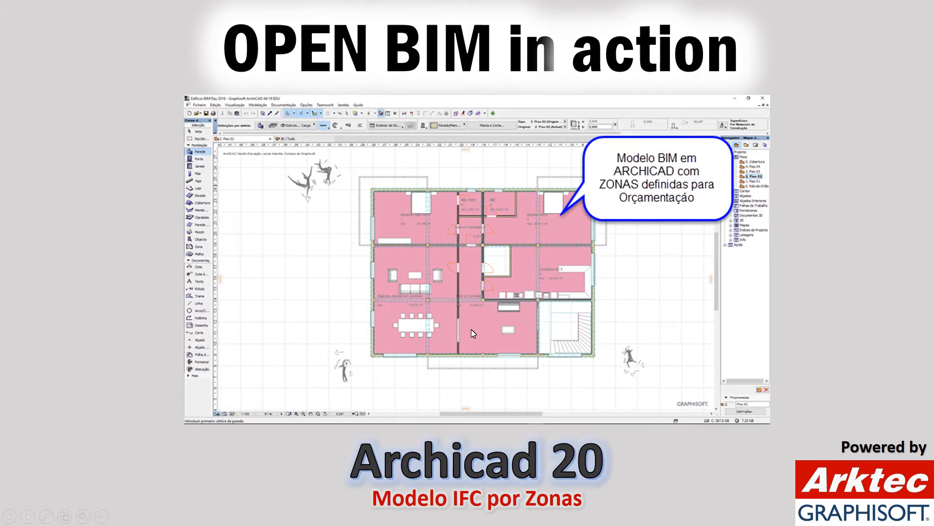
Switch from the presentation to the Edifício EXEMPLO BIM 2017 project in ARCHICAD.
{"action": "key", "text": "alt+Tab"}
{"action": "key", "text": "alt+Tab"}
{"action": "key", "text": "alt+Tab"}
{"action": "key", "text": "alt+Tab"}
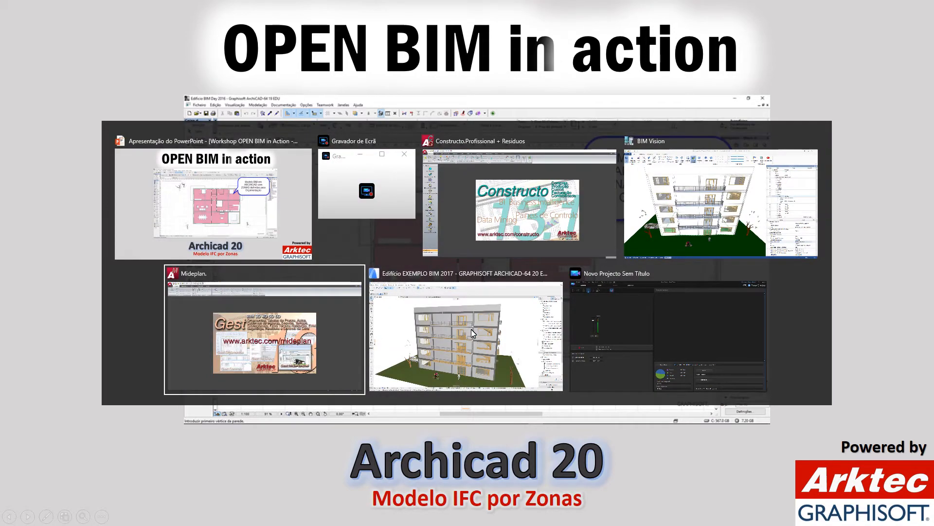
{"action": "key", "text": "alt+Tab"}
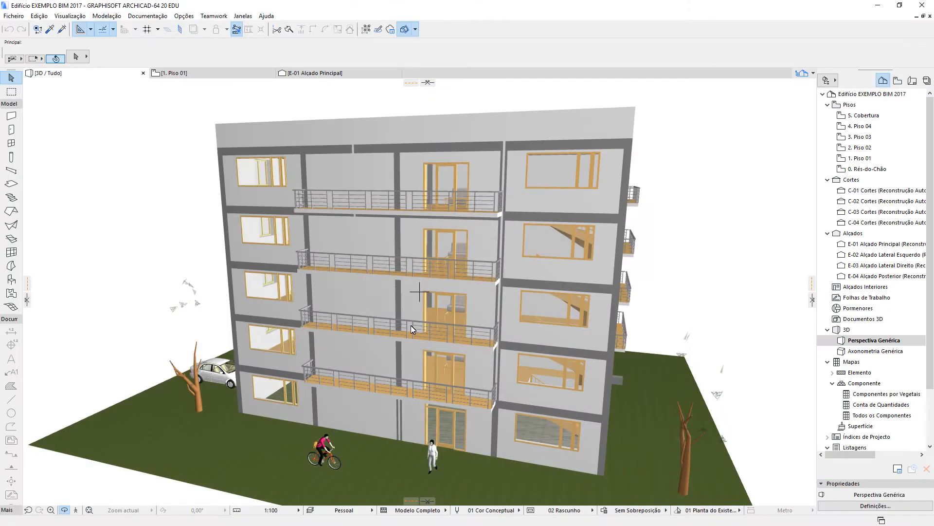
Examine the building's 3D model from several angles, including the facade and the flat roof.
{"action": "left_click_drag", "start_coordinate": [165, 212], "coordinate": [217, 214]}
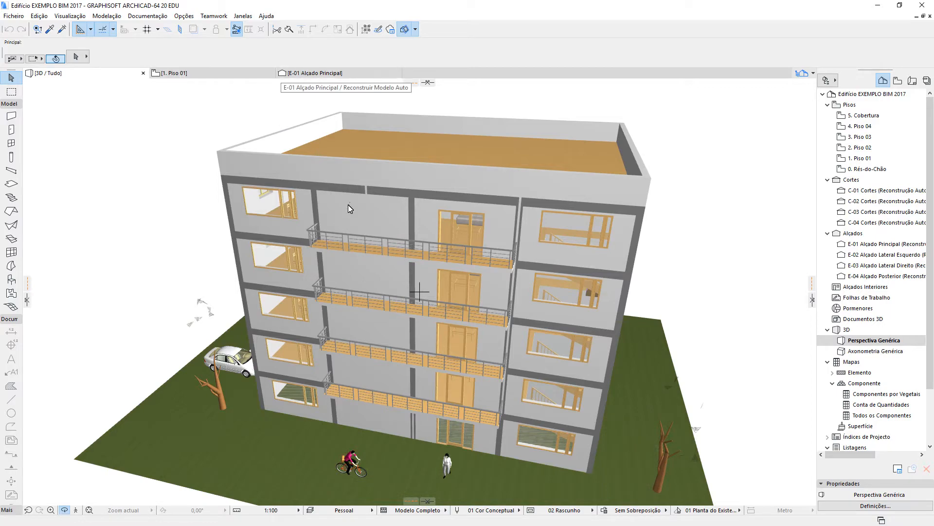
{"action": "left_click_drag", "start_coordinate": [264, 266], "coordinate": [288, 242]}
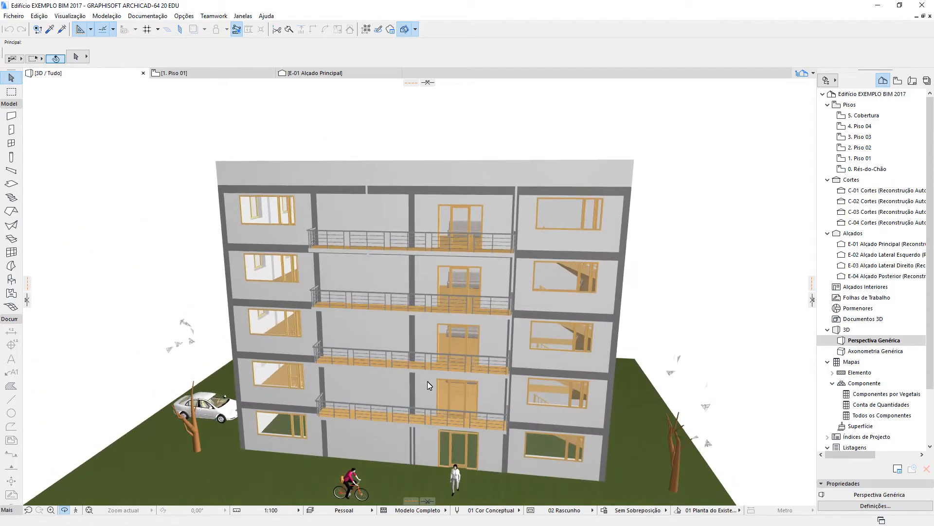
{"action": "scroll", "coordinate": [452, 362], "scroll_direction": "up", "scroll_amount": 5}
{"action": "left_click_drag", "start_coordinate": [478, 317], "coordinate": [457, 302]}
{"action": "scroll", "coordinate": [458, 302], "scroll_direction": "down", "scroll_amount": 10}
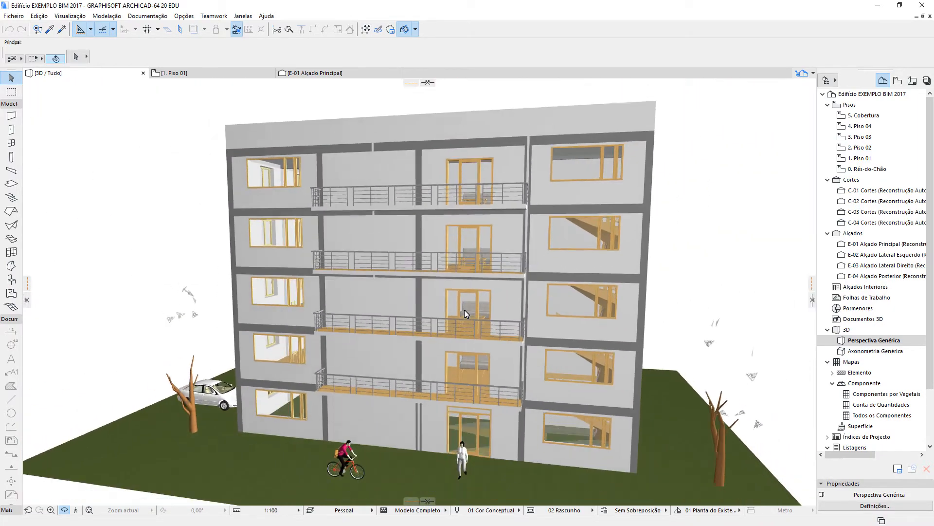
{"action": "left_click_drag", "start_coordinate": [458, 266], "coordinate": [420, 292]}
Cut the building with a horizontal cutting plane through the upper floor to view its rooms, and remove the plane.
{"action": "left_click", "coordinate": [430, 82]}
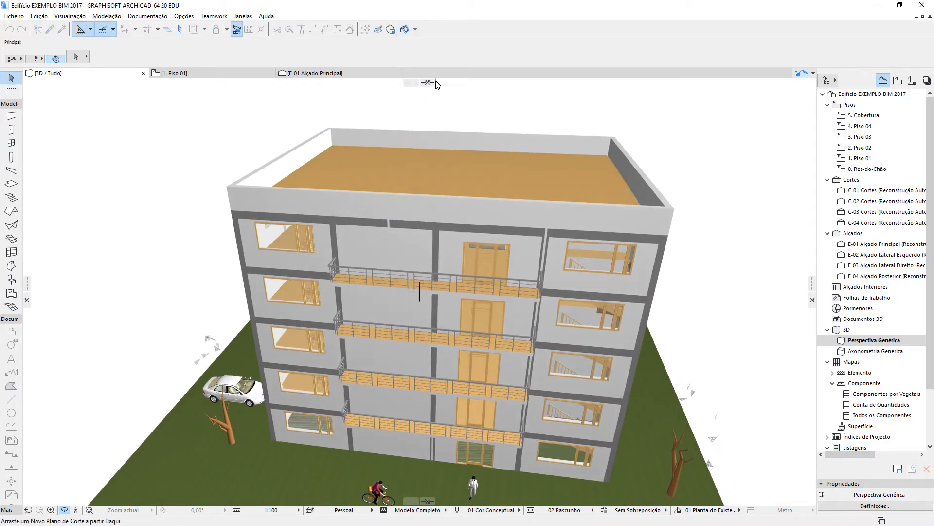
{"action": "mouse_move", "coordinate": [417, 88]}
{"action": "left_mouse_down"}
{"action": "mouse_move", "coordinate": [413, 300]}
{"action": "mouse_move", "coordinate": [413, 290]}
{"action": "left_mouse_up"}
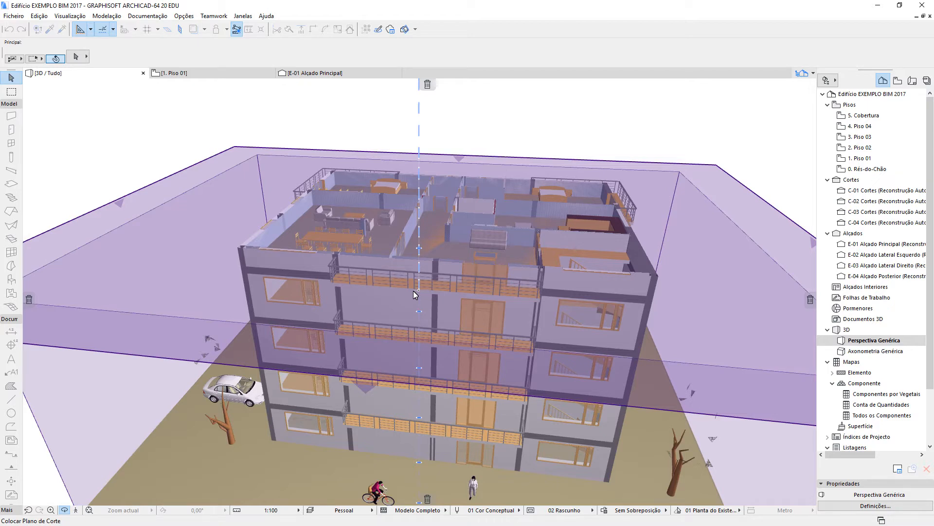
{"action": "left_click_drag", "start_coordinate": [413, 290], "coordinate": [428, 84]}
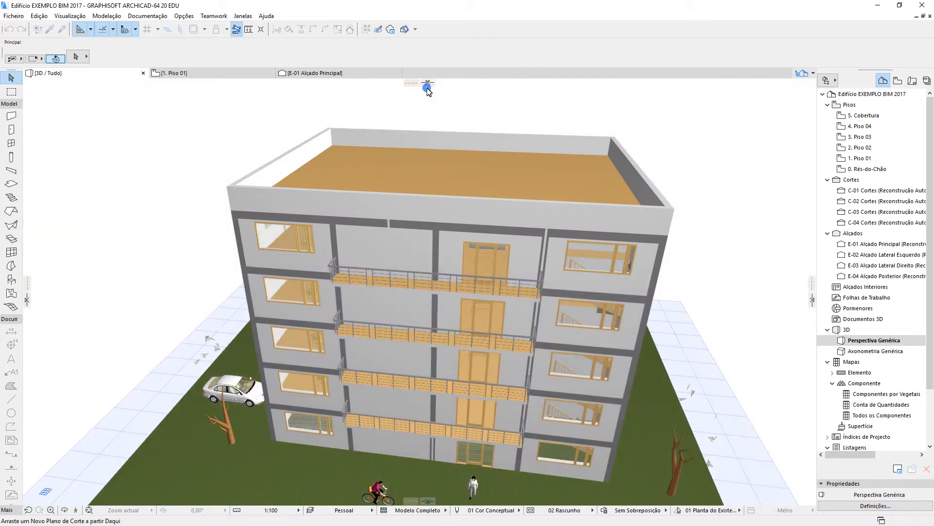
Open the selection settings of the rear parapet wall on the roof and review its structural function options.
{"action": "left_click", "coordinate": [476, 141]}
{"action": "right_click", "coordinate": [476, 140]}
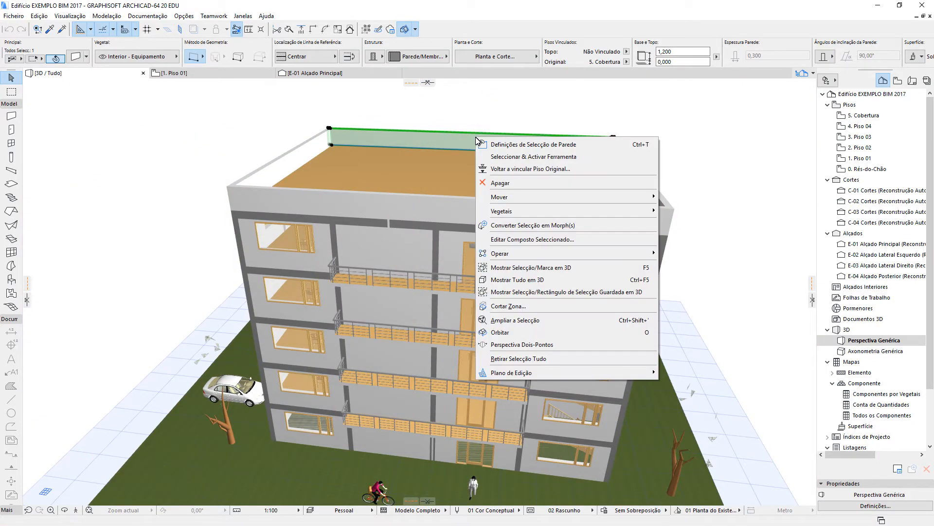
{"action": "left_click", "coordinate": [534, 146]}
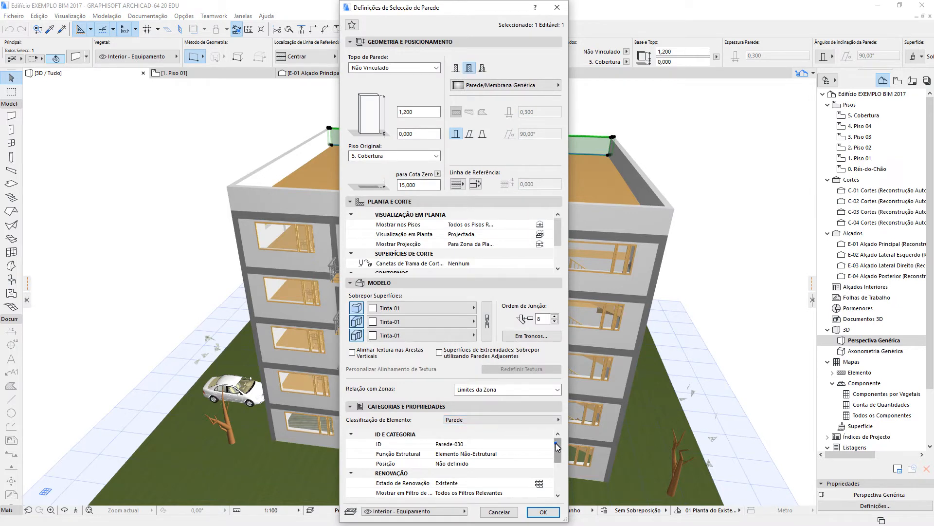
{"action": "scroll", "coordinate": [557, 448], "scroll_direction": "down", "scroll_amount": 1}
{"action": "left_click", "coordinate": [491, 445]}
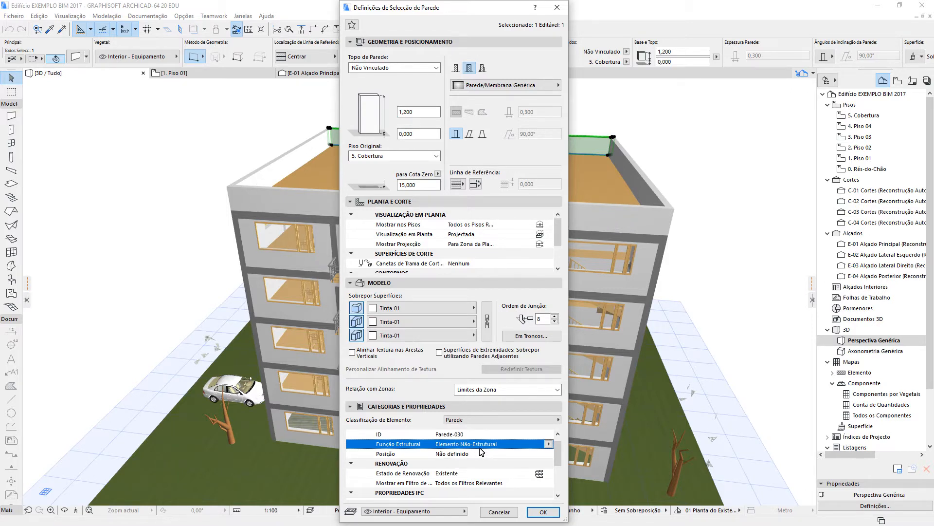
{"action": "left_click", "coordinate": [549, 444]}
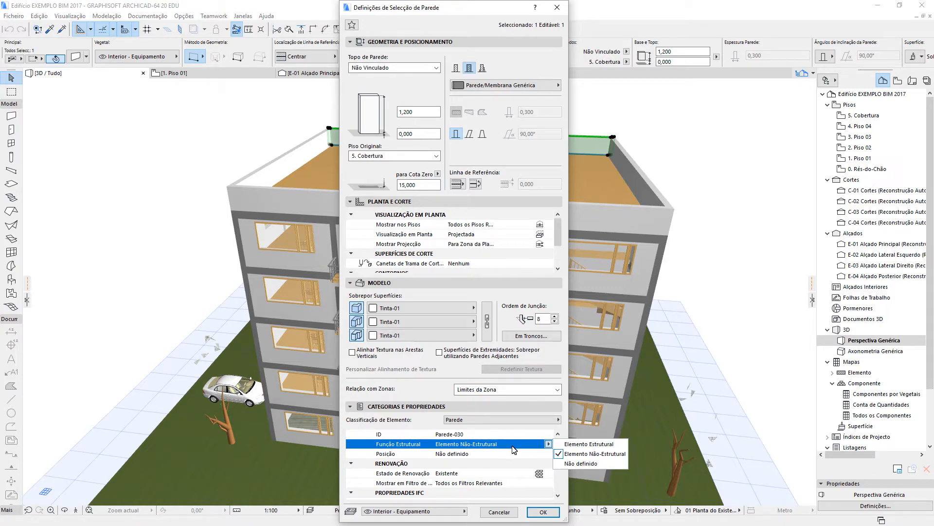
{"action": "left_click", "coordinate": [416, 445]}
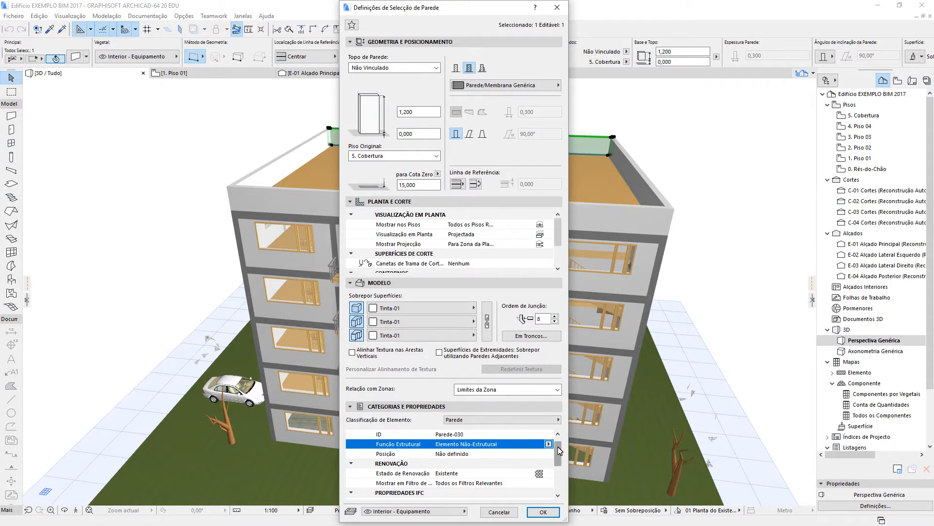
Review the parapet wall's IFC properties down to the Description attribute, and close the settings without applying changes.
{"action": "left_click_drag", "start_coordinate": [559, 451], "coordinate": [562, 477]}
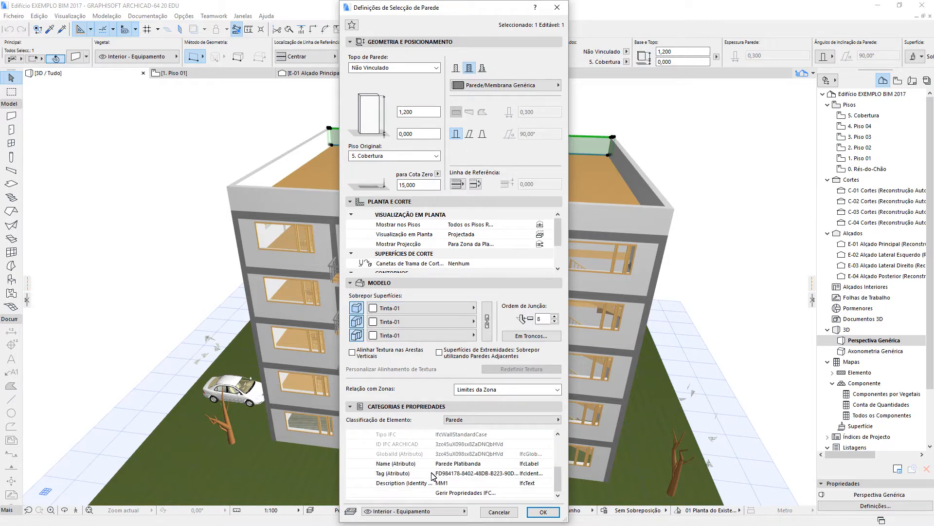
{"action": "left_click", "coordinate": [451, 484]}
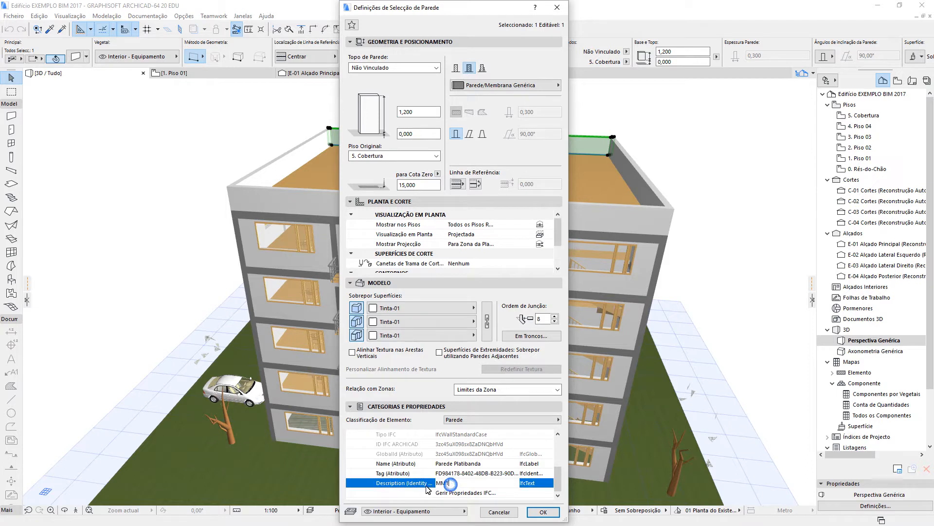
{"action": "left_click", "coordinate": [453, 484]}
{"action": "left_click", "coordinate": [450, 485]}
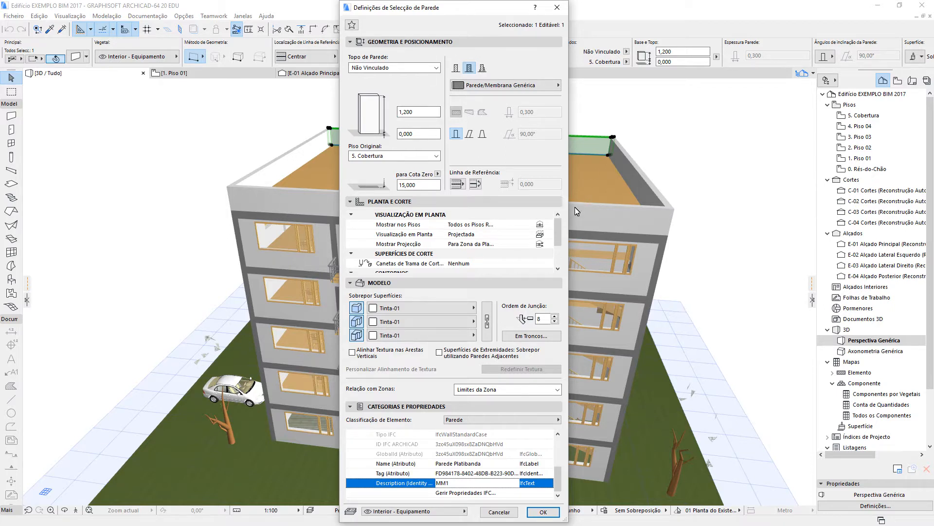
{"action": "left_click", "coordinate": [514, 513]}
Open the Piso 01 floor plan and look over its room zones.
{"action": "left_click", "coordinate": [185, 75]}
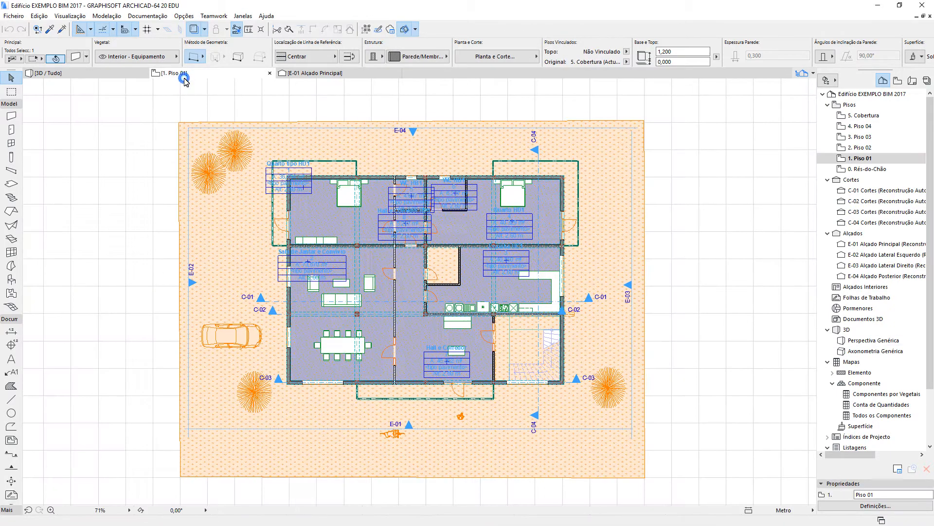
{"action": "scroll", "coordinate": [483, 214], "scroll_direction": "up", "scroll_amount": 3}
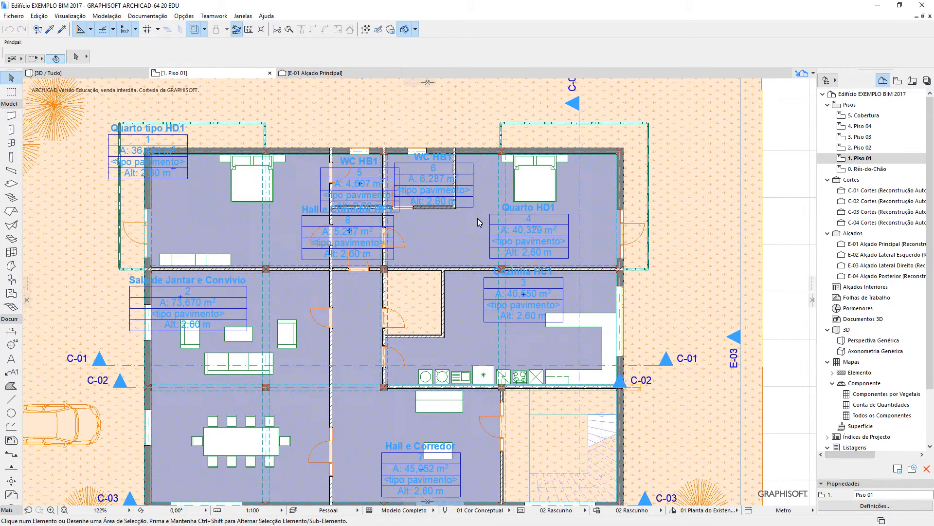
{"action": "scroll", "coordinate": [478, 223], "scroll_direction": "down", "scroll_amount": 2}
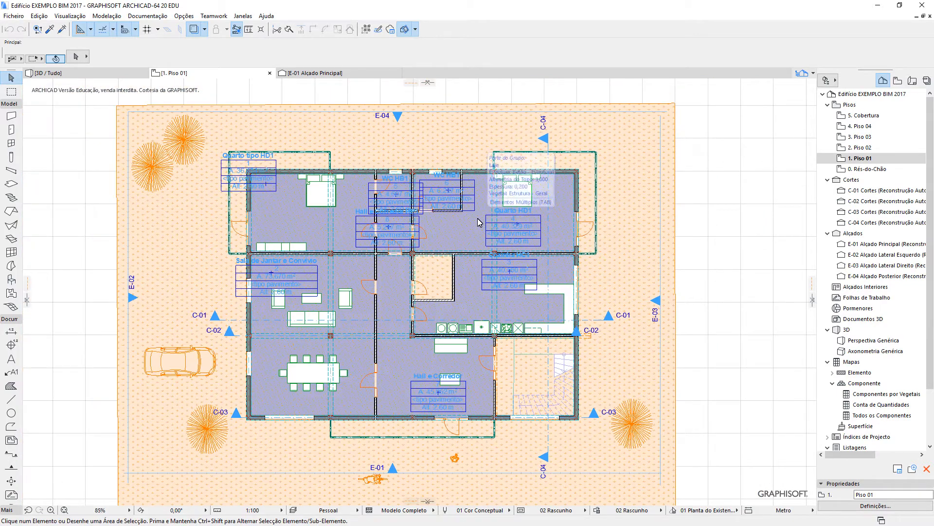
{"action": "scroll", "coordinate": [478, 222], "scroll_direction": "up", "scroll_amount": 1}
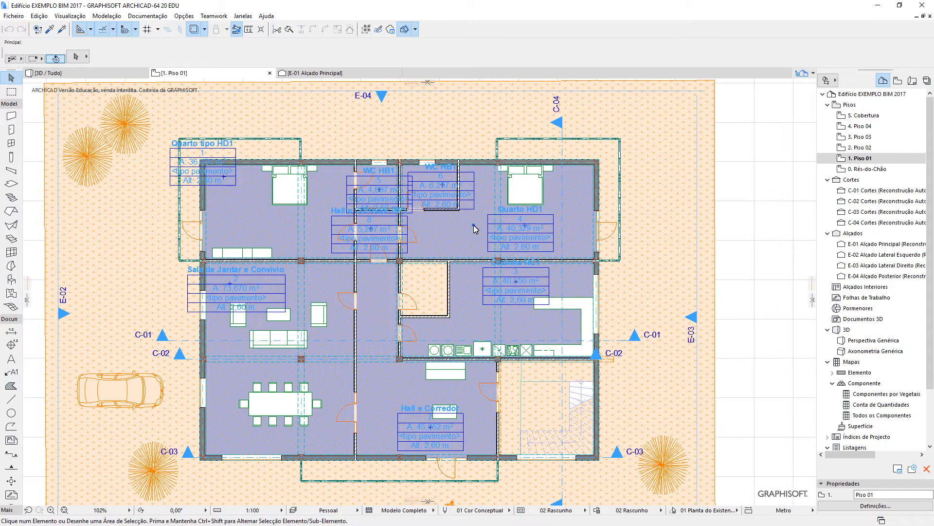
{"action": "left_click", "coordinate": [476, 229]}
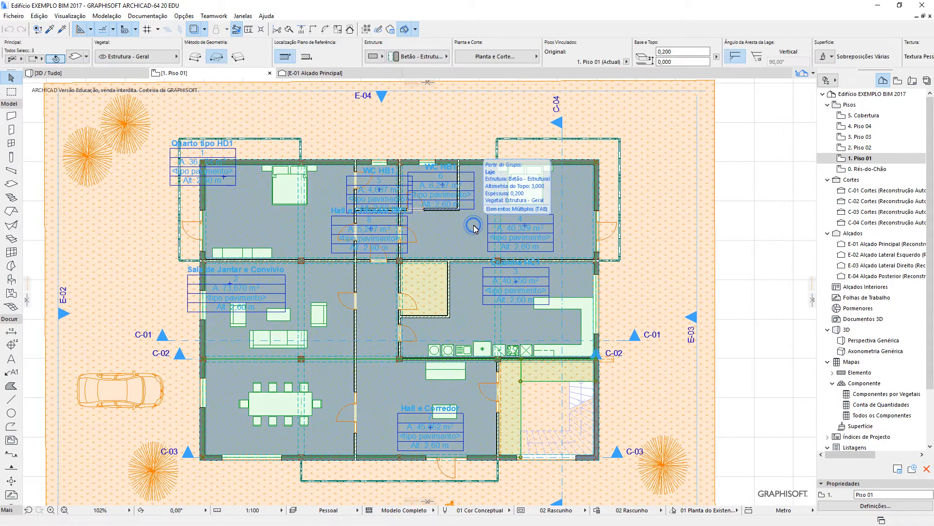
{"action": "left_click", "coordinate": [510, 215]}
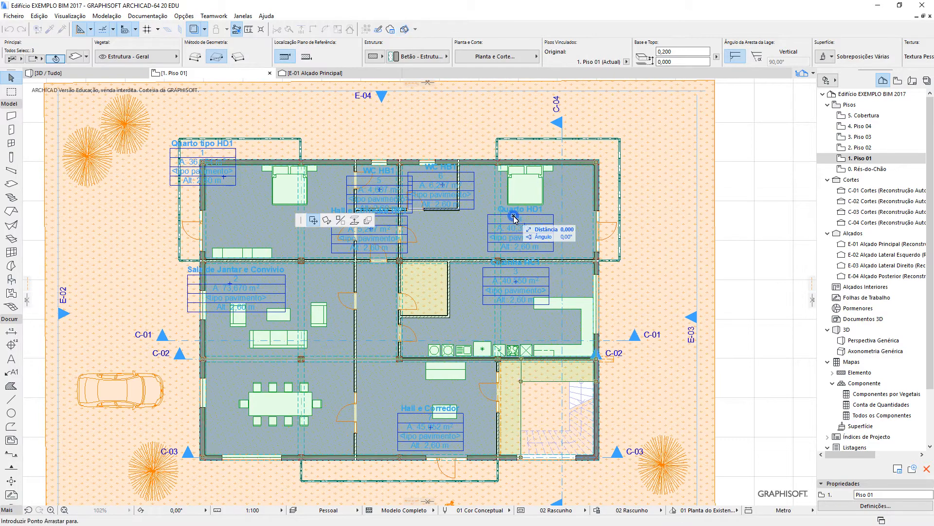
{"action": "left_click", "coordinate": [513, 215]}
{"action": "left_click", "coordinate": [513, 212]}
{"action": "left_click", "coordinate": [513, 211]}
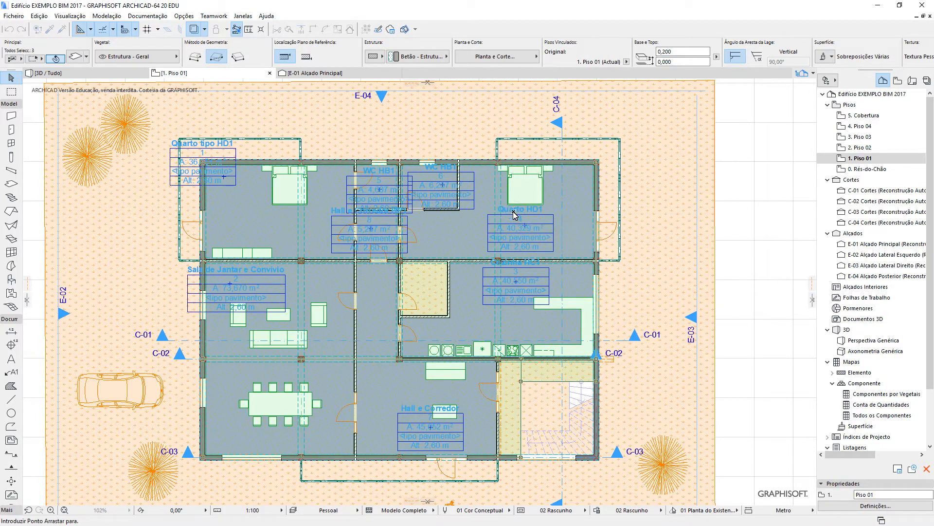
{"action": "left_click", "coordinate": [449, 170]}
{"action": "key", "text": "Escape"}
{"action": "left_click", "coordinate": [430, 169]}
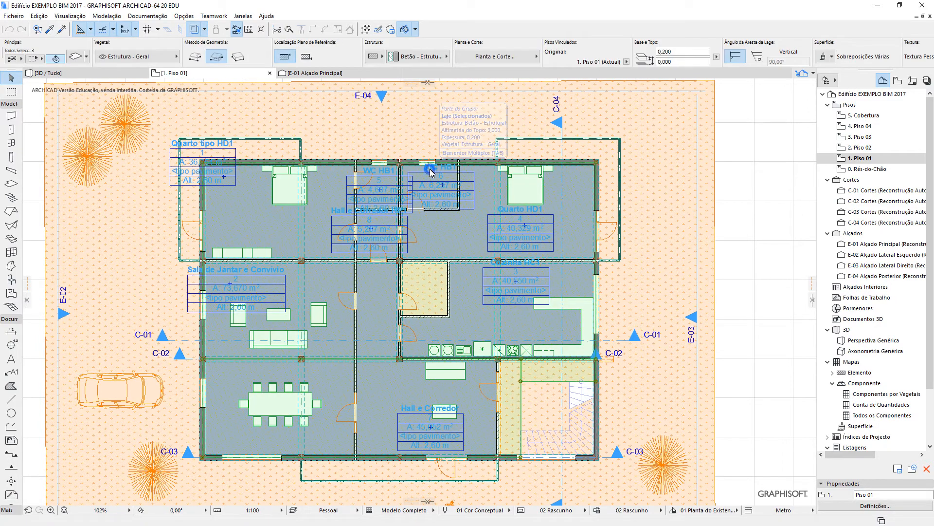
{"action": "key", "text": "Escape"}
{"action": "left_click", "coordinate": [427, 174]}
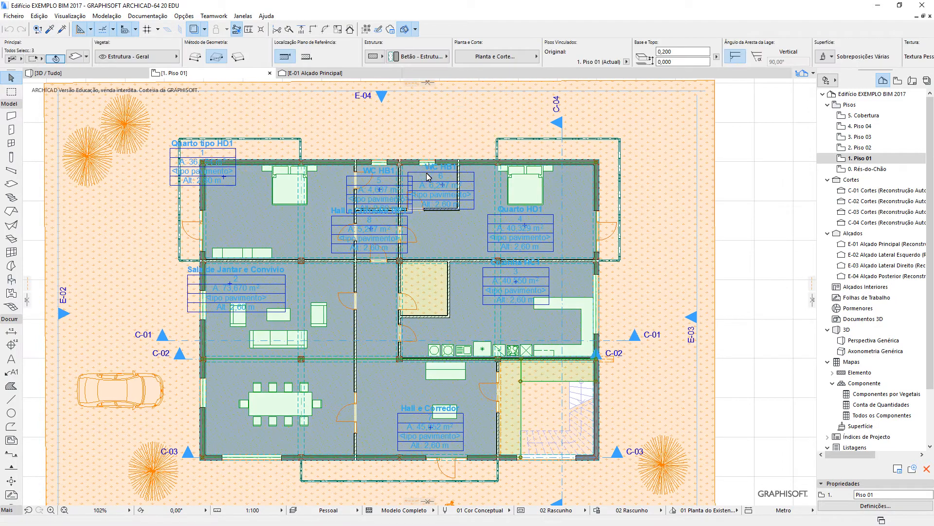
{"action": "key", "text": "Escape"}
Open the selection settings of the WC HB1 zone number 6 and show its categories and properties.
{"action": "left_click", "coordinate": [428, 176]}
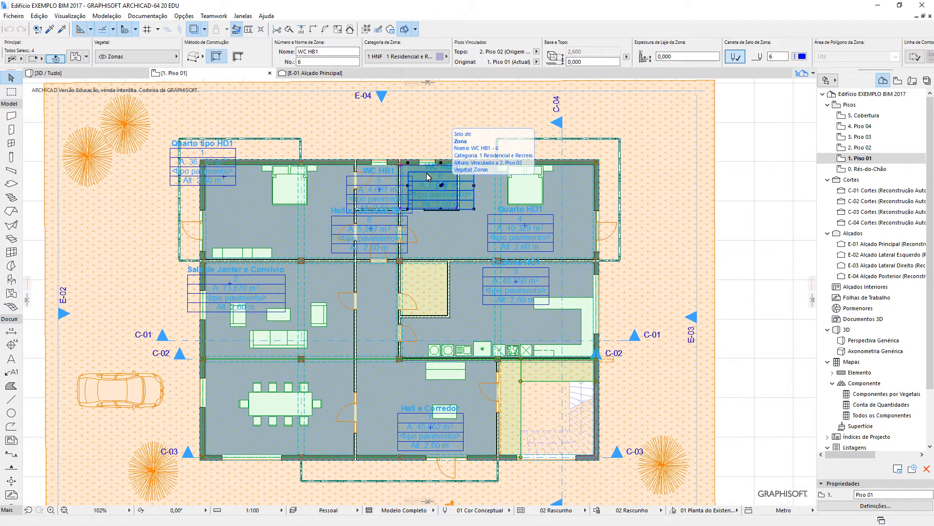
{"action": "right_click", "coordinate": [440, 182]}
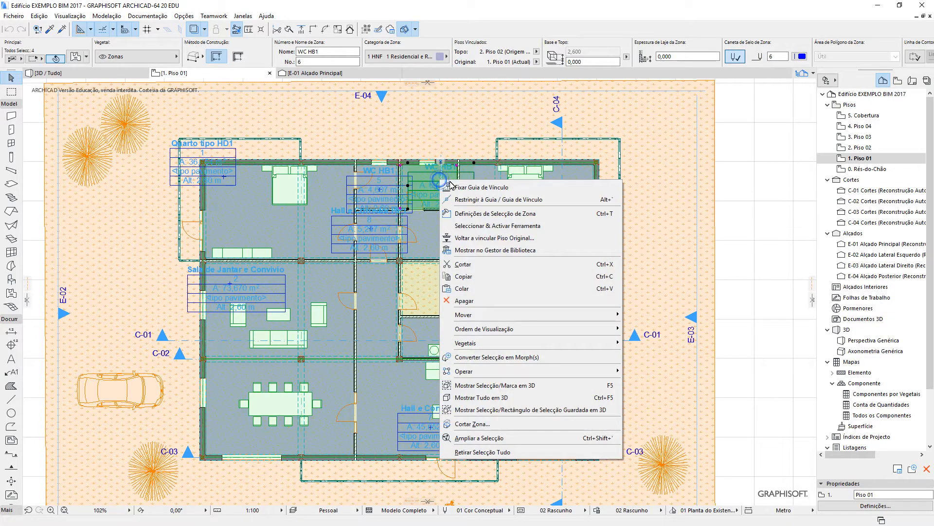
{"action": "left_click", "coordinate": [488, 217]}
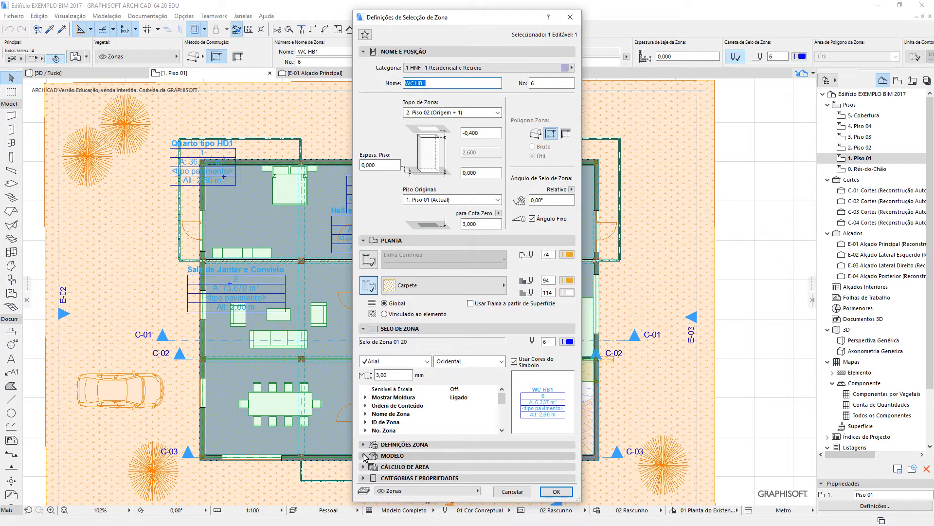
{"action": "left_click", "coordinate": [366, 478]}
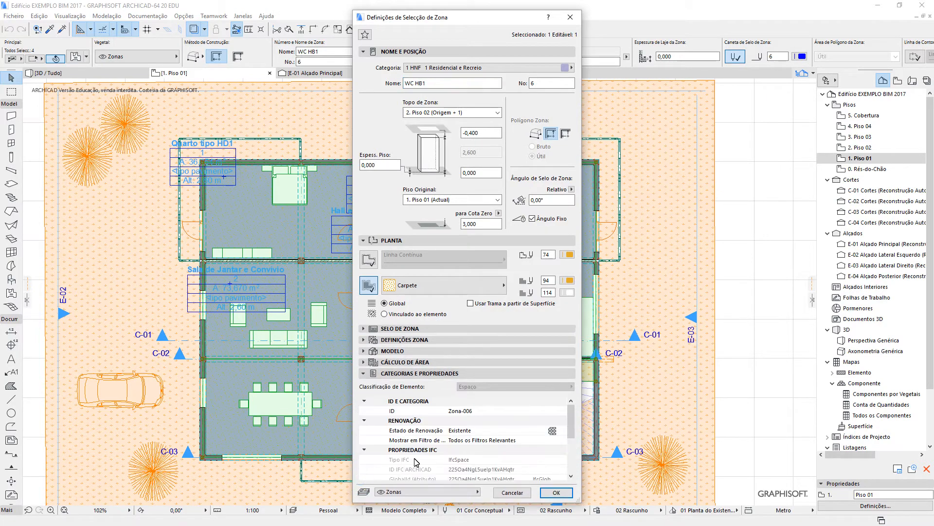
Review the WC HB1 zone's IFC properties, including Description, cancel the settings and clear the selection.
{"action": "left_click_drag", "start_coordinate": [571, 414], "coordinate": [572, 443]}
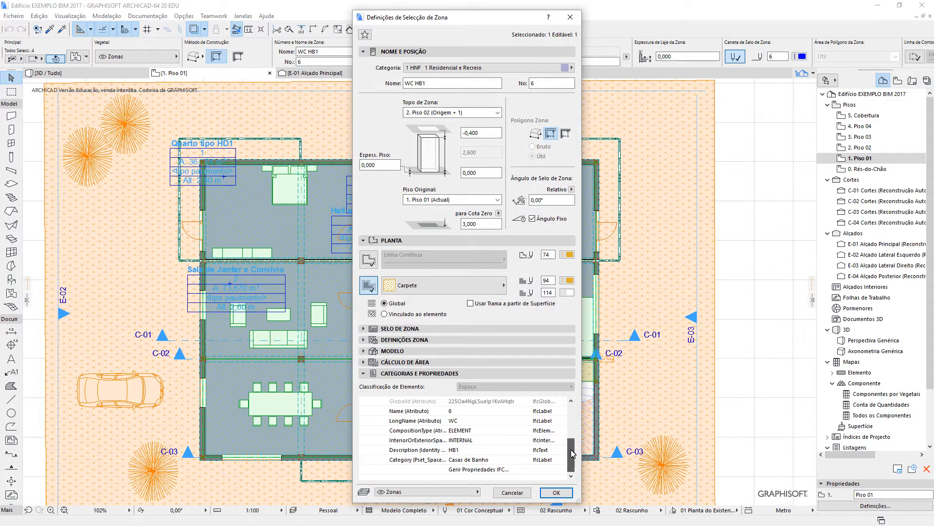
{"action": "left_click", "coordinate": [456, 450]}
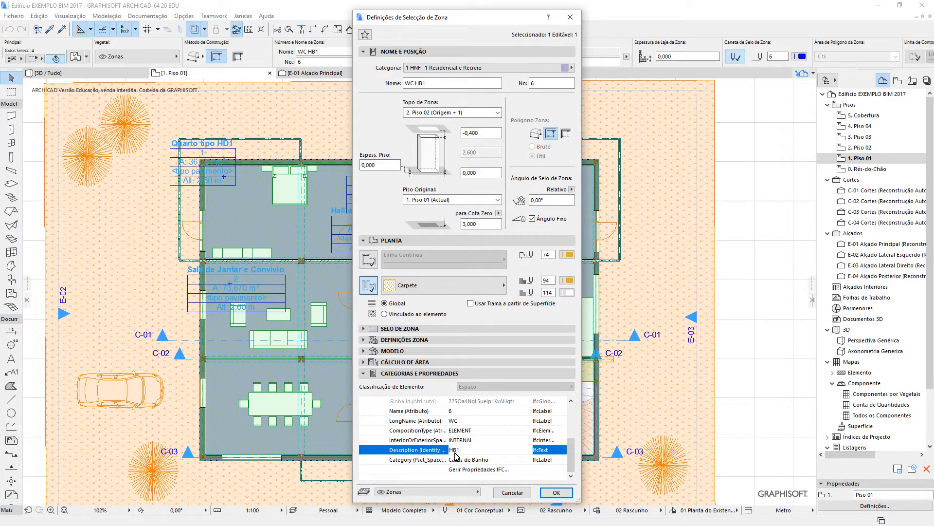
{"action": "double_click", "coordinate": [458, 450]}
{"action": "left_click_drag", "start_coordinate": [573, 451], "coordinate": [573, 414]}
{"action": "left_click", "coordinate": [521, 495]}
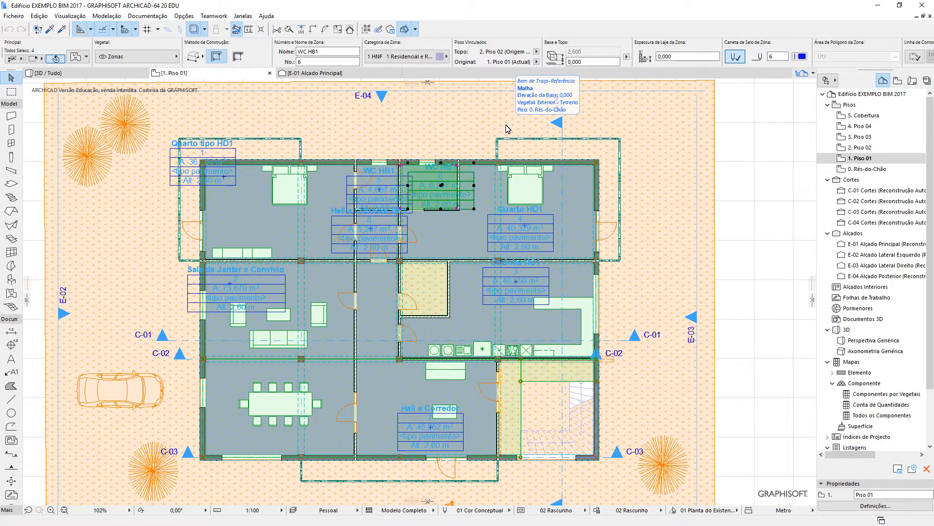
{"action": "key", "text": "Escape"}
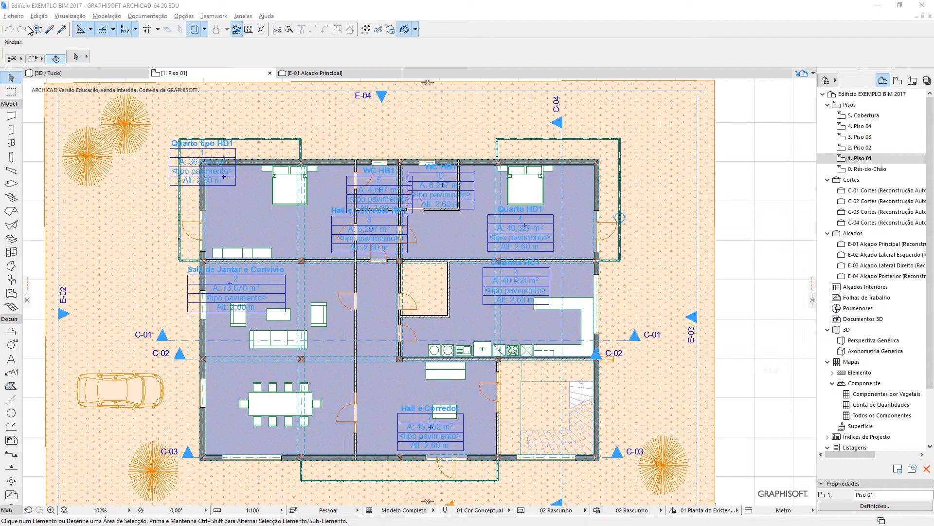
Start saving the project under a new file and choose Ficheiros IFC (*.ifc) as the file type.
{"action": "left_click", "coordinate": [16, 17]}
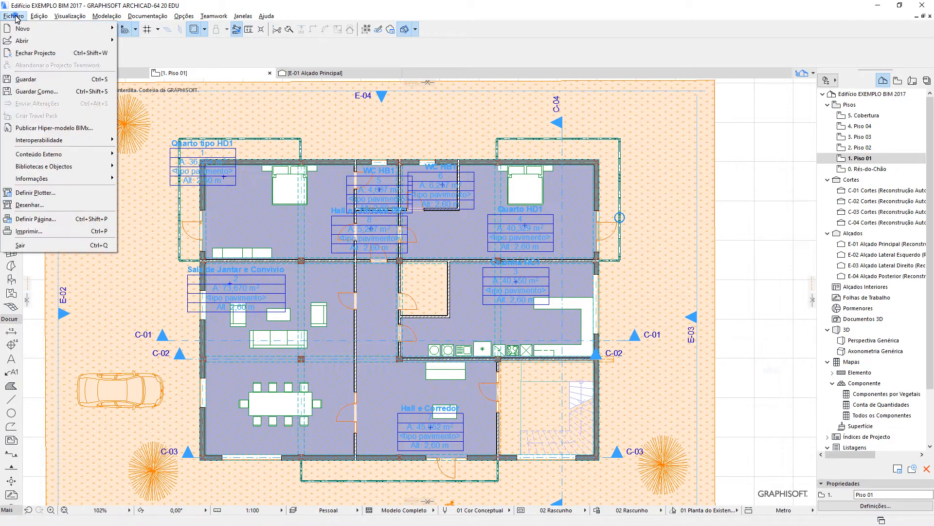
{"action": "left_click", "coordinate": [48, 96]}
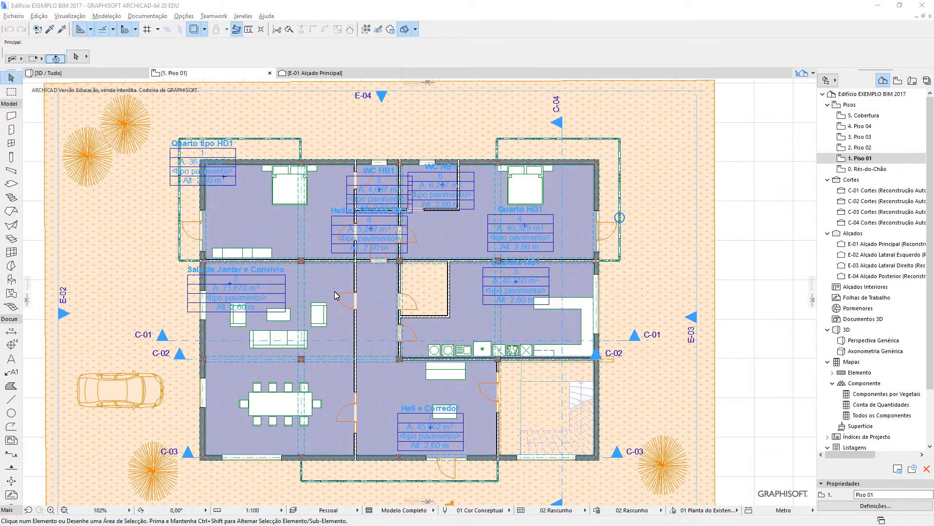
{"action": "left_click", "coordinate": [467, 312]}
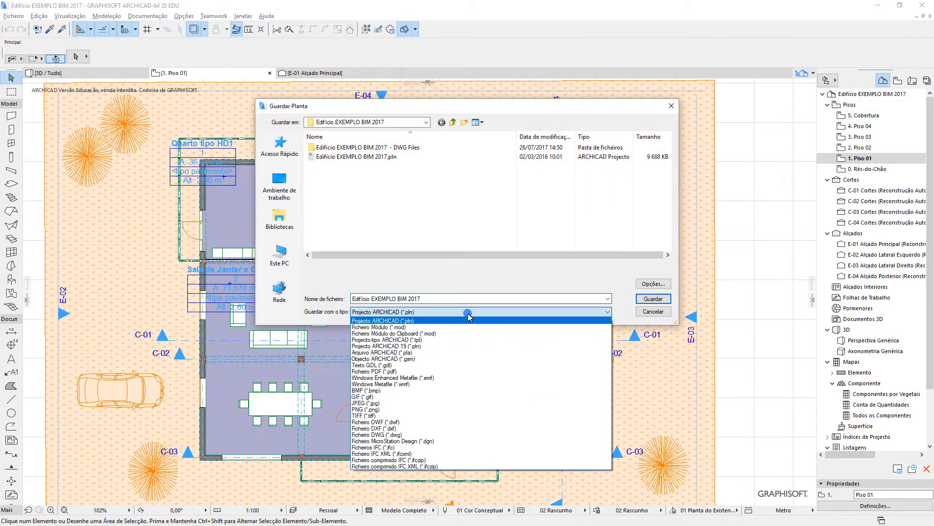
{"action": "left_click", "coordinate": [455, 448]}
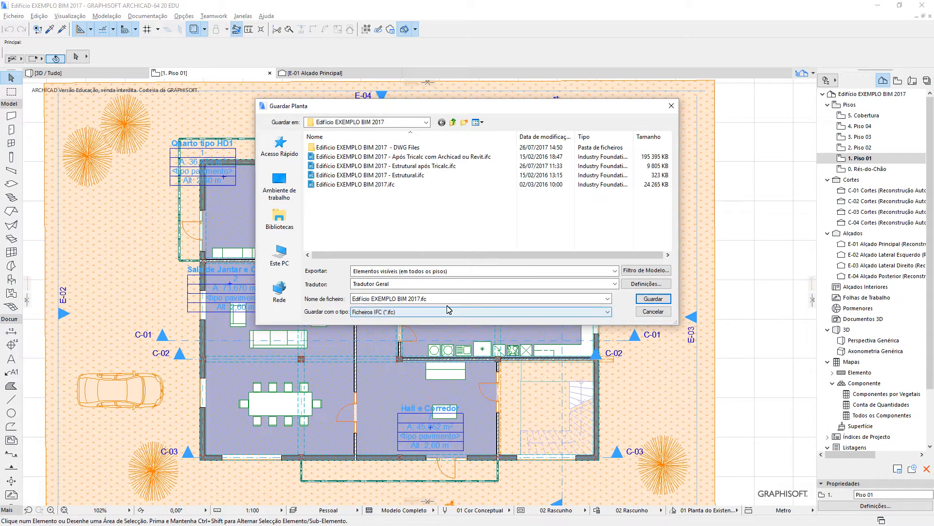
{"action": "left_click", "coordinate": [609, 312]}
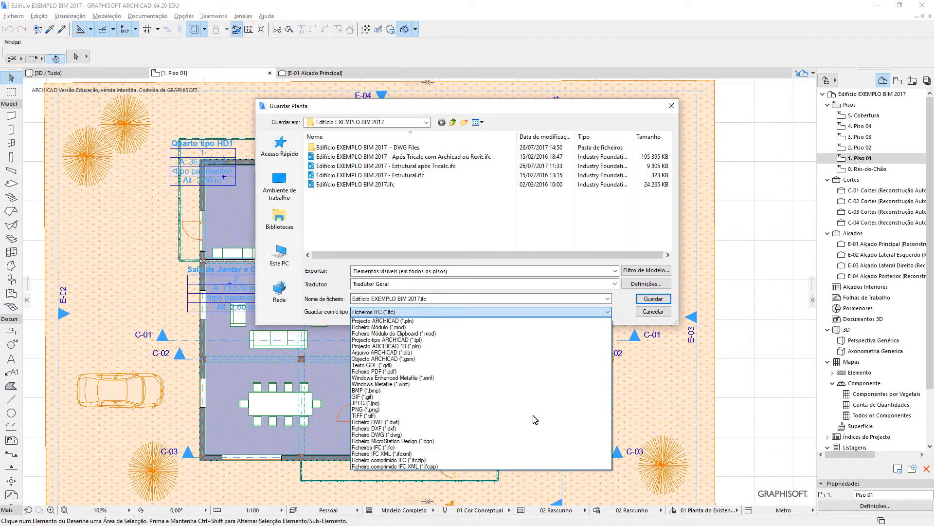
{"action": "left_click", "coordinate": [492, 448]}
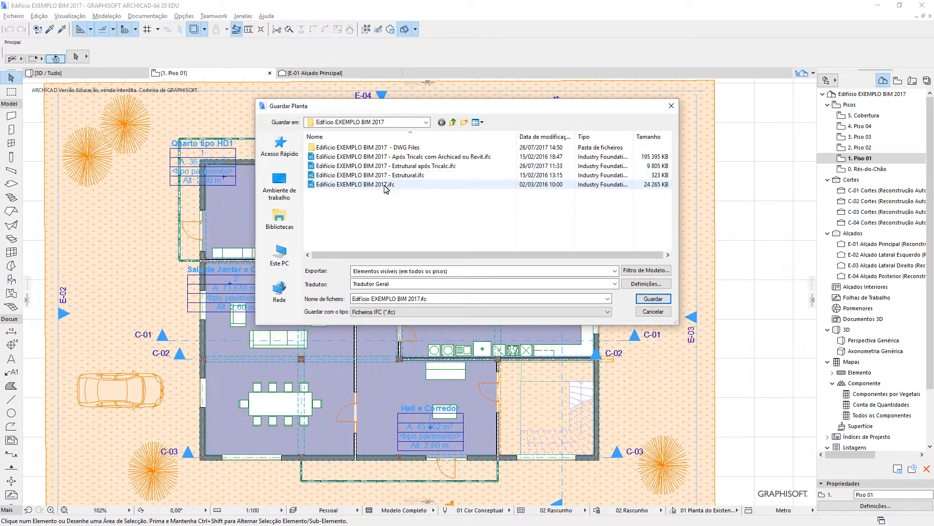
Compare the existing files Edifício EXEMPLO BIM 2017.ifc and Edifício EXEMPLO BIM 2017 - Estrutural.ifc, and cancel the save.
{"action": "left_click", "coordinate": [404, 176]}
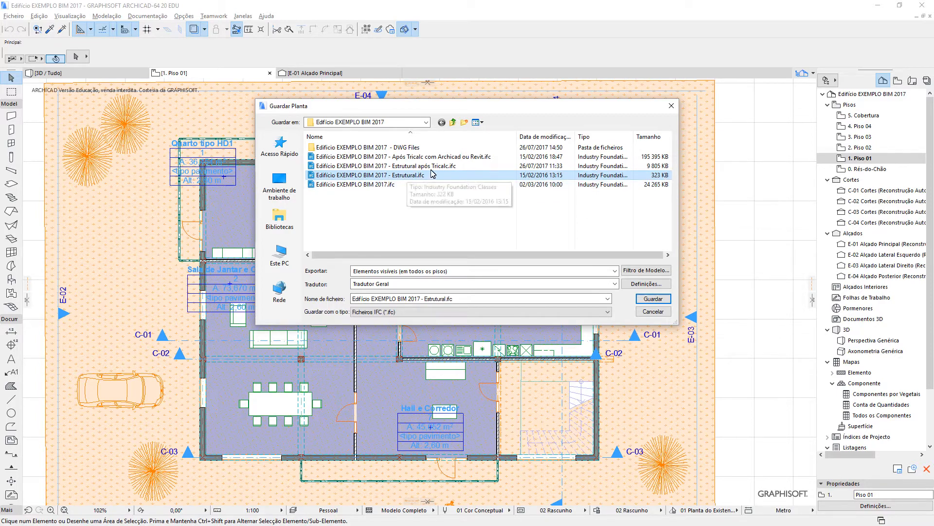
{"action": "left_click", "coordinate": [386, 184]}
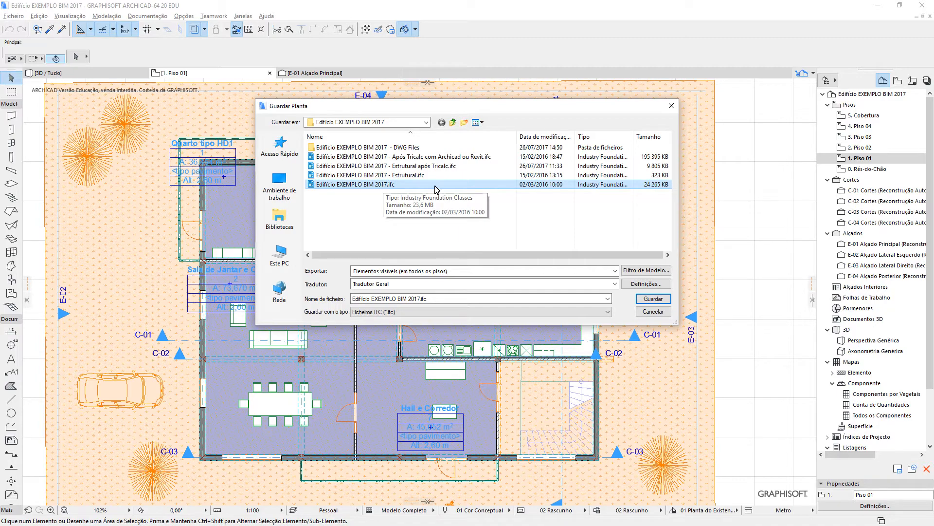
{"action": "left_click", "coordinate": [407, 176]}
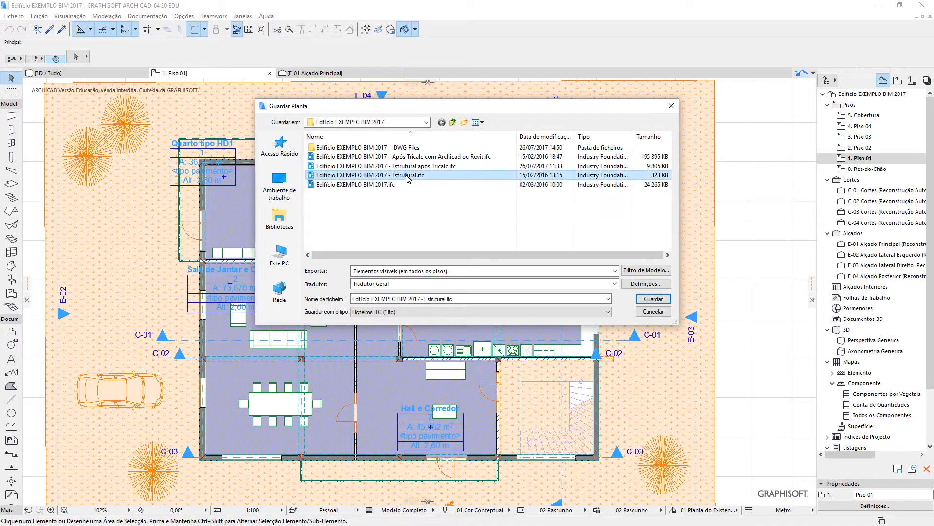
{"action": "left_click", "coordinate": [386, 185]}
{"action": "left_click", "coordinate": [395, 176]}
{"action": "left_click", "coordinate": [392, 184]}
{"action": "left_click", "coordinate": [403, 176]}
{"action": "left_click", "coordinate": [390, 187]}
{"action": "left_click", "coordinate": [399, 175]}
{"action": "left_click", "coordinate": [402, 176]}
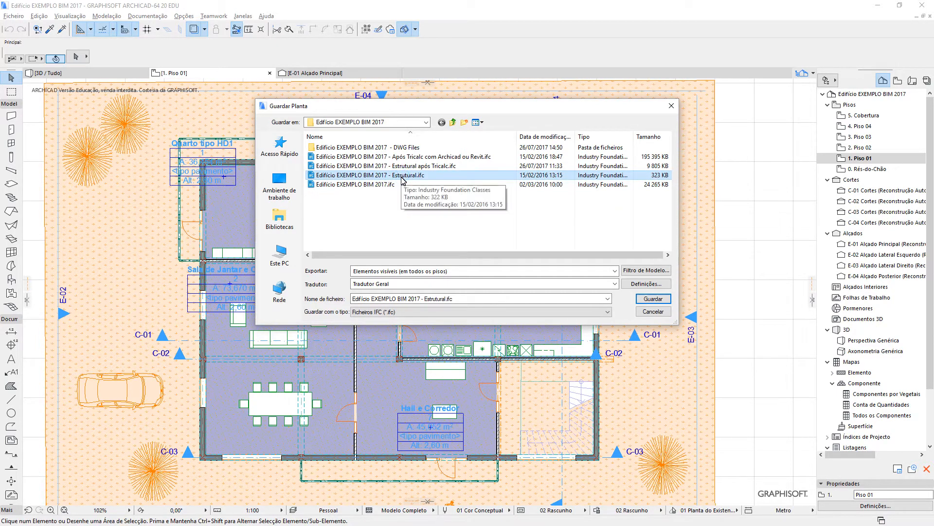
{"action": "left_click", "coordinate": [379, 187]}
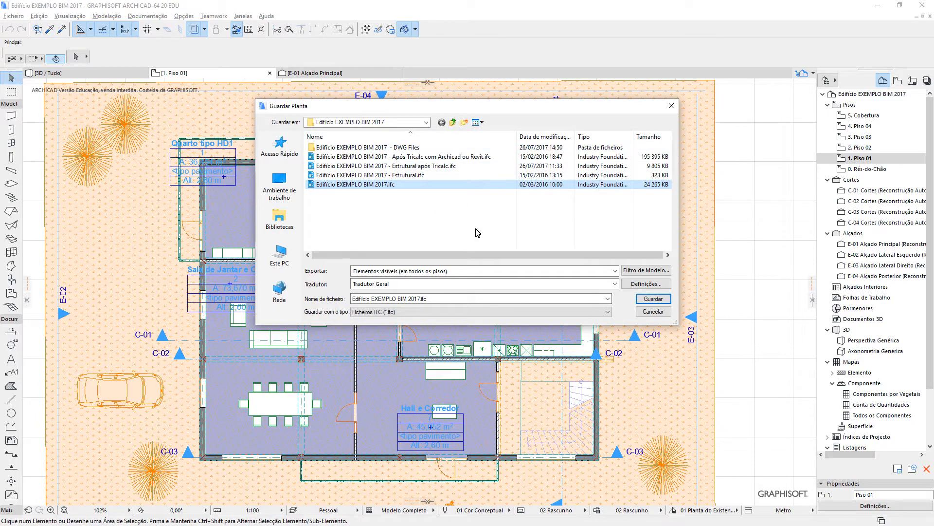
{"action": "left_click", "coordinate": [655, 312]}
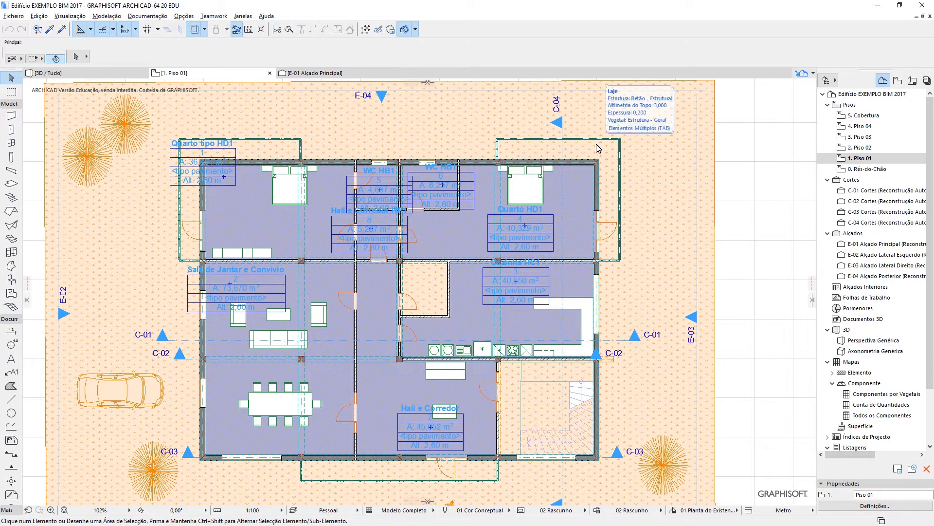
Switch to Arktec's Gest MidePlan BIM and open the IFC measurement file Edifício EXEMPLO BIM 2017.mpifc.
{"action": "key", "text": "alt+Tab"}
{"action": "key", "text": "Tab"}
{"action": "key", "text": "Tab"}
{"action": "key", "text": "Tab"}
{"action": "key", "text": "Tab"}
{"action": "key", "text": "Tab"}
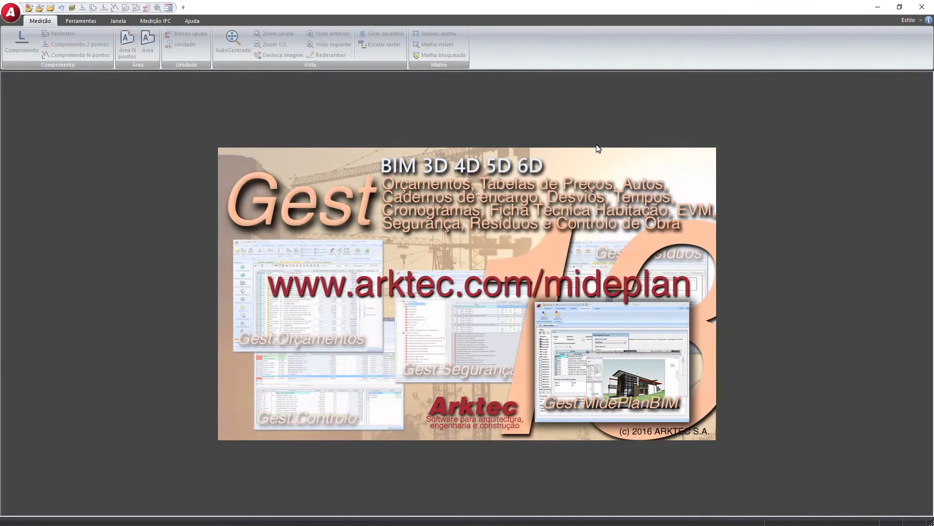
{"action": "left_click", "coordinate": [156, 21]}
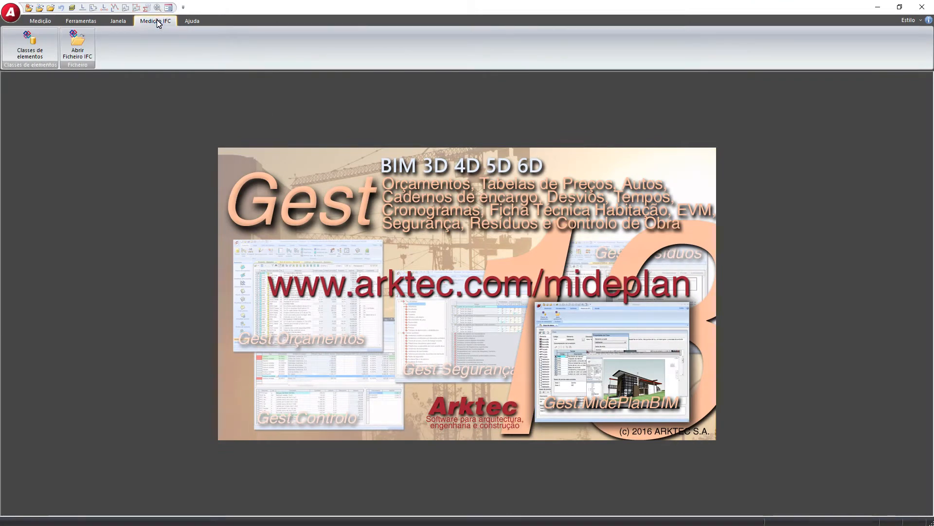
{"action": "left_click", "coordinate": [77, 53]}
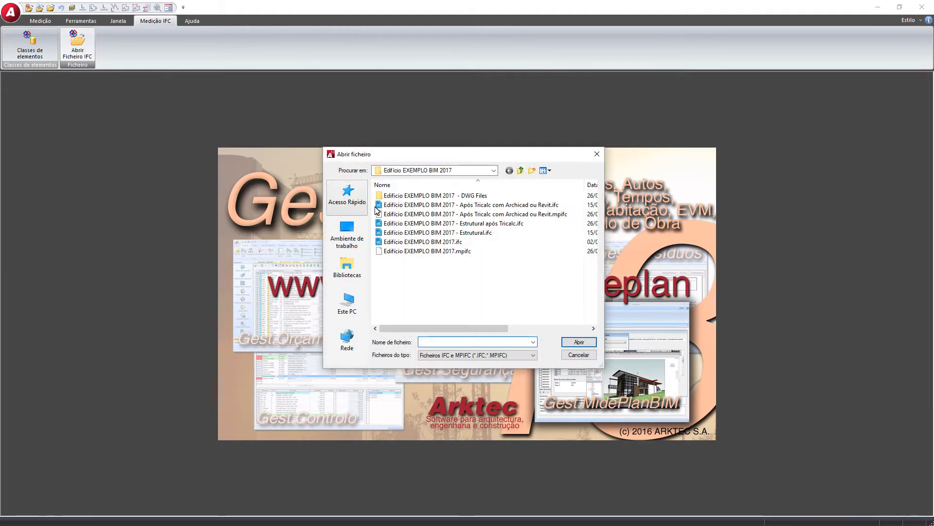
{"action": "left_click", "coordinate": [434, 251]}
{"action": "left_click", "coordinate": [578, 342]}
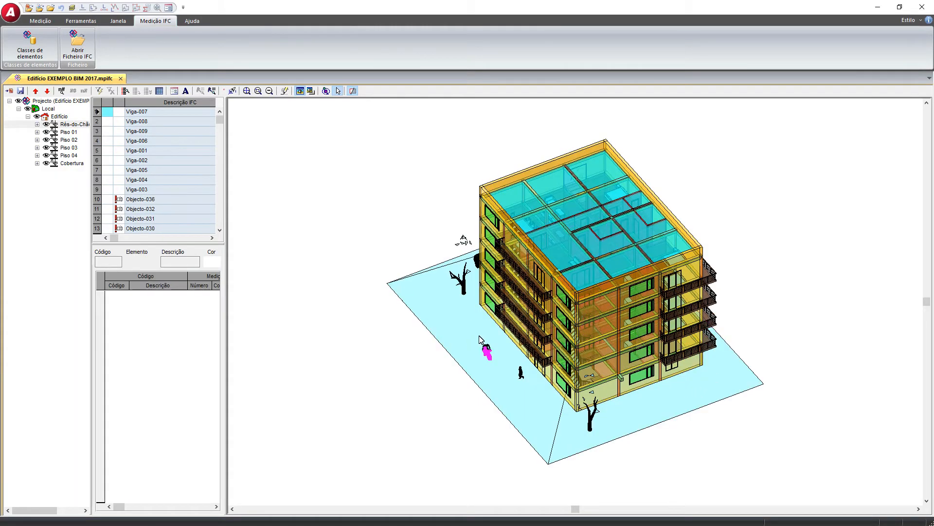
Enlarge the element list in width and height to show its measurement columns, and refit the 3D model closer in its view.
{"action": "scroll", "coordinate": [576, 400], "scroll_direction": "up", "scroll_amount": 2}
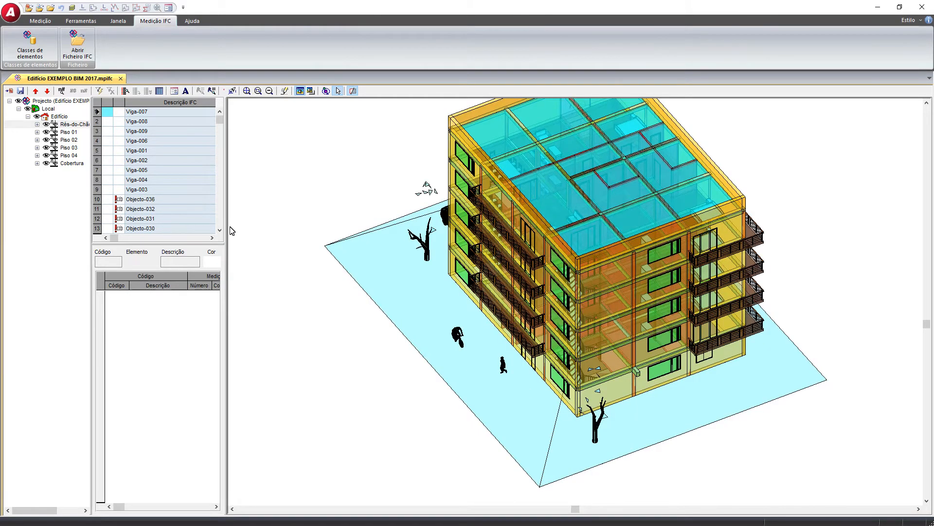
{"action": "left_click_drag", "start_coordinate": [226, 227], "coordinate": [499, 259]}
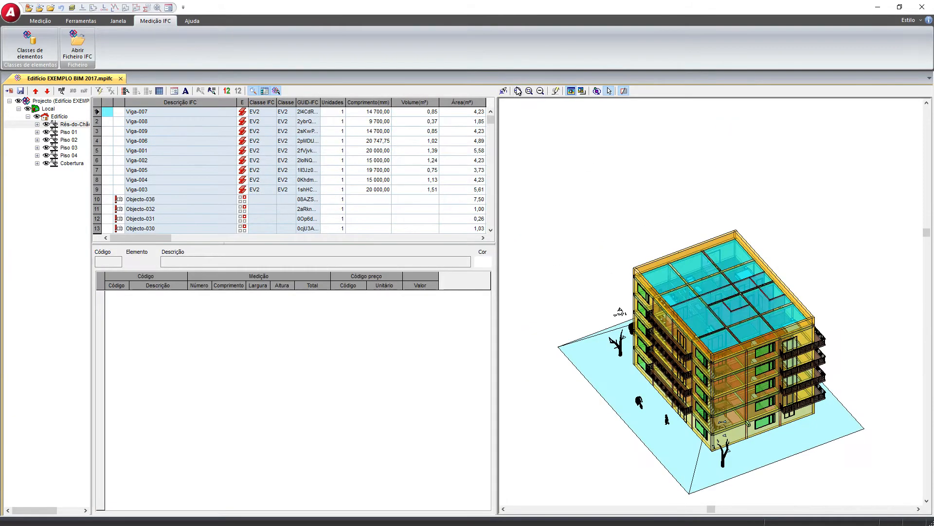
{"action": "left_click", "coordinate": [521, 91]}
{"action": "scroll", "coordinate": [758, 334], "scroll_direction": "up", "scroll_amount": 1}
{"action": "scroll", "coordinate": [760, 338], "scroll_direction": "up", "scroll_amount": 1}
{"action": "scroll", "coordinate": [759, 337], "scroll_direction": "up", "scroll_amount": 1}
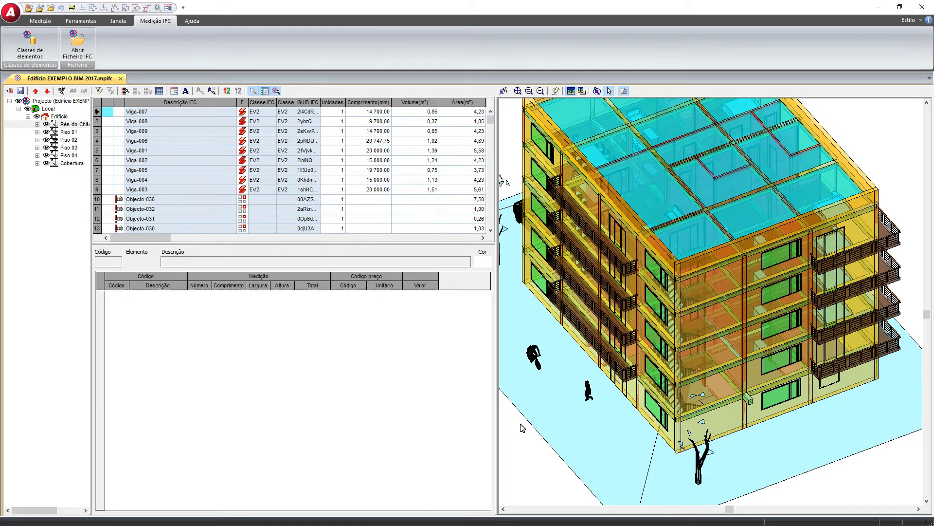
{"action": "left_click_drag", "start_coordinate": [454, 244], "coordinate": [453, 388]}
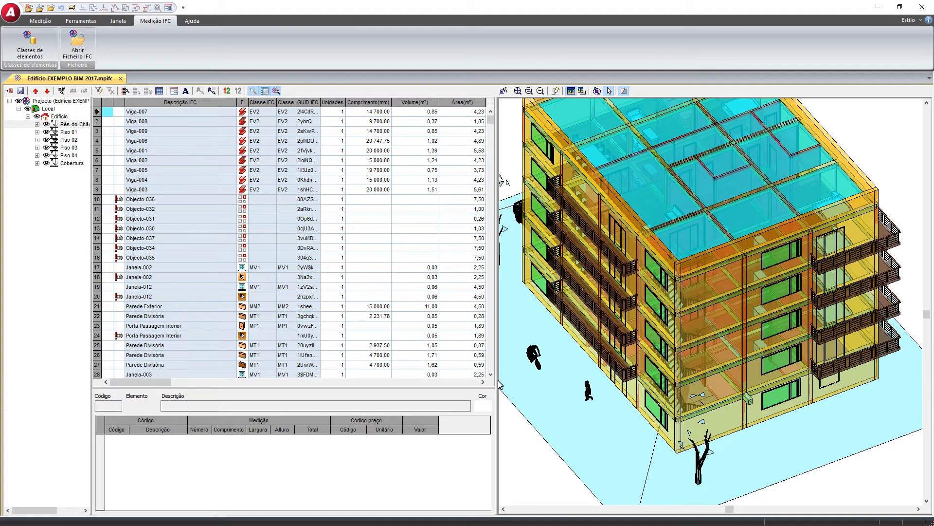
Select the Hall e Corredor 2 8 zone in the element list and examine its dimensions and priced measurement lines.
{"action": "left_click_drag", "start_coordinate": [491, 375], "coordinate": [490, 379]}
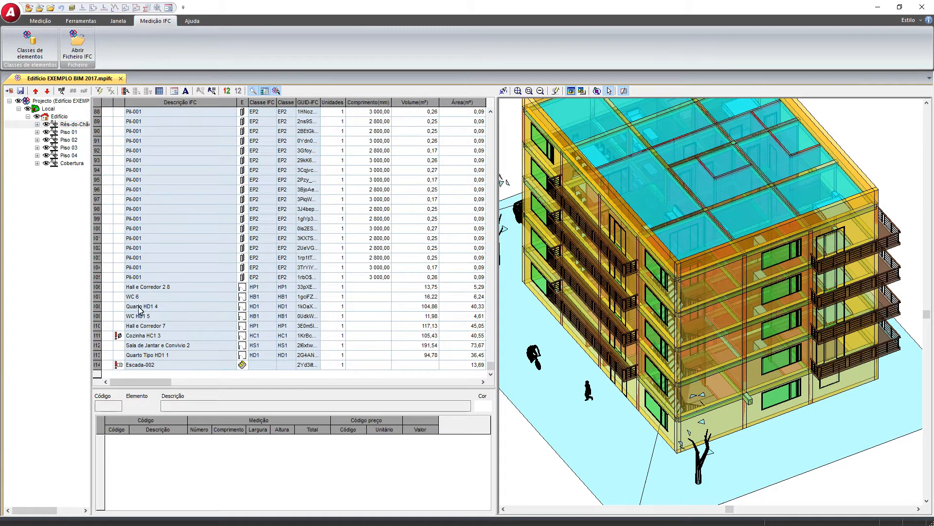
{"action": "left_click", "coordinate": [98, 287]}
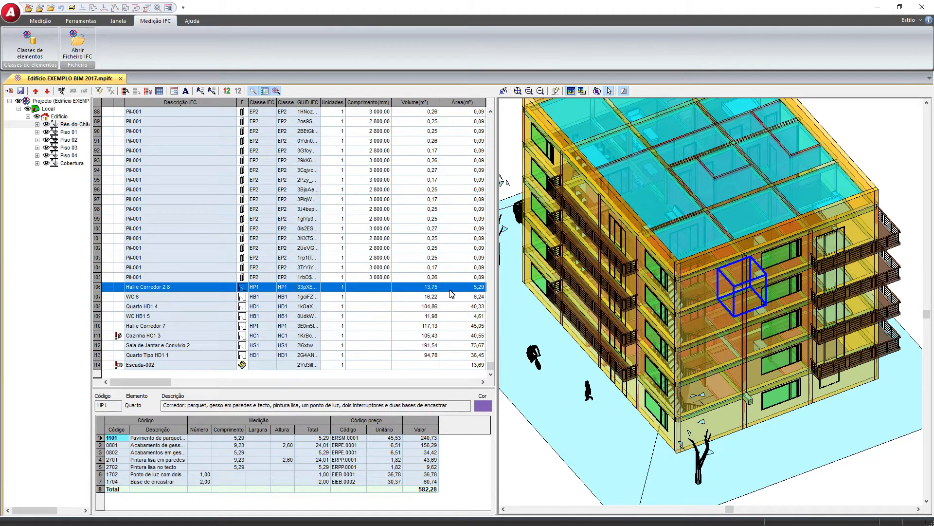
{"action": "left_click_drag", "start_coordinate": [141, 382], "coordinate": [387, 394]}
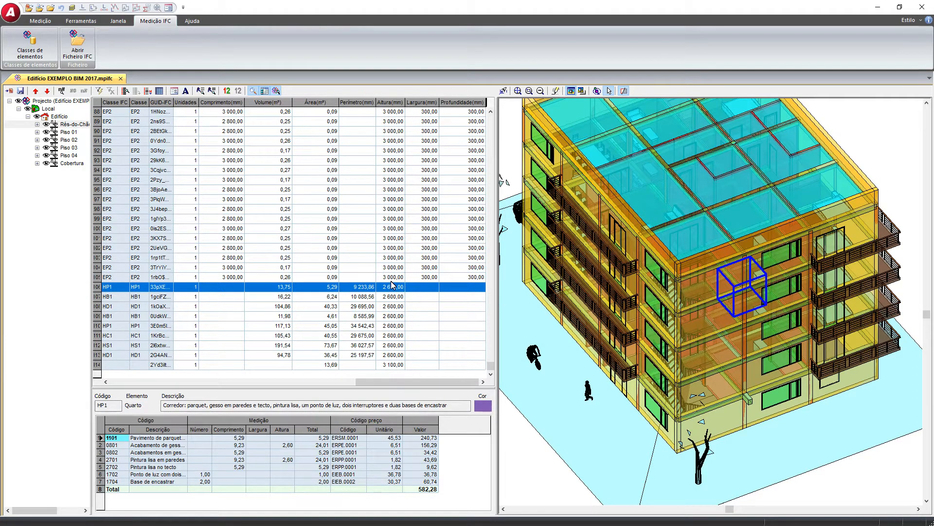
{"action": "left_click_drag", "start_coordinate": [431, 382], "coordinate": [246, 383]}
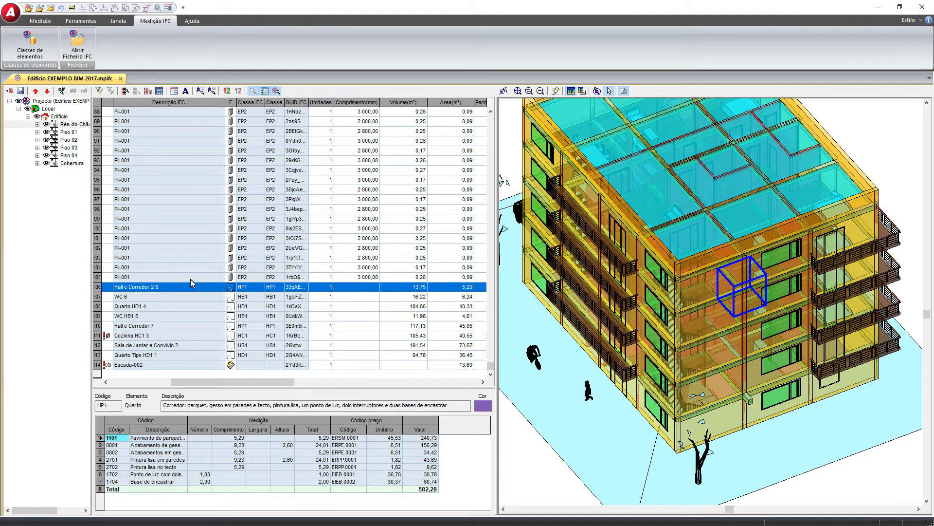
Review the priced measurement lines of the Pil-001 column in row 99 and the Janela-002 window in row 17.
{"action": "left_click", "coordinate": [97, 220]}
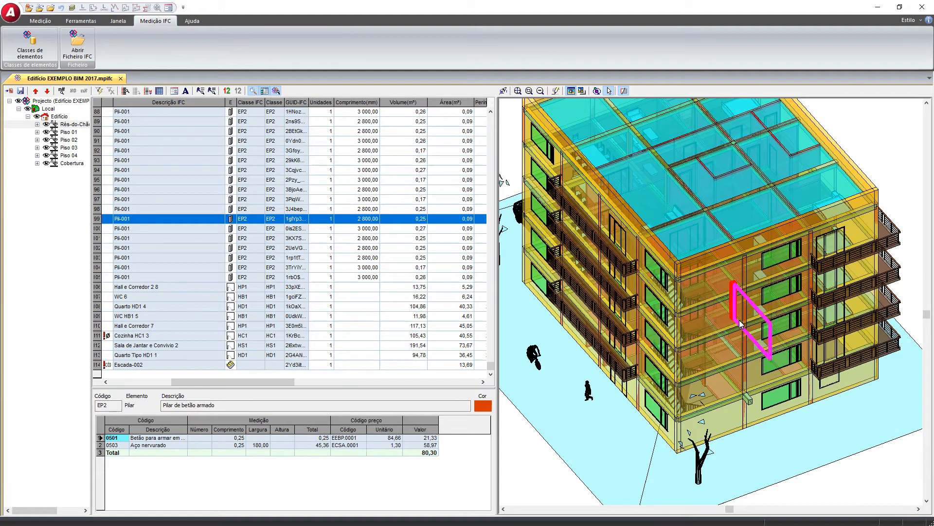
{"action": "left_click_drag", "start_coordinate": [491, 365], "coordinate": [501, 117]}
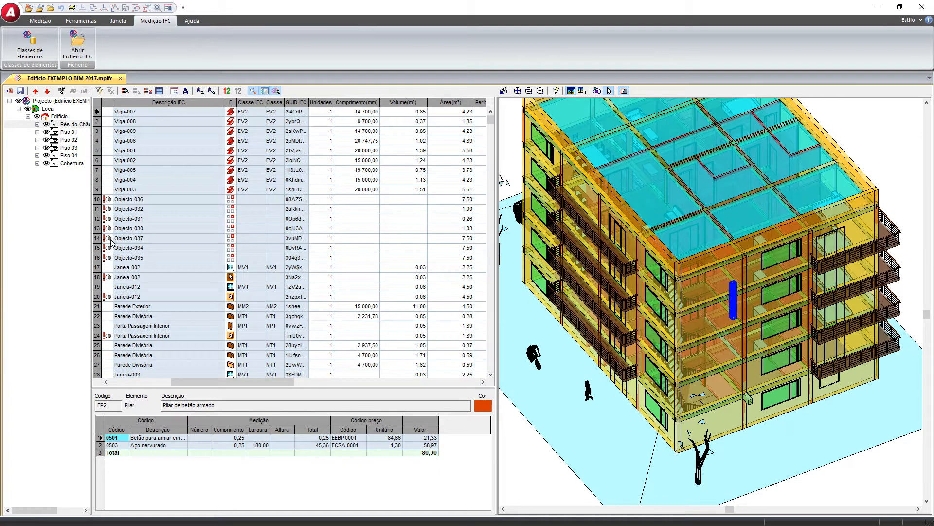
{"action": "left_click", "coordinate": [98, 268]}
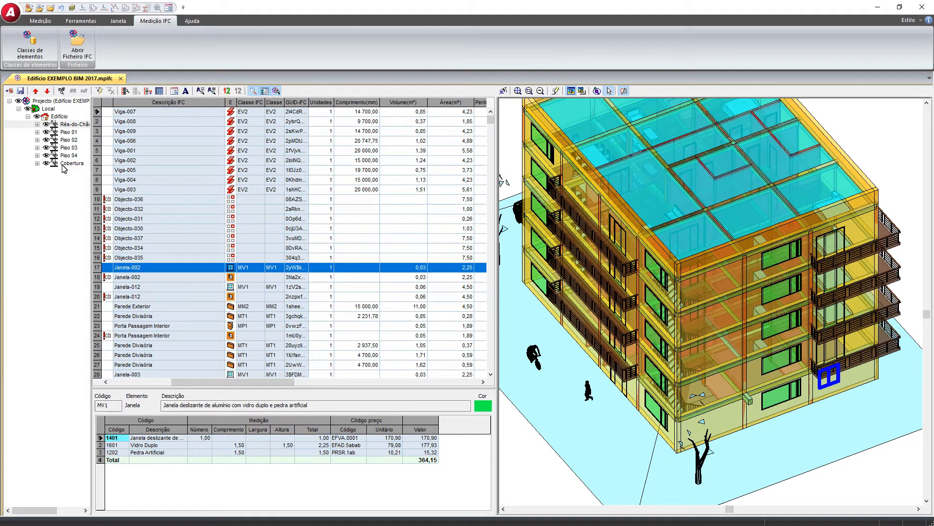
Hide Cobertura and Piso 01 to Piso 04 so only Rés-do-Chão is displayed, and widen the project tree.
{"action": "left_click", "coordinate": [47, 164]}
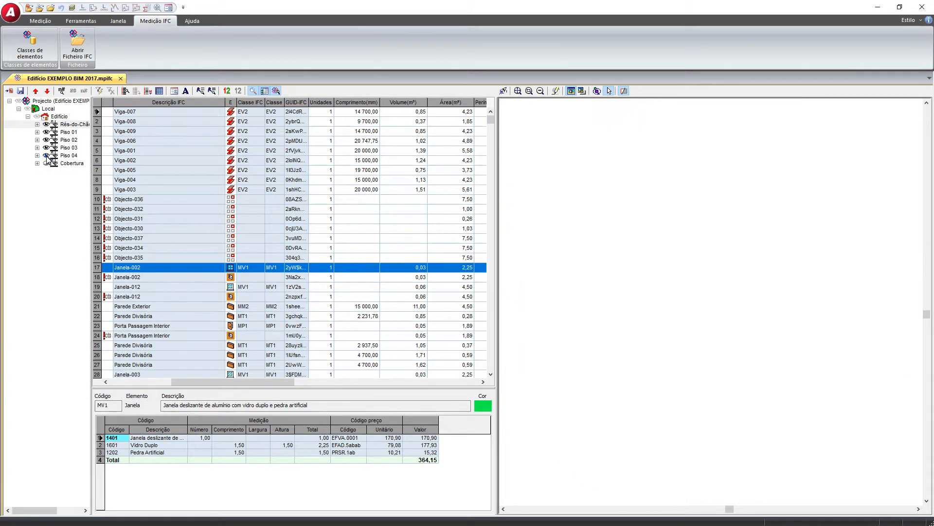
{"action": "left_click", "coordinate": [46, 147]}
{"action": "left_click", "coordinate": [47, 132]}
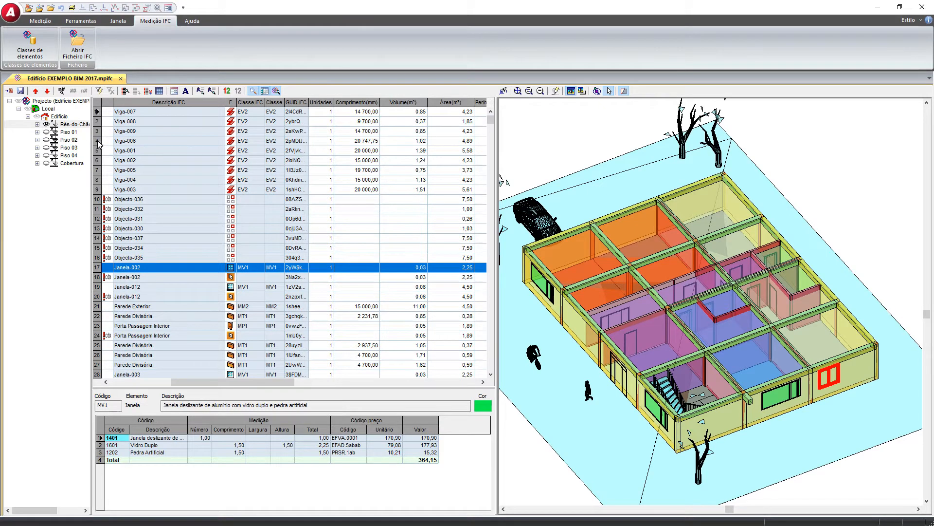
{"action": "left_click_drag", "start_coordinate": [93, 141], "coordinate": [117, 141]}
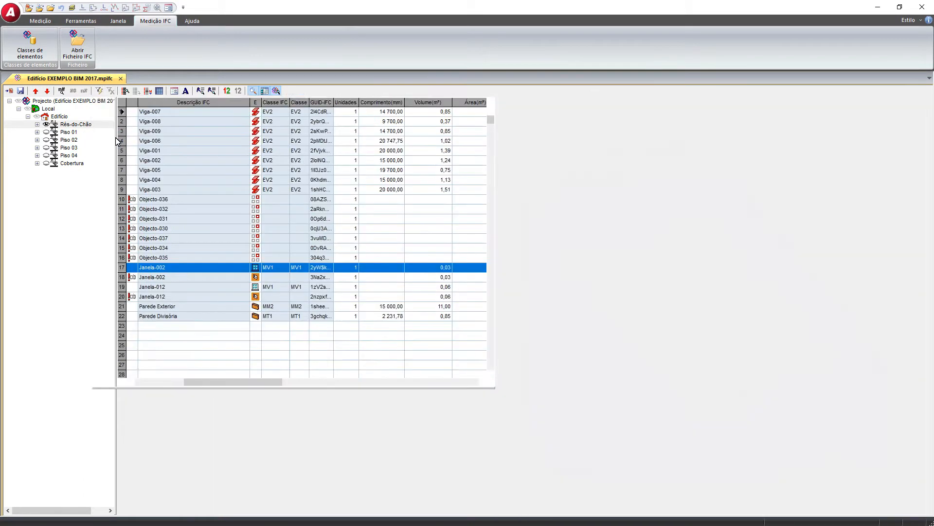
{"action": "scroll", "coordinate": [859, 401], "scroll_direction": "up", "scroll_amount": 2}
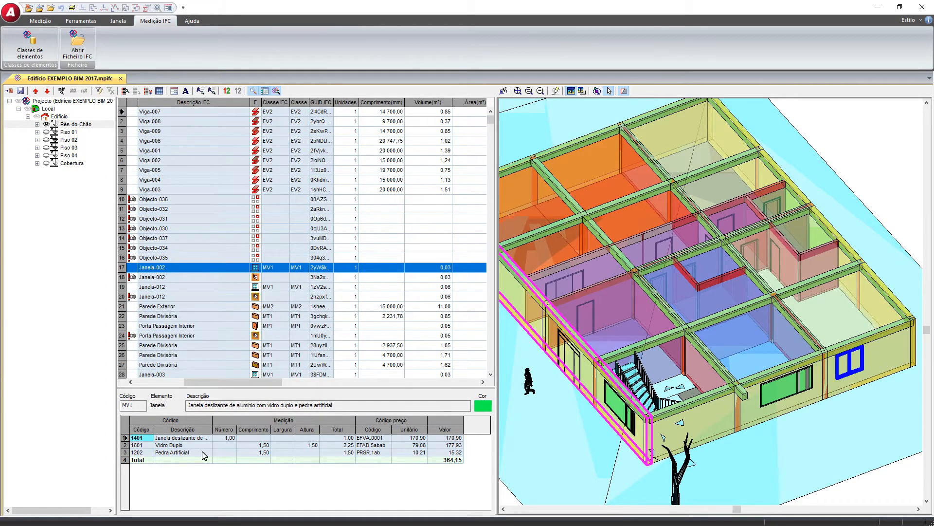
Widen the measurement Description column and check the Janela-002 window's quantities for each line and the Pedra Artificial price code.
{"action": "left_click_drag", "start_coordinate": [212, 421], "coordinate": [233, 419]}
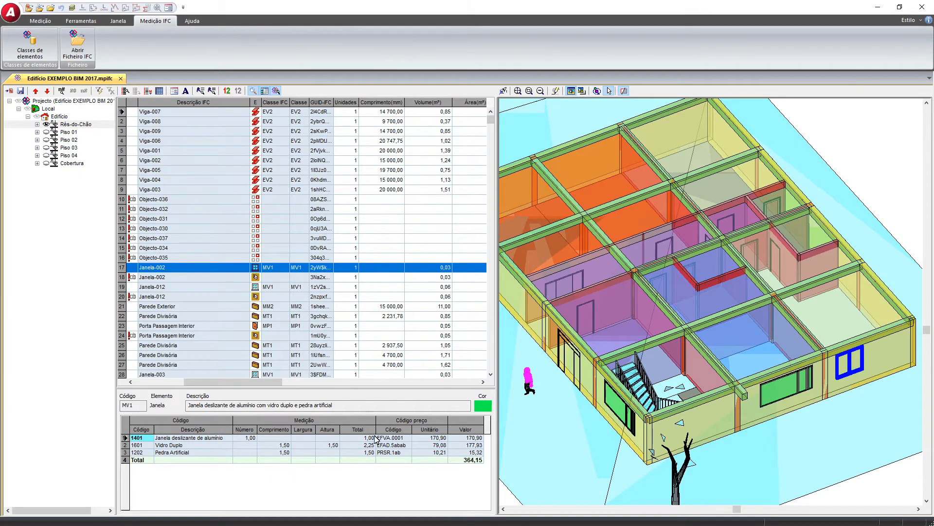
{"action": "left_click", "coordinate": [247, 439]}
{"action": "left_click", "coordinate": [329, 446]}
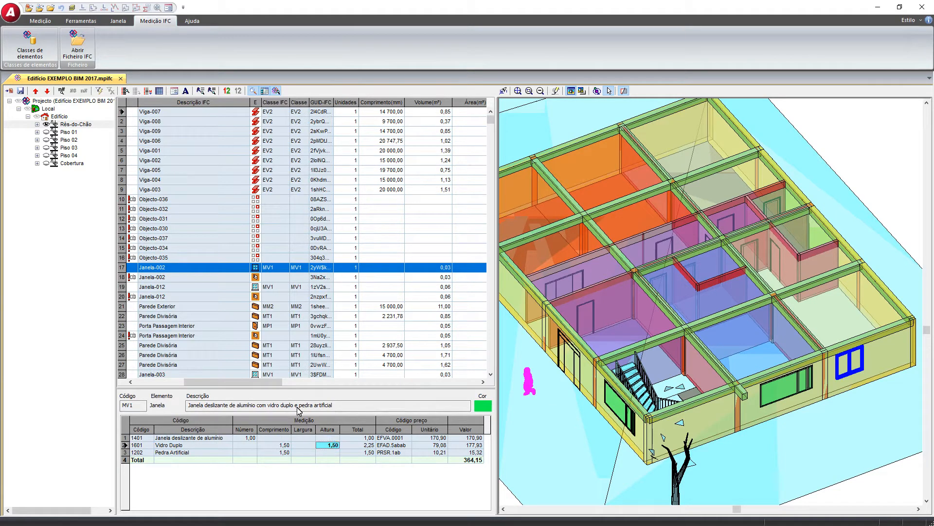
{"action": "left_click", "coordinate": [277, 452]}
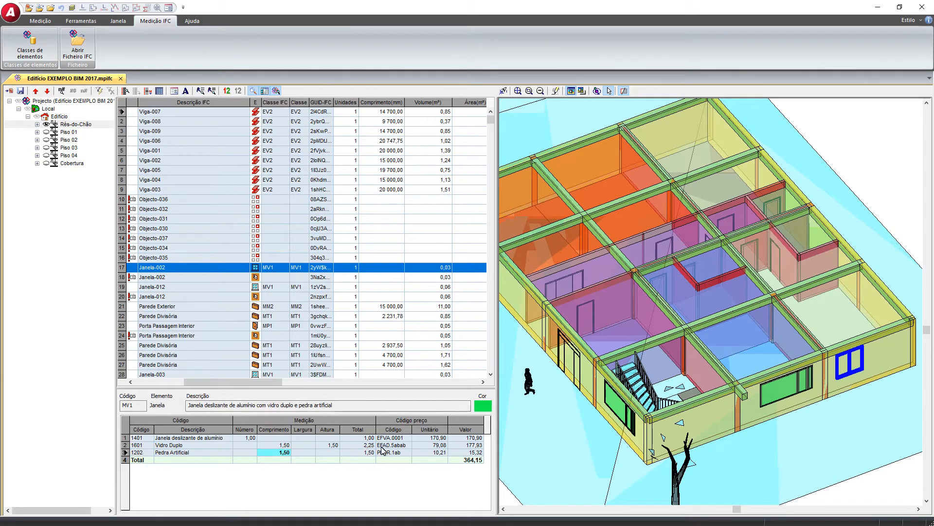
{"action": "left_click", "coordinate": [399, 452]}
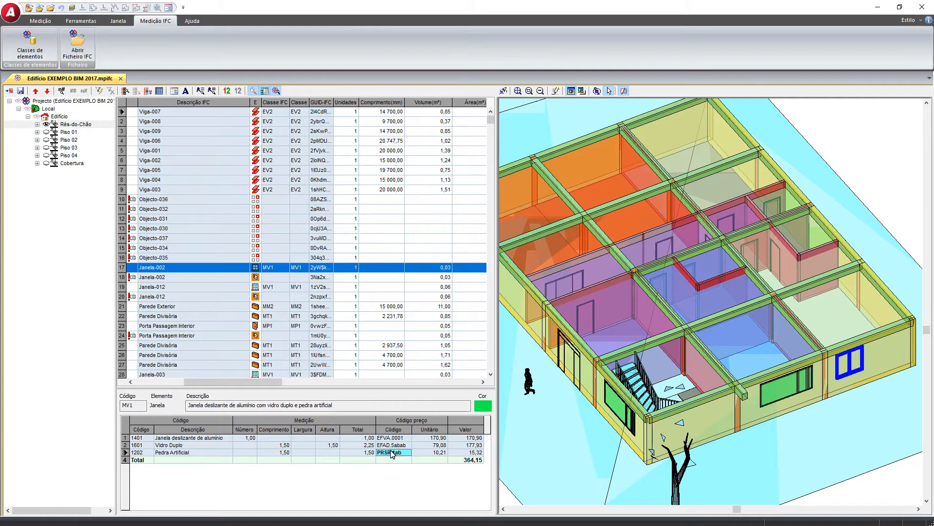
Review the price codes of the Janela-002 window's aluminium window, Vidro Duplo and Pedra Artificial lines.
{"action": "left_click", "coordinate": [393, 438]}
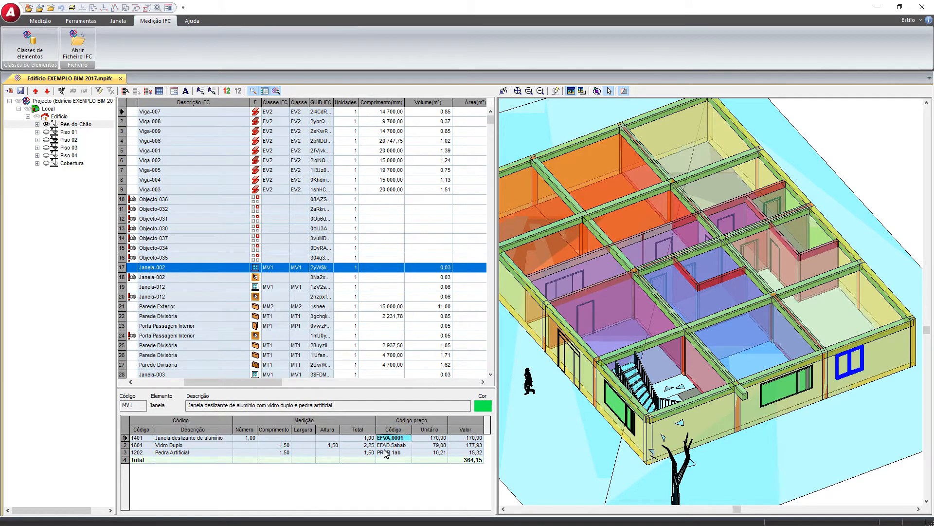
{"action": "left_click", "coordinate": [387, 445]}
{"action": "left_click", "coordinate": [393, 453]}
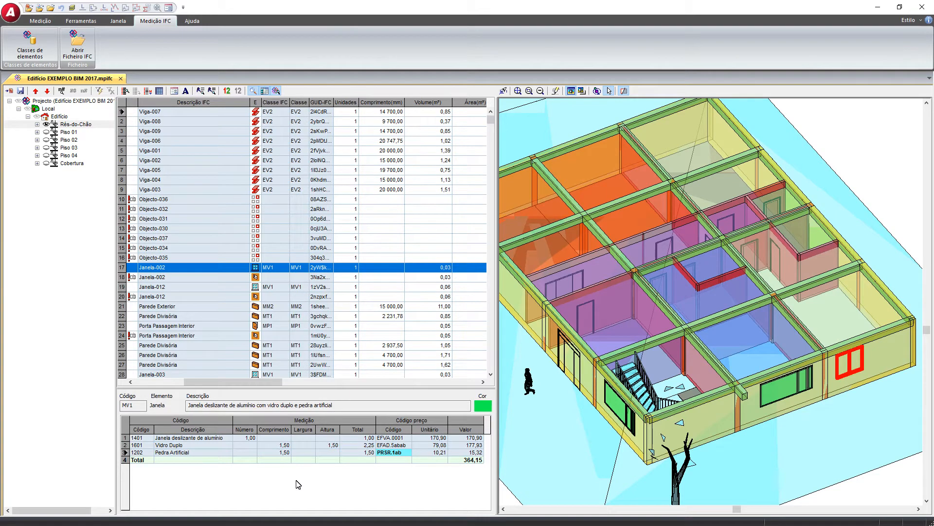
Check the Vidro Duplo and Pedra Artificial dimensions of Janela-012 in row 19 and the measurement of the Parede Divisória in row 22.
{"action": "left_click", "coordinate": [123, 288]}
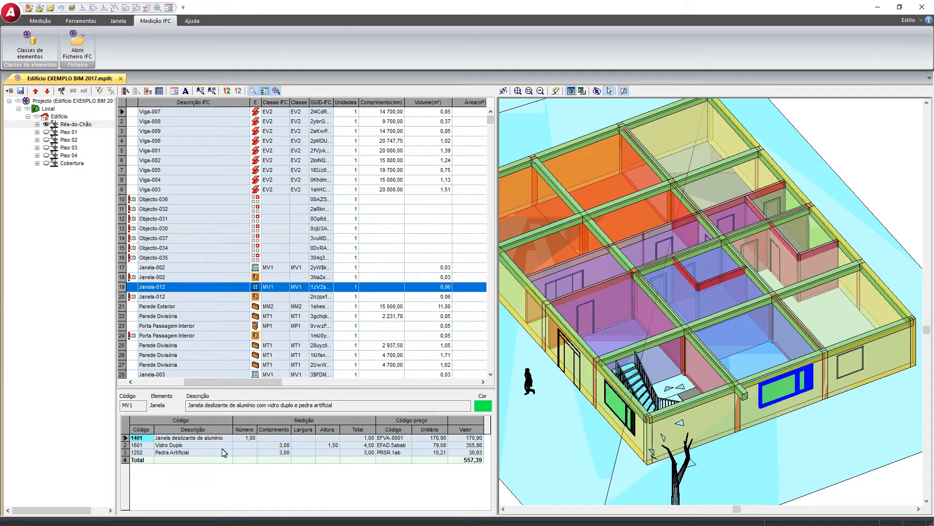
{"action": "left_click", "coordinate": [275, 446]}
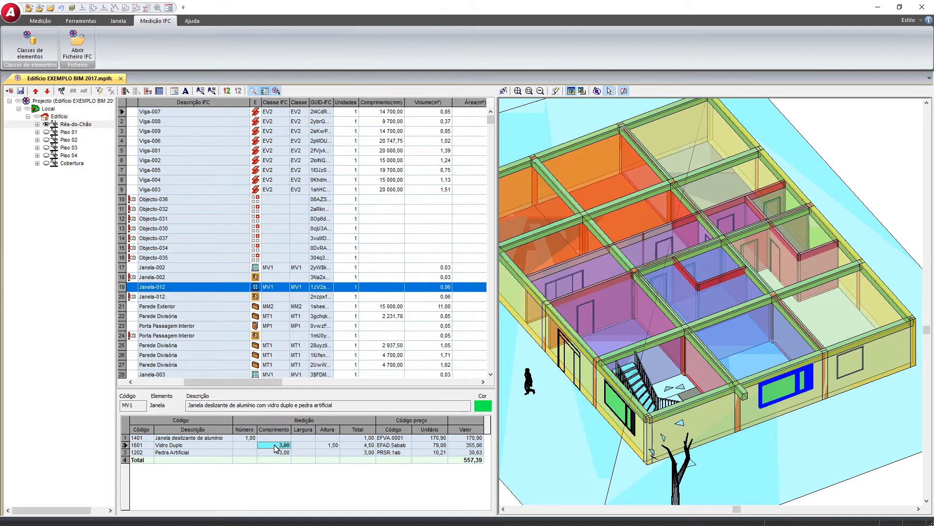
{"action": "left_click", "coordinate": [333, 445]}
{"action": "left_click", "coordinate": [278, 453]}
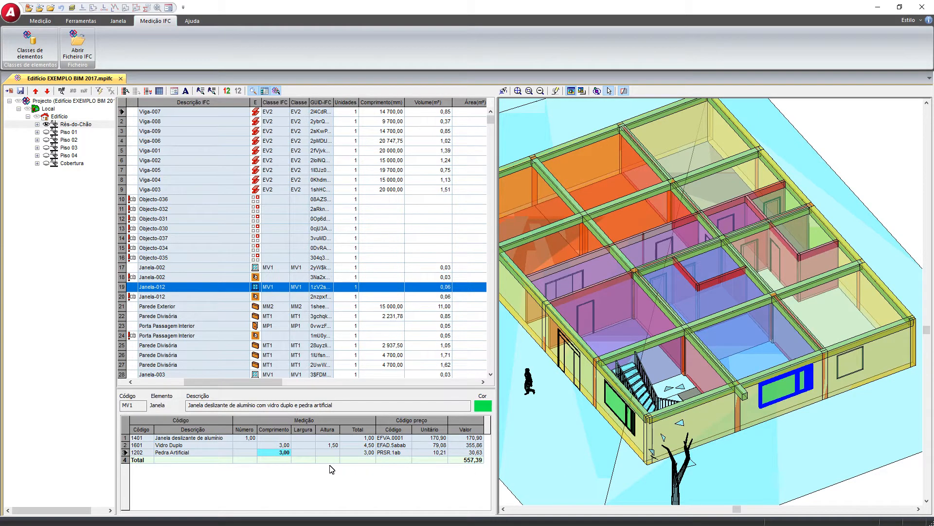
{"action": "left_click", "coordinate": [123, 317]}
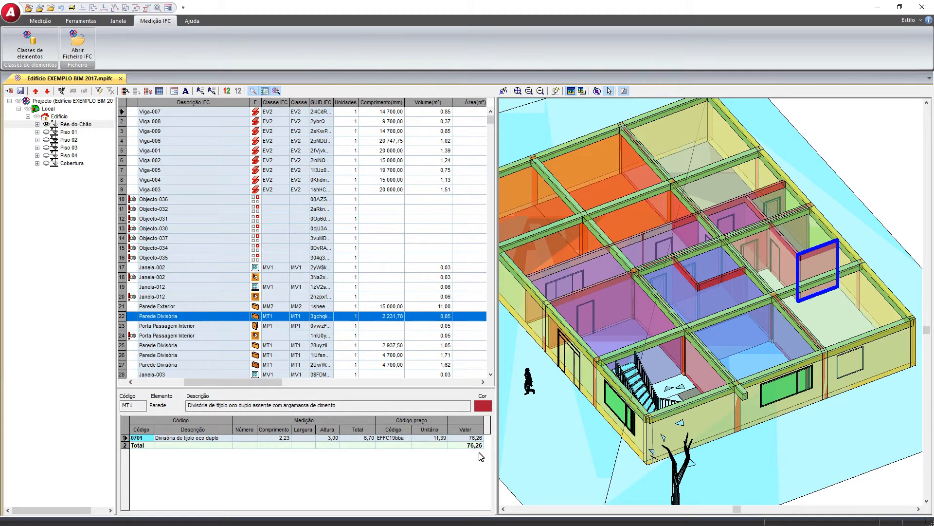
Review the Hall e Corredor 2 8 and WC 6 zones in the element list, enlarging the measurement table to show all WC 6 lines.
{"action": "left_click", "coordinate": [490, 374]}
{"action": "left_click", "coordinate": [491, 374]}
{"action": "left_click", "coordinate": [490, 374]}
{"action": "left_click", "coordinate": [491, 375]}
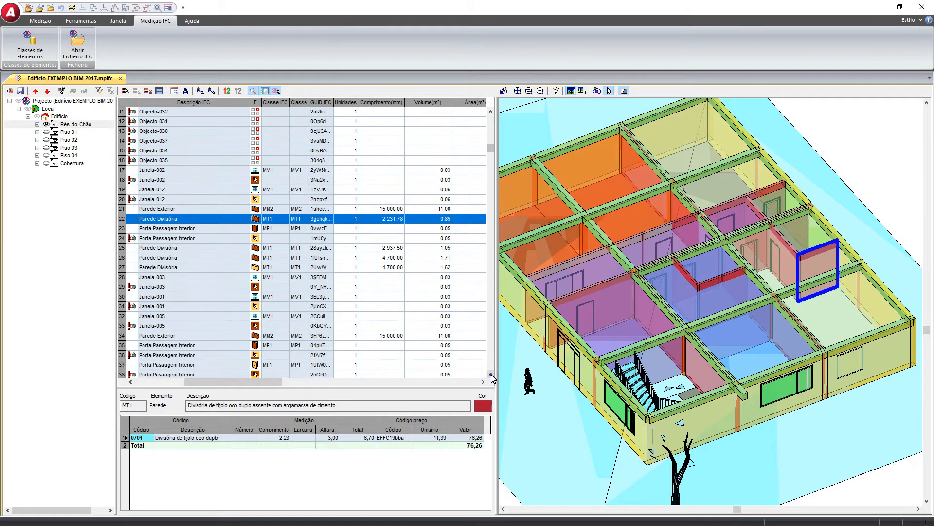
{"action": "left_click", "coordinate": [491, 375]}
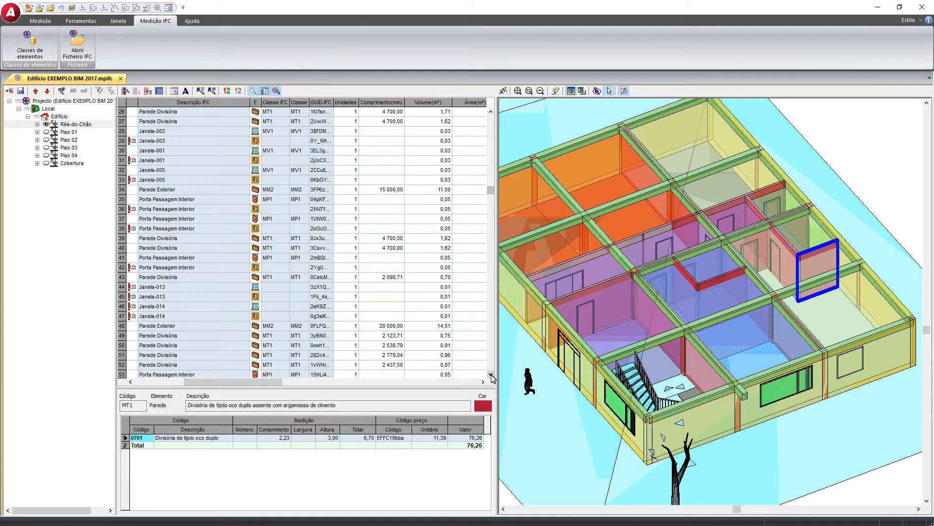
{"action": "left_click", "coordinate": [491, 375]}
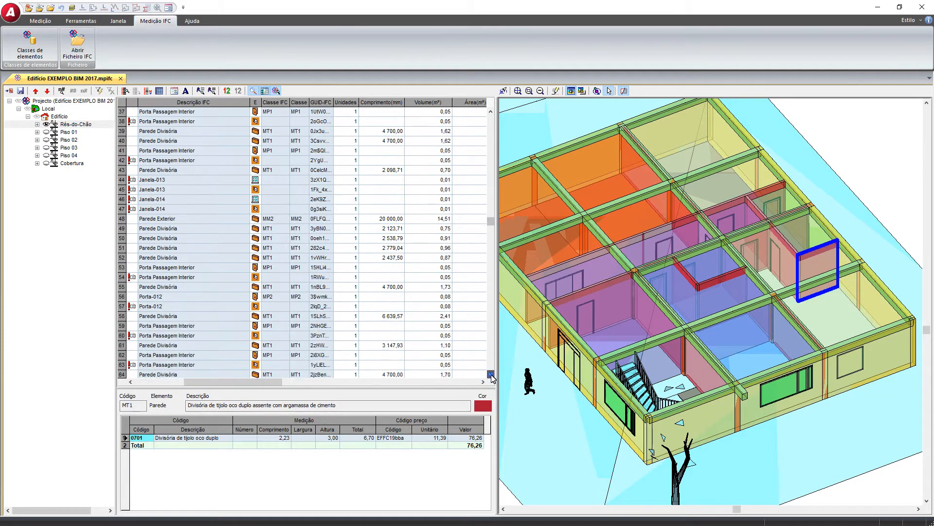
{"action": "left_click", "coordinate": [491, 374]}
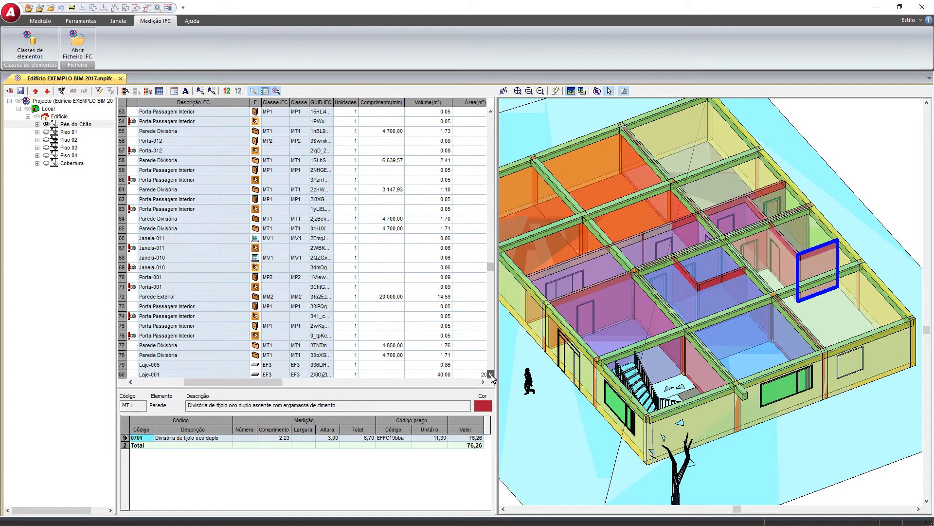
{"action": "left_click", "coordinate": [491, 375]}
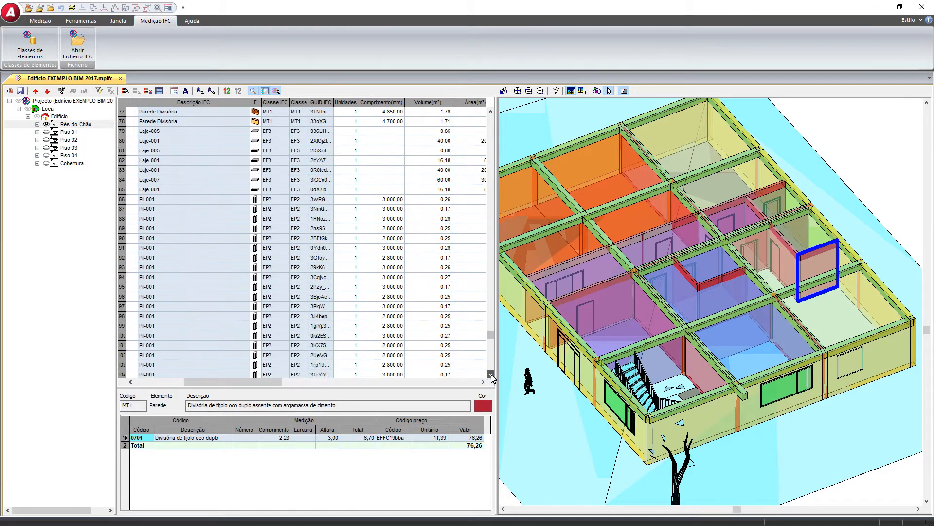
{"action": "left_click", "coordinate": [491, 375]}
{"action": "left_click", "coordinate": [124, 317]}
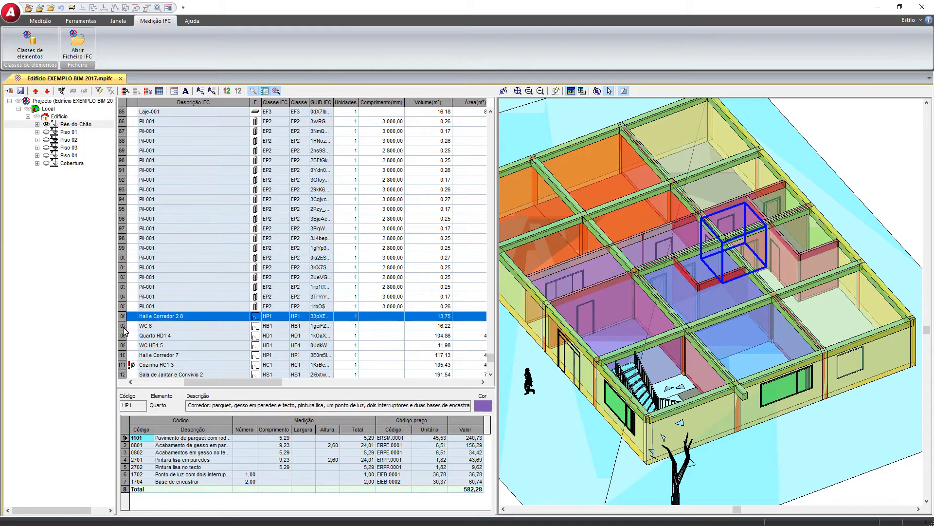
{"action": "left_click", "coordinate": [124, 332]}
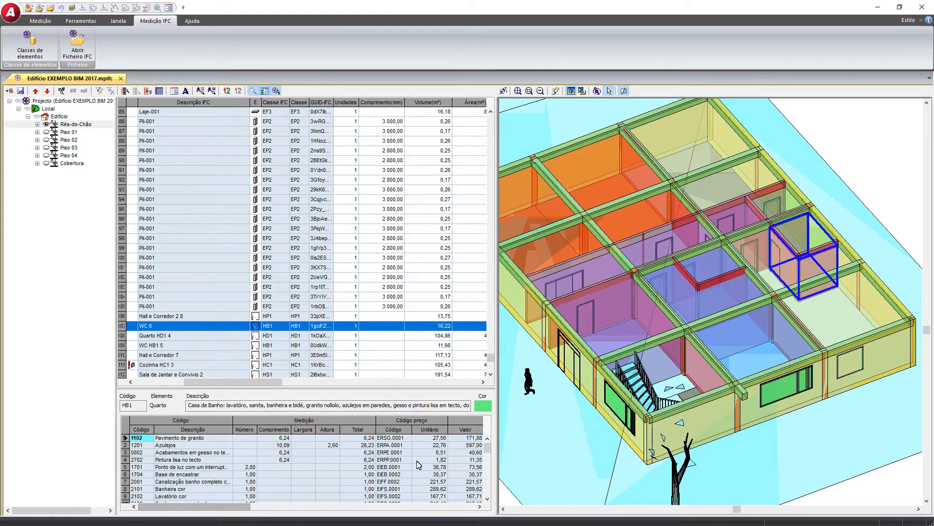
{"action": "left_click_drag", "start_coordinate": [400, 389], "coordinate": [400, 368]}
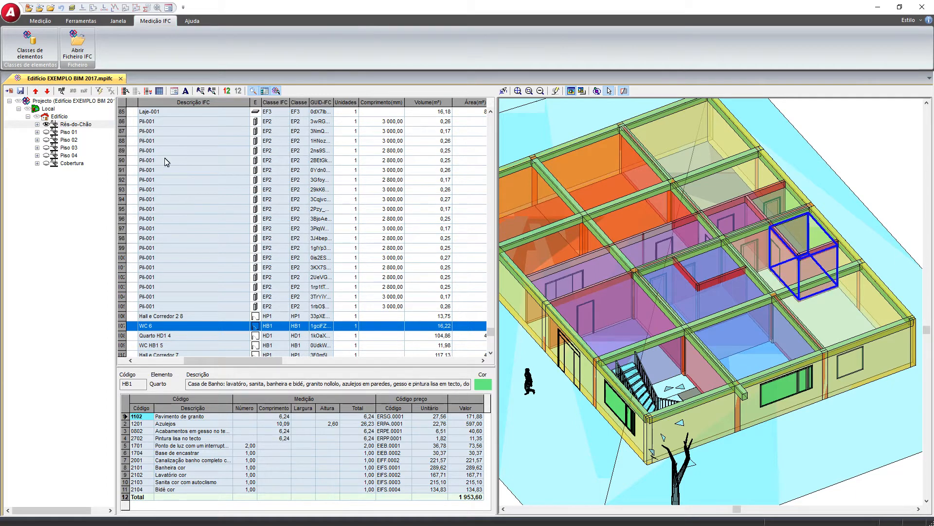
Browse the list of assignable element classes to the Quarto class HB1 and leave without assigning it.
{"action": "left_click", "coordinate": [127, 93]}
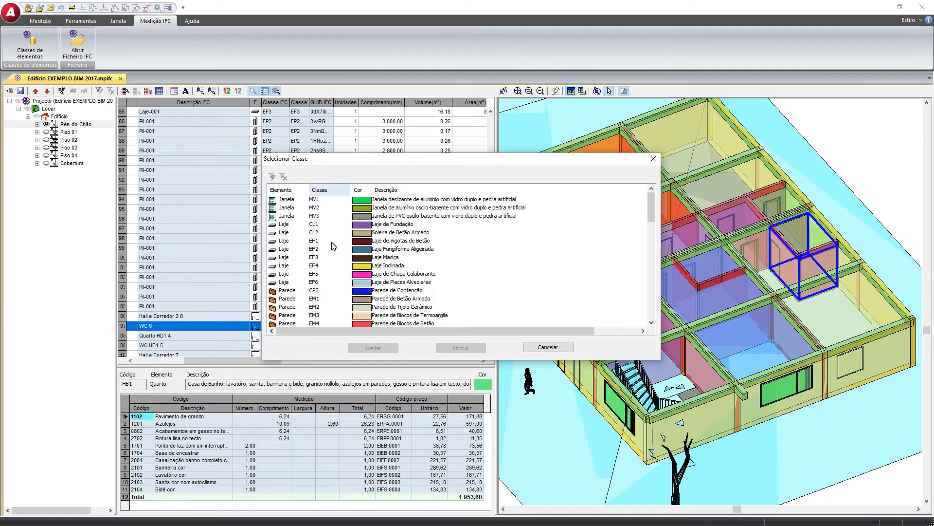
{"action": "left_click_drag", "start_coordinate": [652, 209], "coordinate": [653, 257]}
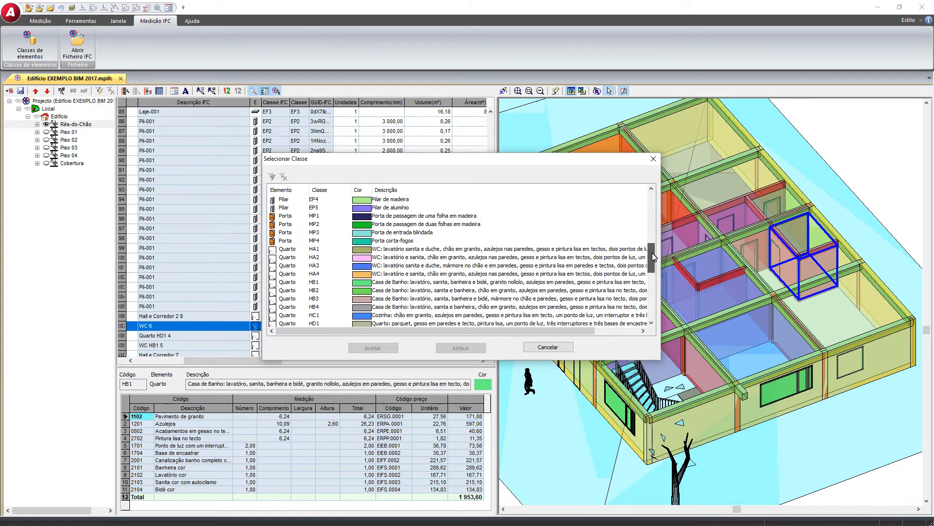
{"action": "left_click", "coordinate": [285, 282]}
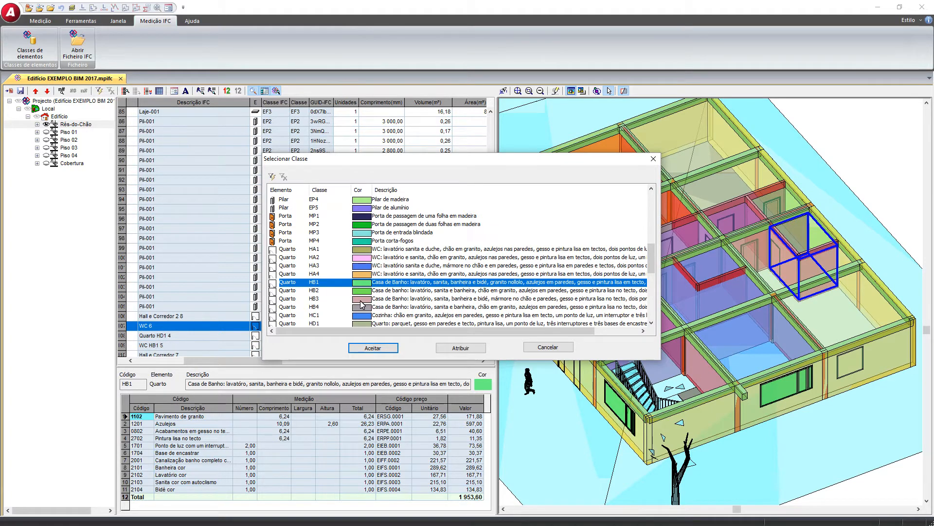
{"action": "left_click", "coordinate": [545, 344]}
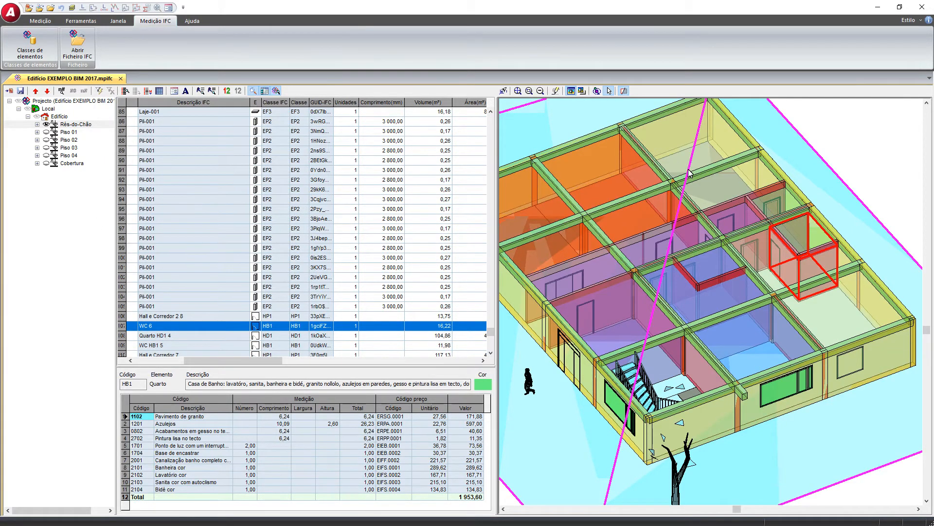
Select the Janela-001 and Janela-002 windows in the 3D model to locate them in the project tree, and collapse the Rés-do-Chão branch.
{"action": "left_click", "coordinate": [664, 140]}
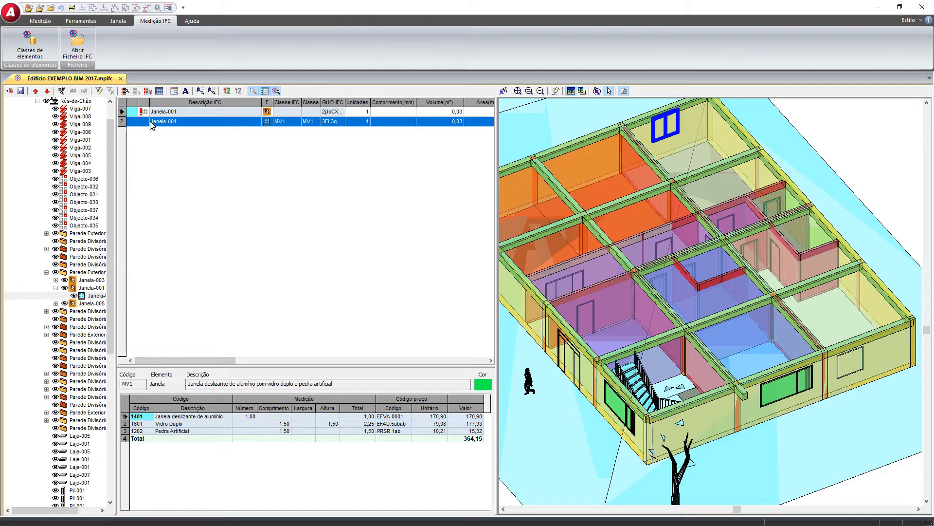
{"action": "left_click", "coordinate": [852, 366]}
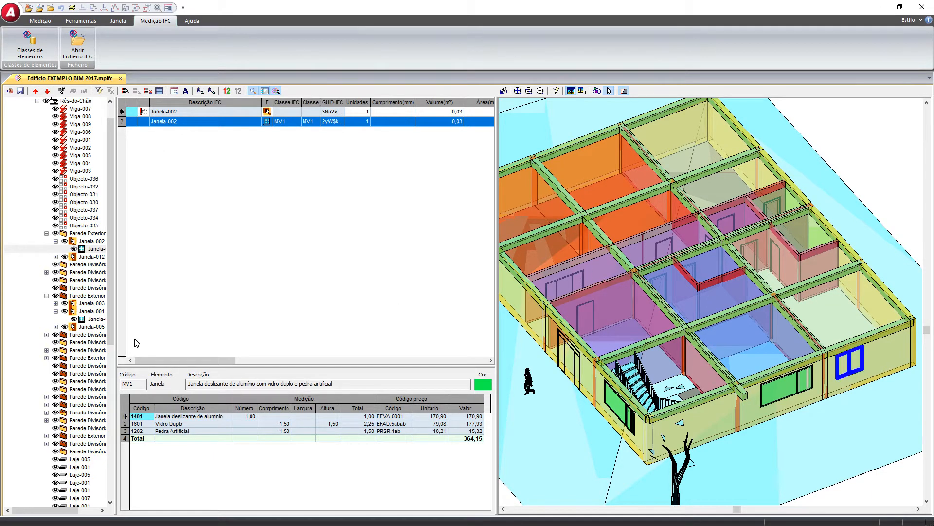
{"action": "left_click", "coordinate": [37, 100]}
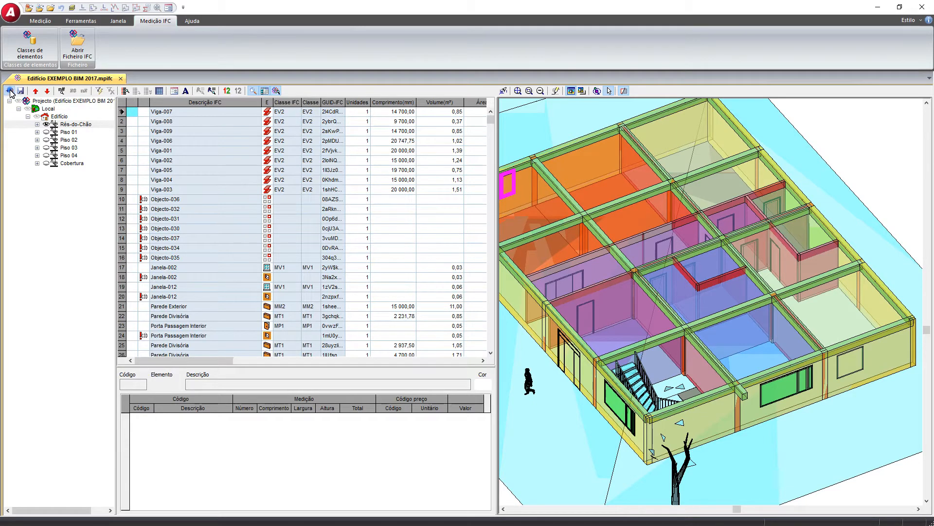
Review the measurement-file export options, including adding chapter characters to the article code, and leave without exporting.
{"action": "left_click", "coordinate": [10, 92]}
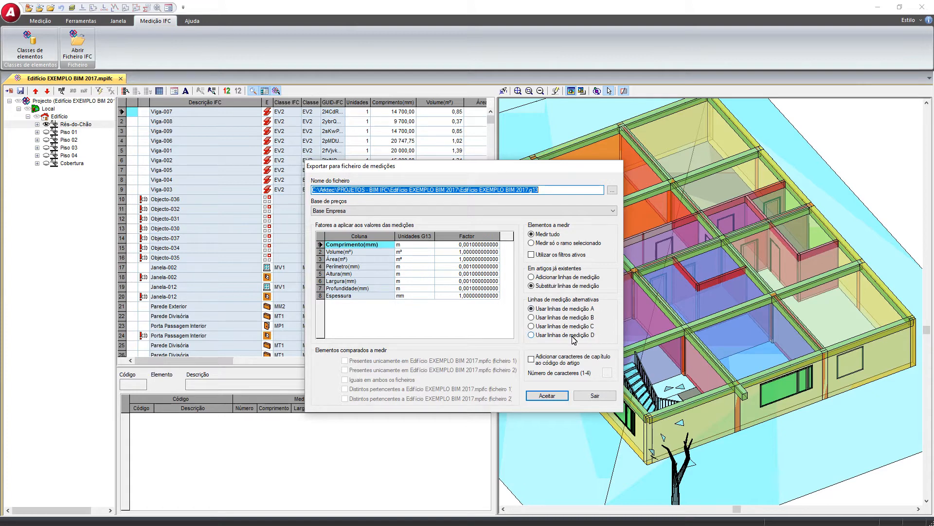
{"action": "left_click", "coordinate": [534, 361]}
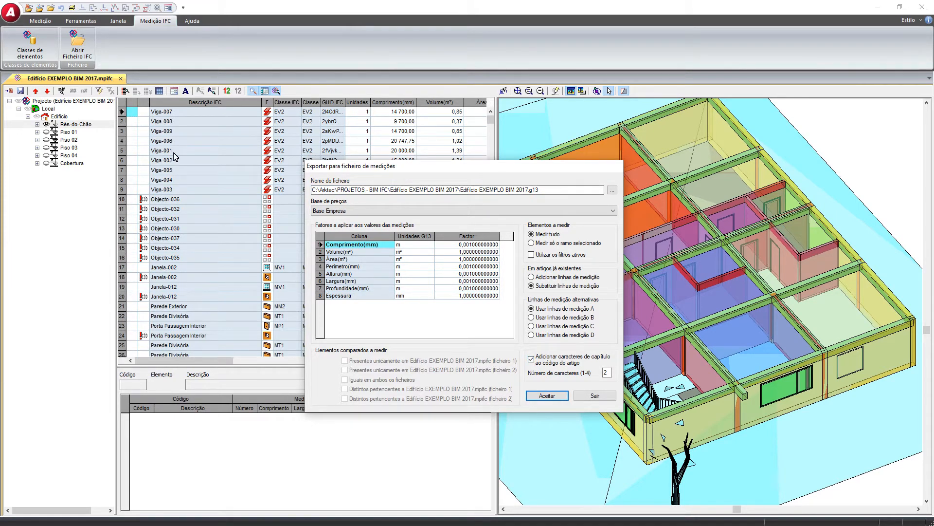
{"action": "left_click", "coordinate": [547, 362]}
{"action": "left_click", "coordinate": [594, 397]}
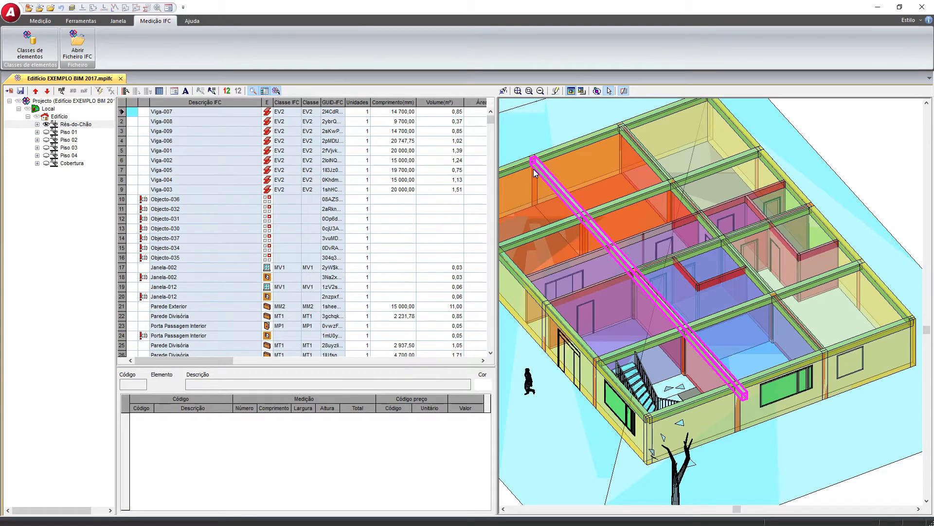
Switch to Constructo, open the recent file Edifício EXEMPLO BIM 2017.g13 and display its simplified budget.
{"action": "key", "text": "alt+Tab"}
{"action": "key", "text": "alt+Tab"}
{"action": "key", "text": "alt+Tab"}
{"action": "key", "text": "alt+Tab"}
{"action": "key", "text": "alt+Tab"}
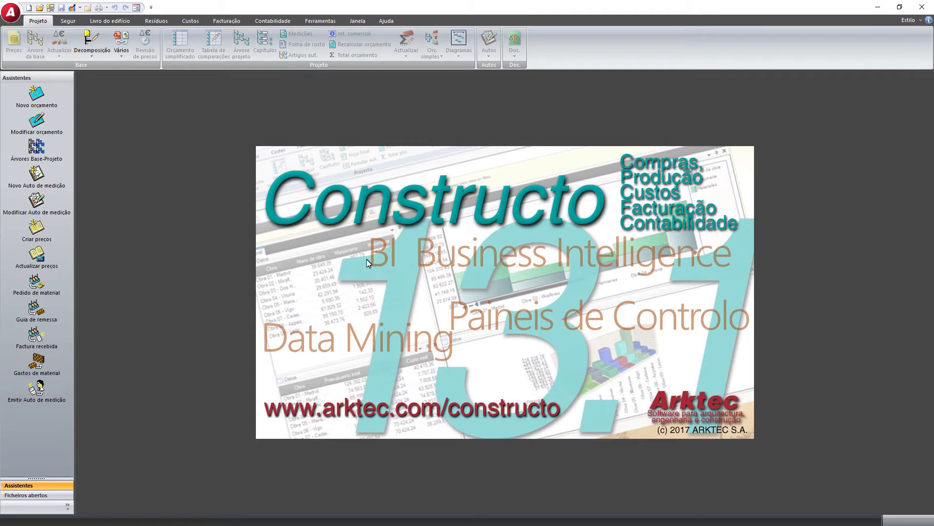
{"action": "left_click", "coordinate": [9, 18]}
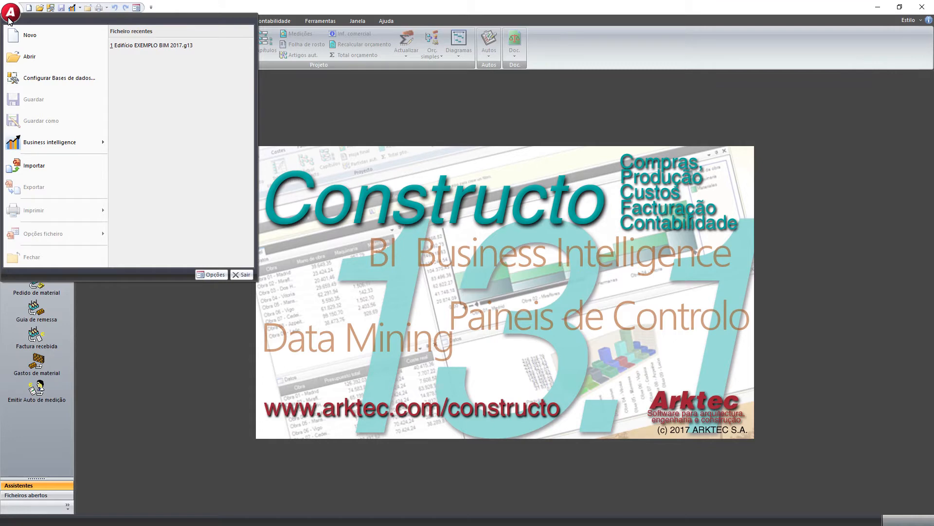
{"action": "left_click", "coordinate": [138, 45]}
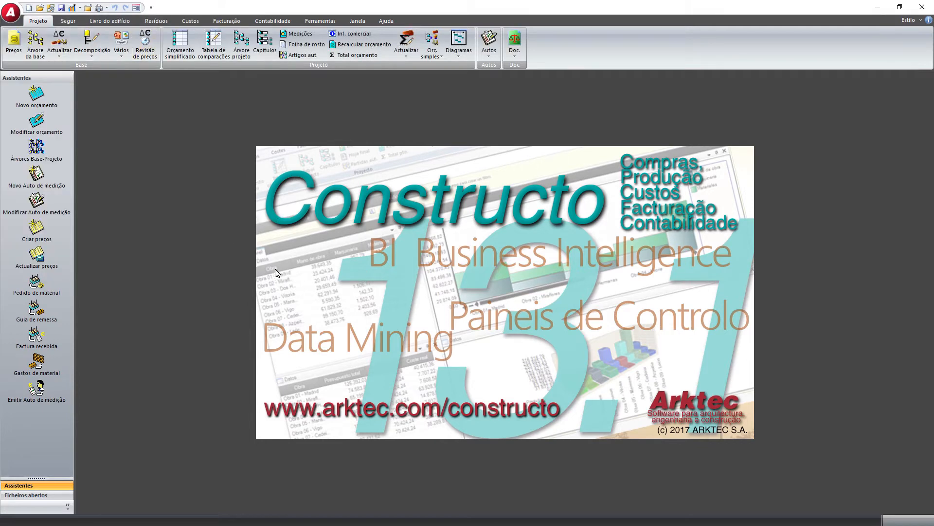
{"action": "left_click", "coordinate": [184, 47]}
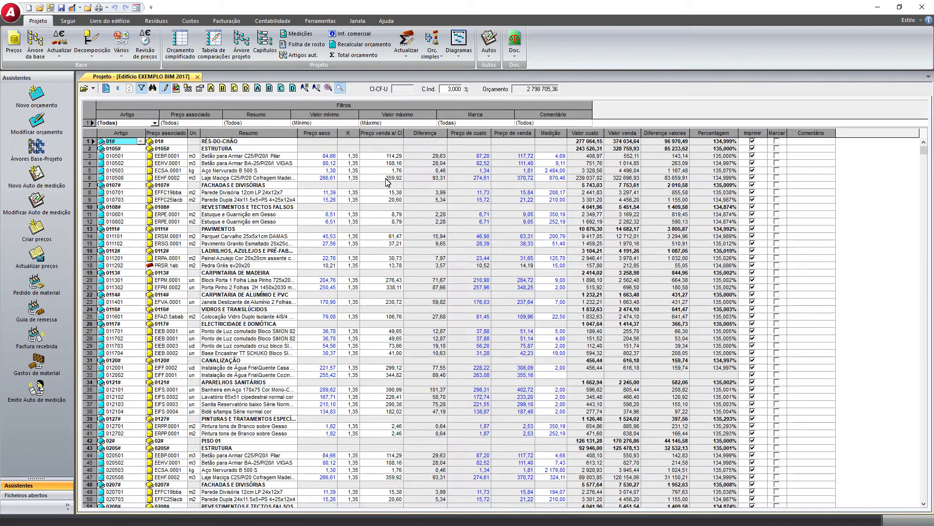
View the full description text of the pillar concrete article 010501 and return to the simplified budget.
{"action": "double_click", "coordinate": [453, 88]}
{"action": "double_click", "coordinate": [287, 156]}
{"action": "left_click", "coordinate": [292, 157]}
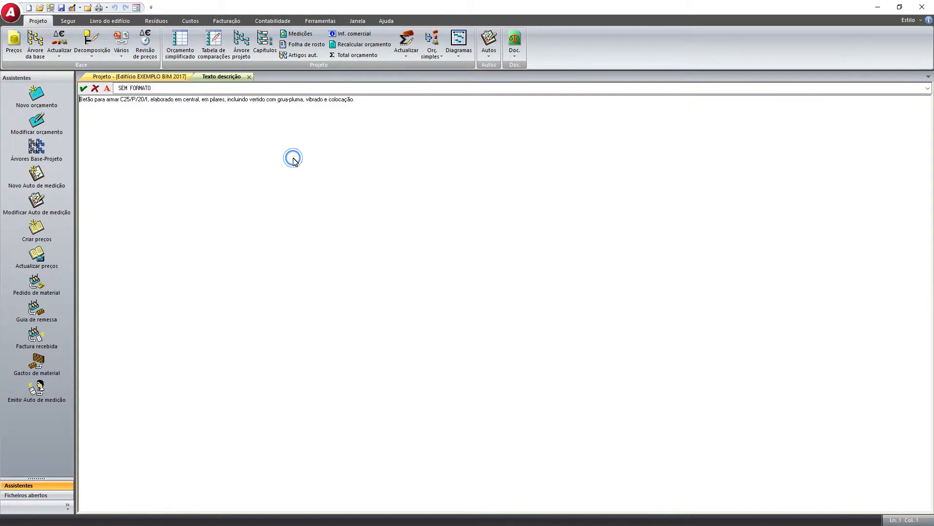
{"action": "left_click", "coordinate": [249, 77]}
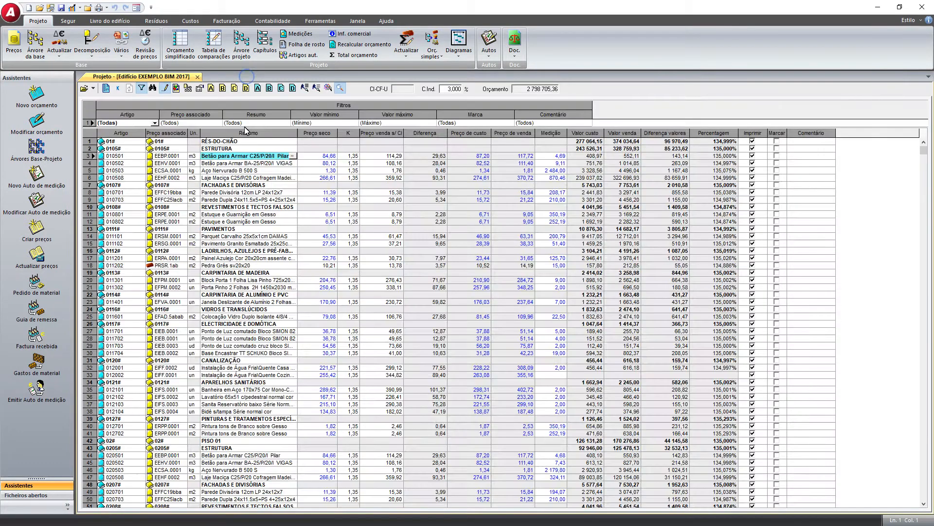
Look up article 010501's associated price in the price base, examine its unit price breakdown and return to the budget.
{"action": "double_click", "coordinate": [180, 157]}
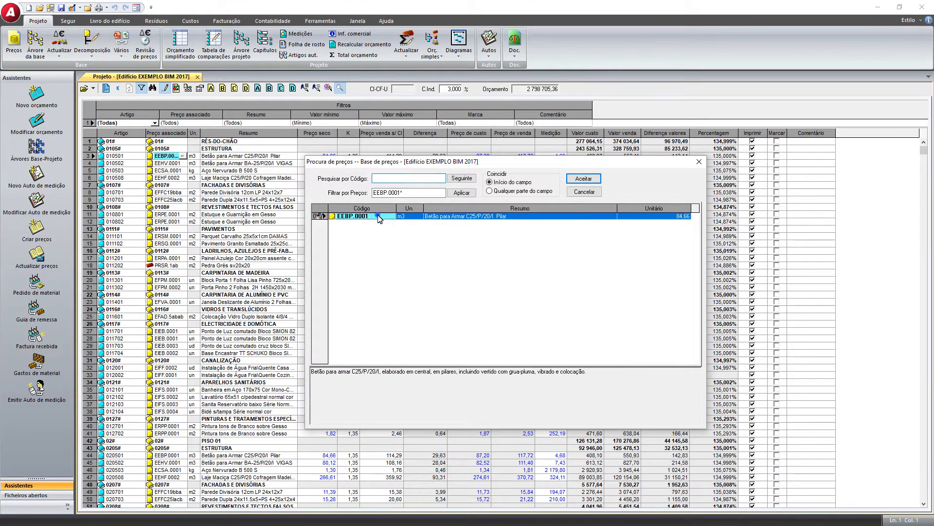
{"action": "double_click", "coordinate": [357, 217]}
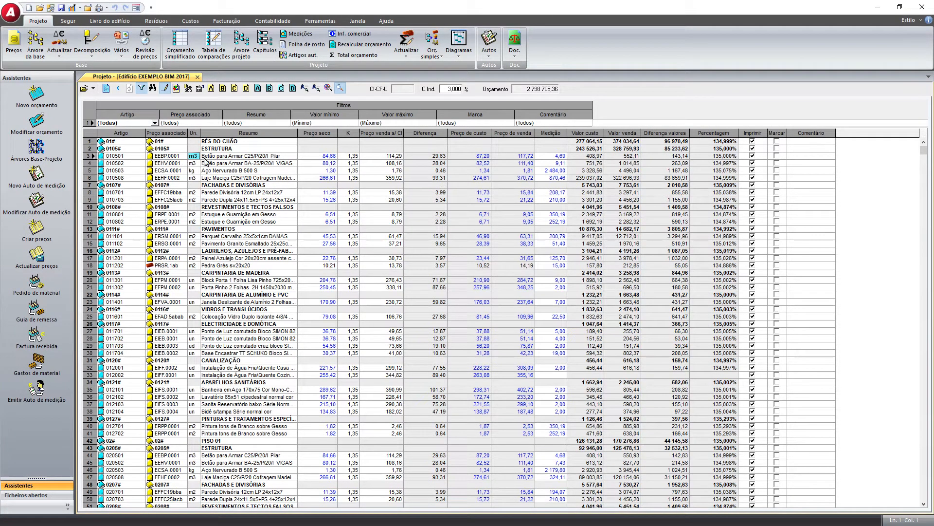
{"action": "left_click", "coordinate": [328, 158]}
{"action": "double_click", "coordinate": [330, 156]}
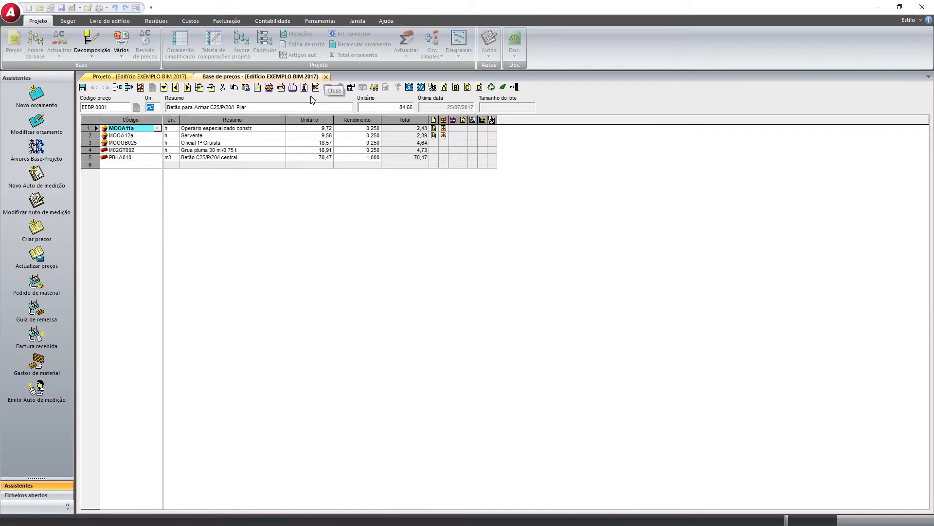
{"action": "left_click", "coordinate": [326, 77]}
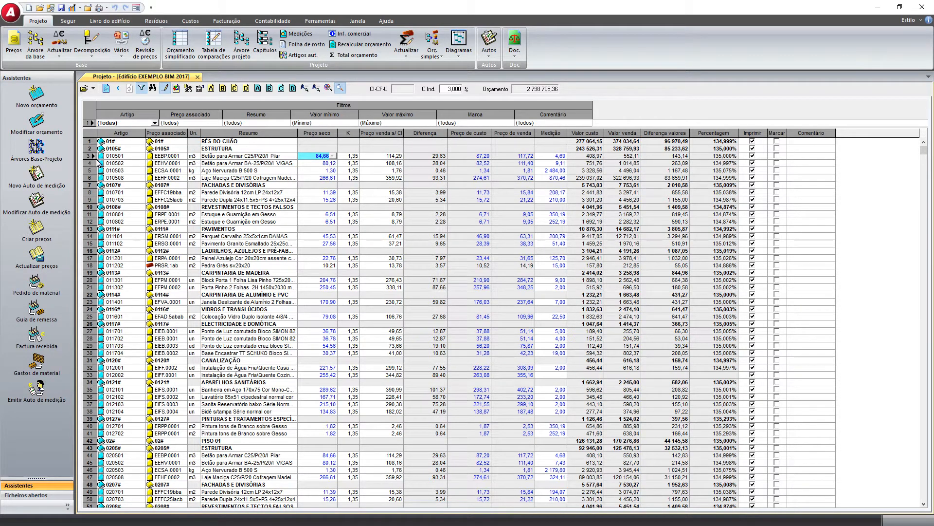
View the detailed measurement lines of pillar concrete article 010501 and return to the simplified budget.
{"action": "left_click", "coordinate": [551, 155]}
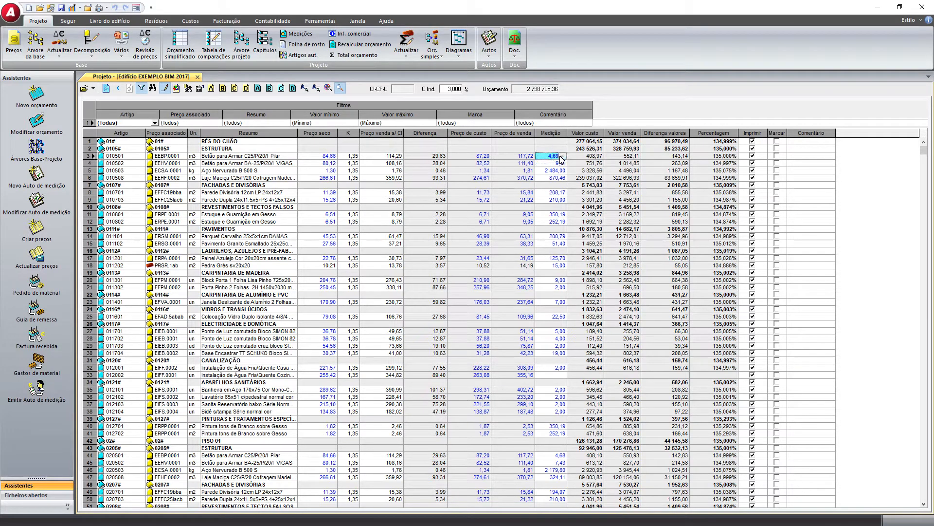
{"action": "double_click", "coordinate": [561, 159]}
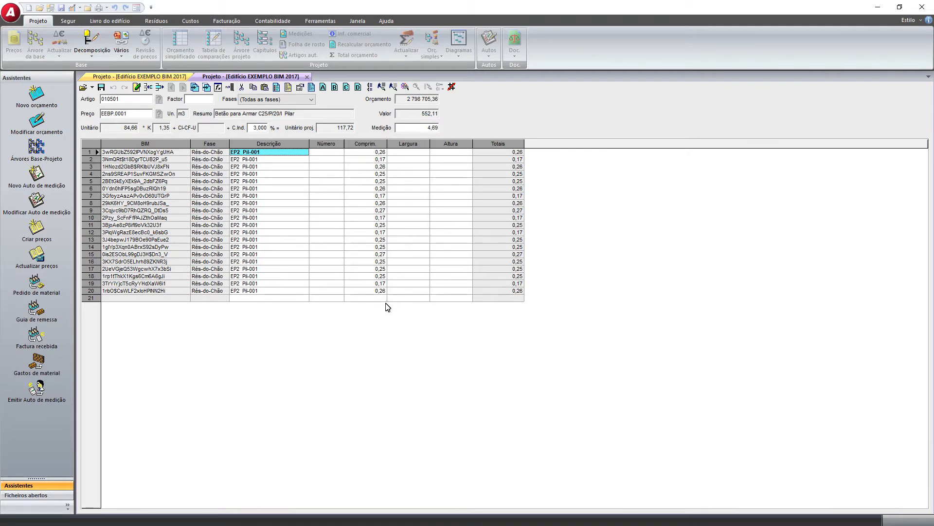
{"action": "left_click", "coordinate": [183, 114]}
{"action": "left_click", "coordinate": [307, 76]}
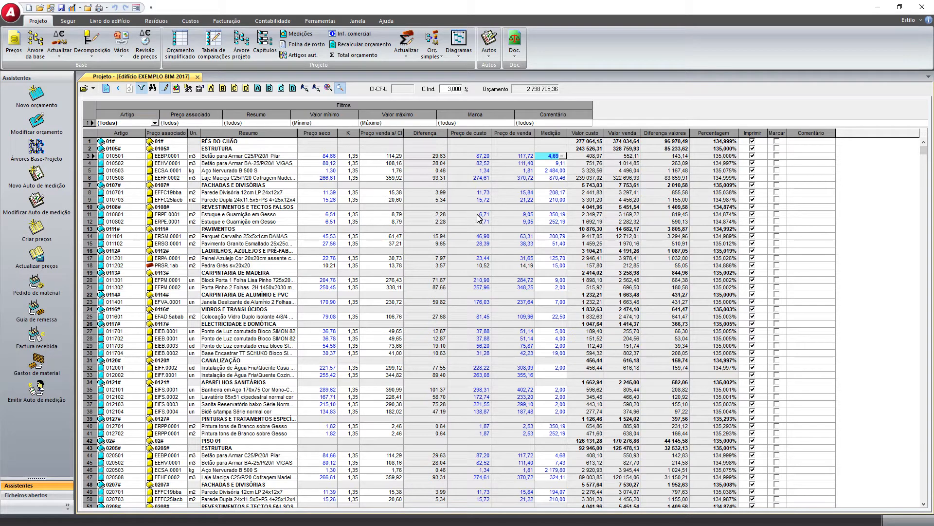
Load the BIM model file Edifício EXEMPLO BIM 2017.mpifc alongside the simplified budget.
{"action": "left_click", "coordinate": [329, 89]}
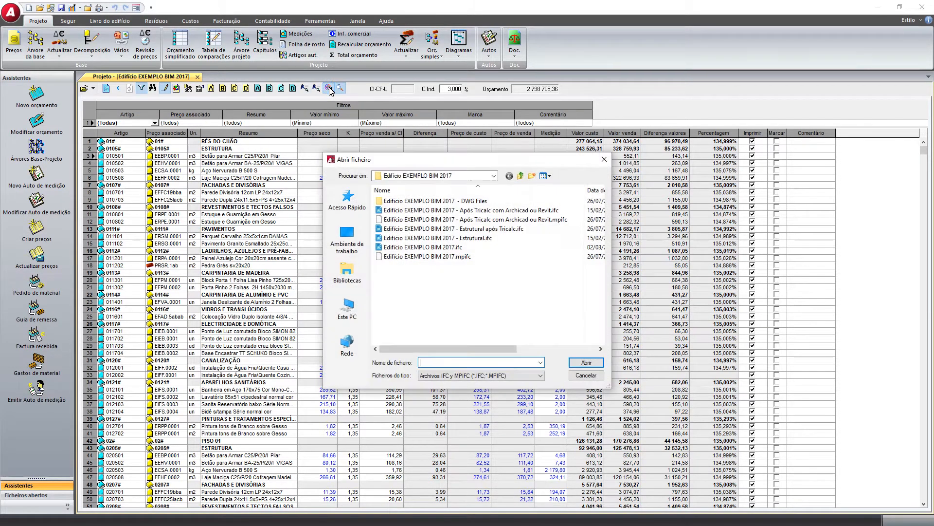
{"action": "left_click", "coordinate": [429, 256]}
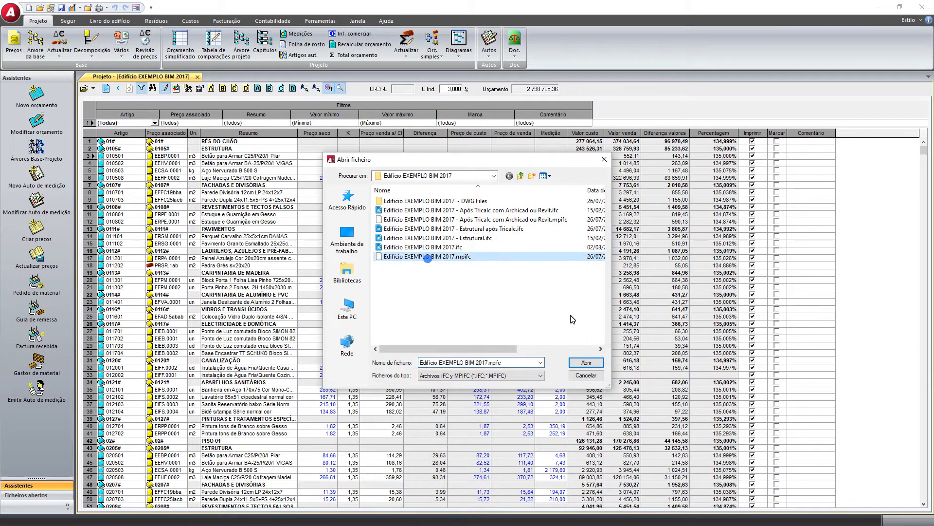
{"action": "left_click", "coordinate": [586, 363]}
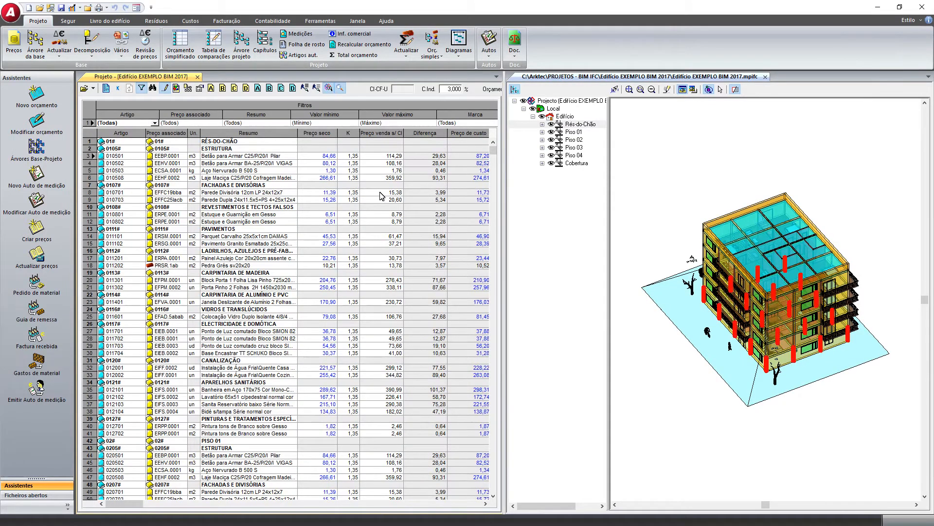
{"action": "left_click", "coordinate": [629, 90]}
{"action": "scroll", "coordinate": [758, 263], "scroll_direction": "up", "scroll_amount": 1}
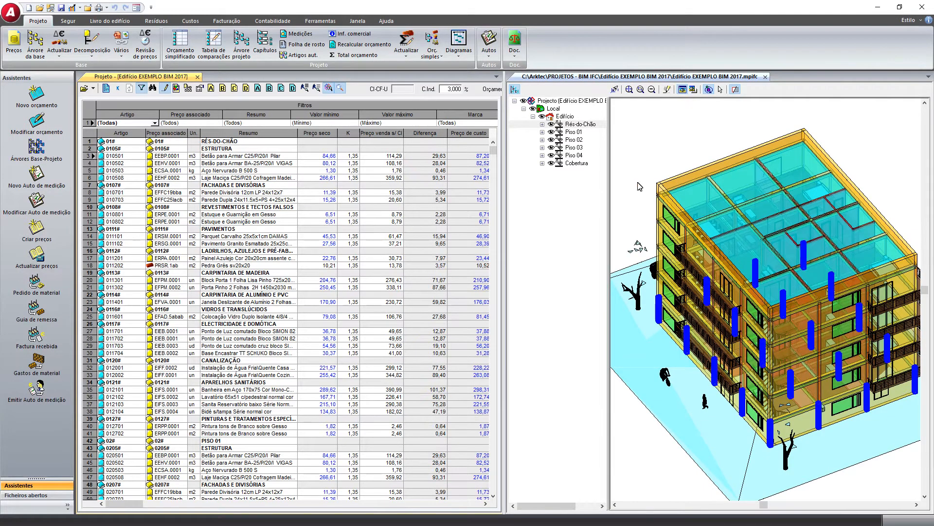
Hide Cobertura and Piso 04 to Piso 01 so only Rés-do-Chão is shown, and collapse the model's structure tree.
{"action": "left_click", "coordinate": [552, 163]}
{"action": "left_click", "coordinate": [552, 156]}
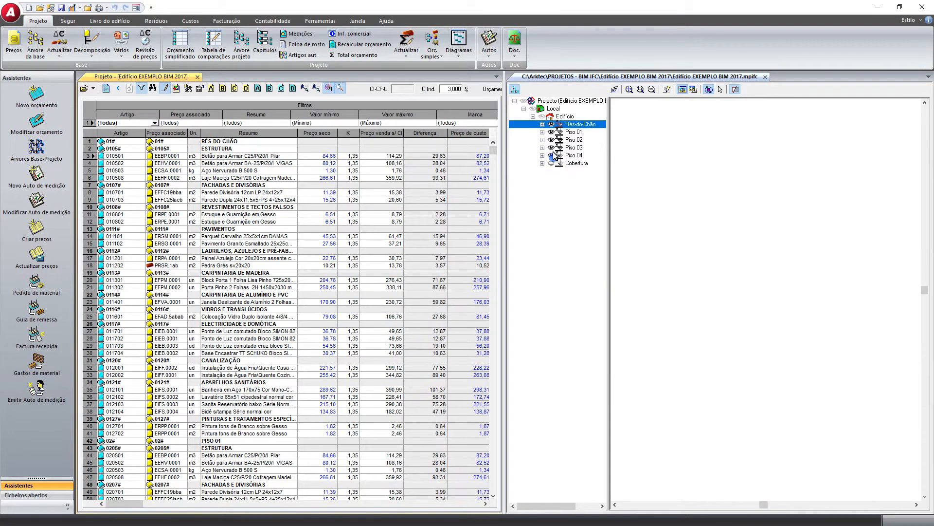
{"action": "left_click", "coordinate": [551, 148]}
{"action": "left_click", "coordinate": [551, 139]}
{"action": "left_click", "coordinate": [552, 132]}
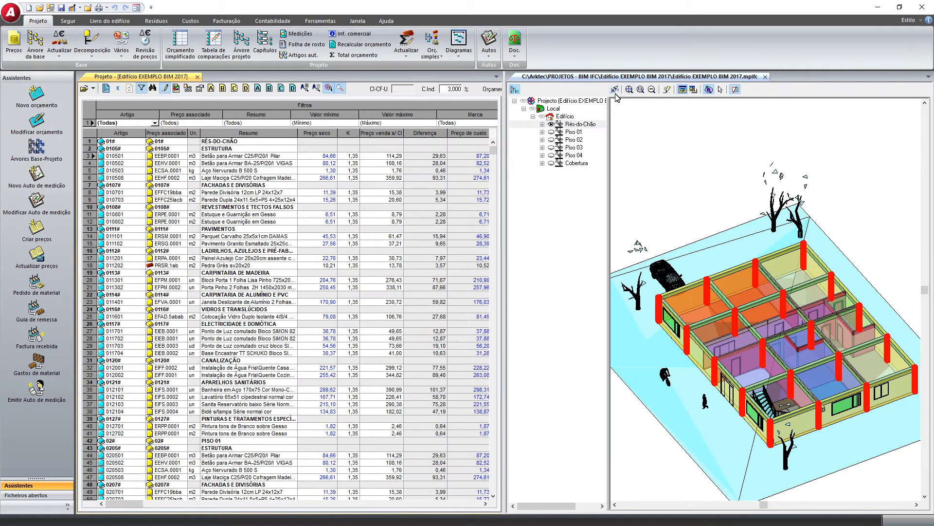
{"action": "left_click", "coordinate": [629, 90]}
{"action": "left_click", "coordinate": [513, 90]}
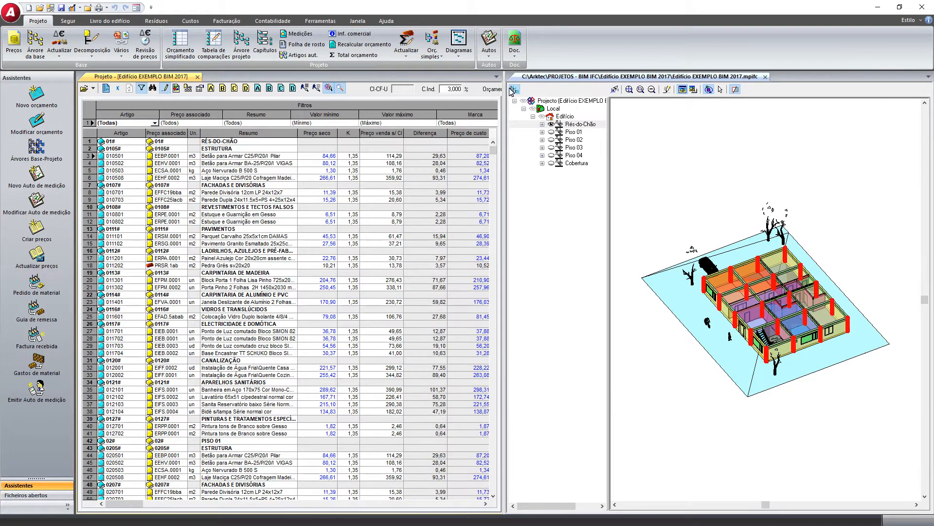
{"action": "left_click", "coordinate": [514, 91]}
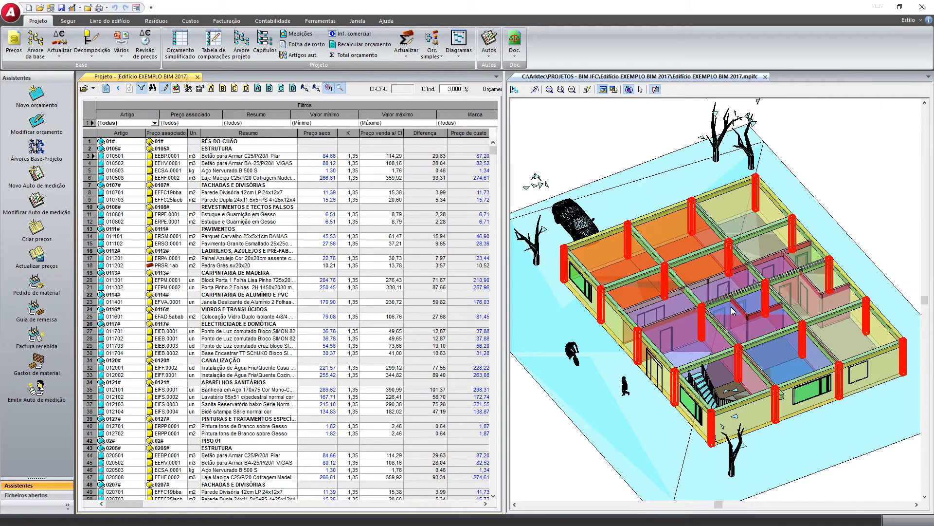
Highlight in the model the elements of the ground-floor ESTRUTURA chapter and of its pillar, beam and slab articles.
{"action": "left_click", "coordinate": [94, 152]}
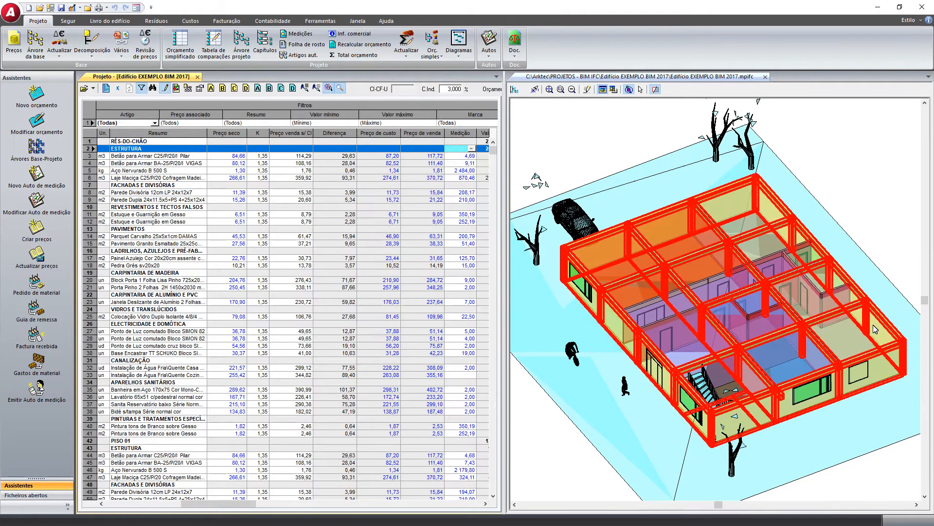
{"action": "left_click", "coordinate": [93, 156]}
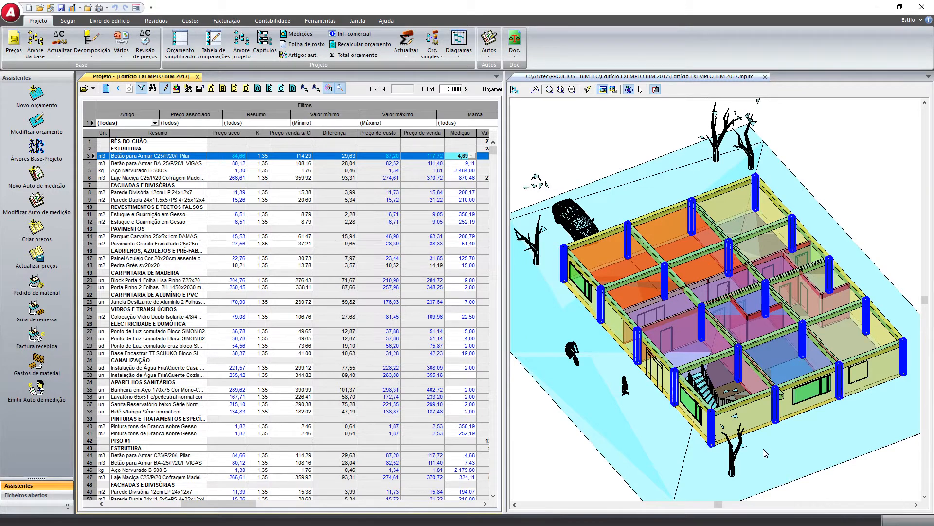
{"action": "left_click", "coordinate": [95, 164]}
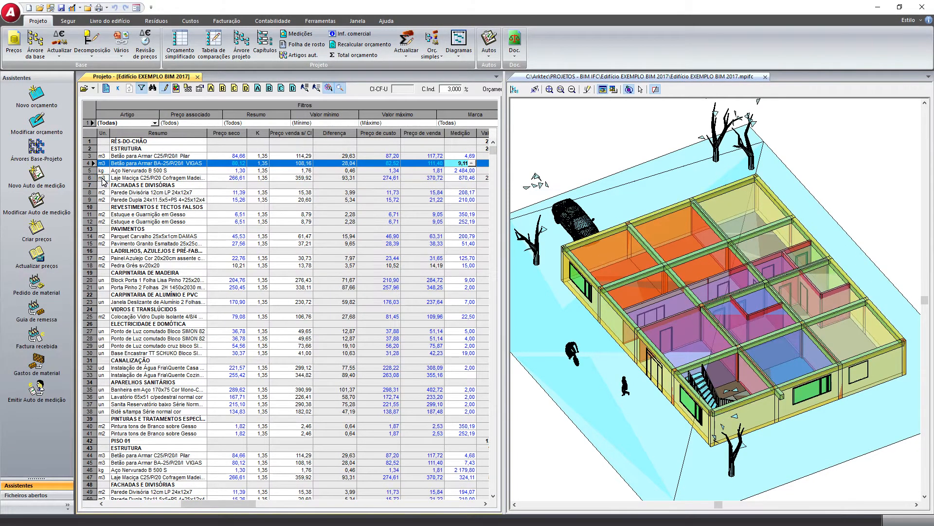
{"action": "left_click", "coordinate": [102, 178]}
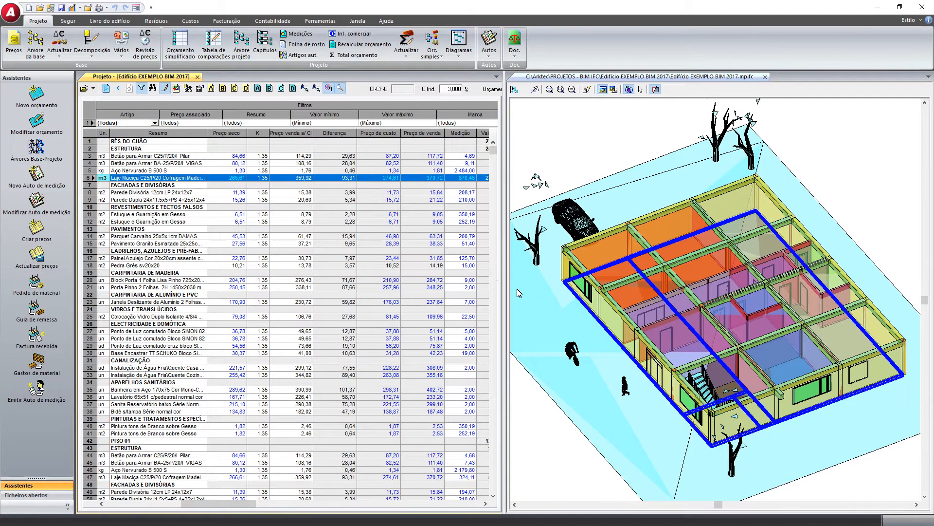
{"action": "left_click", "coordinate": [102, 156]}
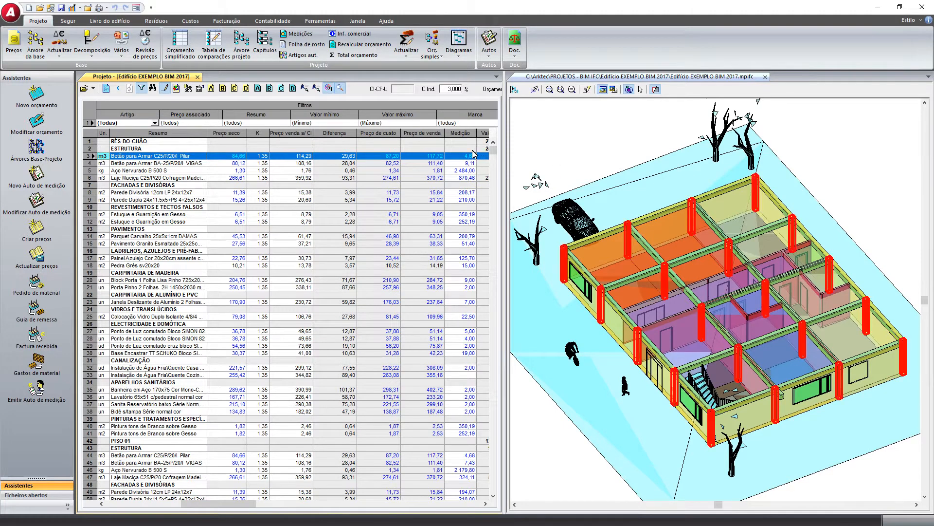
Show article 010501's measurement lines and highlight the pillars of lines 2 and 6 together in the model.
{"action": "left_click", "coordinate": [466, 156]}
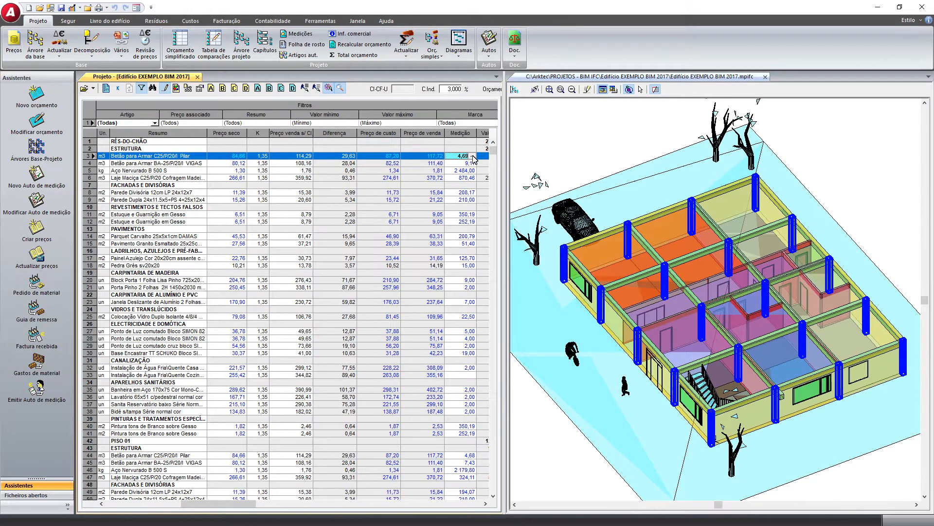
{"action": "left_click", "coordinate": [473, 156]}
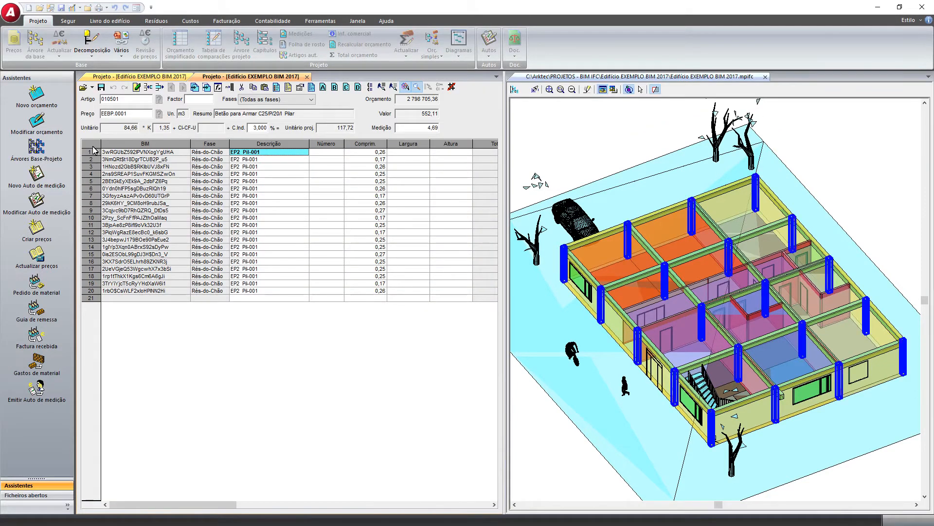
{"action": "left_click", "coordinate": [89, 160]}
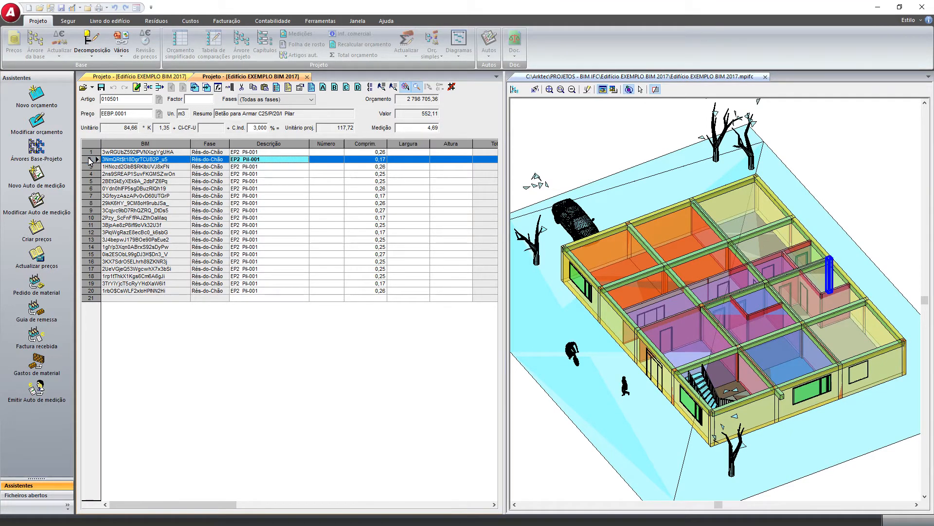
{"action": "left_click", "coordinate": [94, 188], "text": "ctrl"}
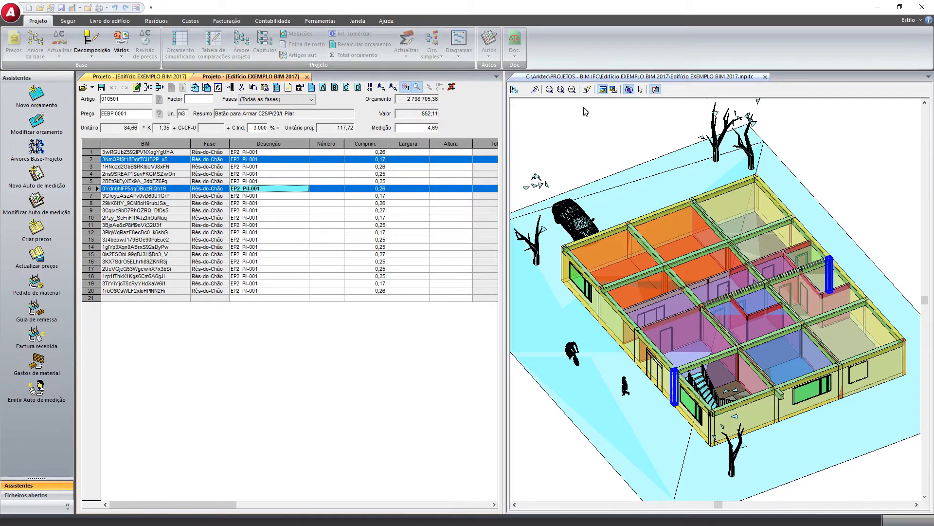
{"action": "left_click", "coordinate": [646, 89]}
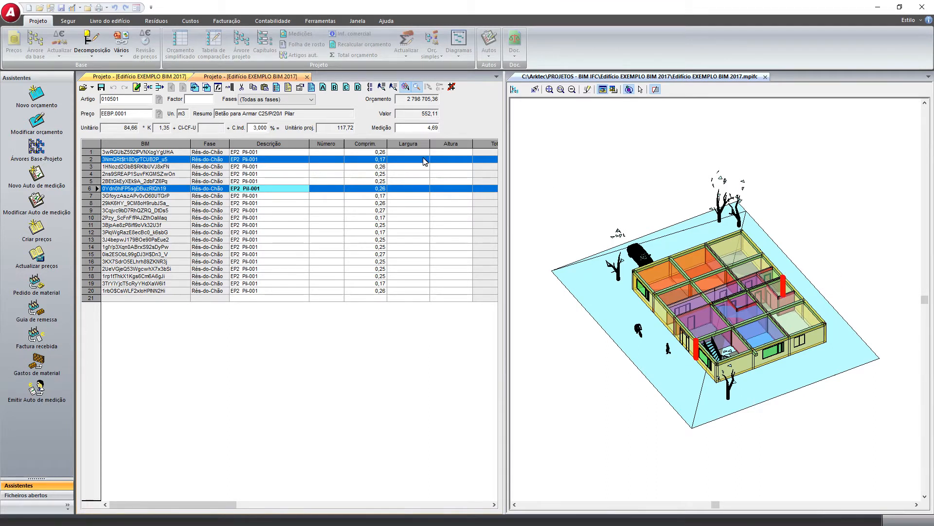
Close the BIM model, the measurement lines of article 010501 and the simplified budget.
{"action": "left_click", "coordinate": [765, 77]}
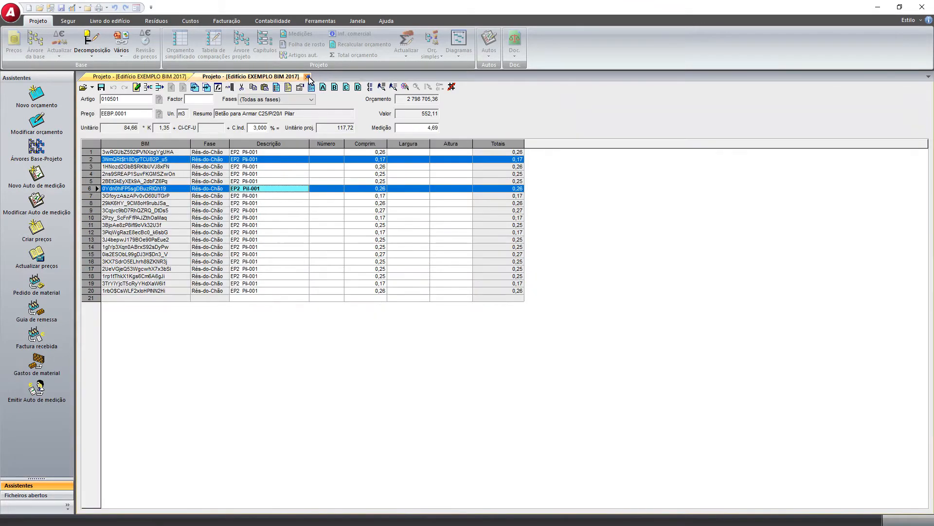
{"action": "left_click", "coordinate": [197, 76]}
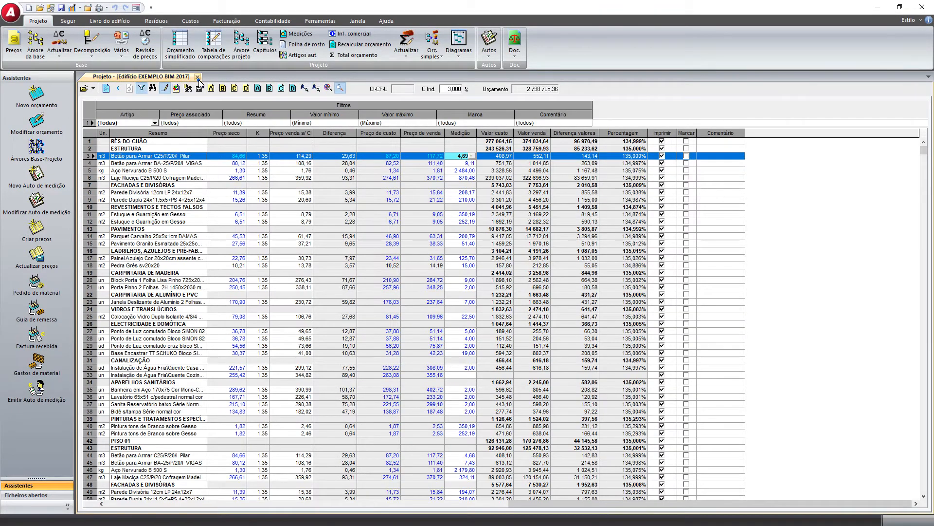
{"action": "left_click", "coordinate": [197, 77]}
Display the project tree, expand chapters 01# and 0105#, and select article 010501.
{"action": "left_click", "coordinate": [242, 46]}
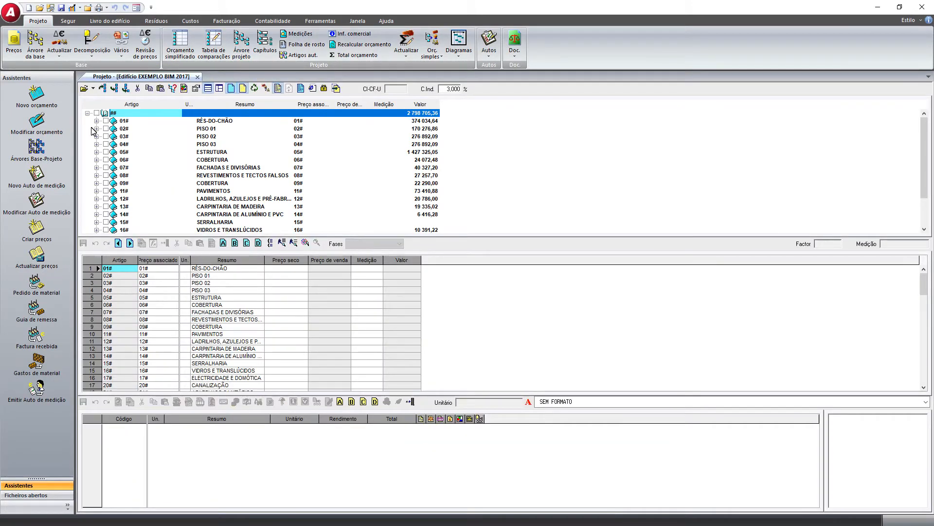
{"action": "left_click", "coordinate": [96, 121]}
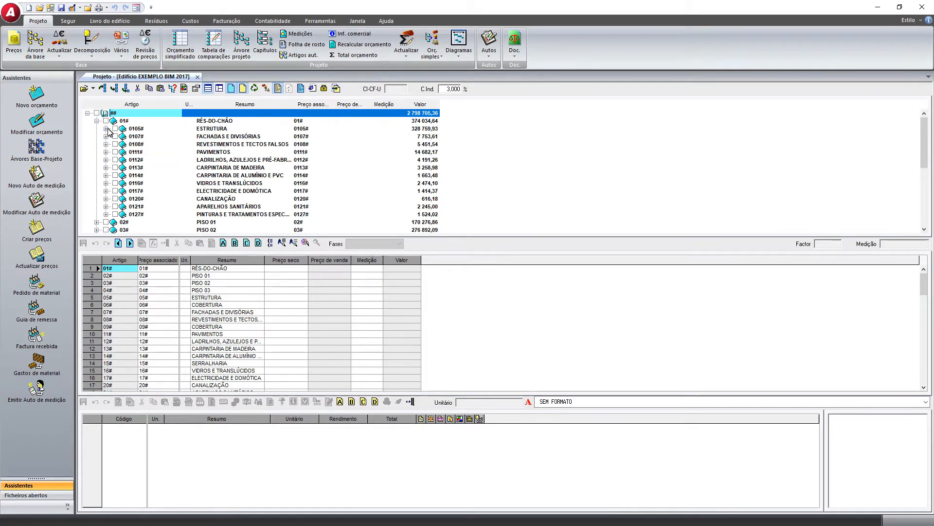
{"action": "left_click", "coordinate": [106, 129]}
{"action": "left_click", "coordinate": [146, 137]}
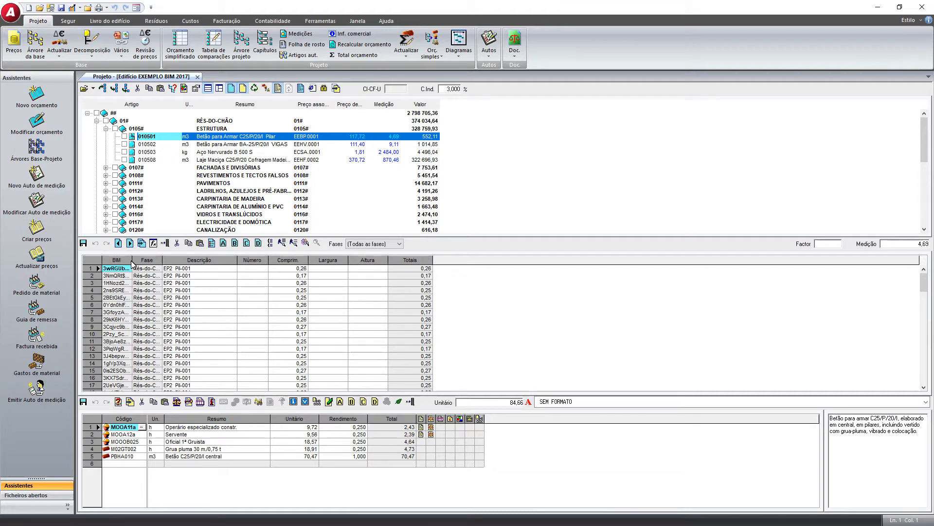
Widen the measurement table's BIM column and the description text area for pillar article 010501.
{"action": "left_click_drag", "start_coordinate": [132, 263], "coordinate": [171, 263]}
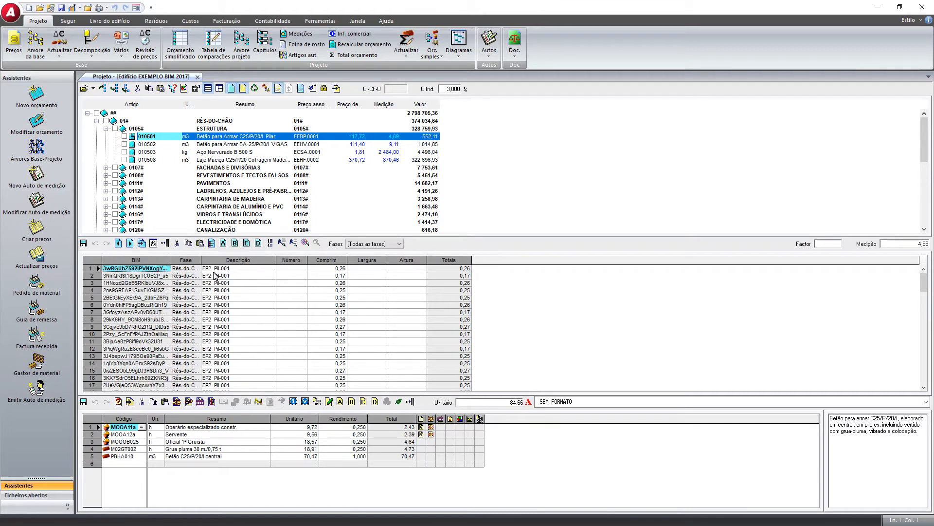
{"action": "left_click", "coordinate": [220, 144]}
{"action": "left_click", "coordinate": [222, 137]}
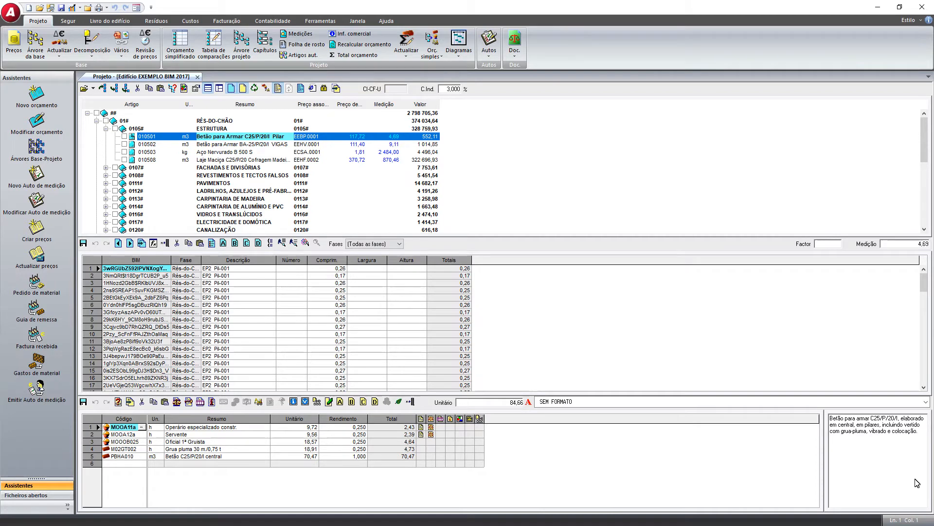
{"action": "left_click_drag", "start_coordinate": [826, 469], "coordinate": [785, 470]}
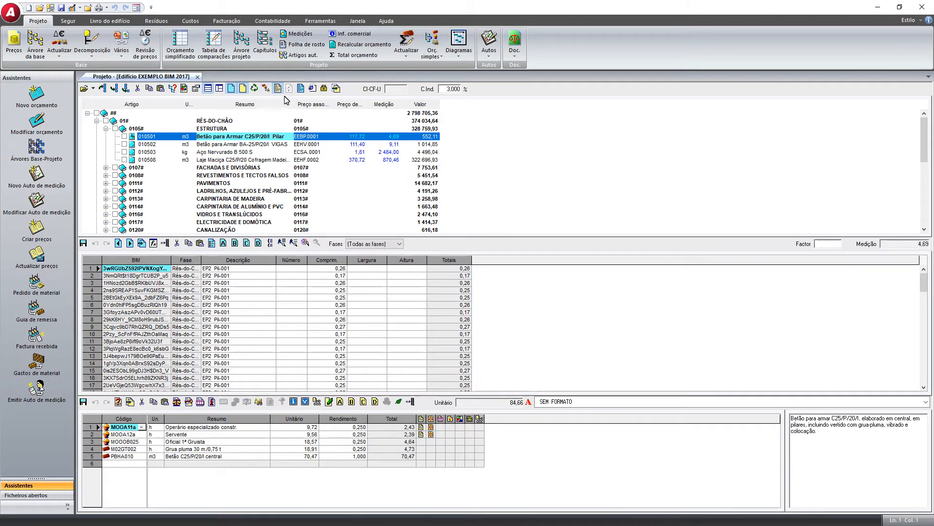
Reopen the simplified budget, load Edifício EXEMPLO BIM 2017.mpifc beside it, and return to the project tree with the model displayed.
{"action": "left_click", "coordinate": [185, 60]}
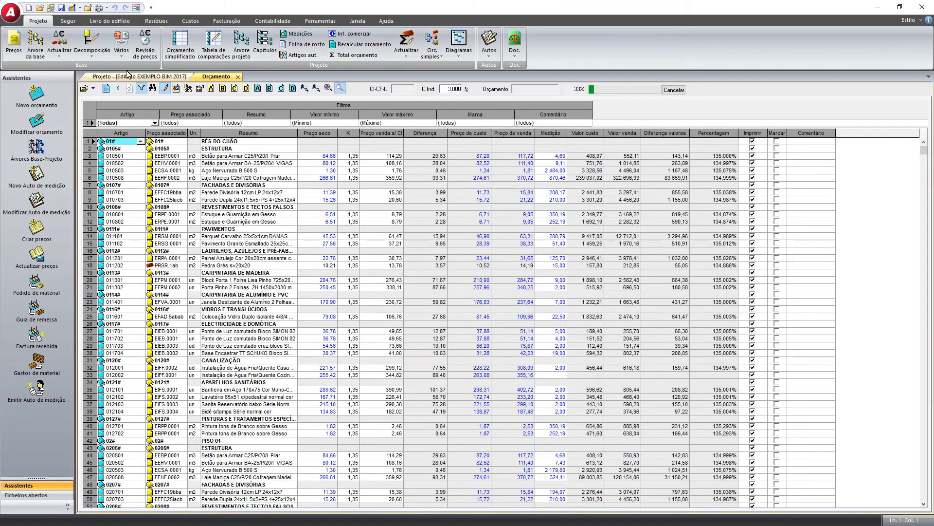
{"action": "left_click", "coordinate": [171, 77]}
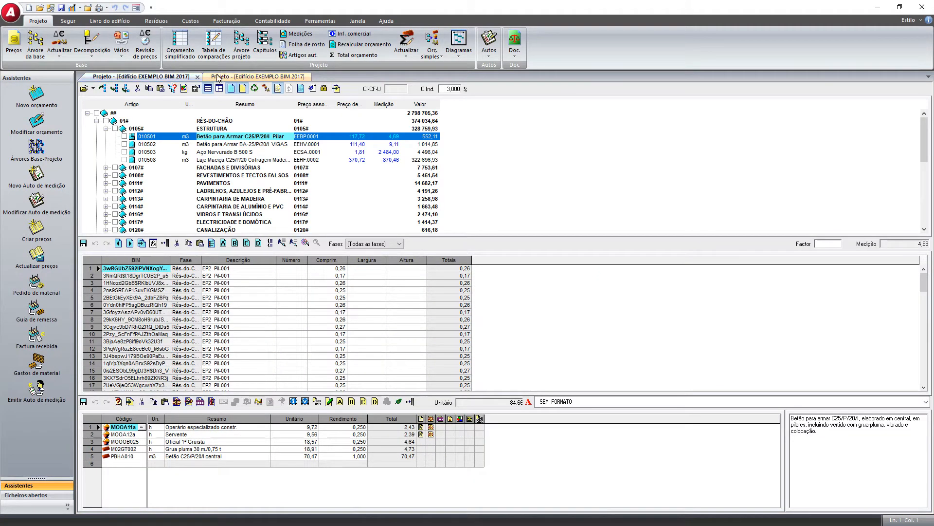
{"action": "left_click", "coordinate": [253, 77]}
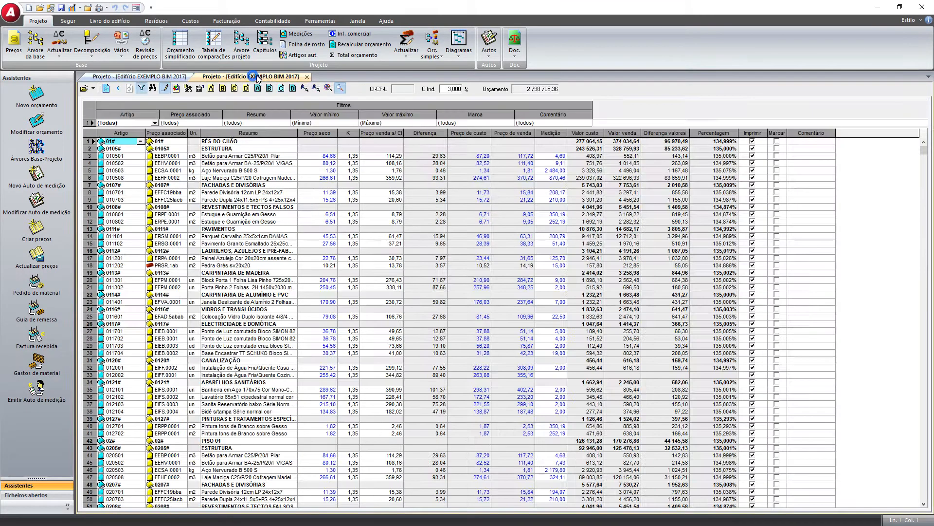
{"action": "left_click", "coordinate": [329, 89]}
{"action": "left_click", "coordinate": [424, 256]}
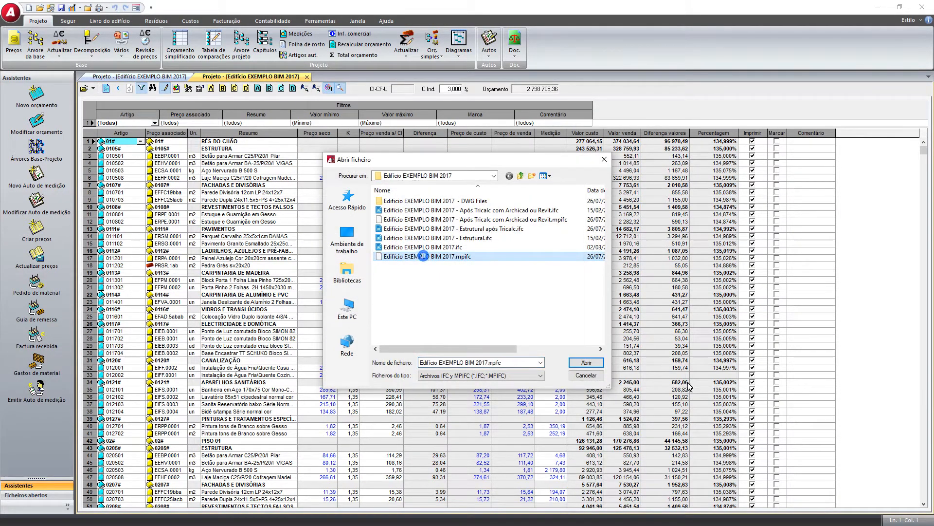
{"action": "left_click", "coordinate": [585, 365]}
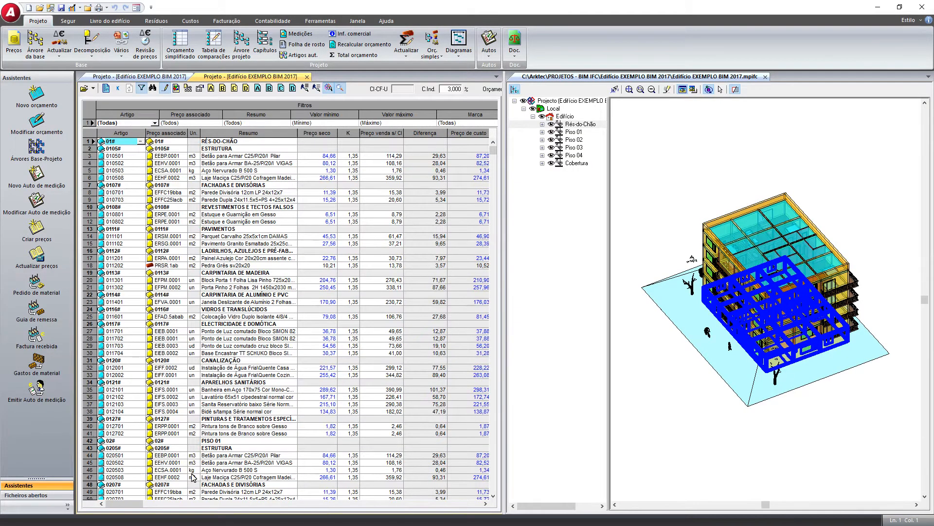
{"action": "left_click", "coordinate": [166, 78]}
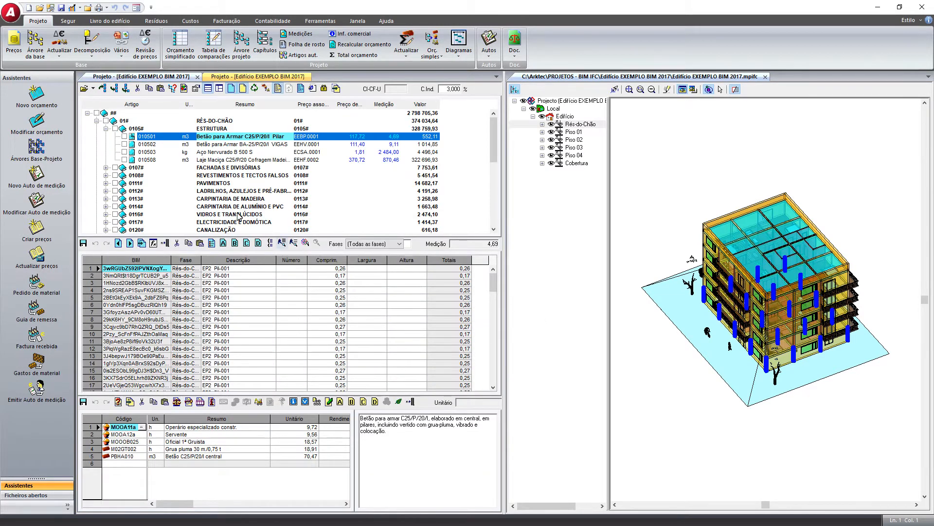
Select beam article 010502, isolate the Rés-do-Chão floor in the BIM model and hide the model's structure tree.
{"action": "left_click", "coordinate": [143, 146]}
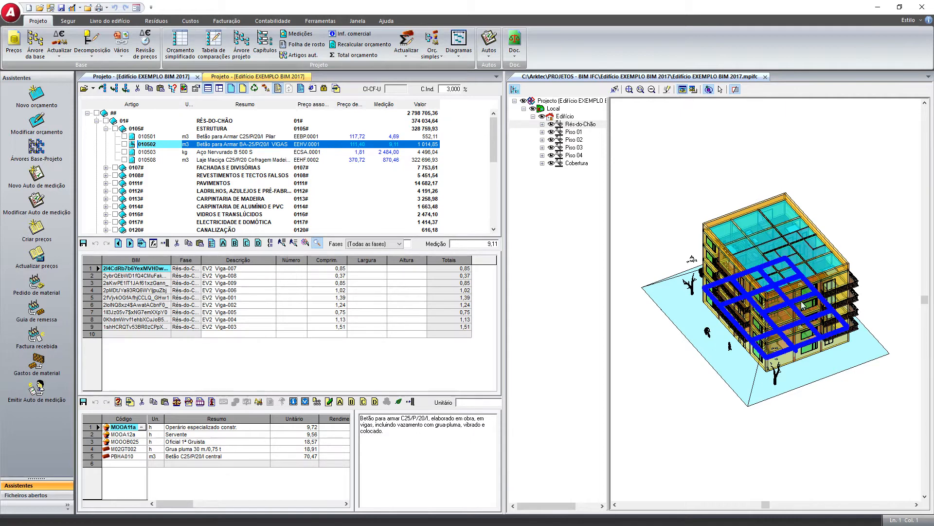
{"action": "left_click", "coordinate": [551, 132]}
{"action": "left_click", "coordinate": [553, 141]}
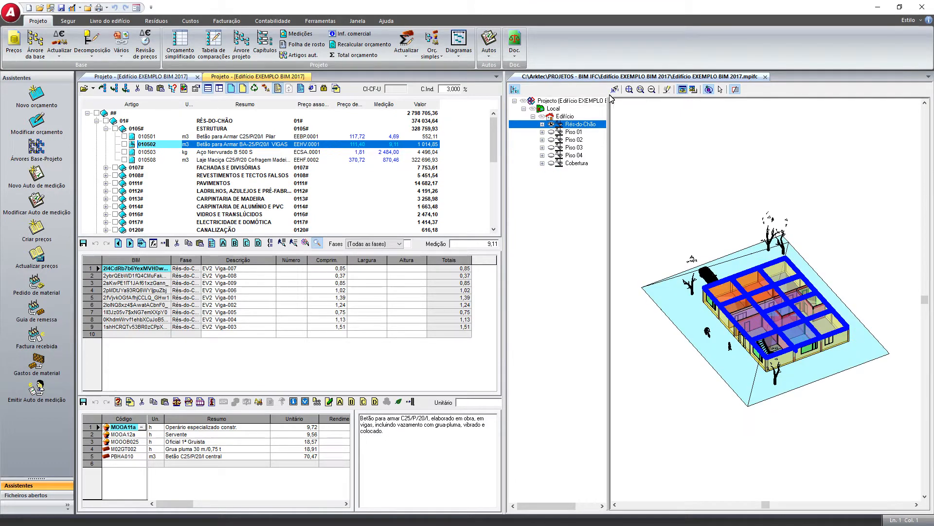
{"action": "left_click", "coordinate": [514, 90]}
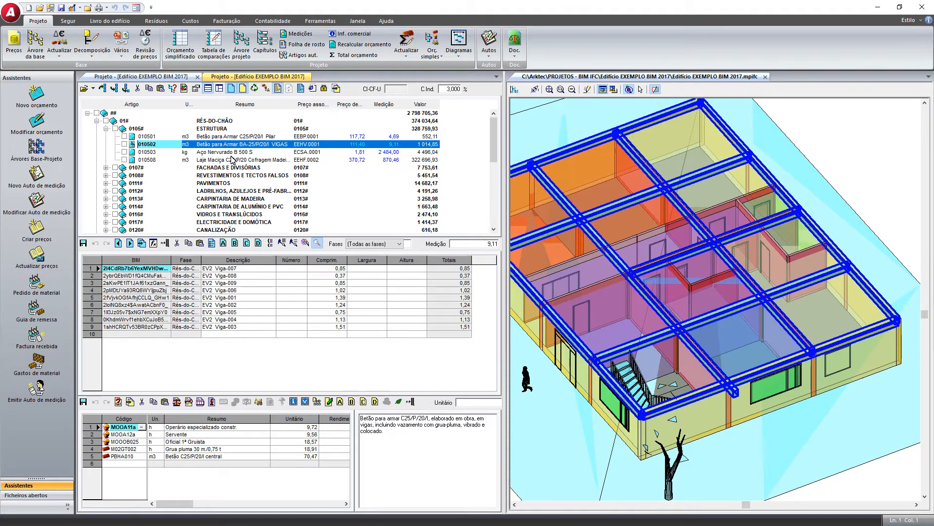
Select structure articles 010501, 010502, 010503 and 010508 in turn to examine their linked elements in the model.
{"action": "left_click", "coordinate": [229, 140]}
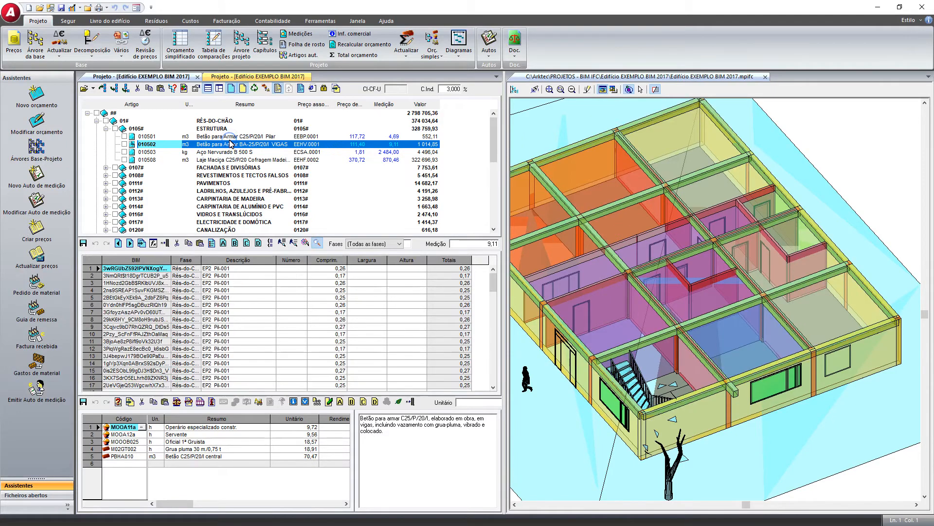
{"action": "key", "text": "Up"}
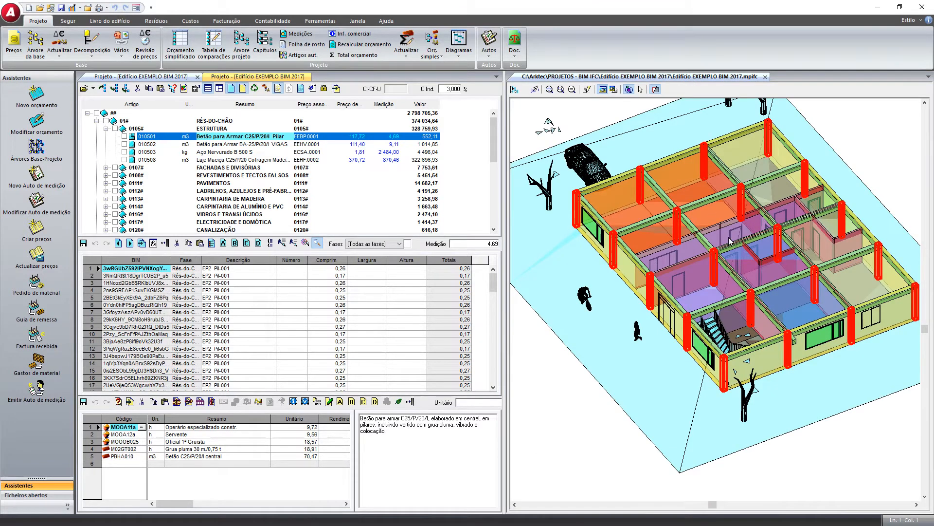
{"action": "left_click", "coordinate": [214, 145]}
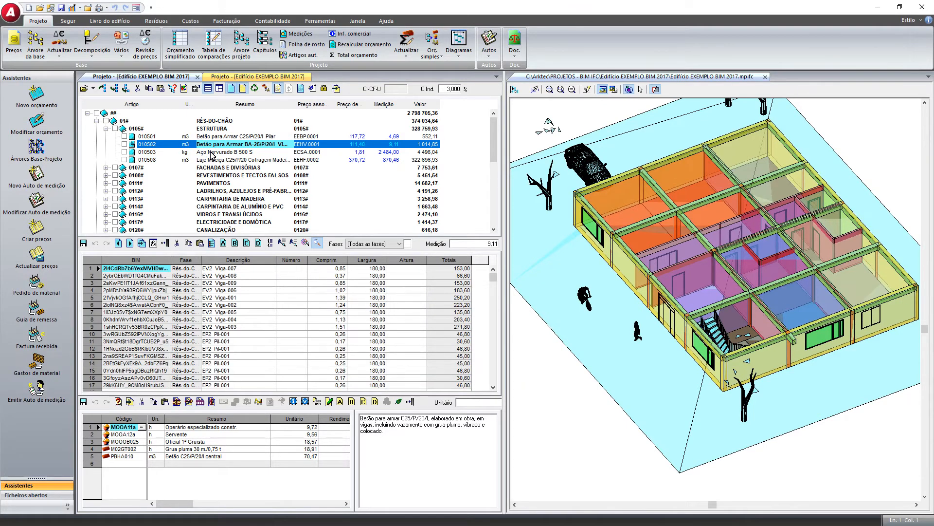
{"action": "left_click", "coordinate": [212, 152]}
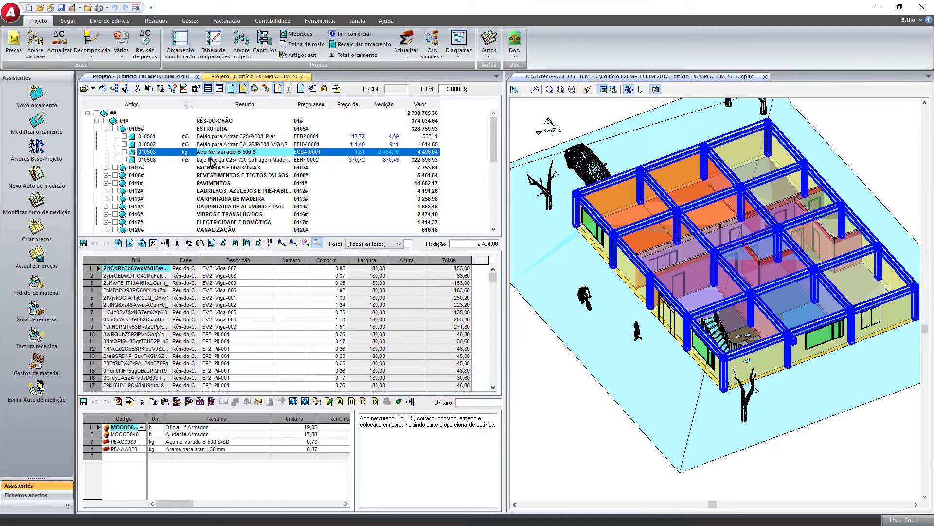
{"action": "left_click", "coordinate": [212, 160]}
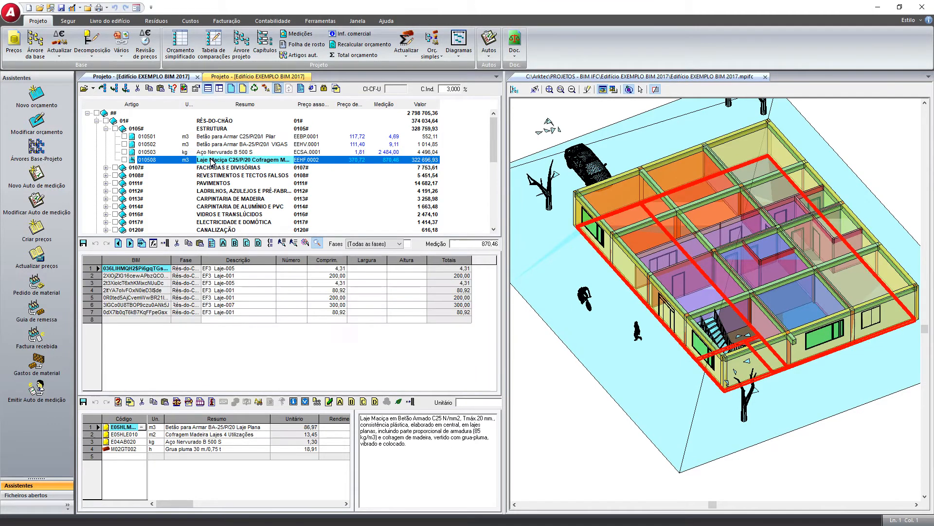
Expand chapter 0107# FACHADAS E DIVISÓRIAS and select wall articles 010701 and 010703 in turn.
{"action": "left_click", "coordinate": [104, 168]}
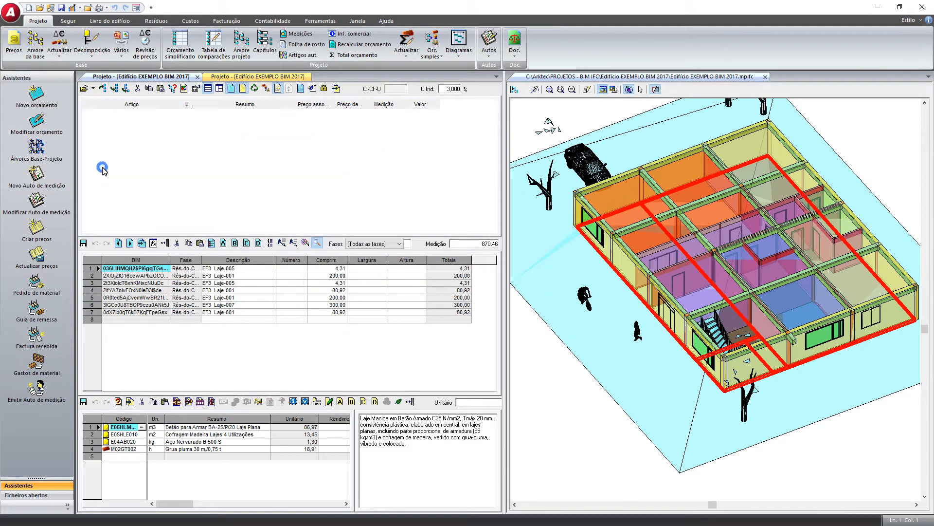
{"action": "left_click", "coordinate": [106, 168]}
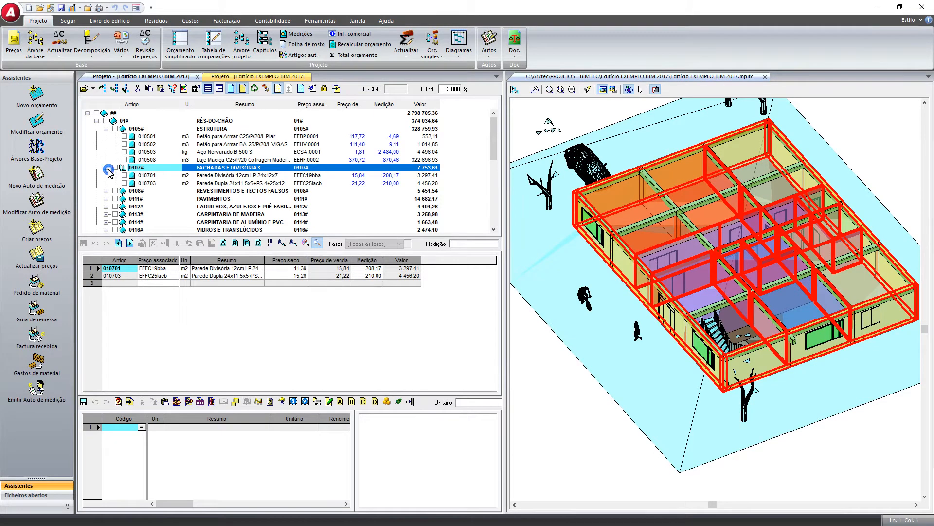
{"action": "left_click", "coordinate": [207, 178]}
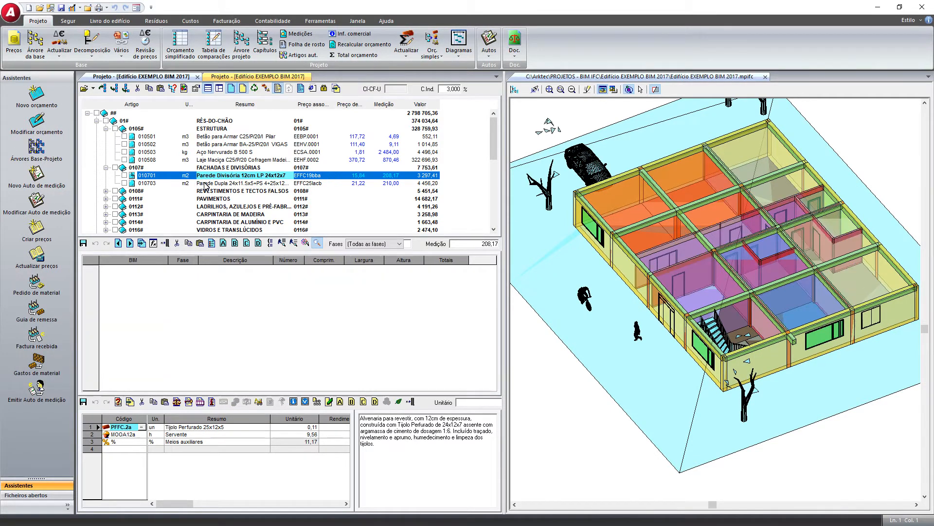
{"action": "left_click", "coordinate": [205, 183]}
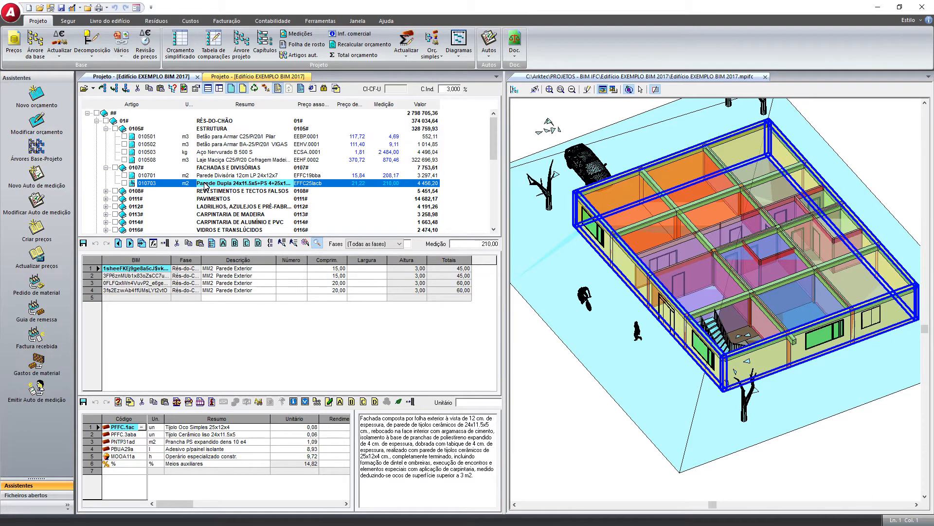
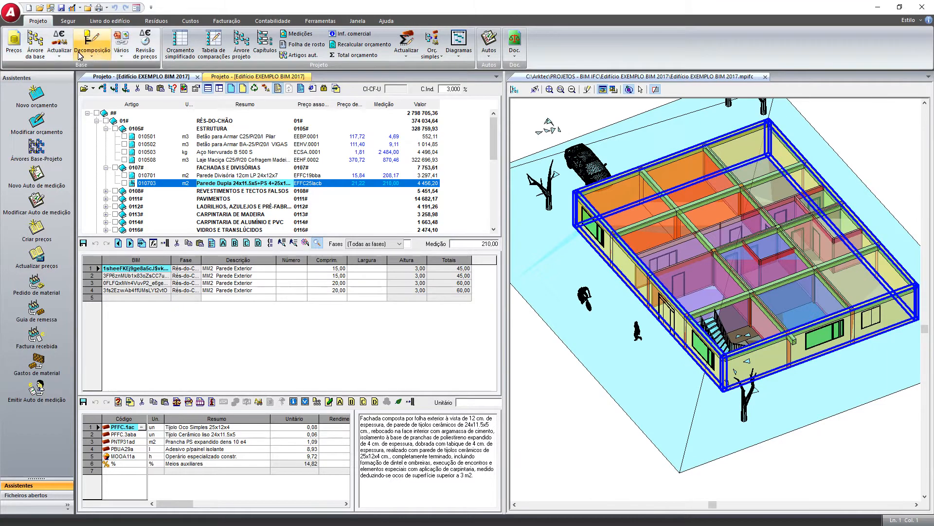
View the project's own price base with chapter 0105# ESTRUTURA selected, and close it again.
{"action": "left_click", "coordinate": [33, 46]}
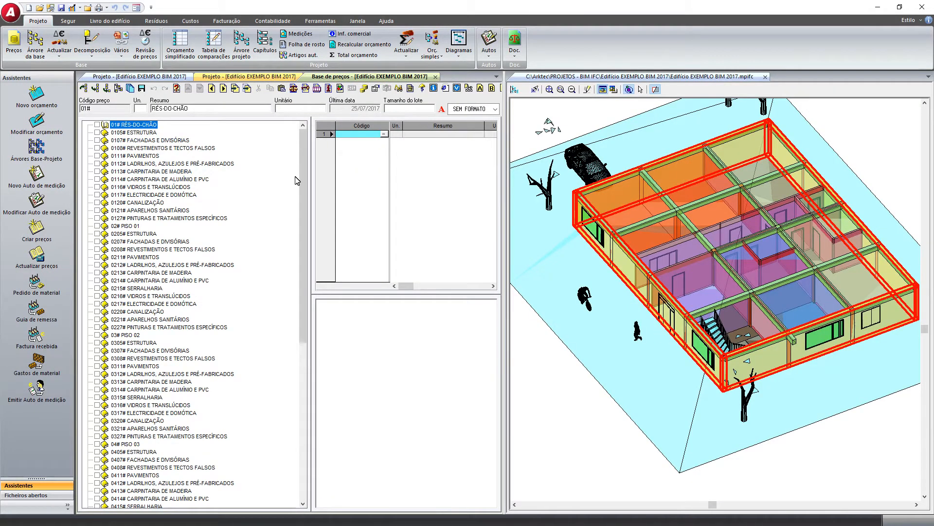
{"action": "left_click_drag", "start_coordinate": [301, 159], "coordinate": [229, 122]}
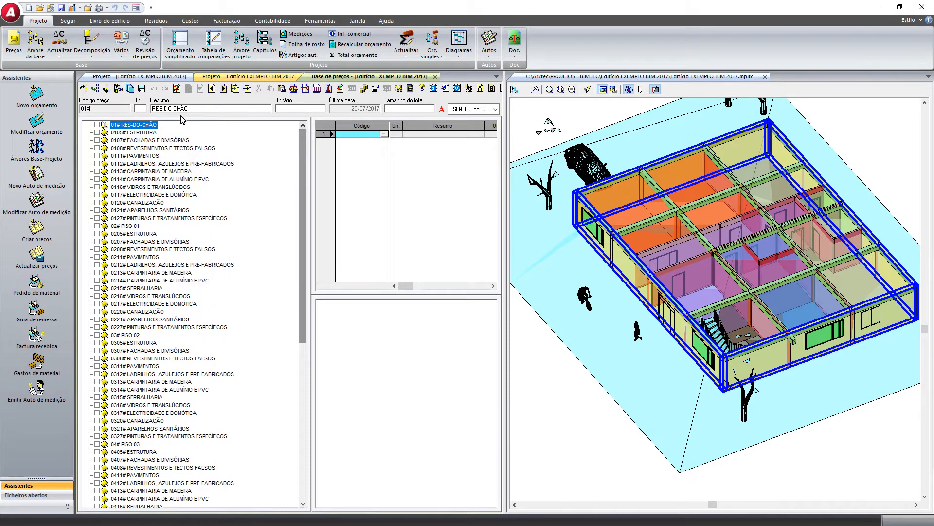
{"action": "left_click", "coordinate": [145, 132]}
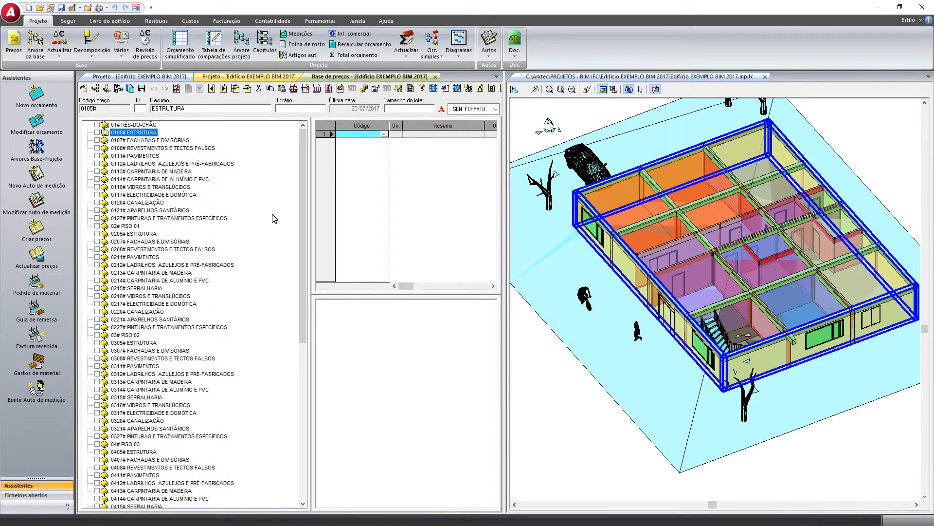
{"action": "left_click", "coordinate": [435, 77]}
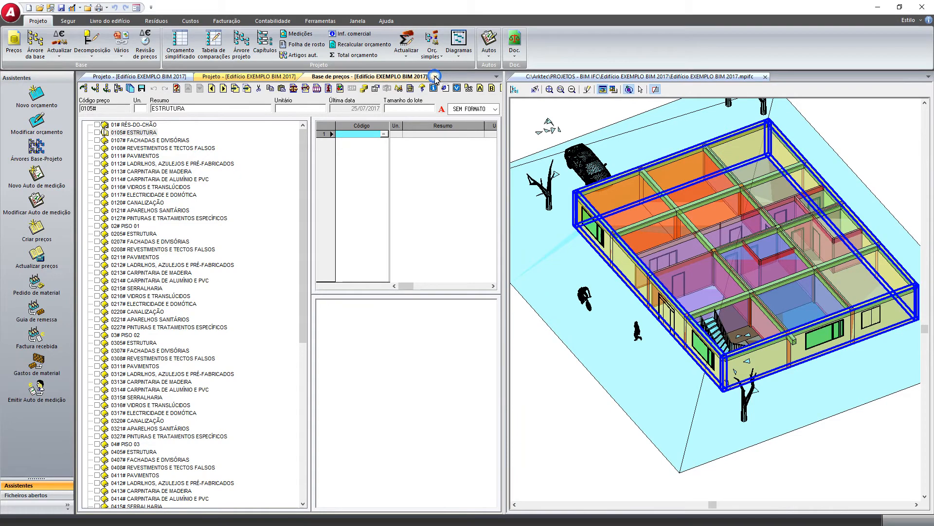
Open Base Empresa.g13 from the Edifício EXEMPLO BIM 2017 folder in PROJETOS - BIM IFC.
{"action": "left_click", "coordinate": [17, 17]}
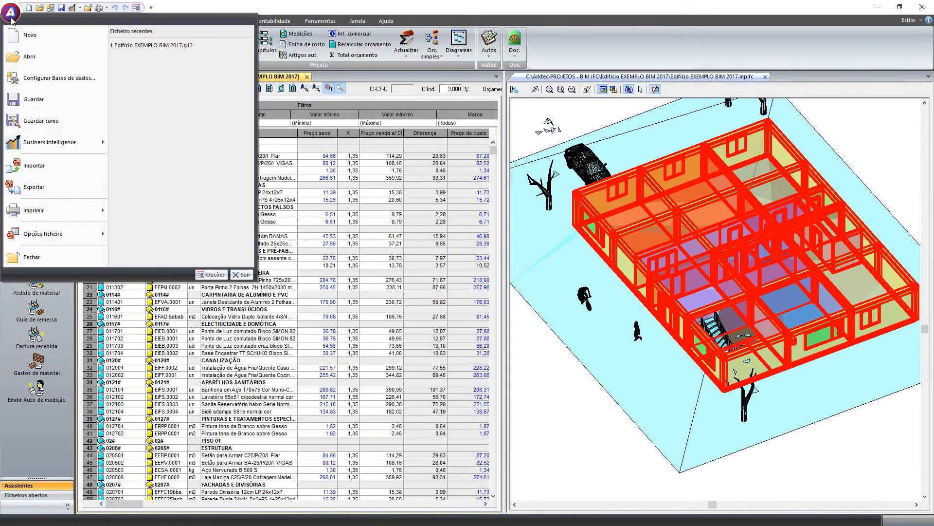
{"action": "left_click", "coordinate": [46, 57]}
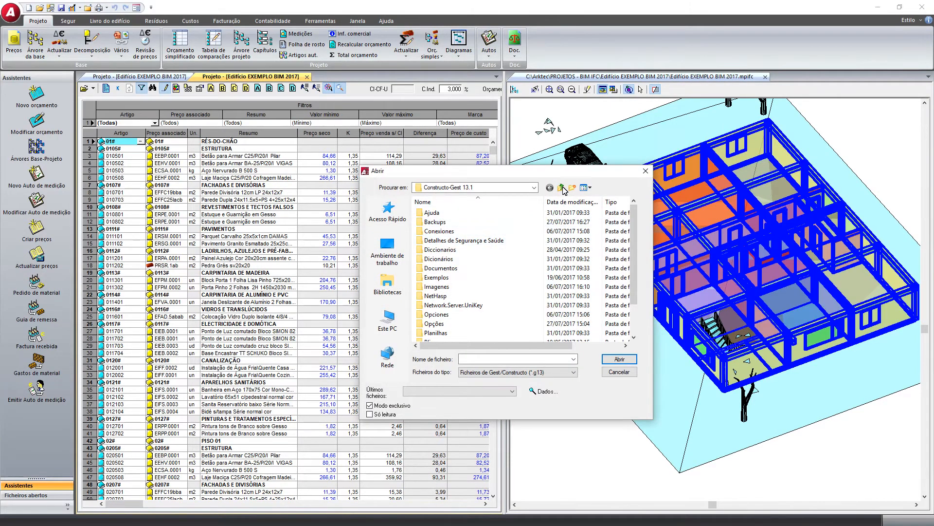
{"action": "left_click", "coordinate": [560, 188]}
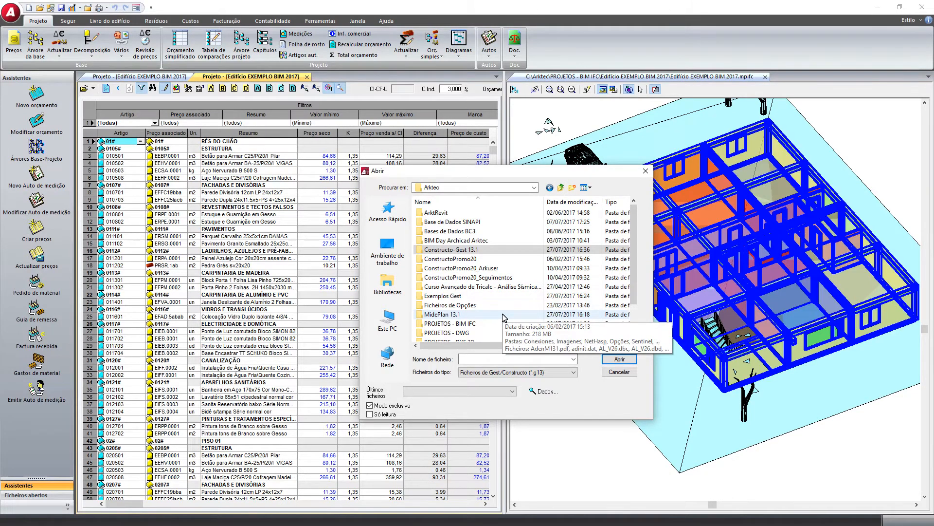
{"action": "double_click", "coordinate": [479, 324]}
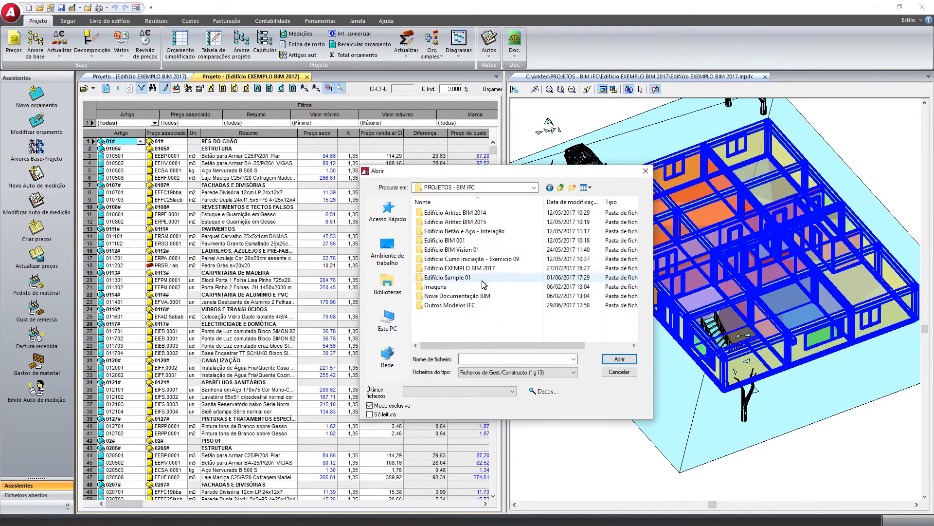
{"action": "double_click", "coordinate": [469, 268]}
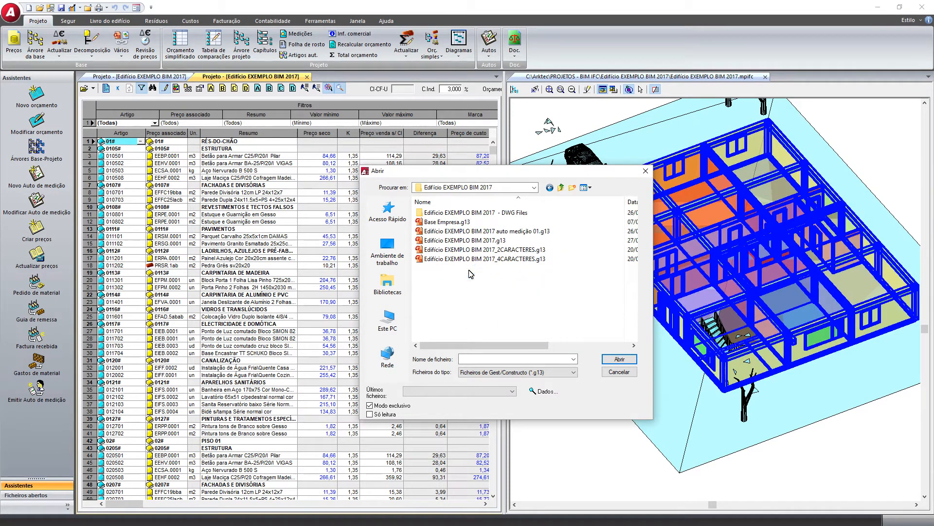
{"action": "left_click", "coordinate": [433, 222]}
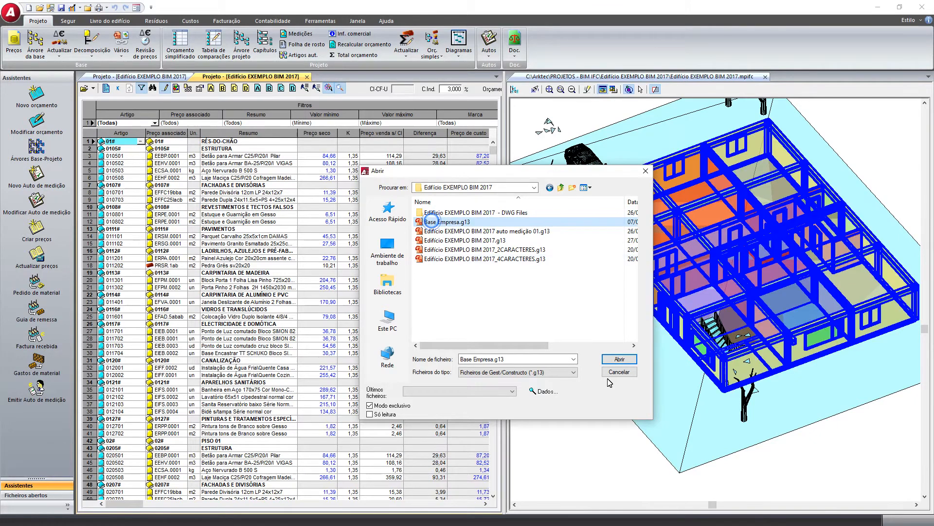
{"action": "left_click", "coordinate": [619, 359]}
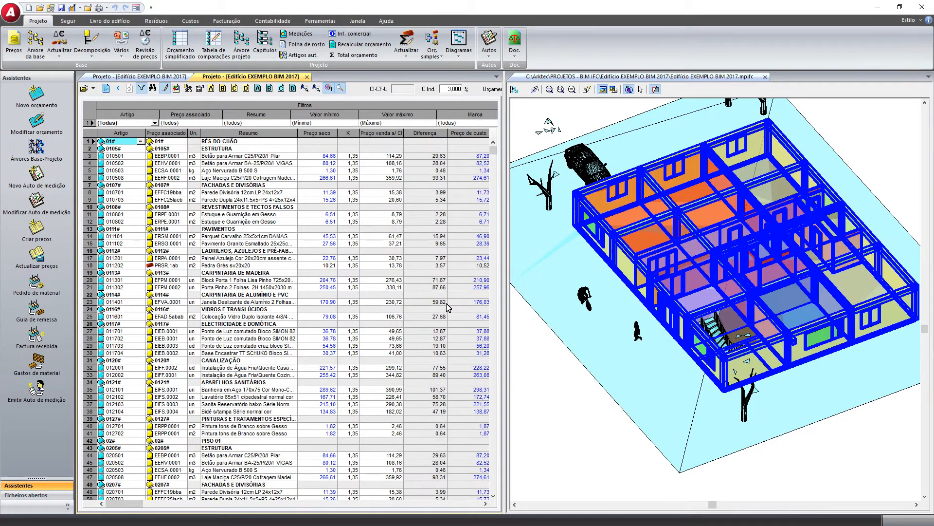
Display the Base Empresa price tree, select T# Resíduos de Obra and reduce E# Preços Compostos to its main chapters.
{"action": "left_click", "coordinate": [10, 53]}
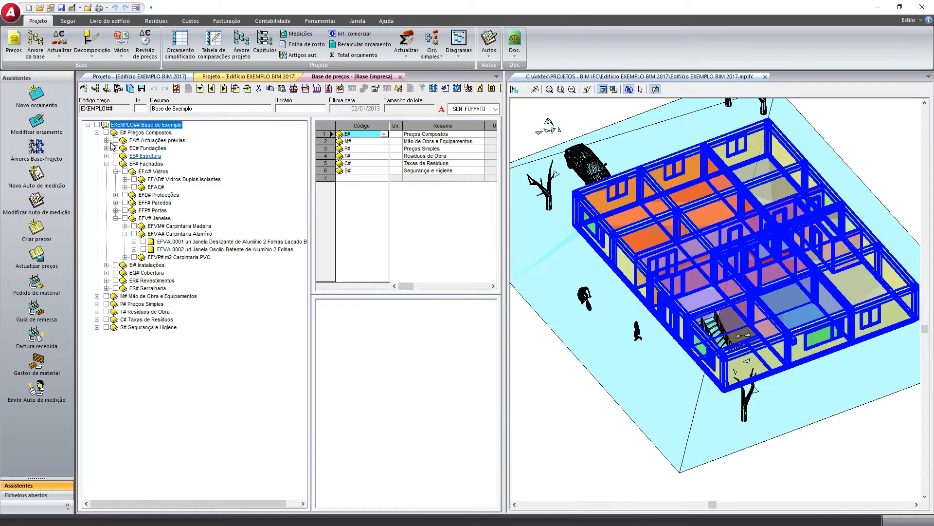
{"action": "left_click", "coordinate": [97, 132]}
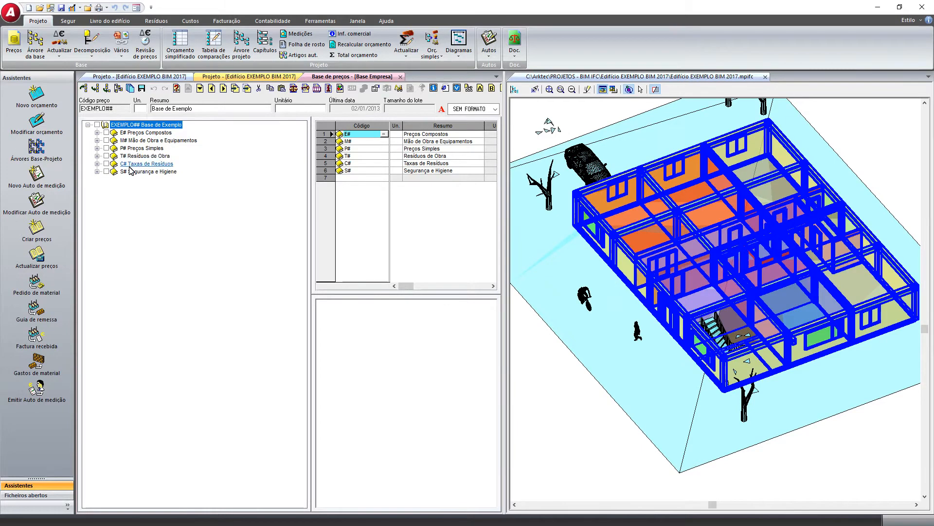
{"action": "left_click", "coordinate": [99, 157]}
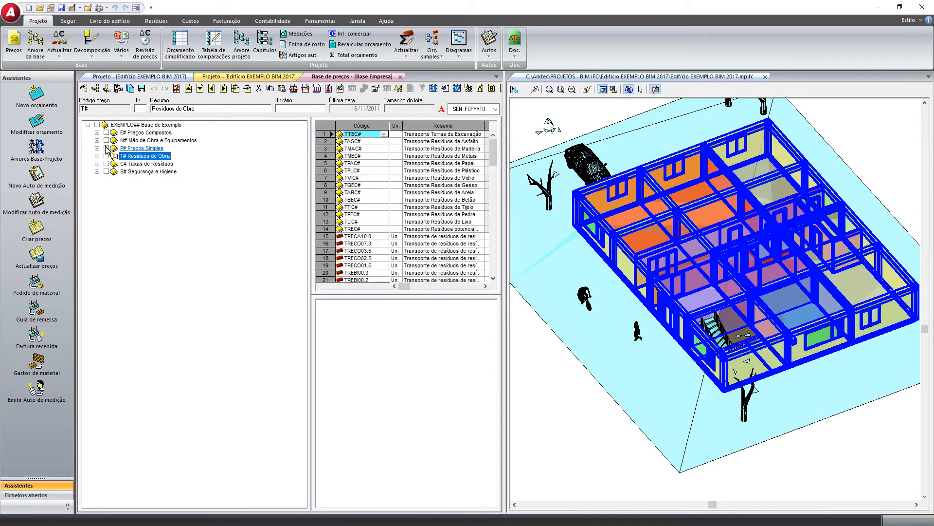
{"action": "left_click", "coordinate": [97, 132]}
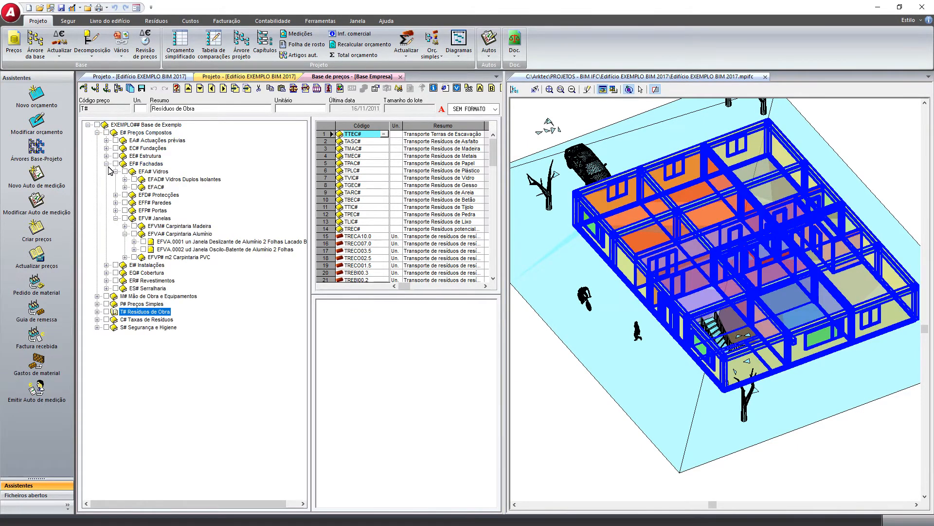
{"action": "left_click", "coordinate": [106, 164]}
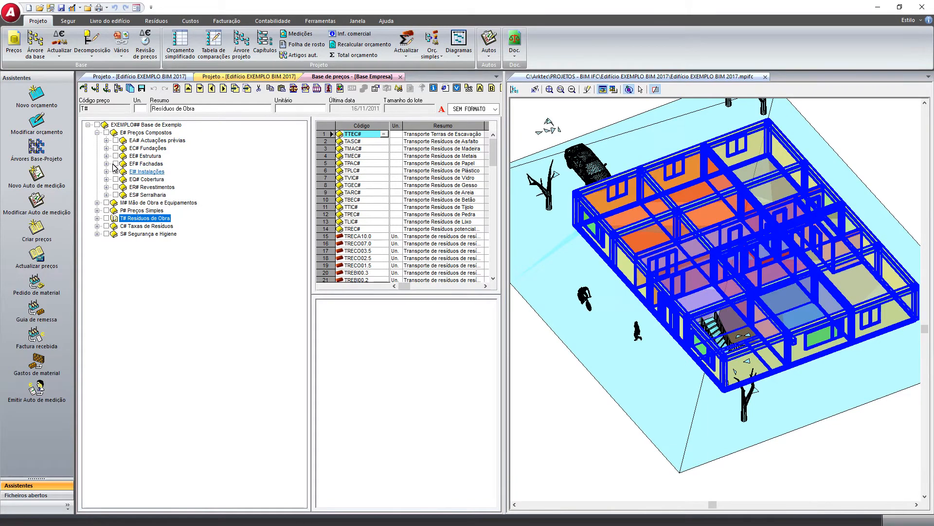
Expand EA# Actuações prévias and EAD# Demolições, and widen the price table beside the tree.
{"action": "left_click", "coordinate": [106, 140]}
{"action": "left_click", "coordinate": [116, 148]}
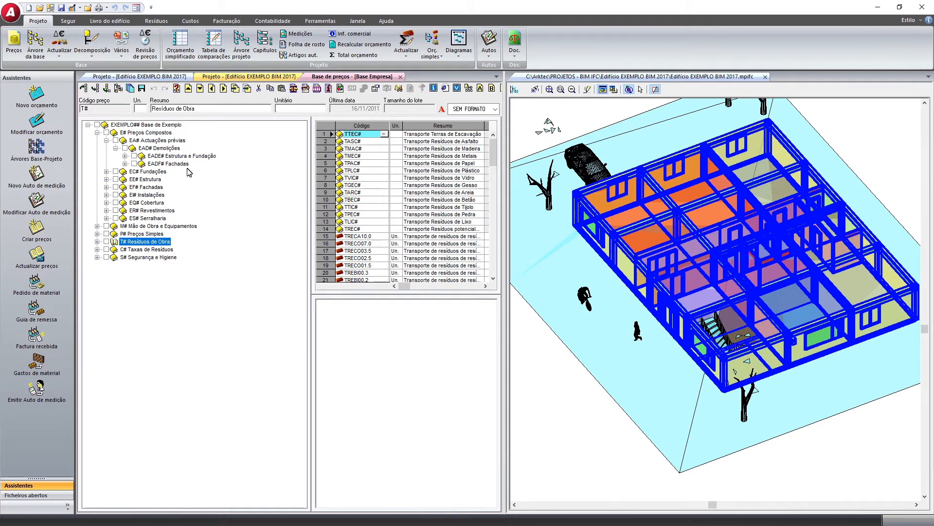
{"action": "left_click_drag", "start_coordinate": [314, 248], "coordinate": [287, 249]}
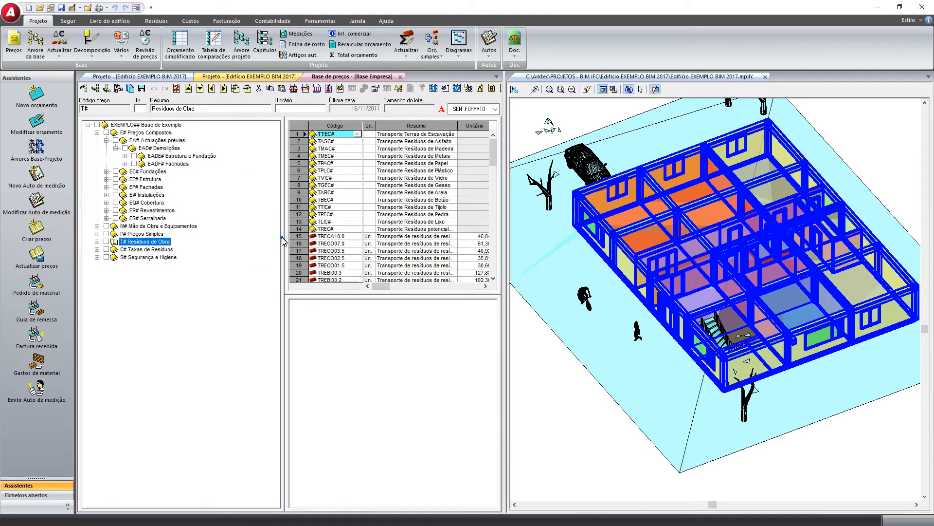
{"action": "left_click_drag", "start_coordinate": [282, 236], "coordinate": [258, 239]}
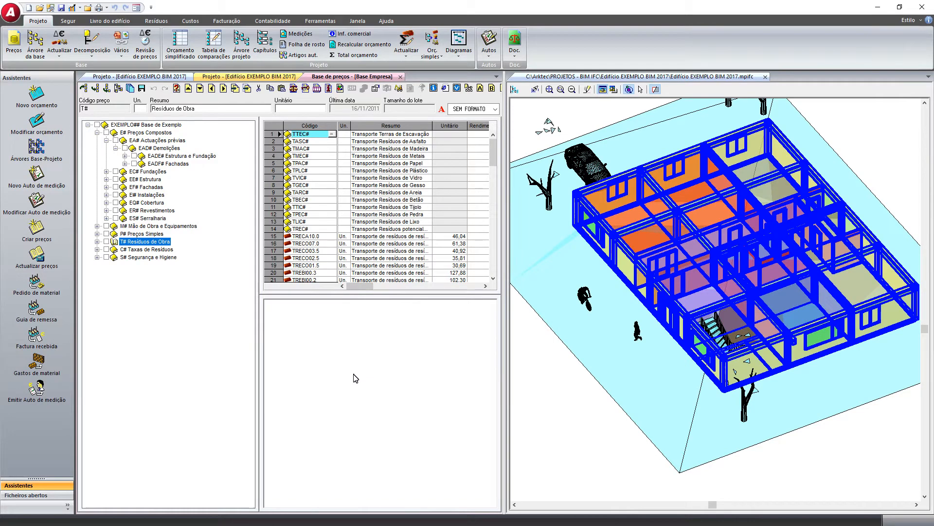
Close the Base Empresa price base, select pillar article 010501 in the simplified budget and close that budget.
{"action": "left_click", "coordinate": [400, 77]}
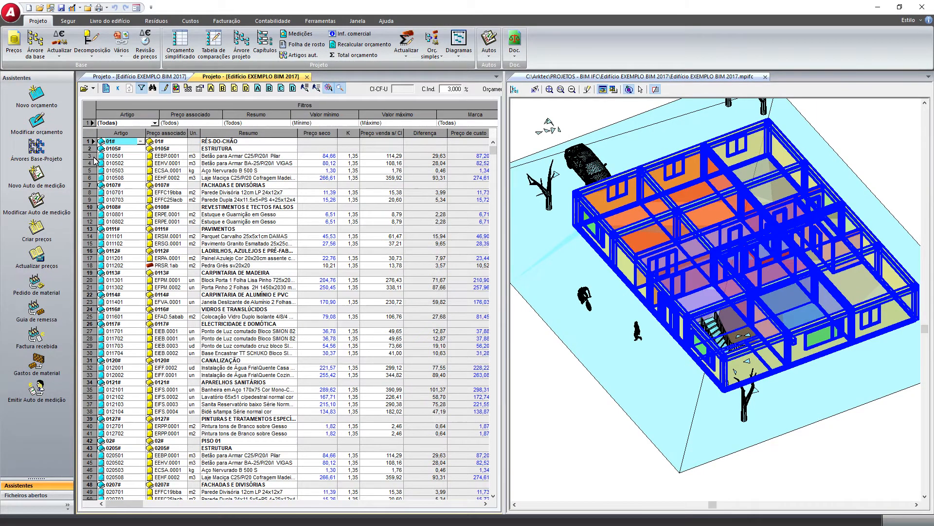
{"action": "left_click", "coordinate": [94, 157]}
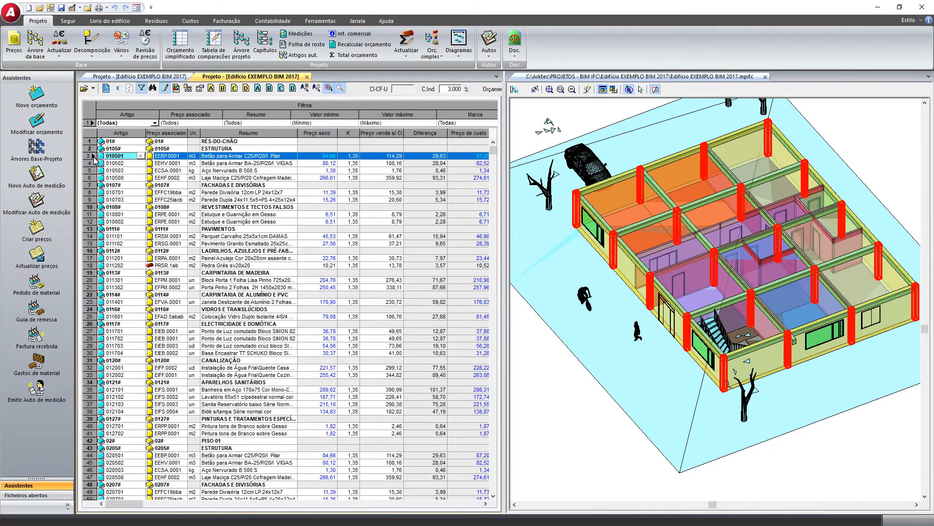
{"action": "left_click", "coordinate": [306, 76]}
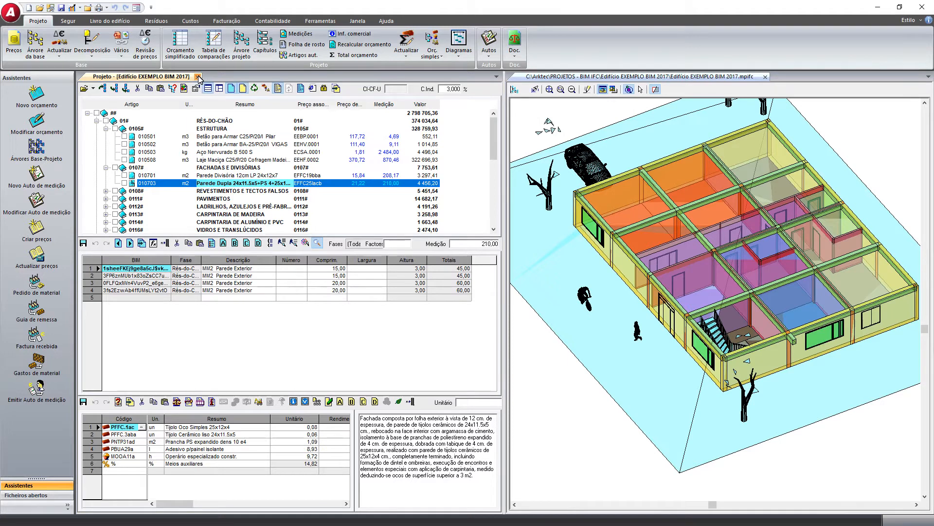
Close the project tree and the BIM model, and open the Gantt time diagram of Edifício EXEMPLO BIM 2017.
{"action": "left_click", "coordinate": [199, 77]}
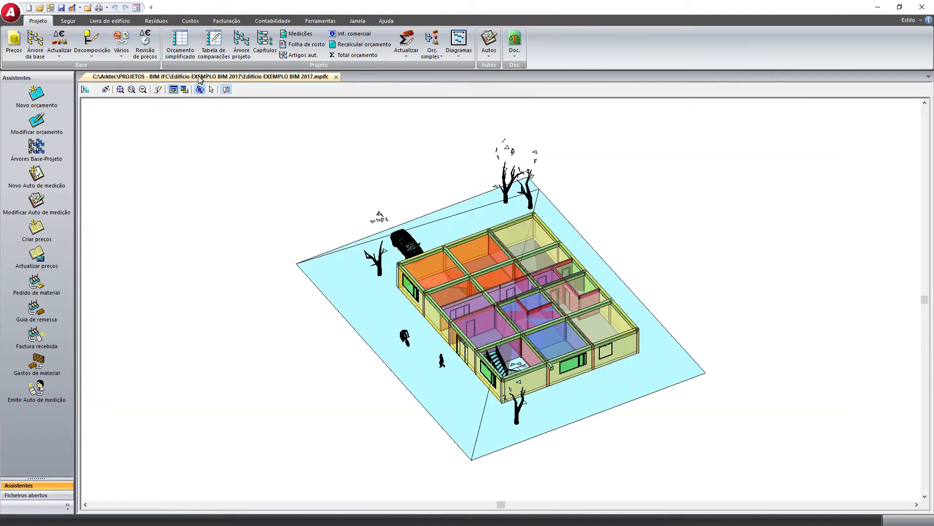
{"action": "left_click", "coordinate": [336, 77]}
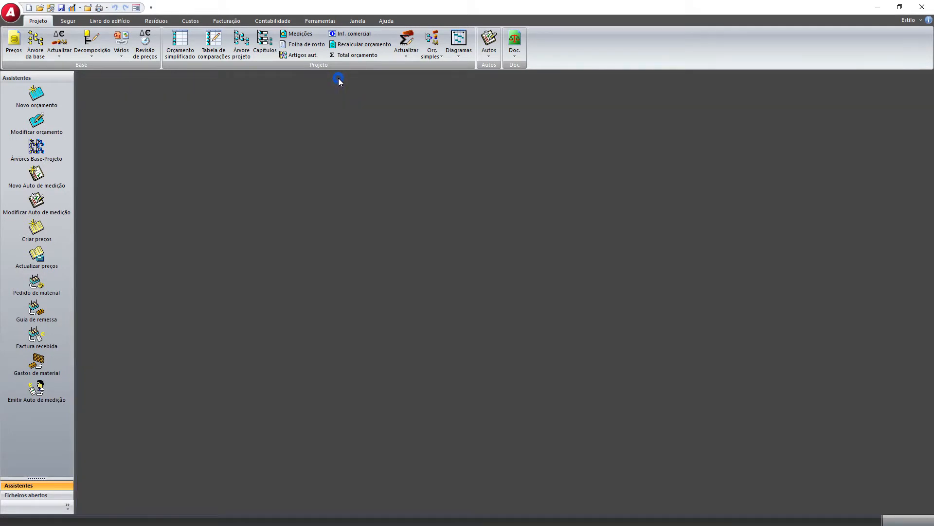
{"action": "left_click", "coordinate": [458, 47]}
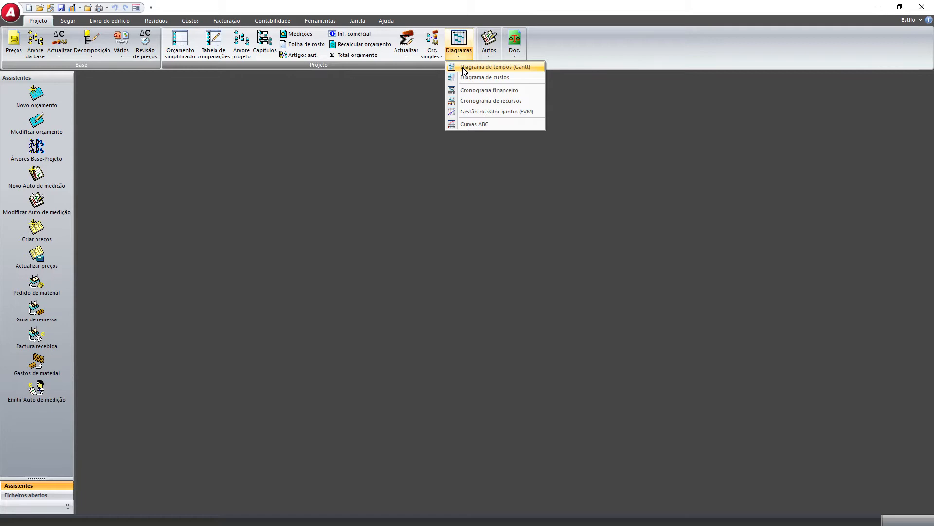
{"action": "left_click", "coordinate": [463, 69]}
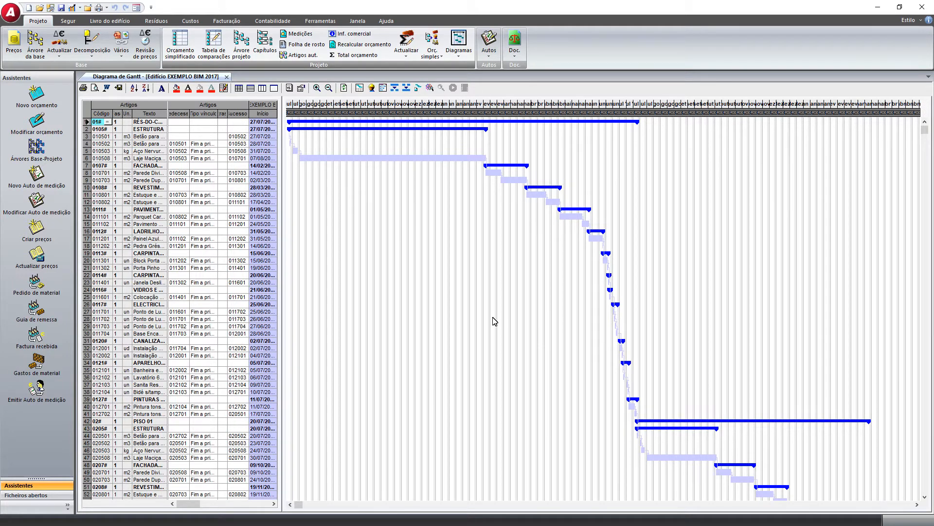
Open Edifício EXEMPLO BIM 2017.mpifc beside the Gantt diagram, hide the model's element tree and widen the Gantt pane.
{"action": "left_click", "coordinate": [431, 88]}
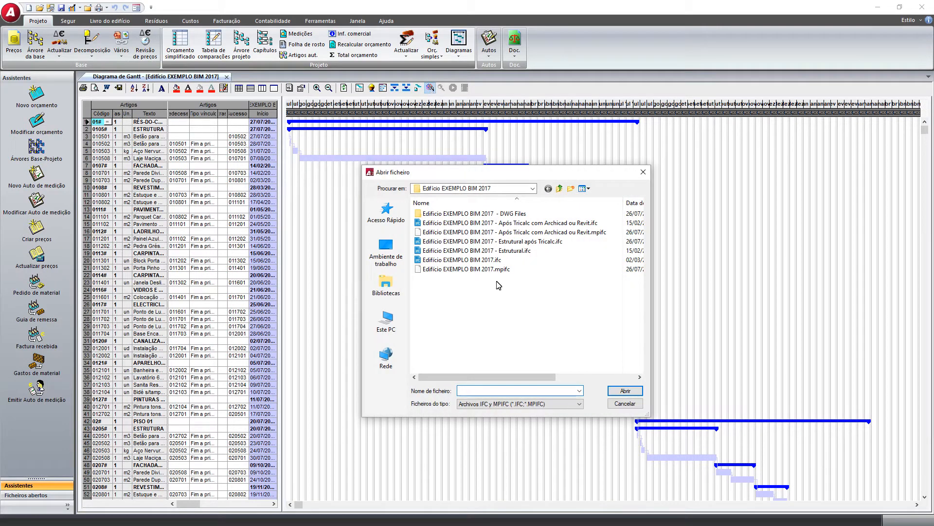
{"action": "left_click", "coordinate": [495, 270]}
{"action": "left_click", "coordinate": [623, 390]}
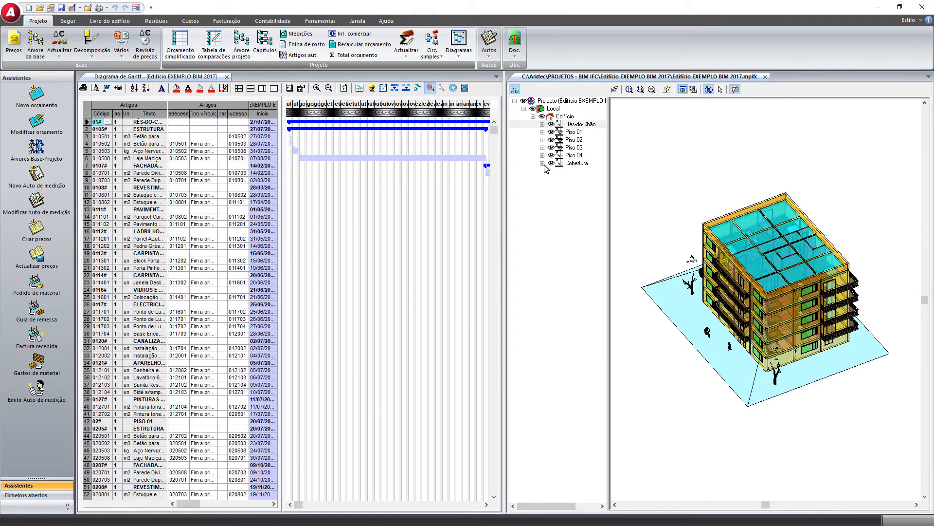
{"action": "left_click", "coordinate": [514, 89]}
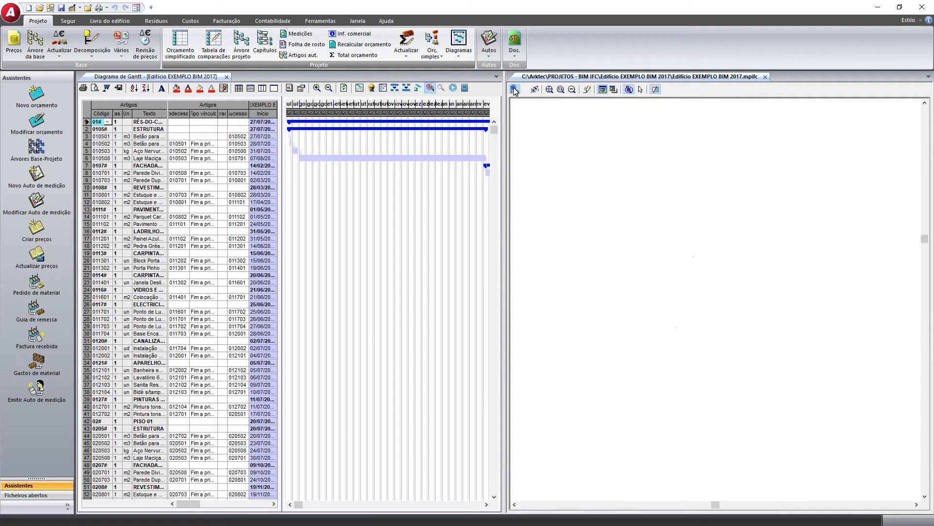
{"action": "scroll", "coordinate": [597, 291], "scroll_direction": "up", "scroll_amount": 2}
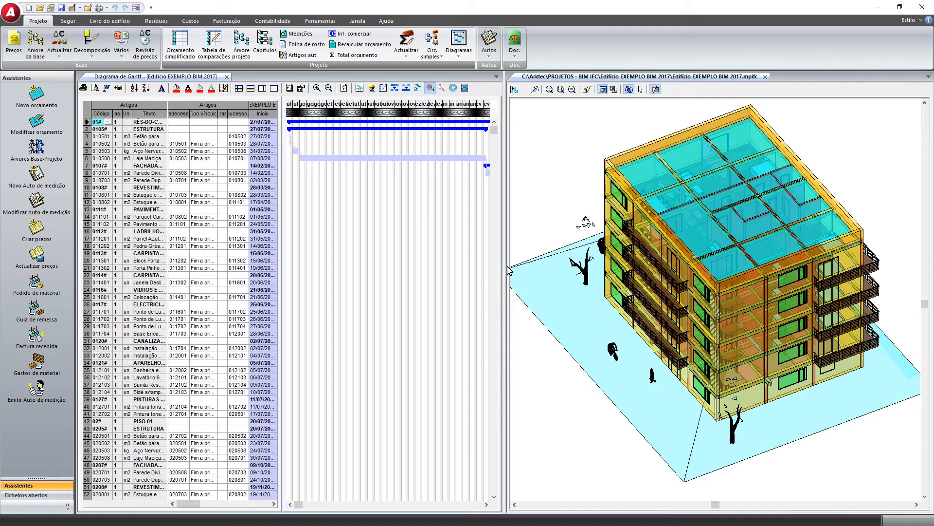
{"action": "left_click_drag", "start_coordinate": [507, 270], "coordinate": [610, 268]}
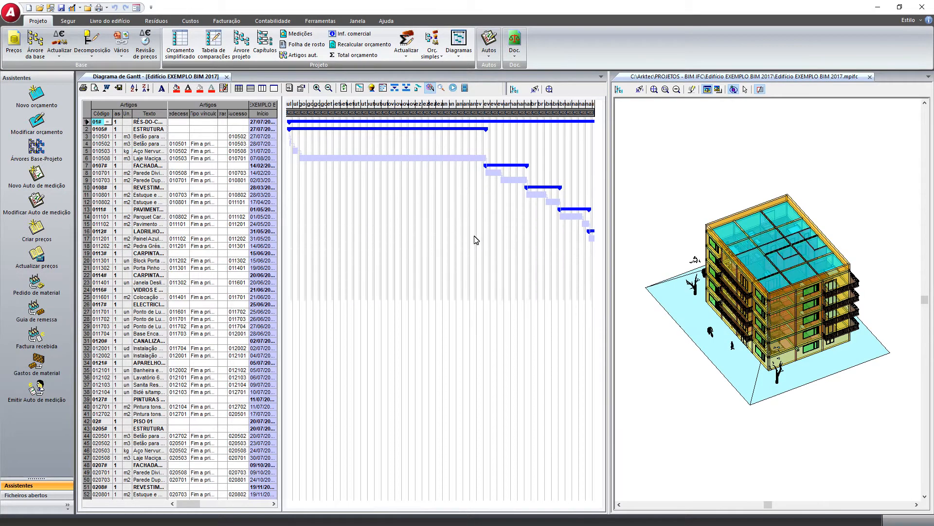
Examine the model's construction state in the Gantt timeline at 16/08/2017, 21/02/2018 and 11/04/2018.
{"action": "left_click", "coordinate": [309, 104]}
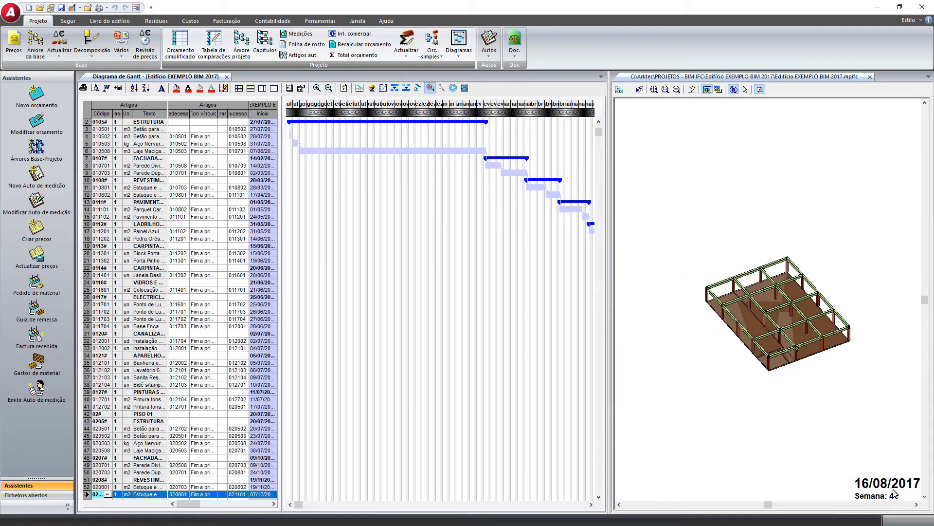
{"action": "scroll", "coordinate": [782, 330], "scroll_direction": "up", "scroll_amount": 3}
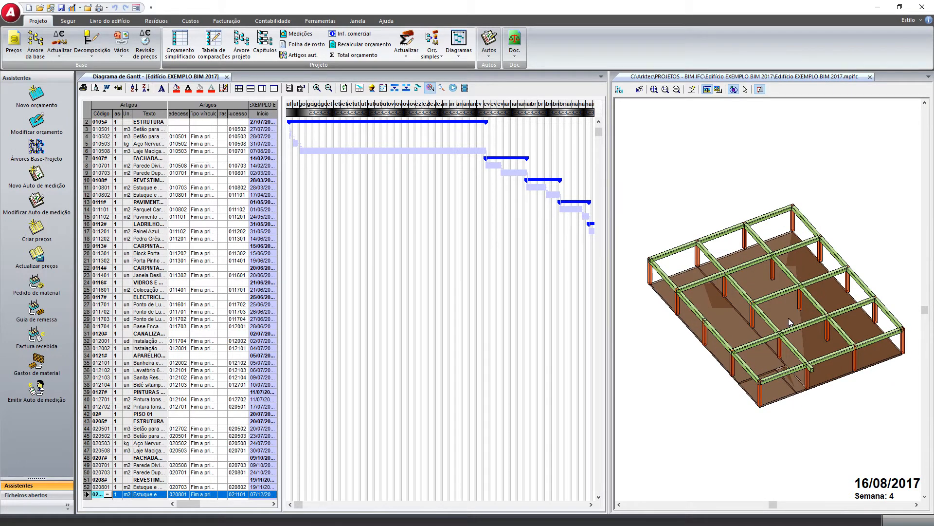
{"action": "left_click", "coordinate": [493, 108]}
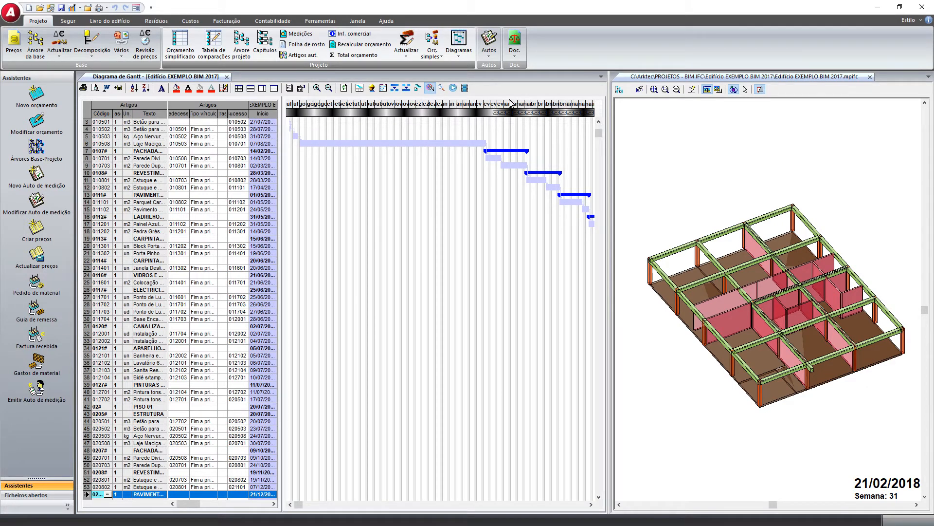
{"action": "left_click", "coordinate": [541, 104]}
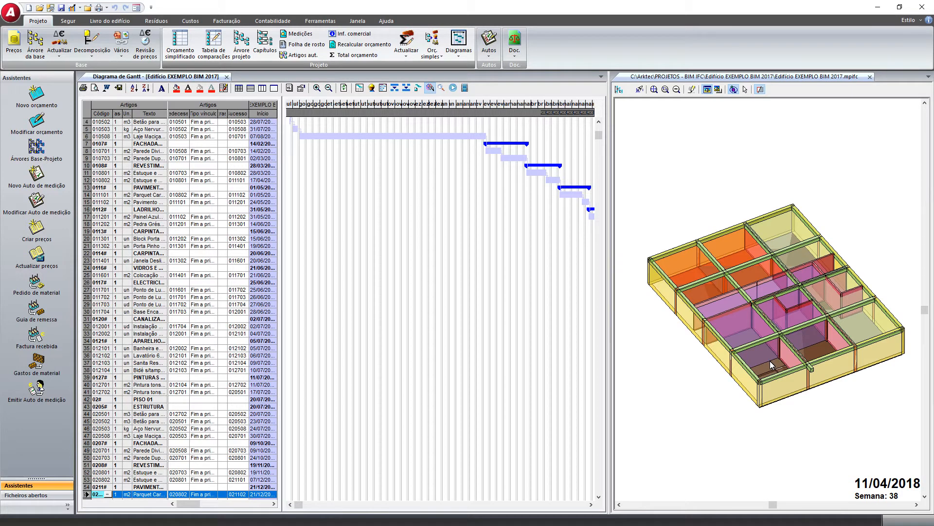
Examine which types of project can be compared in the Gantt diagram's options, and leave the options without changes.
{"action": "left_click", "coordinate": [302, 89]}
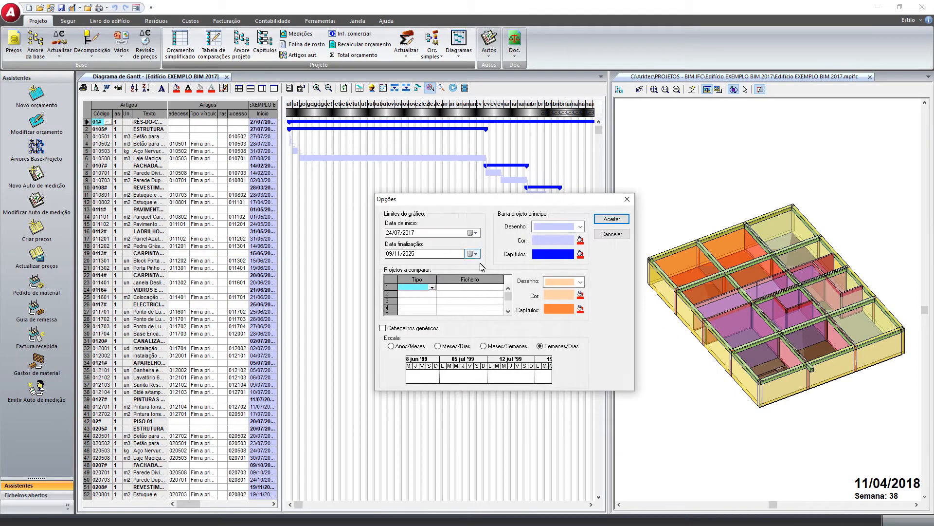
{"action": "left_click", "coordinate": [433, 287]}
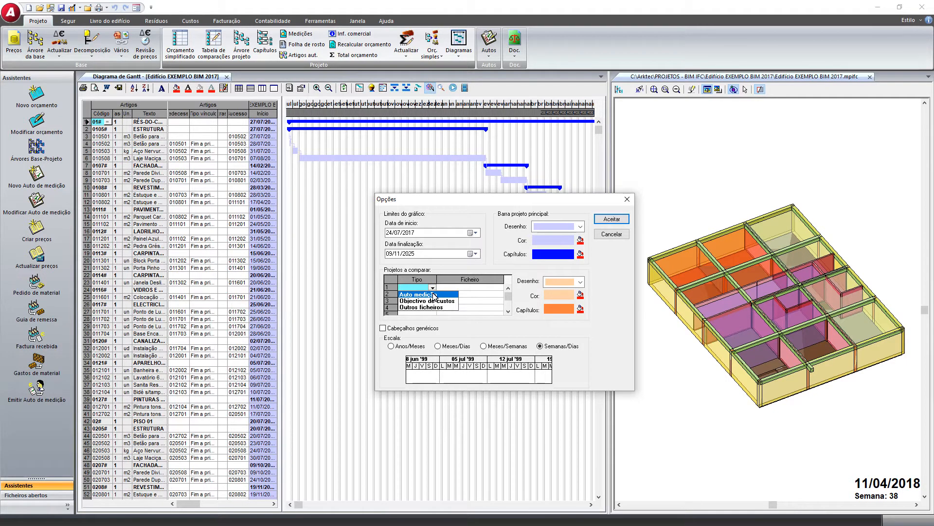
{"action": "left_click", "coordinate": [612, 234]}
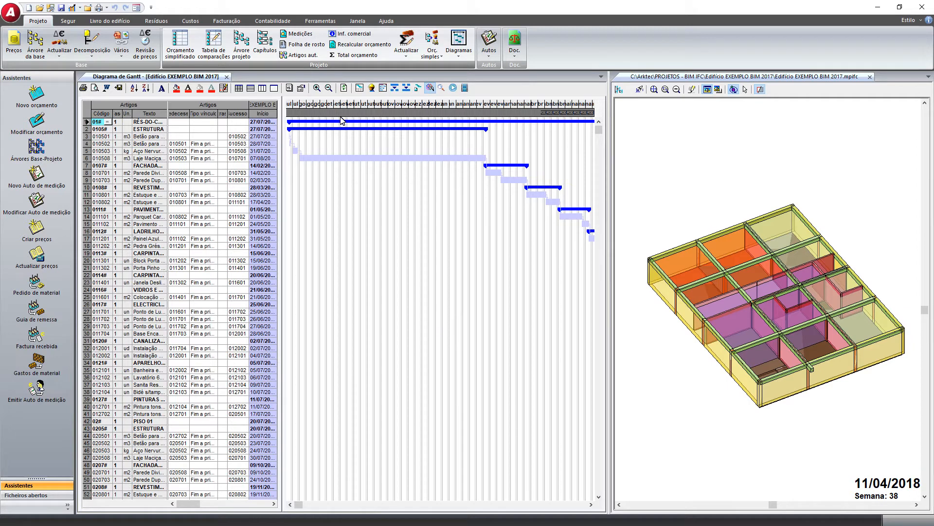
Examine the Standard working calendar and its daily working hours, and cancel without changing them.
{"action": "left_click", "coordinate": [290, 88]}
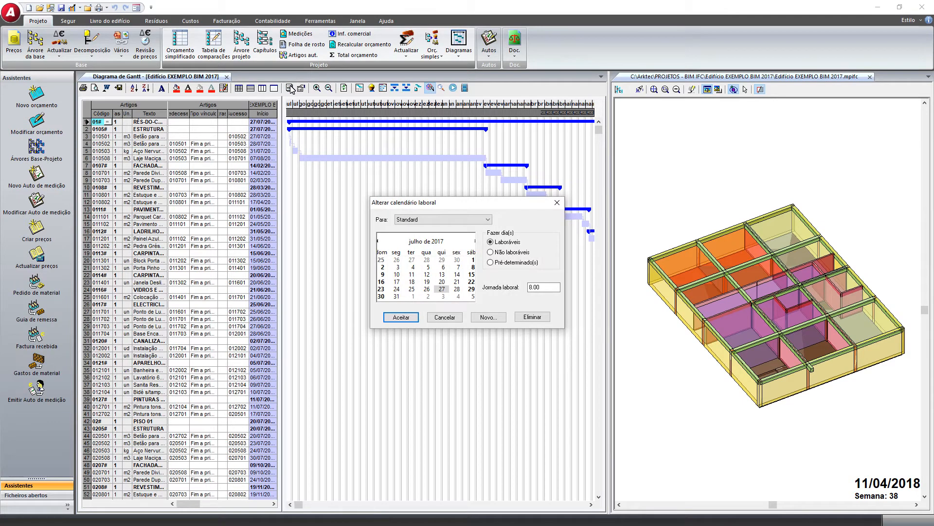
{"action": "double_click", "coordinate": [550, 288]}
{"action": "left_click", "coordinate": [459, 318]}
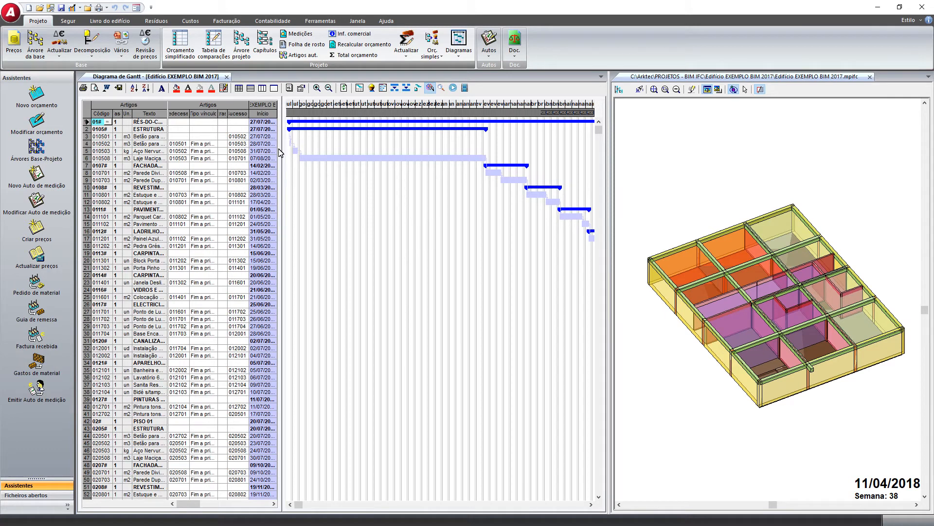
Replace the Gantt diagram with the budget's Auto medição table, set to Parcial with a wider Dif.Valor column under Falta realizar.
{"action": "left_click", "coordinate": [227, 76]}
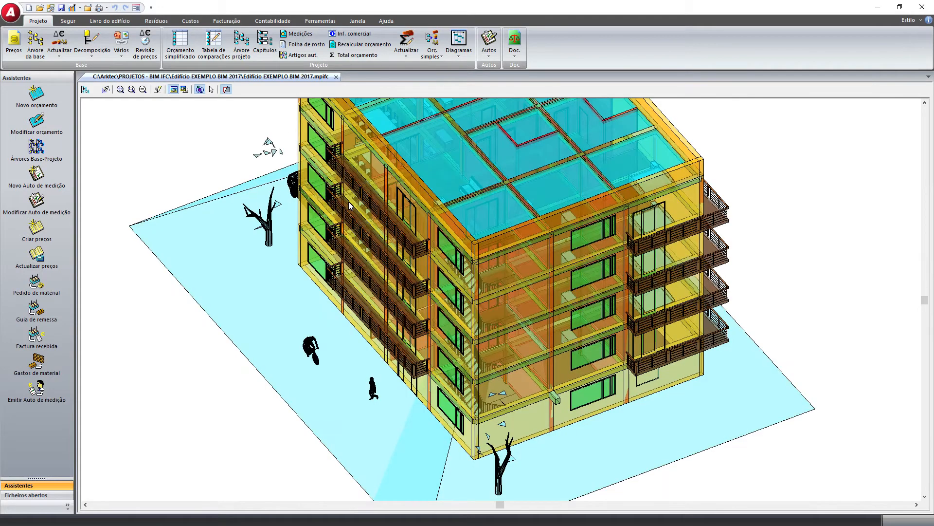
{"action": "left_click", "coordinate": [489, 55]}
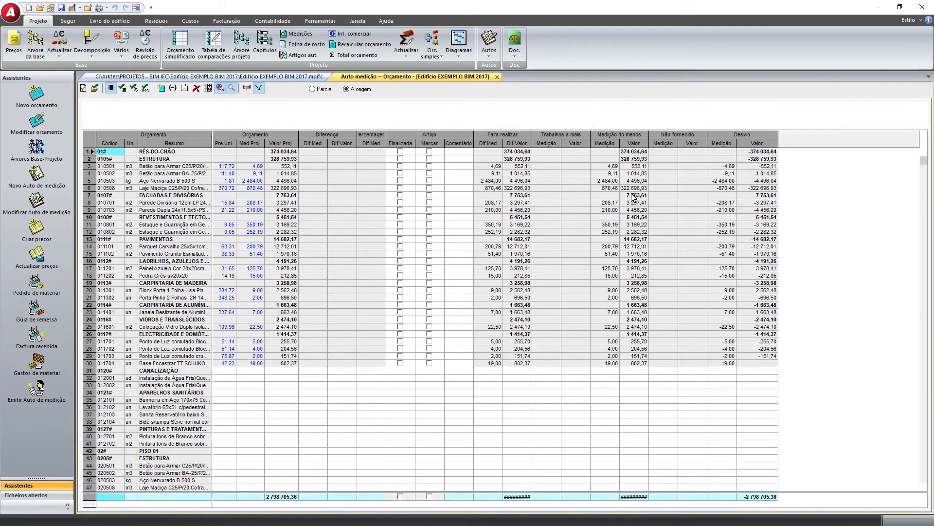
{"action": "left_click", "coordinate": [316, 90]}
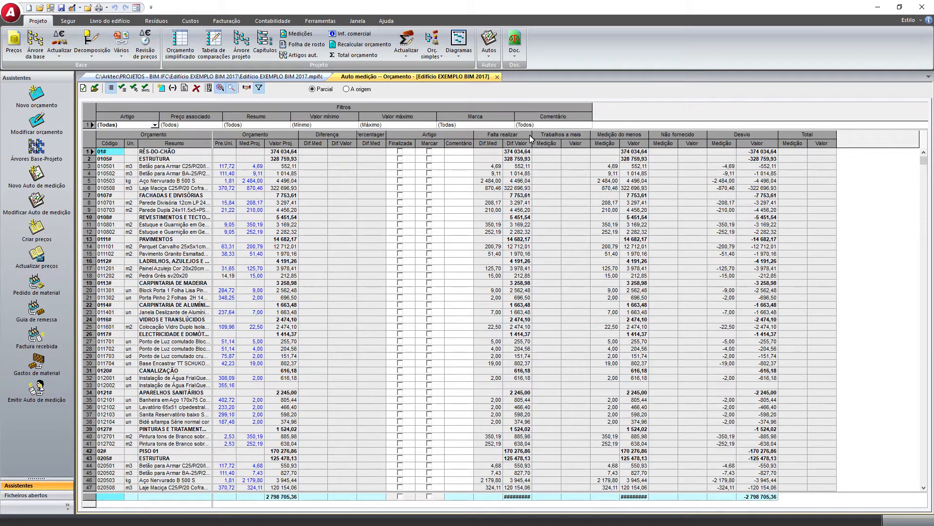
{"action": "left_click_drag", "start_coordinate": [533, 143], "coordinate": [539, 143]}
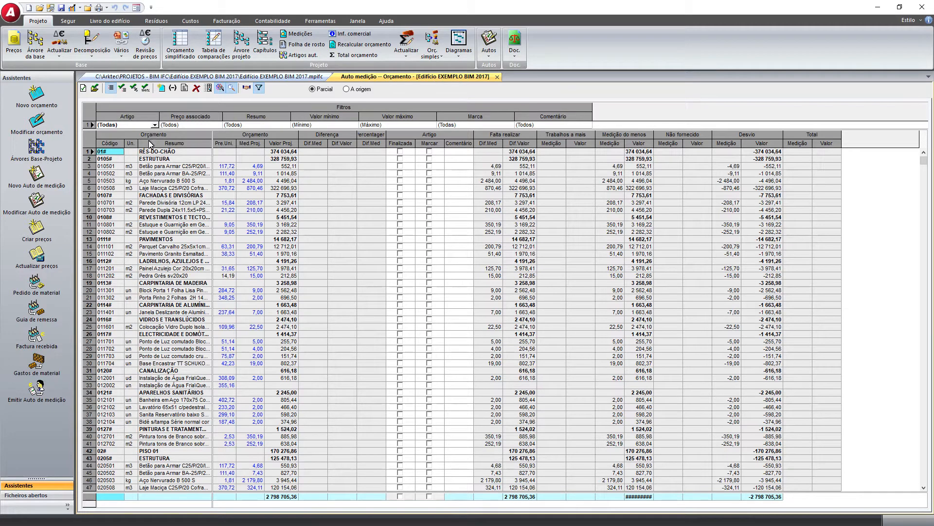
Associate the measurement file Edifício EXEMPLO BIM 2017 auto medição 01 with the budget and accept the associated files.
{"action": "left_click", "coordinate": [84, 89]}
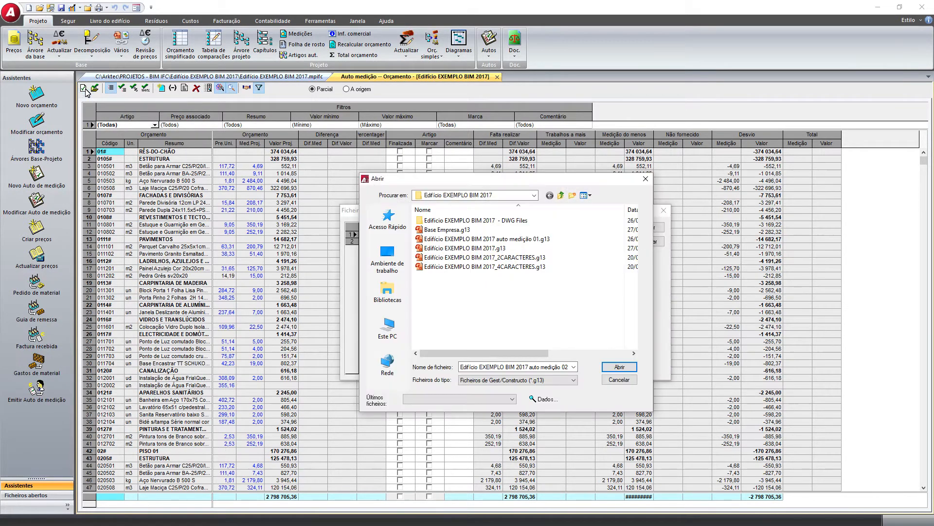
{"action": "double_click", "coordinate": [565, 368]}
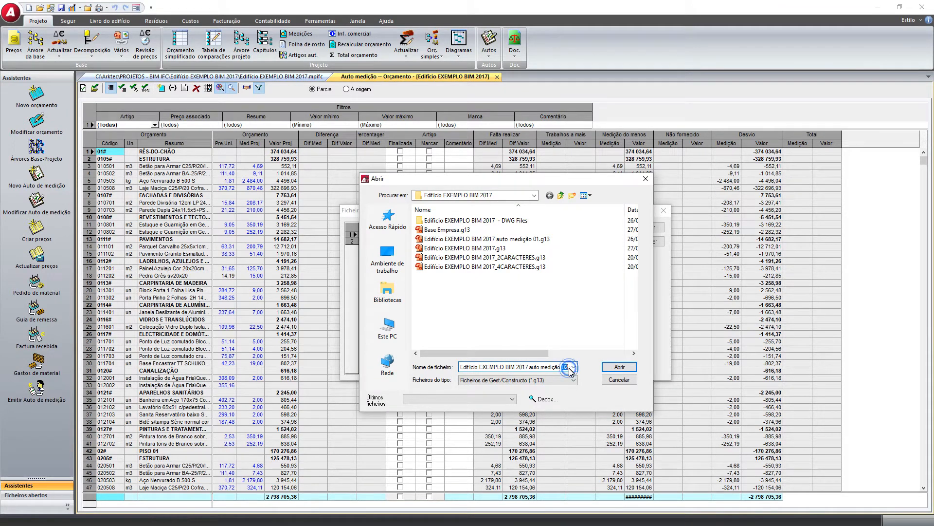
{"action": "type", "text": "0"}
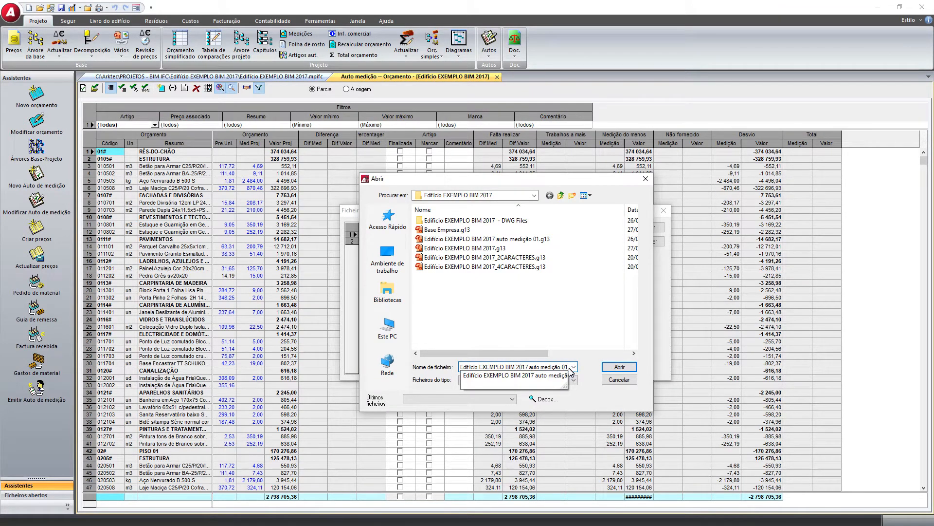
{"action": "type", "text": "1"}
{"action": "left_click", "coordinate": [612, 370]}
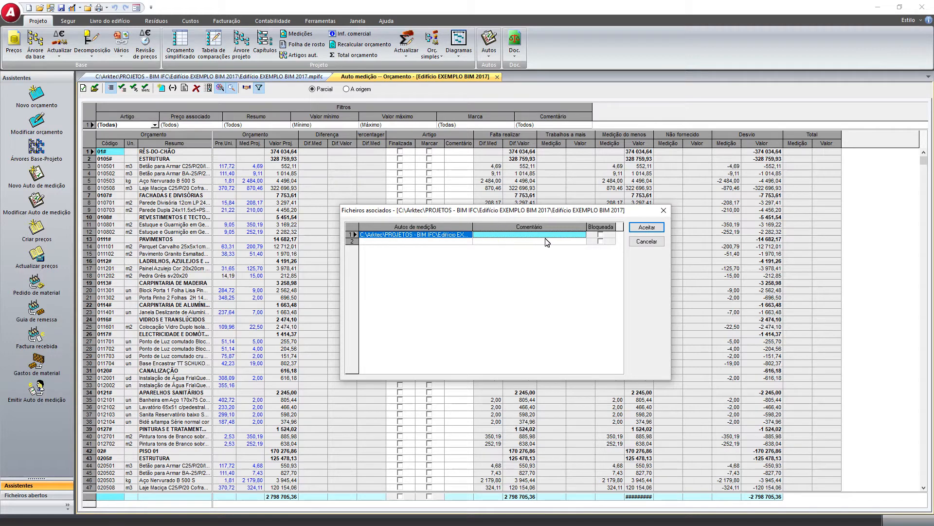
{"action": "left_click", "coordinate": [643, 229]}
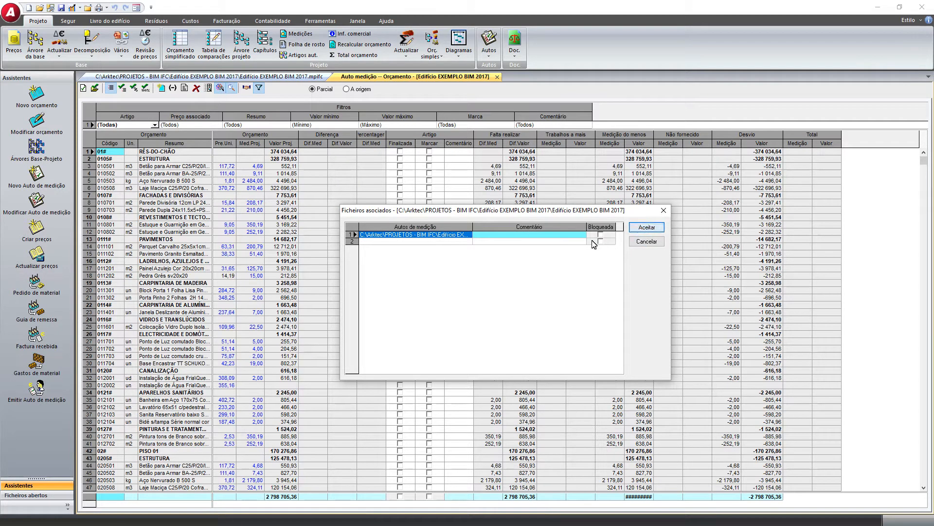
{"action": "left_click", "coordinate": [647, 228]}
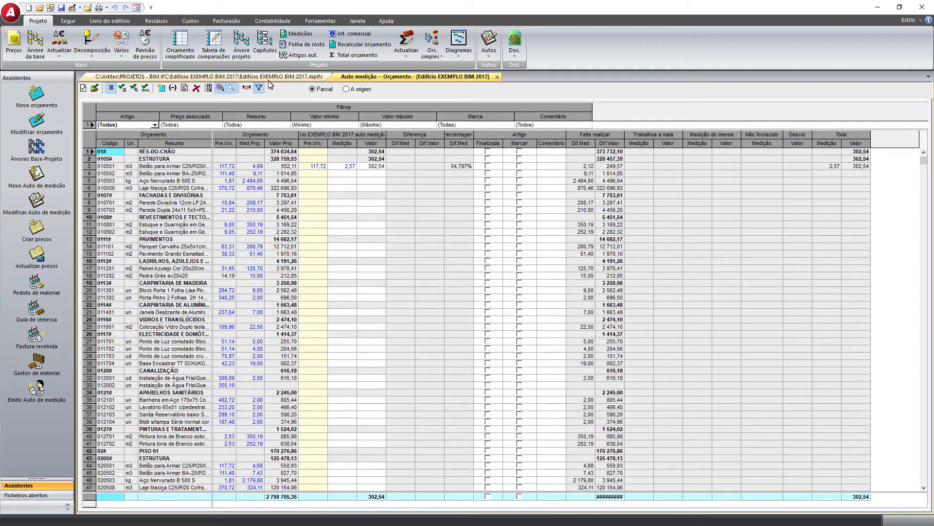
Close the separate BIM model view and reopen Edifício EXEMPLO BIM 2017.mpifc from the Auto medição table.
{"action": "left_click", "coordinate": [319, 78]}
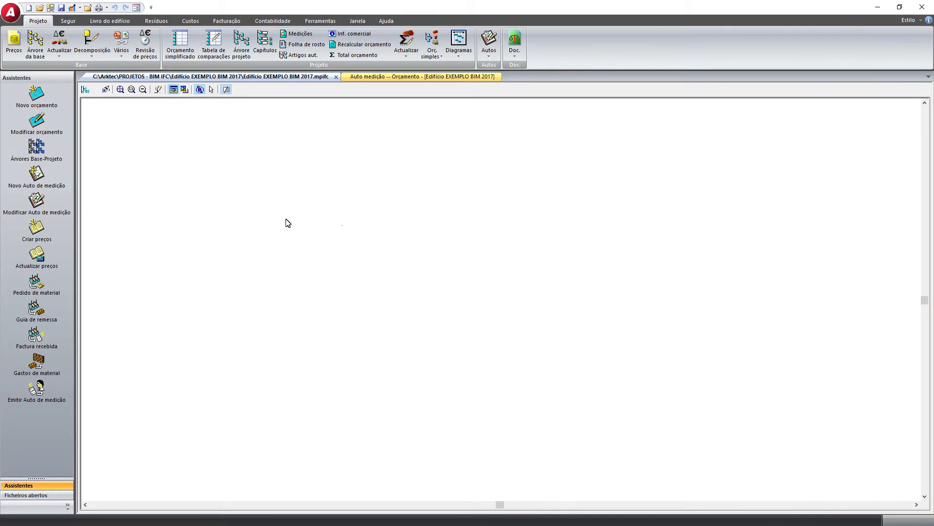
{"action": "left_click", "coordinate": [336, 77]}
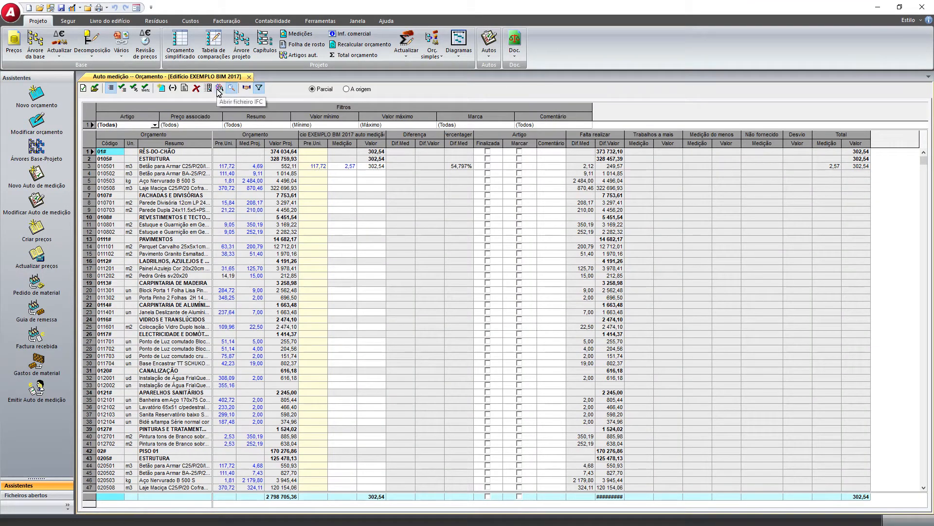
{"action": "left_click", "coordinate": [220, 89]}
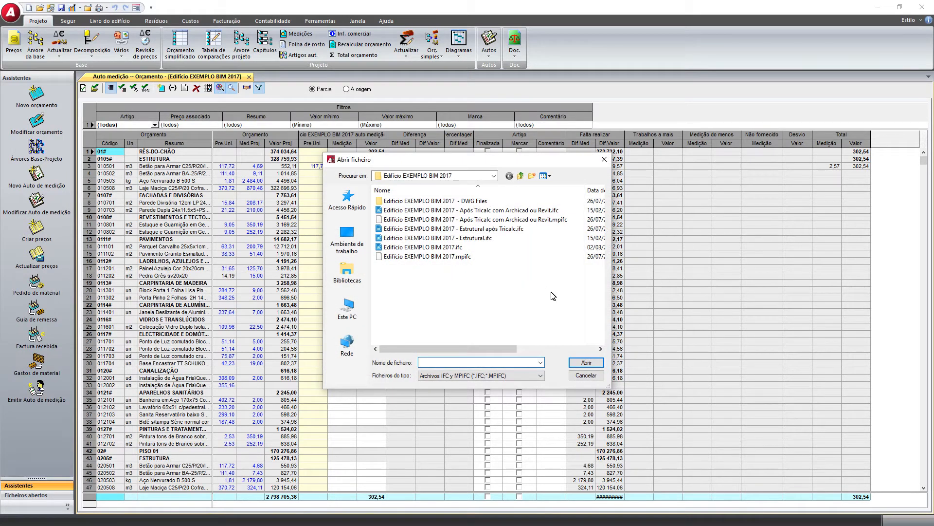
{"action": "left_click", "coordinate": [465, 257]}
{"action": "left_click", "coordinate": [579, 362]}
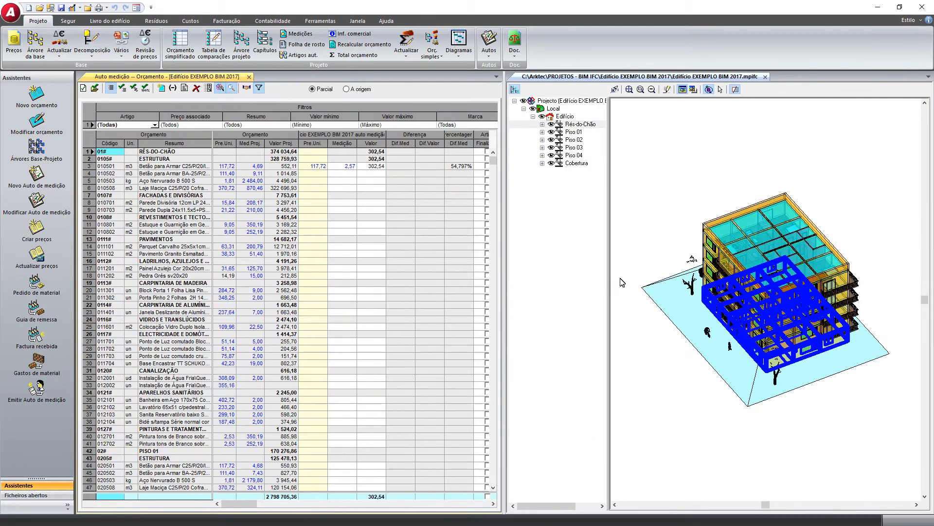
Hide Cobertura and Piso 04 to Piso 01 in the model, hide its element tree and widen the Auto medição pane.
{"action": "left_click", "coordinate": [551, 163]}
{"action": "left_click", "coordinate": [552, 154]}
{"action": "left_click", "coordinate": [552, 147]}
{"action": "left_click", "coordinate": [551, 139]}
{"action": "left_click", "coordinate": [551, 132]}
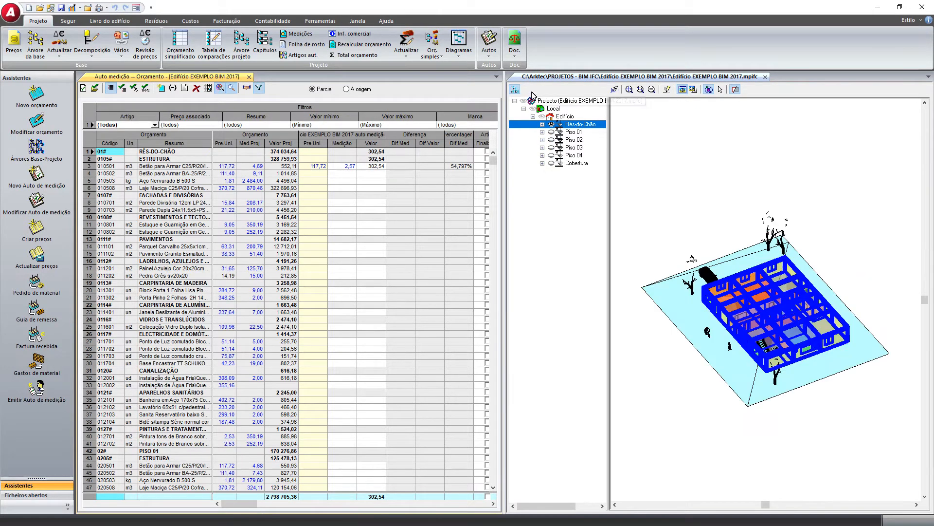
{"action": "left_click", "coordinate": [514, 89]}
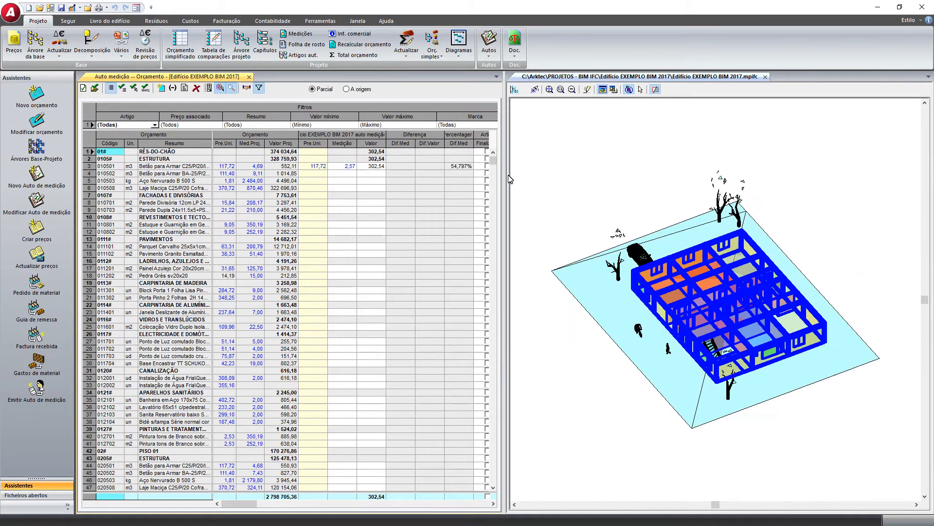
{"action": "left_click_drag", "start_coordinate": [504, 176], "coordinate": [612, 177]}
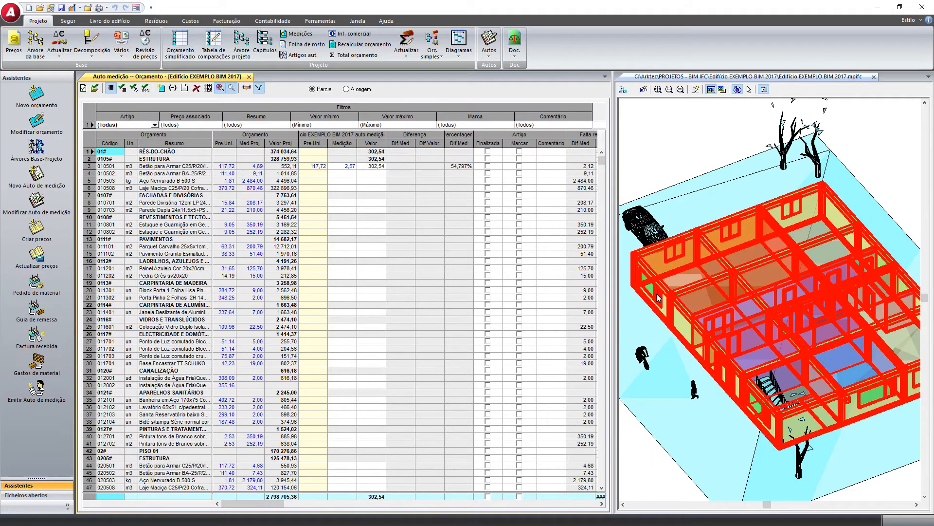
Open the measurement lines of article 010501 in Edifício EXEMPLO BIM 2017 auto medição 01.
{"action": "scroll", "coordinate": [706, 287], "scroll_direction": "down", "scroll_amount": 1}
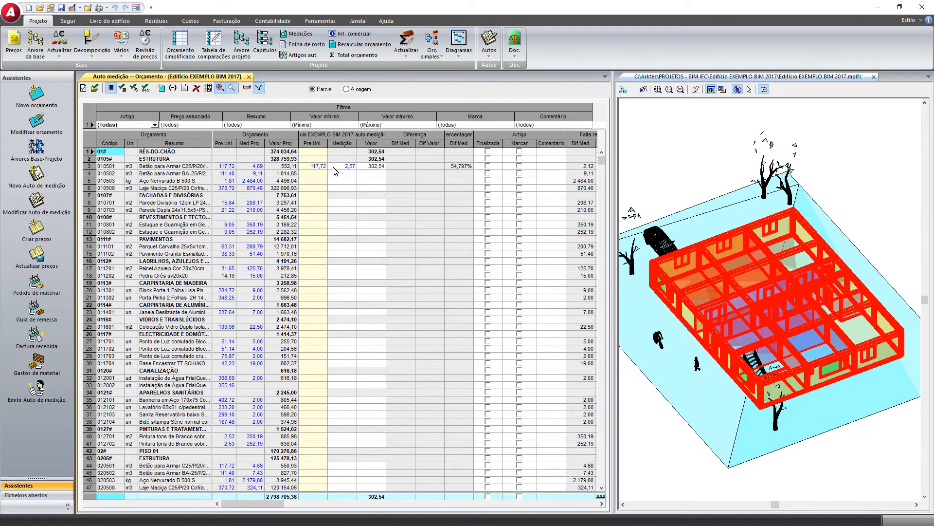
{"action": "left_click", "coordinate": [313, 167]}
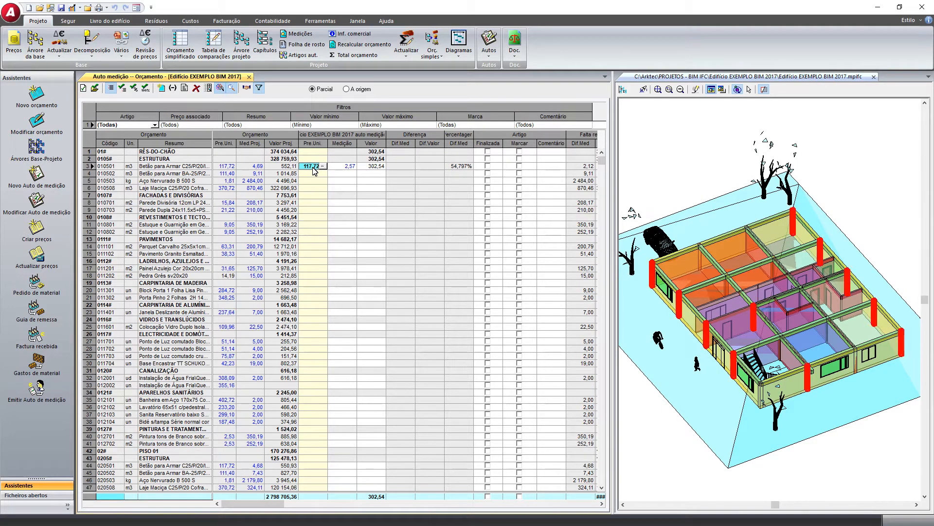
{"action": "left_click", "coordinate": [340, 166]}
{"action": "left_click", "coordinate": [354, 166]}
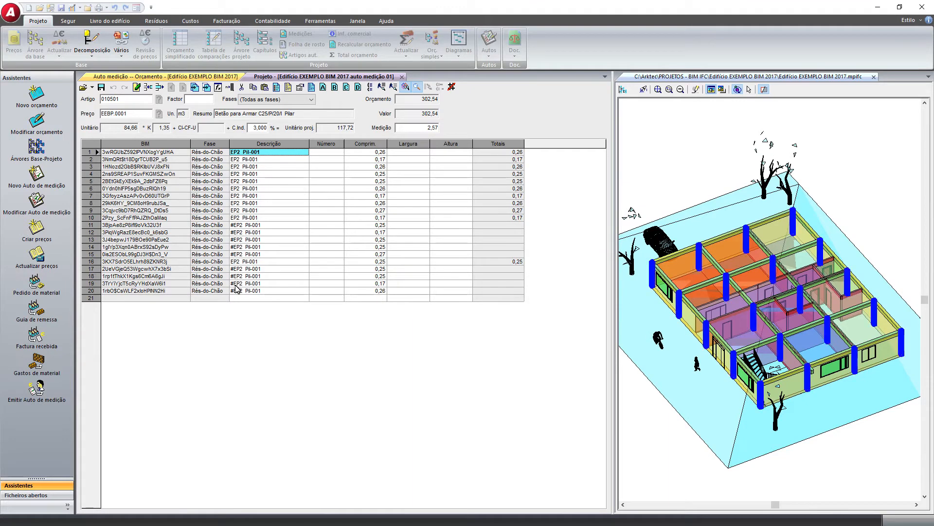
Highlight the pillars of measurement lines 1, 2 and 11 in the model, and close the measurement detail.
{"action": "left_click", "coordinate": [91, 153]}
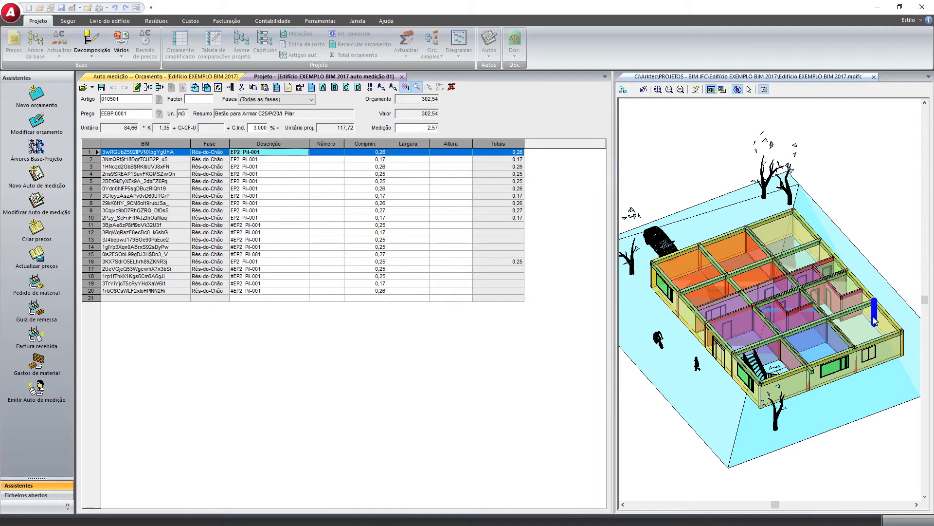
{"action": "left_click", "coordinate": [93, 159], "text": "ctrl"}
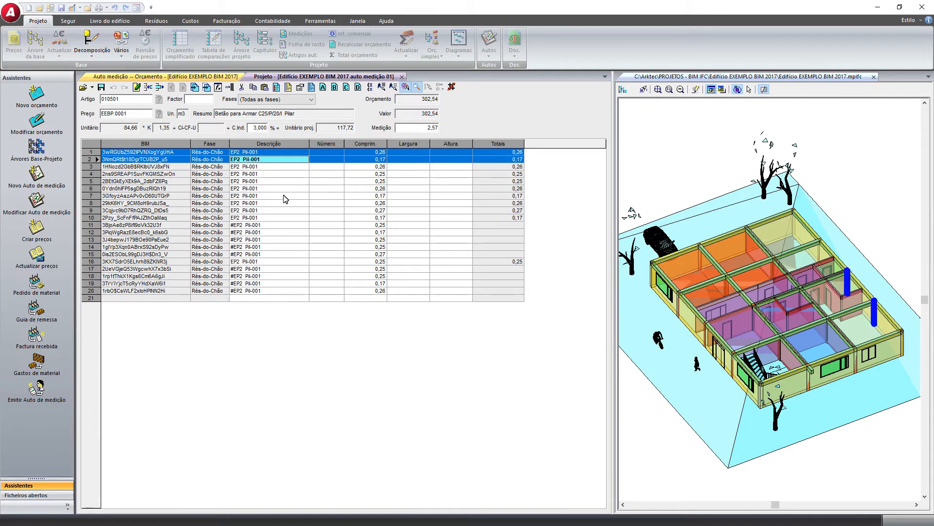
{"action": "left_click", "coordinate": [93, 225], "text": "ctrl"}
{"action": "left_click", "coordinate": [90, 151], "text": "ctrl"}
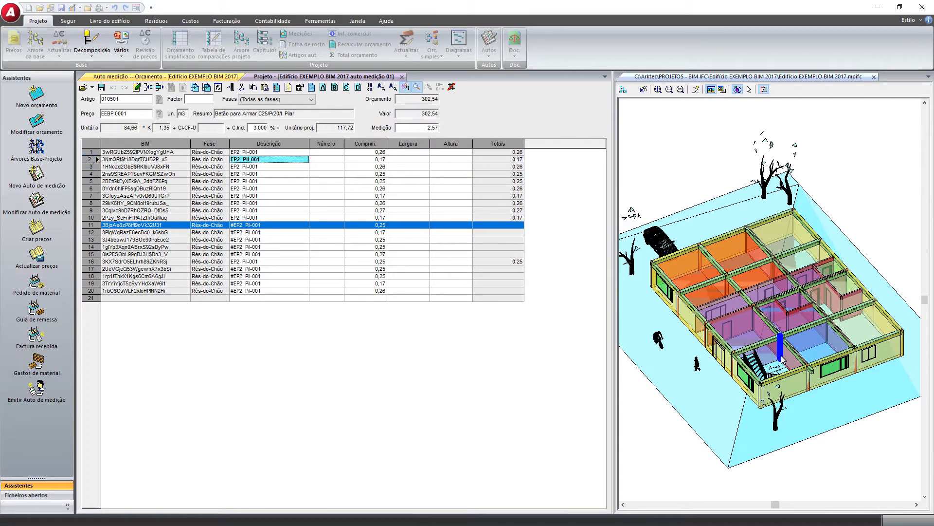
{"action": "left_click", "coordinate": [402, 77]}
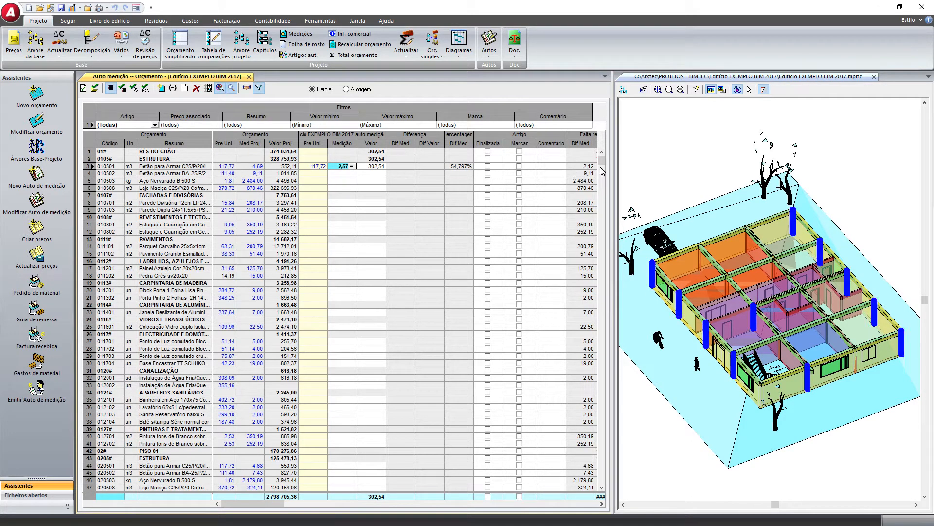
Associate Edifício EXEMPLO BIM 2017 auto medição 02 with the budget, mark the first measurement file as Bloqueada and accept.
{"action": "left_click_drag", "start_coordinate": [259, 504], "coordinate": [177, 454]}
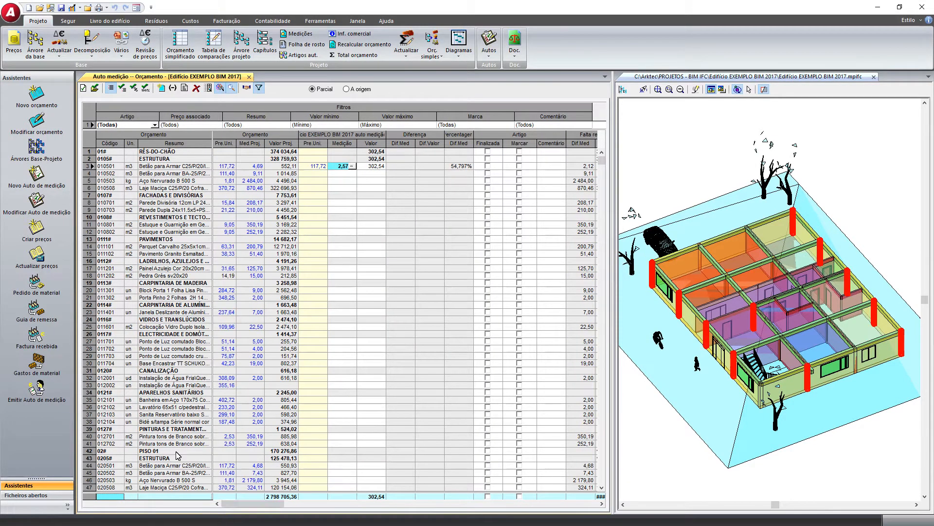
{"action": "left_click", "coordinate": [84, 91]}
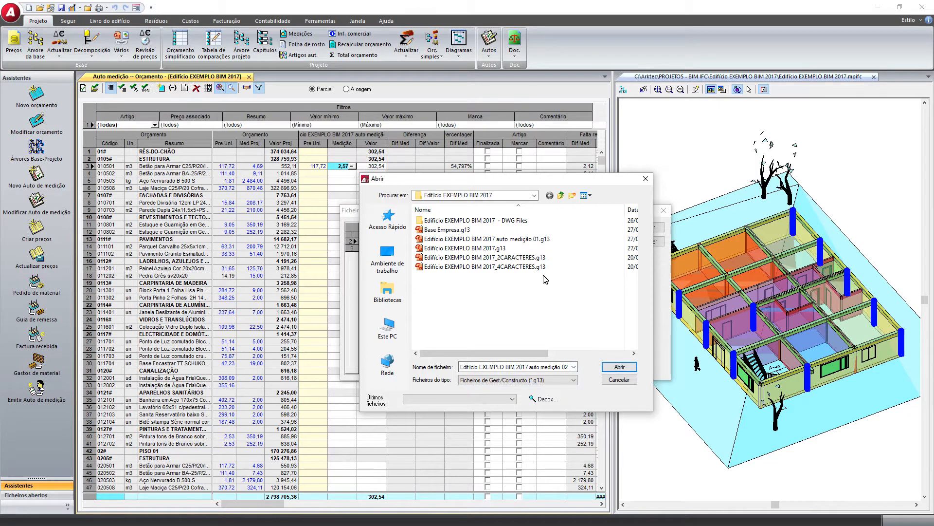
{"action": "left_click", "coordinate": [619, 368]}
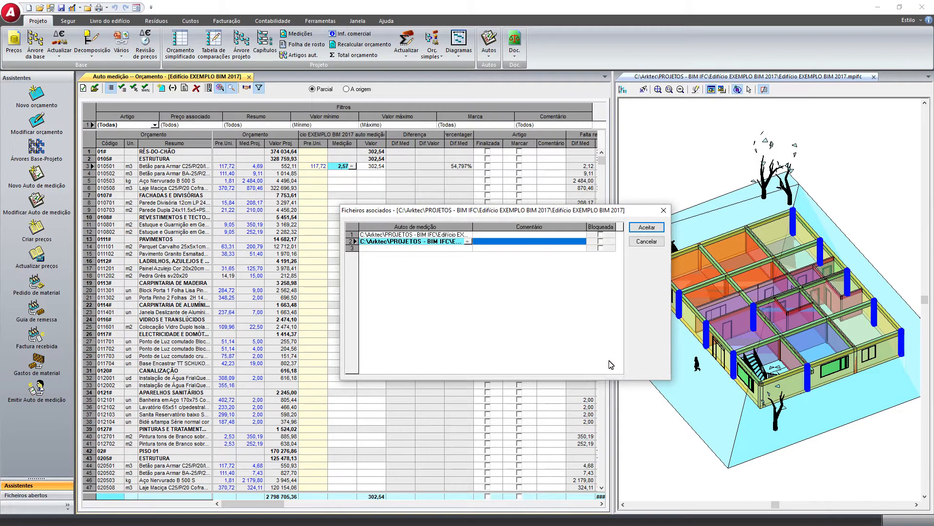
{"action": "left_click", "coordinate": [599, 234]}
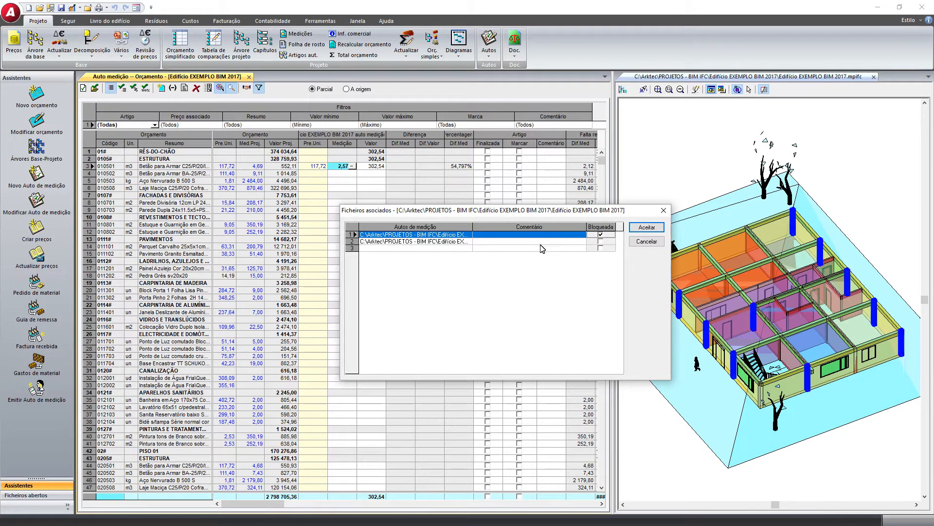
{"action": "left_click", "coordinate": [646, 227]}
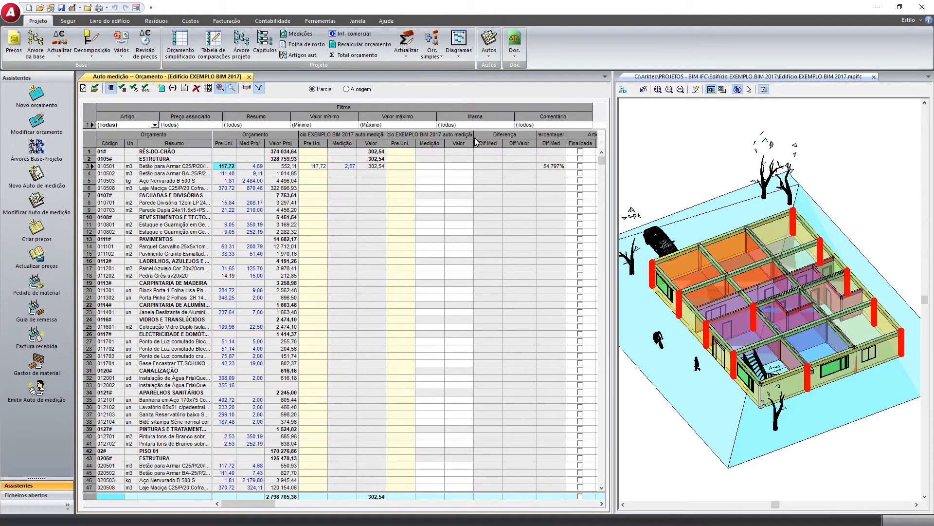
Widen the auto medição 02 Valor column and open article 010501's measurement lines in that file.
{"action": "left_click_drag", "start_coordinate": [474, 135], "coordinate": [496, 138]}
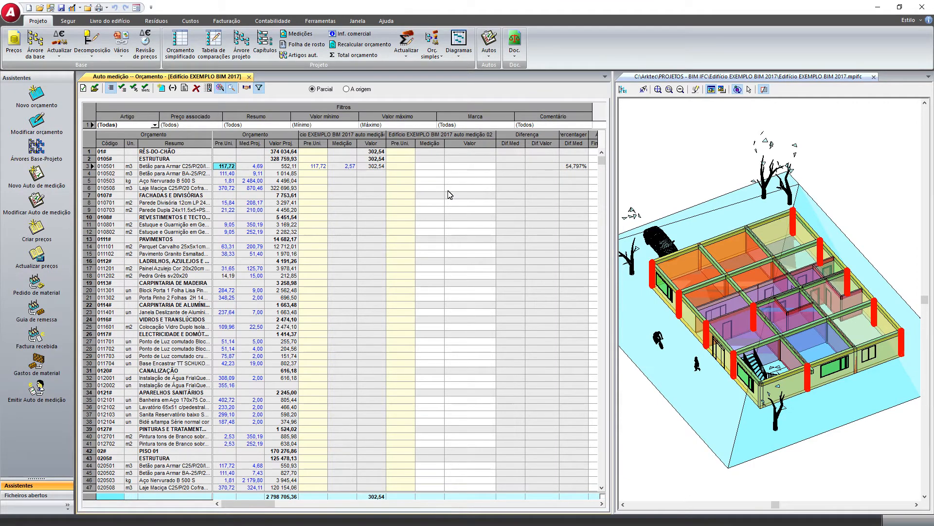
{"action": "left_click", "coordinate": [425, 166]}
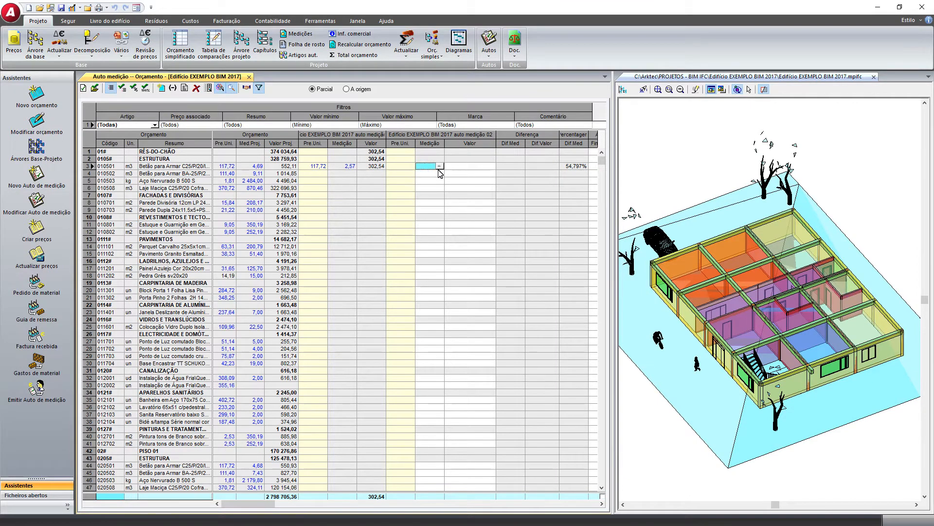
{"action": "left_click", "coordinate": [438, 167]}
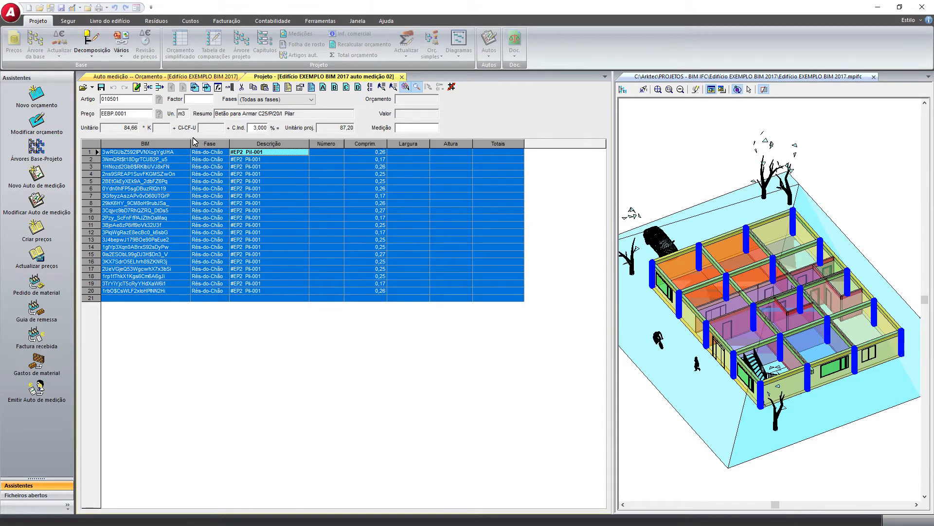
Replace article 010501's measurement lines with the Linhas de medição recovered from Edifício EXEMPLO BIM 2017 auto medição 01.
{"action": "key", "text": "Delete"}
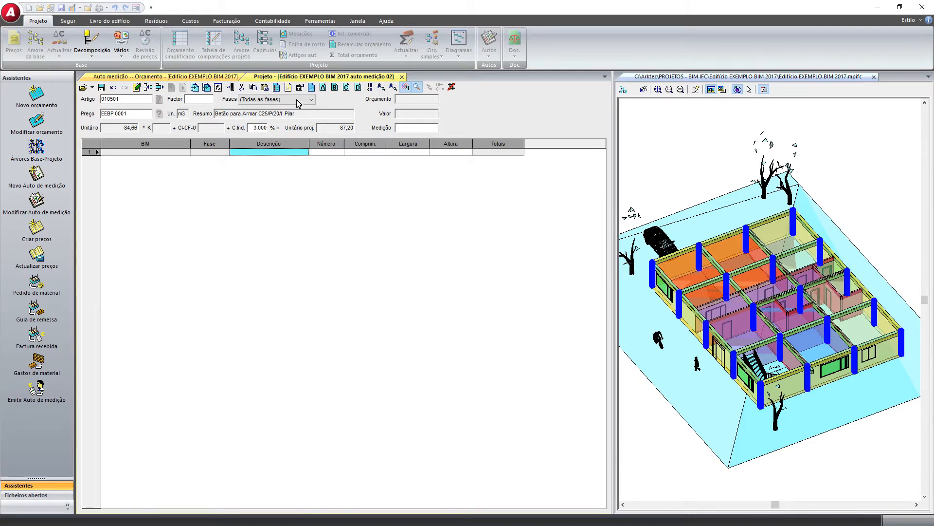
{"action": "left_click", "coordinate": [195, 87]}
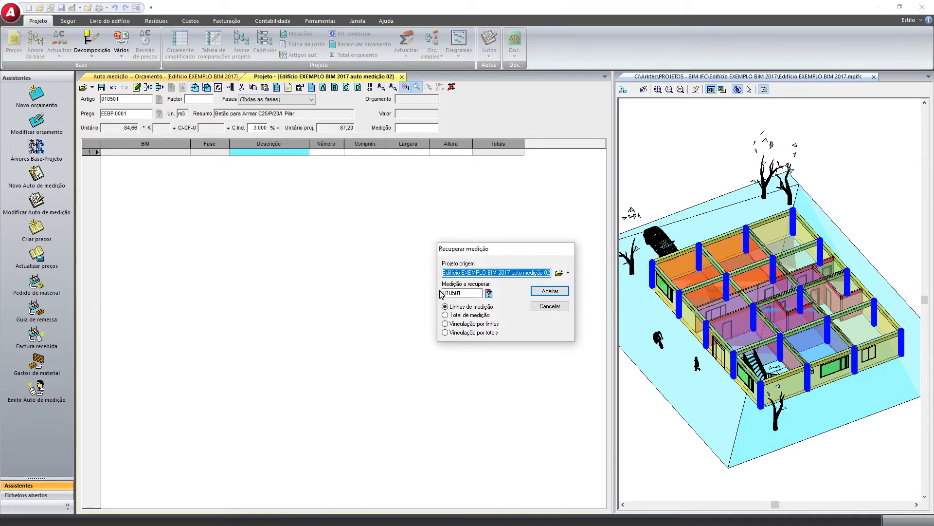
{"action": "left_click", "coordinate": [550, 274]}
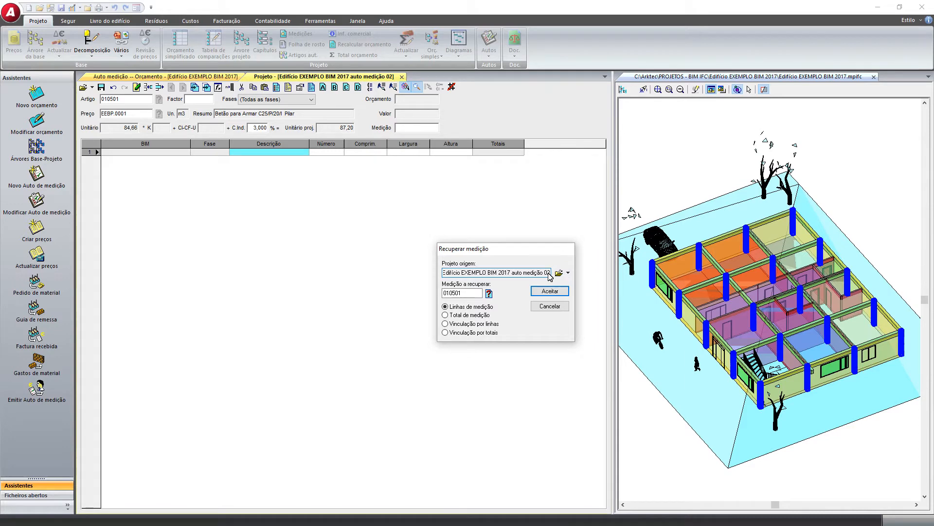
{"action": "left_click", "coordinate": [568, 273]}
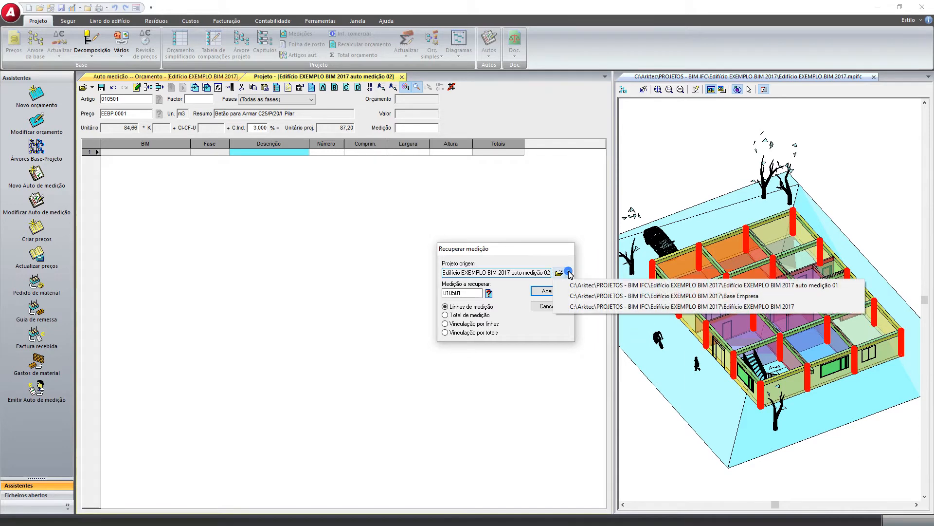
{"action": "left_click", "coordinate": [631, 287]}
{"action": "left_click", "coordinate": [552, 291]}
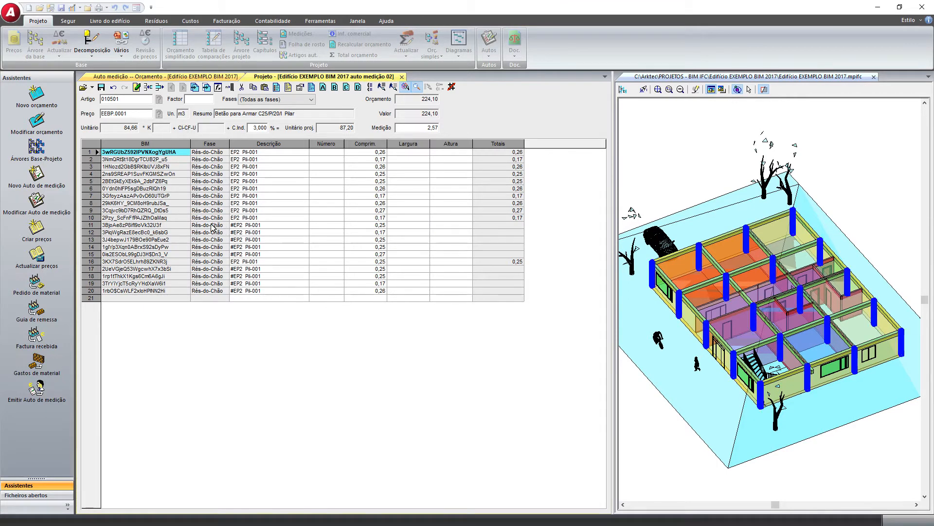
Select the inactive measurement lines 11 to 15, 17 and 18 and try to toggle their activation.
{"action": "left_click", "coordinate": [99, 225]}
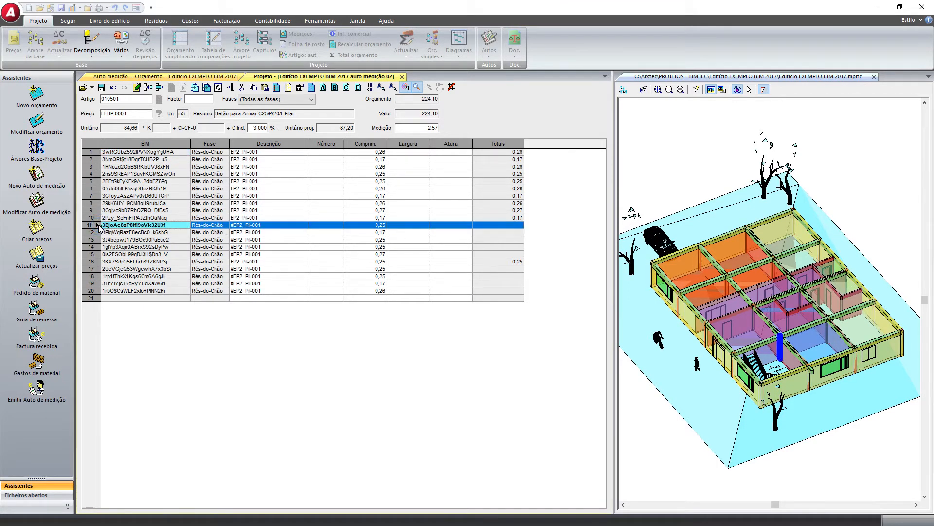
{"action": "left_click", "coordinate": [94, 252]}
{"action": "left_click", "coordinate": [92, 240], "text": "ctrl"}
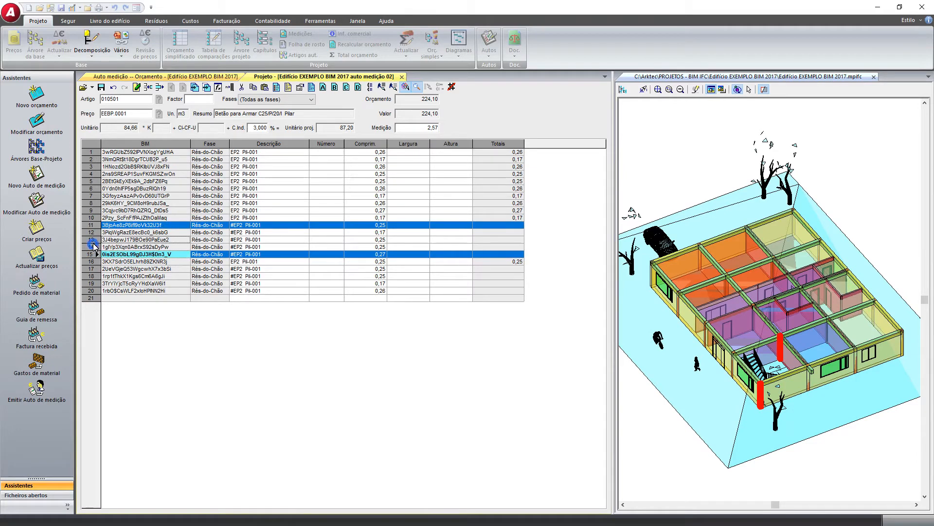
{"action": "left_click", "coordinate": [92, 232], "text": "ctrl"}
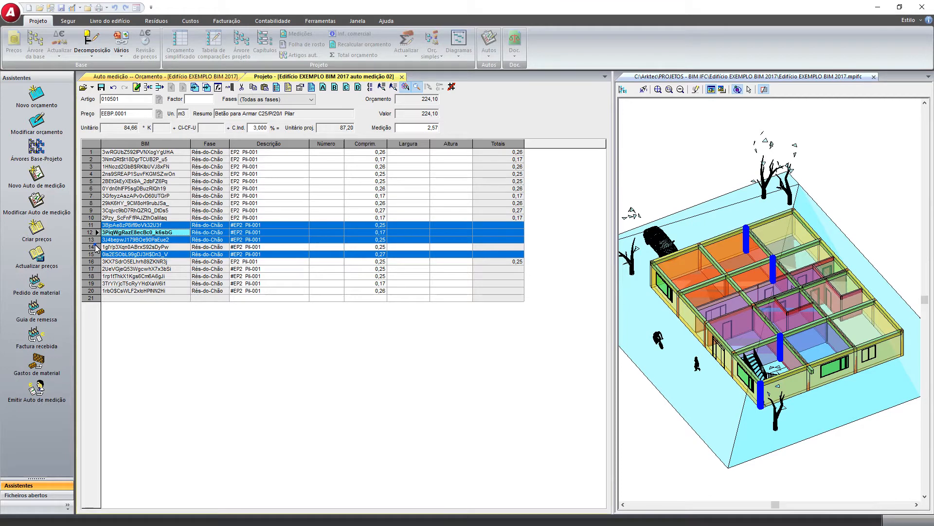
{"action": "left_click", "coordinate": [93, 246], "text": "ctrl"}
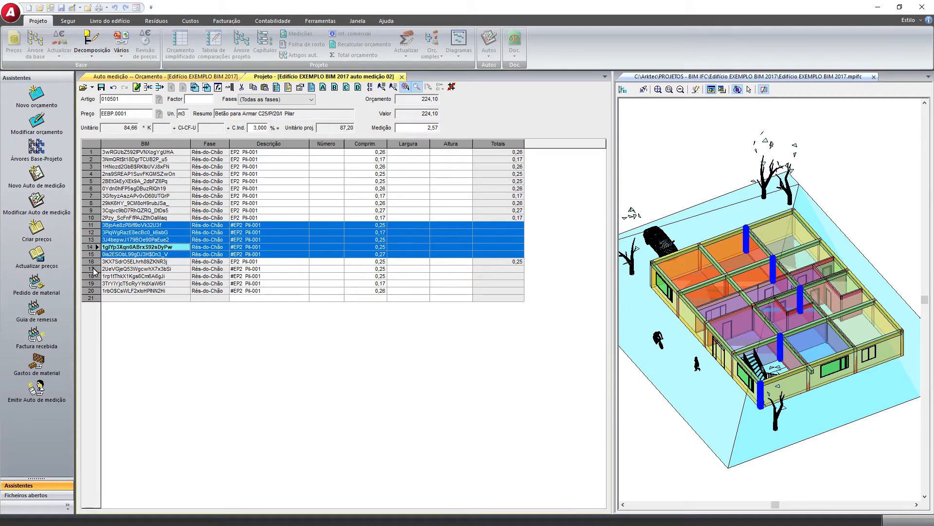
{"action": "left_click", "coordinate": [94, 269], "text": "ctrl"}
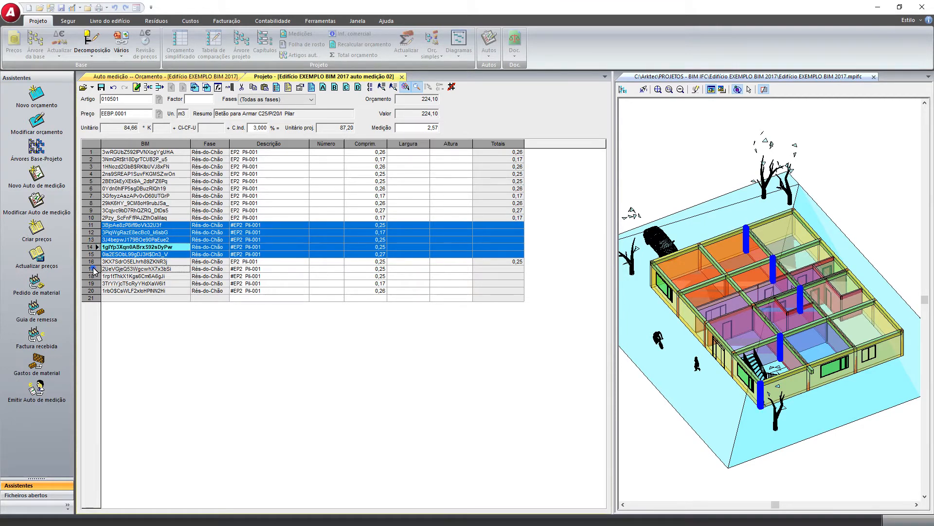
{"action": "left_click", "coordinate": [94, 276], "text": "ctrl"}
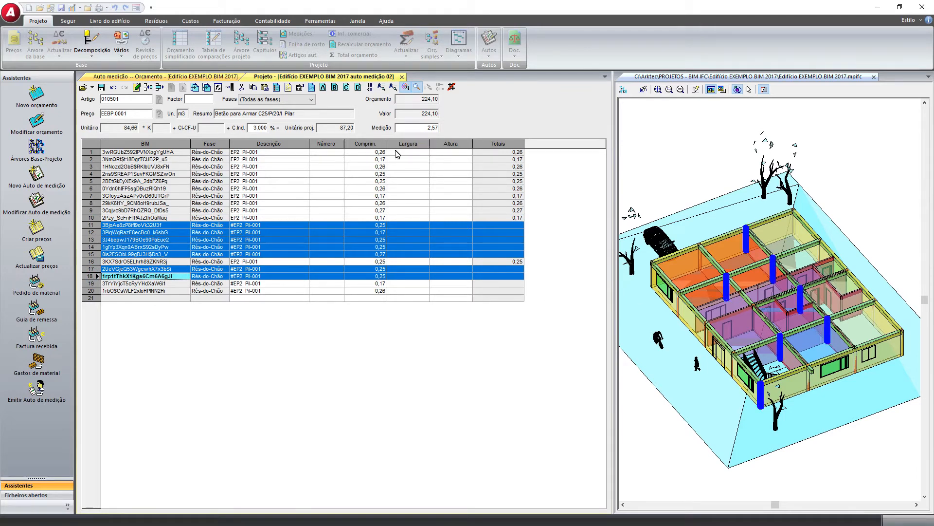
{"action": "left_click", "coordinate": [453, 88]}
{"action": "left_click", "coordinate": [452, 87]}
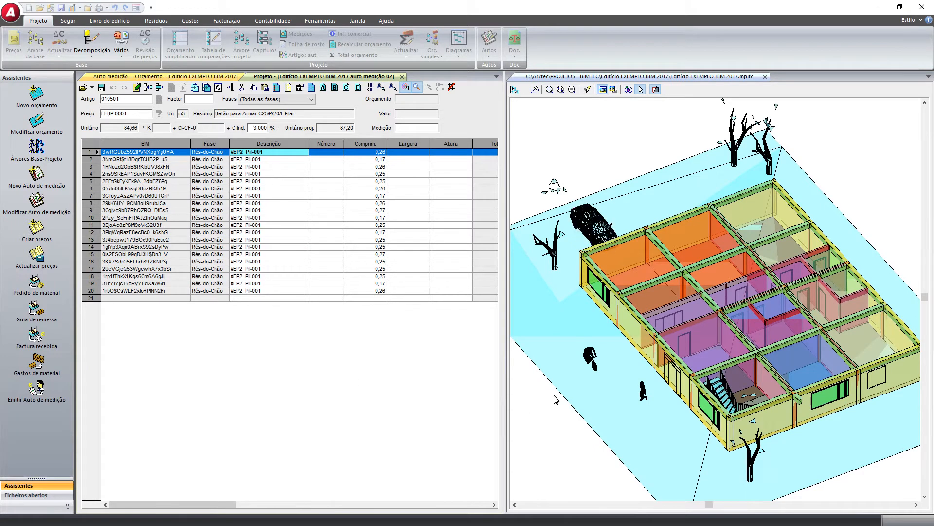
Select the pillar of line 20 from the model, turn off the model's element highlighting and activate that measurement line.
{"action": "left_click", "coordinate": [647, 246]}
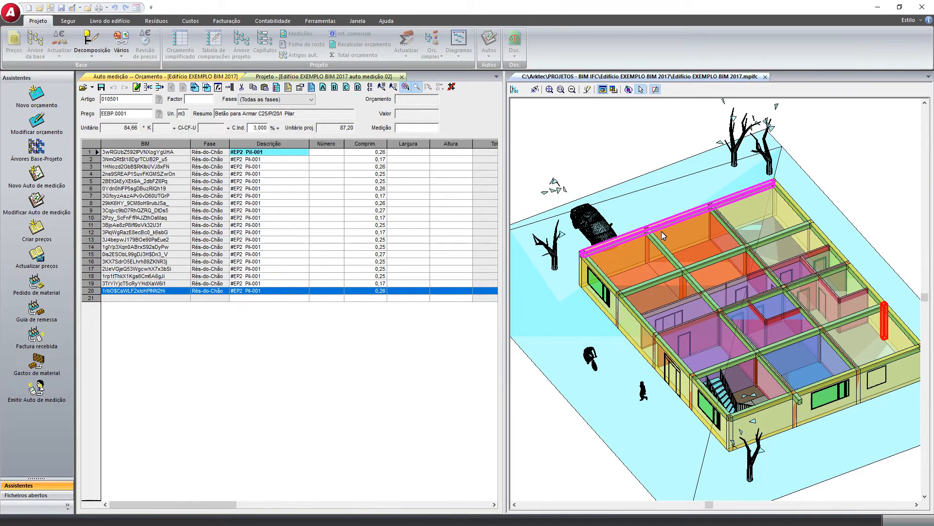
{"action": "left_click", "coordinate": [655, 90]}
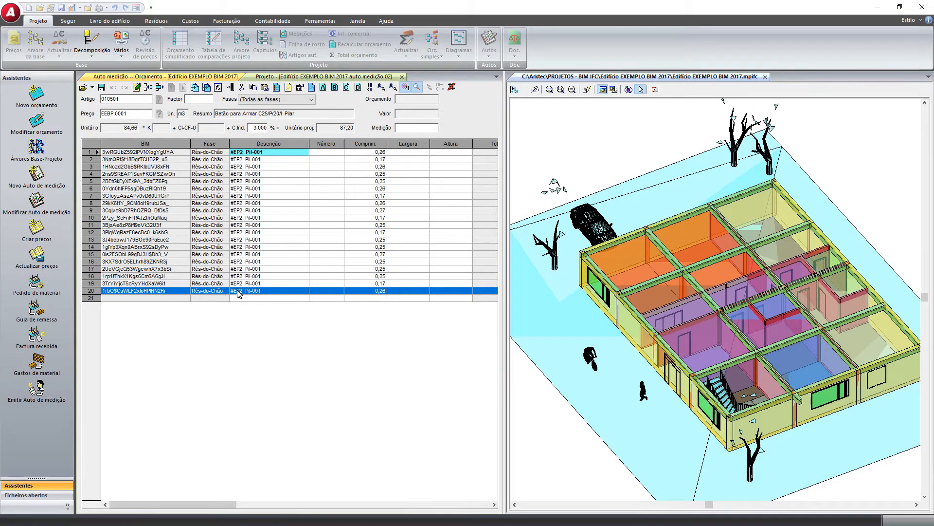
{"action": "left_click", "coordinate": [452, 87]}
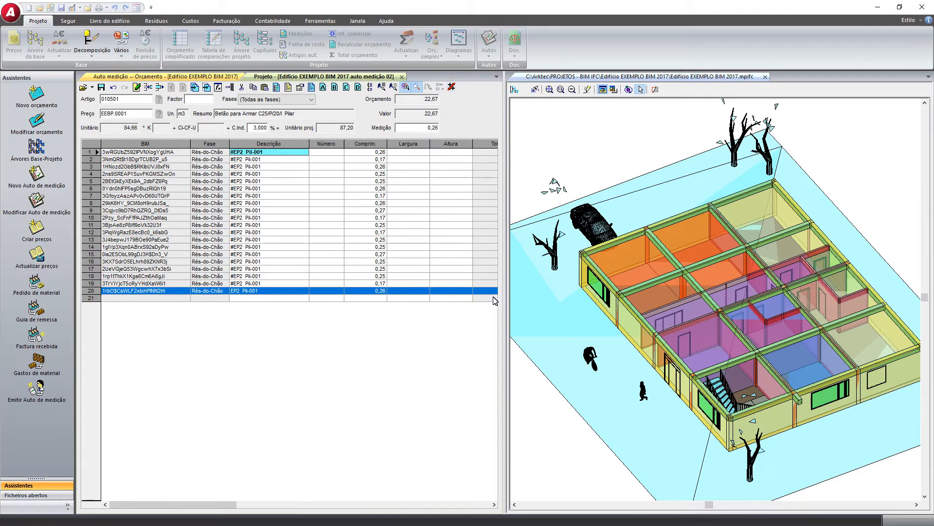
{"action": "mouse_move", "coordinate": [221, 504]}
{"action": "left_mouse_down"}
{"action": "mouse_move", "coordinate": [350, 505]}
{"action": "mouse_move", "coordinate": [213, 504]}
{"action": "left_mouse_up"}
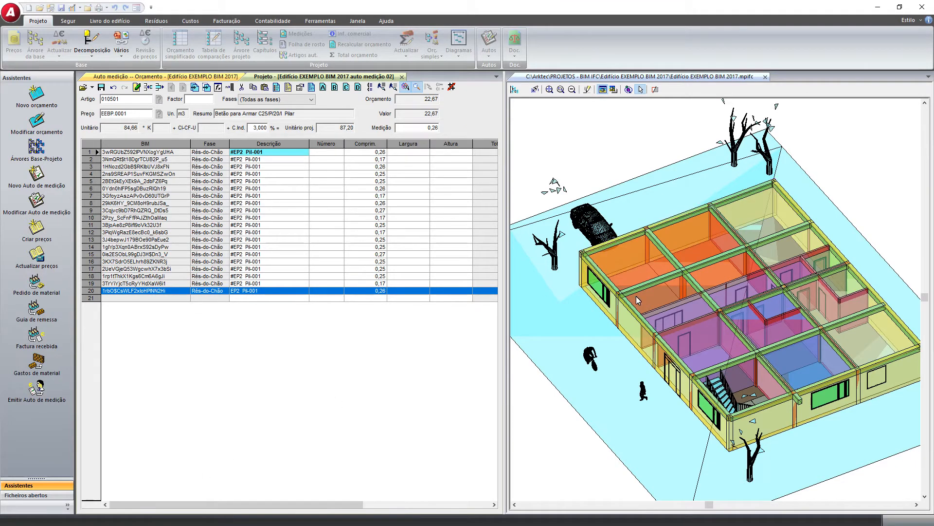
Select the pillar of line 17 from the model, activate its measurement line and save the measurement to the Auto medição table.
{"action": "left_click", "coordinate": [684, 288]}
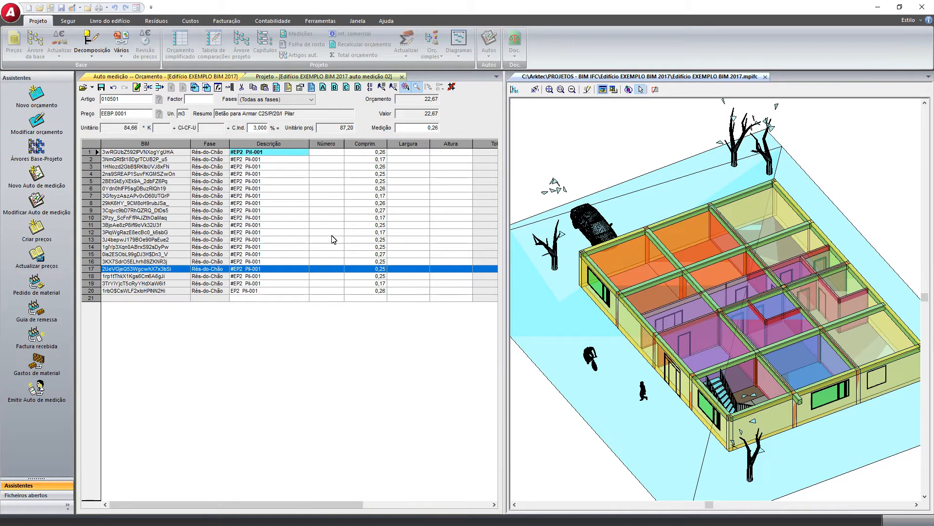
{"action": "left_click", "coordinate": [451, 88]}
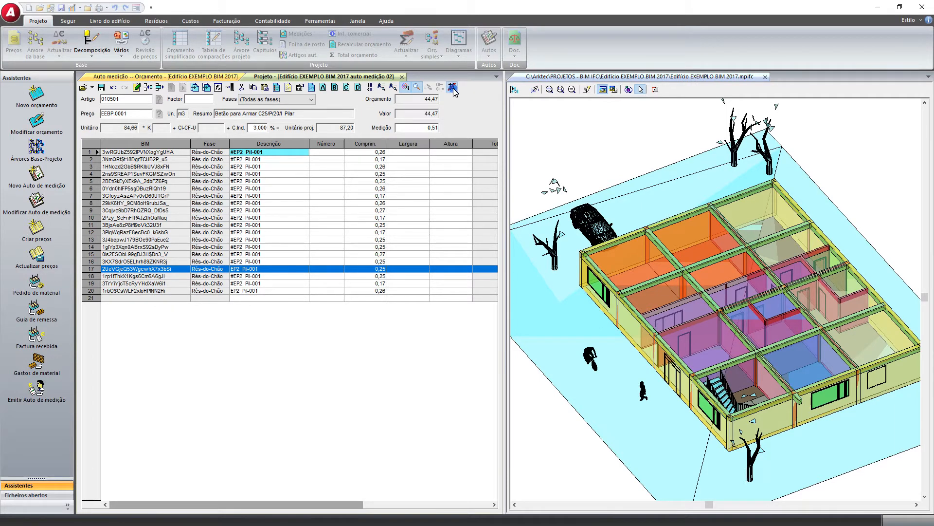
{"action": "left_click_drag", "start_coordinate": [321, 506], "coordinate": [312, 482]}
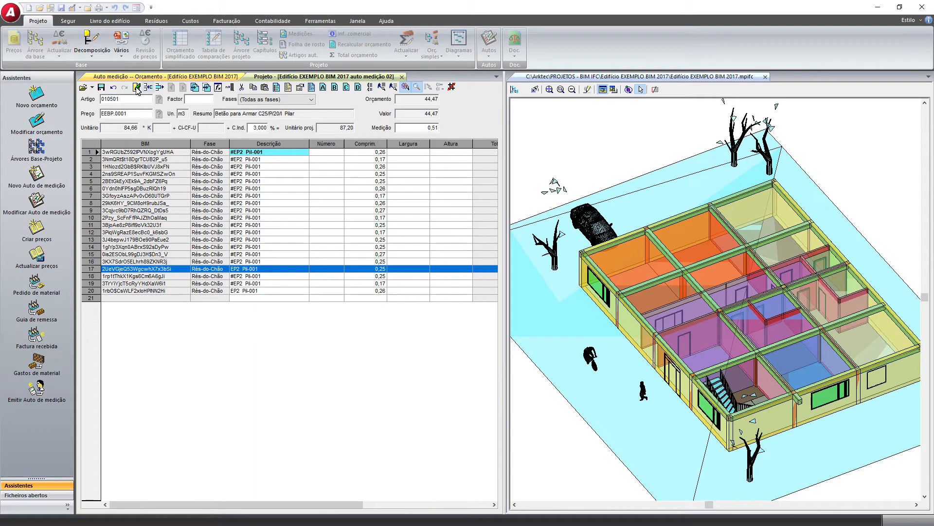
{"action": "left_click", "coordinate": [101, 90]}
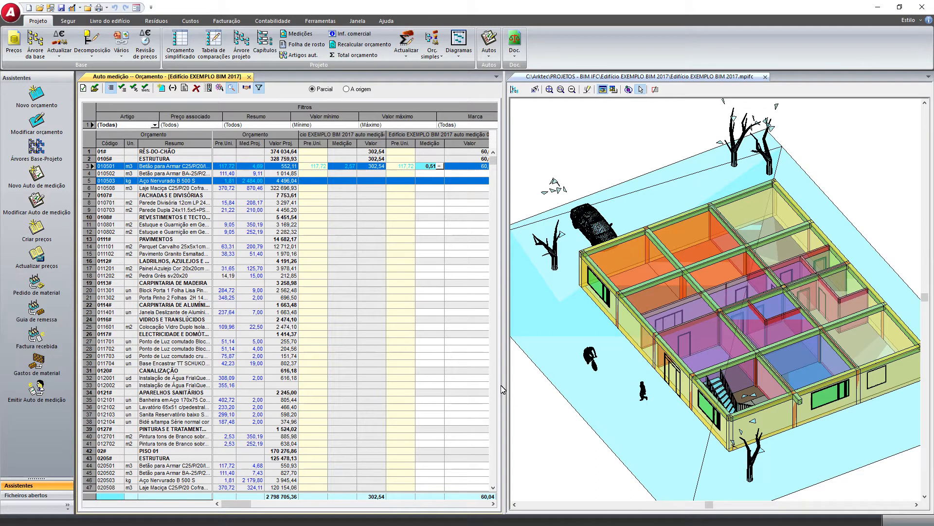
Widen the Auto medição table and review the Diferença, Percentagem and Falta realizar values for article 010501 beside the 3D model.
{"action": "left_click_drag", "start_coordinate": [506, 388], "coordinate": [570, 389]}
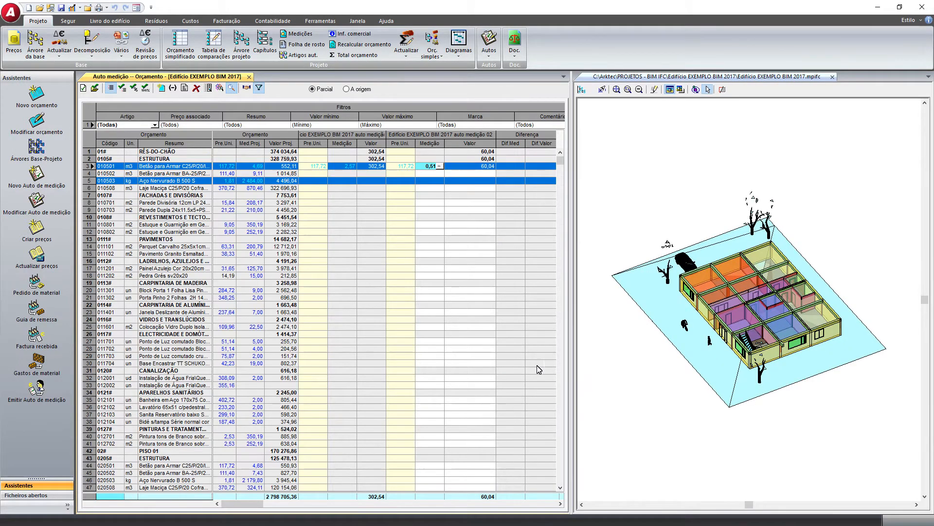
{"action": "left_click_drag", "start_coordinate": [252, 505], "coordinate": [398, 505]}
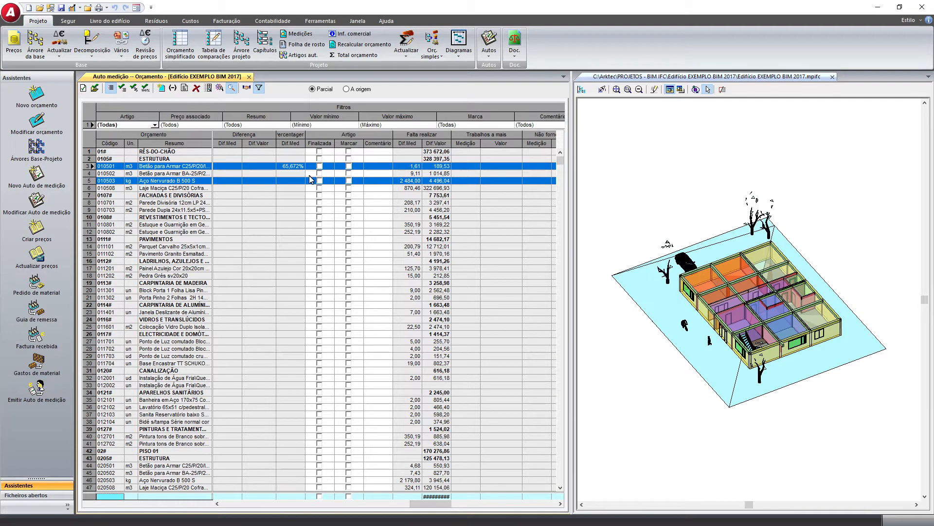
{"action": "left_click_drag", "start_coordinate": [429, 505], "coordinate": [162, 479]}
{"action": "left_click_drag", "start_coordinate": [440, 505], "coordinate": [307, 504]}
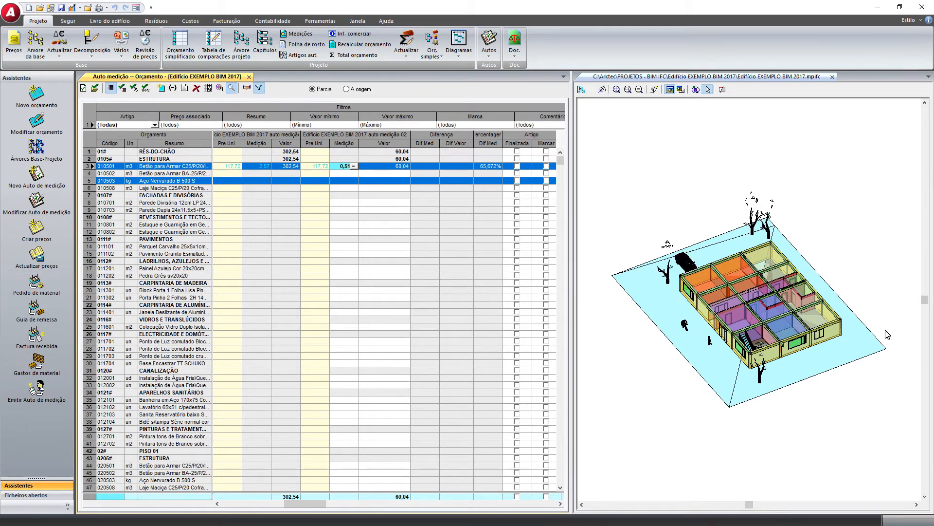
{"action": "scroll", "coordinate": [843, 330], "scroll_direction": "up", "scroll_amount": 3}
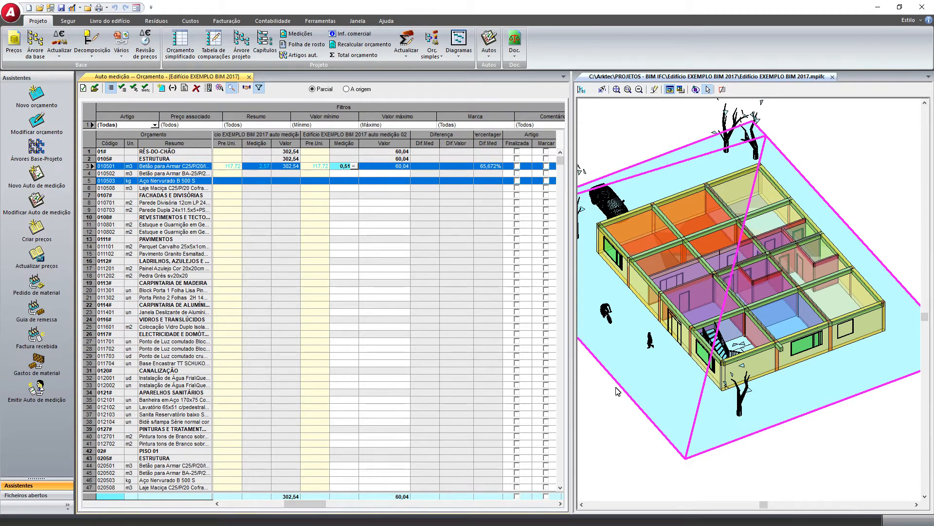
Close the Auto medição table and the Edifício EXEMPLO BIM 2017.mpifc model and open the simplified budget.
{"action": "left_click", "coordinate": [250, 77]}
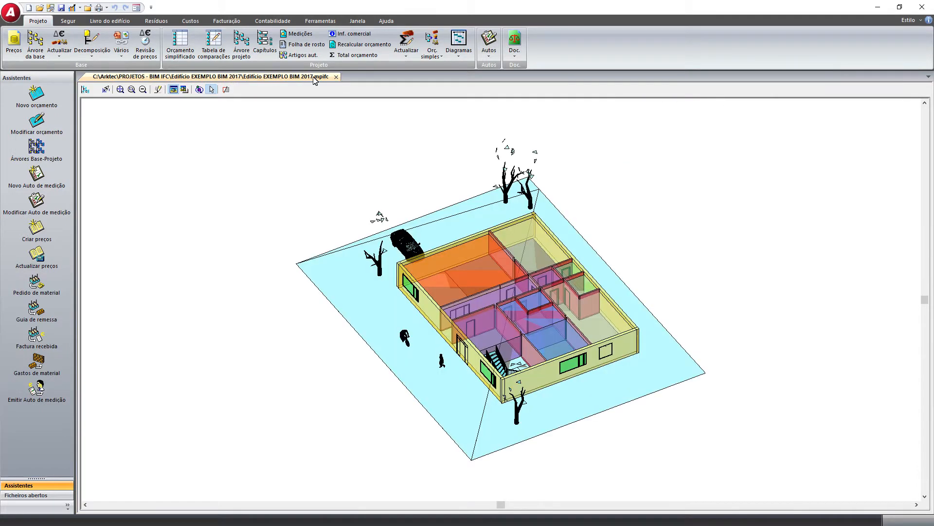
{"action": "left_click", "coordinate": [336, 76]}
{"action": "left_click", "coordinate": [180, 41]}
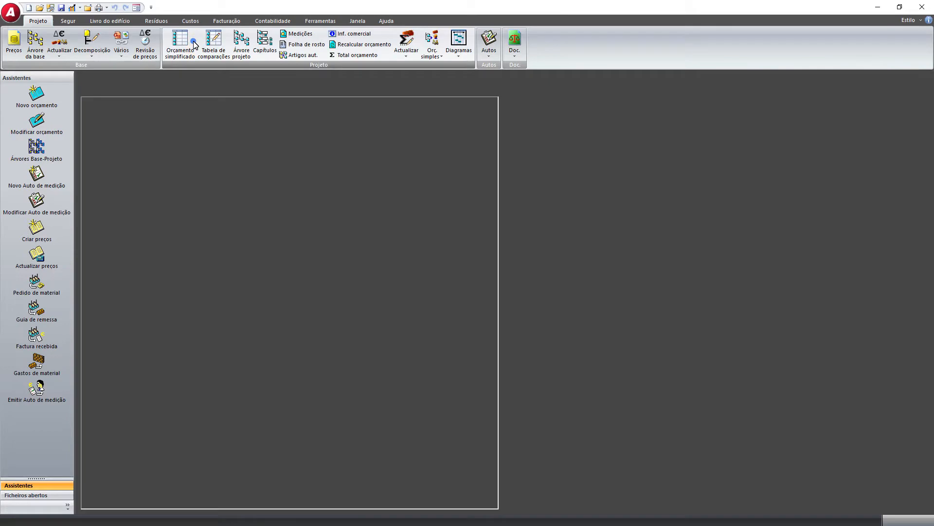
{"action": "key", "text": "alt+Tab"}
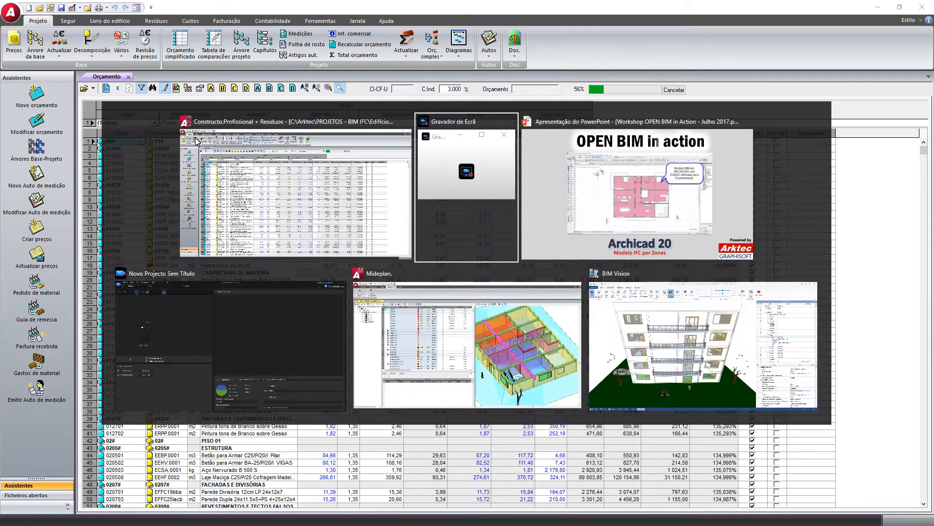
{"action": "key", "text": "alt+Tab"}
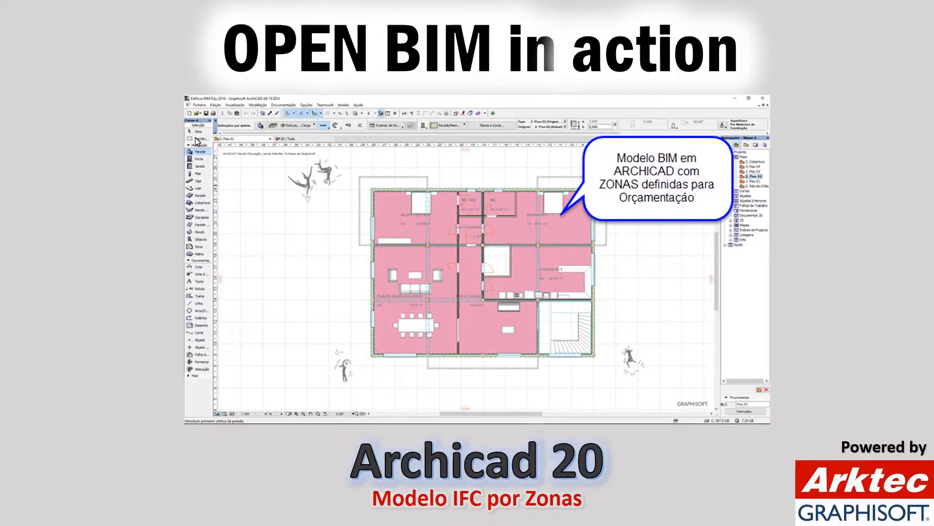
{"action": "left_click", "coordinate": [152, 180]}
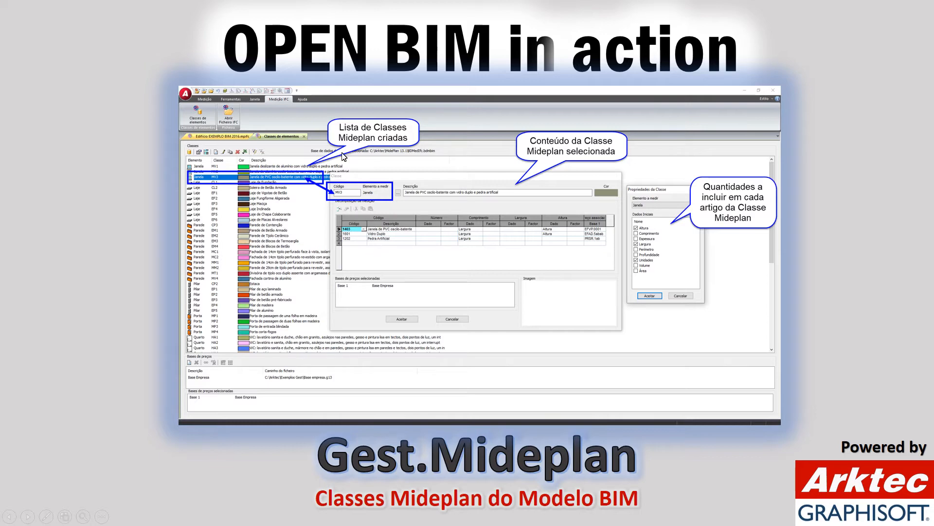
{"action": "left_click", "coordinate": [510, 154]}
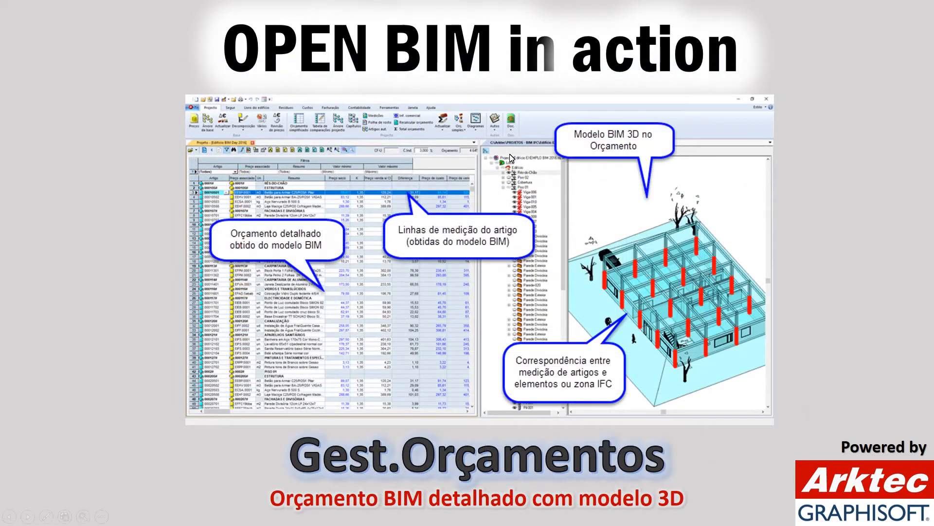
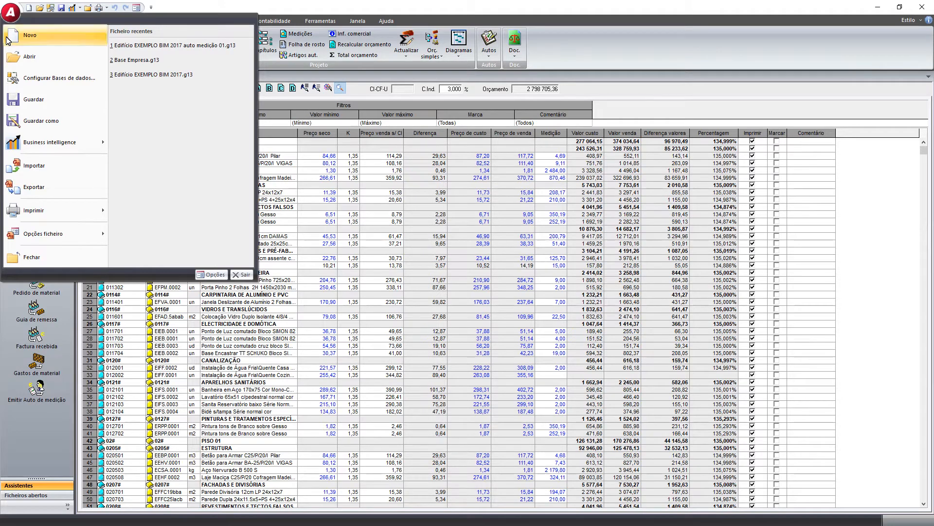
Set the project listing's image print options to highlight the selected BIM elements and also draw only the selected elements.
{"action": "left_click", "coordinate": [61, 212]}
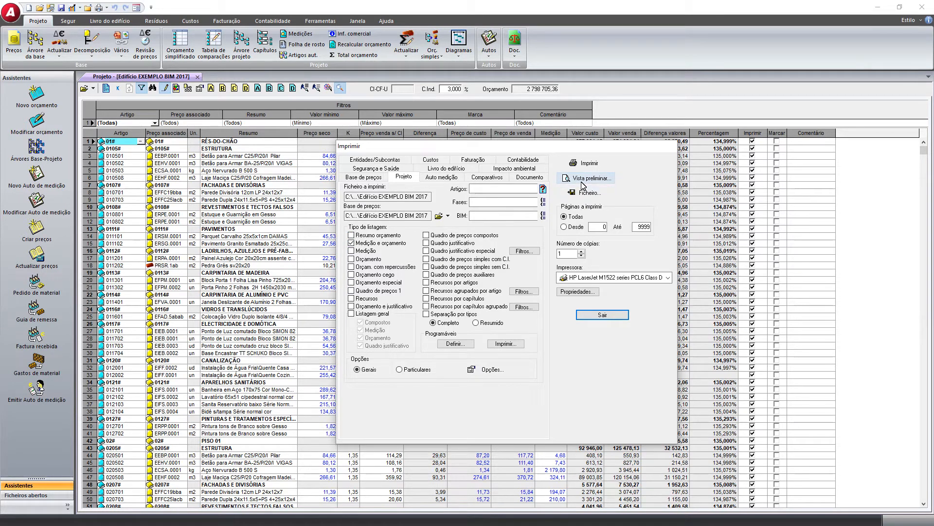
{"action": "left_click", "coordinate": [484, 369]}
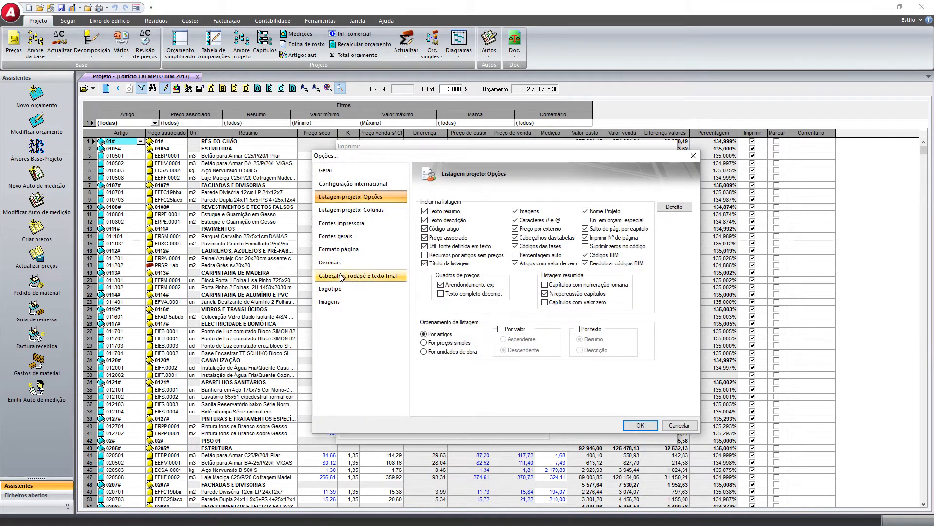
{"action": "left_click", "coordinate": [336, 302]}
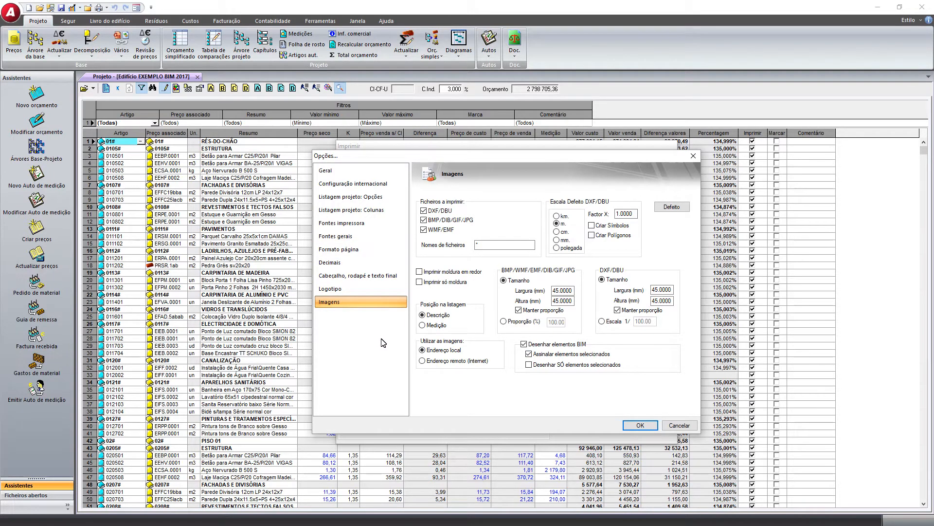
{"action": "left_click", "coordinate": [545, 358]}
{"action": "left_click", "coordinate": [530, 365]}
{"action": "left_click", "coordinate": [530, 355]}
{"action": "left_click", "coordinate": [638, 424]}
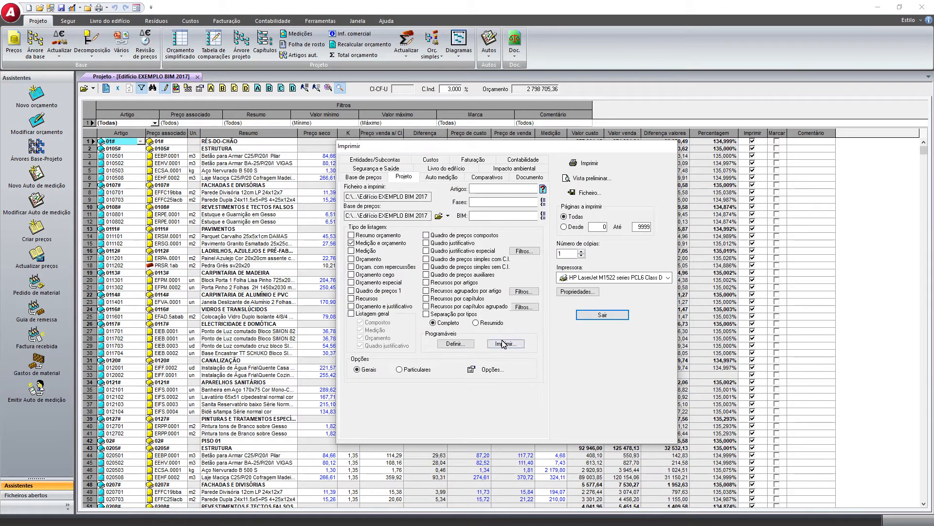
Set the images' position in the listing to Medição and preview the Medição e orçamento listing.
{"action": "left_click", "coordinate": [491, 369]}
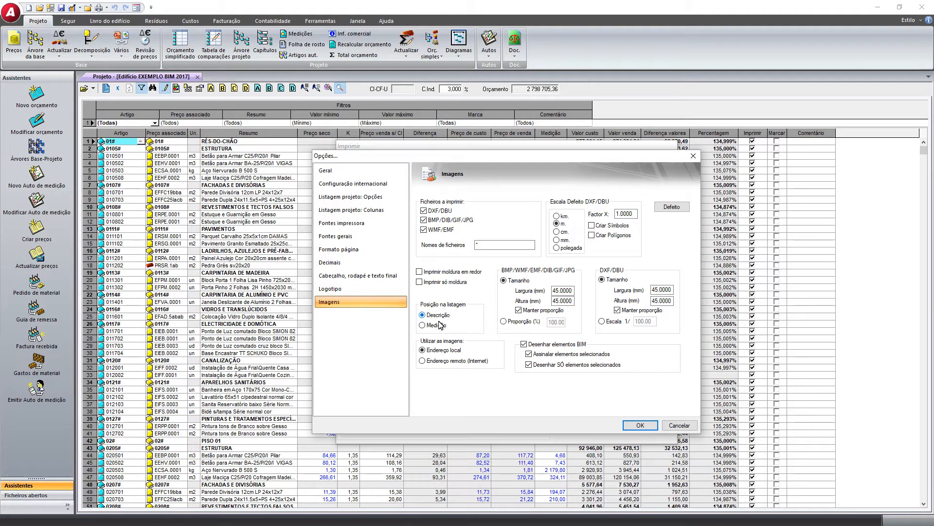
{"action": "left_click", "coordinate": [424, 325]}
{"action": "left_click", "coordinate": [639, 425]}
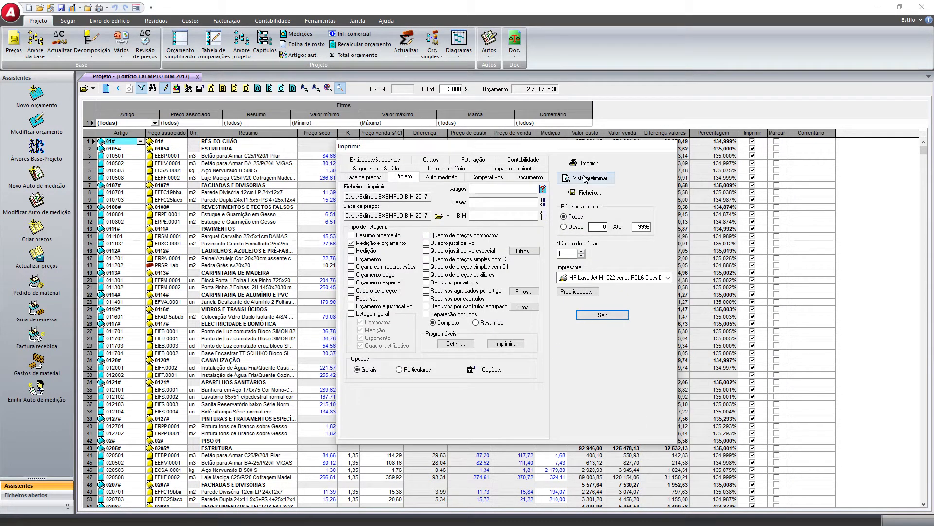
{"action": "left_click", "coordinate": [583, 178]}
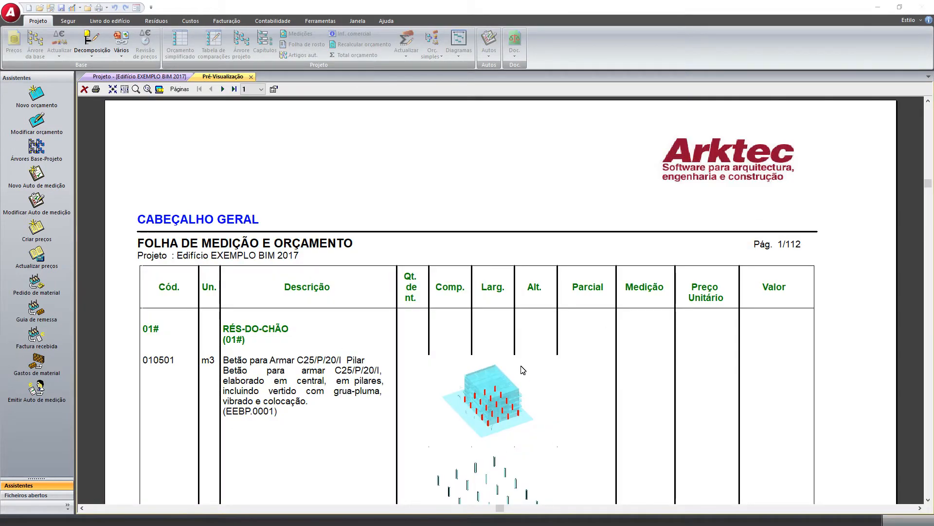
Examine the BIM images and measurement lines of article 010501 on the first page of the print preview.
{"action": "scroll", "coordinate": [520, 370], "scroll_direction": "down", "scroll_amount": 2}
{"action": "scroll", "coordinate": [522, 370], "scroll_direction": "down", "scroll_amount": 1}
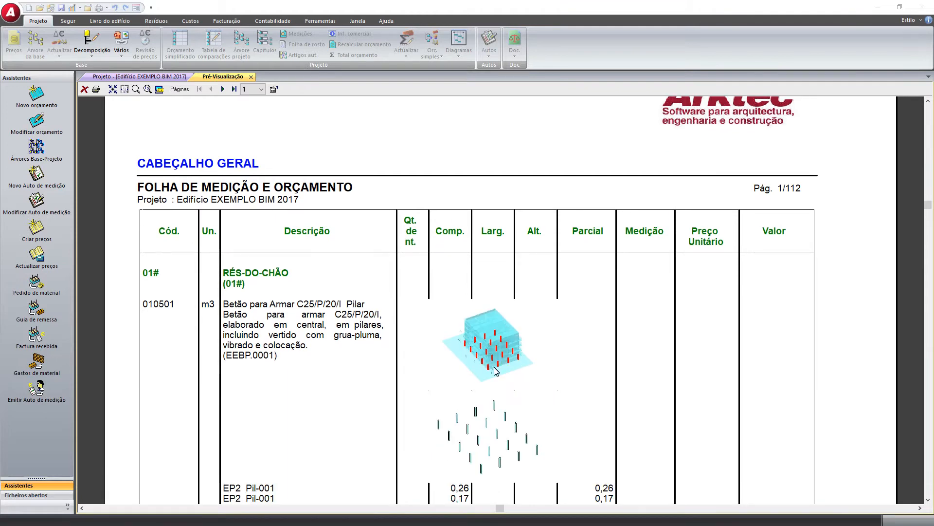
{"action": "scroll", "coordinate": [498, 418], "scroll_direction": "down", "scroll_amount": 1}
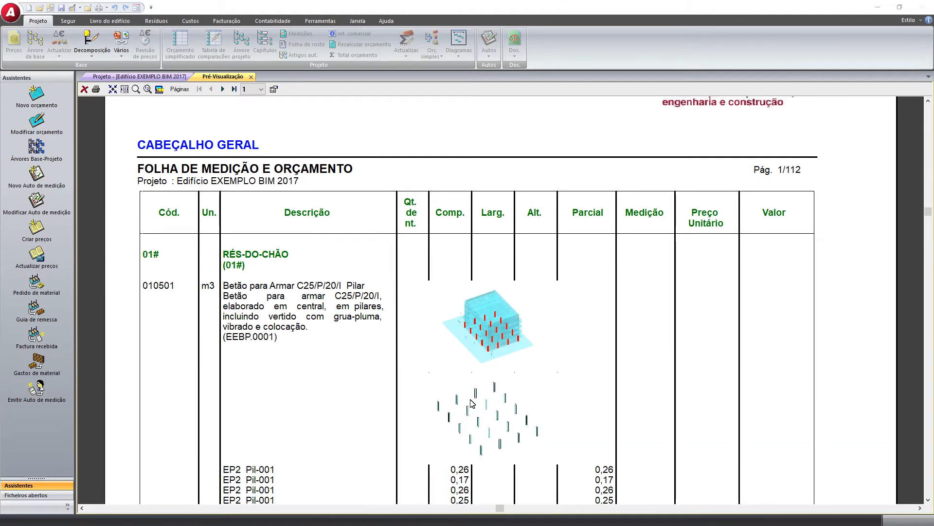
{"action": "scroll", "coordinate": [467, 404], "scroll_direction": "down", "scroll_amount": 2}
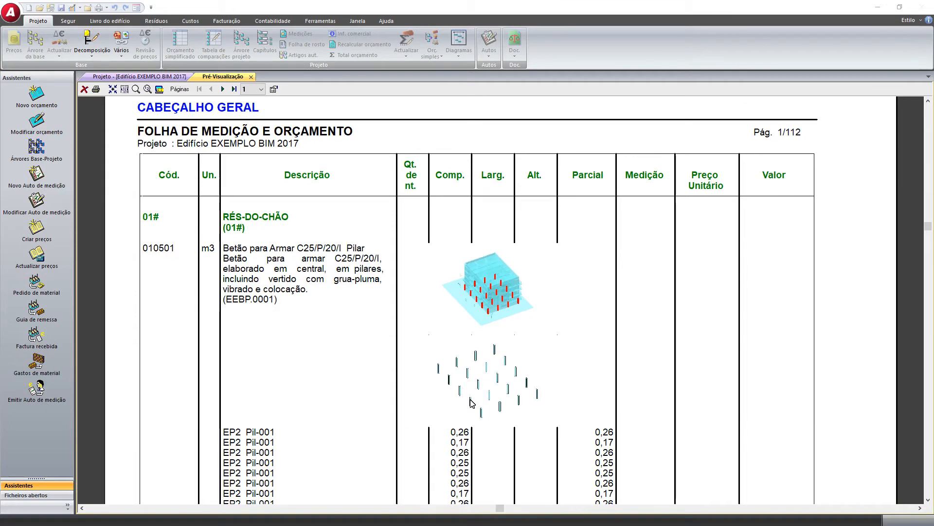
{"action": "scroll", "coordinate": [472, 384], "scroll_direction": "down", "scroll_amount": 2}
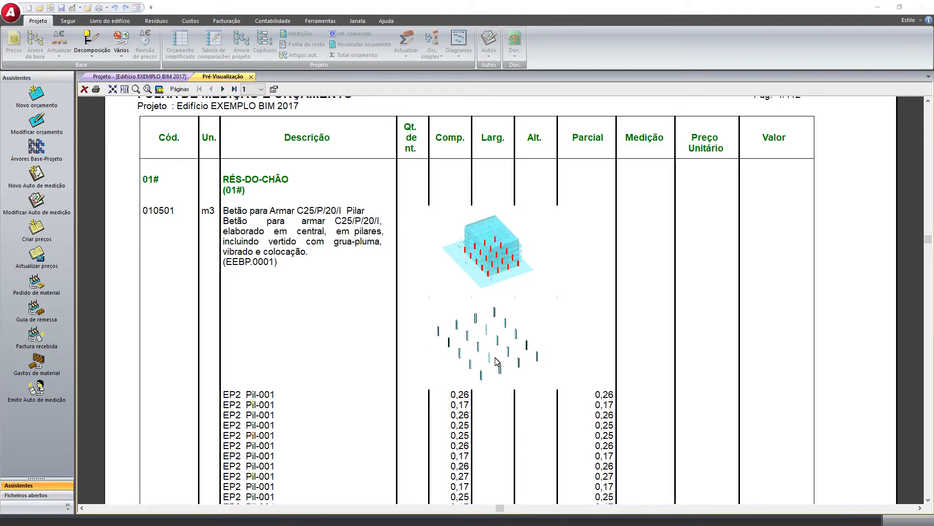
{"action": "scroll", "coordinate": [558, 306], "scroll_direction": "down", "scroll_amount": 3}
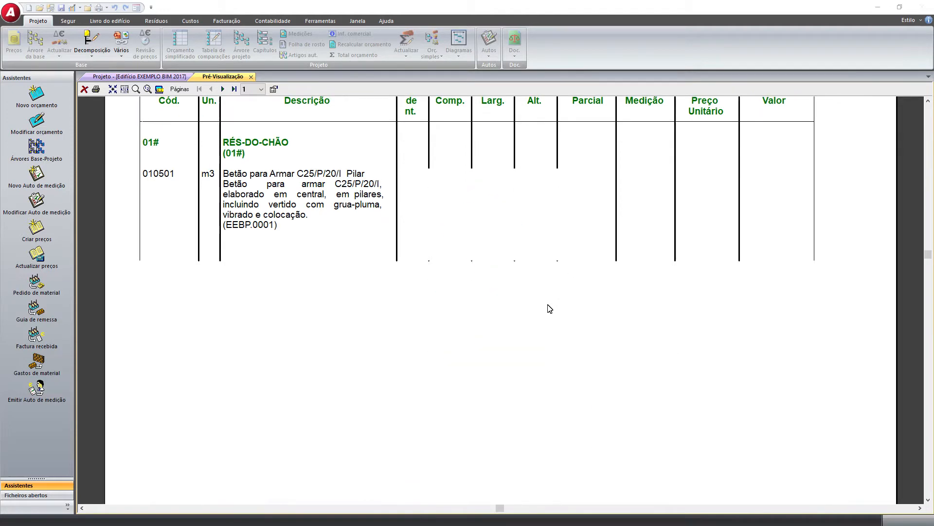
{"action": "scroll", "coordinate": [546, 312], "scroll_direction": "down", "scroll_amount": 3}
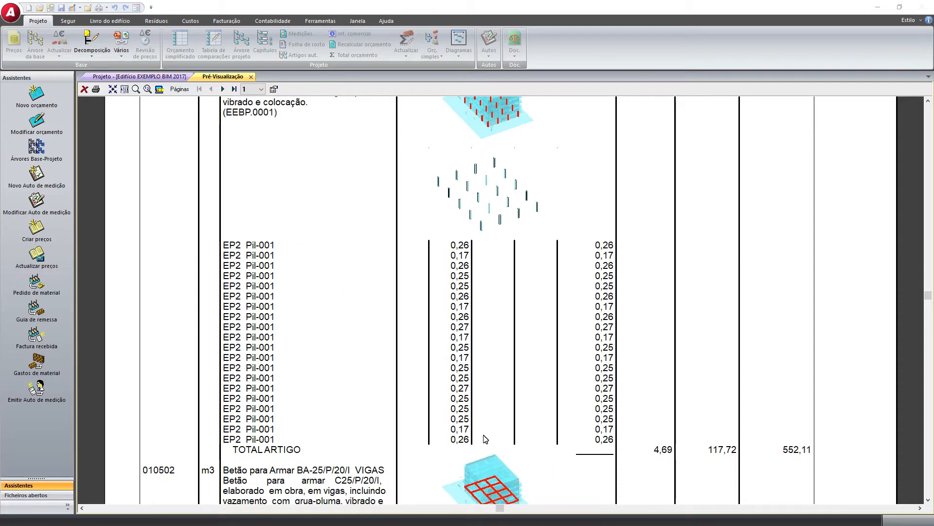
{"action": "scroll", "coordinate": [484, 438], "scroll_direction": "down", "scroll_amount": 1}
{"action": "scroll", "coordinate": [484, 438], "scroll_direction": "down", "scroll_amount": 5}
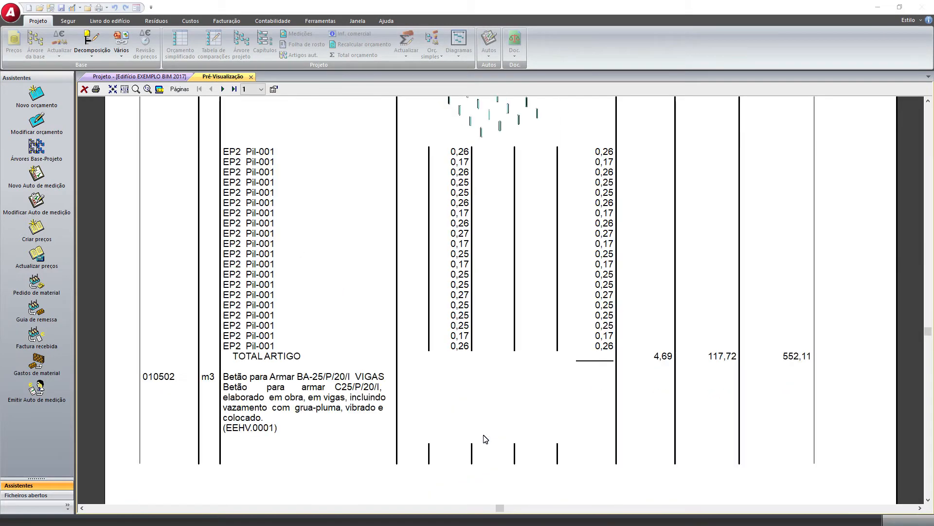
{"action": "scroll", "coordinate": [484, 438], "scroll_direction": "down", "scroll_amount": 4}
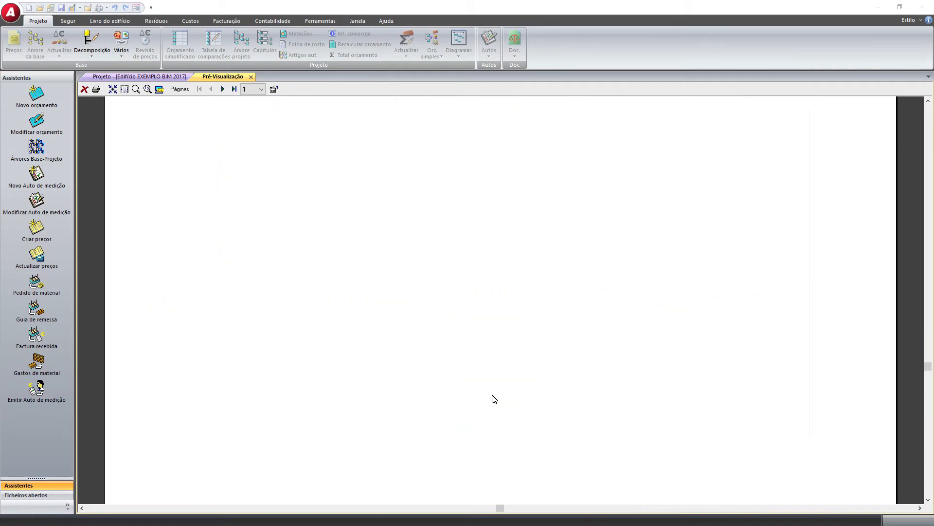
{"action": "scroll", "coordinate": [493, 395], "scroll_direction": "up", "scroll_amount": 8}
{"action": "scroll", "coordinate": [493, 386], "scroll_direction": "up", "scroll_amount": 9}
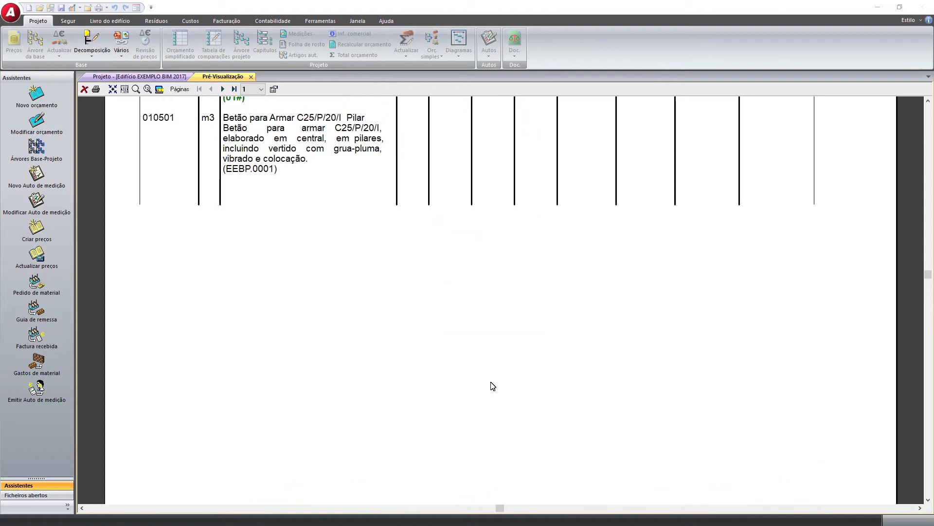
{"action": "scroll", "coordinate": [493, 386], "scroll_direction": "up", "scroll_amount": 3}
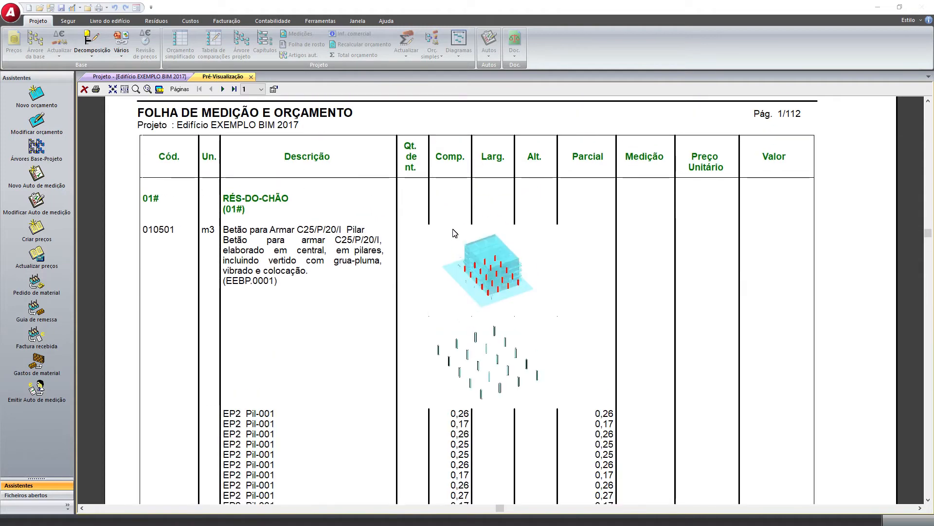
Exclude Código artigo, Caracteres # e @ and Preço associado from the previewed project listing.
{"action": "right_click", "coordinate": [465, 220]}
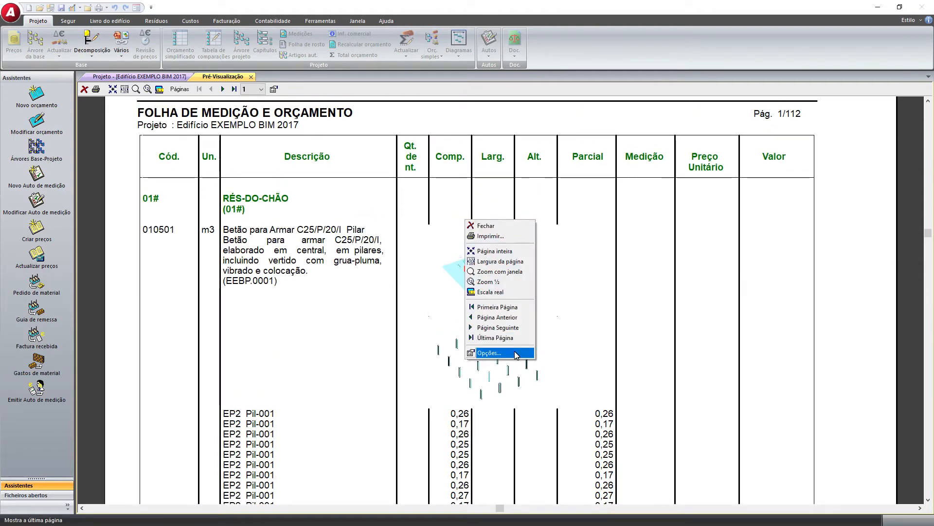
{"action": "left_click", "coordinate": [471, 352]}
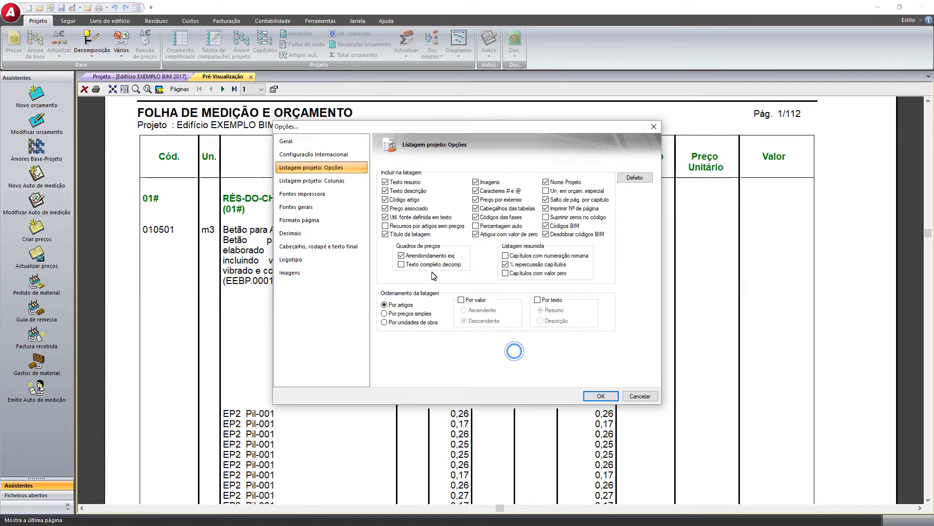
{"action": "left_click", "coordinate": [408, 200]}
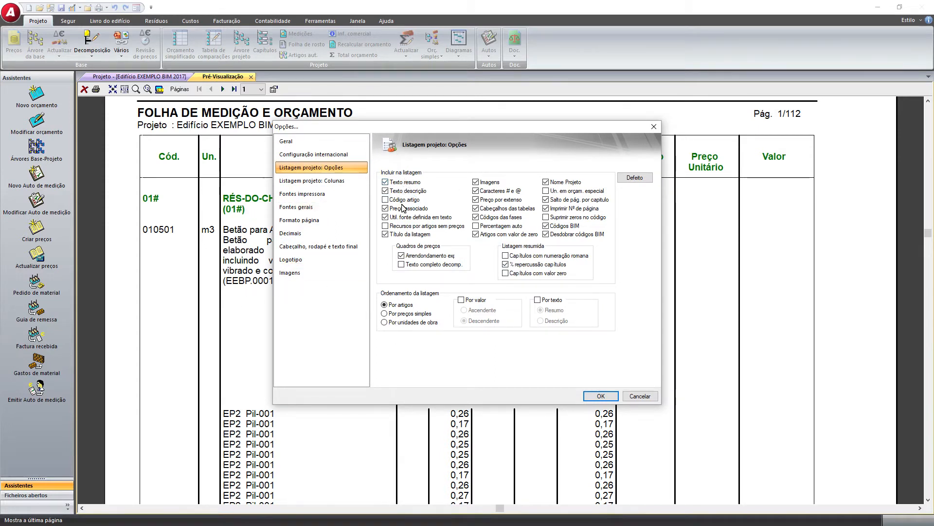
{"action": "left_click", "coordinate": [477, 191]}
{"action": "left_click", "coordinate": [385, 208]}
{"action": "left_click", "coordinate": [601, 396]}
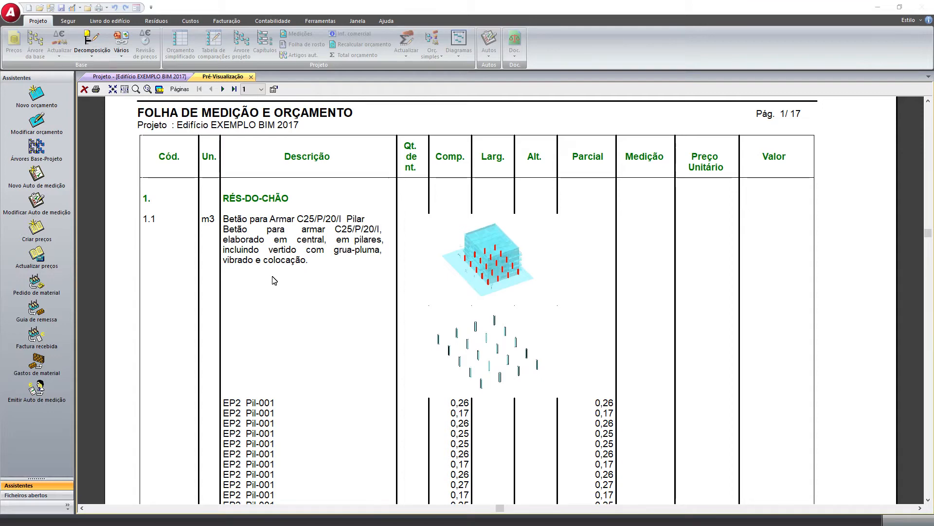
Check the article numbering on the preview's first page, and close the preview and the print dialog.
{"action": "scroll", "coordinate": [274, 281], "scroll_direction": "down", "scroll_amount": 1}
{"action": "scroll", "coordinate": [275, 281], "scroll_direction": "up", "scroll_amount": 2}
{"action": "scroll", "coordinate": [275, 281], "scroll_direction": "up", "scroll_amount": 2}
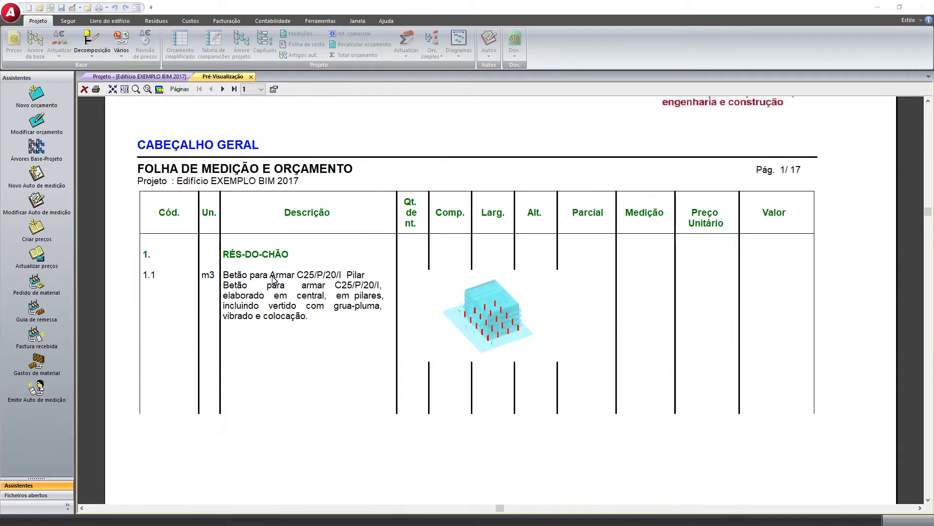
{"action": "left_click", "coordinate": [252, 76]}
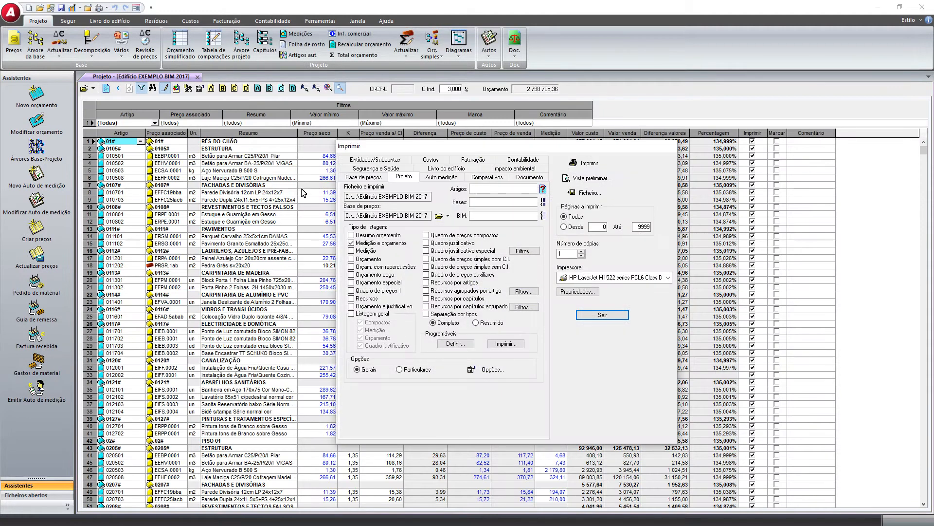
{"action": "left_click", "coordinate": [584, 315]}
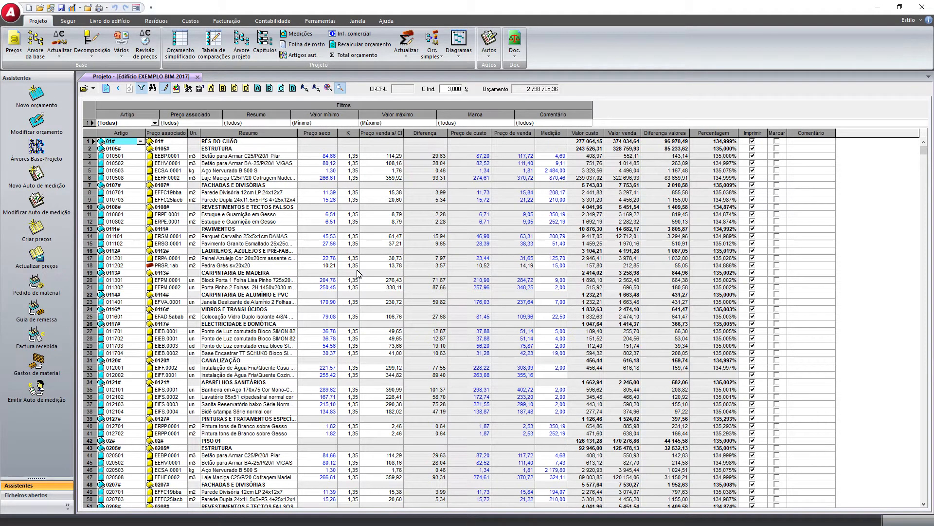
Close the open project and base views, and close the Edifício EXEMPLO BIM 2017 file without saving its changes.
{"action": "left_click", "coordinate": [197, 77]}
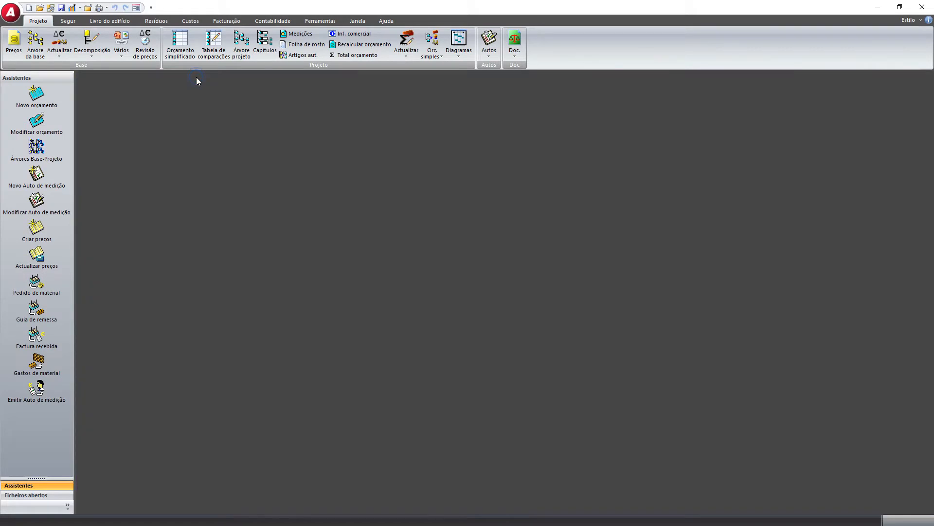
{"action": "left_click", "coordinate": [34, 43]}
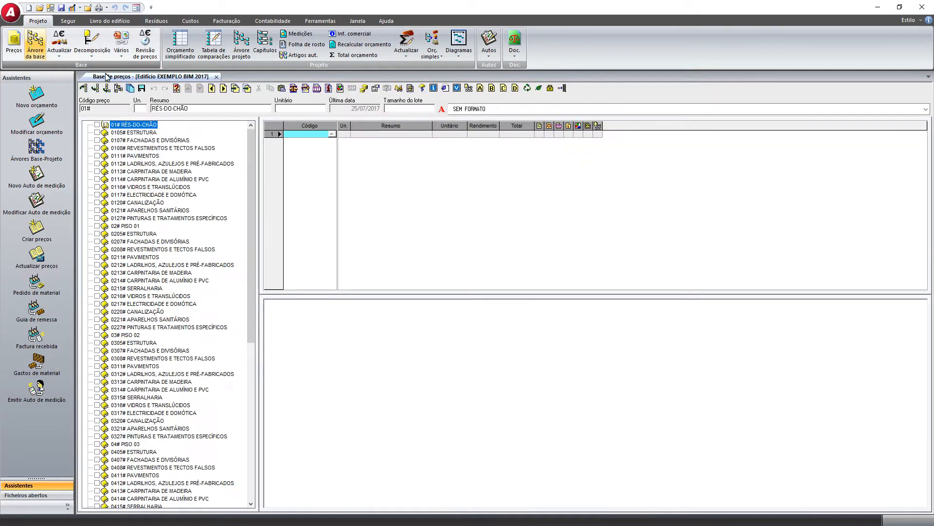
{"action": "left_click", "coordinate": [216, 76]}
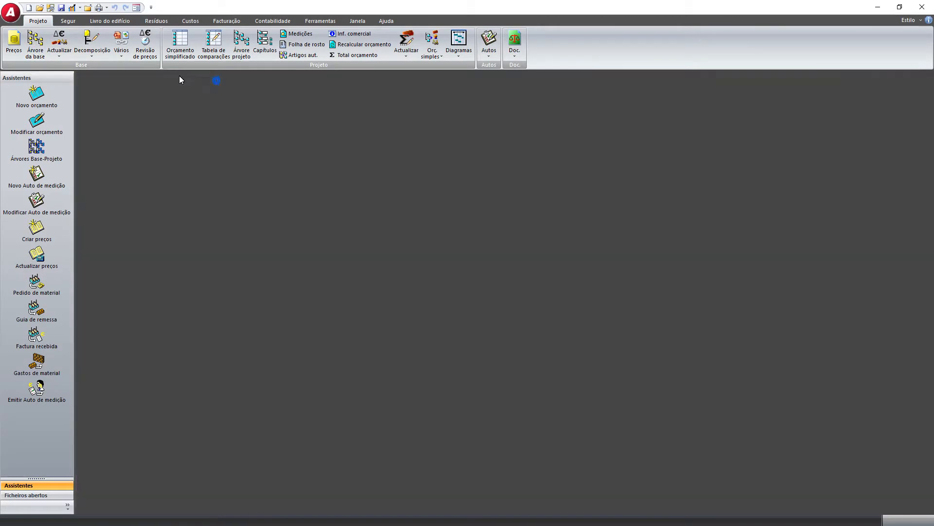
{"action": "left_click", "coordinate": [11, 13]}
{"action": "left_click", "coordinate": [62, 255]}
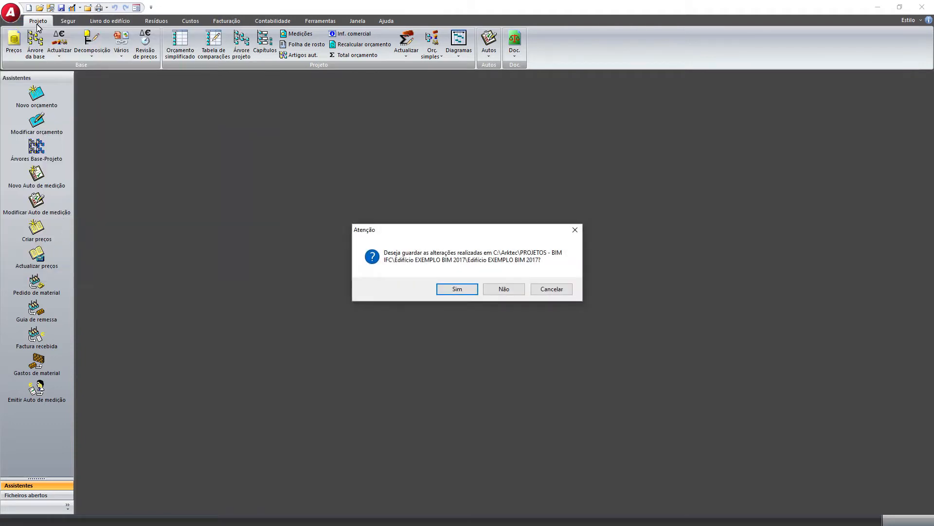
{"action": "left_click", "coordinate": [504, 291]}
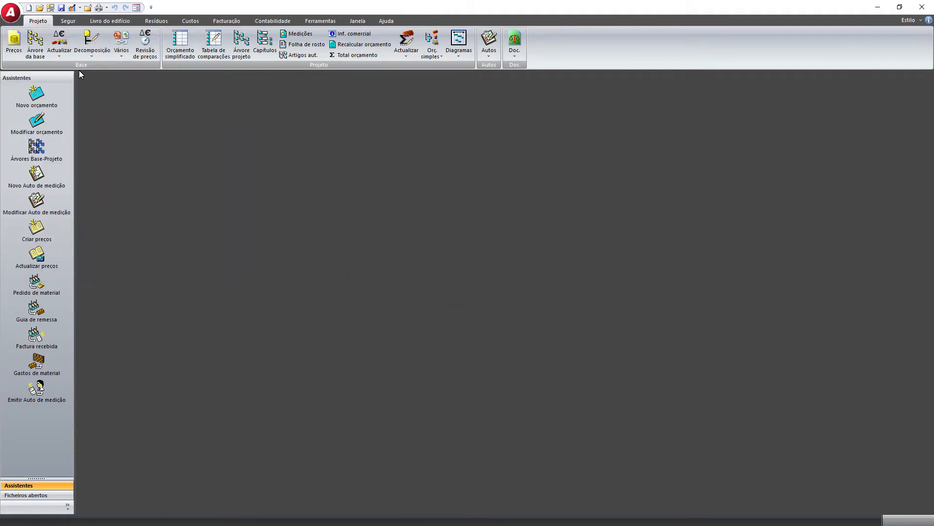
Open the recent file Base Empresa.g13 and display its base price tree.
{"action": "left_click", "coordinate": [19, 10]}
{"action": "left_click", "coordinate": [156, 62]}
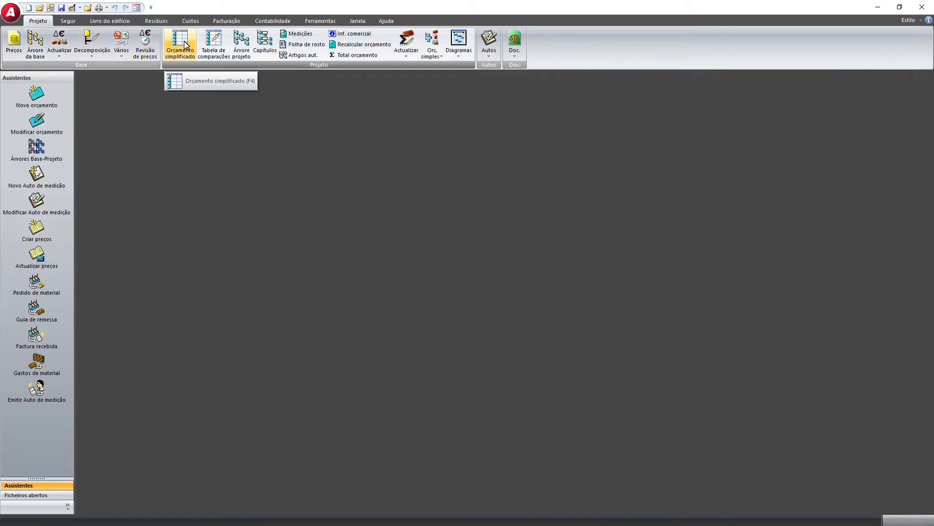
{"action": "left_click", "coordinate": [35, 40]}
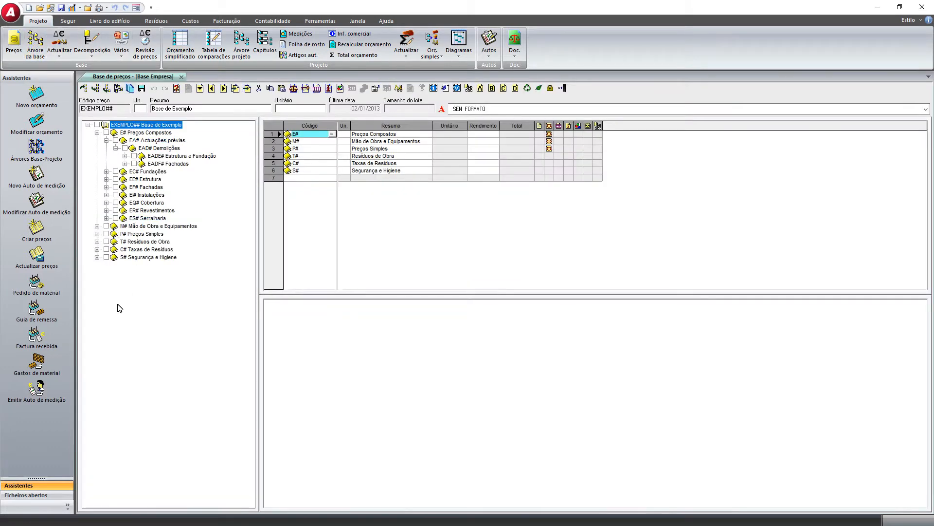
Browse the composite prices down to the EADE# Estrutura e Fundação chapter under EAD# Demolições and list its prices.
{"action": "left_click", "coordinate": [97, 133]}
{"action": "left_click", "coordinate": [97, 133]}
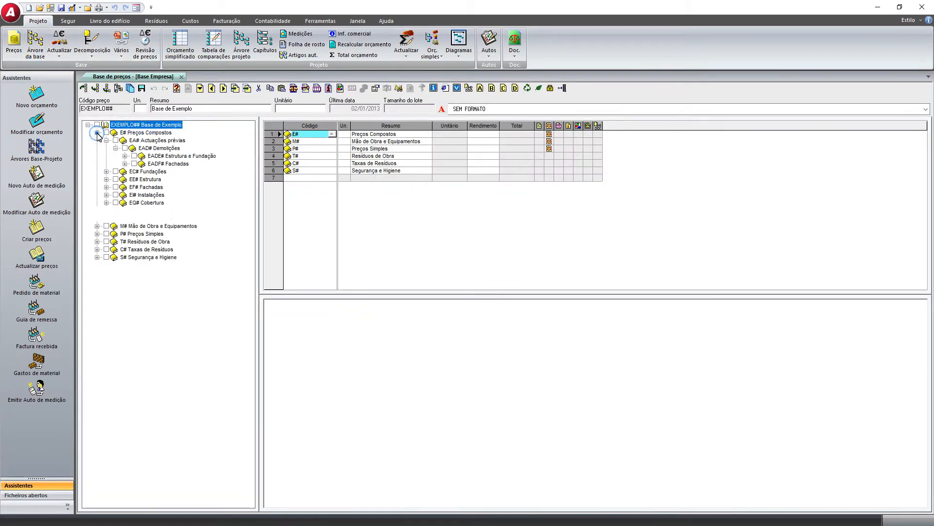
{"action": "left_click", "coordinate": [106, 141]}
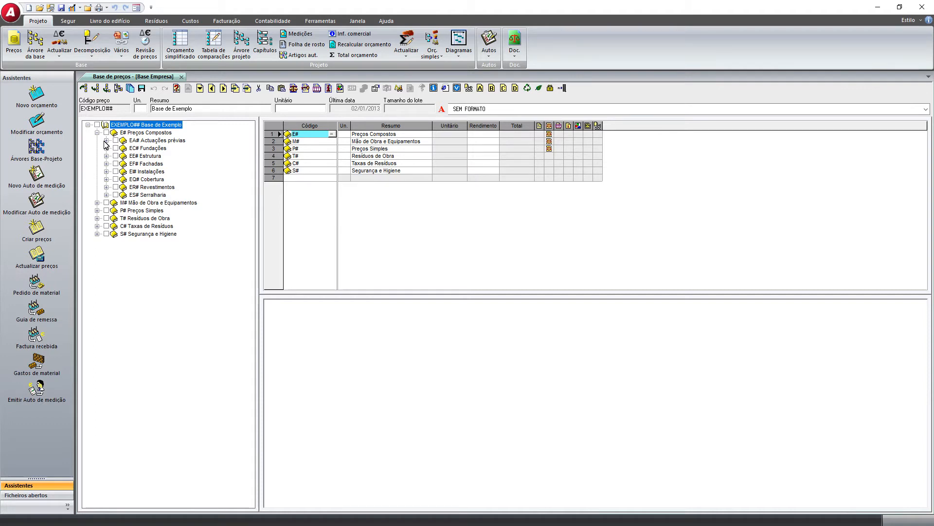
{"action": "left_click", "coordinate": [106, 141]}
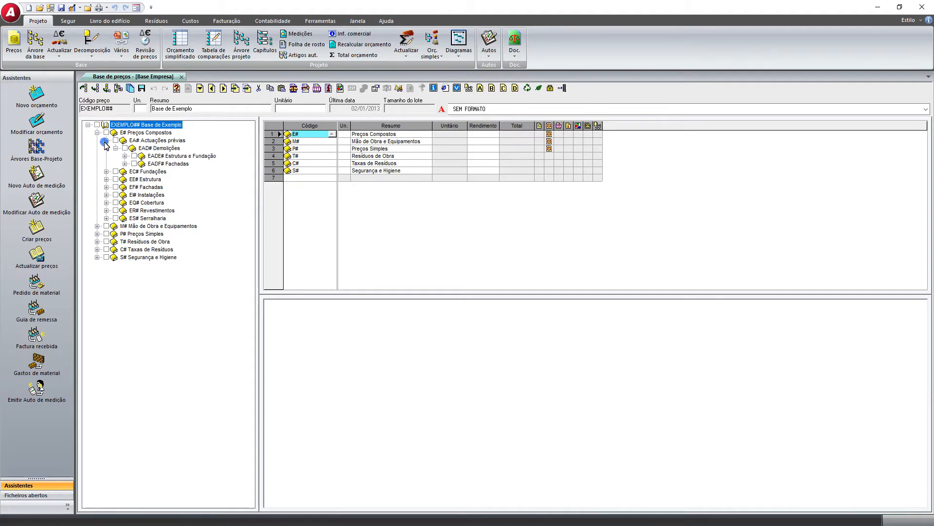
{"action": "left_click", "coordinate": [146, 156]}
{"action": "left_click", "coordinate": [124, 156]}
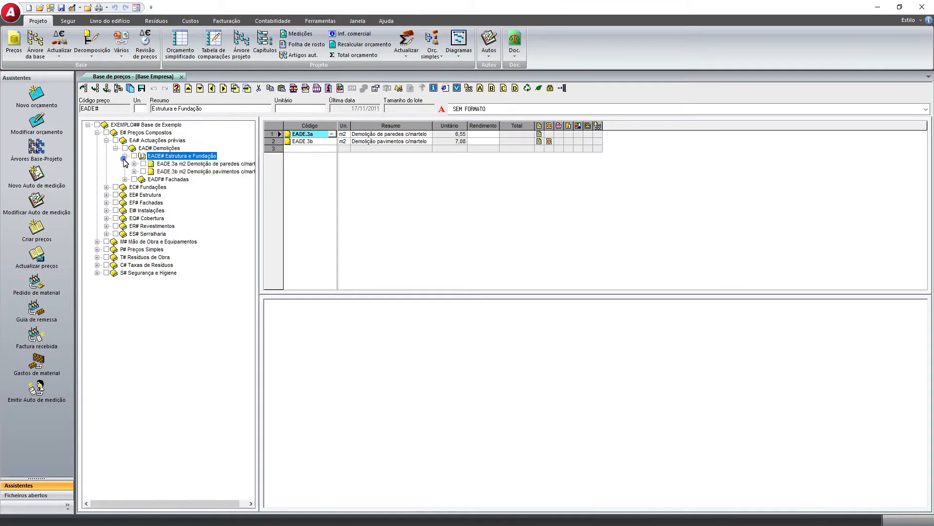
Select price EADE.3a for wall demolition, show its waste table, and enlarge the tables' area above the description.
{"action": "left_click", "coordinate": [171, 164]}
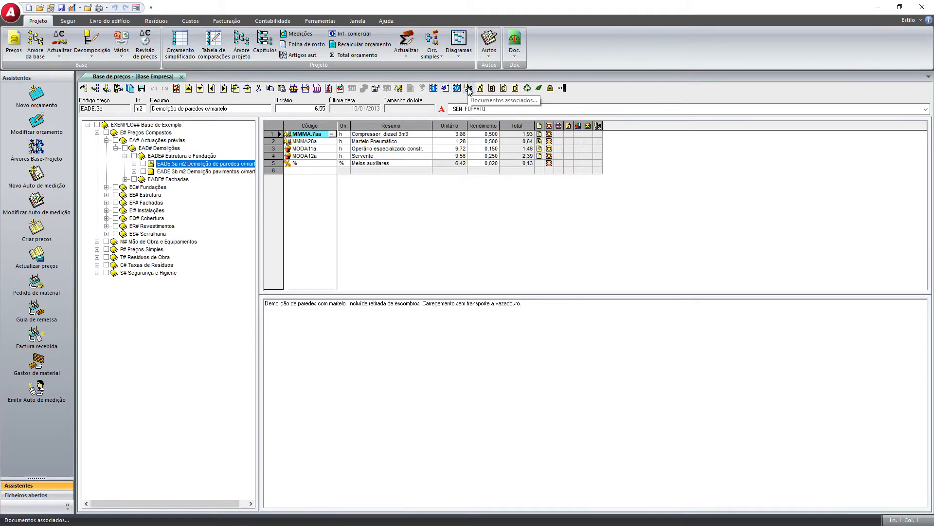
{"action": "left_click", "coordinate": [527, 88]}
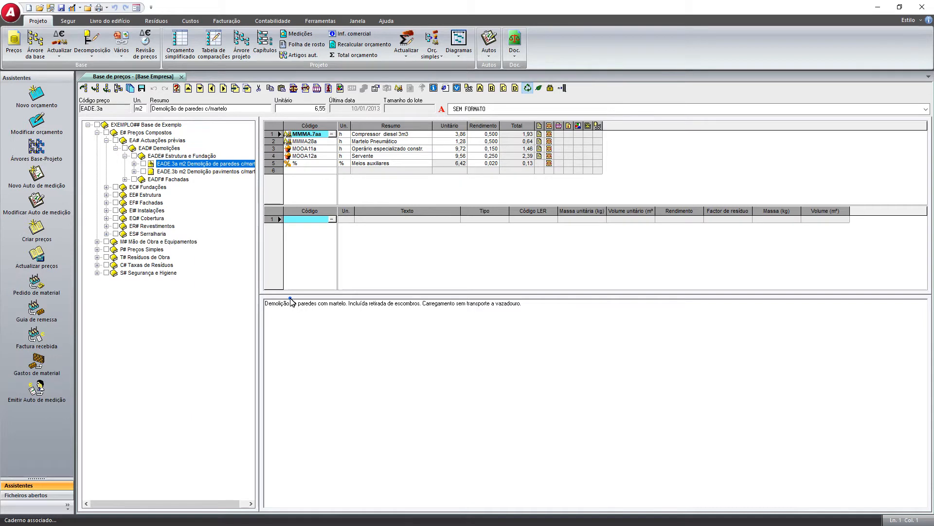
{"action": "left_click_drag", "start_coordinate": [291, 299], "coordinate": [292, 319]}
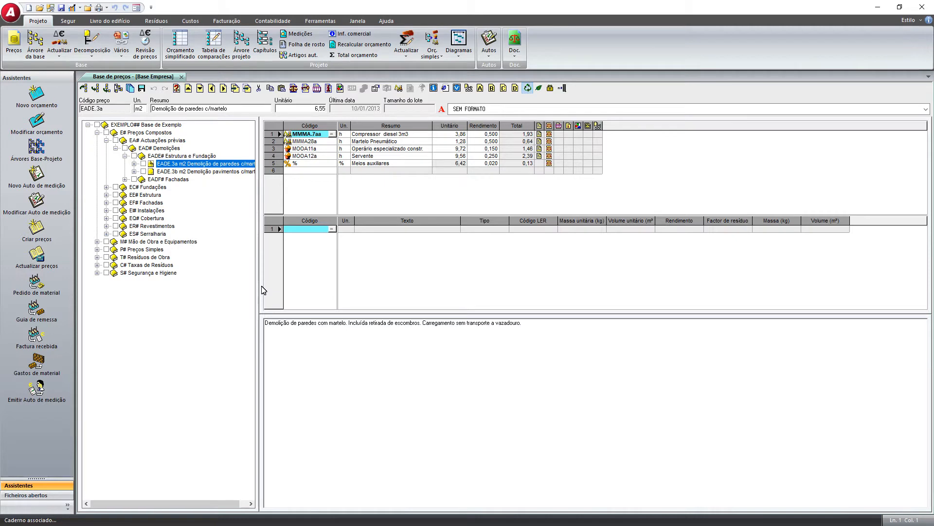
Close the price tree and the Base Empresa file, and bring up the dialog for opening a file.
{"action": "left_click", "coordinate": [182, 77]}
{"action": "left_click", "coordinate": [10, 12]}
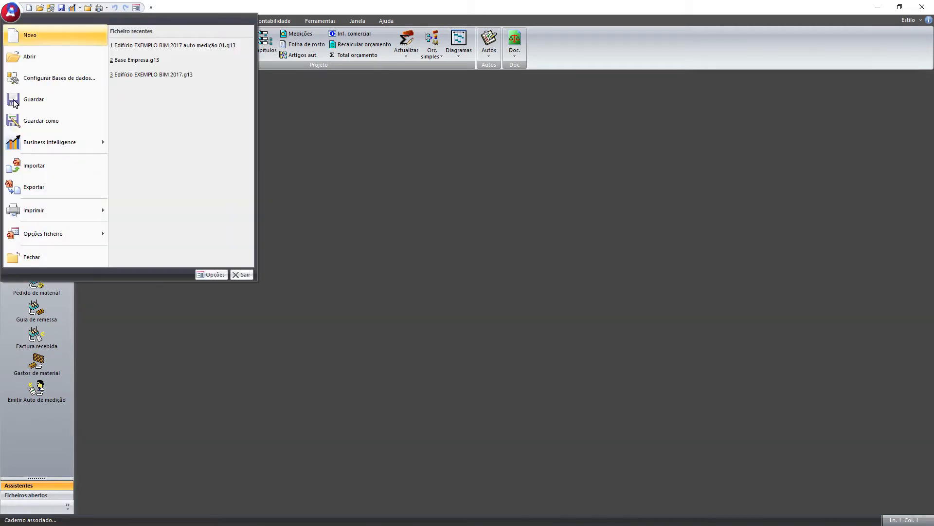
{"action": "left_click", "coordinate": [42, 258]}
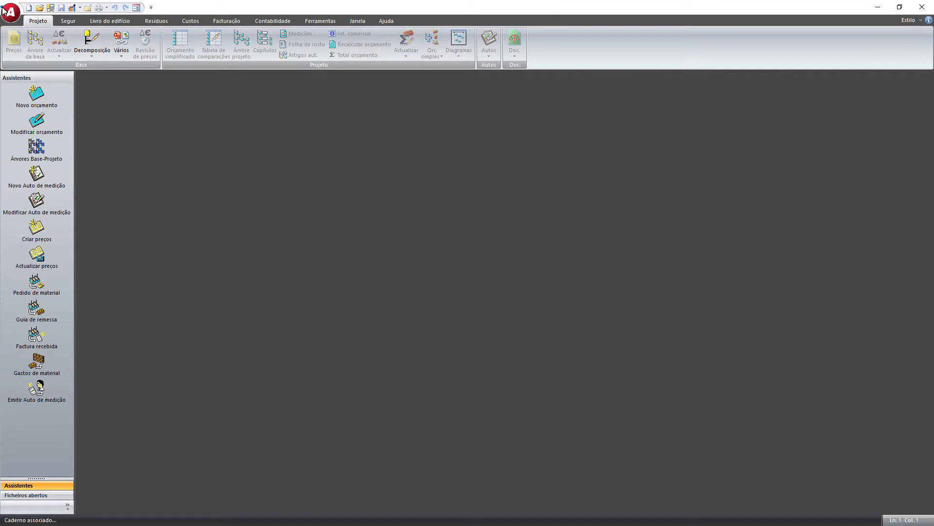
{"action": "left_click", "coordinate": [11, 12]}
{"action": "left_click", "coordinate": [30, 57]}
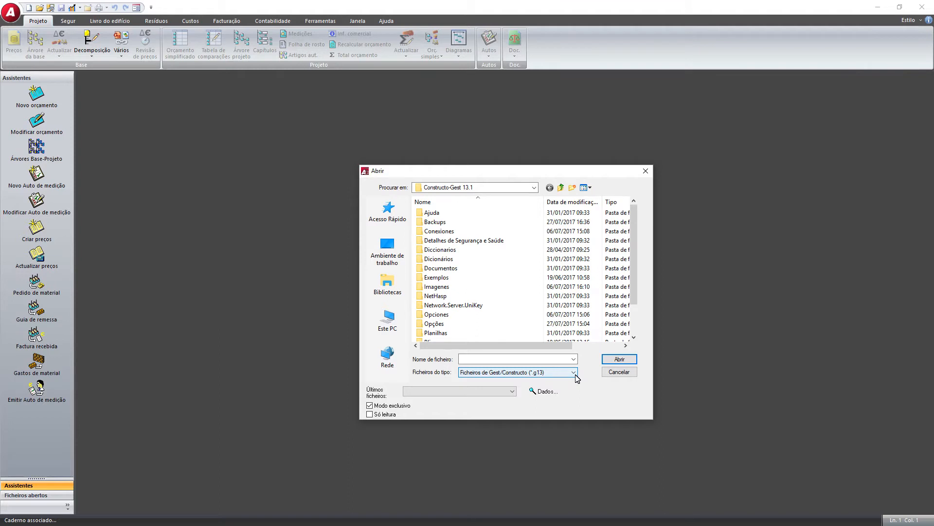
{"action": "double_click", "coordinate": [429, 277]}
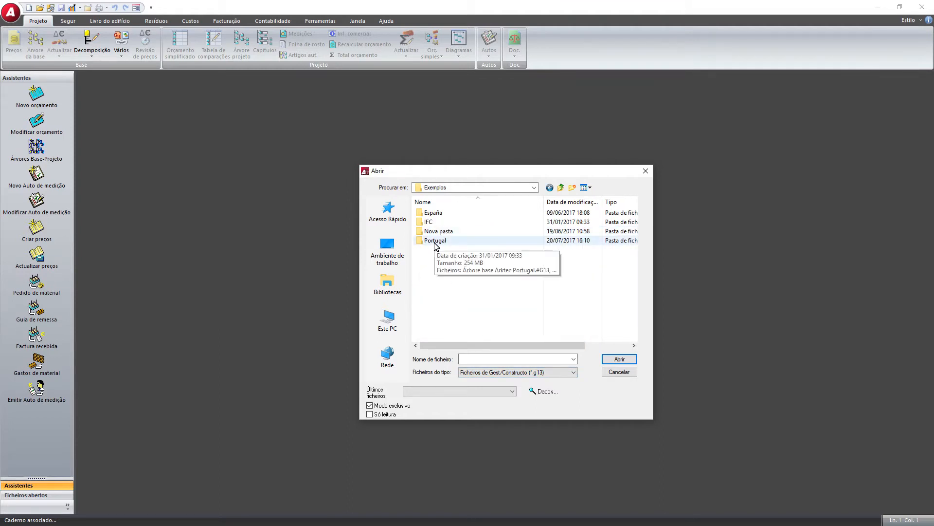
{"action": "left_click", "coordinate": [561, 188]}
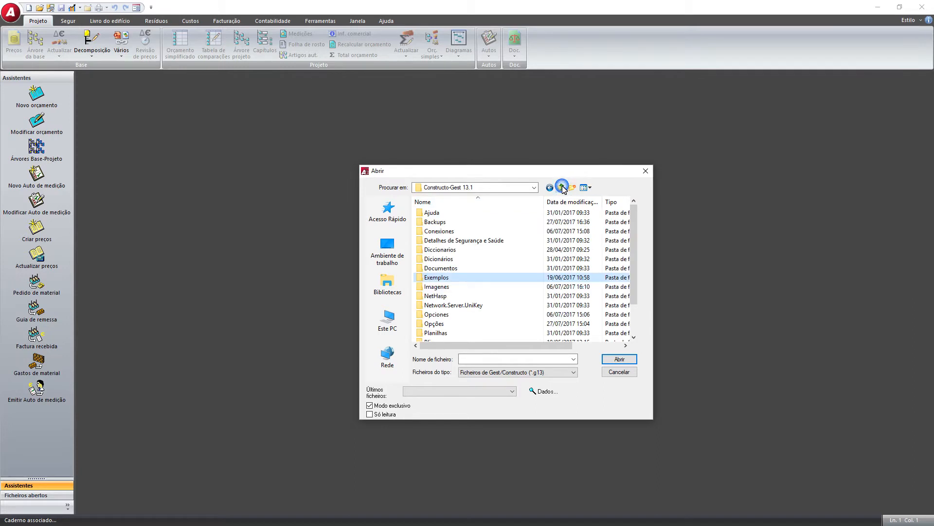
{"action": "scroll", "coordinate": [530, 277], "scroll_direction": "down", "scroll_amount": 2}
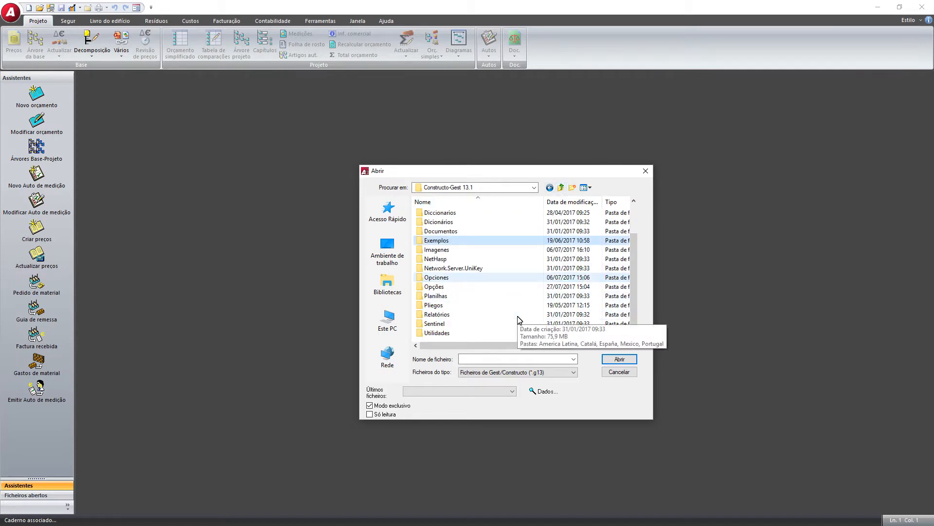
{"action": "scroll", "coordinate": [519, 320], "scroll_direction": "up", "scroll_amount": 2}
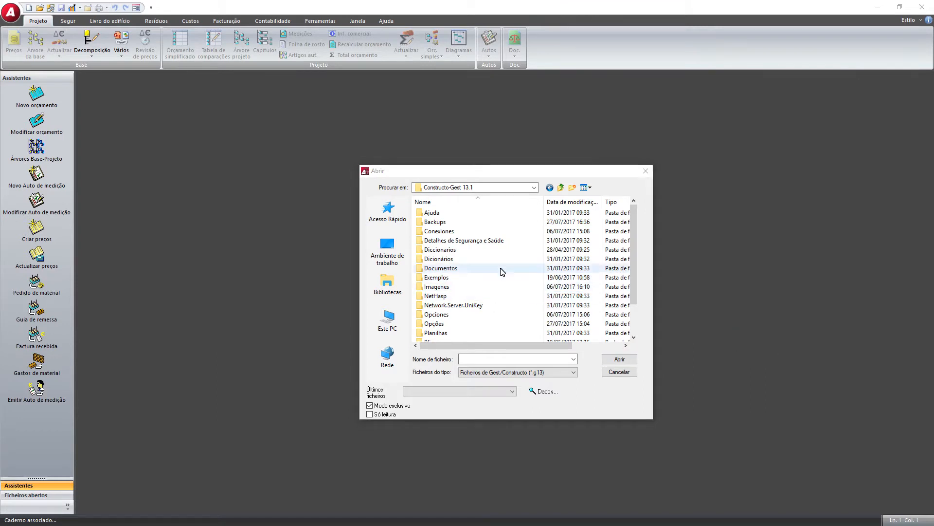
Open Sinapi (2017-04).g13 from the Base de Dados SINAPI folder in Arktec and display its base price tree.
{"action": "left_click", "coordinate": [562, 189]}
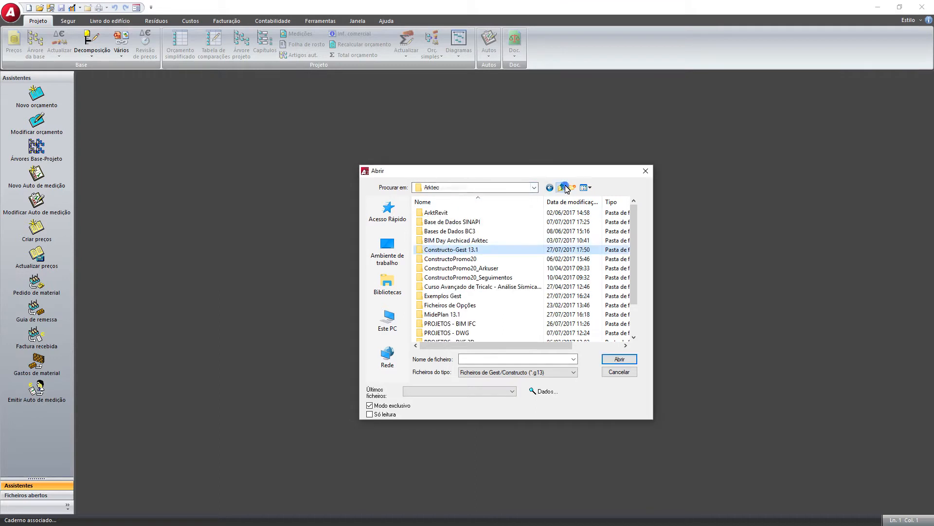
{"action": "double_click", "coordinate": [465, 226]}
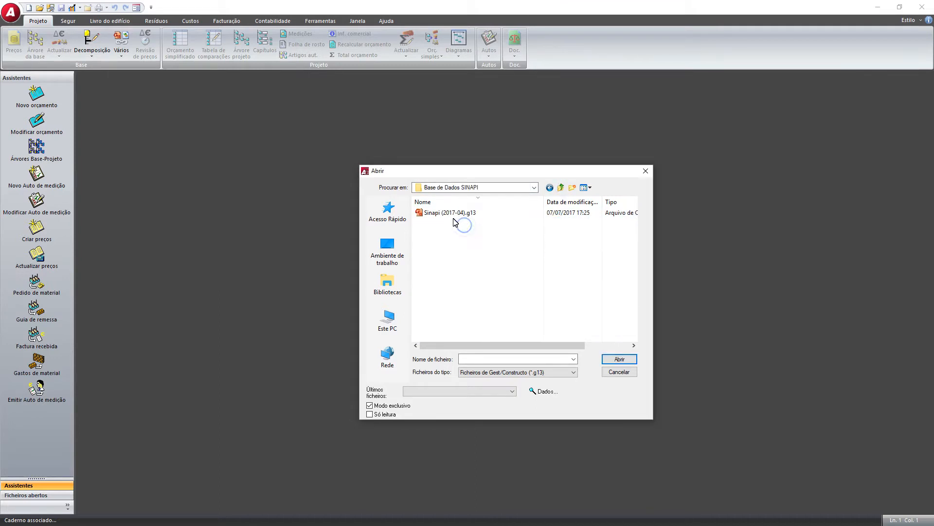
{"action": "left_click", "coordinate": [450, 214]}
{"action": "left_click", "coordinate": [622, 359]}
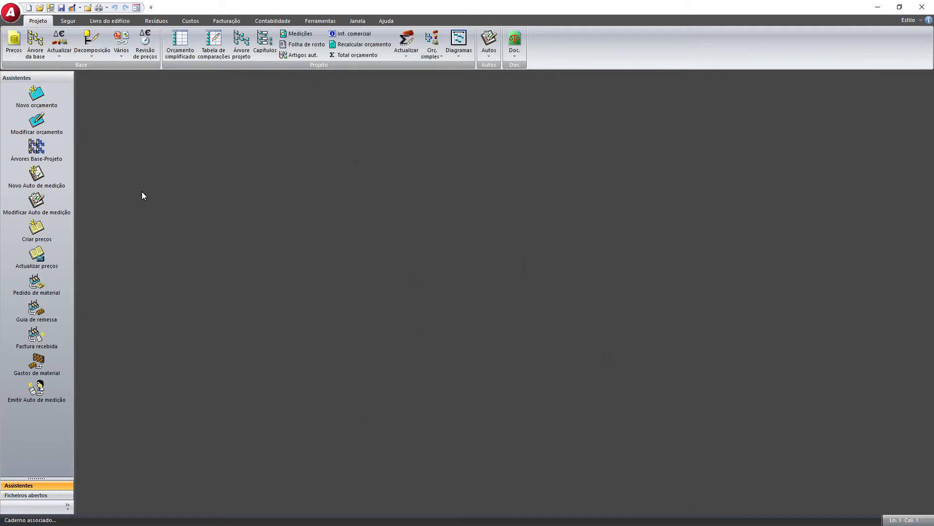
{"action": "left_click", "coordinate": [36, 43]}
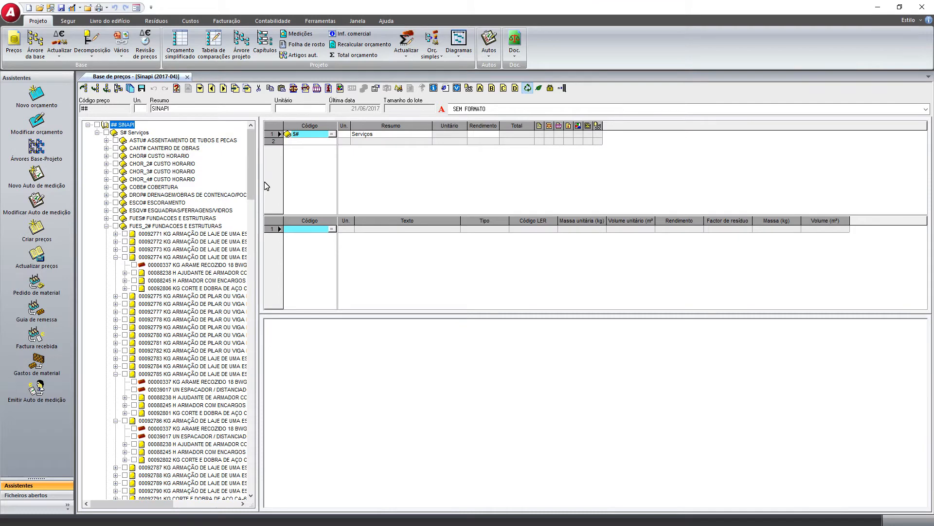
Review the components of slab reinforcement item 00092771 and helper item 00088238, widening the tree and the summary column.
{"action": "left_click_drag", "start_coordinate": [259, 187], "coordinate": [389, 204]}
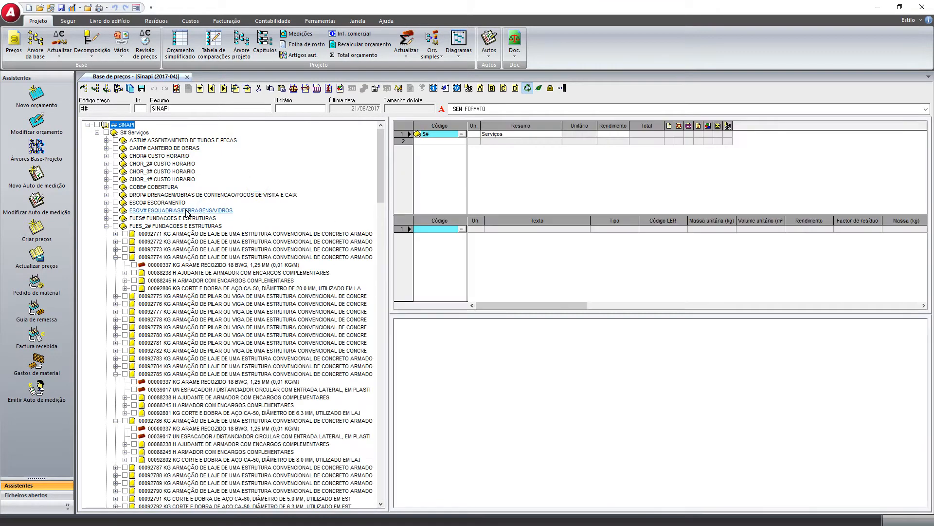
{"action": "left_click", "coordinate": [222, 234]}
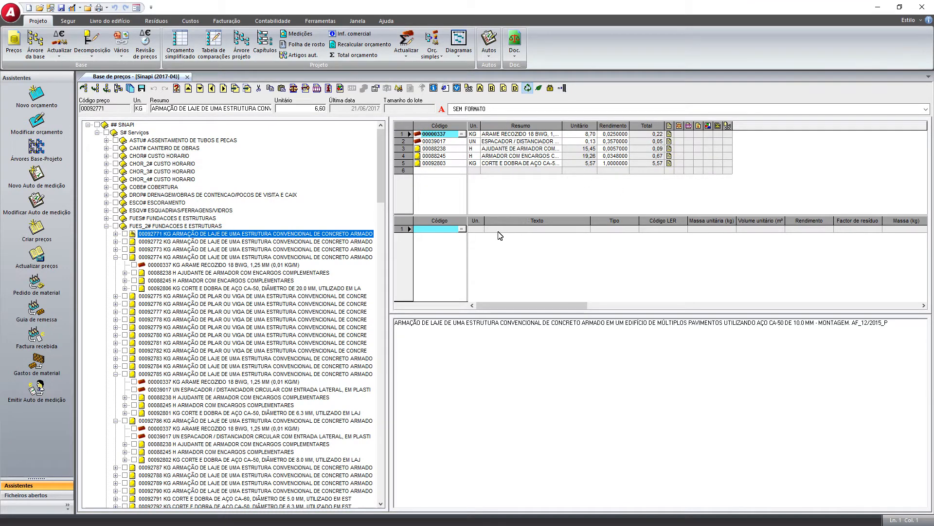
{"action": "left_click", "coordinate": [116, 234]}
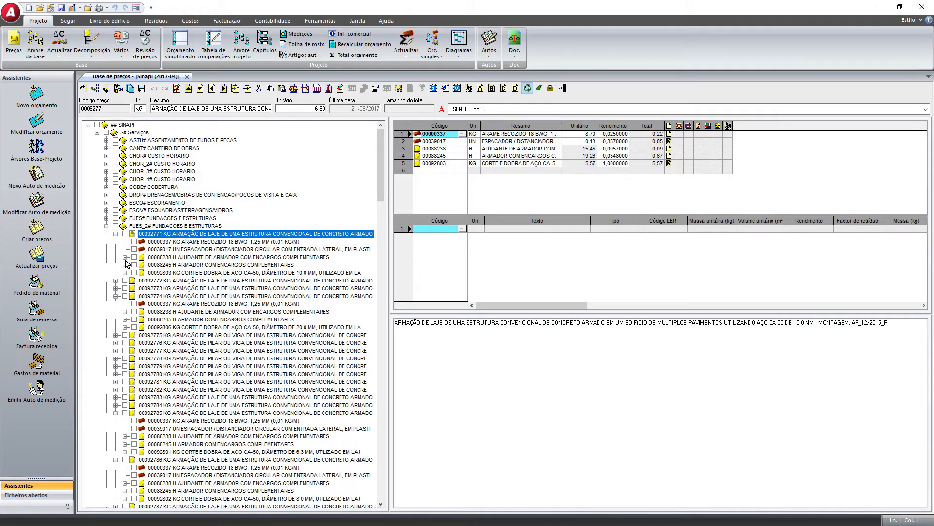
{"action": "left_click", "coordinate": [125, 257]}
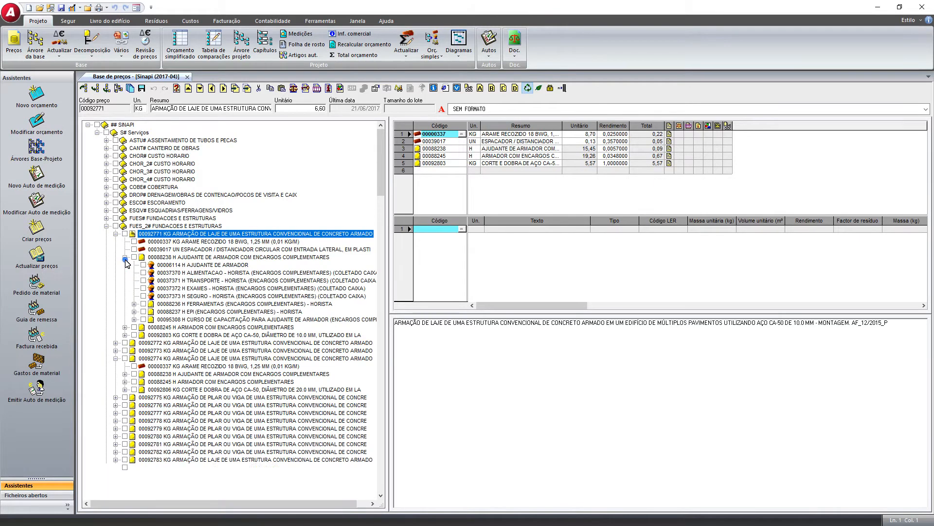
{"action": "left_click", "coordinate": [171, 257]}
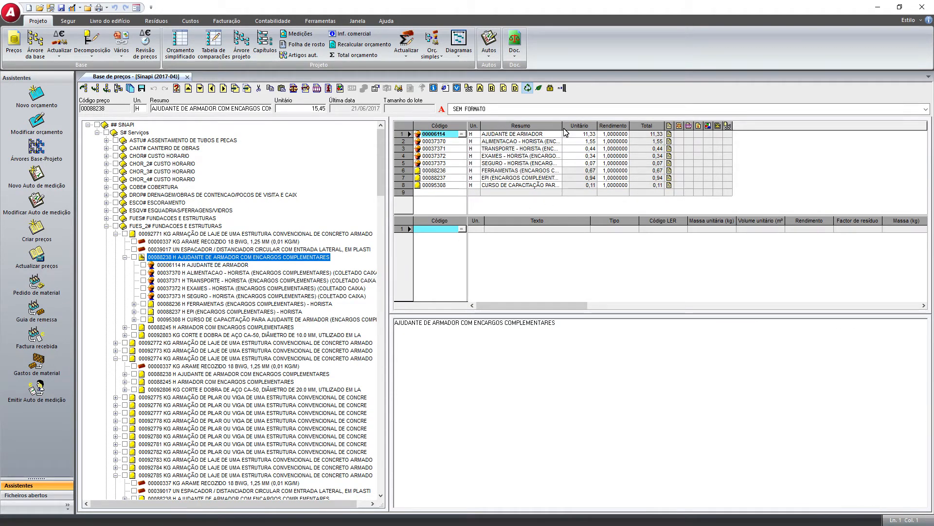
{"action": "left_click_drag", "start_coordinate": [563, 126], "coordinate": [591, 126]}
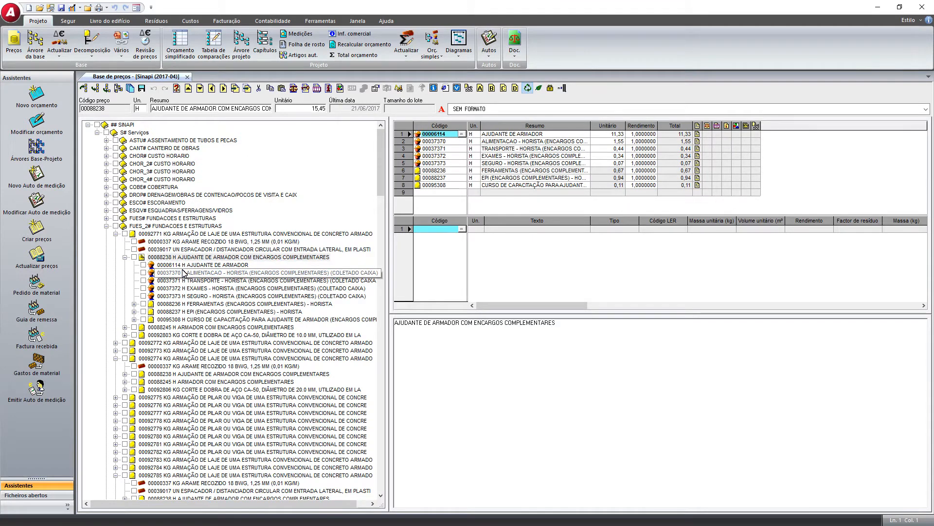
Examine the per-state prices of spacer 00039017, including Paraíba and Pernambuco, without changing the item's price.
{"action": "left_click", "coordinate": [181, 249]}
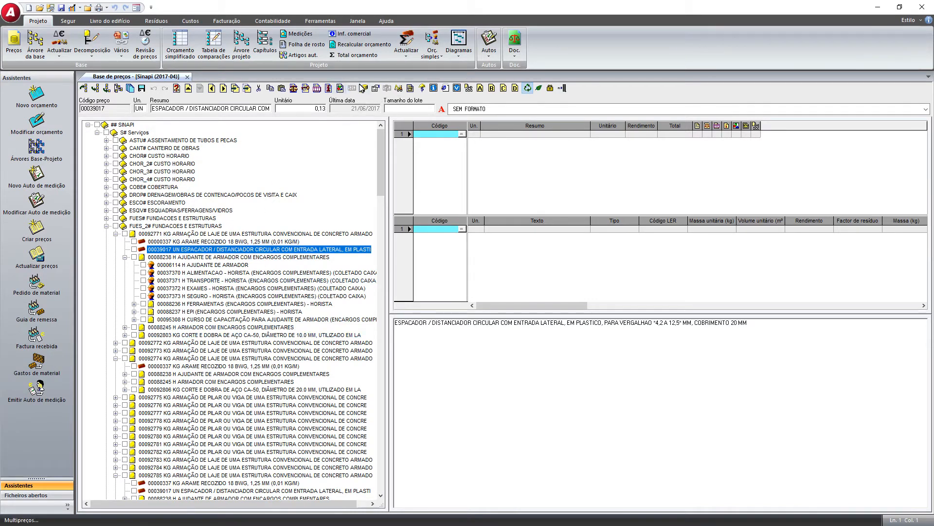
{"action": "left_click", "coordinate": [363, 88]}
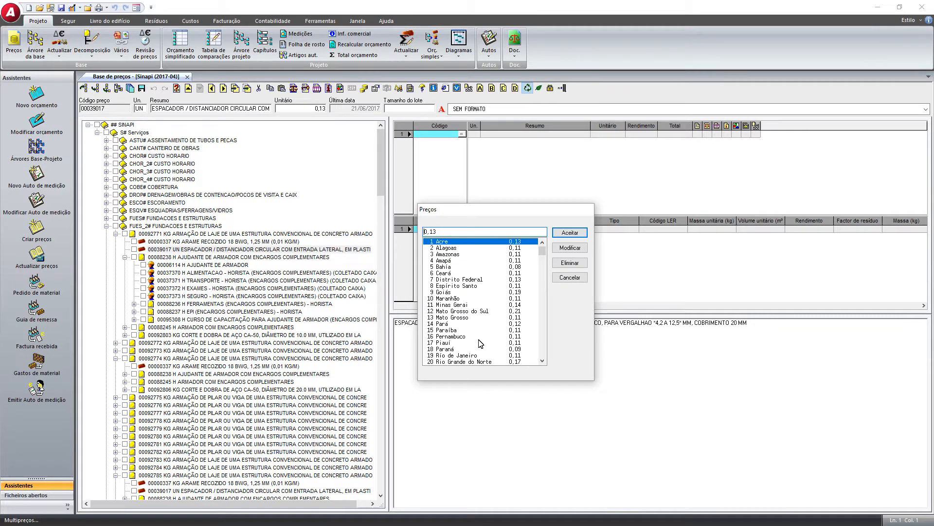
{"action": "mouse_move", "coordinate": [541, 249]}
{"action": "left_mouse_down"}
{"action": "mouse_move", "coordinate": [542, 301]}
{"action": "mouse_move", "coordinate": [546, 226]}
{"action": "mouse_move", "coordinate": [542, 347]}
{"action": "mouse_move", "coordinate": [543, 235]}
{"action": "mouse_move", "coordinate": [542, 260]}
{"action": "left_mouse_up"}
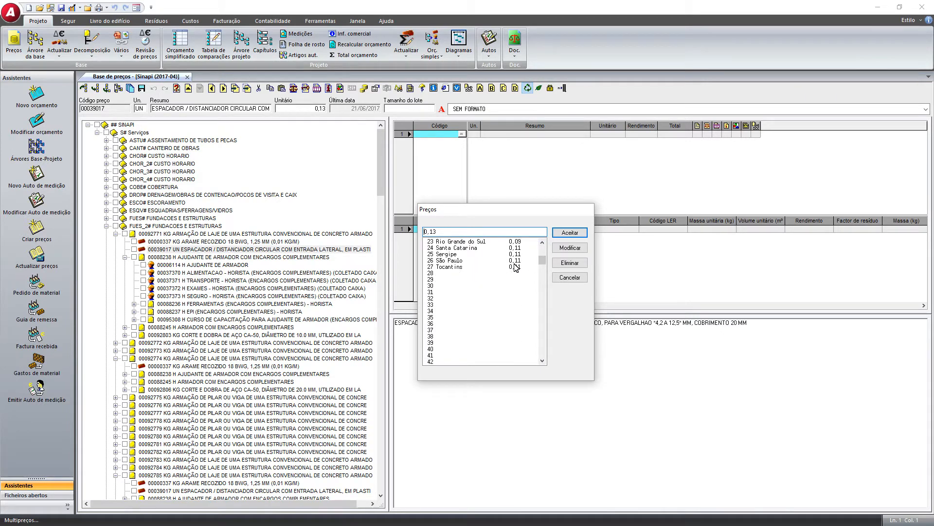
{"action": "left_click", "coordinate": [543, 269]}
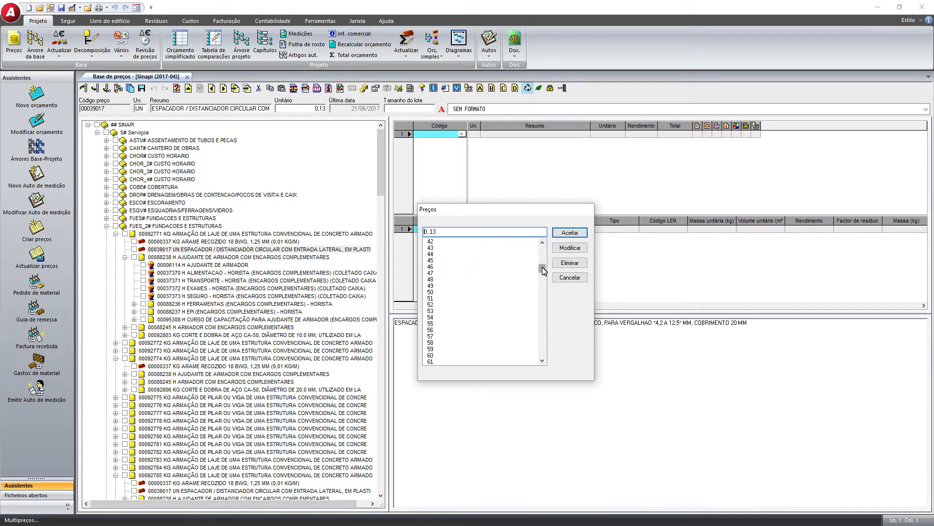
{"action": "left_click_drag", "start_coordinate": [542, 267], "coordinate": [542, 248]}
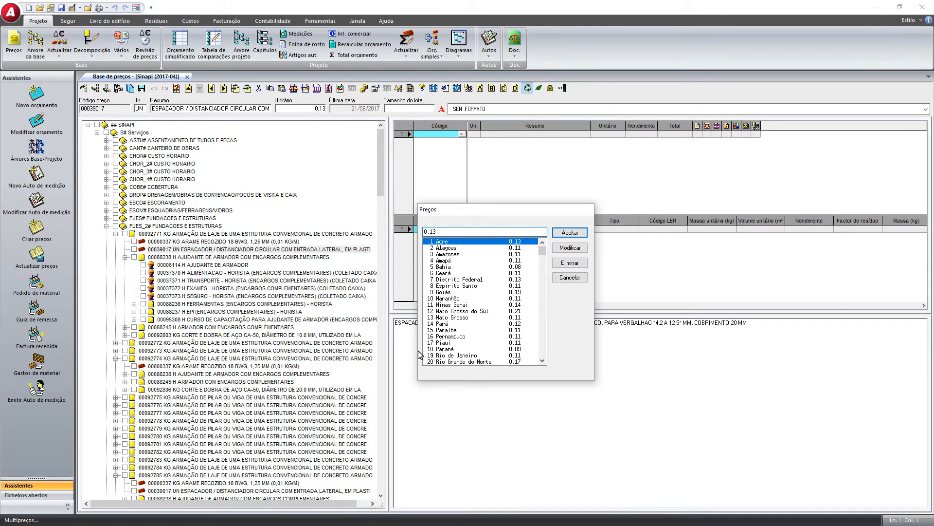
{"action": "left_click", "coordinate": [428, 330]}
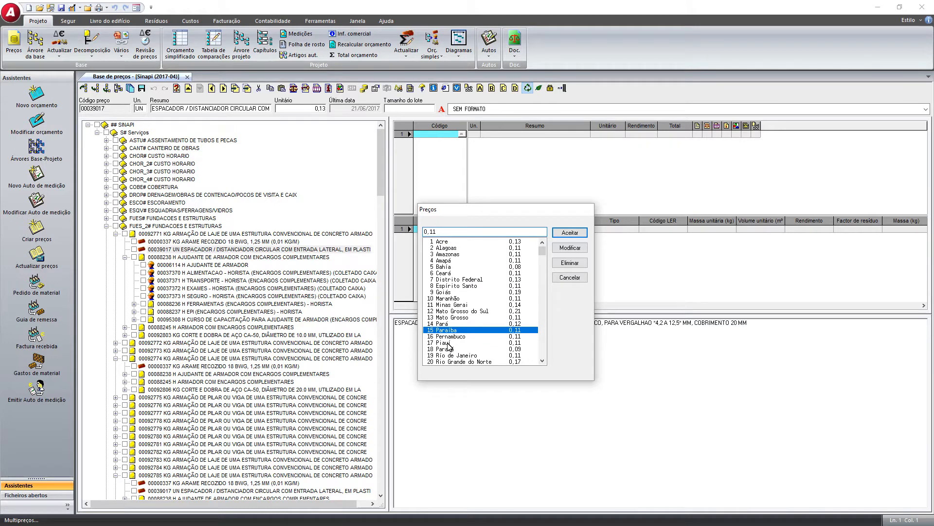
{"action": "left_click", "coordinate": [470, 336]}
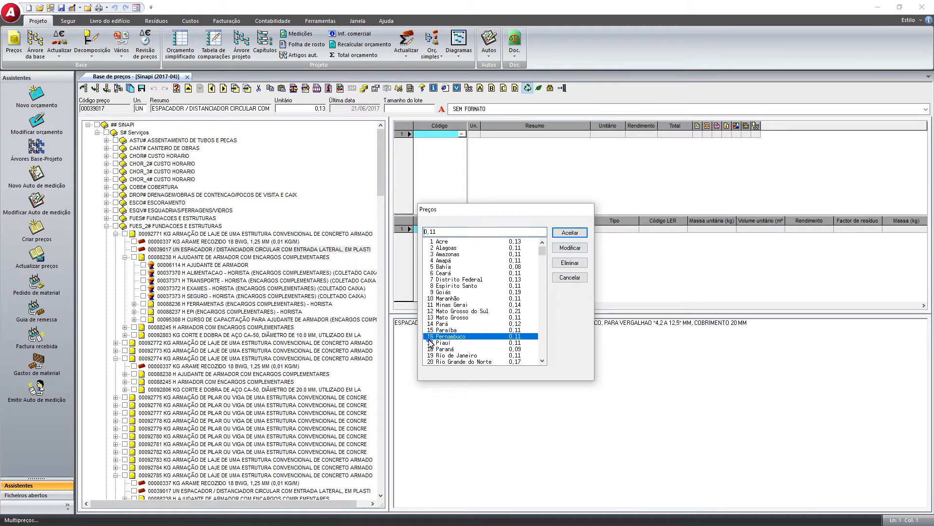
{"action": "left_click", "coordinate": [570, 278]}
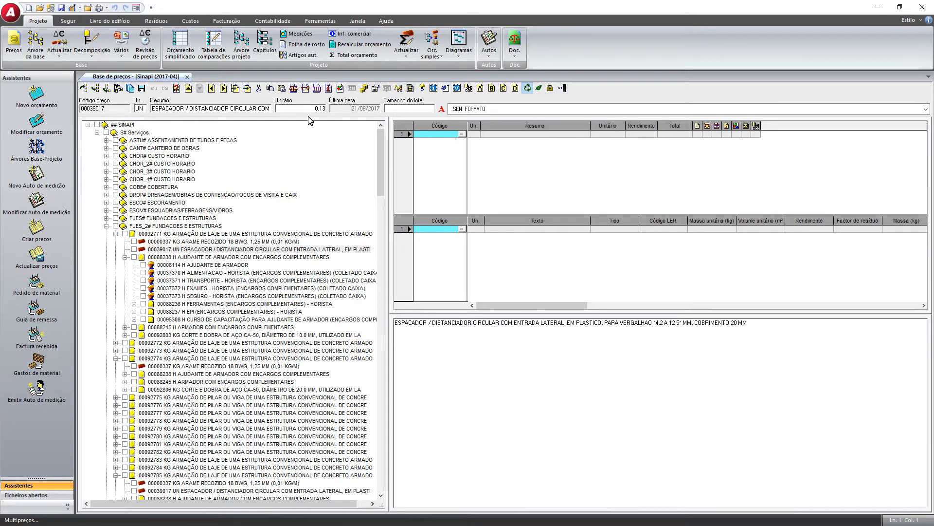
{"action": "left_click", "coordinate": [365, 95]}
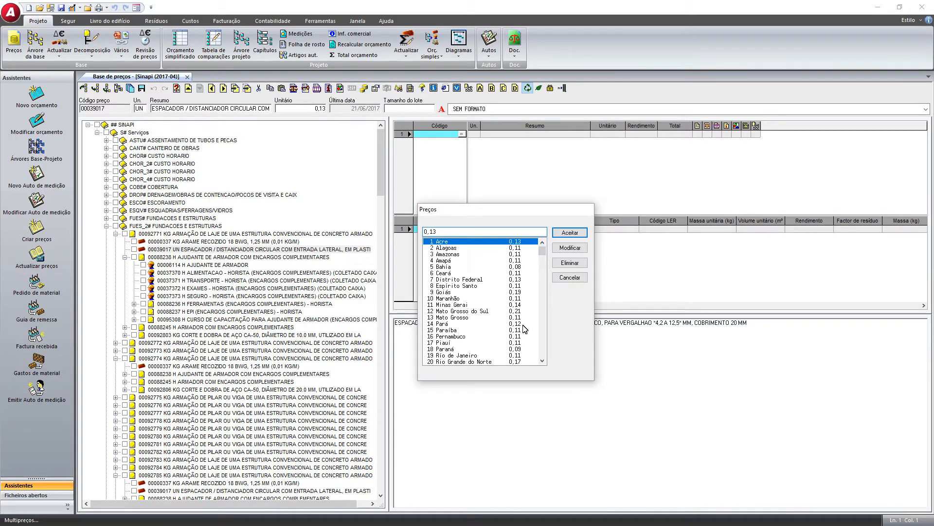
{"action": "left_click", "coordinate": [564, 278]}
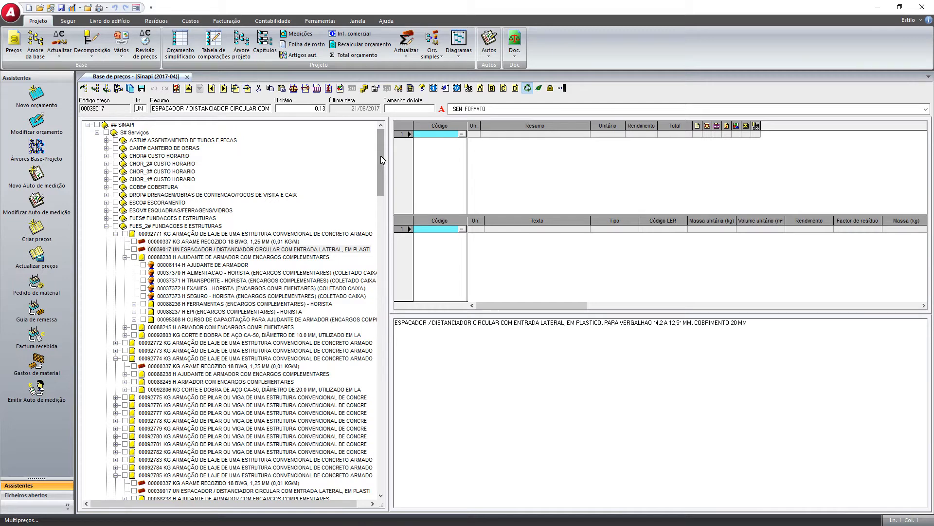
{"action": "mouse_move", "coordinate": [380, 156]}
{"action": "left_mouse_down"}
{"action": "mouse_move", "coordinate": [387, 272]}
{"action": "mouse_move", "coordinate": [368, 150]}
{"action": "left_mouse_up"}
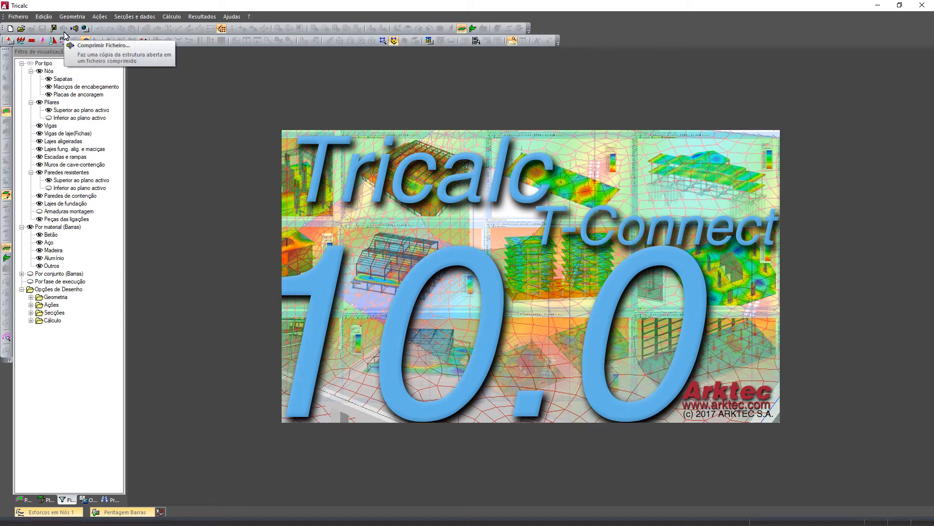
Switch to Tricalc and create a new structure named Bim01 in the default location.
{"action": "left_click", "coordinate": [19, 16]}
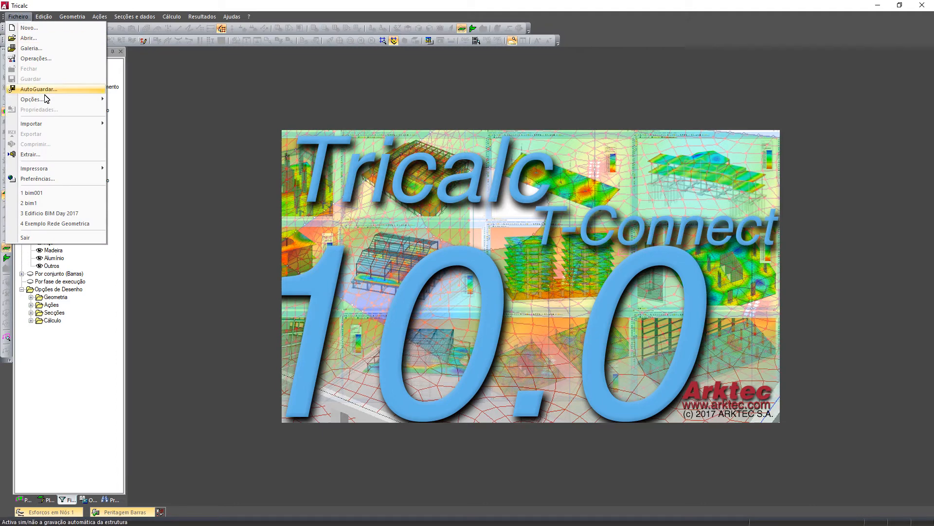
{"action": "left_click", "coordinate": [29, 28]}
{"action": "left_click", "coordinate": [395, 248]}
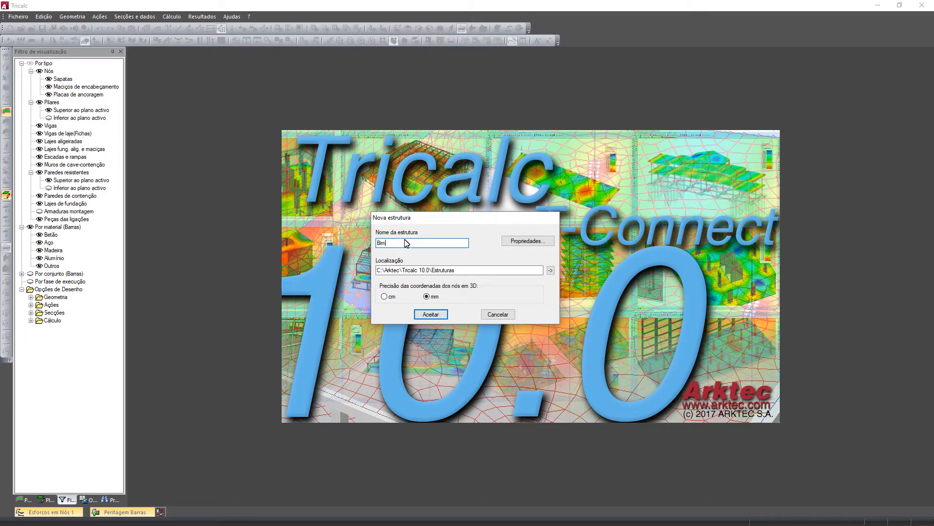
{"action": "type", "text": "Bim01"}
{"action": "left_click", "coordinate": [441, 316]}
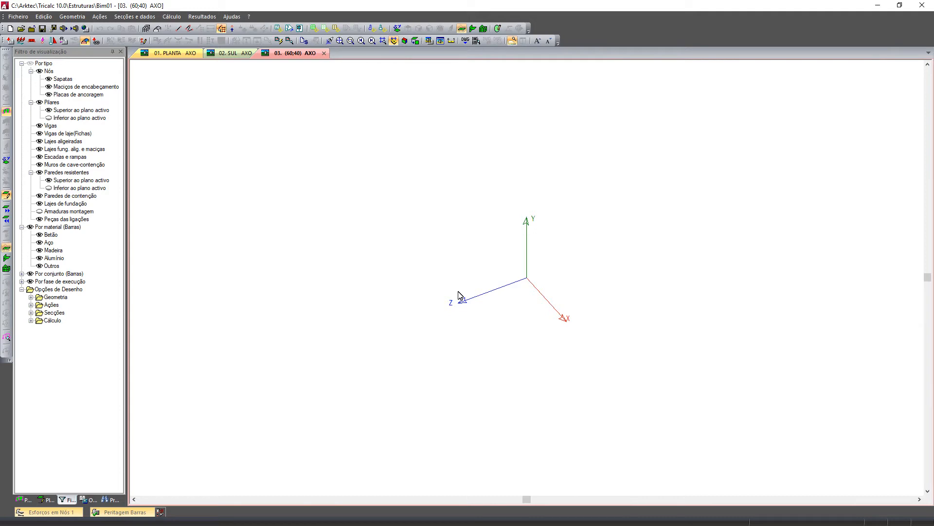
Show the modelo BIM toolbar and place it floating over the upper part of the drawing area.
{"action": "right_click", "coordinate": [433, 40]}
{"action": "left_click", "coordinate": [510, 382]}
{"action": "left_click_drag", "start_coordinate": [597, 69], "coordinate": [317, 85]}
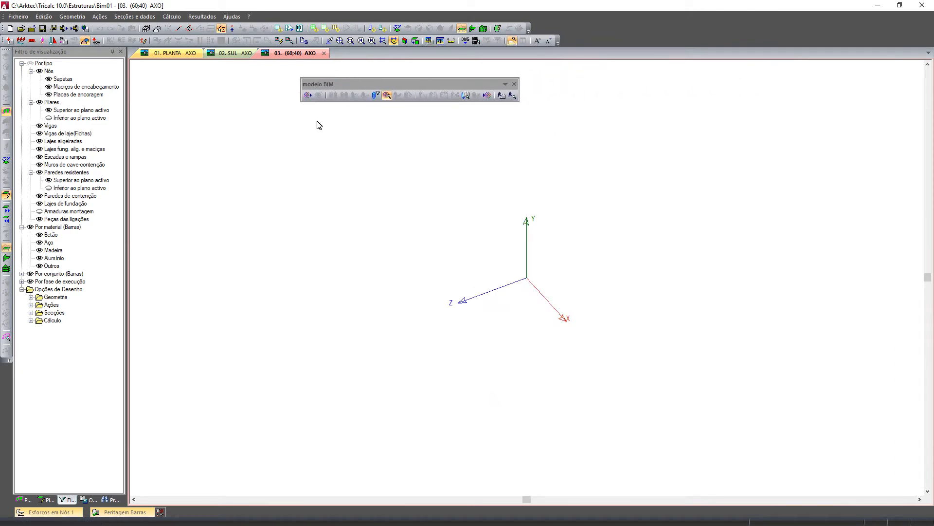
Open Edifício EXEMPLO BIM 2017 - Estrutural.ifc from the desktop's Webinario folder as the BIM model to import.
{"action": "left_click", "coordinate": [307, 95]}
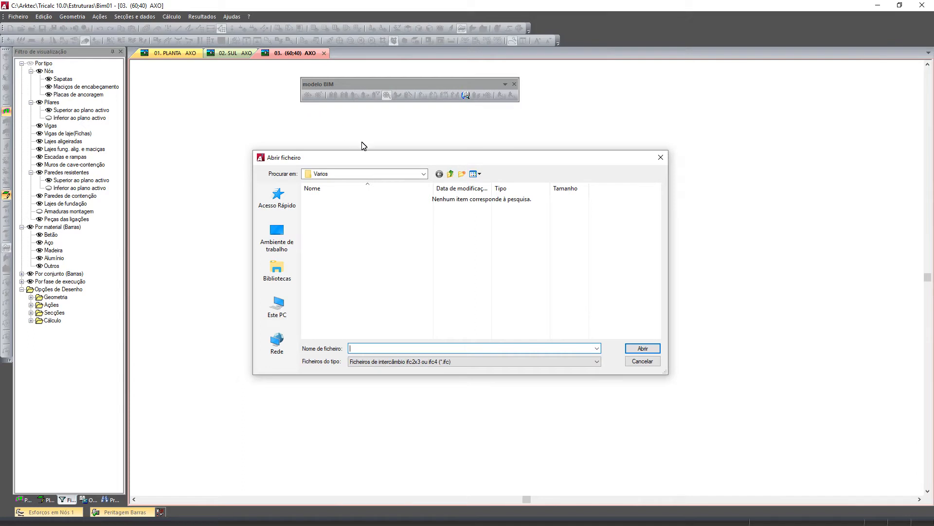
{"action": "left_click", "coordinate": [284, 249]}
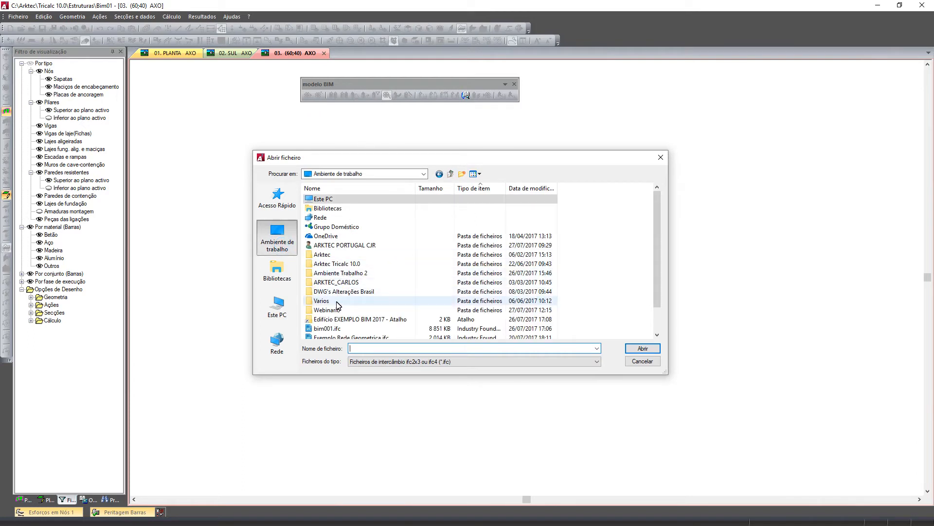
{"action": "left_click", "coordinate": [335, 310]}
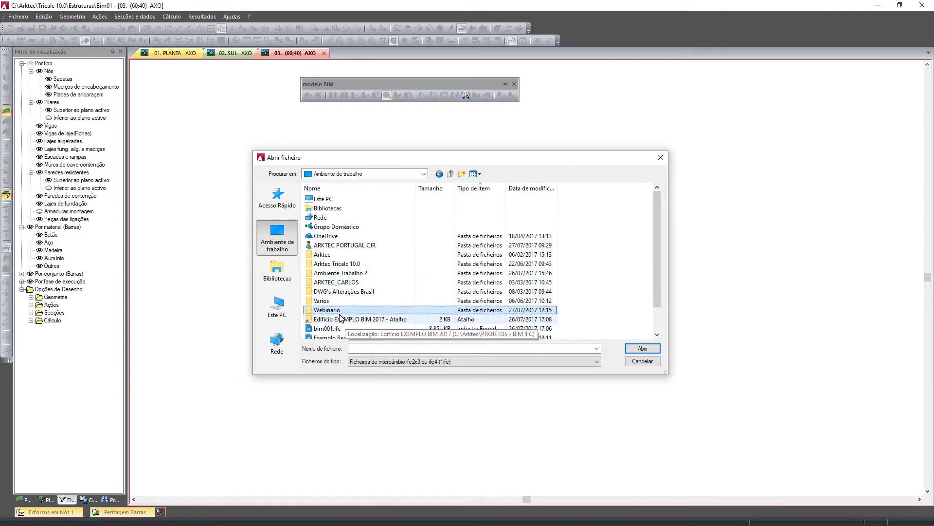
{"action": "double_click", "coordinate": [338, 310]}
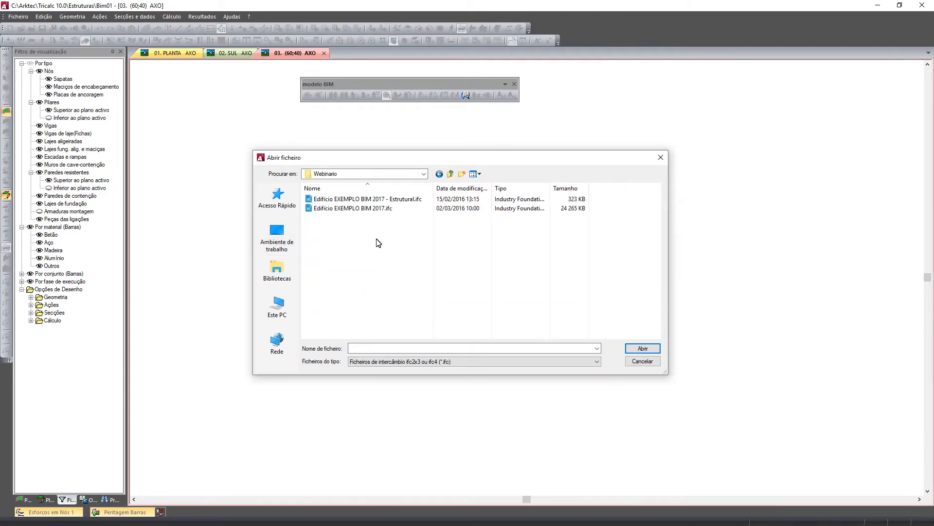
{"action": "left_click", "coordinate": [365, 208]}
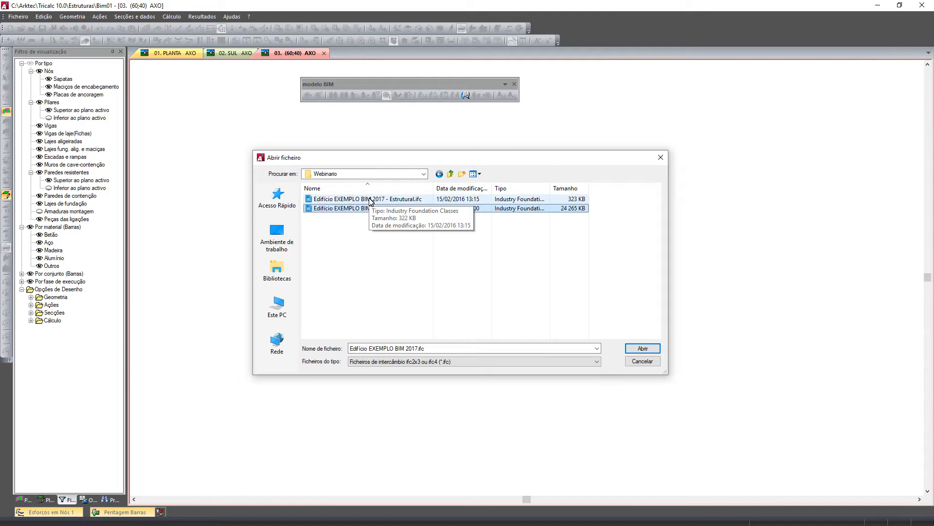
{"action": "left_click", "coordinate": [369, 200]}
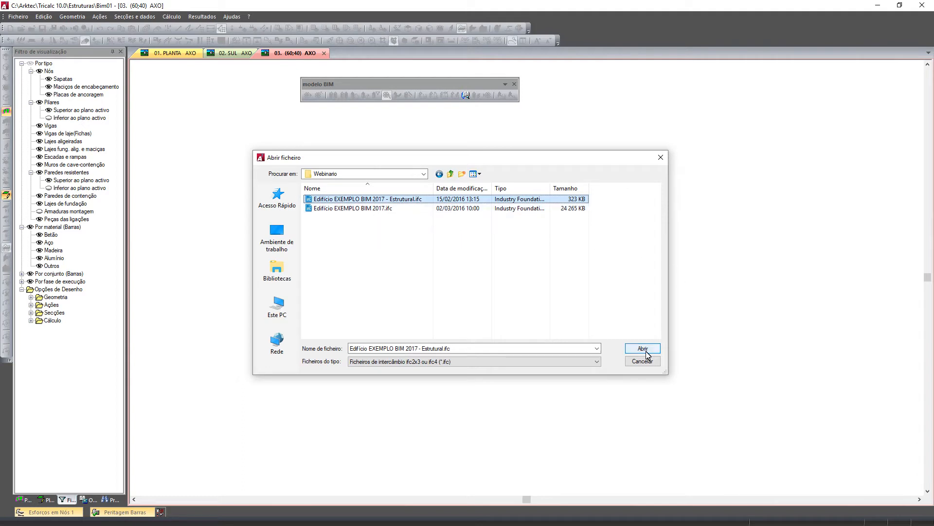
{"action": "left_click", "coordinate": [597, 361]}
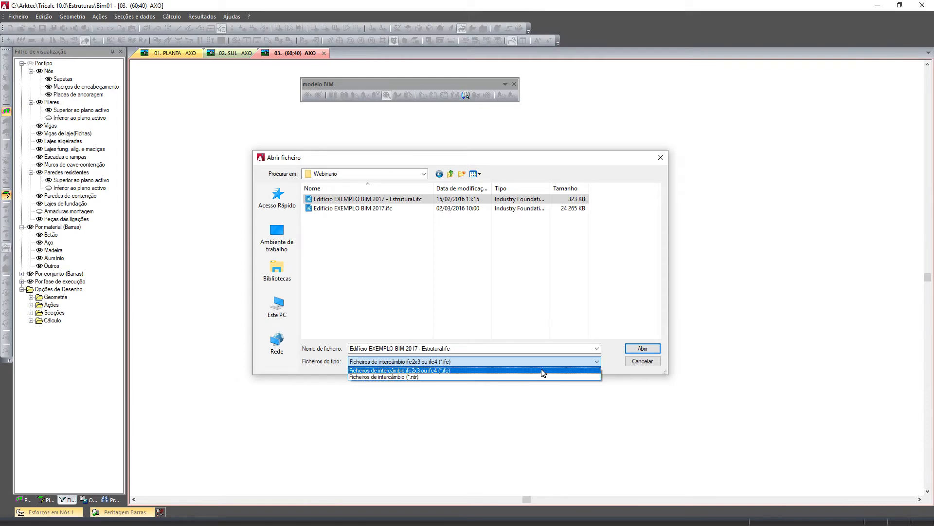
{"action": "left_click", "coordinate": [624, 357]}
{"action": "left_click", "coordinate": [643, 348]}
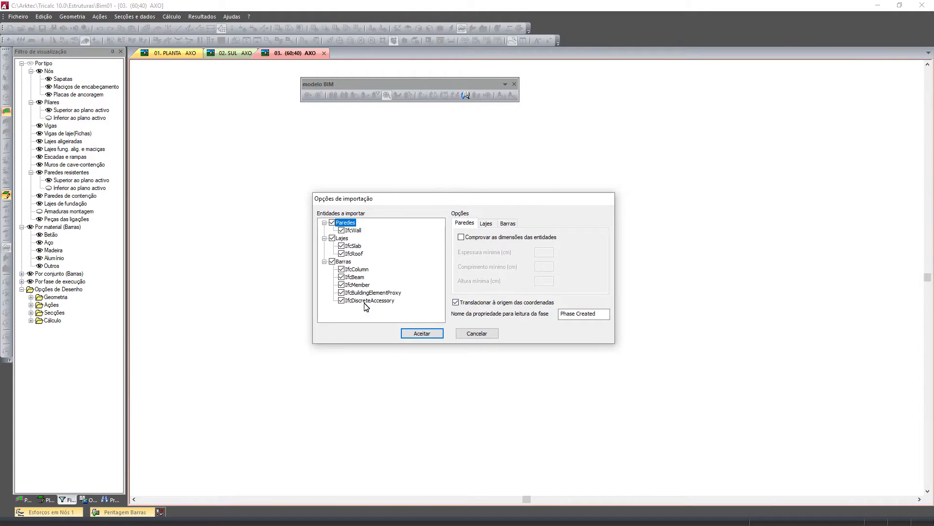
Try a wall dimension check with 0.2 cm minimum thickness, switch it off, and review the slab and bar import options.
{"action": "left_click", "coordinate": [359, 246]}
{"action": "left_click", "coordinate": [351, 231]}
{"action": "left_click", "coordinate": [493, 238]}
{"action": "left_click", "coordinate": [550, 254]}
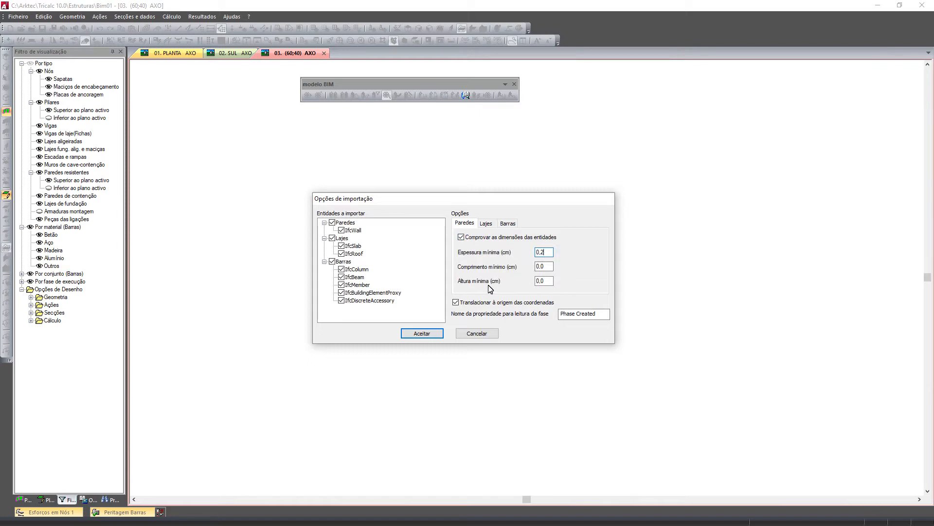
{"action": "left_click", "coordinate": [461, 237]}
{"action": "left_click", "coordinate": [486, 224]}
{"action": "left_click", "coordinate": [509, 224]}
{"action": "left_click", "coordinate": [465, 224]}
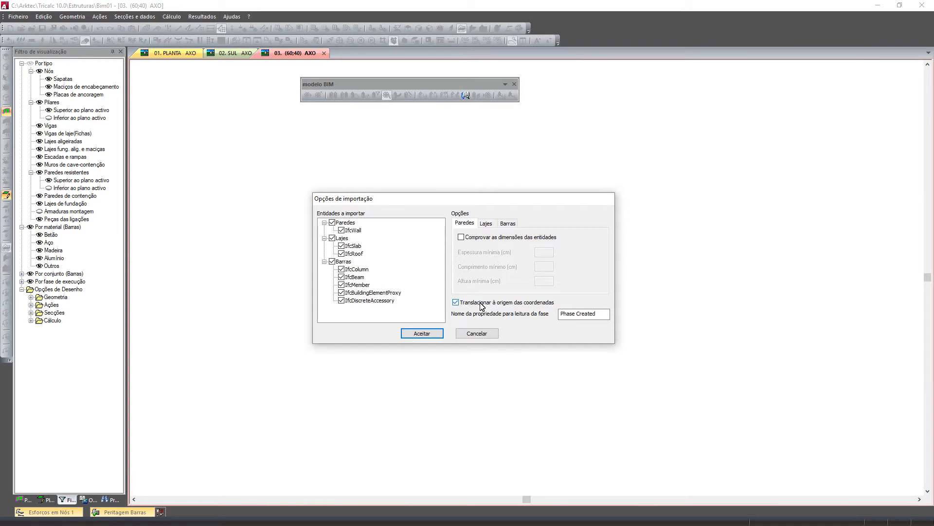
Import all walls, slabs and bars translated to the origin without rotating the model, and save it as Edifício EXEMPLO BIM 2017 - Estrutural.ntr.
{"action": "left_click", "coordinate": [427, 335]}
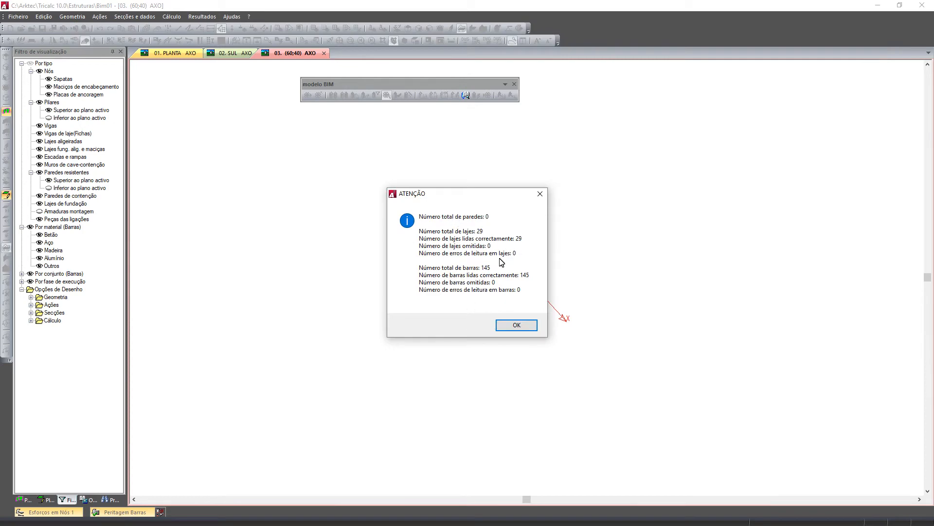
{"action": "left_click", "coordinate": [518, 326]}
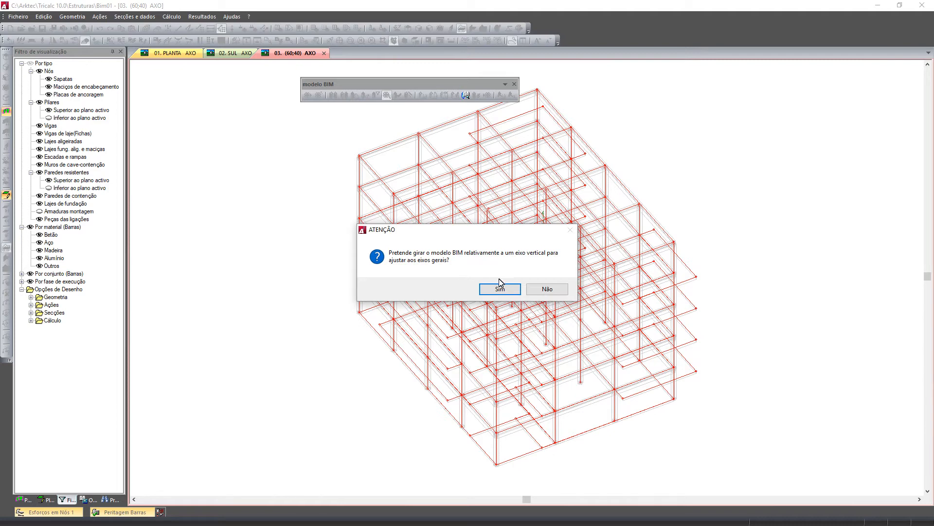
{"action": "left_click", "coordinate": [495, 292]}
{"action": "left_click", "coordinate": [544, 290]}
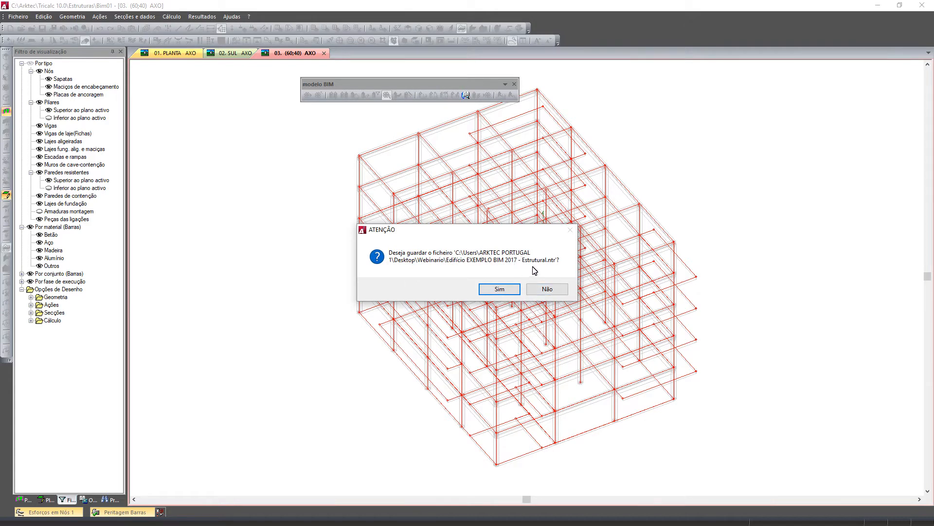
{"action": "left_click", "coordinate": [500, 289]}
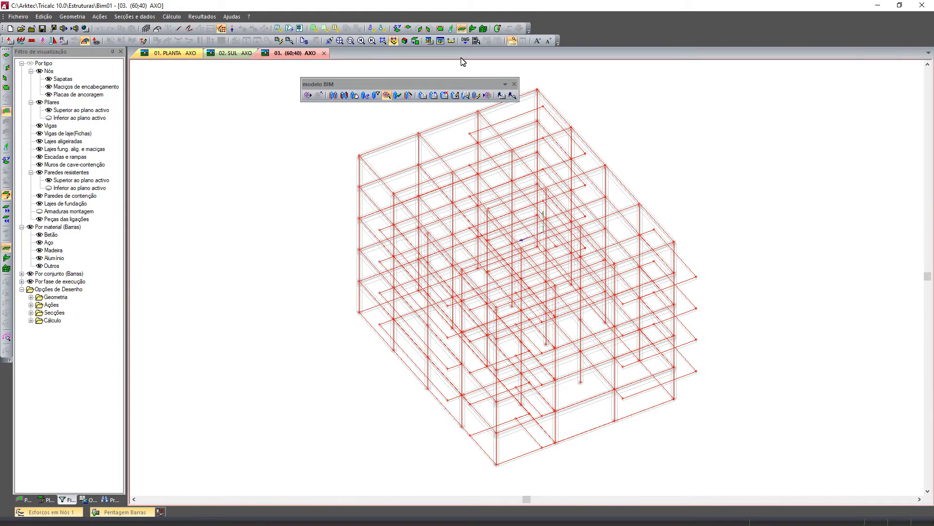
Render the imported building model in the axonometric view and examine its upper floors up close.
{"action": "left_click", "coordinate": [440, 42]}
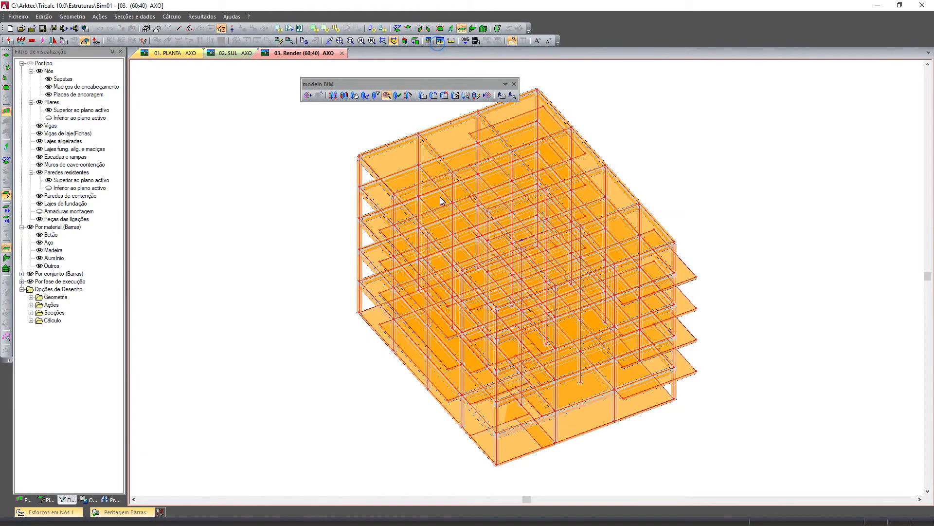
{"action": "middle_click_drag", "start_coordinate": [428, 234], "coordinate": [380, 249]}
{"action": "scroll", "coordinate": [390, 242], "scroll_direction": "up", "scroll_amount": 3}
{"action": "scroll", "coordinate": [390, 242], "scroll_direction": "up", "scroll_amount": 2}
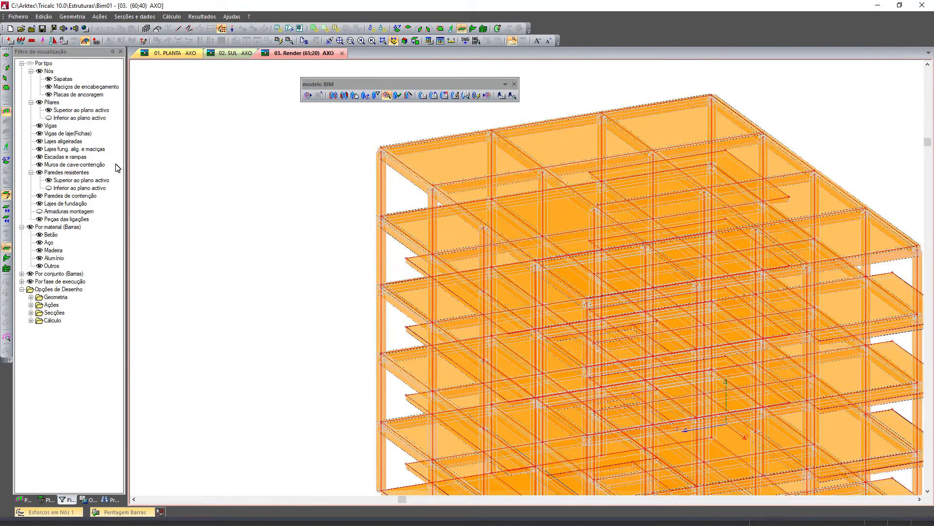
Activate plane 600, then switch to plane 900 with the rest of the structure displayed in the background.
{"action": "left_click", "coordinate": [47, 500]}
{"action": "left_click", "coordinate": [29, 93]}
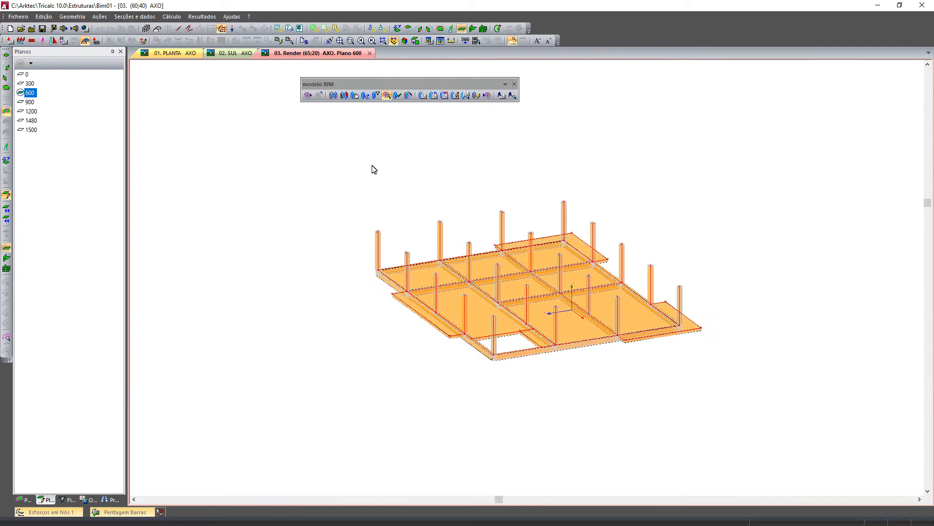
{"action": "left_click", "coordinate": [461, 28]}
{"action": "left_click", "coordinate": [29, 102]}
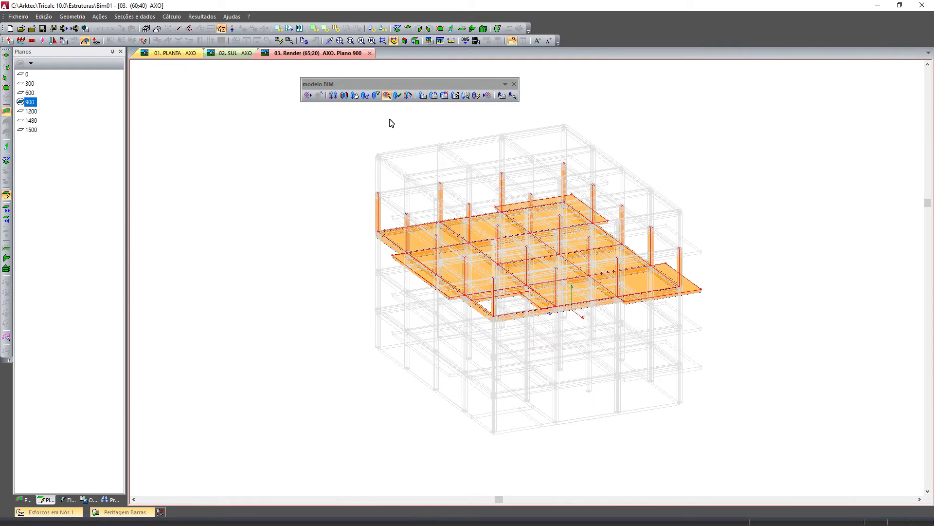
Set the view to conical projection and hide the general axes.
{"action": "left_click", "coordinate": [452, 40]}
{"action": "left_click", "coordinate": [449, 327]}
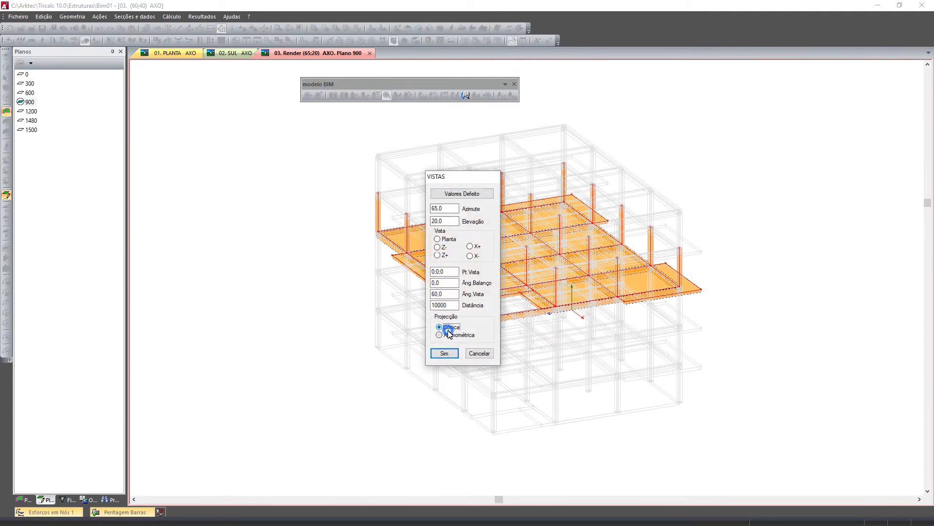
{"action": "key", "text": "Return"}
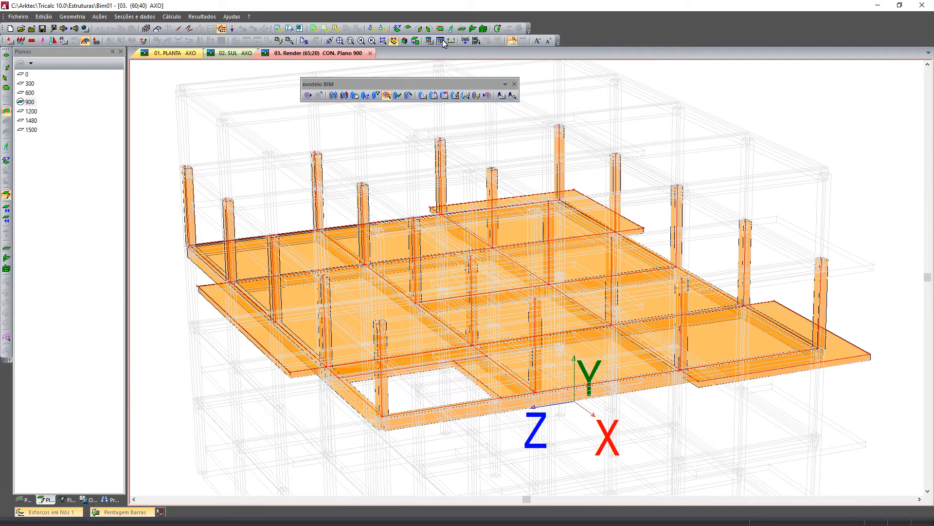
{"action": "left_click", "coordinate": [238, 17]}
{"action": "mouse_move", "coordinate": [253, 68]}
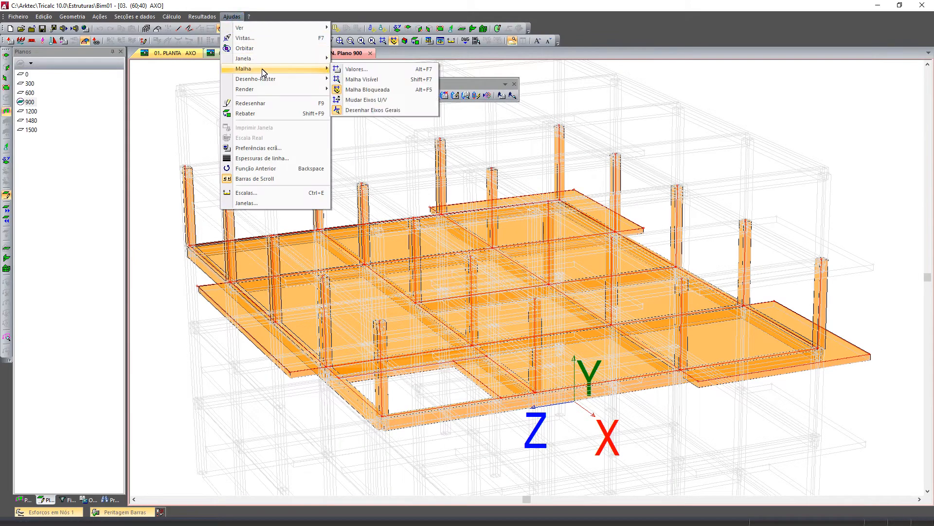
{"action": "left_click", "coordinate": [372, 114]}
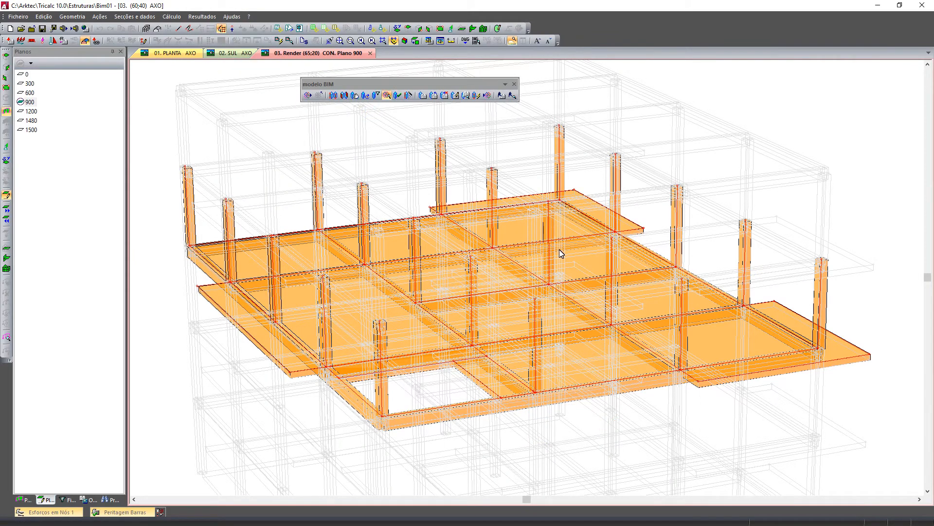
Hide the structure outside plane 900 and examine that floor's slabs, beams and columns from above.
{"action": "scroll", "coordinate": [546, 253], "scroll_direction": "down", "scroll_amount": 2}
{"action": "middle_click_drag", "start_coordinate": [546, 253], "coordinate": [534, 248]}
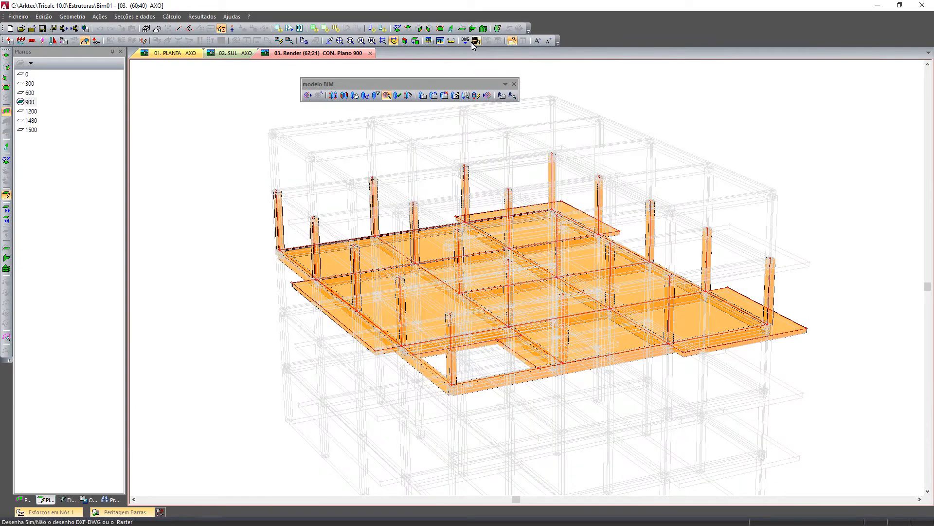
{"action": "left_click", "coordinate": [462, 29]}
{"action": "middle_click_drag", "start_coordinate": [463, 223], "coordinate": [477, 244]}
{"action": "scroll", "coordinate": [477, 254], "scroll_direction": "down", "scroll_amount": 4}
{"action": "scroll", "coordinate": [502, 358], "scroll_direction": "up", "scroll_amount": 4}
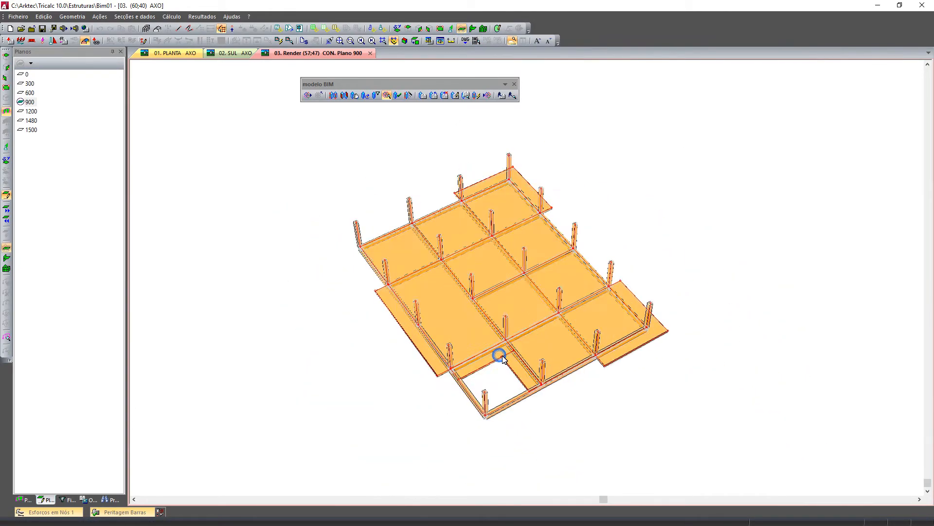
{"action": "scroll", "coordinate": [496, 337], "scroll_direction": "up", "scroll_amount": 2}
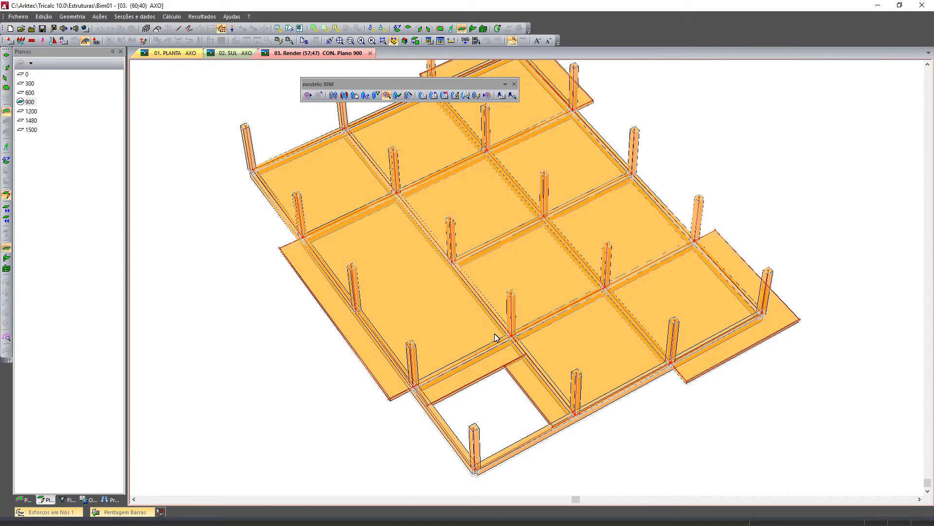
{"action": "mouse_move", "coordinate": [442, 235]}
{"action": "middle_mouse_down"}
{"action": "mouse_move", "coordinate": [448, 227]}
{"action": "mouse_move", "coordinate": [438, 225]}
{"action": "mouse_move", "coordinate": [444, 233]}
{"action": "middle_mouse_up"}
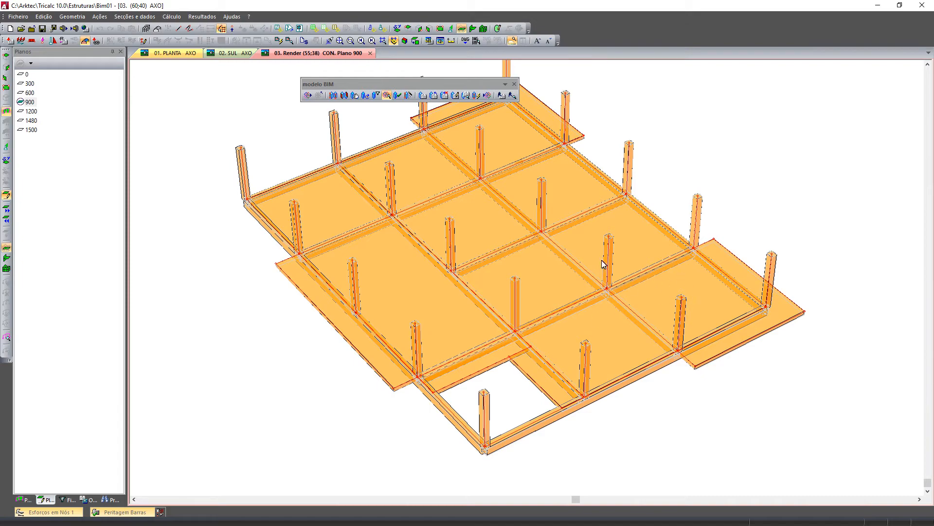
Display the complete building again, inspect it from several sides, and return the view to axonometric projection.
{"action": "middle_click_drag", "start_coordinate": [246, 188], "coordinate": [330, 188]}
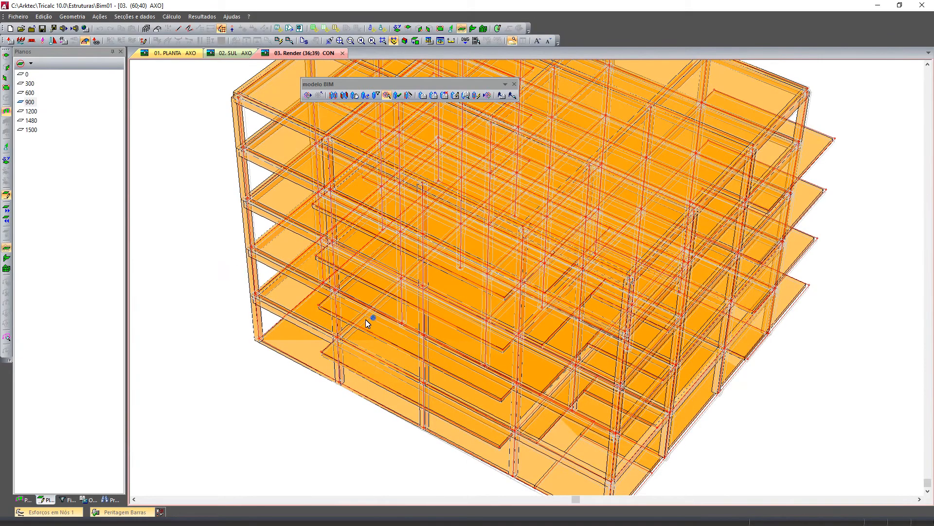
{"action": "mouse_move", "coordinate": [366, 320]}
{"action": "middle_mouse_down"}
{"action": "mouse_move", "coordinate": [354, 314]}
{"action": "mouse_move", "coordinate": [364, 311]}
{"action": "middle_mouse_up"}
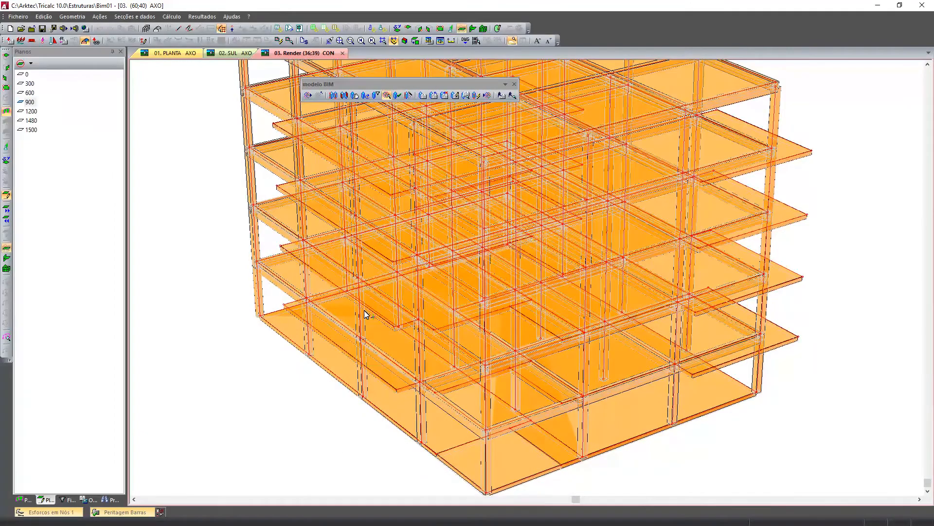
{"action": "scroll", "coordinate": [375, 310], "scroll_direction": "down", "scroll_amount": 5}
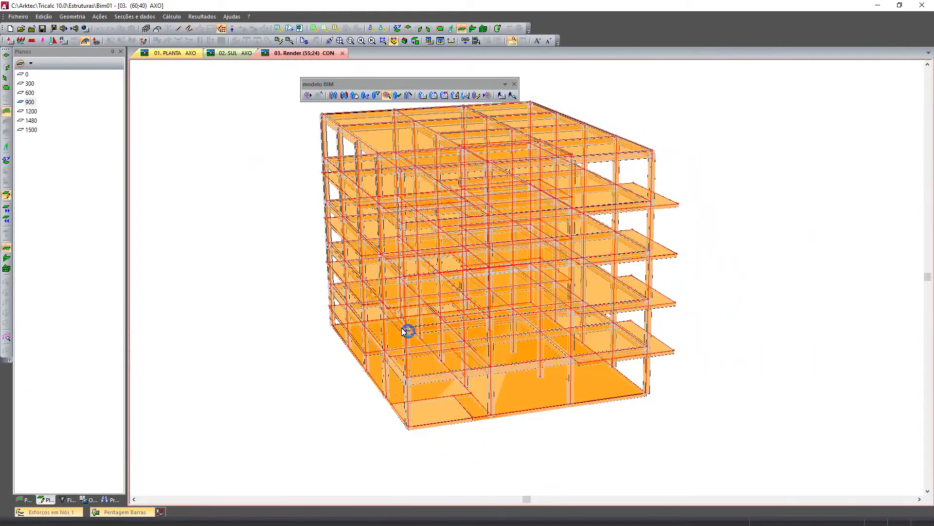
{"action": "middle_click_drag", "start_coordinate": [402, 328], "coordinate": [355, 263]}
{"action": "scroll", "coordinate": [354, 261], "scroll_direction": "down", "scroll_amount": 5}
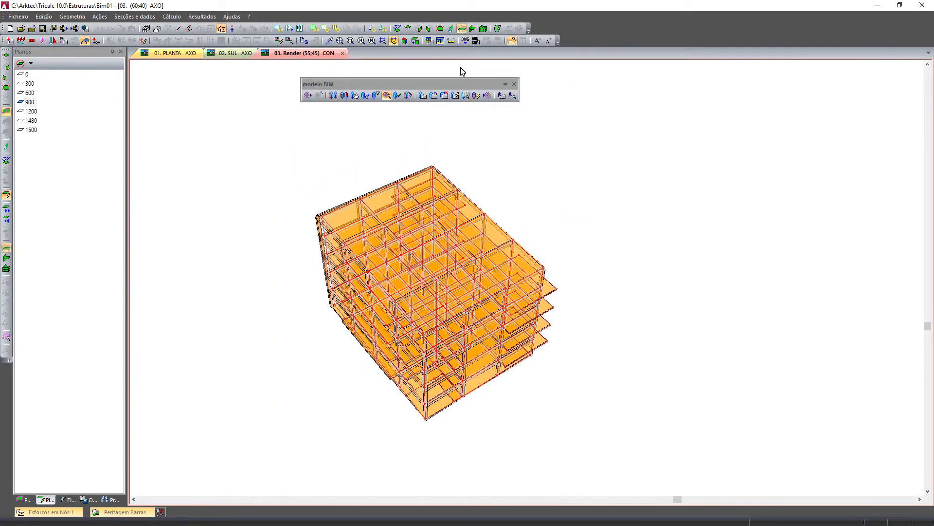
{"action": "left_click", "coordinate": [465, 95]}
{"action": "left_click", "coordinate": [439, 335]}
{"action": "left_click", "coordinate": [445, 353]}
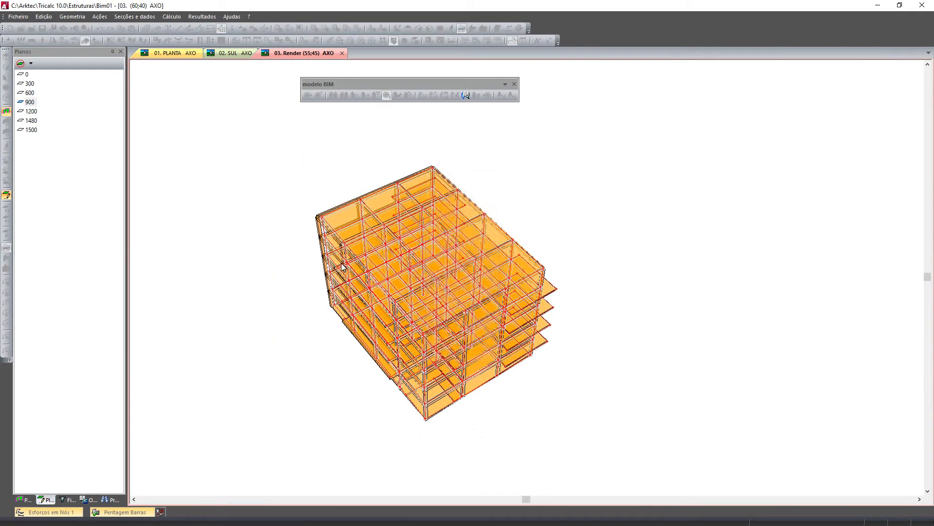
Open the BIM analysis and query the corner column between planes 600 and 900.
{"action": "scroll", "coordinate": [359, 191], "scroll_direction": "up", "scroll_amount": 8}
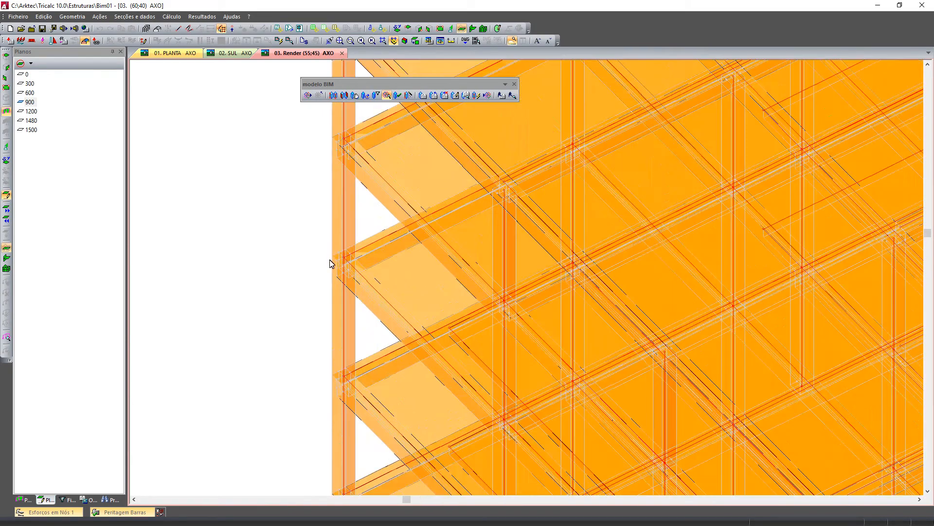
{"action": "scroll", "coordinate": [349, 266], "scroll_direction": "up", "scroll_amount": 2}
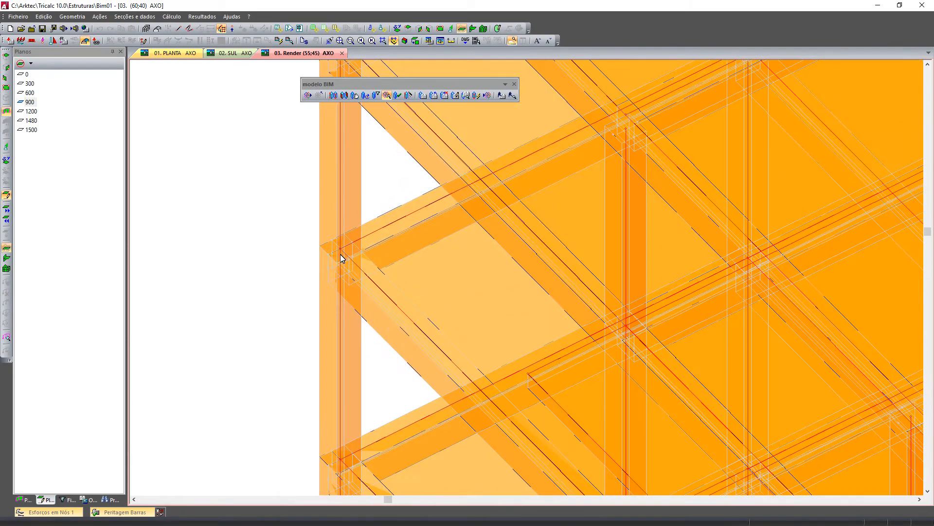
{"action": "middle_click_drag", "start_coordinate": [357, 358], "coordinate": [350, 375]}
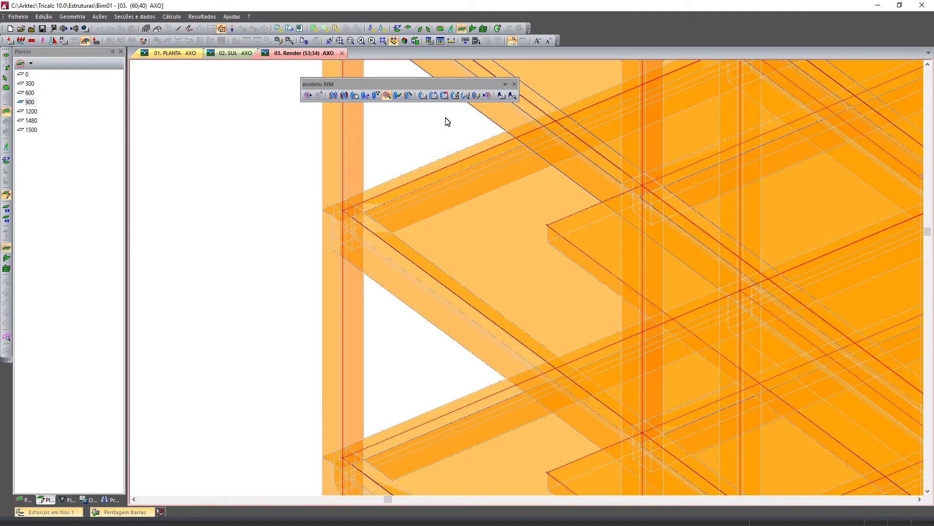
{"action": "left_click", "coordinate": [466, 96]}
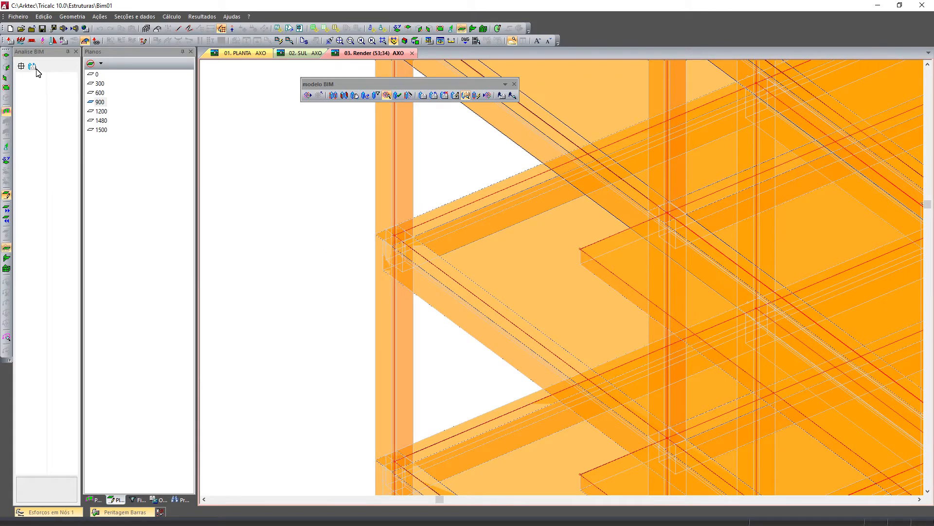
{"action": "left_click", "coordinate": [21, 66]}
{"action": "left_click", "coordinate": [394, 316]}
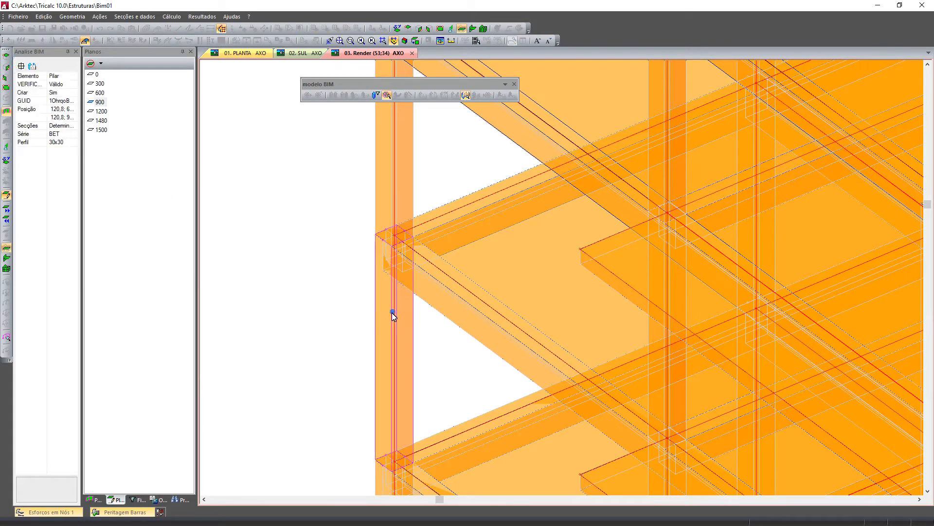
Set the Analise BIM panel to auto-hide and widen it so its property values can be read in full.
{"action": "left_click", "coordinate": [68, 51]}
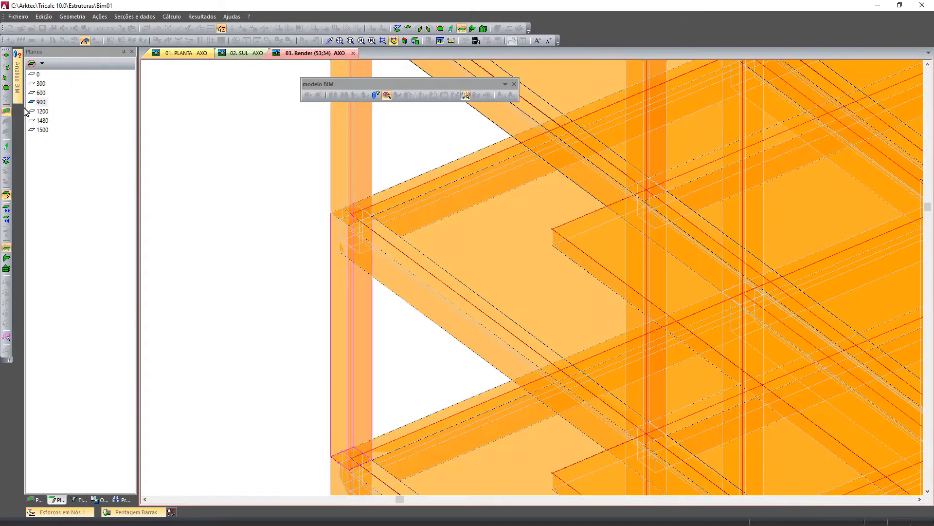
{"action": "mouse_move", "coordinate": [20, 85]}
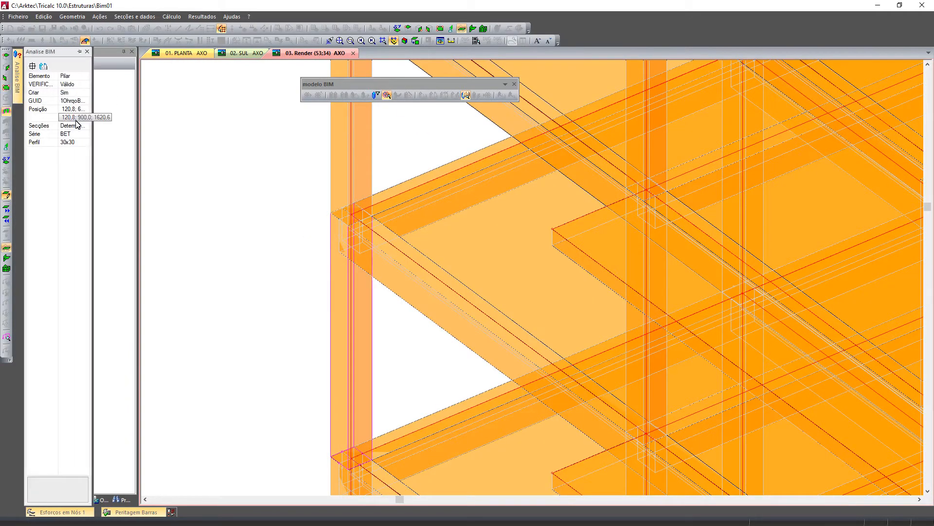
{"action": "left_click_drag", "start_coordinate": [93, 134], "coordinate": [159, 144]}
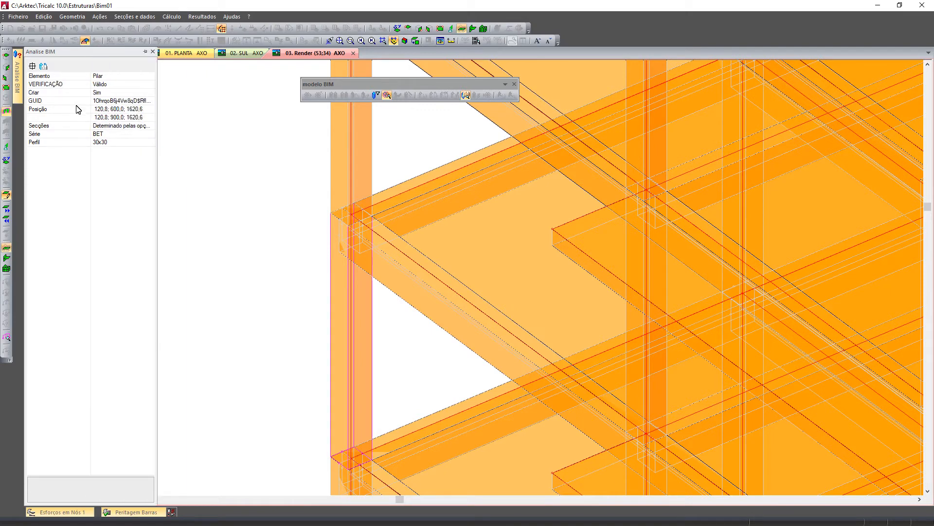
Review the corner column's GUID, position, series and profile in the BIM analysis data.
{"action": "left_click", "coordinate": [51, 101]}
{"action": "left_click", "coordinate": [50, 109]}
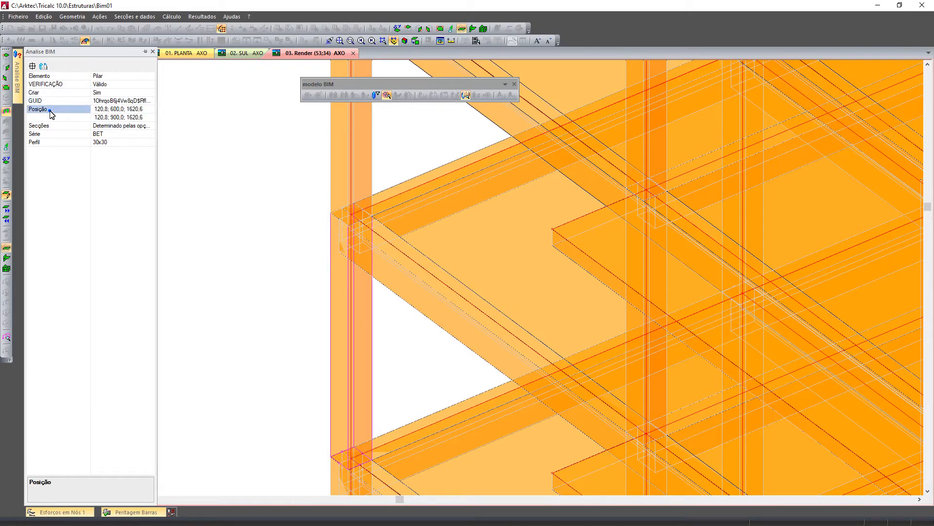
{"action": "left_click", "coordinate": [51, 134]}
{"action": "left_click", "coordinate": [54, 143]}
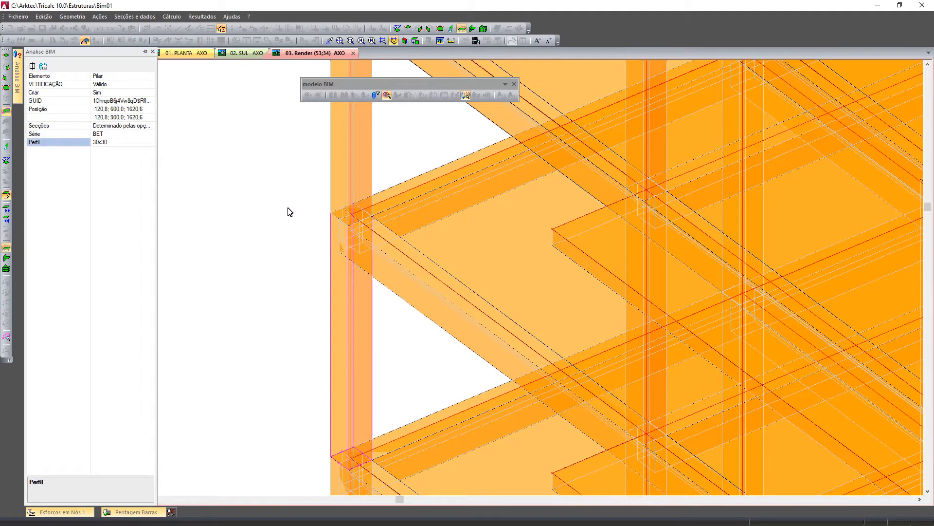
Query the BIM data of the beam meeting the corner column at plane 900, then close the query.
{"action": "left_click", "coordinate": [390, 247]}
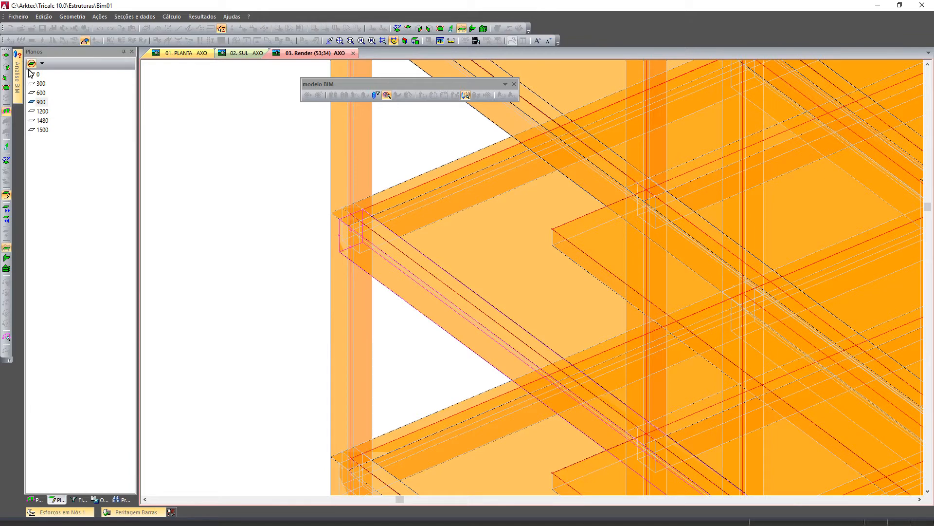
{"action": "mouse_move", "coordinate": [18, 82]}
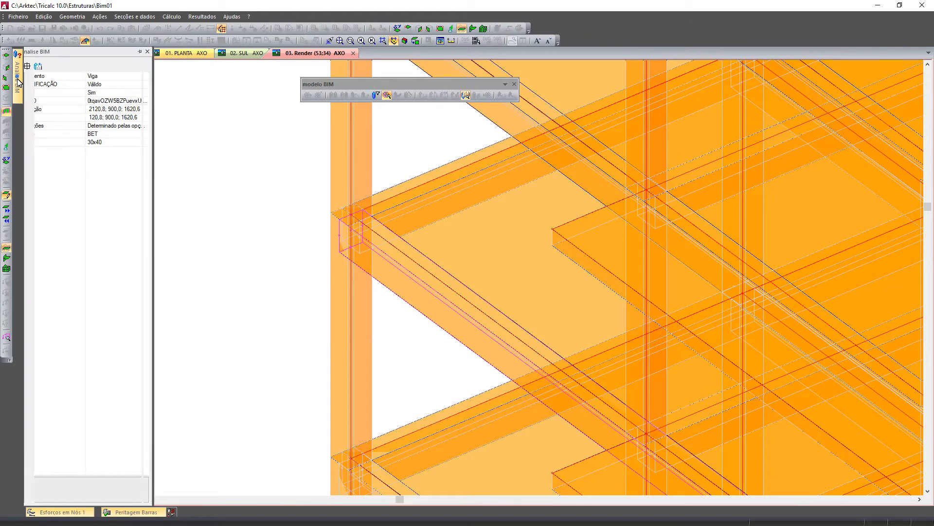
{"action": "left_click", "coordinate": [218, 151]}
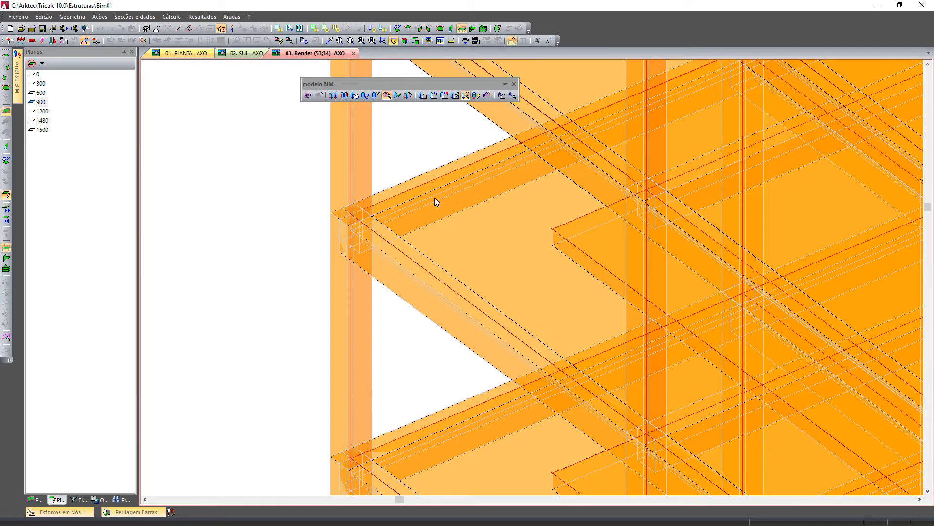
Inspect the column and beam joint at the roof corner, comparing its wireframe display with the rendered one.
{"action": "scroll", "coordinate": [384, 222], "scroll_direction": "down", "scroll_amount": 4}
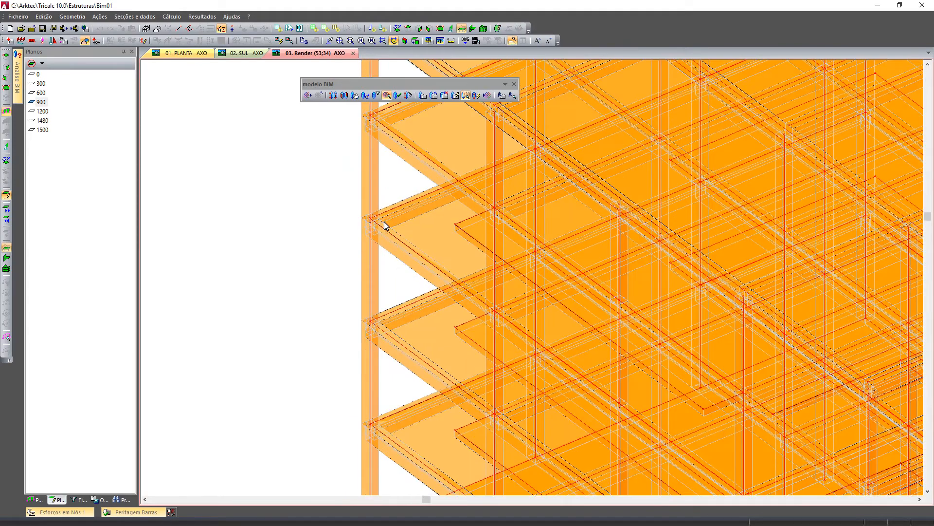
{"action": "scroll", "coordinate": [372, 250], "scroll_direction": "up", "scroll_amount": 5}
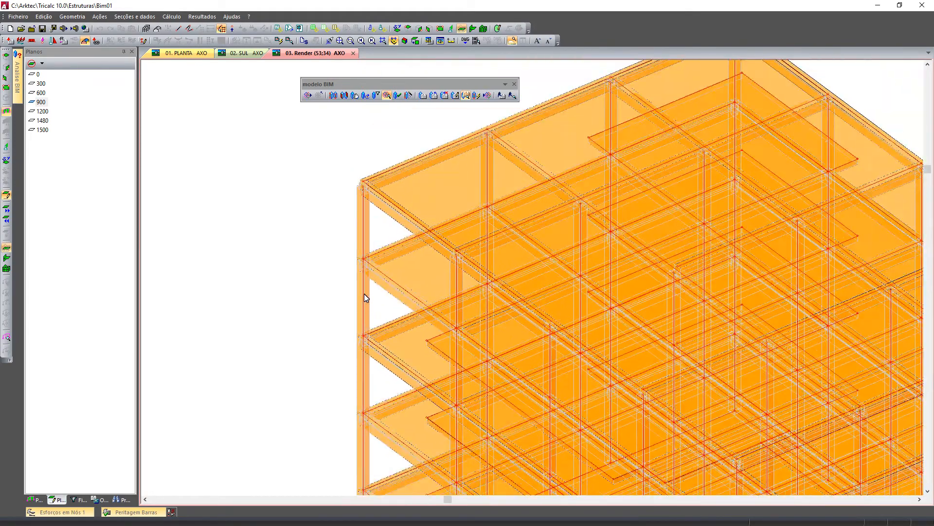
{"action": "middle_click_drag", "start_coordinate": [362, 233], "coordinate": [366, 232]}
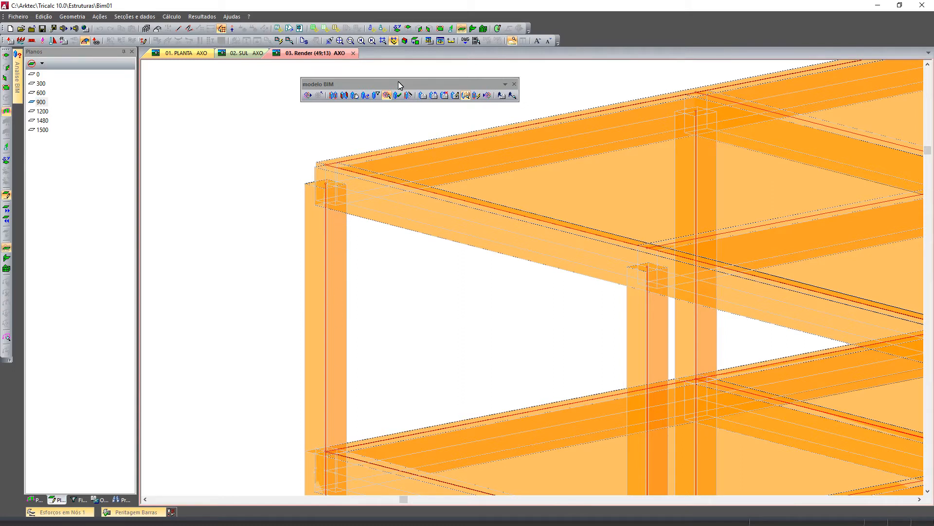
{"action": "left_click", "coordinate": [439, 41]}
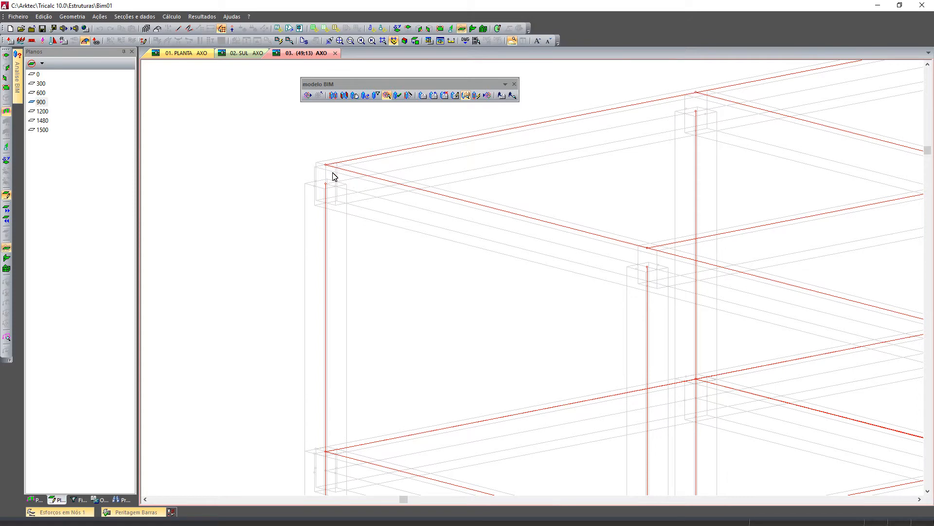
{"action": "left_click", "coordinate": [441, 41]}
{"action": "middle_click_drag", "start_coordinate": [379, 192], "coordinate": [376, 206], "text": "shift"}
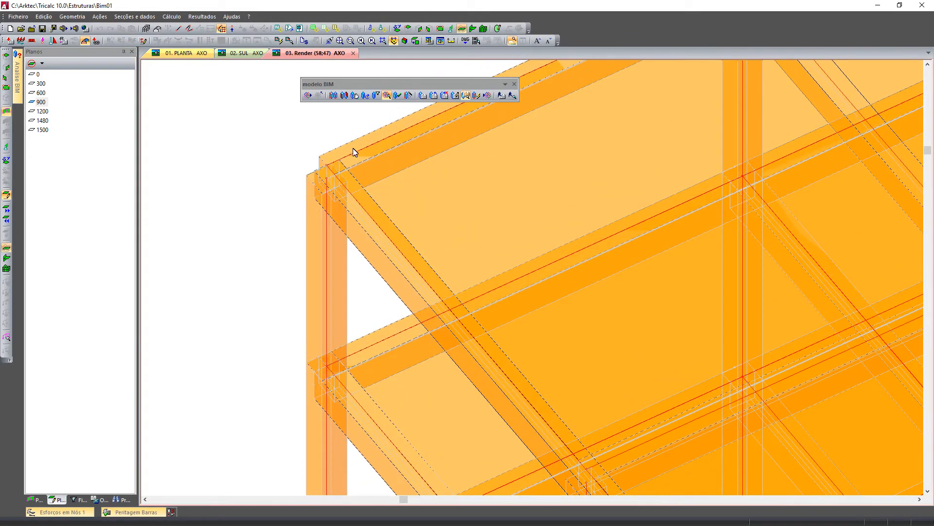
Hide the slabs (Lajes) of the BIM model with the element filter, keeping their creation enabled.
{"action": "scroll", "coordinate": [355, 148], "scroll_direction": "down", "scroll_amount": 2}
{"action": "scroll", "coordinate": [355, 149], "scroll_direction": "down", "scroll_amount": 1}
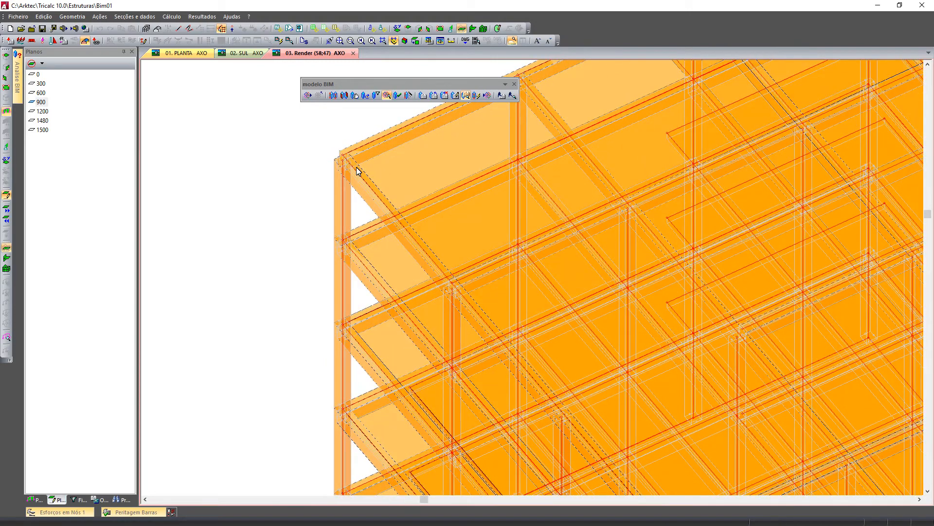
{"action": "scroll", "coordinate": [355, 171], "scroll_direction": "up", "scroll_amount": 3}
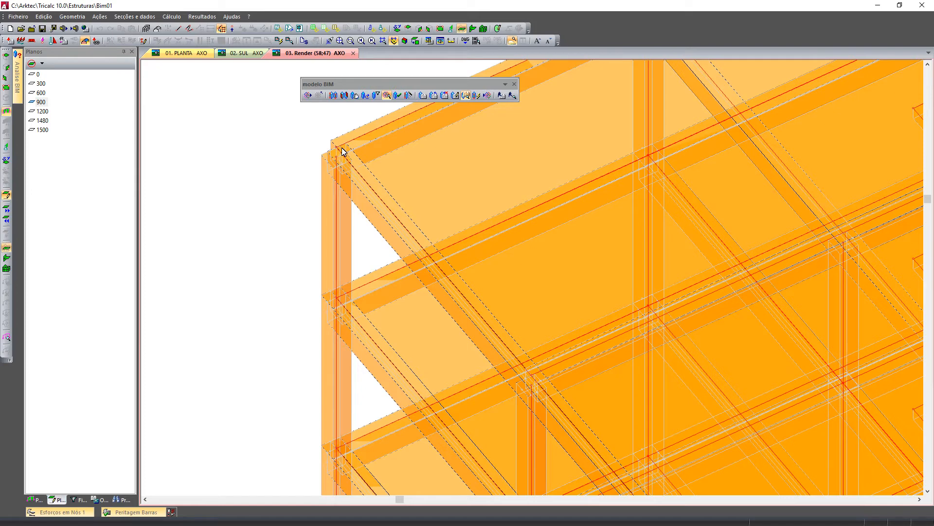
{"action": "mouse_move", "coordinate": [344, 163]}
{"action": "middle_mouse_down"}
{"action": "mouse_move", "coordinate": [340, 154]}
{"action": "mouse_move", "coordinate": [339, 179]}
{"action": "middle_mouse_up"}
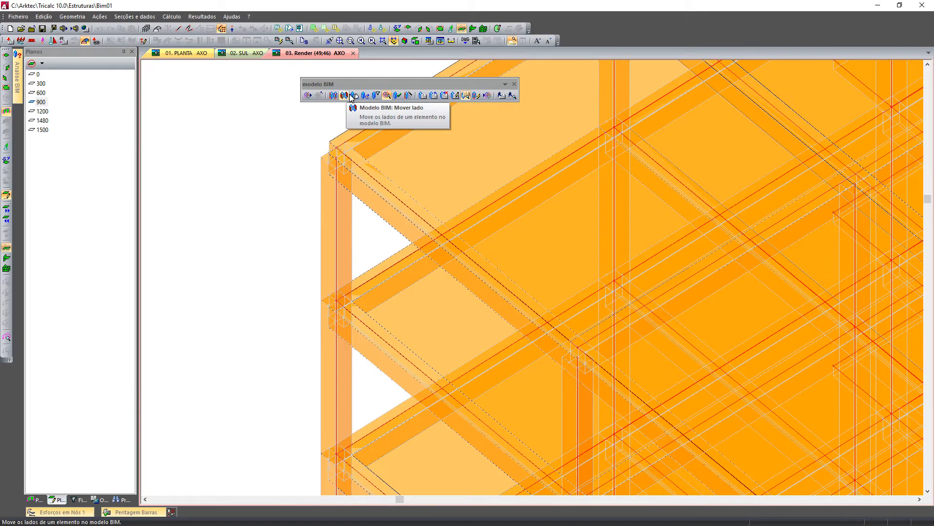
{"action": "left_click", "coordinate": [375, 97]}
{"action": "left_click_drag", "start_coordinate": [459, 214], "coordinate": [214, 120]}
{"action": "left_click", "coordinate": [228, 172]}
{"action": "left_click", "coordinate": [201, 217]}
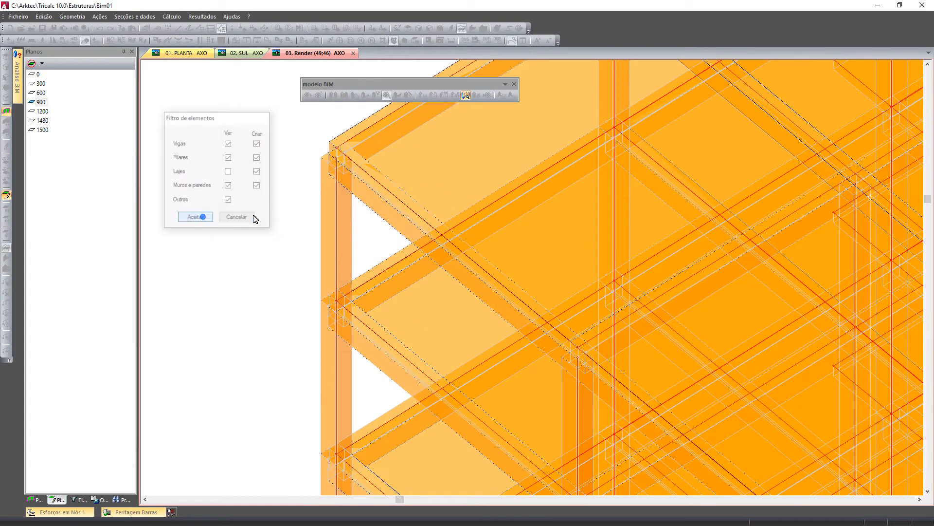
Hide the beams (Vigas) with the element filter so the columns can be viewed on their own.
{"action": "scroll", "coordinate": [354, 201], "scroll_direction": "down", "scroll_amount": 2}
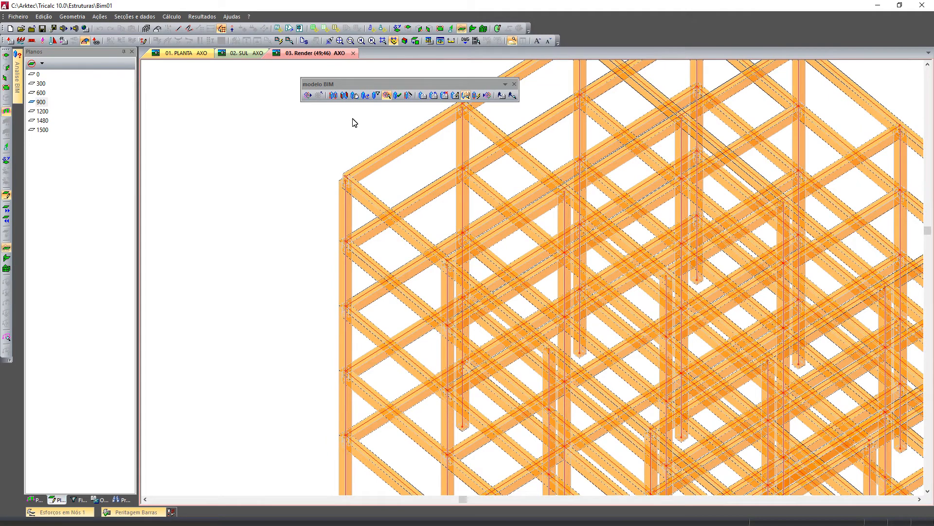
{"action": "left_click", "coordinate": [387, 95]}
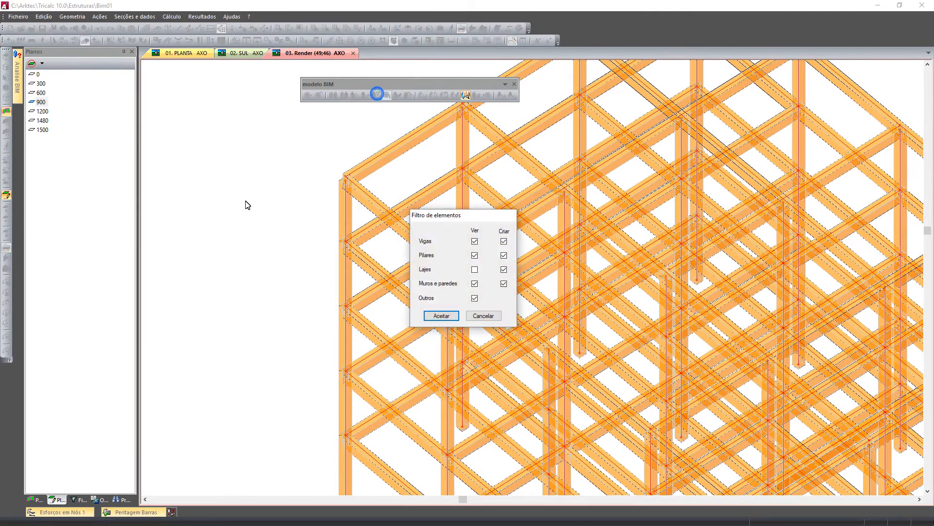
{"action": "left_click", "coordinate": [474, 241]}
{"action": "left_click", "coordinate": [441, 316]}
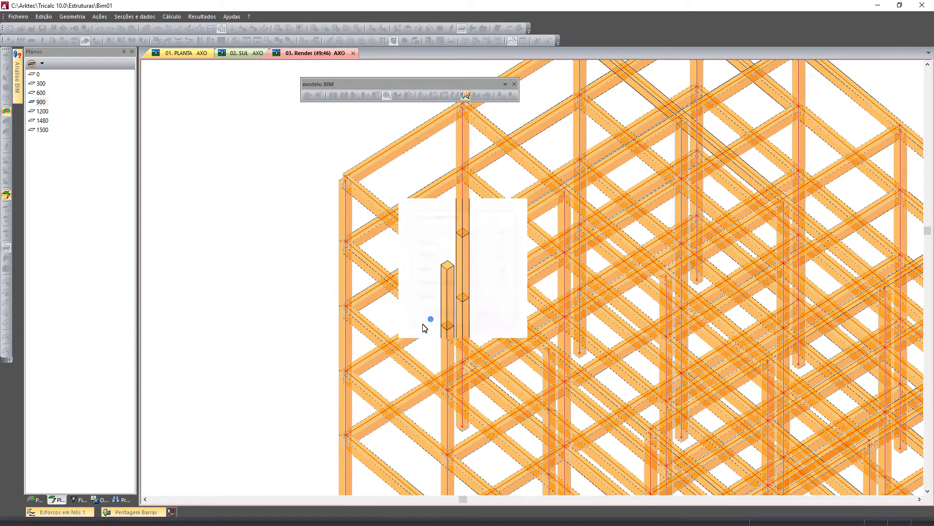
{"action": "scroll", "coordinate": [430, 305], "scroll_direction": "down", "scroll_amount": 3}
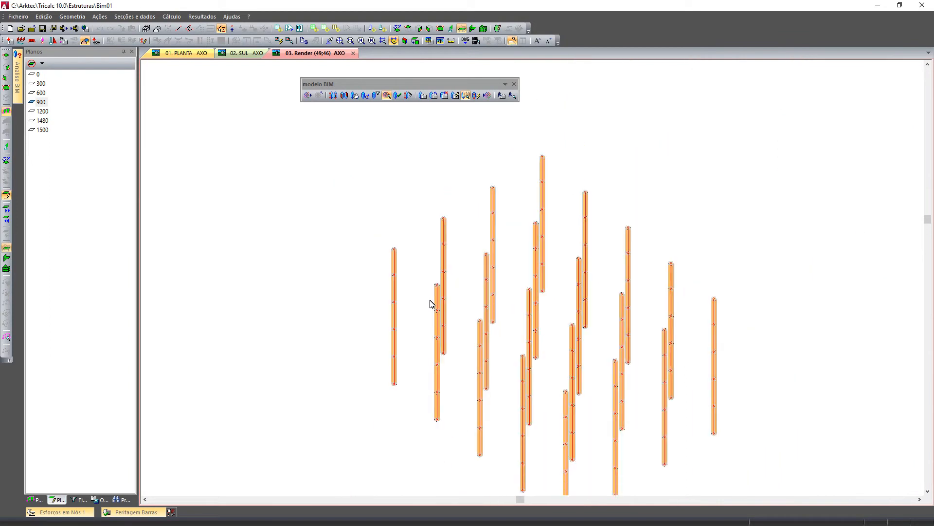
Restore the display of both beams and slabs in the BIM element filter.
{"action": "scroll", "coordinate": [430, 305], "scroll_direction": "up", "scroll_amount": 1}
{"action": "left_click", "coordinate": [377, 96]}
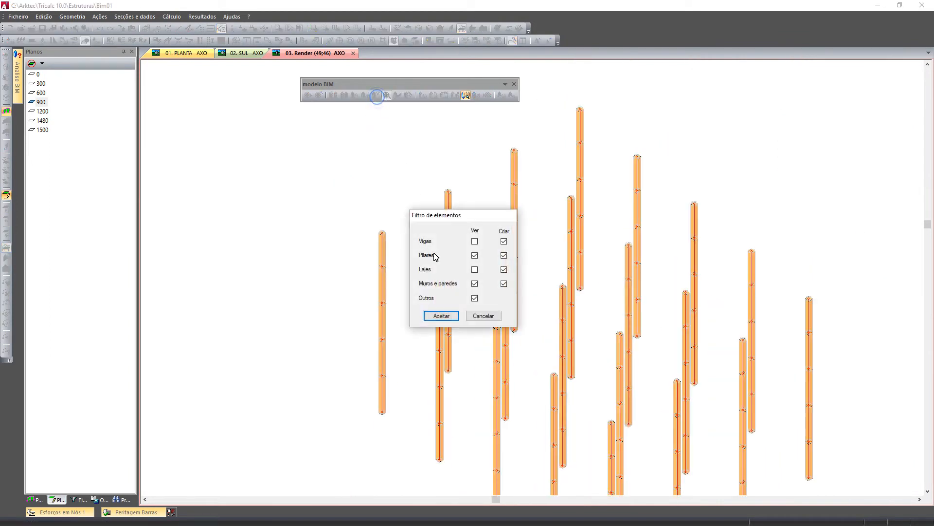
{"action": "left_click", "coordinate": [475, 241]}
{"action": "left_click", "coordinate": [474, 269]}
{"action": "left_click", "coordinate": [436, 319]}
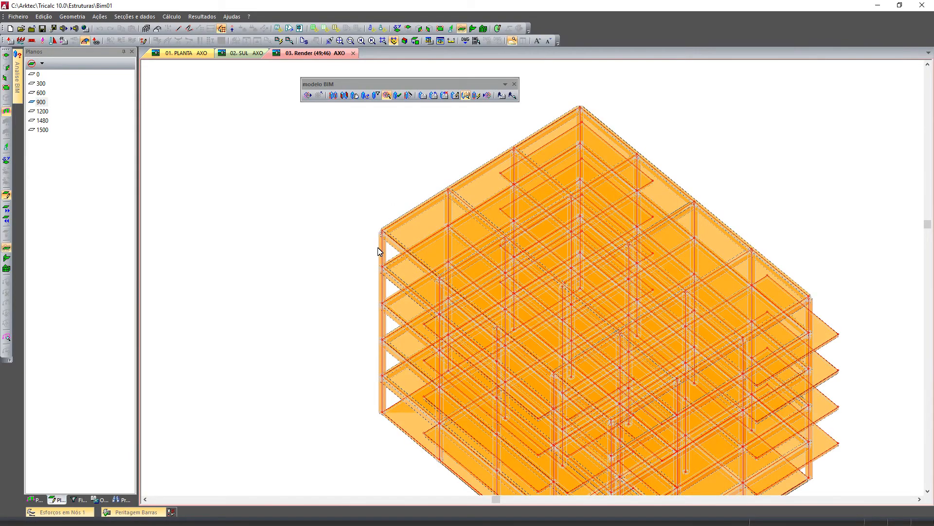
Toggle the visibility of the whole BIM model off and back on.
{"action": "scroll", "coordinate": [377, 242], "scroll_direction": "up", "scroll_amount": 4}
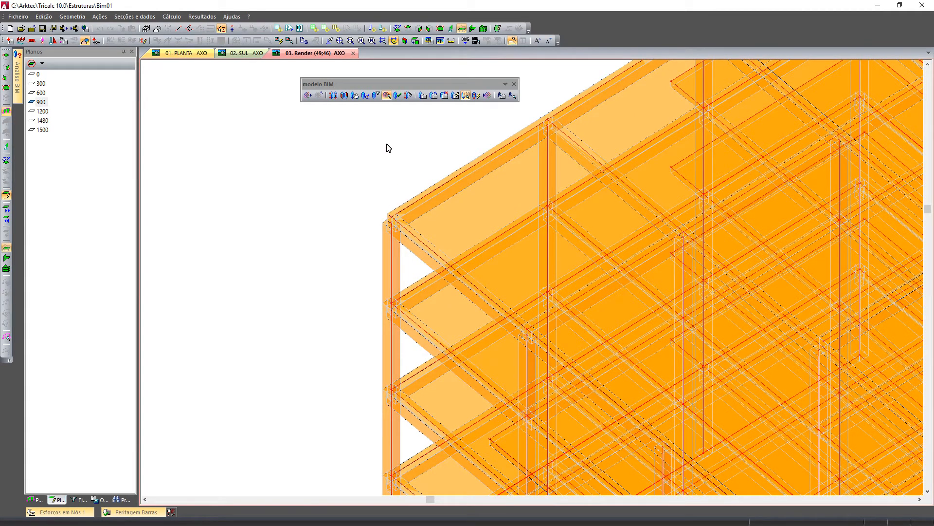
{"action": "left_click", "coordinate": [387, 96]}
{"action": "left_click", "coordinate": [387, 95]}
{"action": "left_click", "coordinate": [387, 95]}
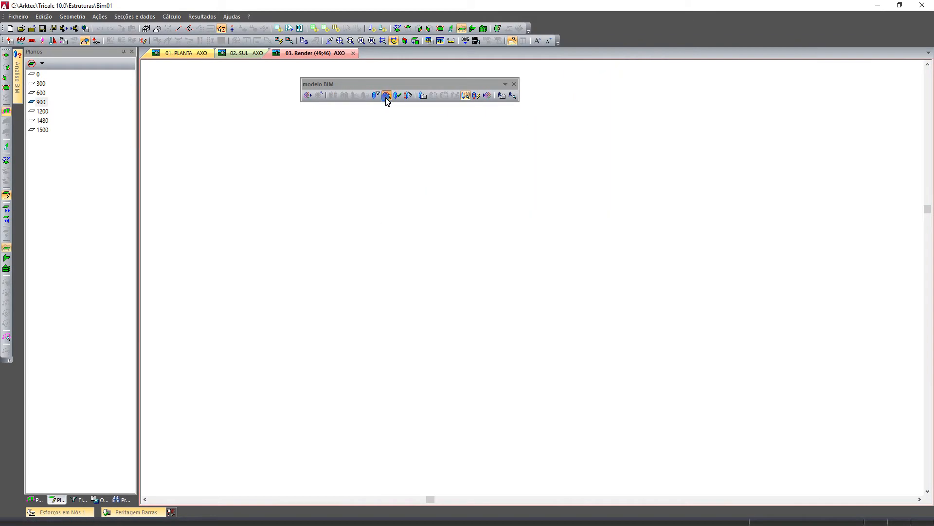
{"action": "left_click", "coordinate": [386, 96]}
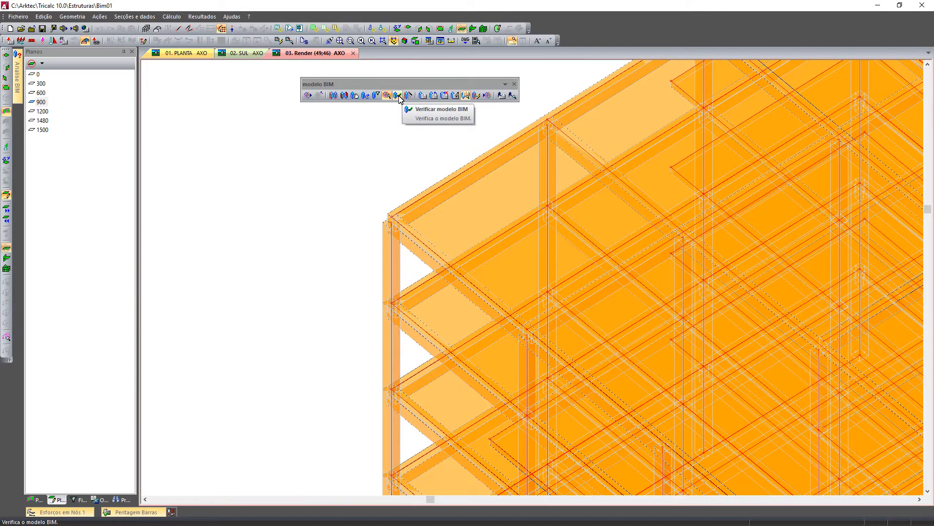
Verify the BIM model, locate the elements of the Viga 2 e Viga 3 and Viga 2 e Pilar 47 warnings, and dismiss the error list.
{"action": "left_click", "coordinate": [398, 96]}
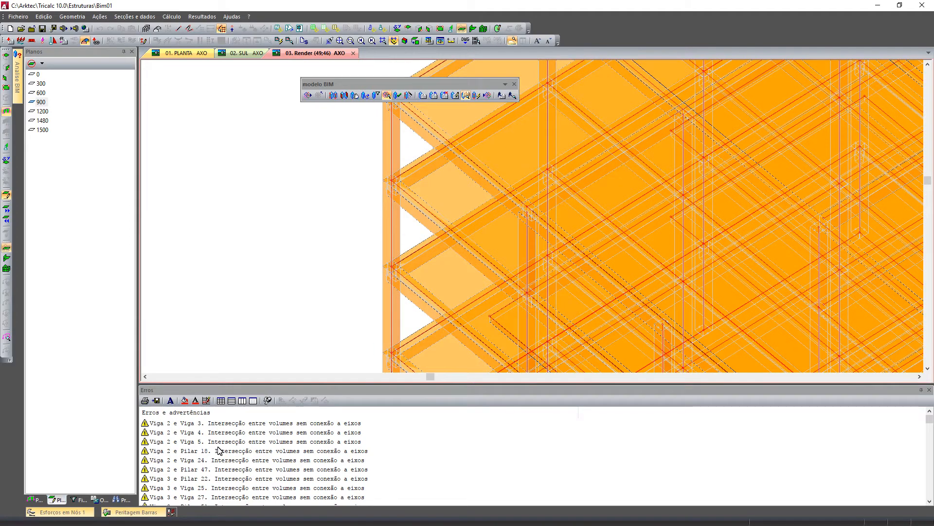
{"action": "left_click", "coordinate": [225, 423]}
{"action": "left_click", "coordinate": [294, 401]}
{"action": "scroll", "coordinate": [420, 318], "scroll_direction": "down", "scroll_amount": 3}
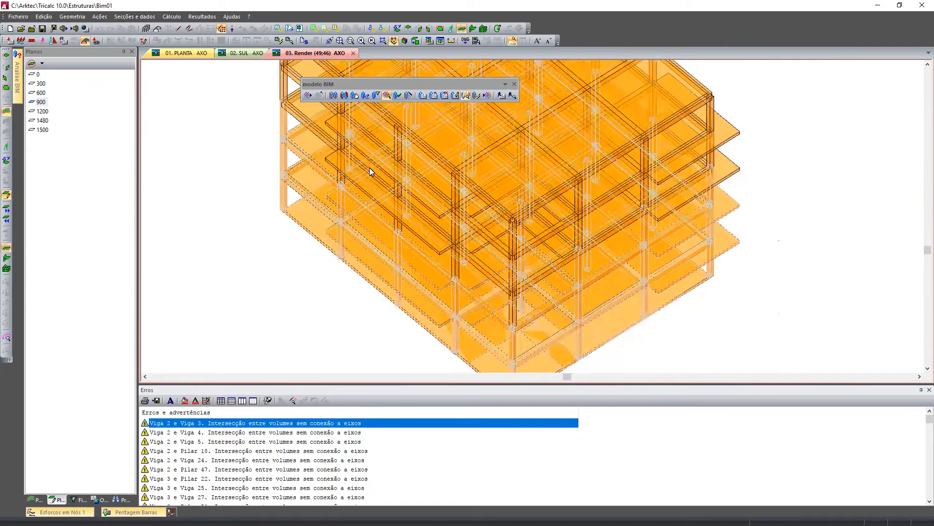
{"action": "left_click", "coordinate": [255, 469]}
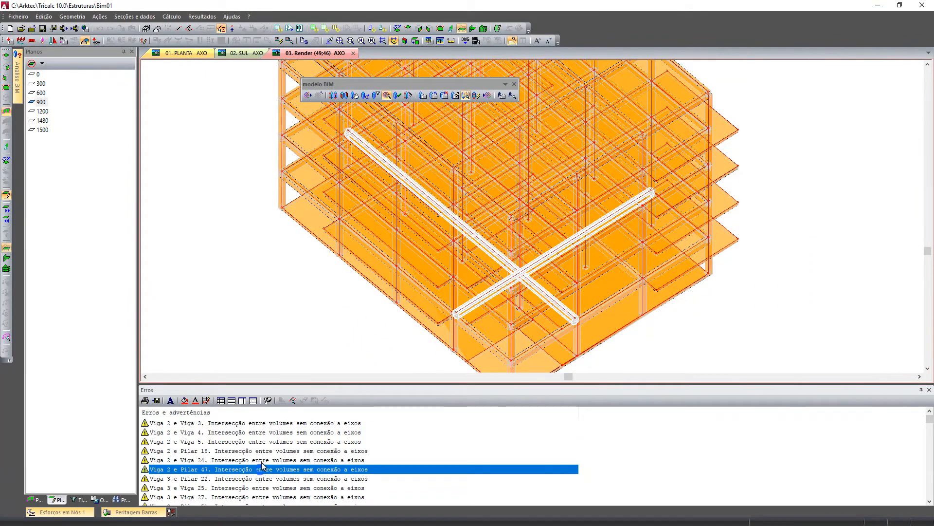
{"action": "left_click", "coordinate": [919, 389]}
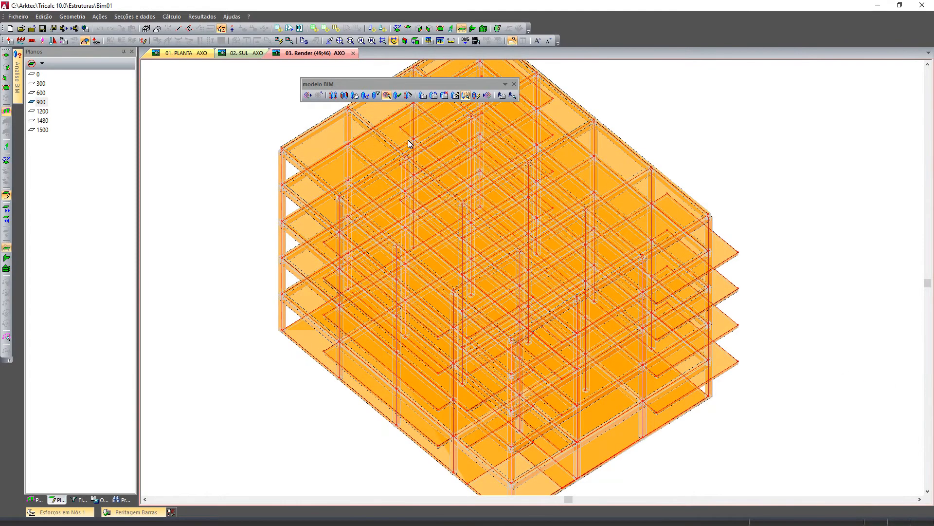
Adjust the whole BIM model with all adjustment options enabled and a 20 cm extension length for the end intersections between beams and columns.
{"action": "scroll", "coordinate": [272, 156], "scroll_direction": "up", "scroll_amount": 4}
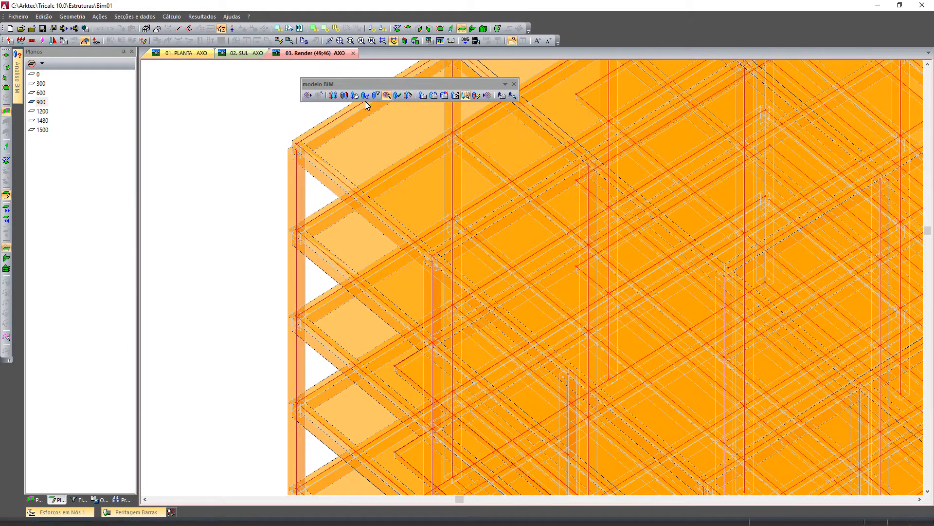
{"action": "left_click", "coordinate": [409, 96]}
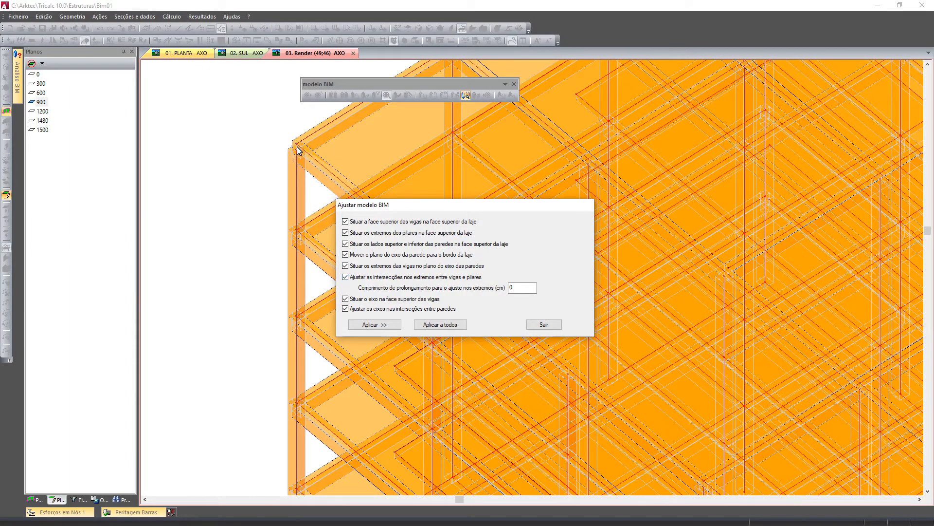
{"action": "double_click", "coordinate": [516, 288]}
{"action": "type", "text": "2"}
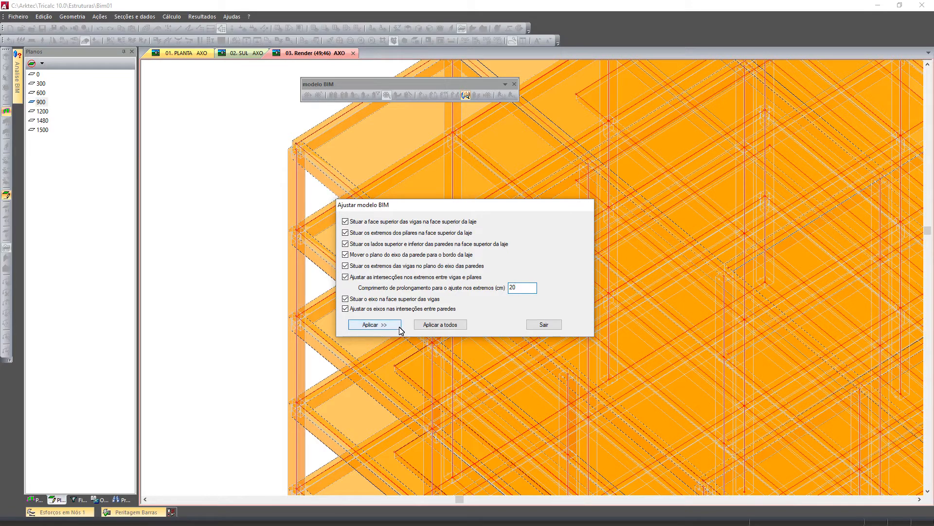
{"action": "left_click", "coordinate": [449, 328]}
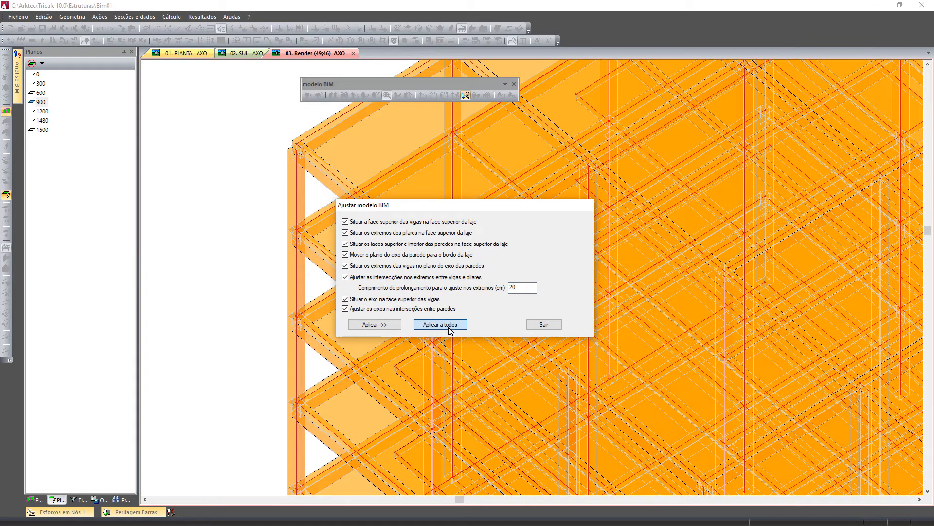
{"action": "left_click", "coordinate": [544, 324]}
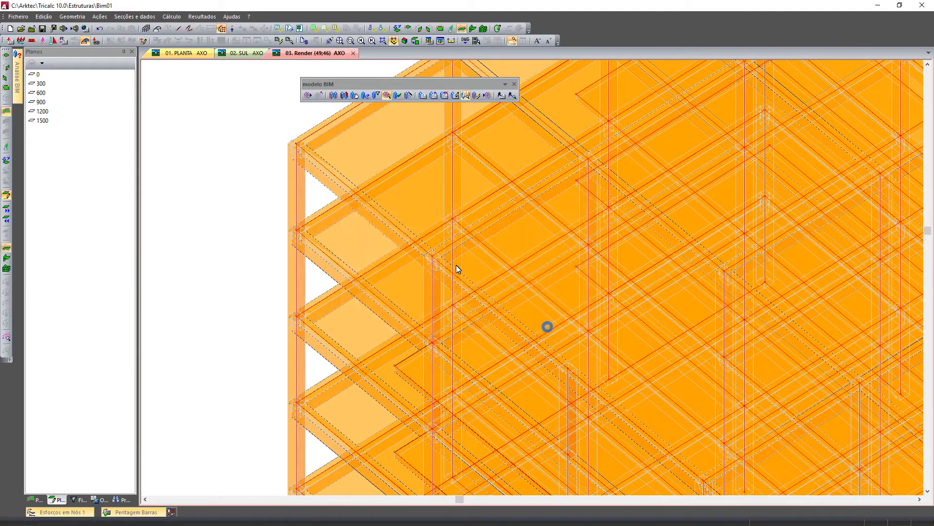
Inspect the adjusted roof-corner joint up close and the complete building frame in a near-frontal view.
{"action": "scroll", "coordinate": [304, 155], "scroll_direction": "up", "scroll_amount": 2}
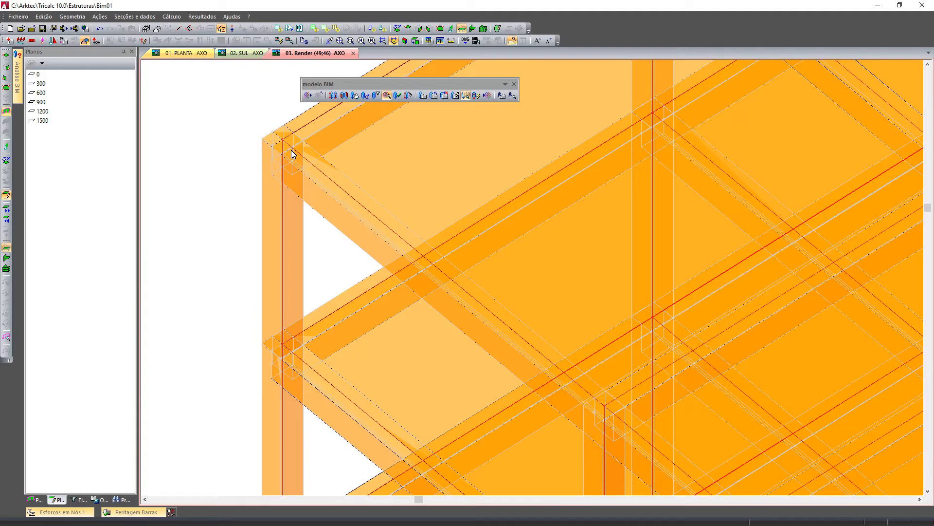
{"action": "scroll", "coordinate": [295, 166], "scroll_direction": "down", "scroll_amount": 3}
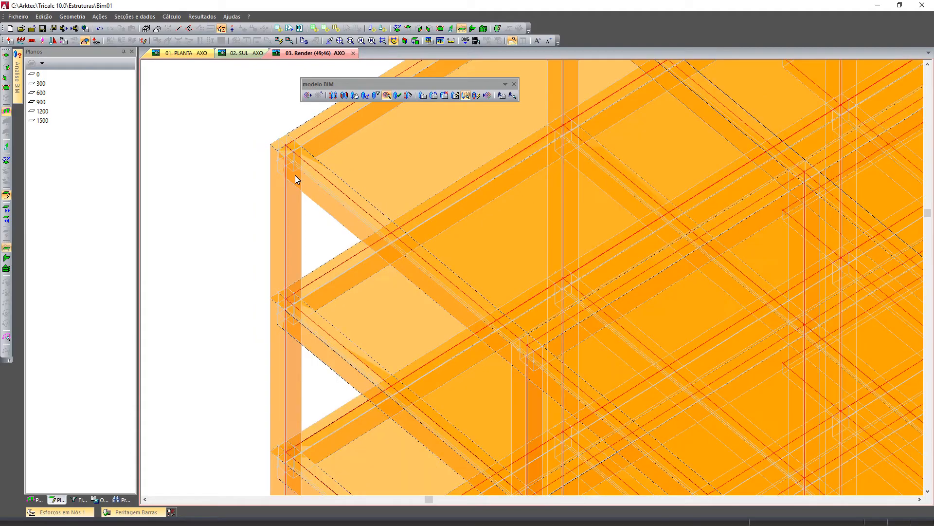
{"action": "scroll", "coordinate": [317, 199], "scroll_direction": "down", "scroll_amount": 4}
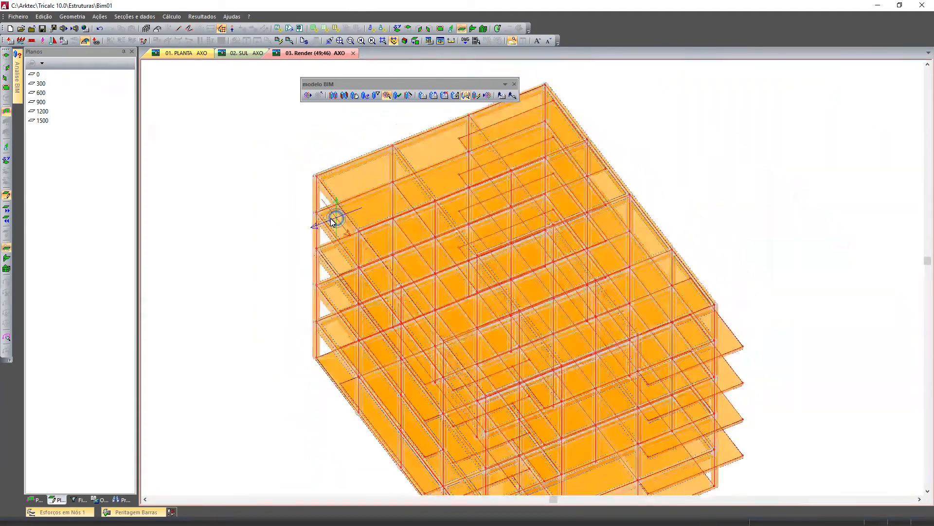
{"action": "middle_click_drag", "start_coordinate": [331, 218], "coordinate": [321, 200]}
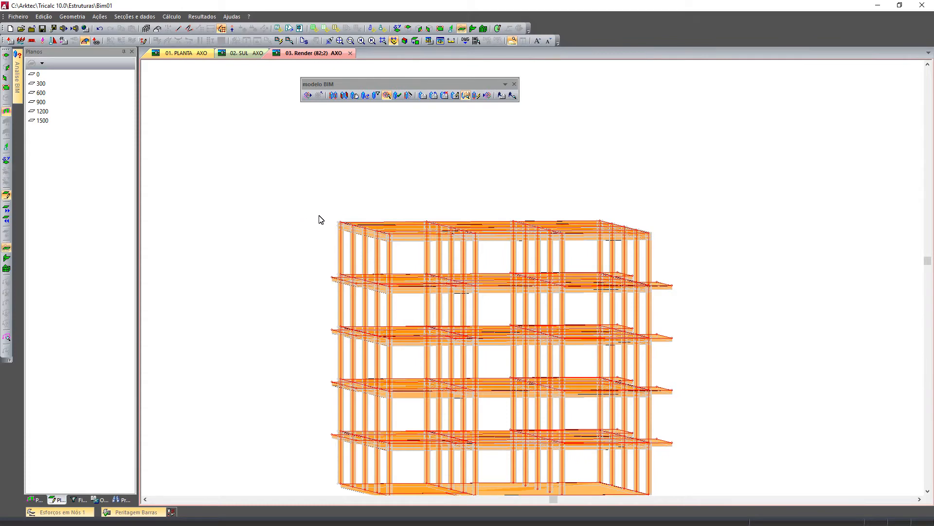
{"action": "middle_click_drag", "start_coordinate": [336, 233], "coordinate": [348, 158]}
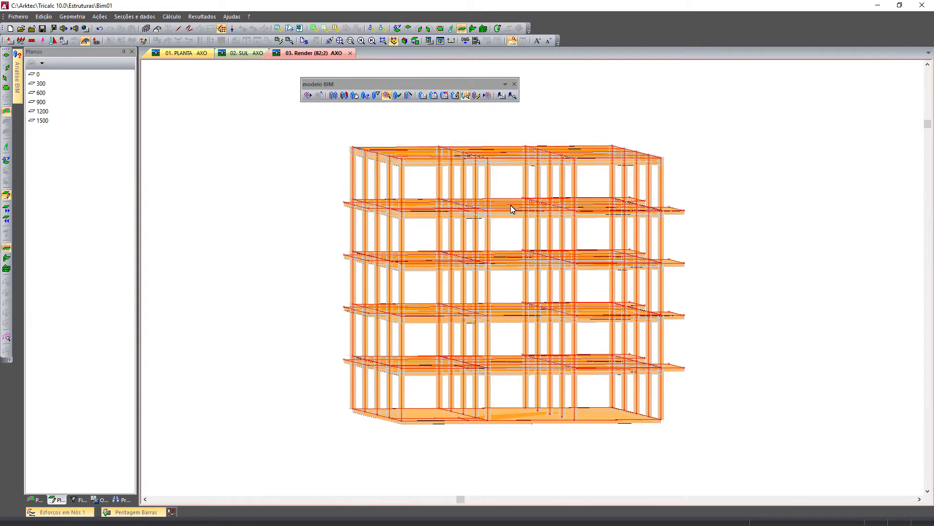
Review the beam creation options, checking the section series and profile assigned to rectangular and I-shaped beams.
{"action": "left_click", "coordinate": [422, 96]}
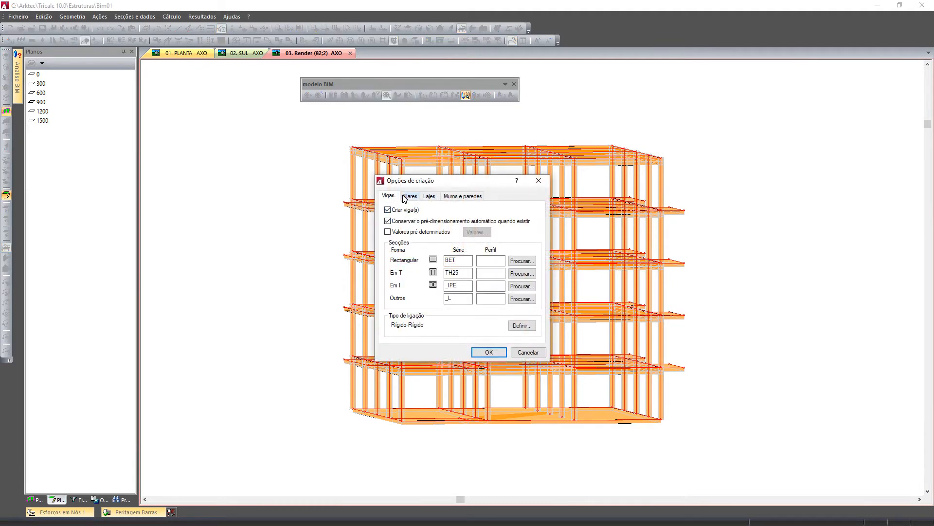
{"action": "left_click_drag", "start_coordinate": [445, 263], "coordinate": [455, 262]}
{"action": "left_click", "coordinate": [397, 284]}
{"action": "left_click", "coordinate": [455, 286]}
{"action": "double_click", "coordinate": [452, 290]}
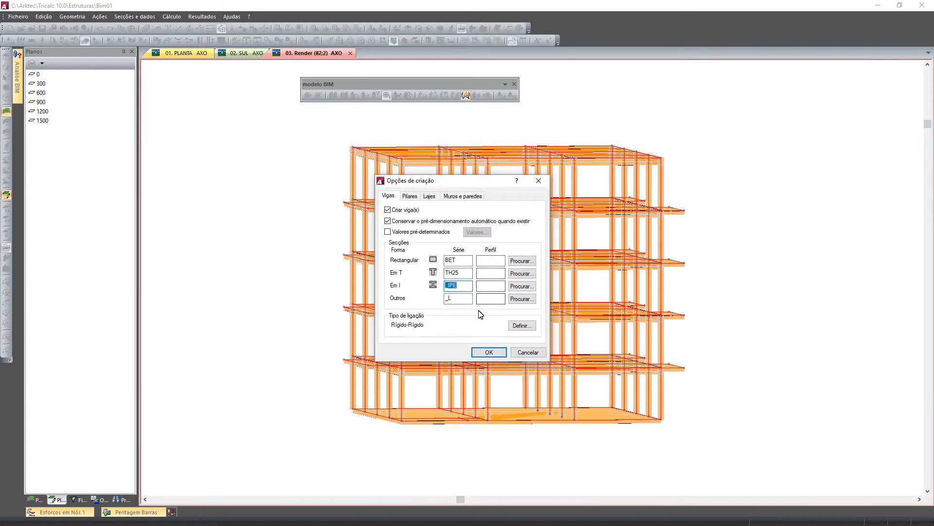
{"action": "left_click", "coordinate": [489, 261]}
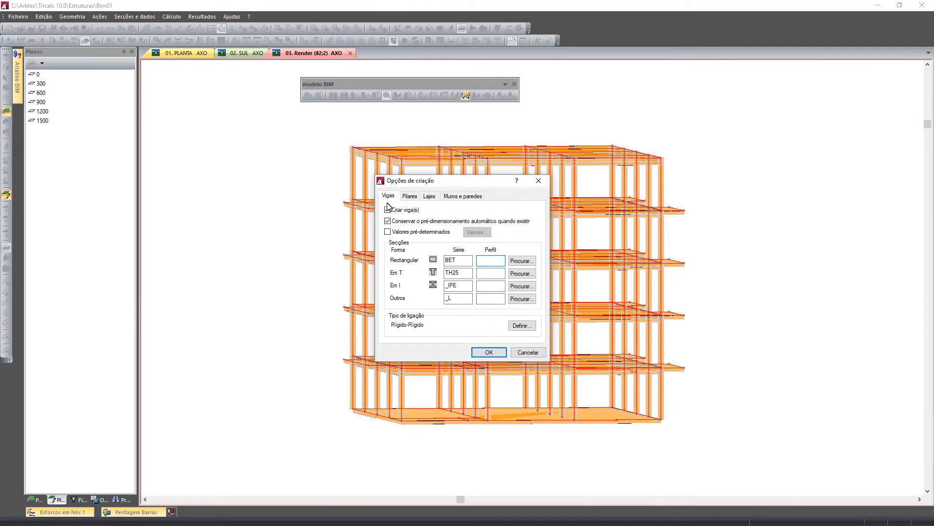
Accept the notice about the BET series' undetermined profile and set it not to be shown again.
{"action": "left_click", "coordinate": [415, 197]}
{"action": "left_click", "coordinate": [415, 284]}
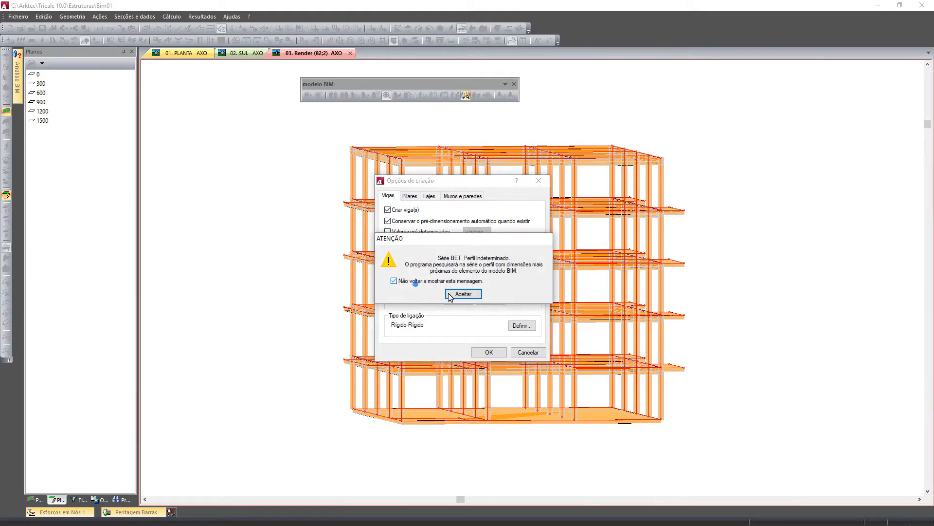
{"action": "left_click", "coordinate": [462, 294]}
Compare the slab types in the creation options, keep Laje maciça selected and open its detailed options.
{"action": "left_click", "coordinate": [429, 196]}
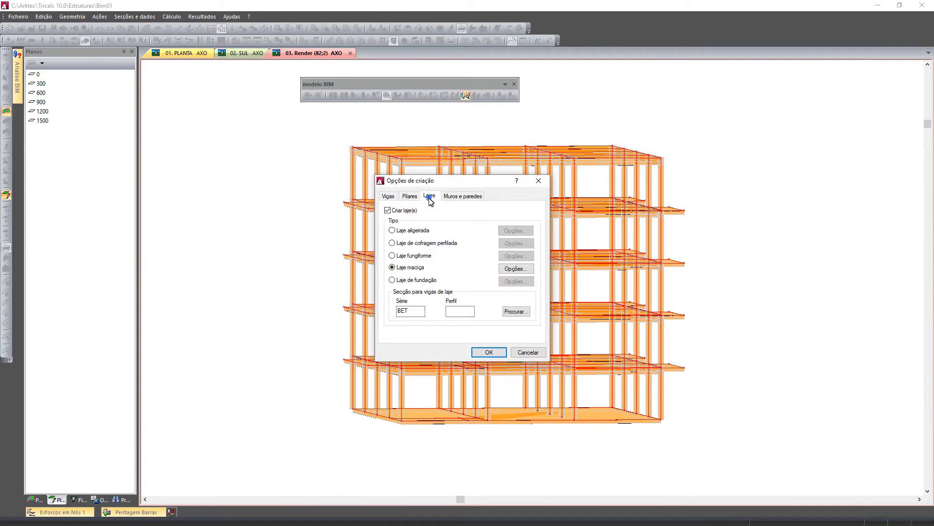
{"action": "left_click", "coordinate": [413, 231]}
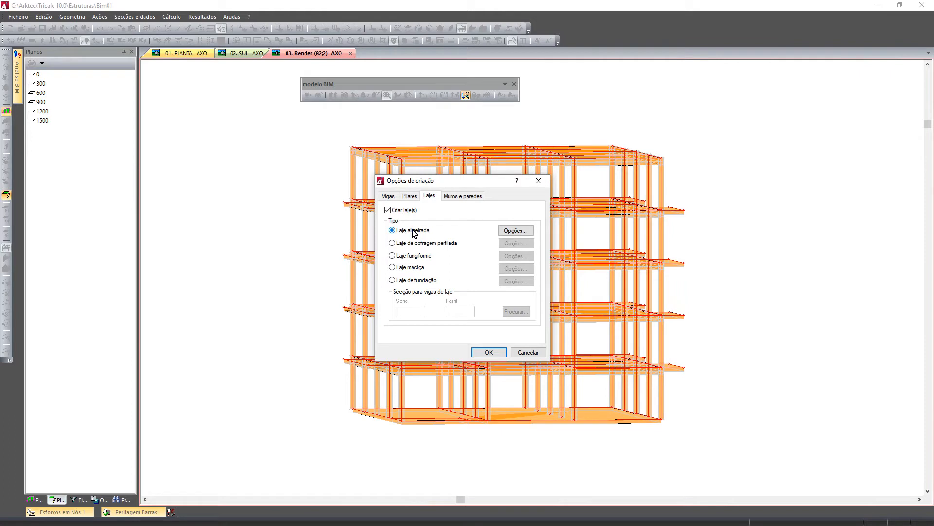
{"action": "left_click", "coordinate": [415, 243]}
{"action": "left_click", "coordinate": [417, 256]}
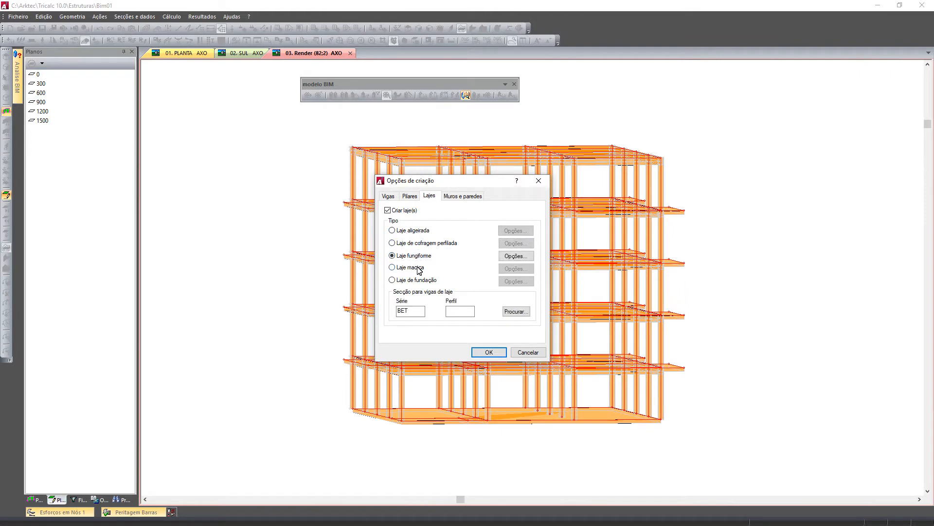
{"action": "left_click", "coordinate": [420, 269]}
{"action": "left_click", "coordinate": [515, 268]}
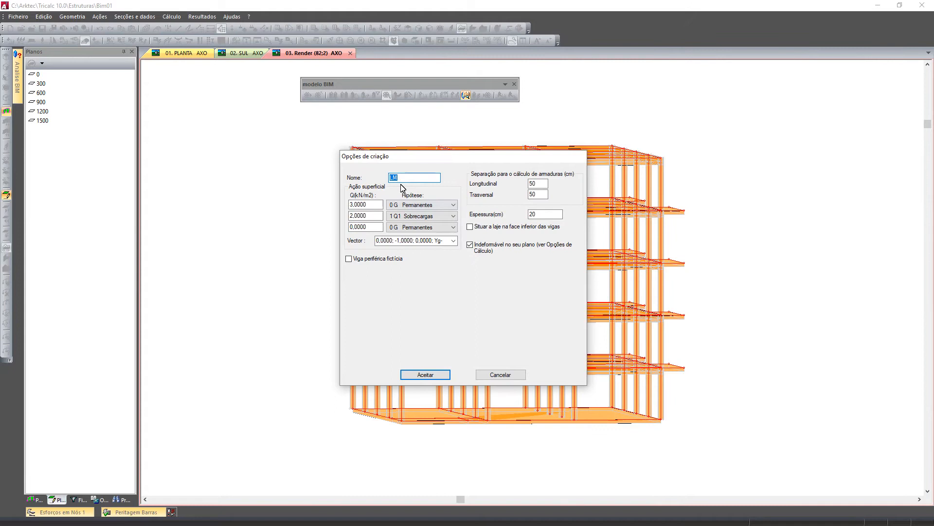
Review the solid slab's surface loads, thickness and in-plane rigidity option, and accept the slab creation options.
{"action": "double_click", "coordinate": [370, 205]}
{"action": "double_click", "coordinate": [372, 216]}
{"action": "double_click", "coordinate": [553, 216]}
{"action": "left_click", "coordinate": [479, 245]}
{"action": "left_click", "coordinate": [479, 244]}
{"action": "left_click", "coordinate": [420, 373]}
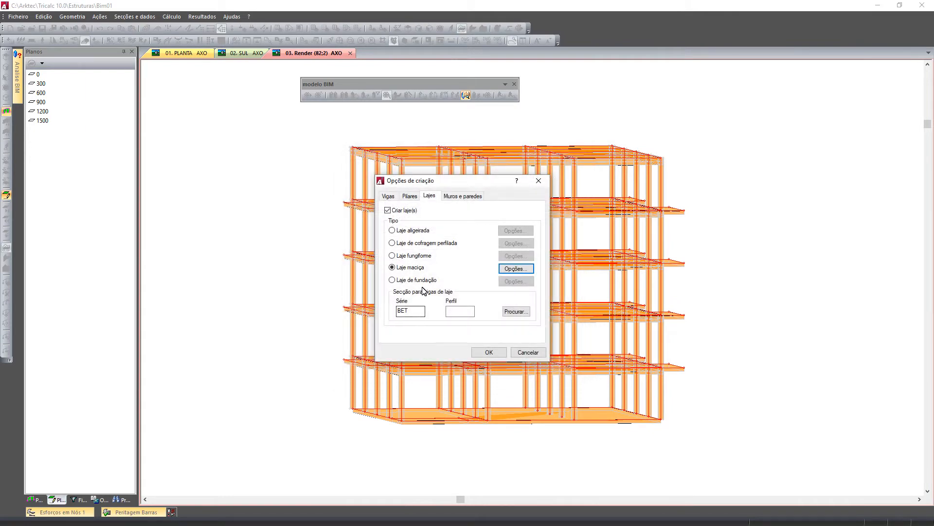
{"action": "left_click", "coordinate": [482, 351]}
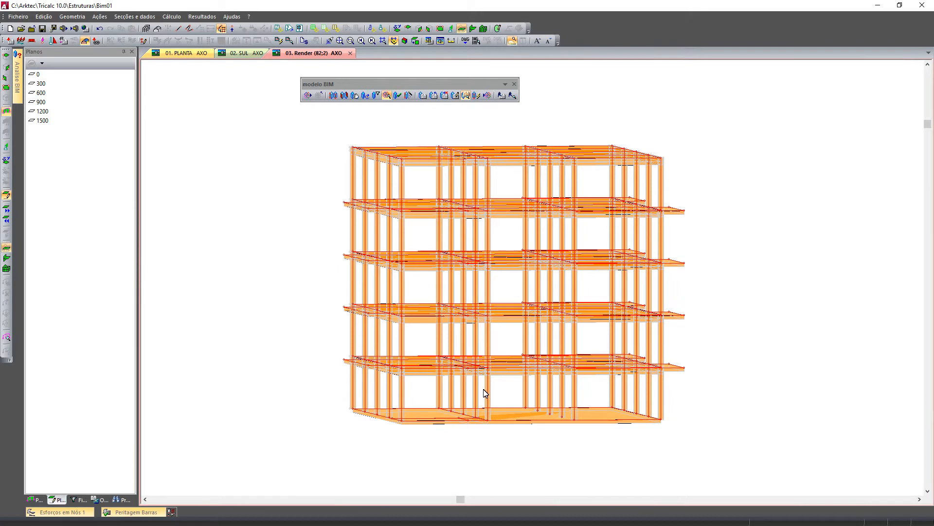
Choose Laje de fundação as the slab type for individual assignment, with a 50 cm thickness and Indeformável no seu plano enabled.
{"action": "left_click", "coordinate": [433, 96]}
{"action": "left_click", "coordinate": [414, 281]}
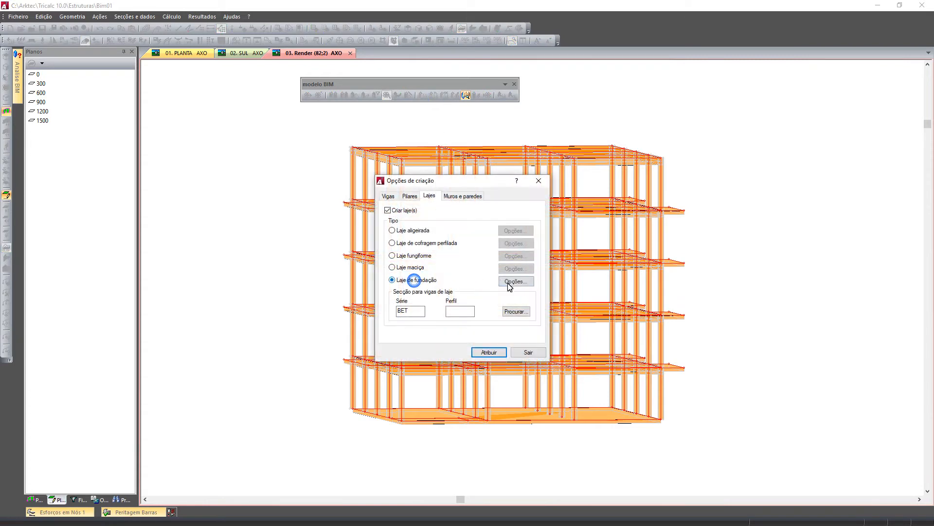
{"action": "left_click", "coordinate": [516, 281]}
{"action": "double_click", "coordinate": [543, 214]}
{"action": "type", "text": "50"}
{"action": "left_click", "coordinate": [470, 245]}
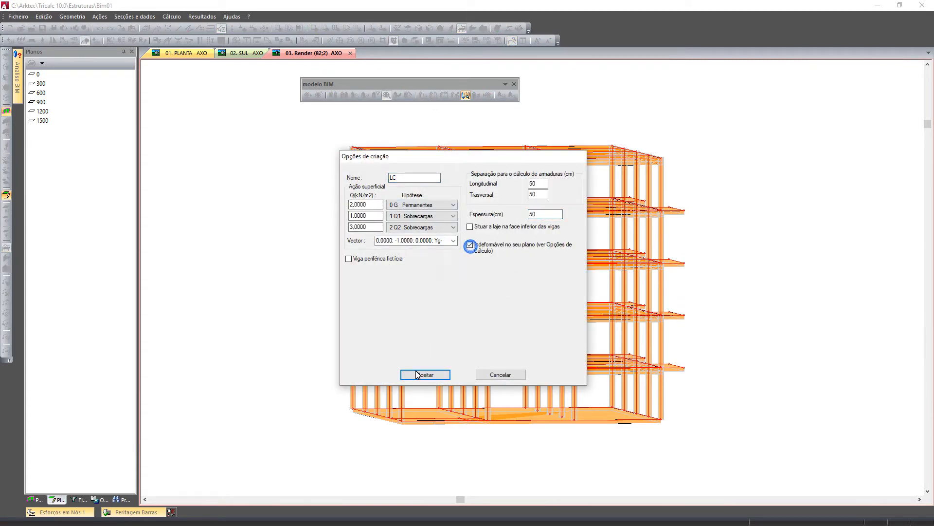
{"action": "left_click", "coordinate": [418, 374]}
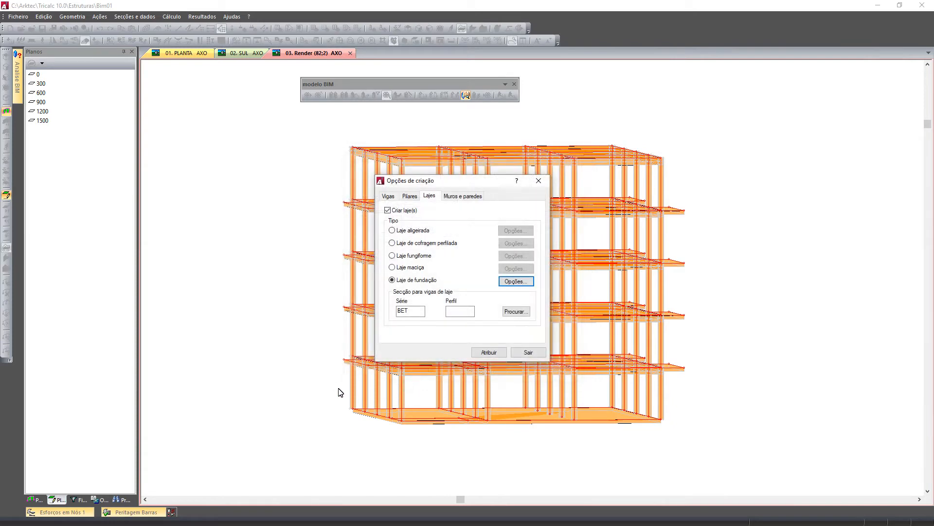
Assign the foundation slab options to all BIM elements at the building's base and finish the assignment.
{"action": "left_click", "coordinate": [487, 352]}
{"action": "left_click_drag", "start_coordinate": [301, 386], "coordinate": [699, 465]}
{"action": "right_click", "coordinate": [640, 455]}
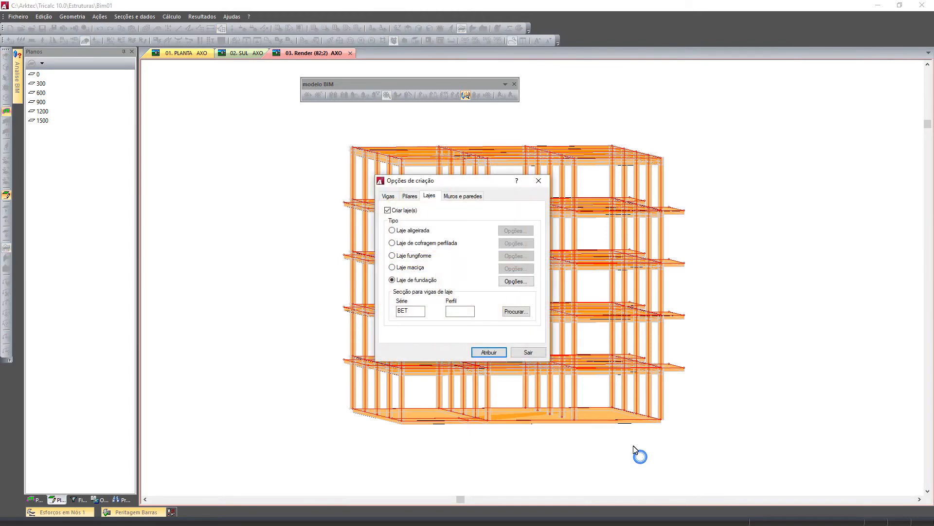
{"action": "left_click", "coordinate": [520, 351]}
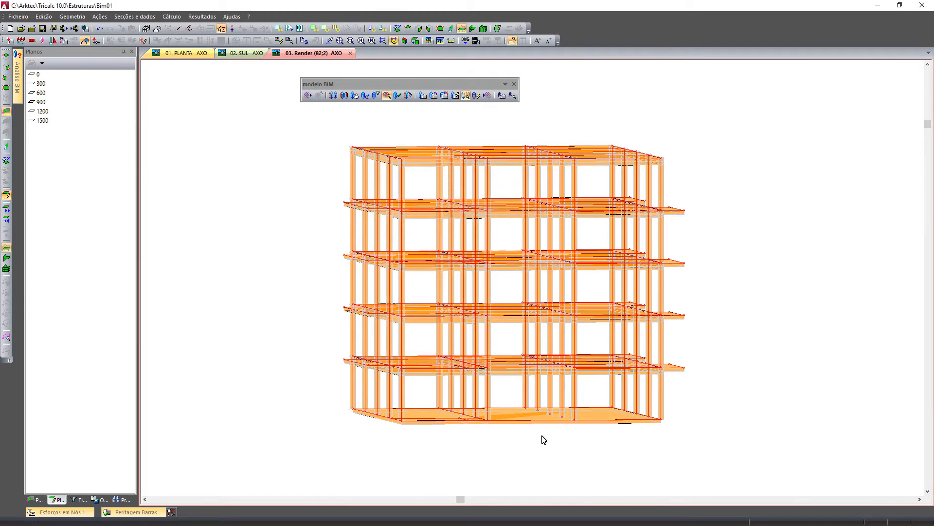
Create the structure from the BIM model, declining the automatic slab ábacos calculation and storing a copy in the geometry history.
{"action": "left_click", "coordinate": [475, 96]}
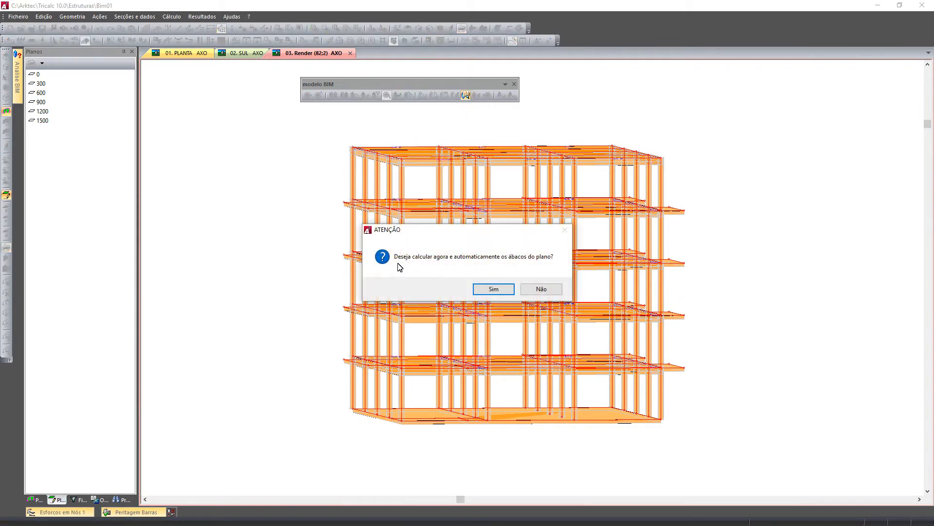
{"action": "left_click", "coordinate": [543, 290]}
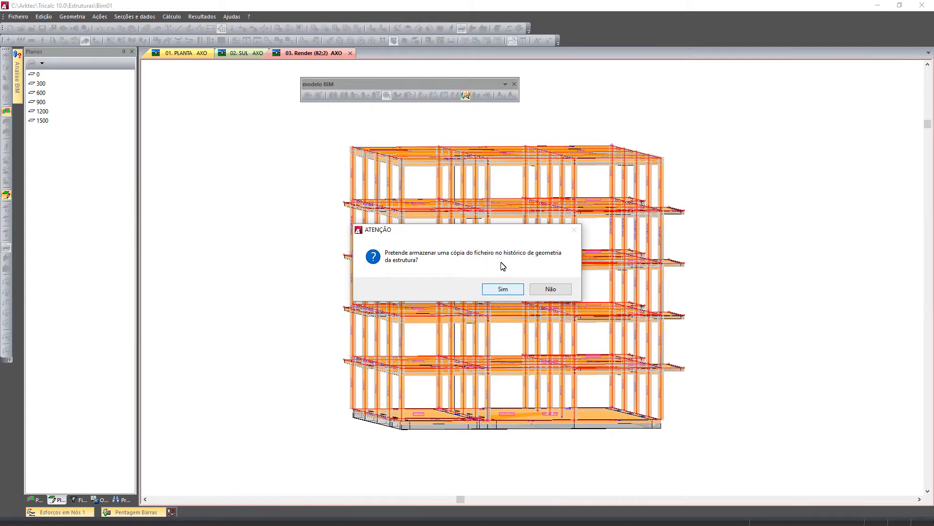
{"action": "left_click", "coordinate": [511, 294]}
{"action": "left_click", "coordinate": [442, 309]}
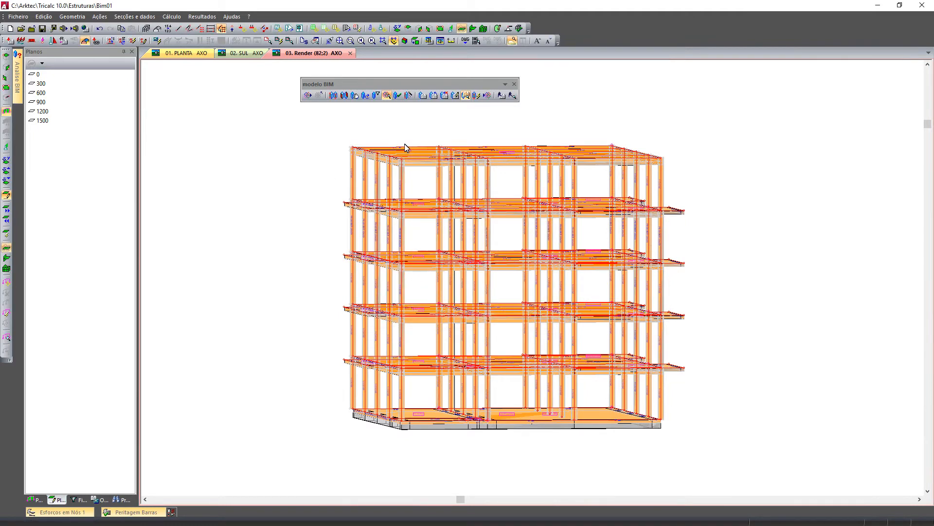
Hide the BIM model and inspect the created structure's columns, beams and slabs from several angles.
{"action": "middle_click_drag", "start_coordinate": [466, 240], "coordinate": [470, 255]}
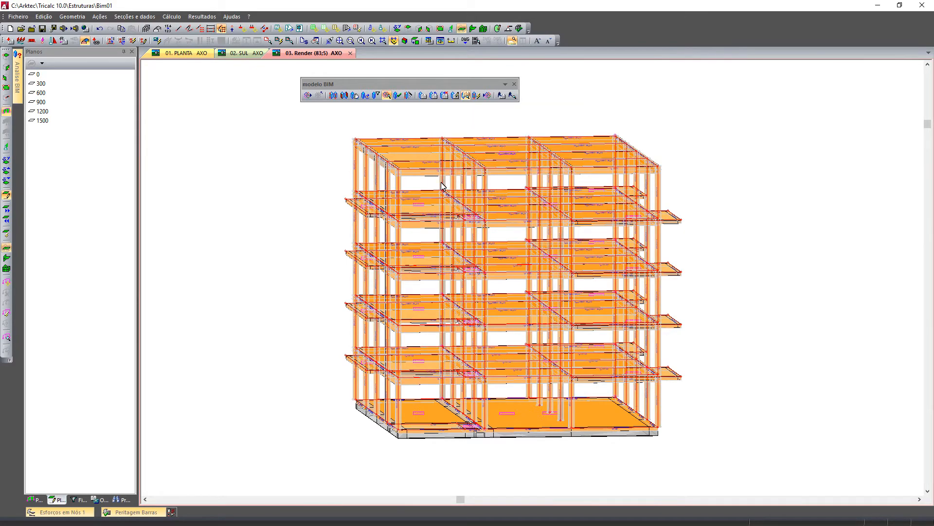
{"action": "middle_click_drag", "start_coordinate": [238, 171], "coordinate": [245, 189]}
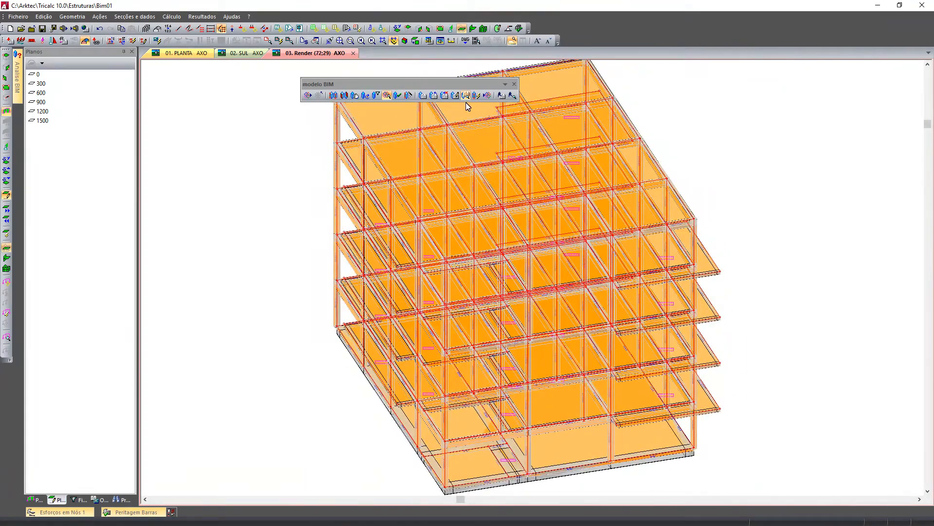
{"action": "left_click", "coordinate": [388, 98]}
{"action": "middle_click_drag", "start_coordinate": [424, 169], "coordinate": [466, 279]}
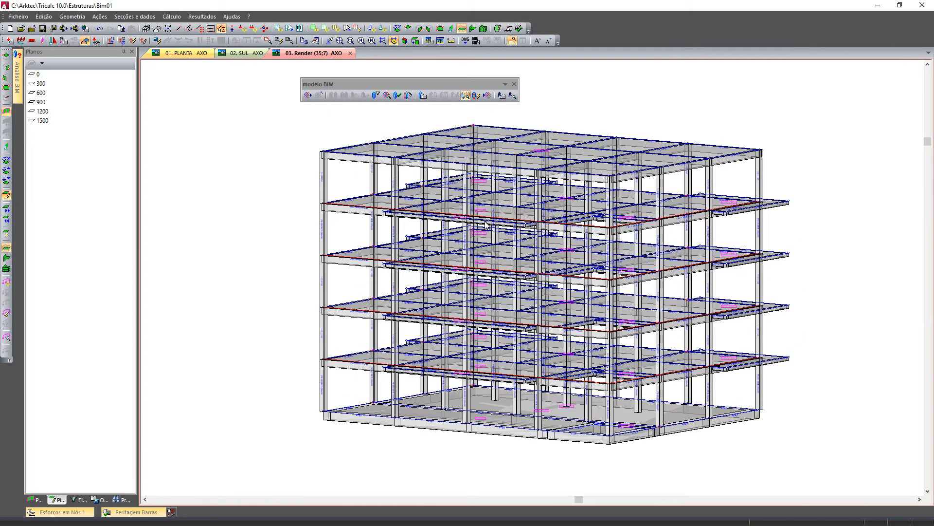
{"action": "middle_click_drag", "start_coordinate": [483, 232], "coordinate": [443, 205]}
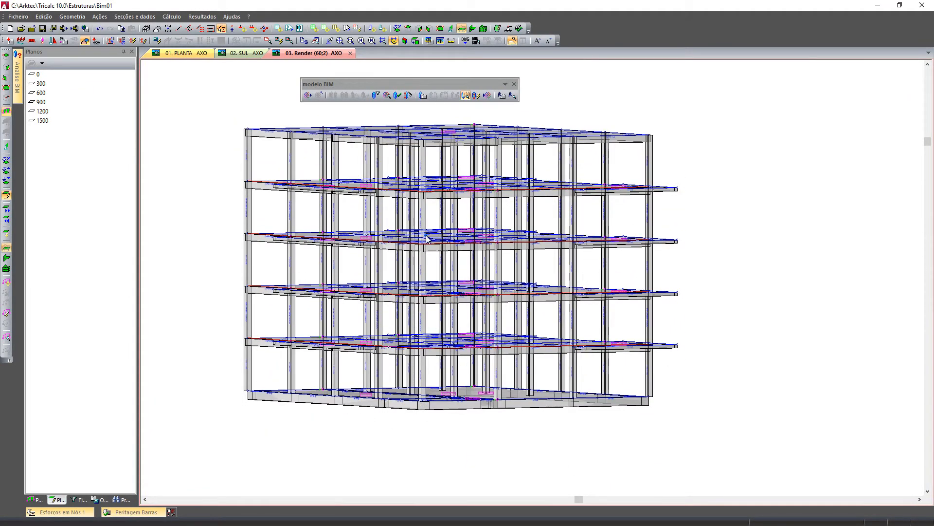
Delete all the foundation slabs at the base of the building.
{"action": "right_click", "coordinate": [427, 238]}
{"action": "mouse_move", "coordinate": [486, 282]}
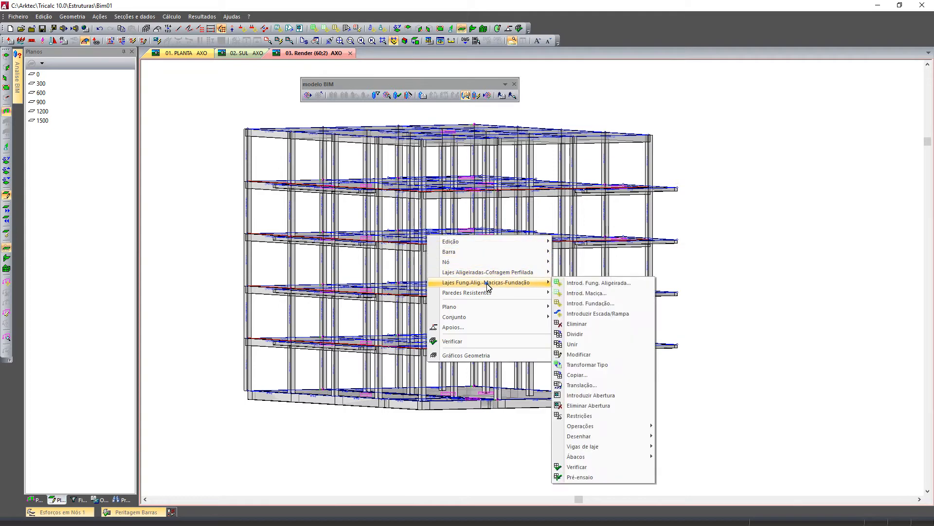
{"action": "left_click", "coordinate": [598, 324]}
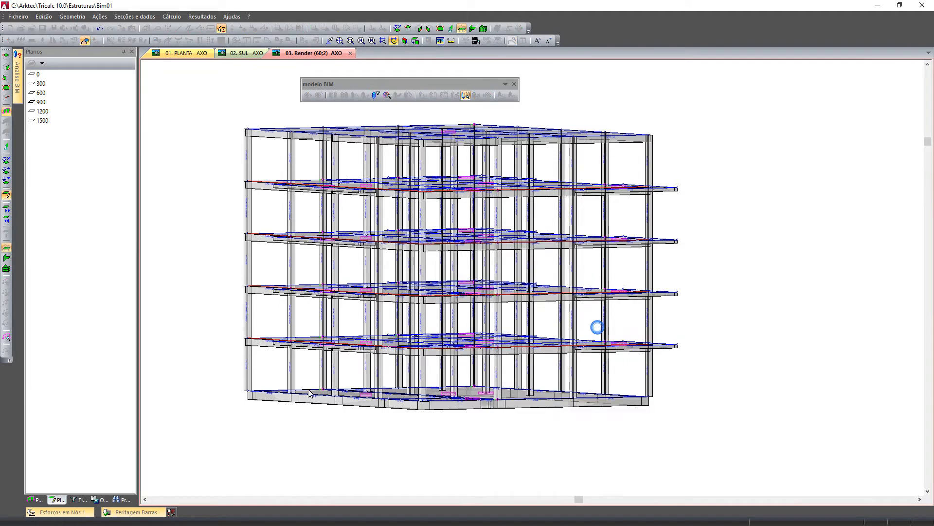
{"action": "left_click", "coordinate": [454, 400]}
{"action": "key", "text": "Return"}
{"action": "left_click", "coordinate": [400, 399]}
{"action": "key", "text": "Return"}
{"action": "left_click", "coordinate": [465, 406]}
{"action": "key", "text": "Return"}
{"action": "left_click", "coordinate": [474, 401]}
{"action": "key", "text": "Return"}
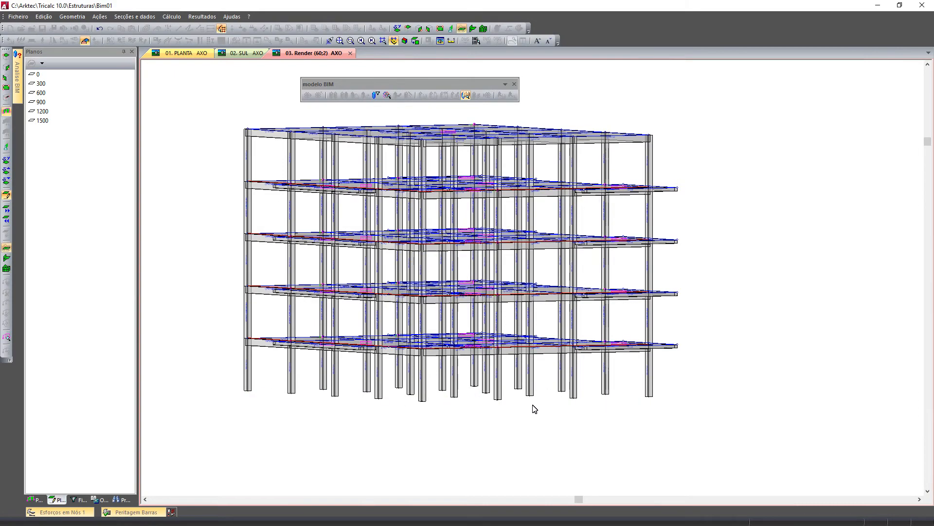
{"action": "right_click", "coordinate": [526, 411]}
{"action": "right_click", "coordinate": [489, 410]}
Move the base nodes of all columns by -100 cm in Y, without copying, using a vertical view of the structure.
{"action": "middle_click_drag", "start_coordinate": [488, 409], "coordinate": [486, 409]}
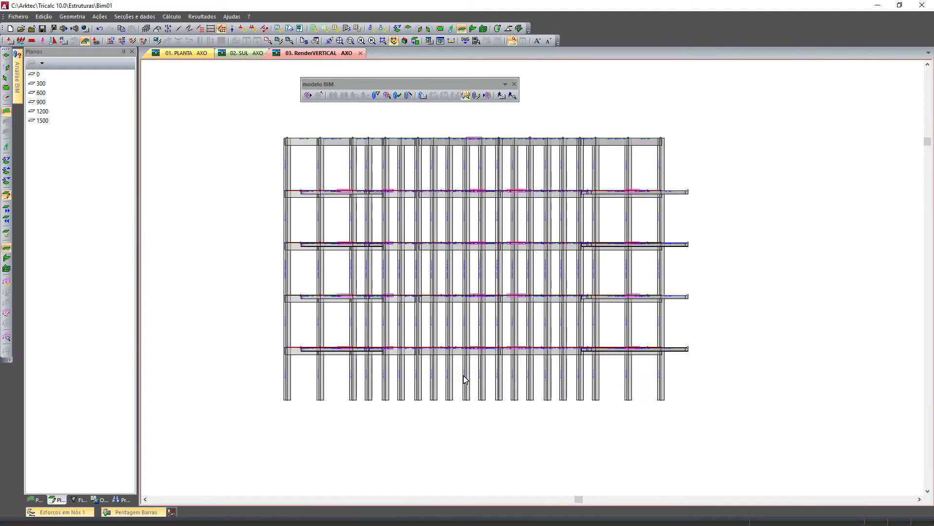
{"action": "key", "text": "ctrl+t"}
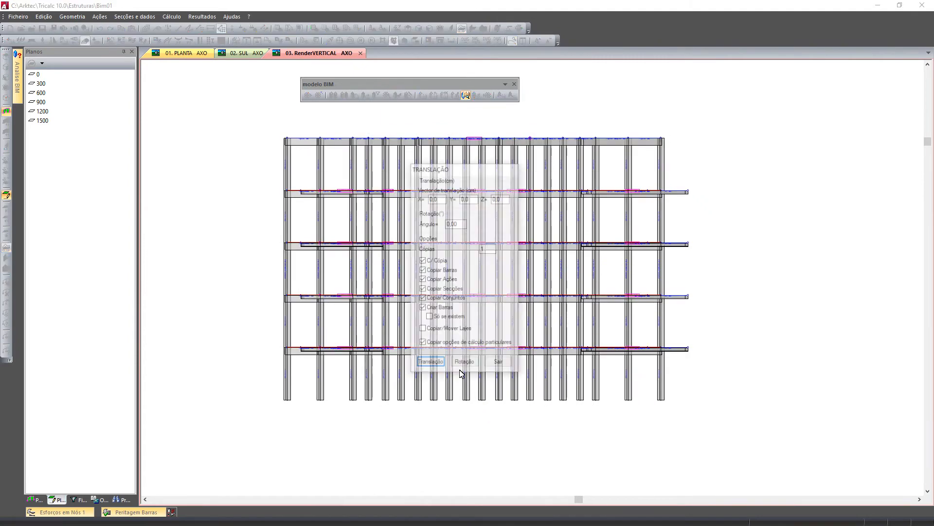
{"action": "double_click", "coordinate": [468, 198]}
{"action": "type", "text": "100"}
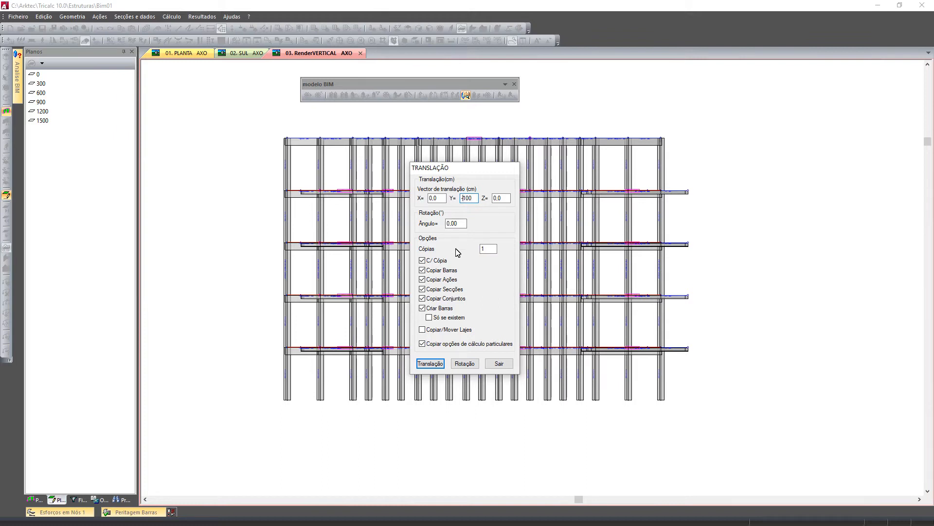
{"action": "left_click", "coordinate": [433, 259]}
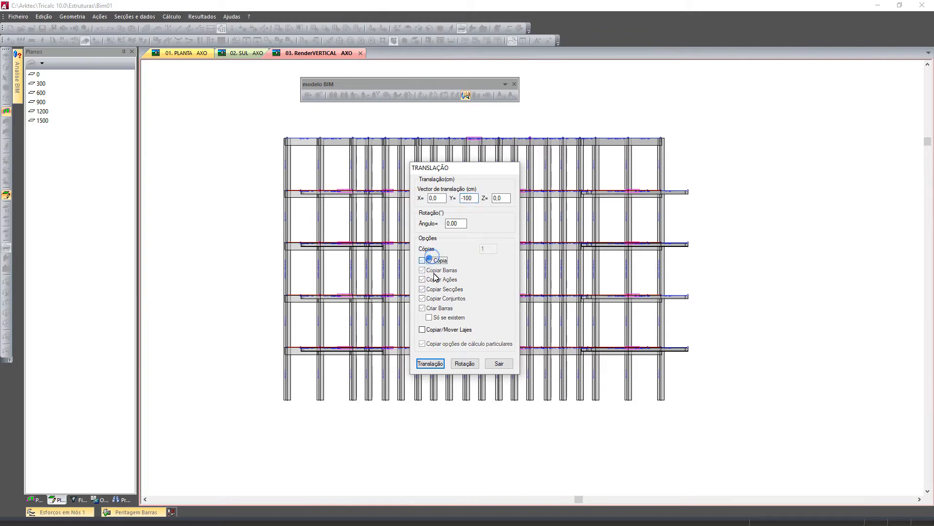
{"action": "left_click", "coordinate": [431, 364]}
{"action": "left_click_drag", "start_coordinate": [253, 384], "coordinate": [686, 437]}
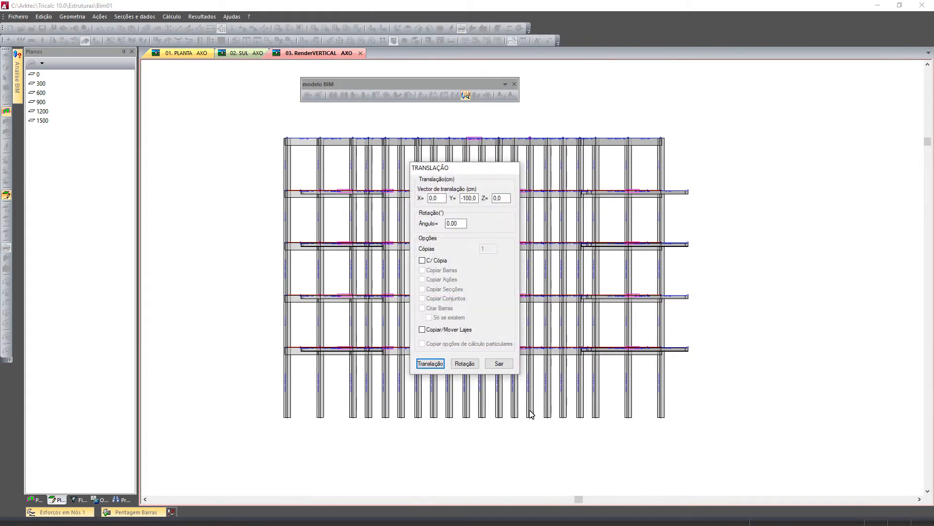
{"action": "left_click", "coordinate": [498, 363]}
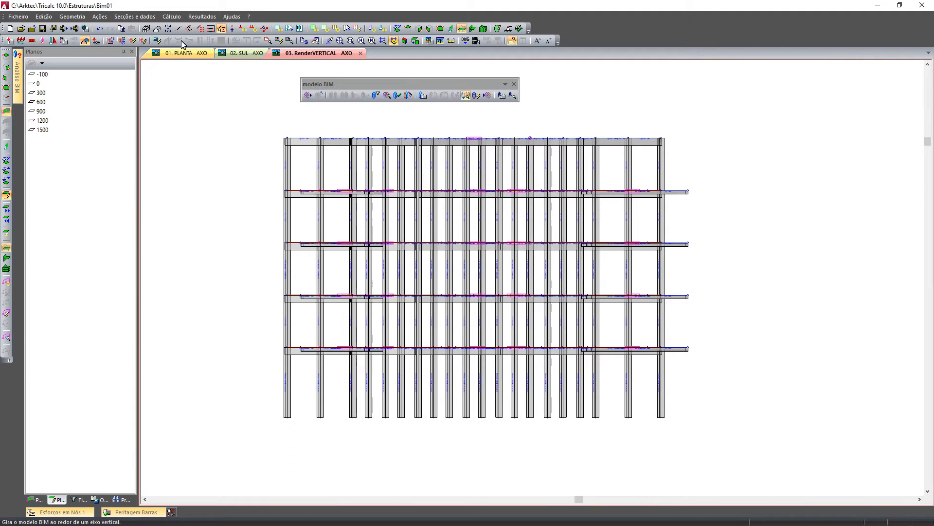
Assign supports to the base nodes of all columns at level -100.
{"action": "left_click", "coordinate": [72, 17]}
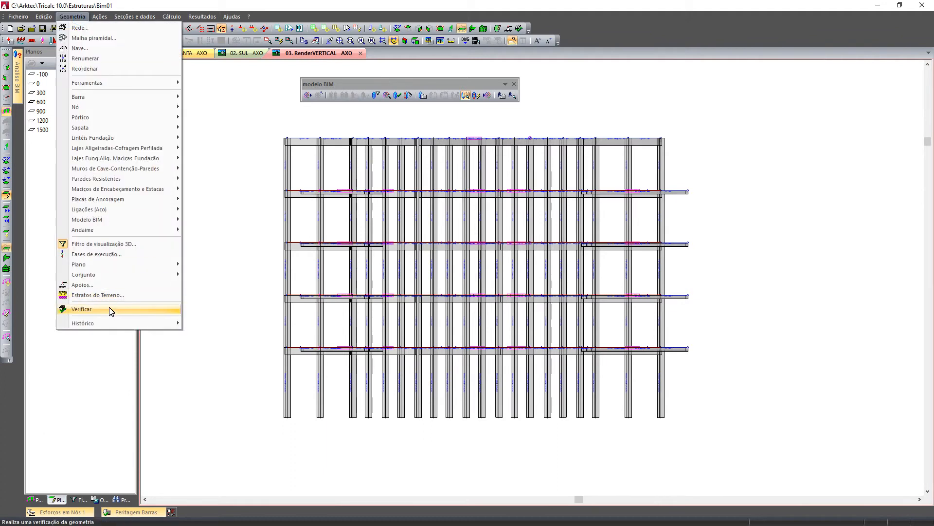
{"action": "left_click", "coordinate": [104, 285]}
{"action": "left_click", "coordinate": [441, 317]}
{"action": "left_click_drag", "start_coordinate": [238, 401], "coordinate": [712, 455]}
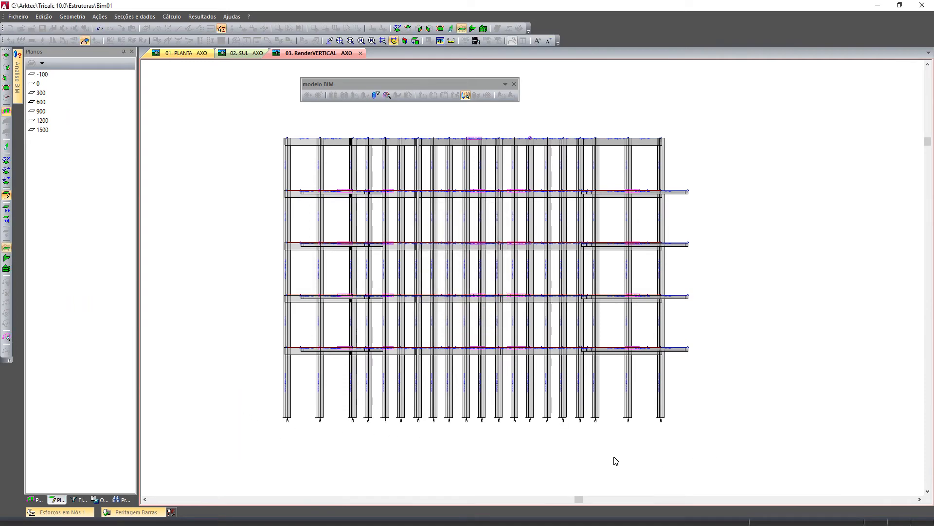
{"action": "left_click", "coordinate": [250, 281]}
{"action": "left_click", "coordinate": [485, 319]}
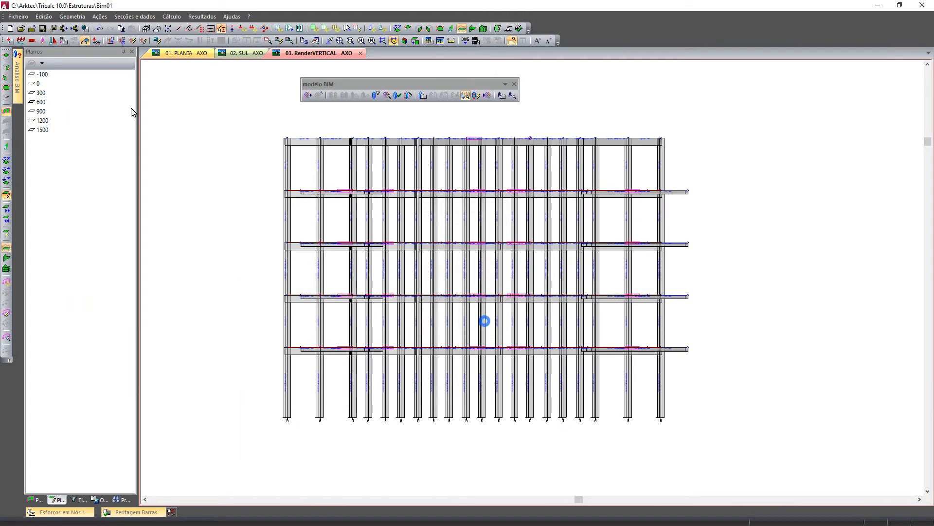
Introduce isolated footings at the bases of all columns.
{"action": "left_click", "coordinate": [72, 16]}
{"action": "mouse_move", "coordinate": [96, 128]}
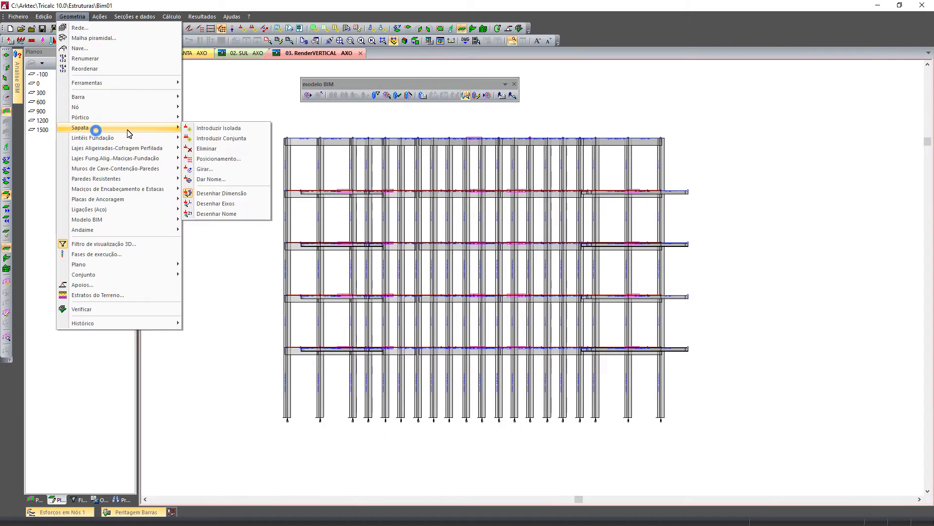
{"action": "left_click", "coordinate": [229, 129]}
{"action": "left_click_drag", "start_coordinate": [258, 387], "coordinate": [745, 472]}
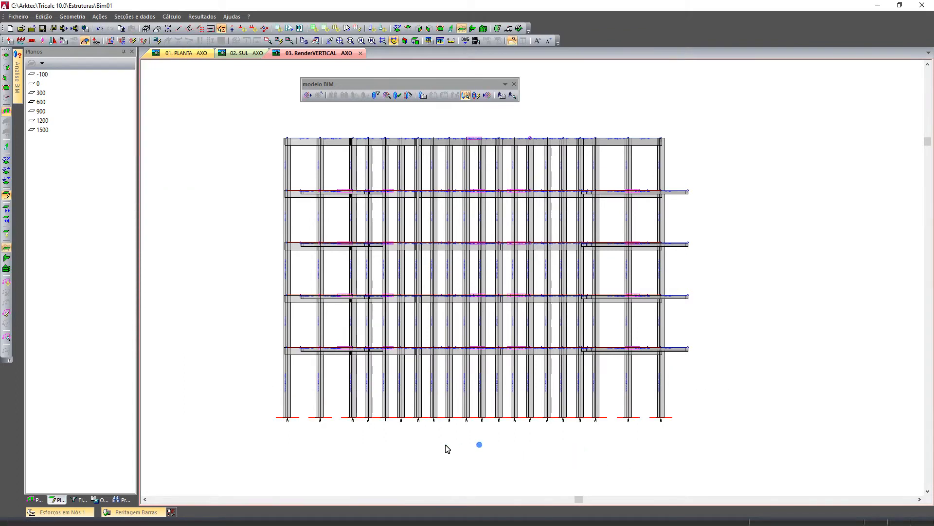
Examine the available steel connection types, including bolted beam and rectangular hollow profile connections, without introducing one.
{"action": "left_click", "coordinate": [72, 16]}
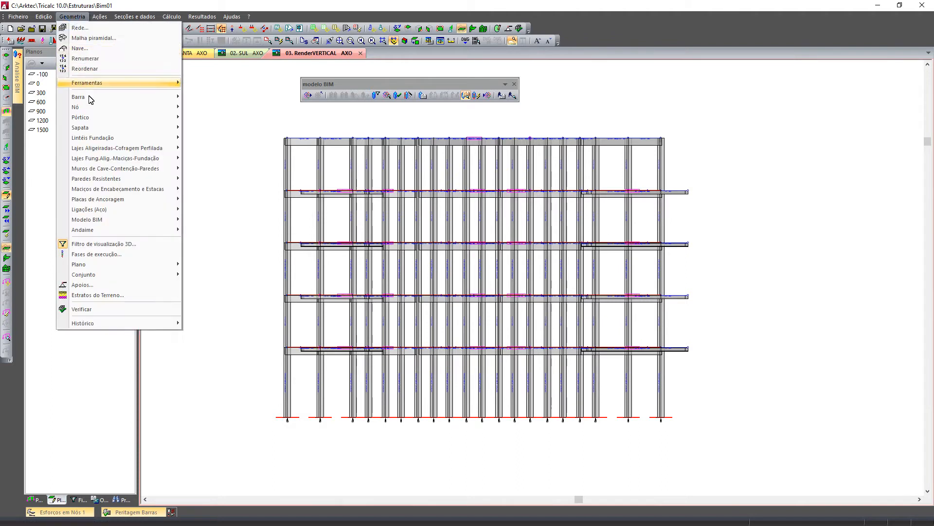
{"action": "mouse_move", "coordinate": [99, 140]}
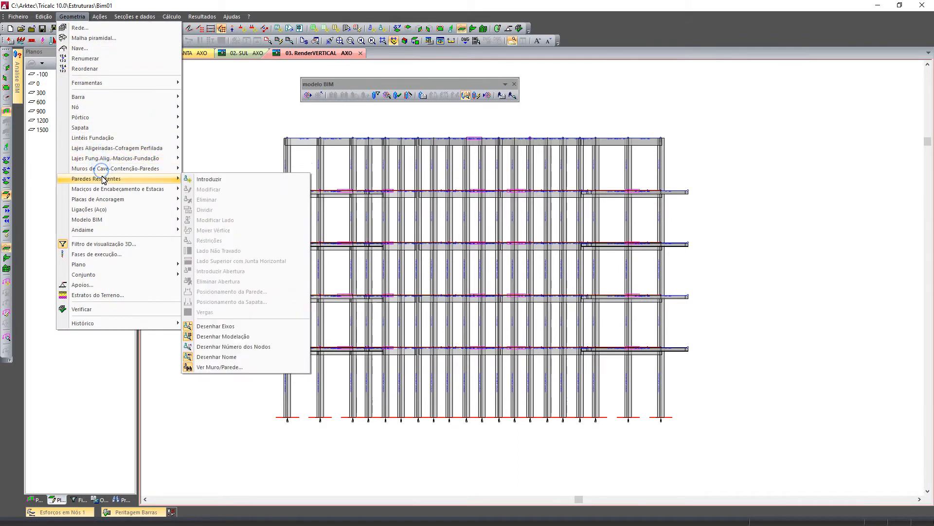
{"action": "mouse_move", "coordinate": [109, 191]}
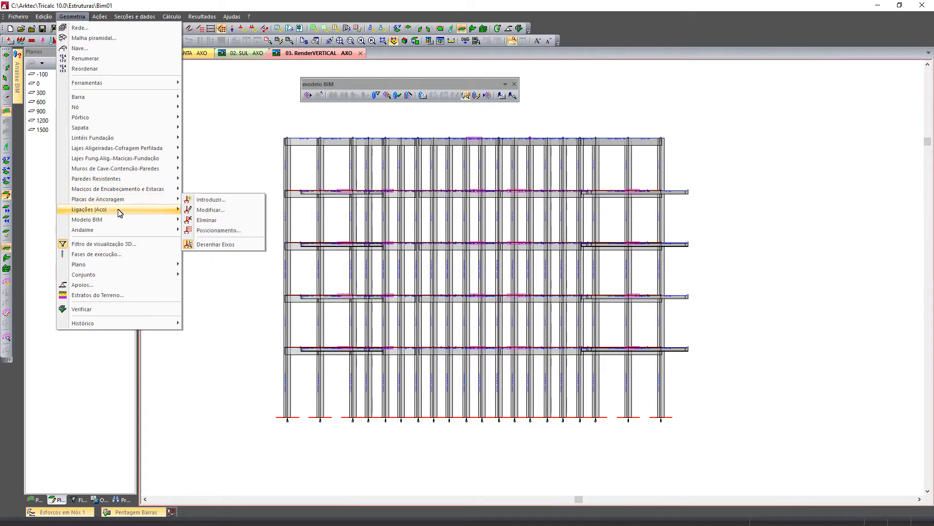
{"action": "left_click", "coordinate": [200, 210]}
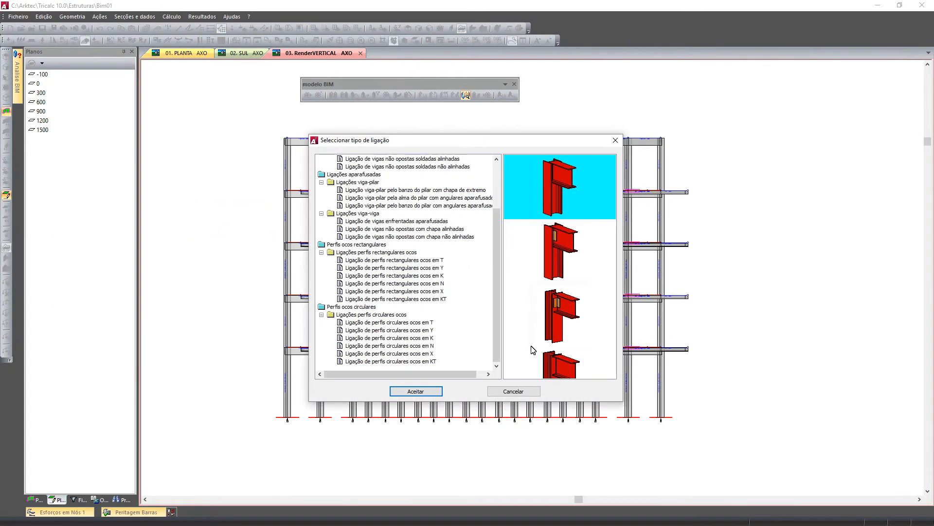
{"action": "left_click", "coordinate": [375, 222]}
{"action": "left_click", "coordinate": [382, 257]}
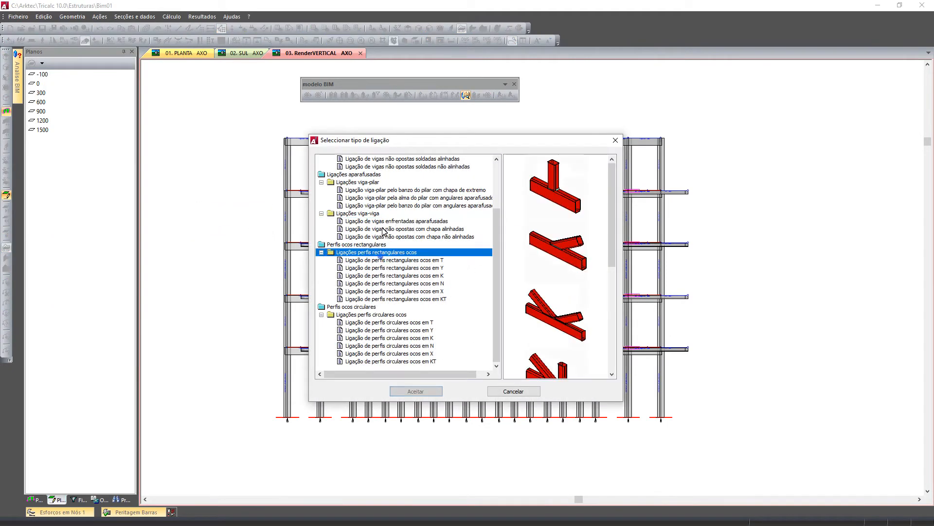
{"action": "left_click", "coordinate": [382, 198]}
{"action": "left_click", "coordinate": [506, 393]}
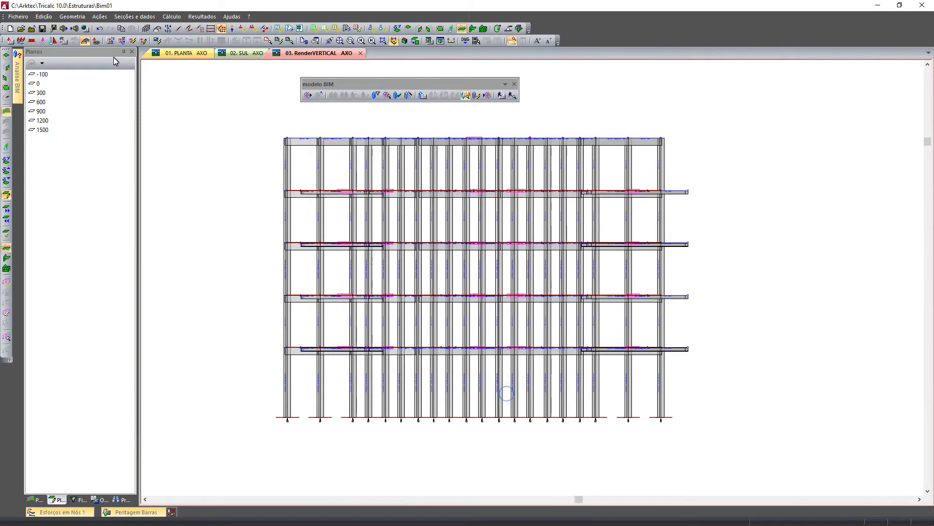
Inspect the base models offered by the scaffolding assistant and leave it without defining a model.
{"action": "left_click", "coordinate": [72, 16]}
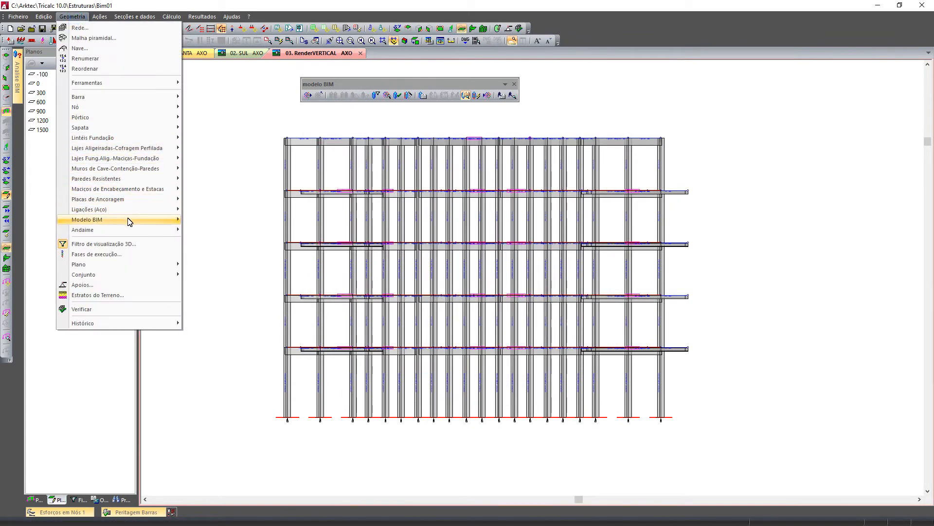
{"action": "mouse_move", "coordinate": [129, 229]}
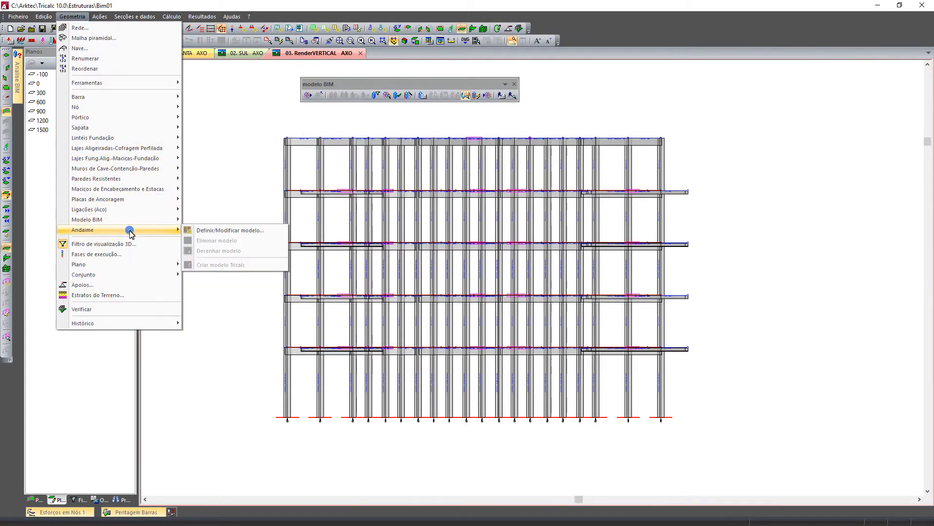
{"action": "left_click", "coordinate": [196, 230]}
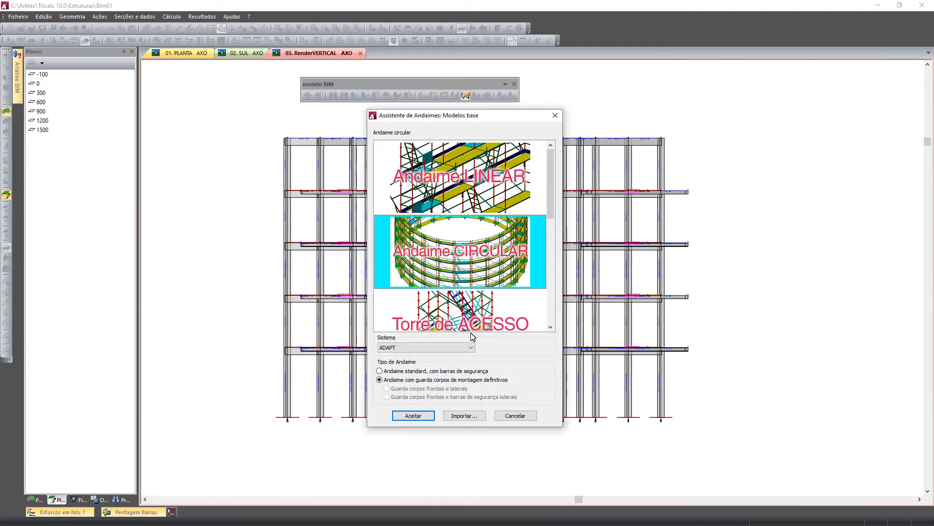
{"action": "left_click", "coordinate": [512, 417]}
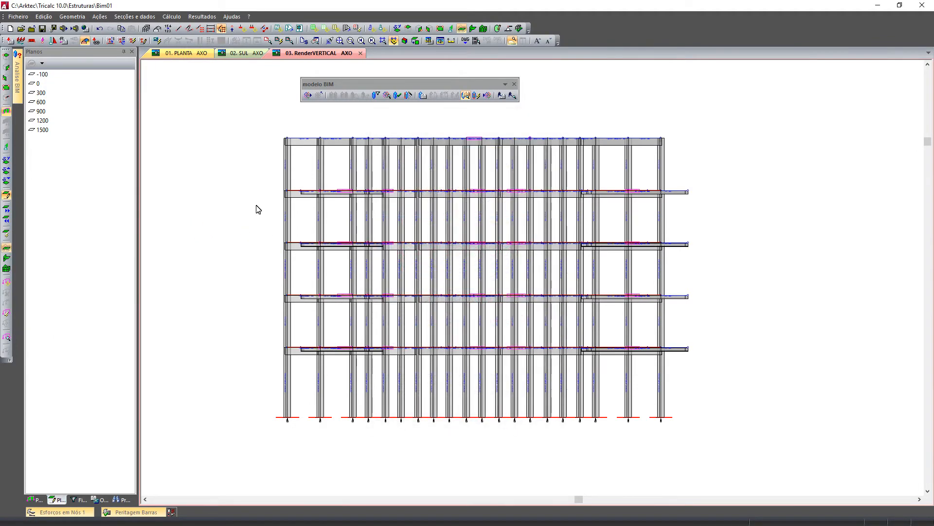
Isolate the plane at level -100 in an axonometric view so only the base columns and footings are displayed.
{"action": "middle_click_drag", "start_coordinate": [233, 158], "coordinate": [234, 165]}
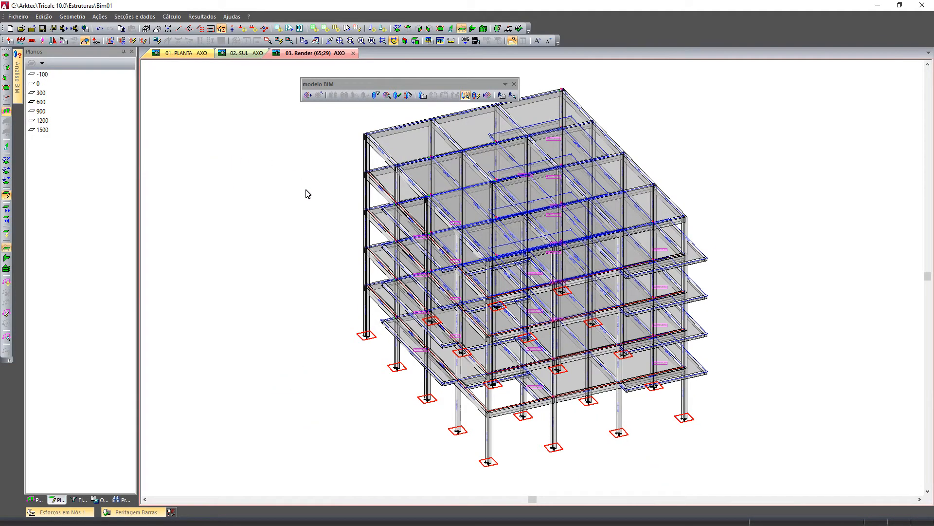
{"action": "middle_click_drag", "start_coordinate": [302, 247], "coordinate": [318, 242]}
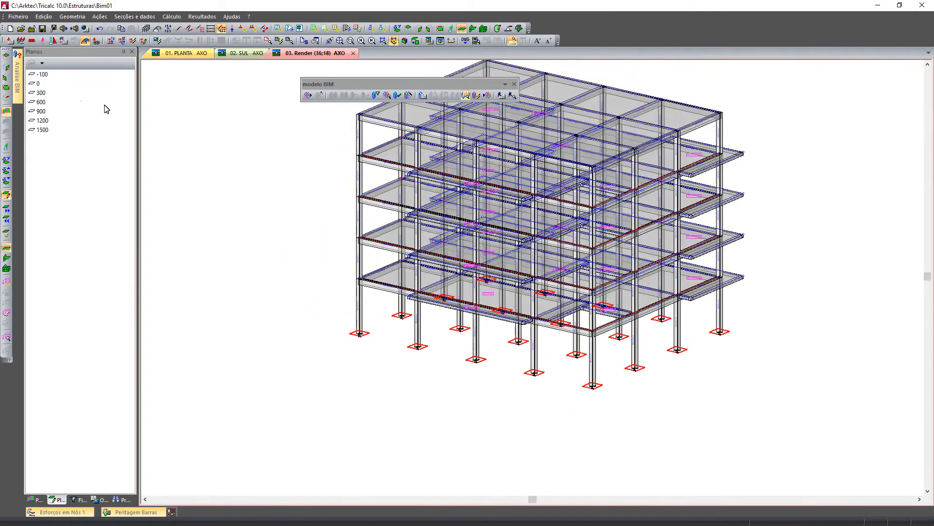
{"action": "left_click", "coordinate": [38, 75]}
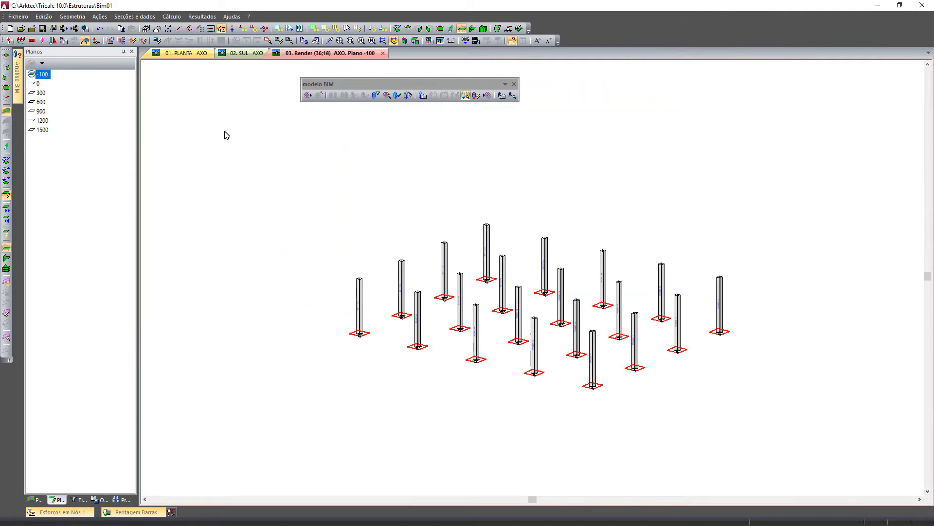
{"action": "middle_click_drag", "start_coordinate": [324, 211], "coordinate": [326, 234]}
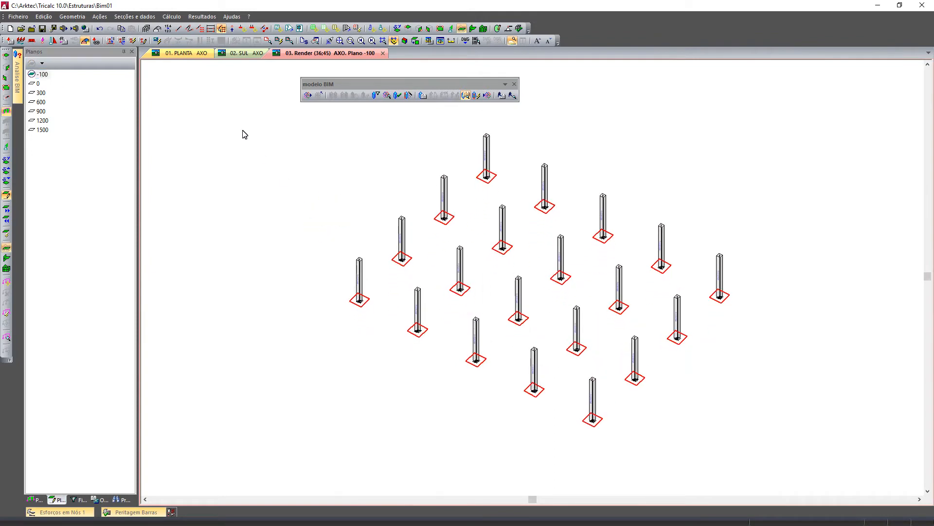
Introduce foundation beams along the four perimeter sides, linking the corner footings of plane -100.
{"action": "left_click", "coordinate": [72, 17]}
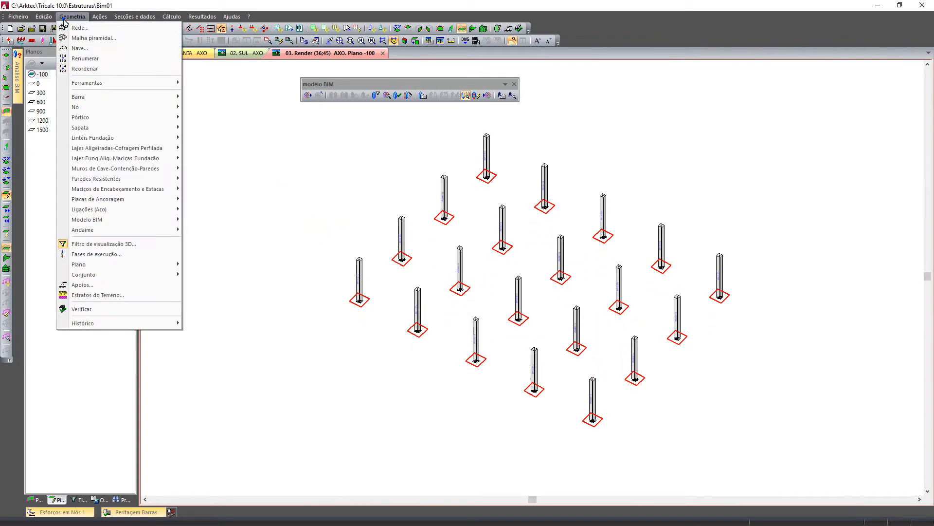
{"action": "left_click", "coordinate": [109, 138]}
{"action": "left_click", "coordinate": [239, 150]}
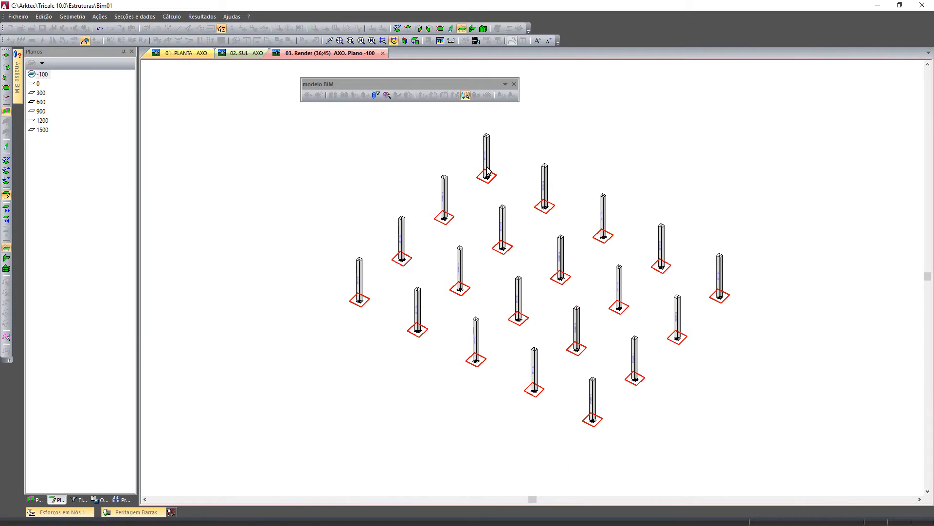
{"action": "left_click", "coordinate": [486, 176]}
{"action": "left_click", "coordinate": [720, 294]}
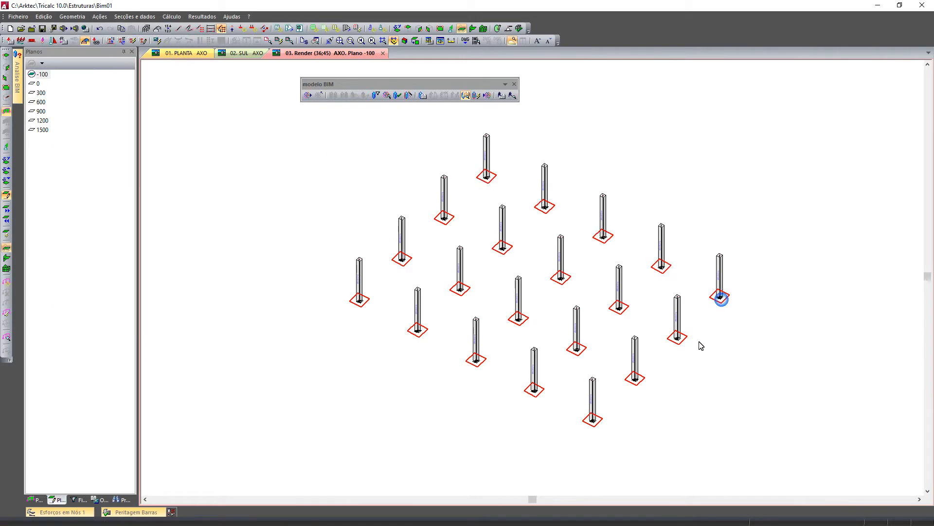
{"action": "left_click", "coordinate": [719, 294]}
{"action": "left_click", "coordinate": [593, 420]}
{"action": "left_click", "coordinate": [360, 300]}
{"action": "left_click", "coordinate": [487, 177]}
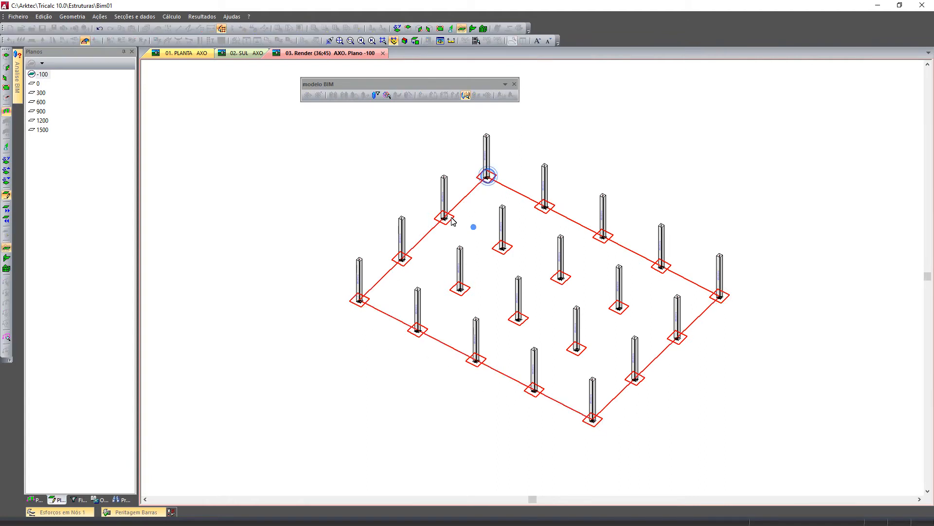
Introduce foundation beams along the two interior longitudinal rows of footings.
{"action": "left_click", "coordinate": [678, 337]}
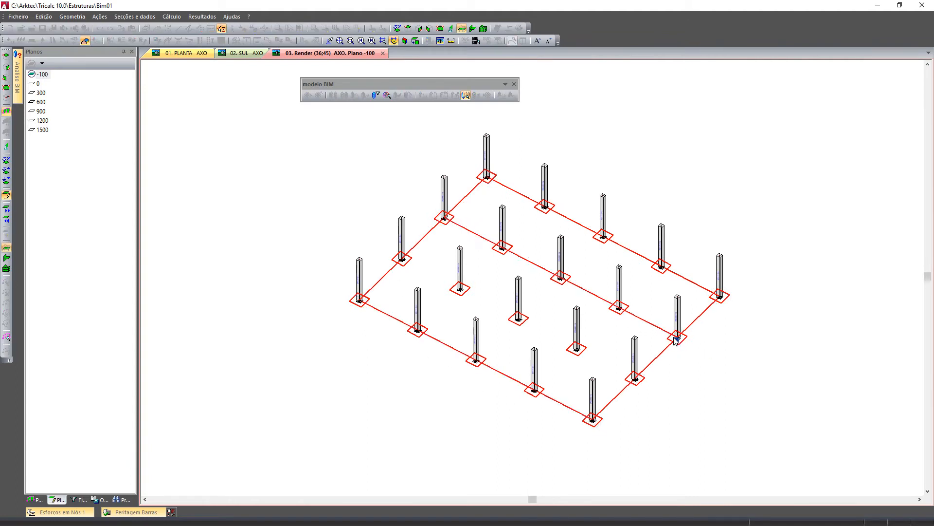
{"action": "left_click", "coordinate": [635, 378]}
{"action": "left_click", "coordinate": [614, 342]}
Introduce foundation beams along the three interior transverse rows of footings.
{"action": "left_click", "coordinate": [544, 206]}
{"action": "left_click", "coordinate": [418, 330]}
{"action": "left_click", "coordinate": [603, 236]}
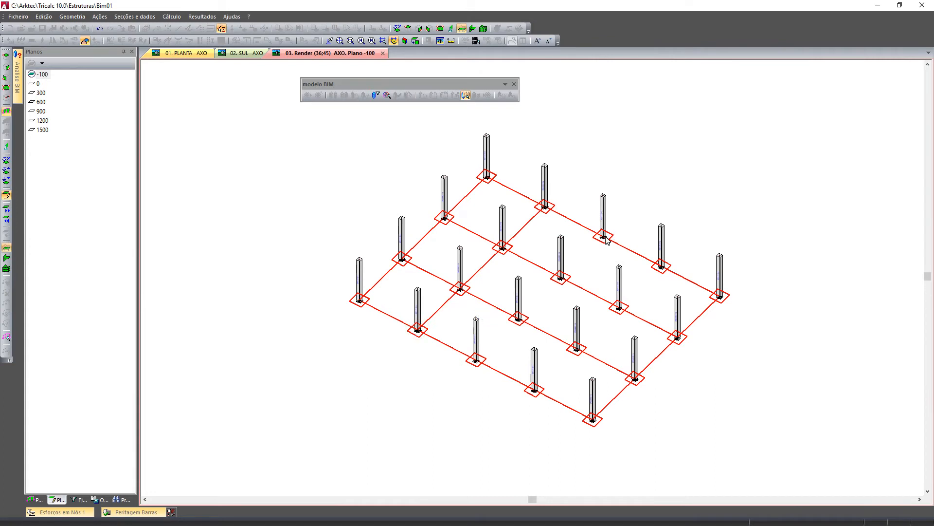
{"action": "left_click", "coordinate": [477, 360]}
{"action": "right_click", "coordinate": [657, 296]}
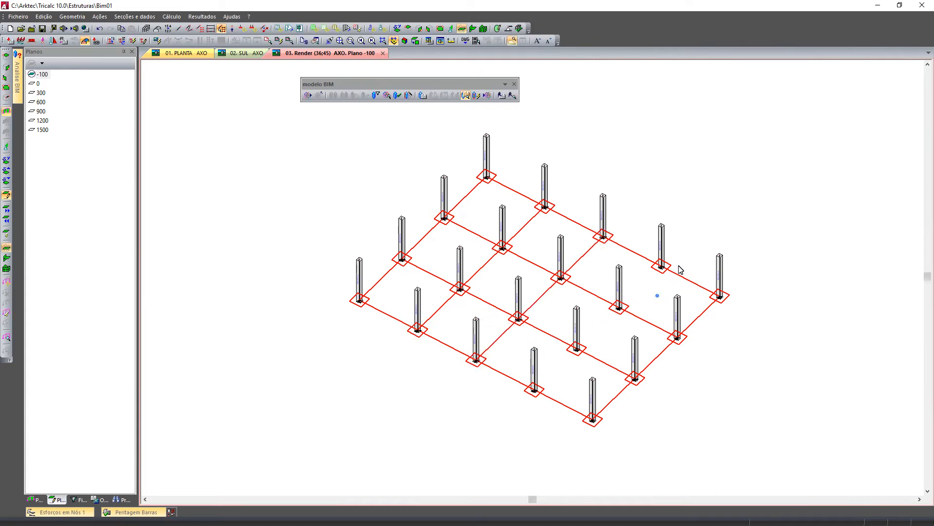
{"action": "left_click", "coordinate": [661, 266]}
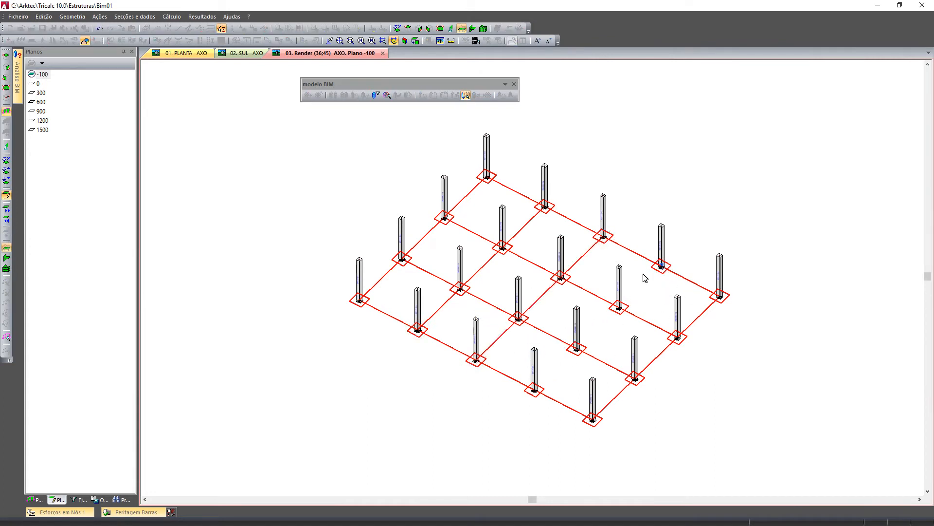
{"action": "left_click", "coordinate": [534, 390]}
{"action": "left_click", "coordinate": [661, 267]}
{"action": "left_click", "coordinate": [535, 389]}
{"action": "right_click", "coordinate": [577, 385]}
Redisplay the whole structure and delete the top-storey column at the building corner beneath the roof slab.
{"action": "middle_click_drag", "start_coordinate": [494, 347], "coordinate": [485, 347]}
{"action": "key", "text": "Escape"}
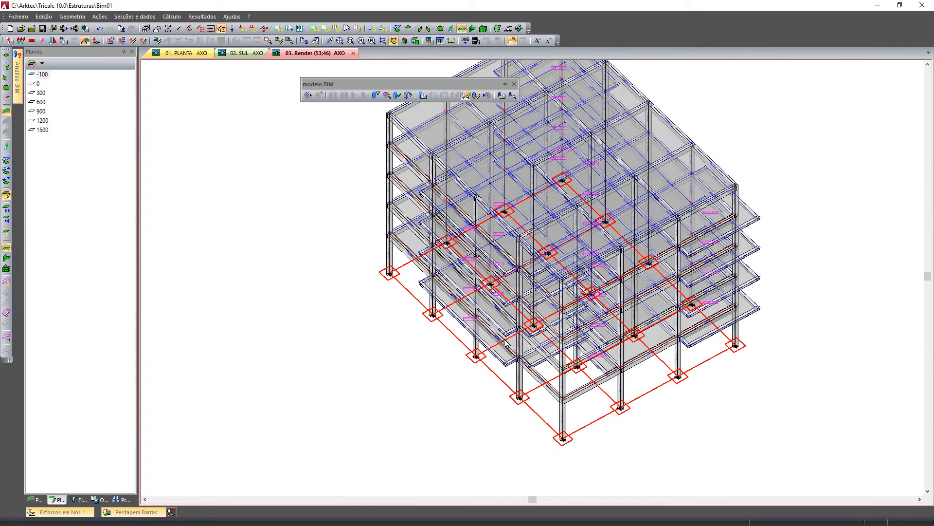
{"action": "middle_click", "coordinate": [516, 331]}
{"action": "middle_click_drag", "start_coordinate": [553, 324], "coordinate": [512, 315]}
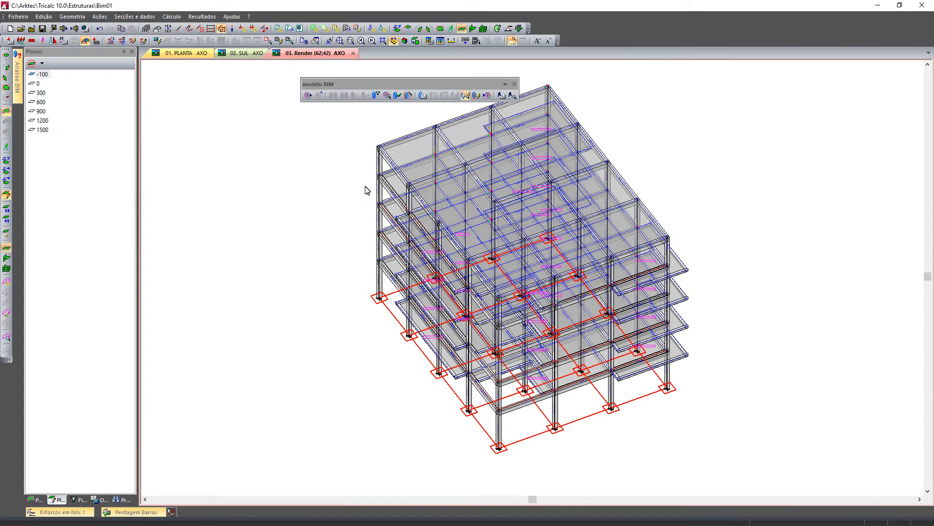
{"action": "right_click", "coordinate": [363, 155]}
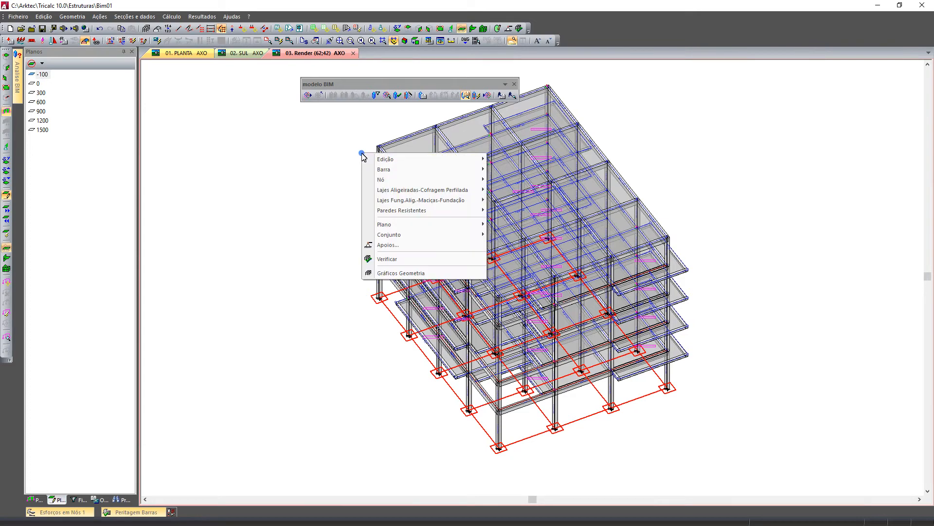
{"action": "mouse_move", "coordinate": [402, 169]}
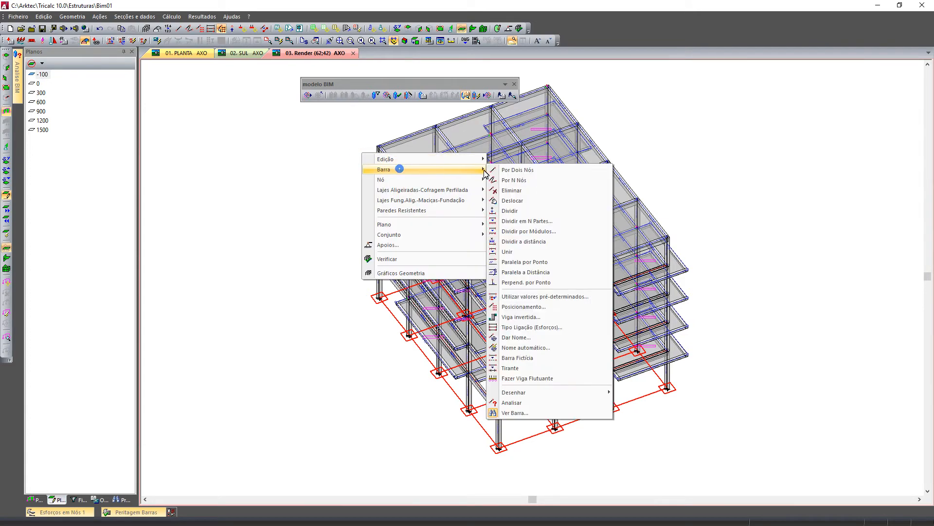
{"action": "left_click", "coordinate": [526, 190]}
{"action": "left_click", "coordinate": [377, 165]}
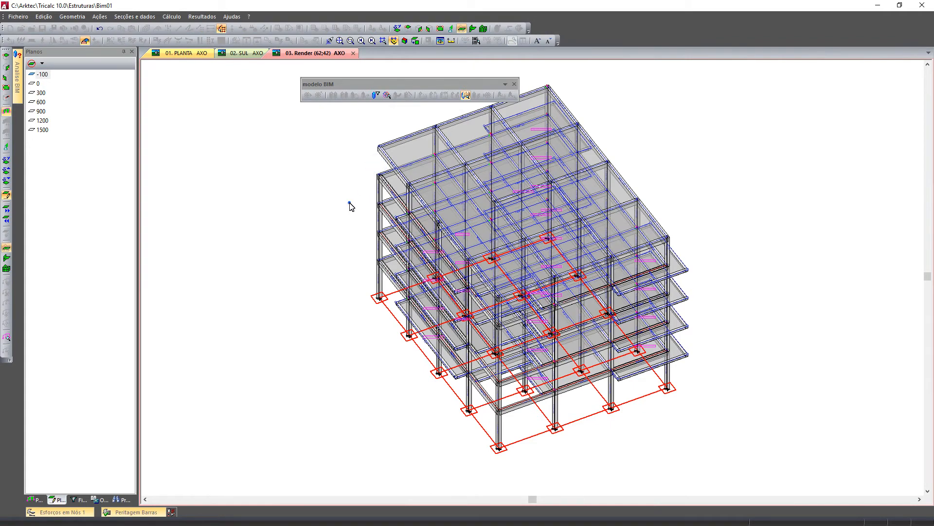
{"action": "right_click", "coordinate": [350, 202]}
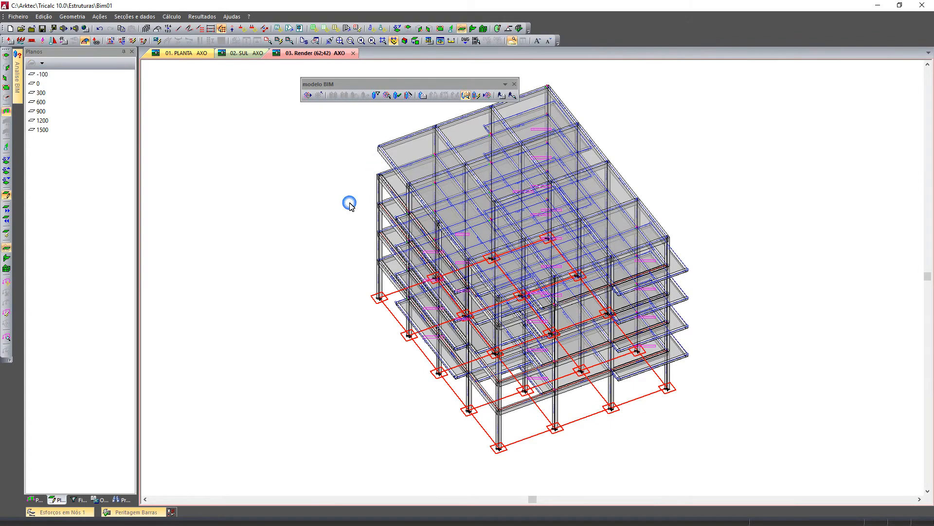
{"action": "right_click", "coordinate": [368, 175]}
On plane 1200, add two columns parallel to an existing top-storey column, through points near the corner with no column.
{"action": "left_click", "coordinate": [43, 121]}
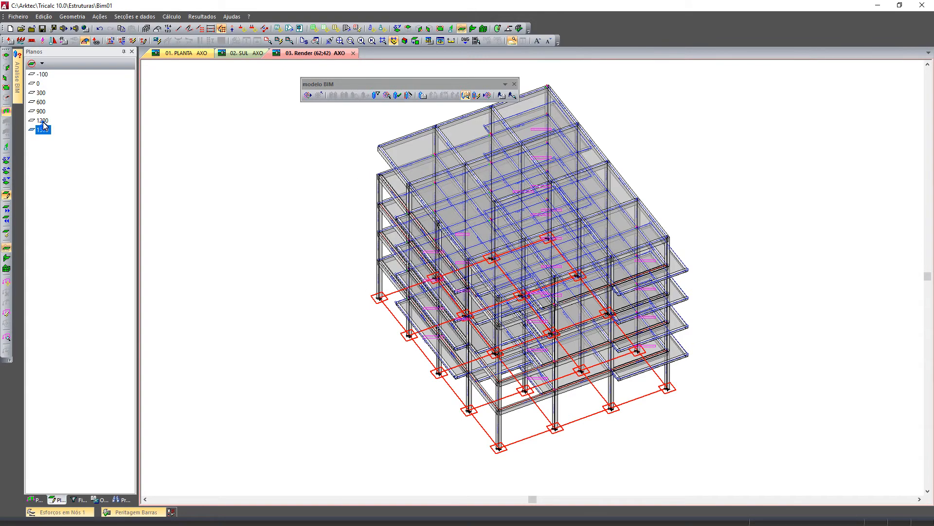
{"action": "right_click", "coordinate": [294, 141]}
{"action": "mouse_move", "coordinate": [371, 161]}
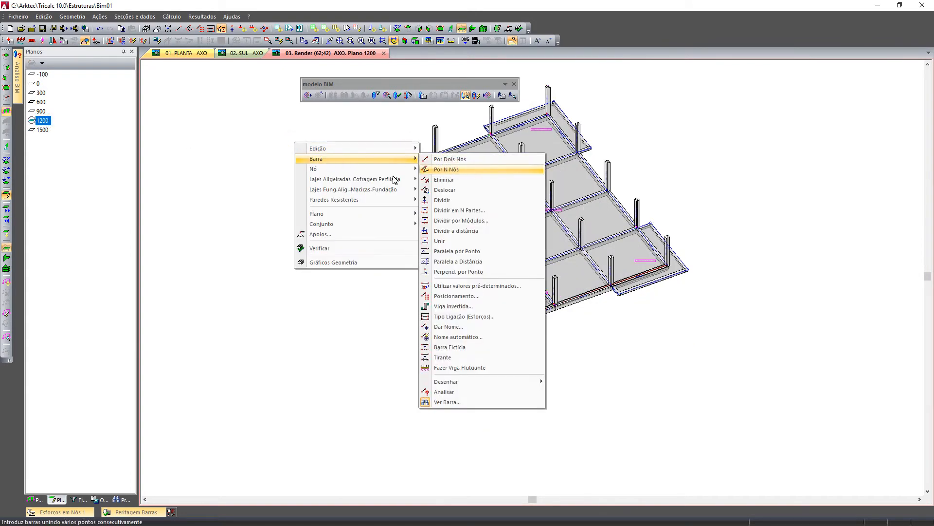
{"action": "left_click", "coordinate": [359, 160]}
{"action": "left_click", "coordinate": [471, 260]}
{"action": "left_click", "coordinate": [434, 139]}
{"action": "left_click", "coordinate": [401, 179]}
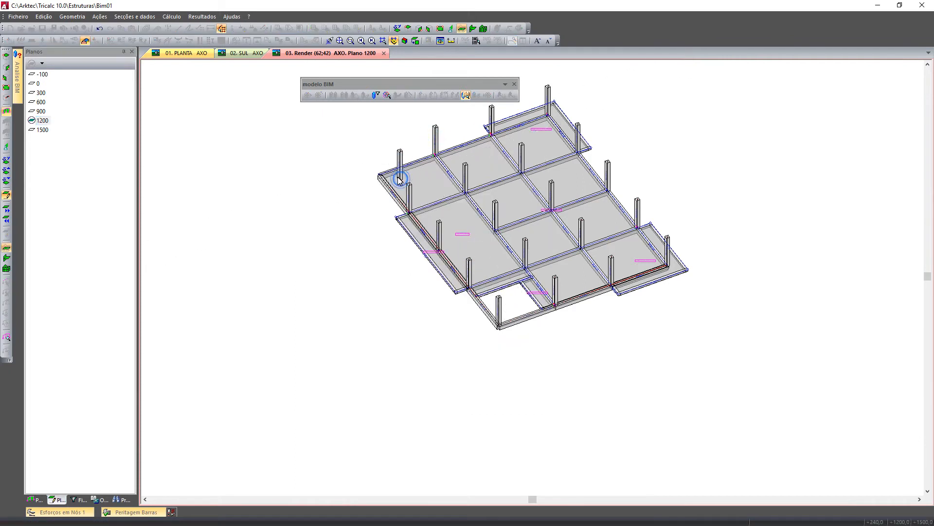
{"action": "left_click", "coordinate": [416, 174]}
{"action": "right_click", "coordinate": [324, 204]}
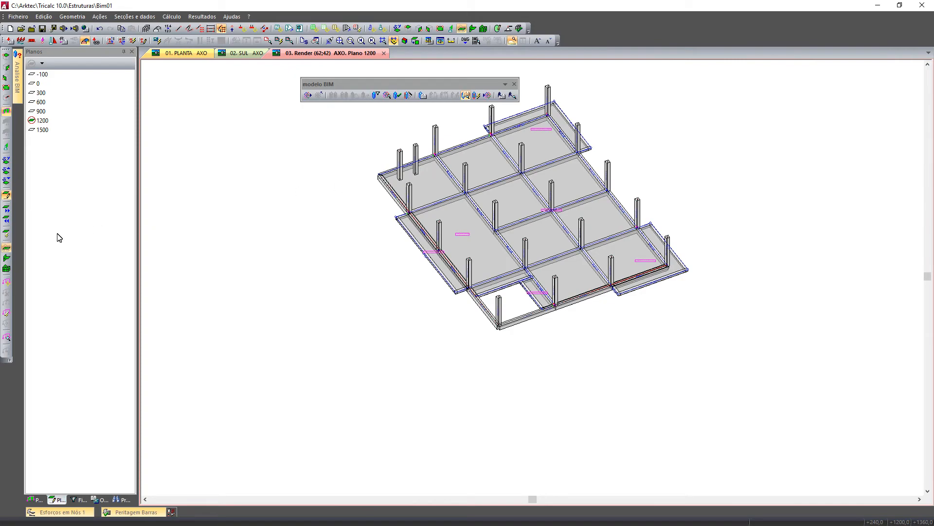
Redisplay the whole structure and open the geometry history.
{"action": "double_click", "coordinate": [288, 305]}
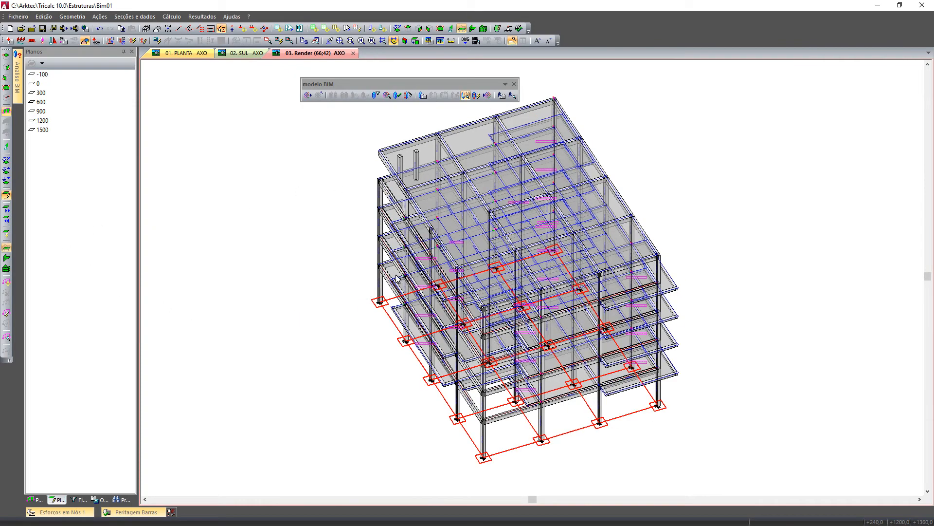
{"action": "middle_click_drag", "start_coordinate": [397, 288], "coordinate": [410, 265], "text": "shift"}
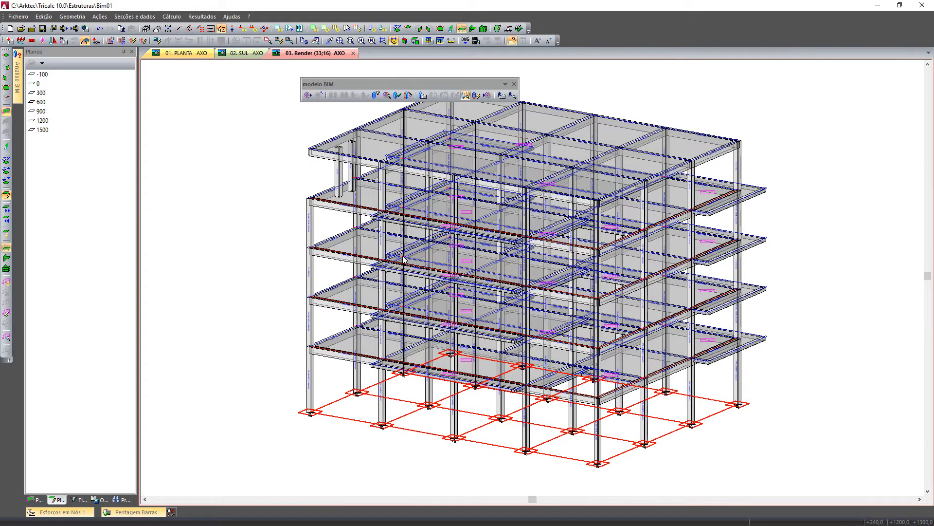
{"action": "left_click", "coordinate": [83, 17]}
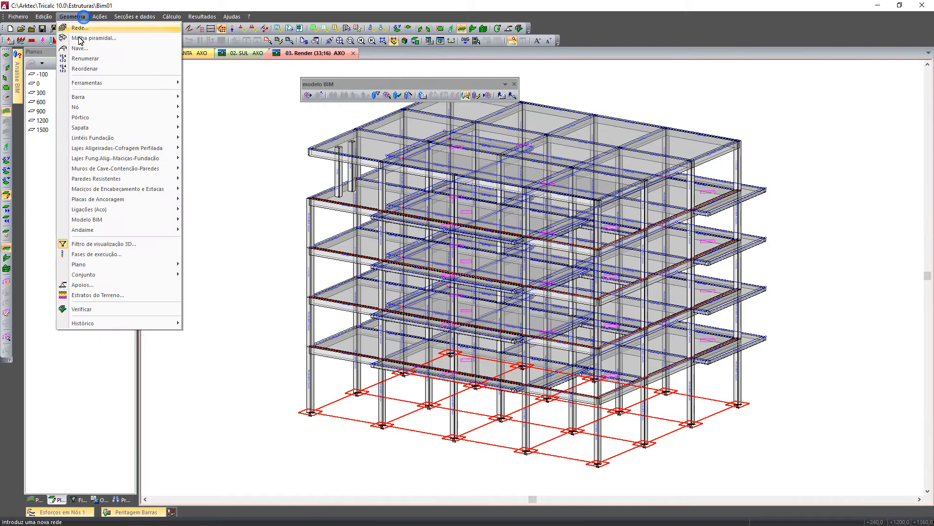
{"action": "left_click", "coordinate": [128, 323]}
{"action": "left_click", "coordinate": [231, 337]}
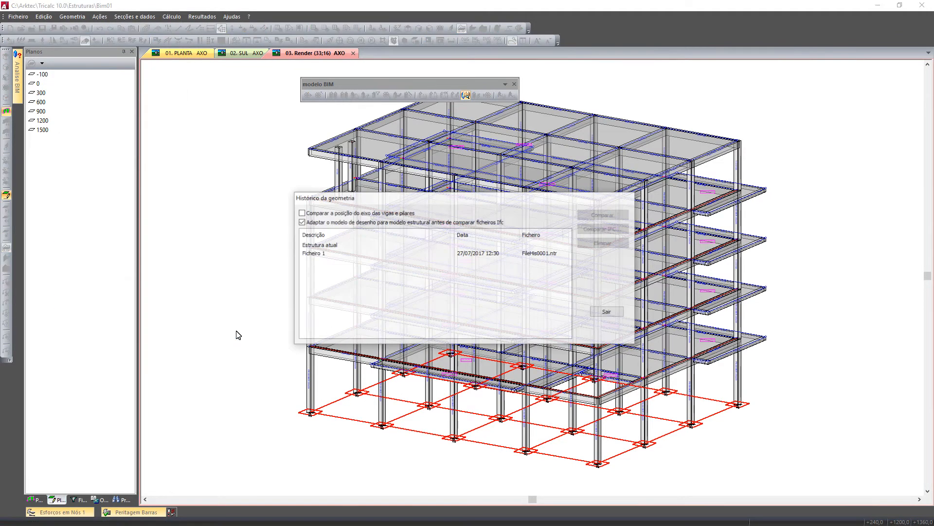
Compare Estrutura atual with Ficheiro 1 and close the written comparison report.
{"action": "left_click_drag", "start_coordinate": [409, 279], "coordinate": [306, 246]}
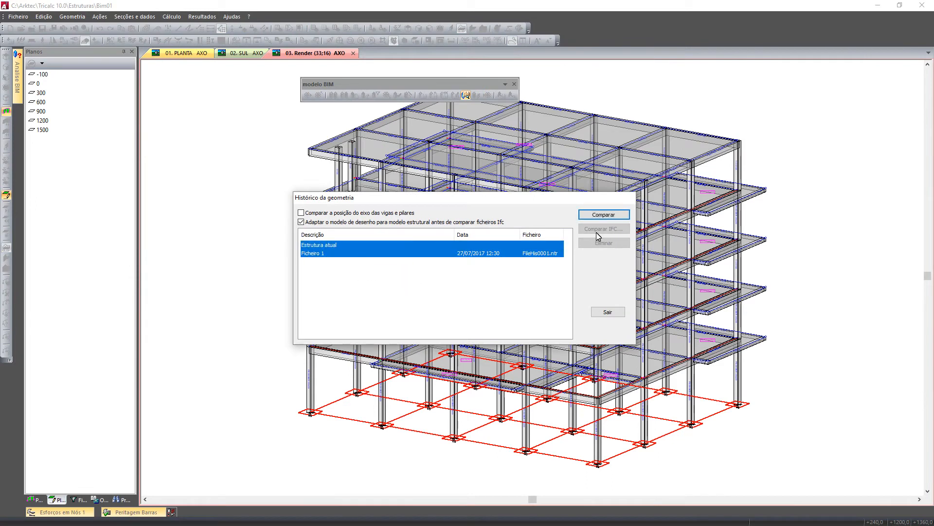
{"action": "left_click", "coordinate": [519, 287]}
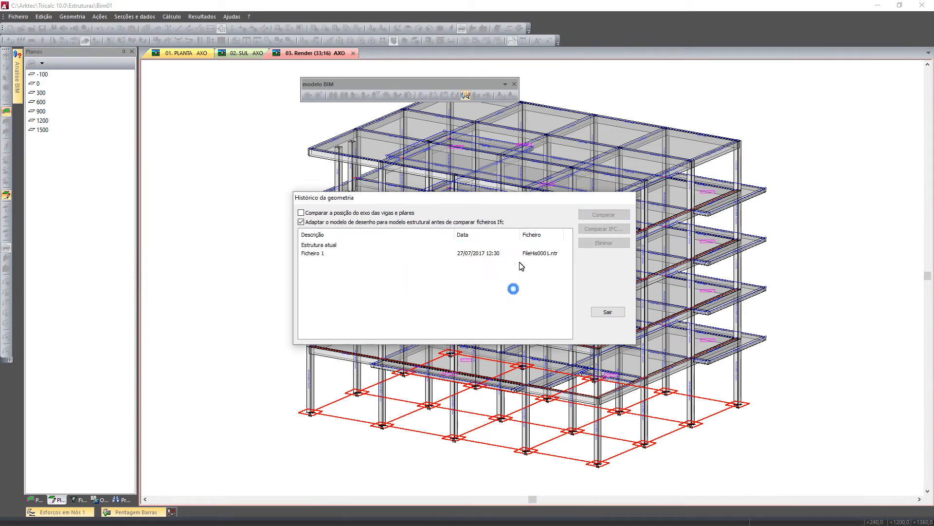
{"action": "left_click", "coordinate": [509, 252]}
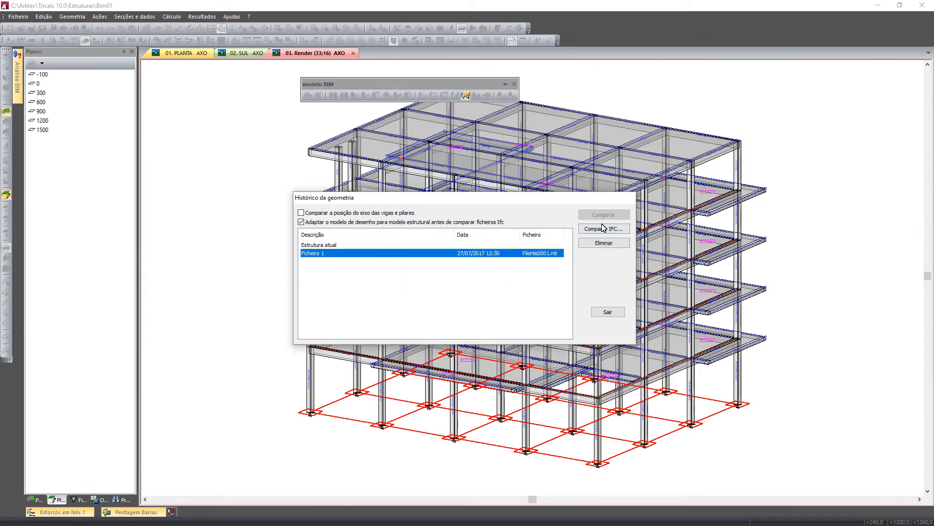
{"action": "left_click_drag", "start_coordinate": [467, 288], "coordinate": [298, 237]}
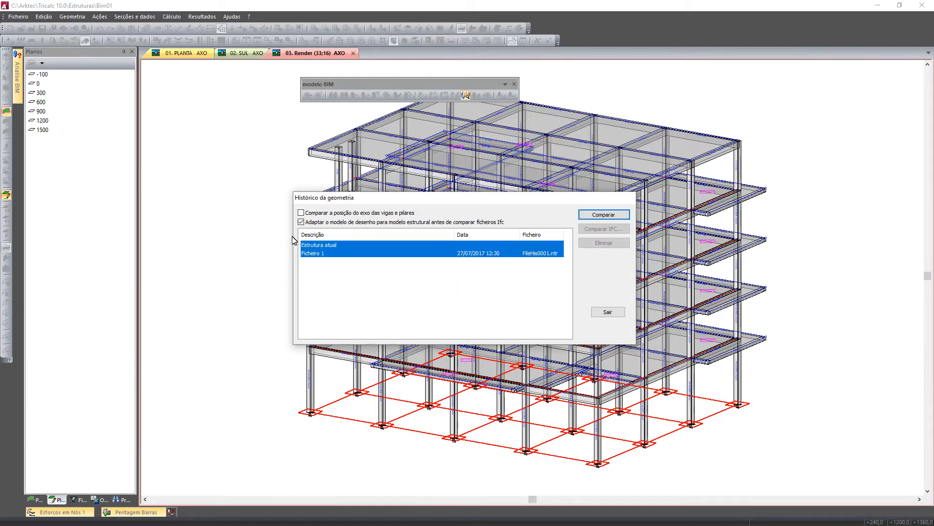
{"action": "left_click", "coordinate": [612, 218]}
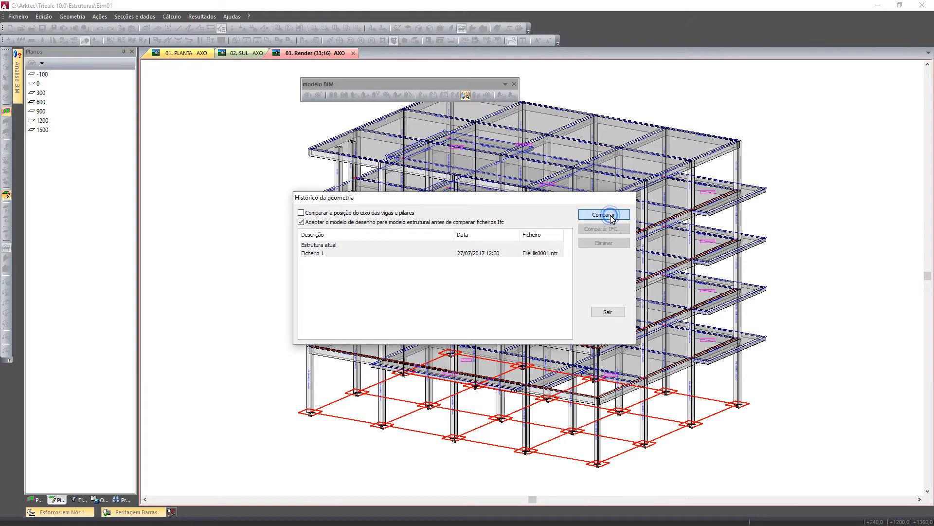
{"action": "left_click", "coordinate": [490, 336]}
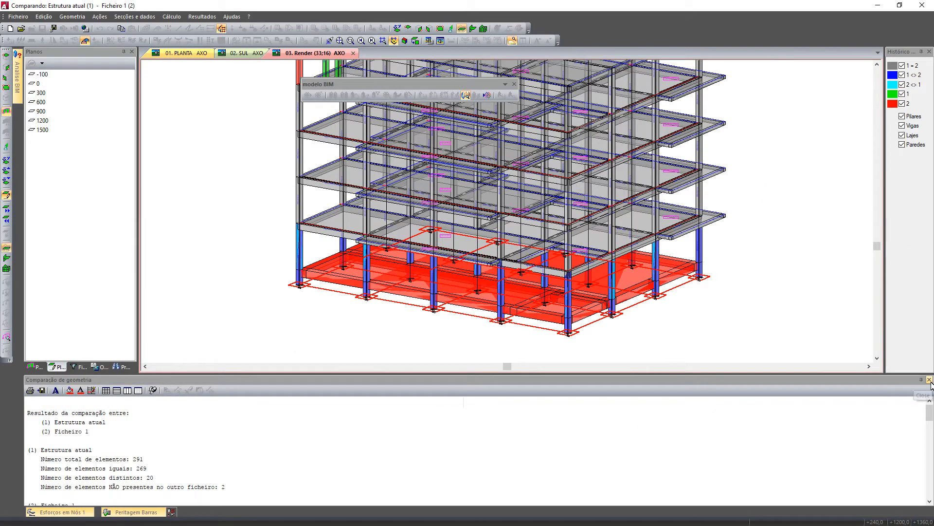
{"action": "left_click", "coordinate": [930, 380]}
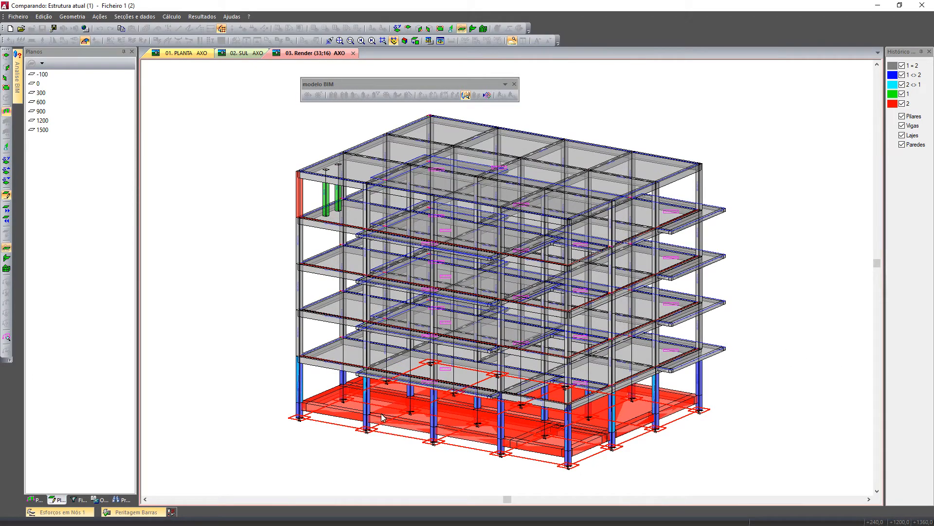
Examine the colour-coded differences around the ground-floor columns and foundations and at the top-storey corner columns.
{"action": "middle_click_drag", "start_coordinate": [408, 453], "coordinate": [409, 452]}
{"action": "scroll", "coordinate": [435, 440], "scroll_direction": "up", "scroll_amount": 2}
{"action": "scroll", "coordinate": [436, 442], "scroll_direction": "up", "scroll_amount": 5}
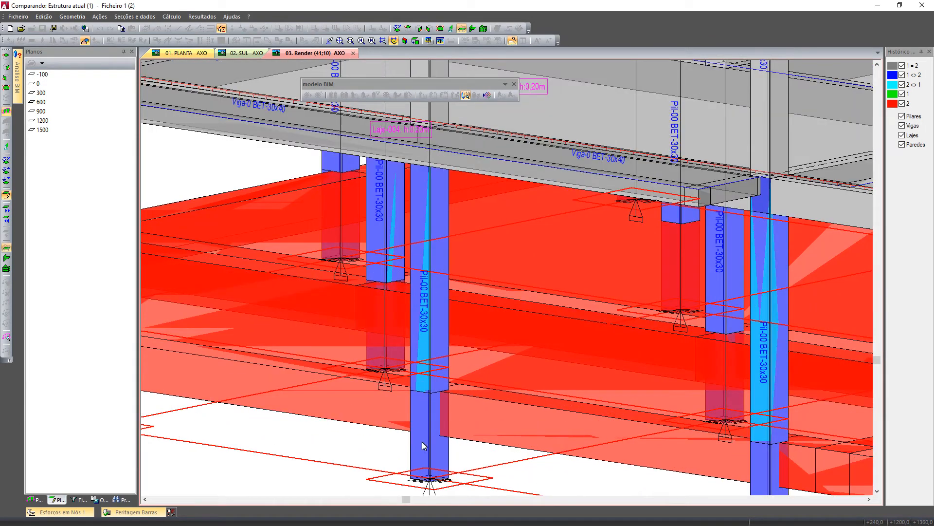
{"action": "scroll", "coordinate": [422, 395], "scroll_direction": "down", "scroll_amount": 6}
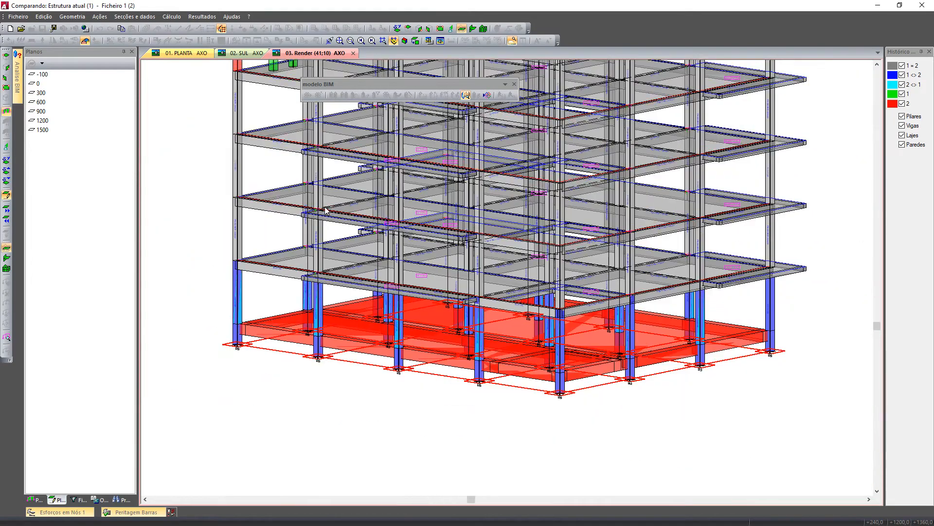
{"action": "scroll", "coordinate": [287, 147], "scroll_direction": "up", "scroll_amount": 4}
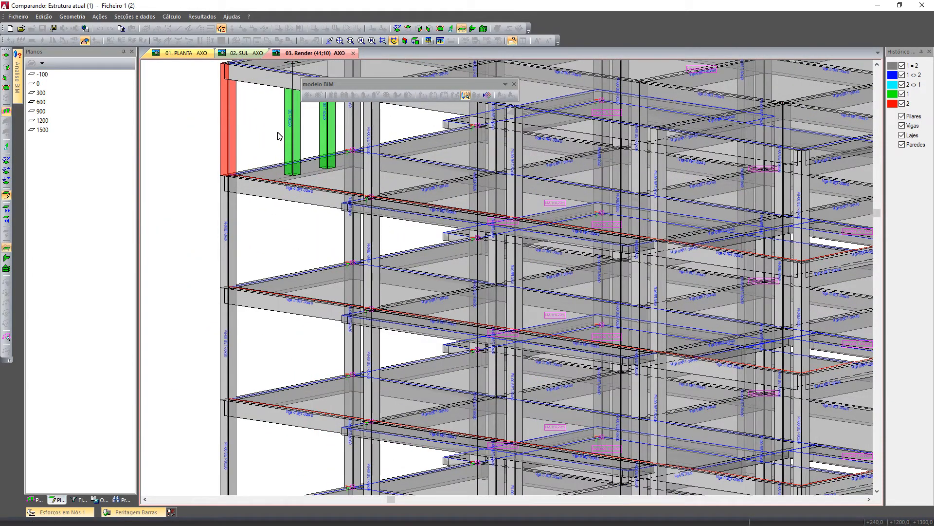
{"action": "scroll", "coordinate": [279, 131], "scroll_direction": "down", "scroll_amount": 4}
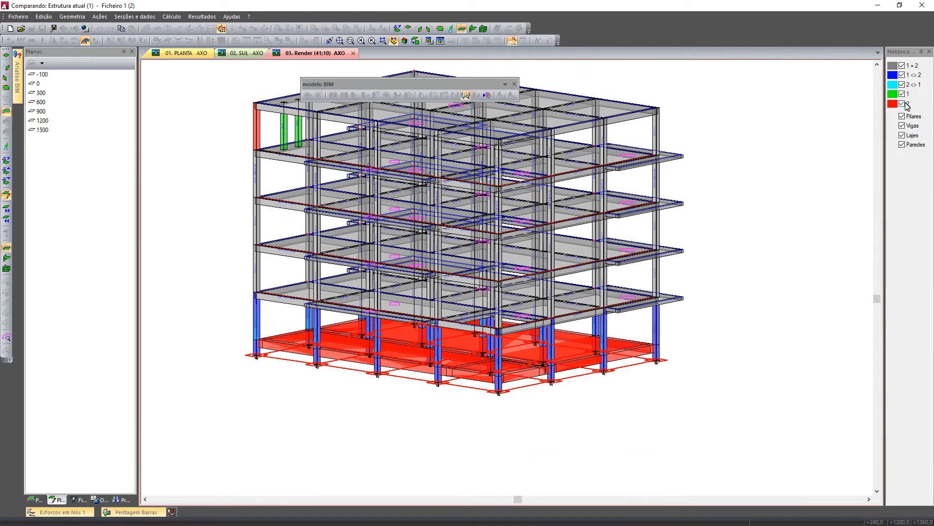
Switch the comparison categories 1 <> 2, 2 <> 1, 1 and 2 off and back on to isolate the differing elements.
{"action": "left_click", "coordinate": [904, 103]}
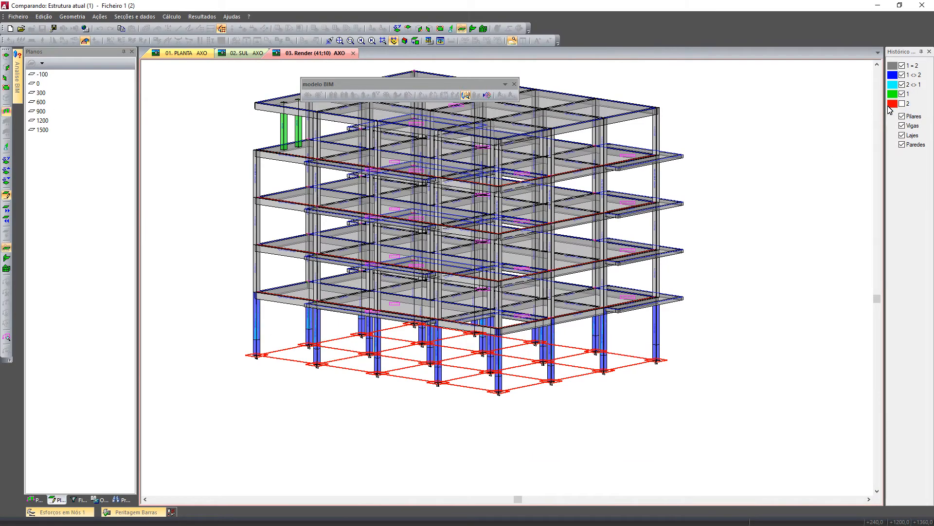
{"action": "left_click", "coordinate": [903, 75]}
{"action": "left_click", "coordinate": [903, 85]}
{"action": "left_click", "coordinate": [903, 75]}
{"action": "left_click", "coordinate": [902, 95]}
{"action": "left_click", "coordinate": [902, 94]}
{"action": "left_click", "coordinate": [902, 94]}
{"action": "left_click", "coordinate": [902, 94]}
{"action": "left_click", "coordinate": [902, 95]}
{"action": "left_click", "coordinate": [901, 94]}
{"action": "left_click", "coordinate": [902, 104]}
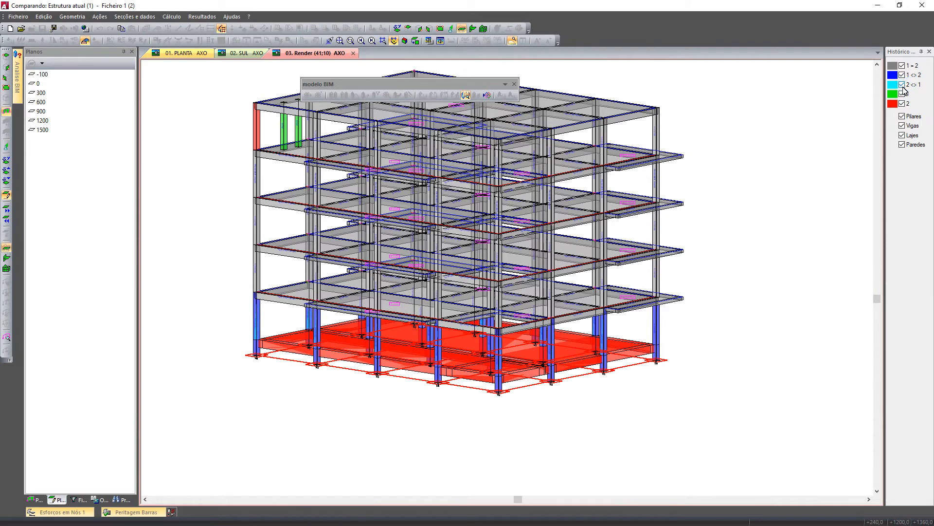
Exit the geometry comparison and undo both the two added top-storey columns and the deletion of the corner column.
{"action": "scroll", "coordinate": [387, 191], "scroll_direction": "down", "scroll_amount": 2}
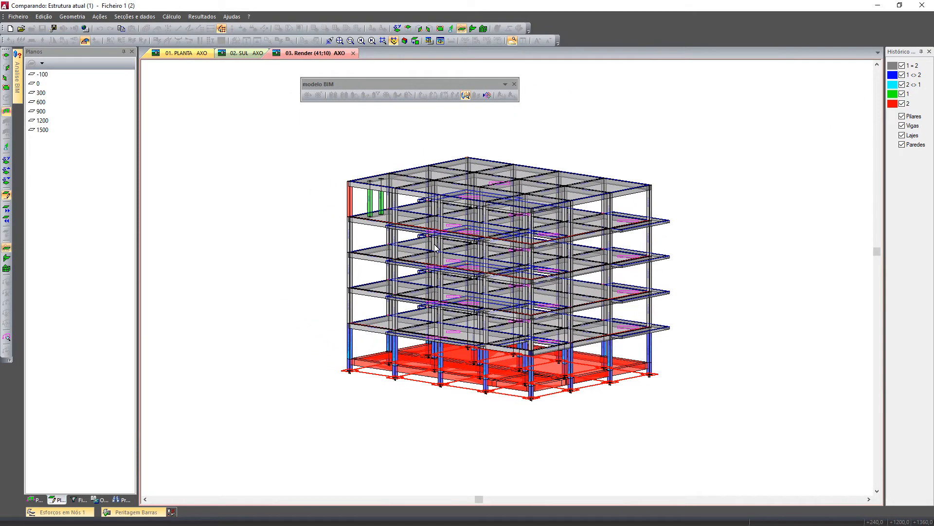
{"action": "right_click", "coordinate": [410, 178]}
{"action": "left_click", "coordinate": [460, 204]}
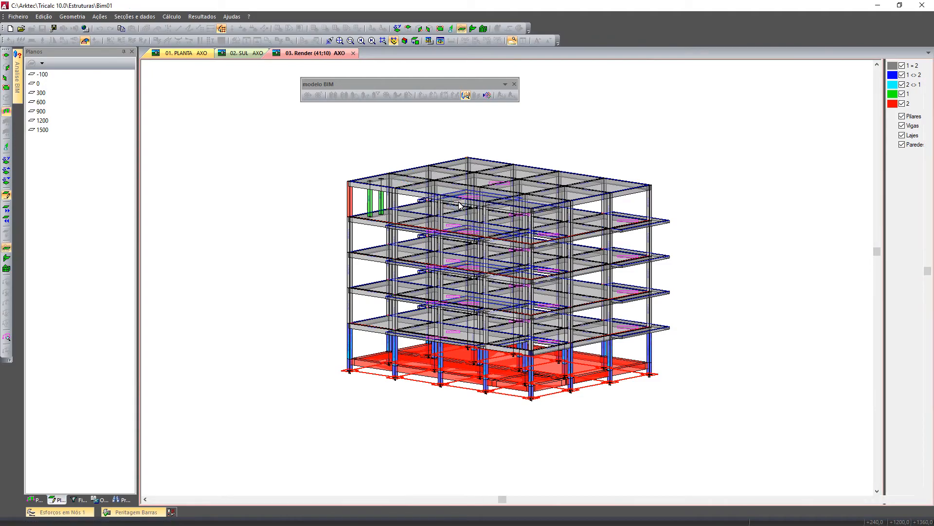
{"action": "mouse_move", "coordinate": [454, 189]}
{"action": "middle_mouse_down"}
{"action": "mouse_move", "coordinate": [444, 204]}
{"action": "mouse_move", "coordinate": [417, 197]}
{"action": "middle_mouse_up"}
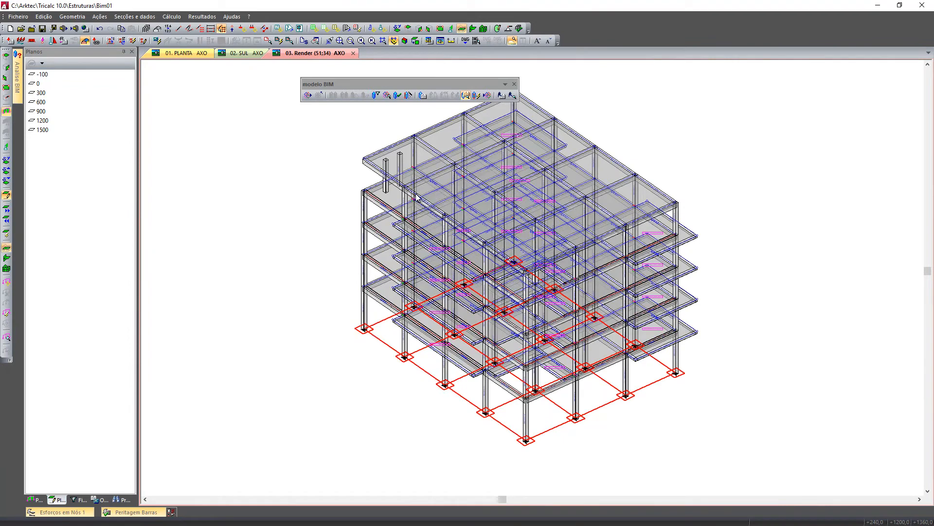
{"action": "left_click", "coordinate": [99, 31]}
{"action": "left_click", "coordinate": [98, 32]}
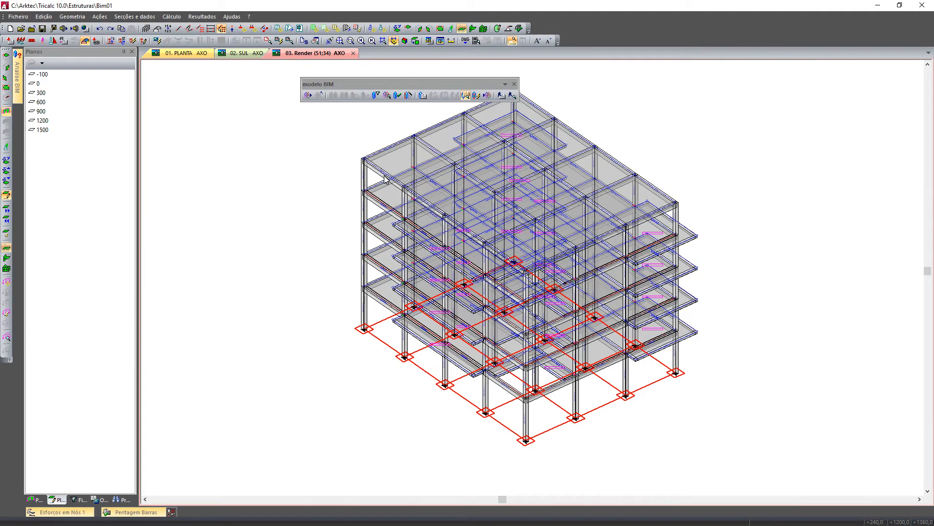
{"action": "middle_click_drag", "start_coordinate": [481, 285], "coordinate": [501, 275]}
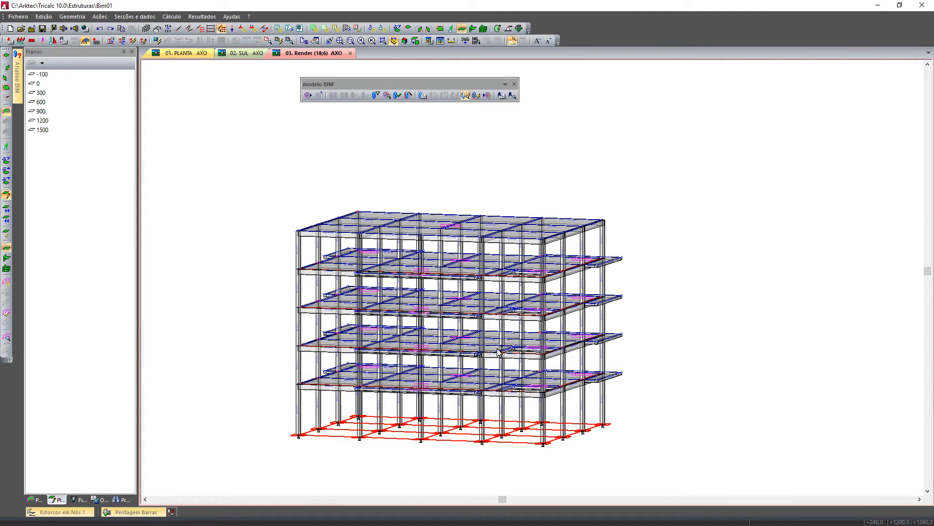
{"action": "mouse_move", "coordinate": [511, 278]}
{"action": "middle_click_drag", "start_coordinate": [501, 283], "coordinate": [495, 290]}
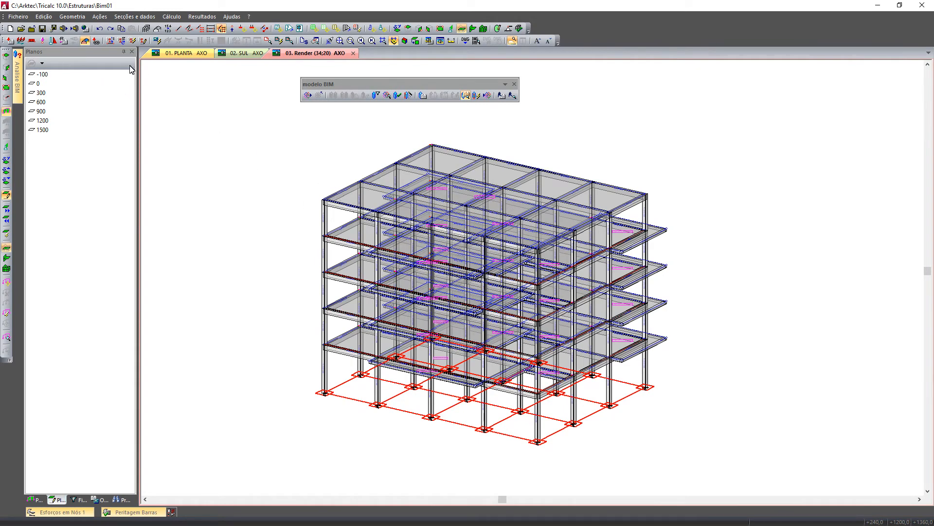
Review the language, design code and reinforcement diameter preferences, and leave them without applying changes.
{"action": "left_click", "coordinate": [18, 16]}
{"action": "left_click", "coordinate": [76, 180]}
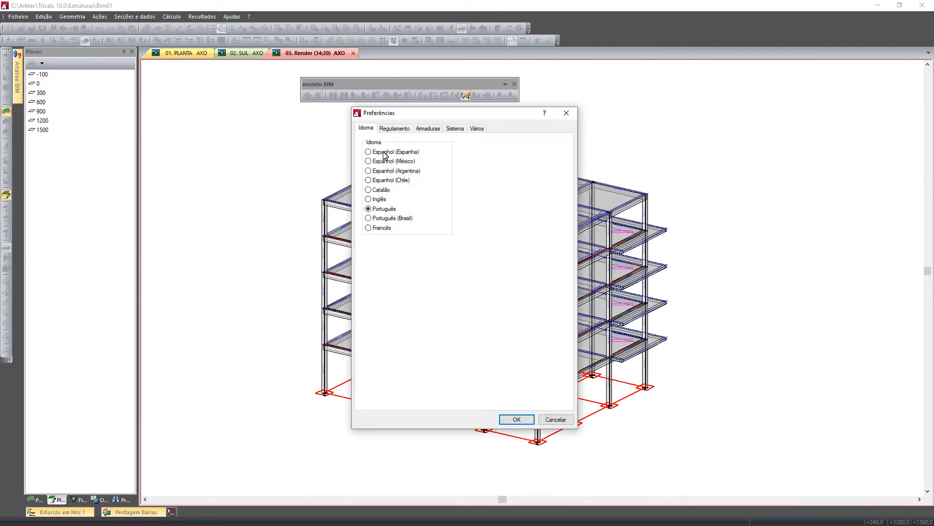
{"action": "left_click", "coordinate": [389, 128]}
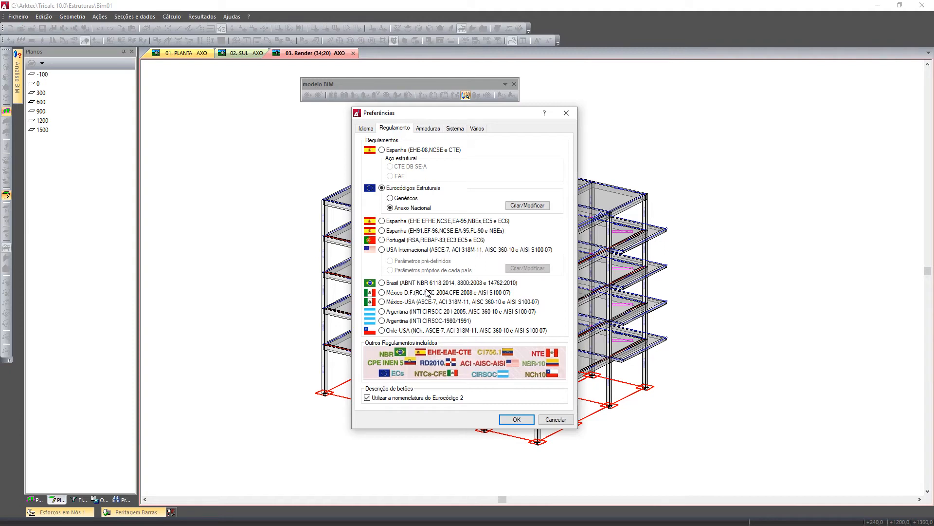
{"action": "left_click", "coordinate": [427, 129]}
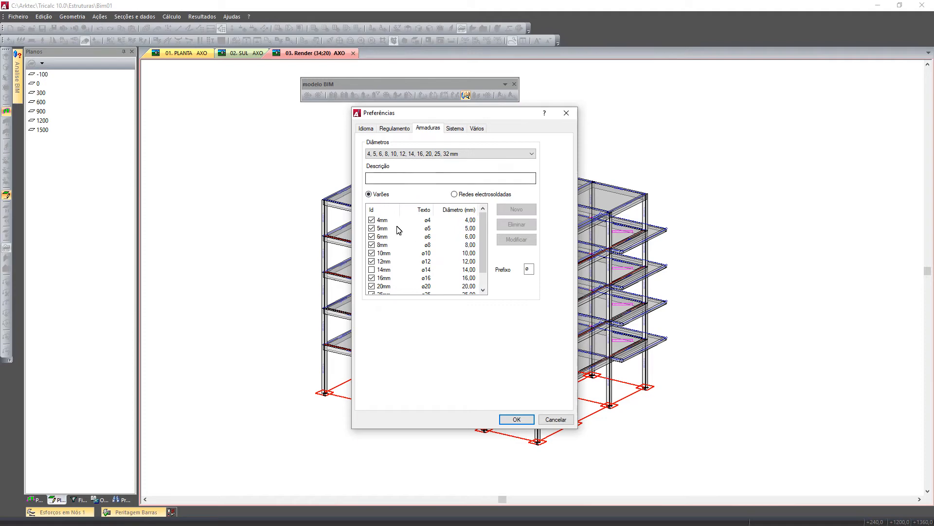
{"action": "left_click", "coordinate": [560, 420]}
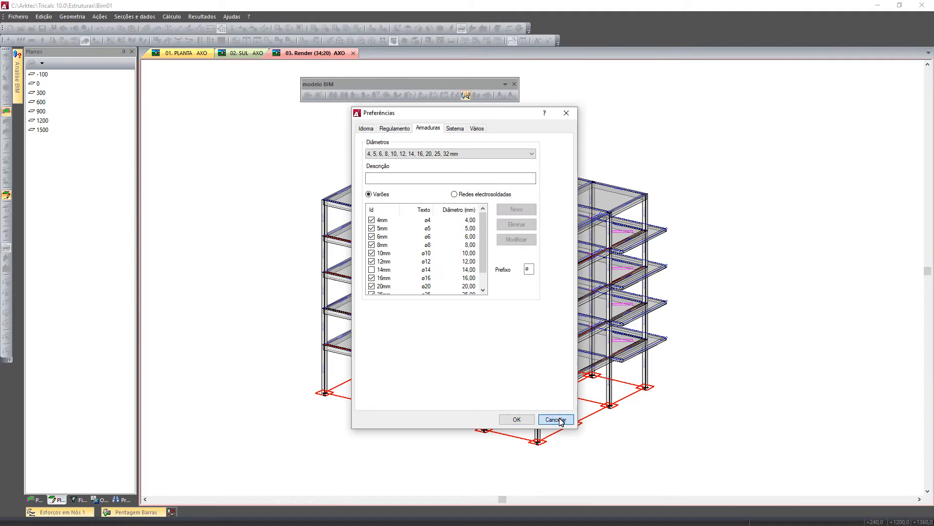
Open the reinforced concrete material settings and try to switch the element group to Pilares e Consolas Curtas.
{"action": "left_click", "coordinate": [176, 16]}
{"action": "left_click", "coordinate": [184, 49]}
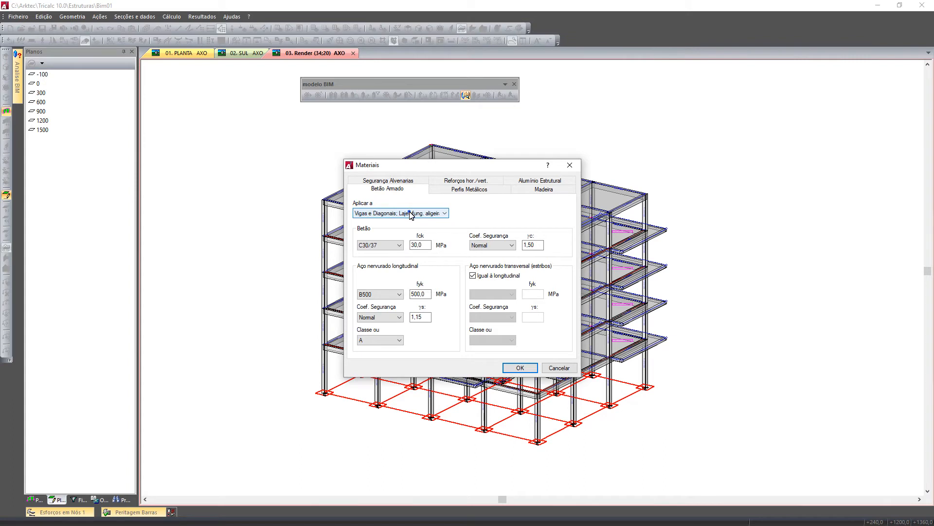
{"action": "left_click", "coordinate": [409, 213]}
{"action": "left_click", "coordinate": [436, 213]}
{"action": "left_click", "coordinate": [437, 213]}
{"action": "left_click", "coordinate": [436, 213]}
{"action": "left_click", "coordinate": [437, 213]}
{"action": "left_click", "coordinate": [411, 227]}
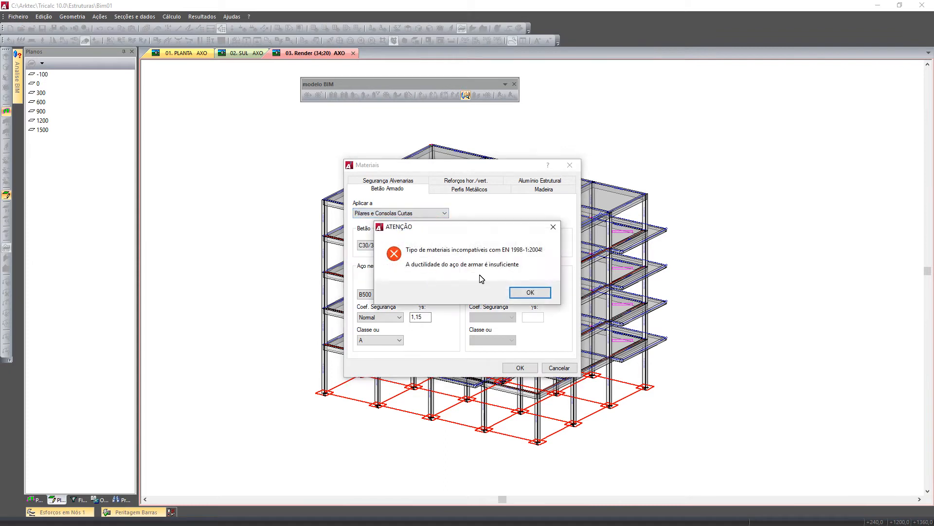
Dismiss the ductility message and set the longitudinal steel class to C for the beams, diagonals and slabs group.
{"action": "left_click", "coordinate": [530, 292]}
{"action": "left_click", "coordinate": [372, 341]}
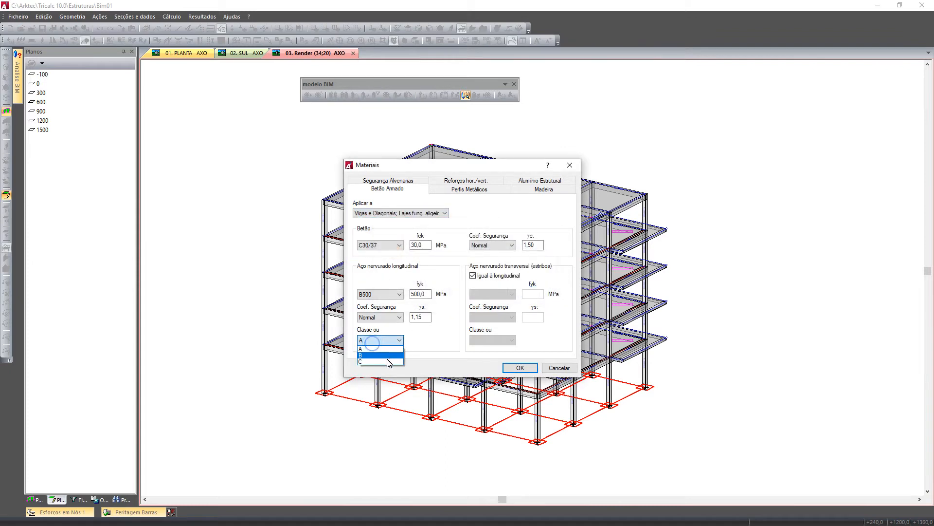
{"action": "left_click", "coordinate": [387, 362]}
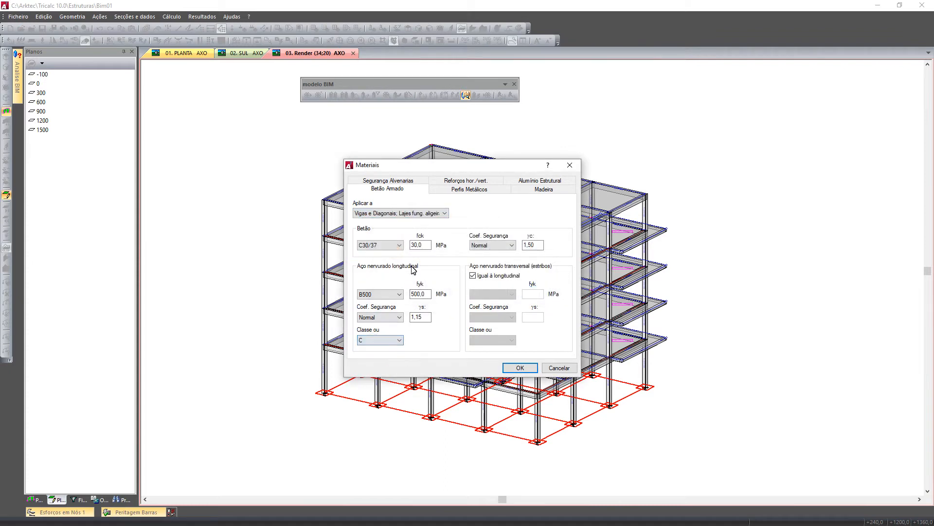
For Pilares e Consolas Curtas, make the stirrup steel independent of the longitudinal steel, set it to B400, and try to show the steel profile materials.
{"action": "left_click", "coordinate": [397, 213]}
{"action": "left_click", "coordinate": [397, 228]}
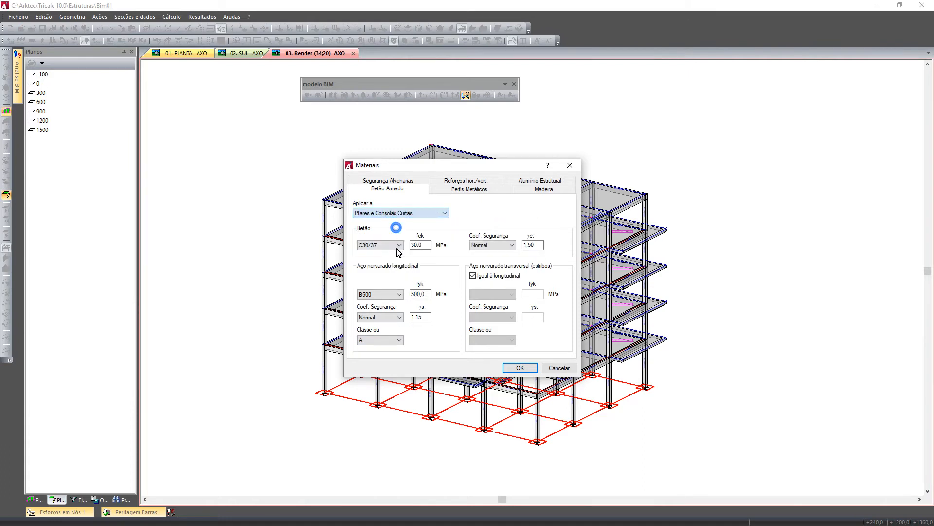
{"action": "left_click", "coordinate": [482, 278]}
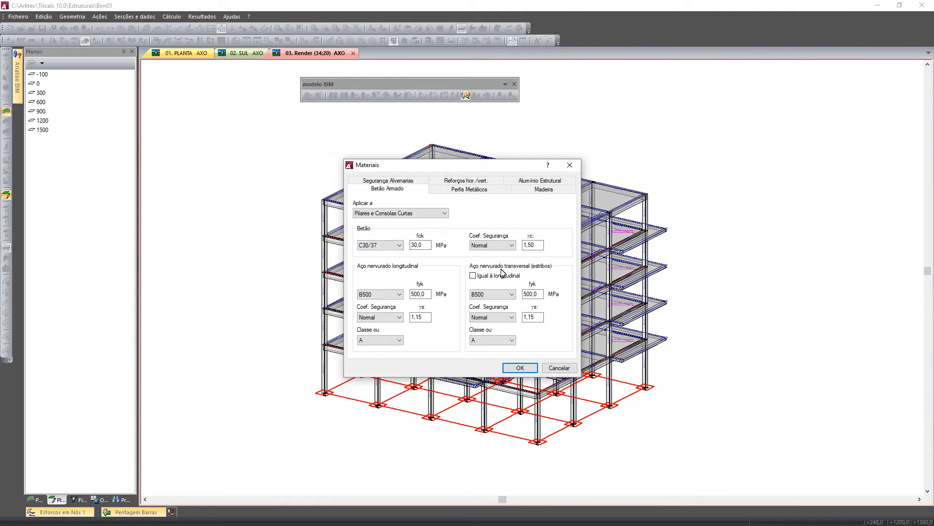
{"action": "left_click", "coordinate": [505, 295]}
{"action": "left_click", "coordinate": [499, 302]}
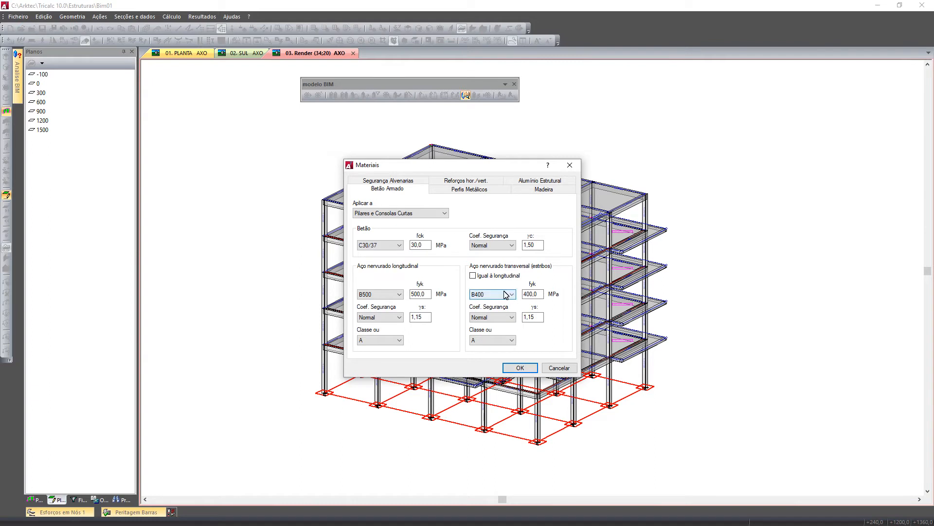
{"action": "left_click", "coordinate": [480, 192]}
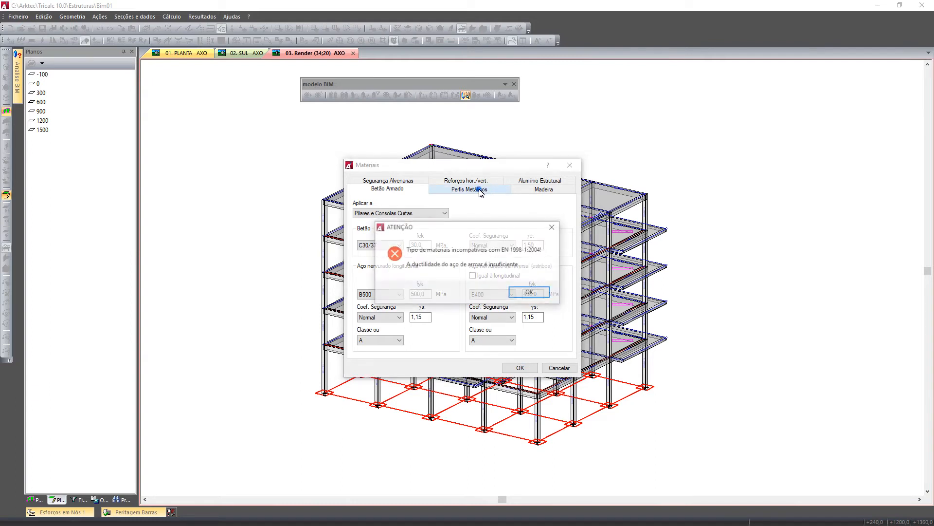
Dismiss the ductility message and set both the longitudinal and stirrup steel classes to B for Pilares e Consolas Curtas.
{"action": "left_click", "coordinate": [530, 292]}
{"action": "left_click", "coordinate": [506, 339]}
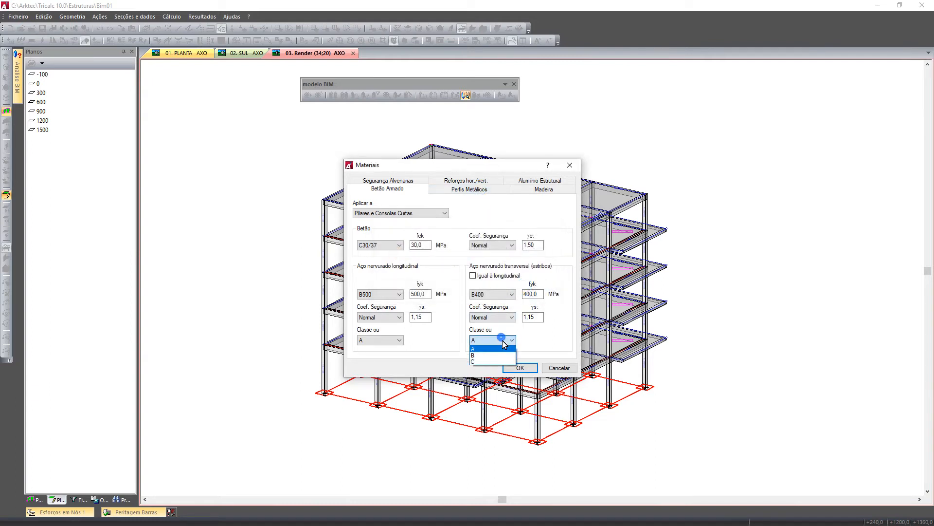
{"action": "left_click", "coordinate": [496, 362]}
{"action": "left_click", "coordinate": [389, 340]}
{"action": "left_click", "coordinate": [381, 355]}
{"action": "left_click", "coordinate": [488, 342]}
{"action": "left_click", "coordinate": [490, 355]}
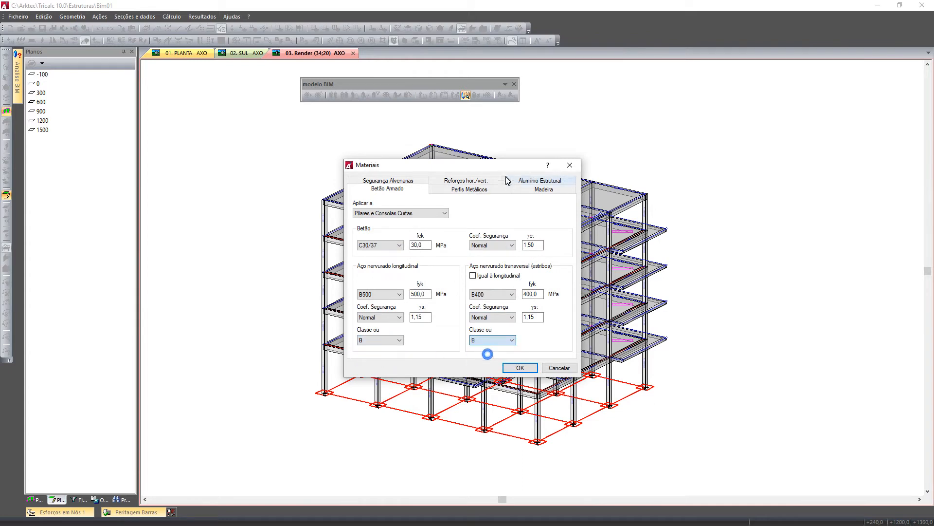
Review the steel profile, timber, masonry safety and structural aluminium material settings, and leave the materials without applying changes.
{"action": "left_click", "coordinate": [481, 189]}
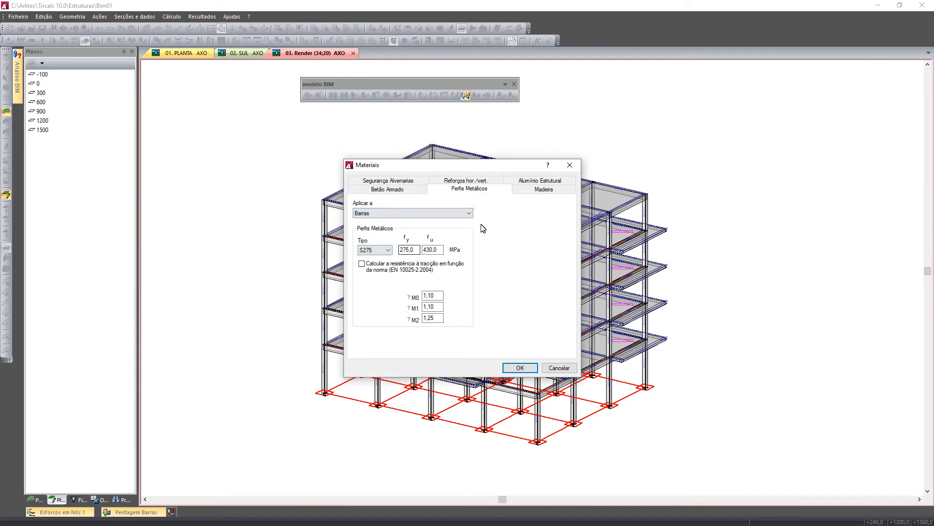
{"action": "left_click", "coordinate": [537, 195]}
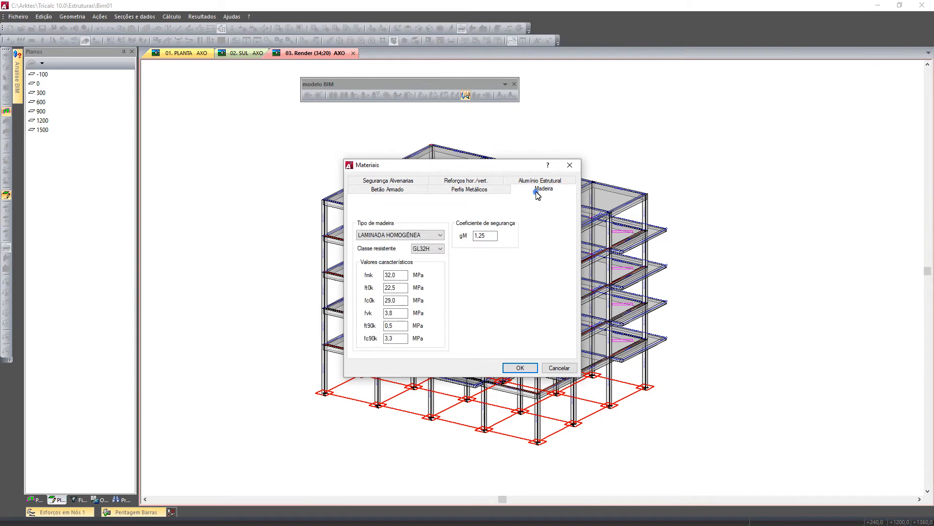
{"action": "left_click", "coordinate": [387, 181]}
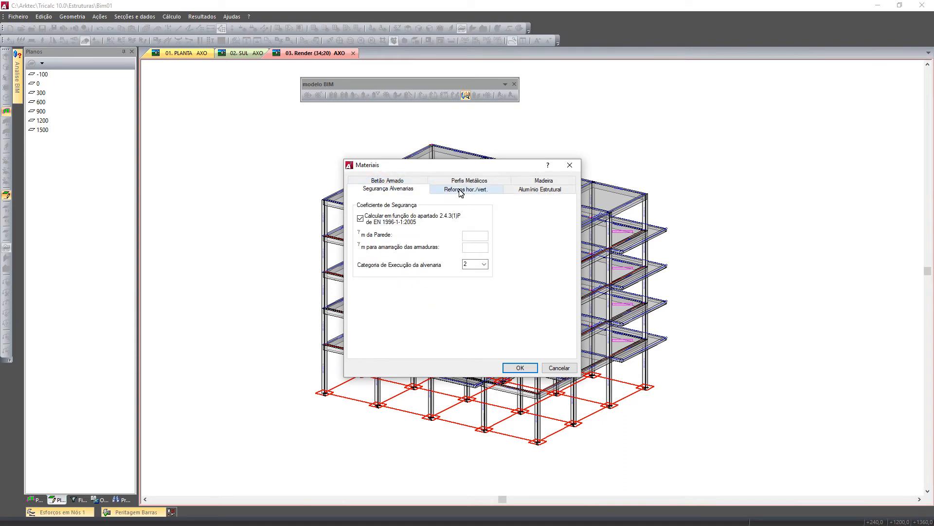
{"action": "left_click", "coordinate": [541, 191]}
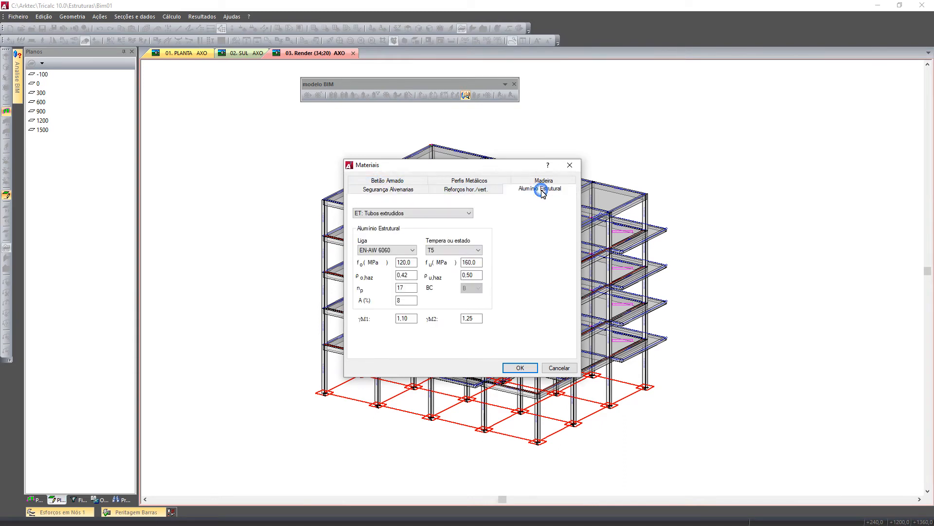
{"action": "left_click", "coordinate": [560, 367]}
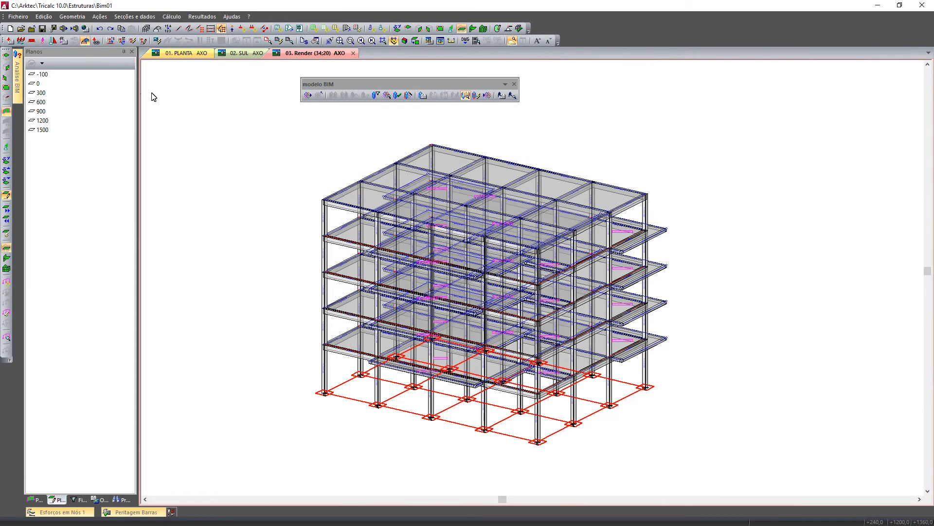
Open the action combination options, switch the combination type to explicit, and show the library of combination groups.
{"action": "left_click", "coordinate": [17, 17]}
{"action": "mouse_move", "coordinate": [62, 18]}
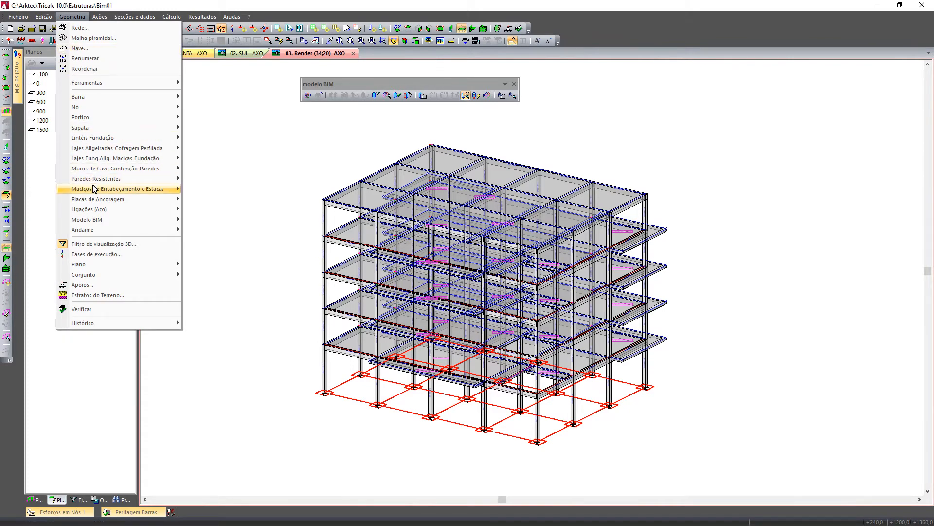
{"action": "mouse_move", "coordinate": [95, 189]}
{"action": "mouse_move", "coordinate": [100, 16]}
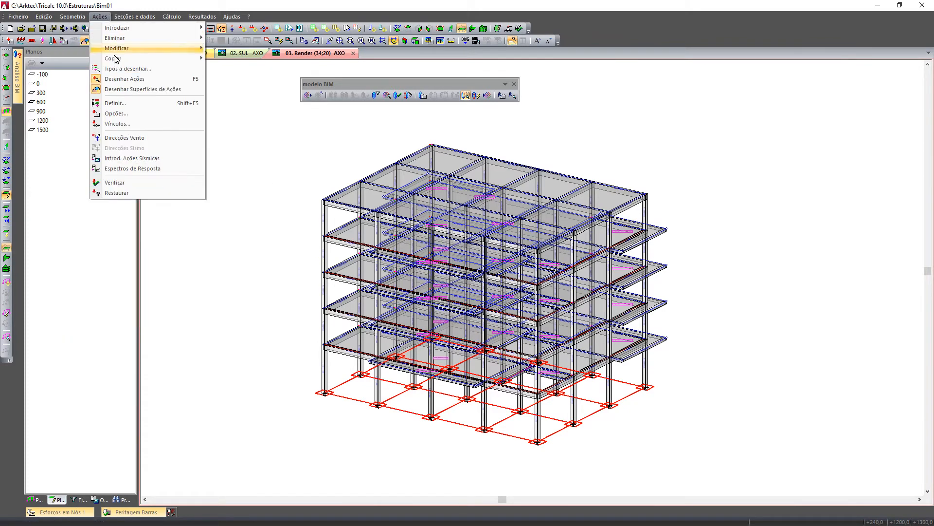
{"action": "left_click", "coordinate": [130, 115]}
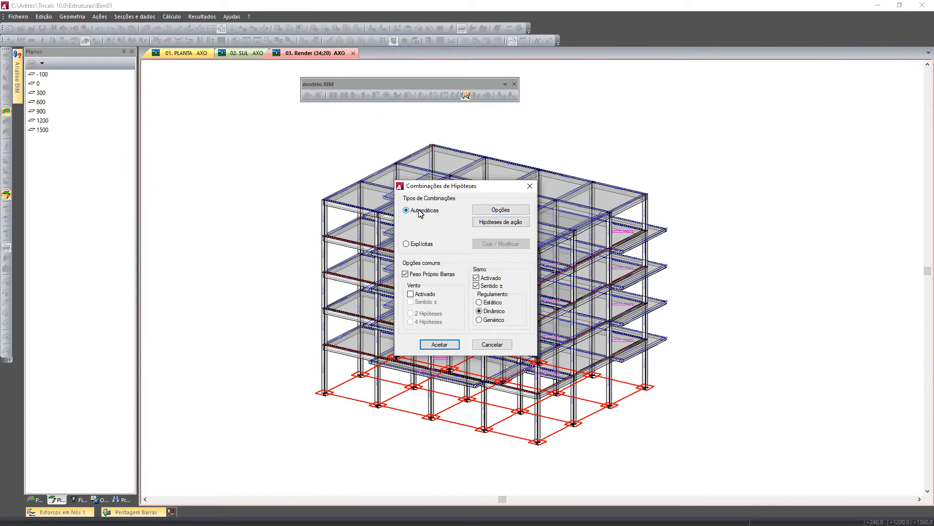
{"action": "left_click", "coordinate": [420, 244]}
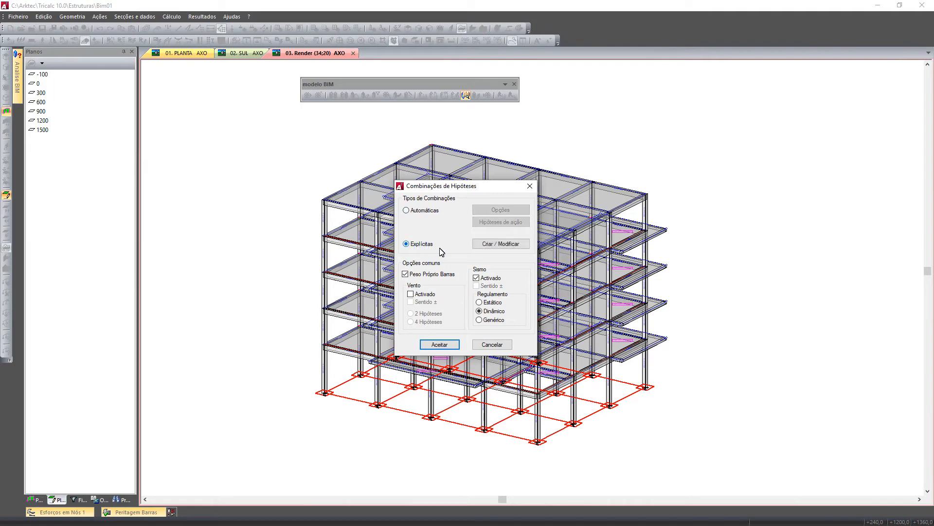
{"action": "left_click", "coordinate": [500, 244]}
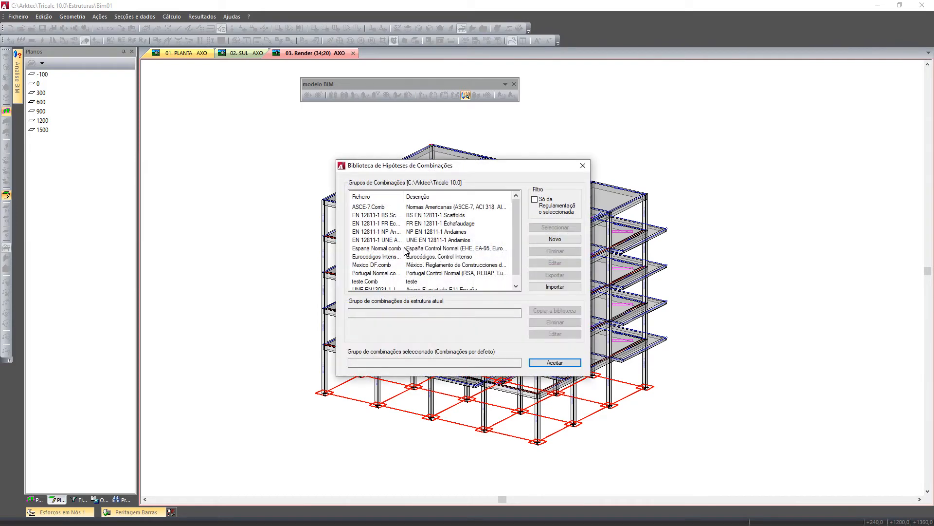
Examine the Portugal Normal combination group, including its G + Q + Ez (Não majorado) combination and action hypotheses, and leave without changes.
{"action": "left_click", "coordinate": [412, 274]}
{"action": "left_click", "coordinate": [555, 262]}
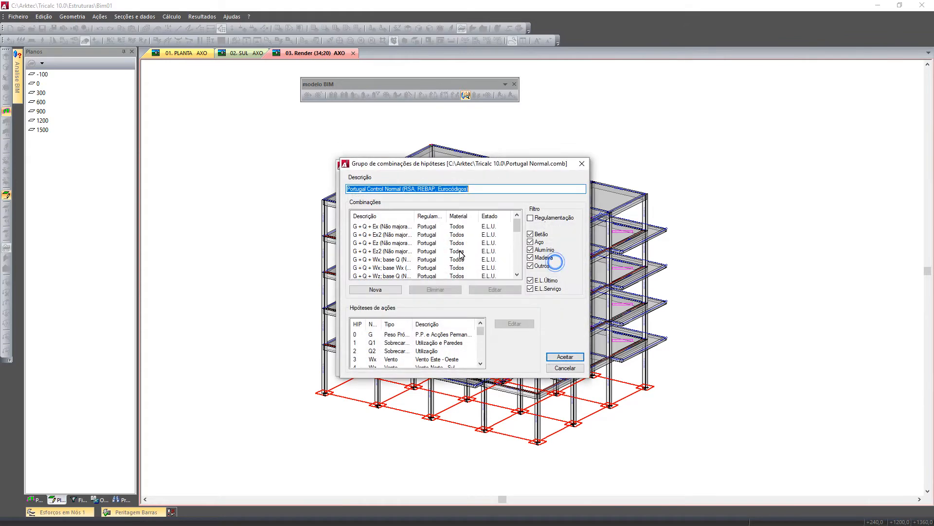
{"action": "left_click", "coordinate": [419, 243]}
{"action": "left_click", "coordinate": [495, 289]}
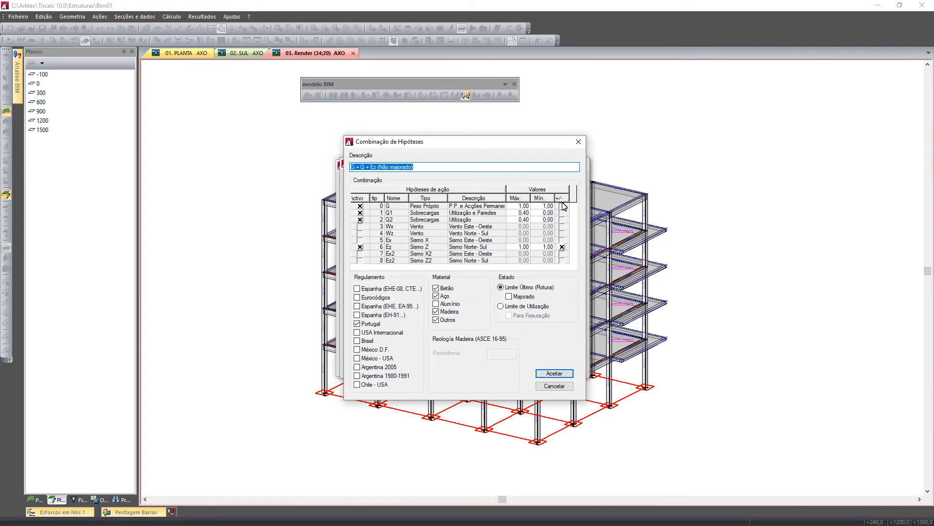
{"action": "left_click", "coordinate": [561, 385]}
{"action": "mouse_move", "coordinate": [480, 331]}
{"action": "left_mouse_down"}
{"action": "mouse_move", "coordinate": [485, 361]}
{"action": "mouse_move", "coordinate": [481, 335]}
{"action": "mouse_move", "coordinate": [491, 330]}
{"action": "left_mouse_up"}
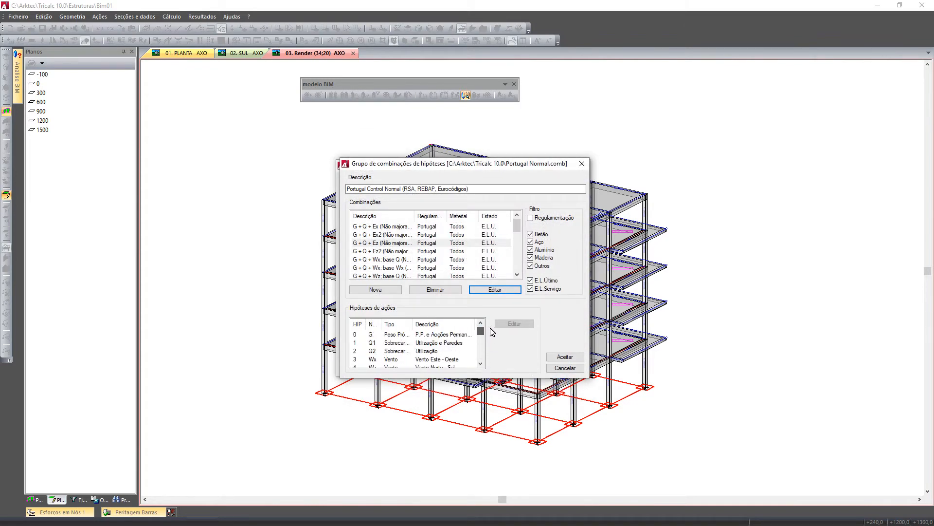
{"action": "left_click", "coordinate": [563, 371]}
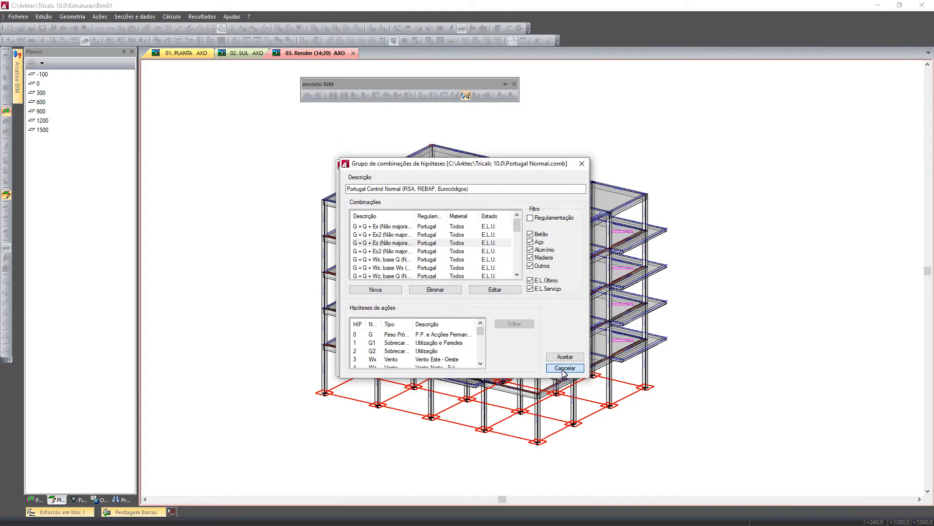
{"action": "left_click", "coordinate": [564, 371]}
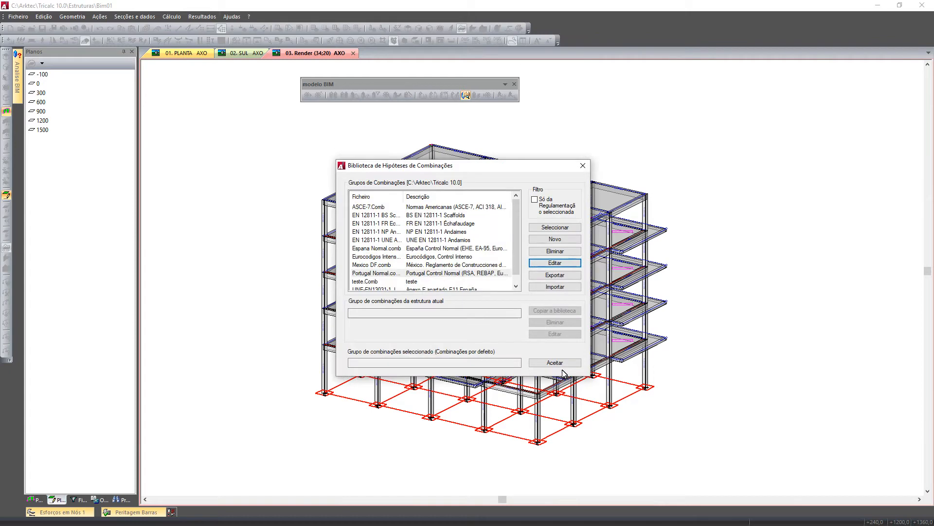
Leave the combination library, return to automatic combinations, toggle the wind and seismic activation, and discard the changes.
{"action": "left_click", "coordinate": [584, 169]}
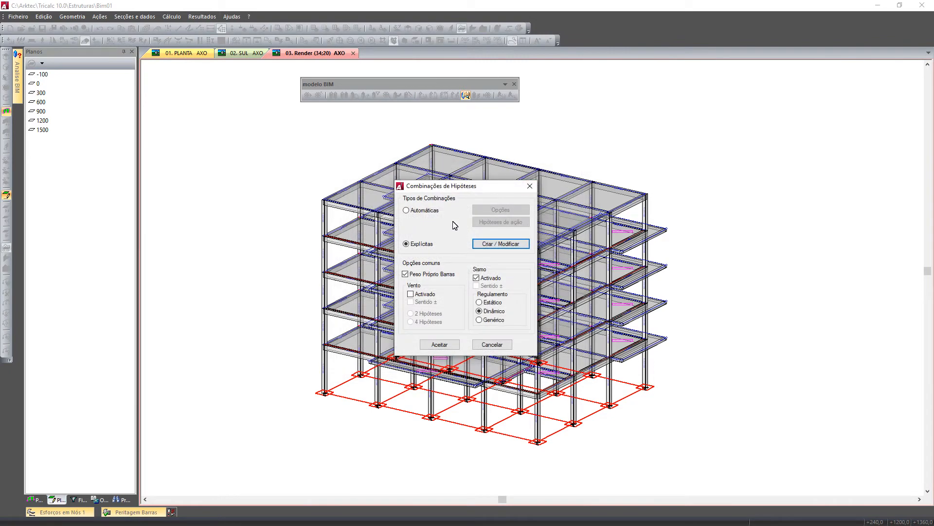
{"action": "left_click", "coordinate": [427, 211]}
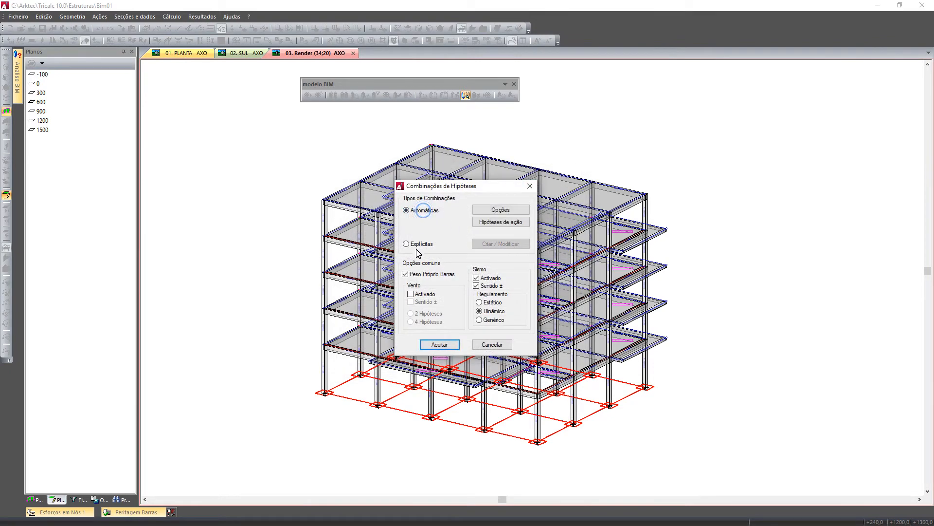
{"action": "left_click", "coordinate": [421, 295]}
{"action": "left_click", "coordinate": [492, 279]}
{"action": "left_click", "coordinate": [492, 344]}
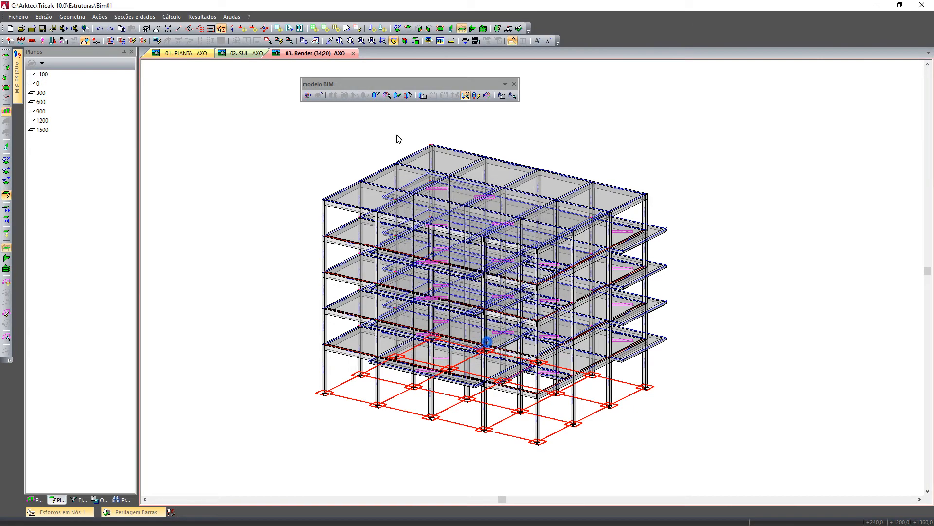
In the Esforços calculation options, try second-order calculation with an initial linear displacement, and leave without applying changes.
{"action": "left_click", "coordinate": [157, 19]}
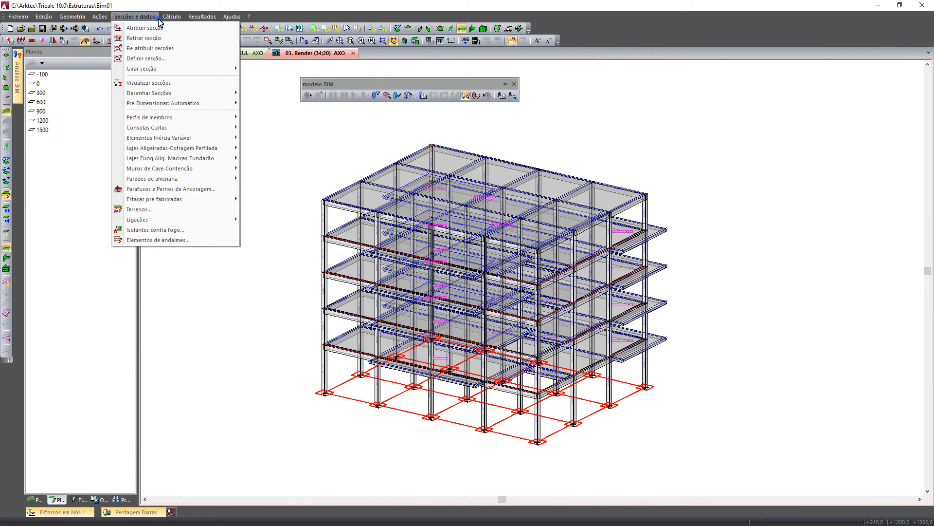
{"action": "mouse_move", "coordinate": [168, 18]}
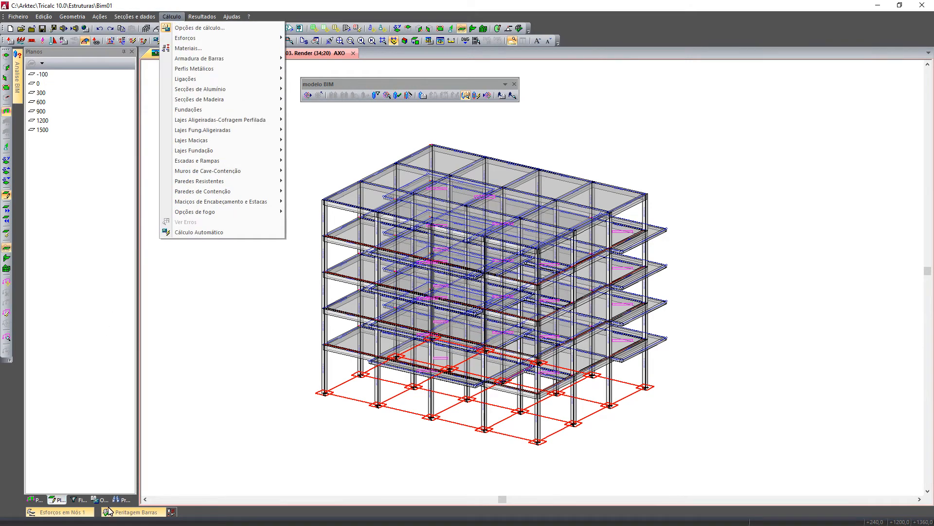
{"action": "left_click", "coordinate": [101, 499]}
{"action": "left_click", "coordinate": [58, 83]}
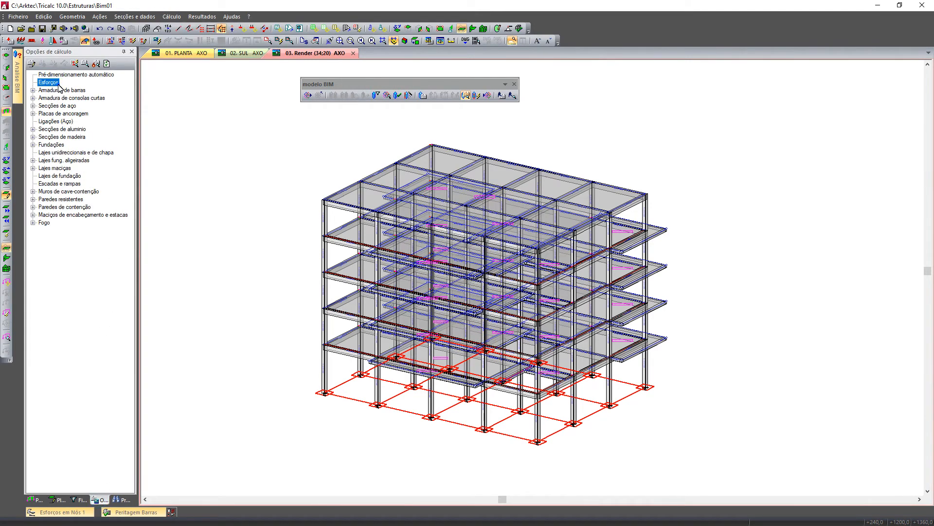
{"action": "double_click", "coordinate": [59, 84]}
{"action": "left_click", "coordinate": [510, 235]}
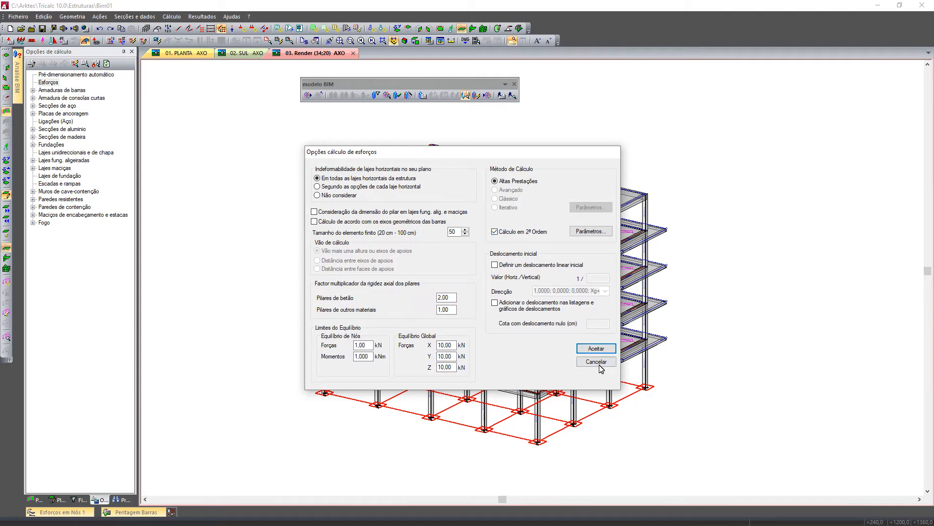
{"action": "left_click", "coordinate": [522, 264]}
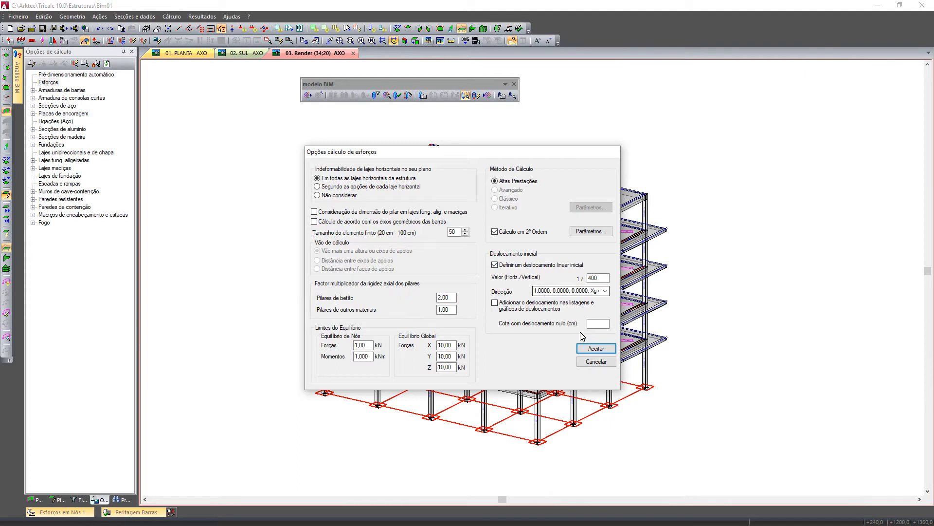
{"action": "left_click", "coordinate": [608, 369]}
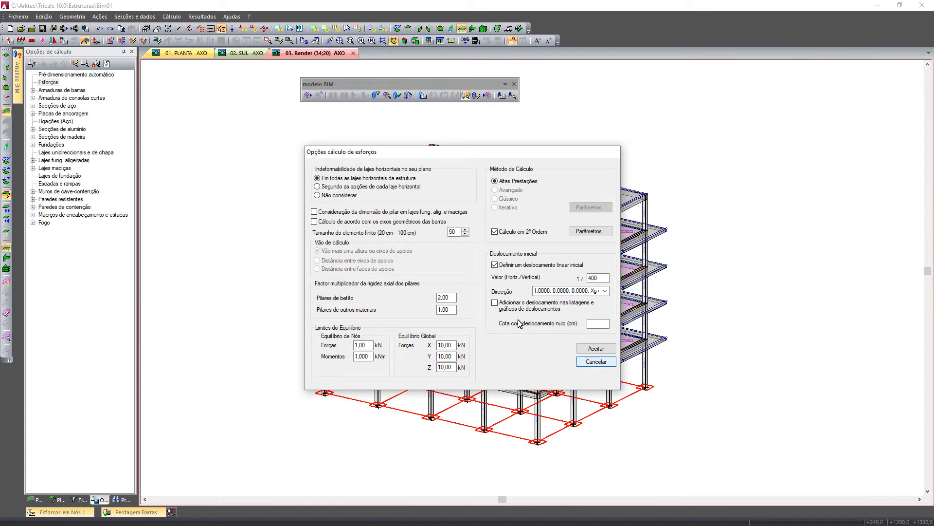
{"action": "left_click", "coordinate": [590, 362]}
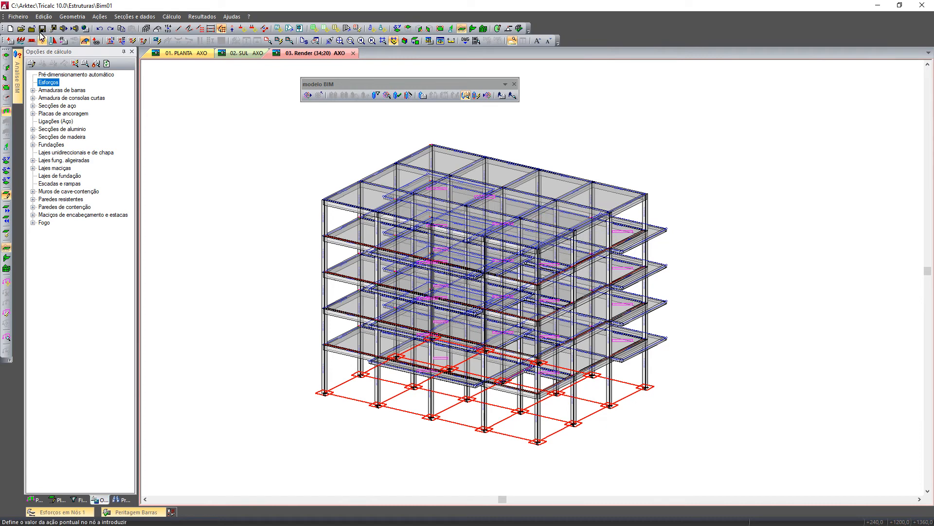
Open the recent structure bim001 and save the changes to the Edifício EXEMPLO BIM 2017 - Estrutural.ntr file.
{"action": "left_click", "coordinate": [18, 16]}
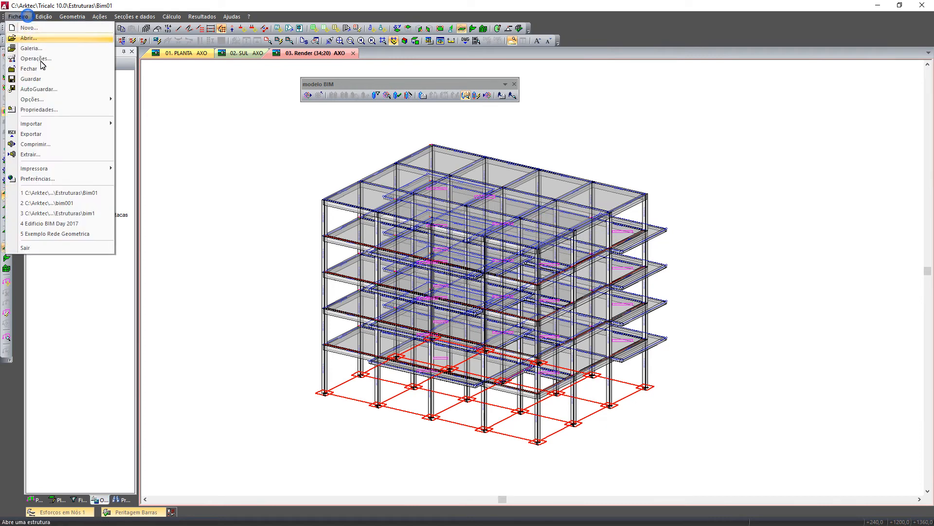
{"action": "left_click", "coordinate": [71, 203]}
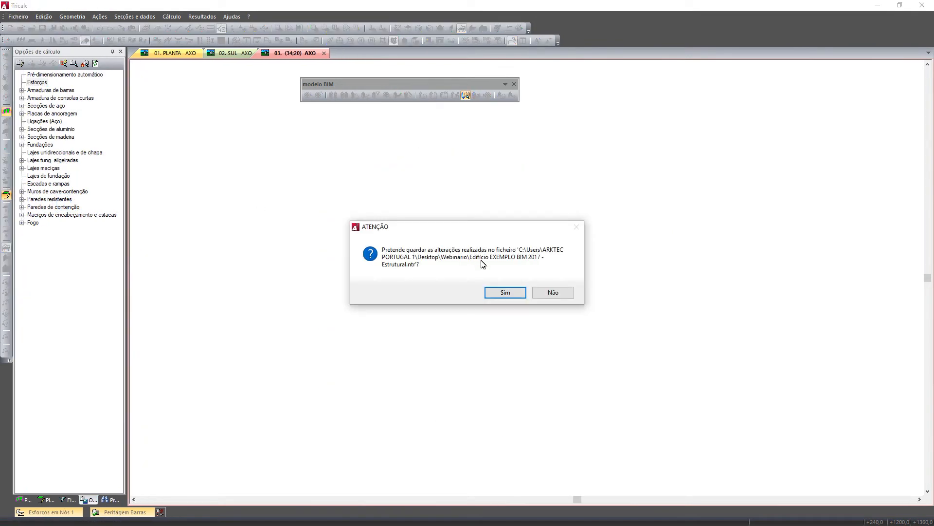
{"action": "left_click", "coordinate": [502, 293]}
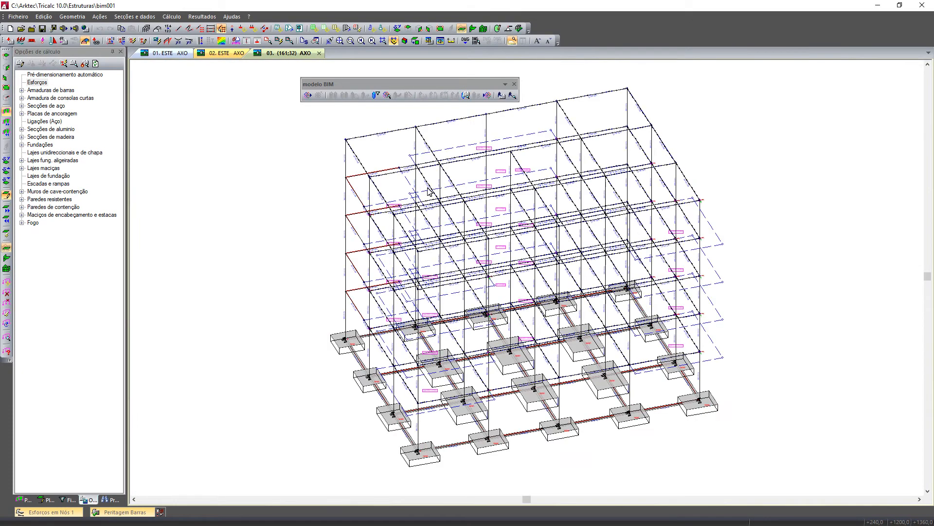
Render the whole structure as solids and examine the corner footing and foundation beam sizes up close.
{"action": "left_click", "coordinate": [439, 41]}
{"action": "mouse_move", "coordinate": [481, 356]}
{"action": "middle_mouse_down"}
{"action": "mouse_move", "coordinate": [473, 343]}
{"action": "mouse_move", "coordinate": [456, 357]}
{"action": "middle_mouse_up"}
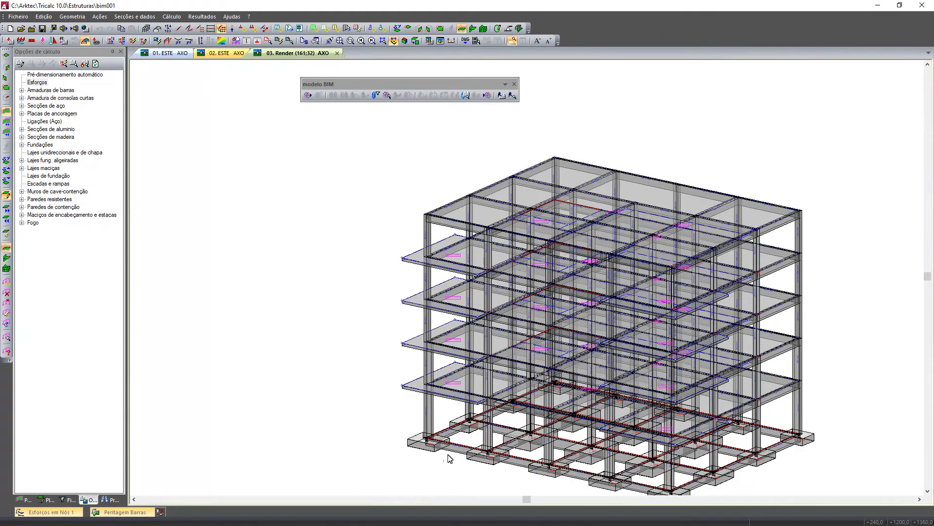
{"action": "scroll", "coordinate": [452, 454], "scroll_direction": "up", "scroll_amount": 5}
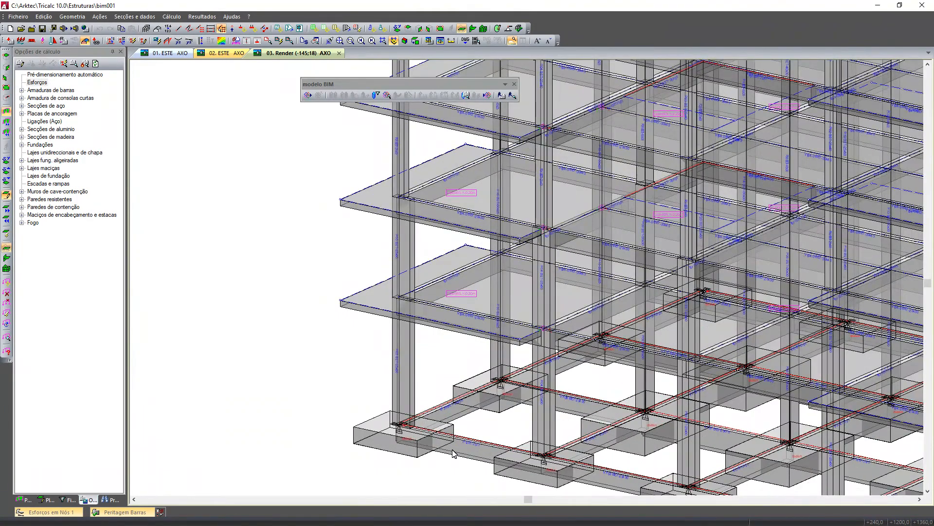
{"action": "scroll", "coordinate": [453, 453], "scroll_direction": "up", "scroll_amount": 5}
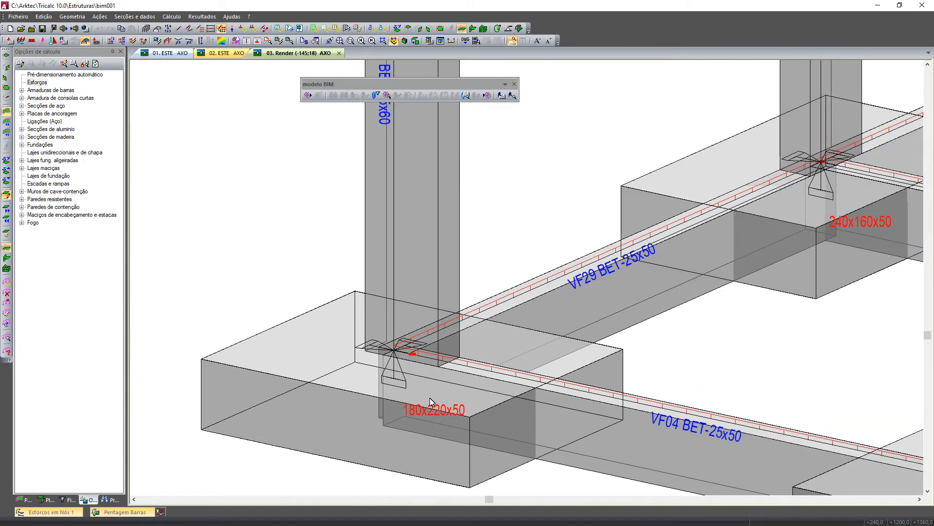
{"action": "scroll", "coordinate": [430, 402], "scroll_direction": "down", "scroll_amount": 10}
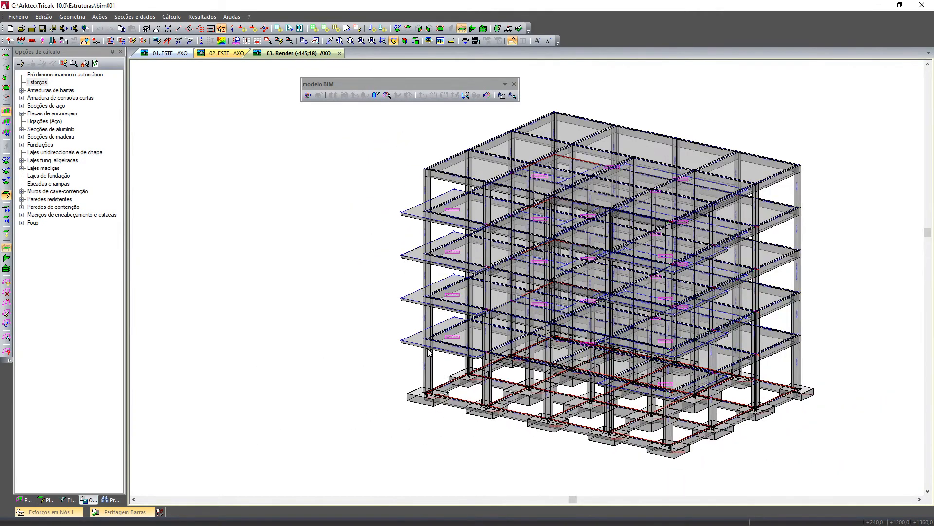
{"action": "scroll", "coordinate": [423, 346], "scroll_direction": "down", "scroll_amount": 2}
{"action": "middle_click_drag", "start_coordinate": [469, 276], "coordinate": [366, 232]}
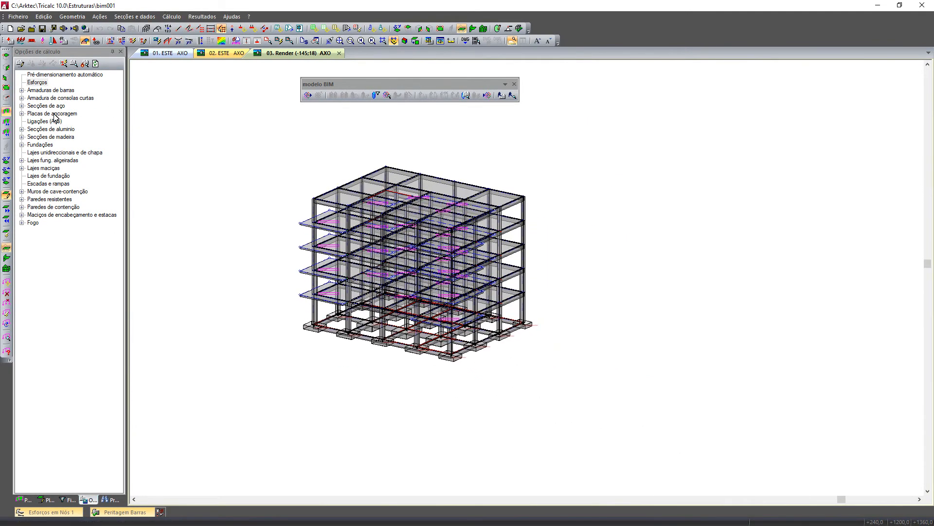
Activate the horizontal plane 600 and show its beams, columns and slabs close up from above.
{"action": "left_click", "coordinate": [46, 500]}
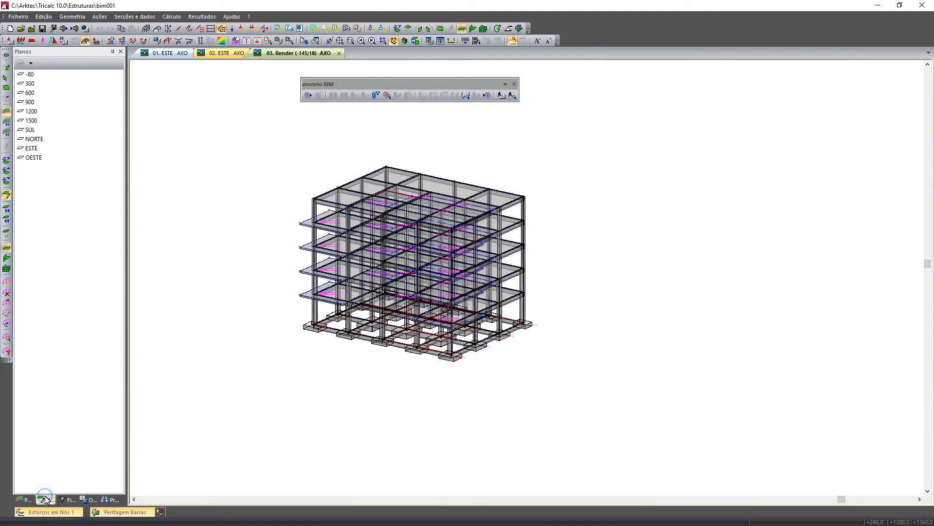
{"action": "double_click", "coordinate": [28, 92]}
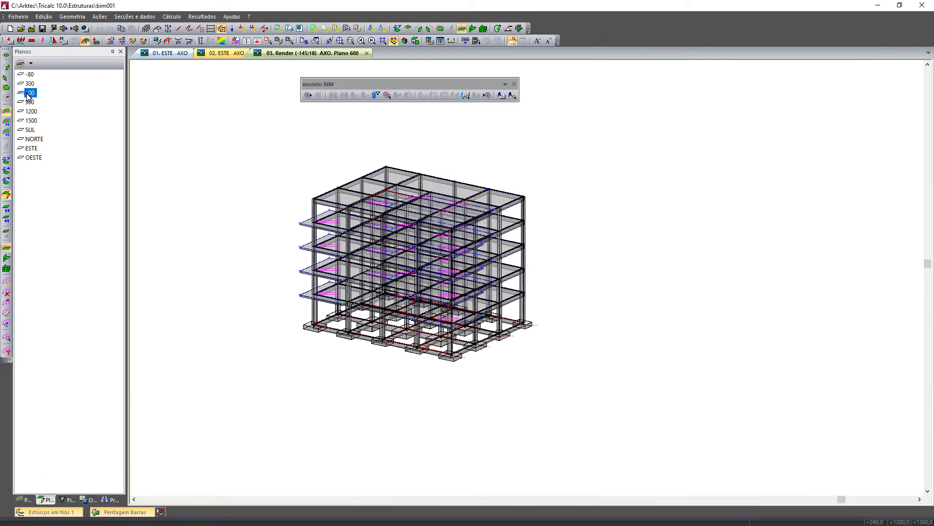
{"action": "middle_click_drag", "start_coordinate": [335, 235], "coordinate": [340, 226]}
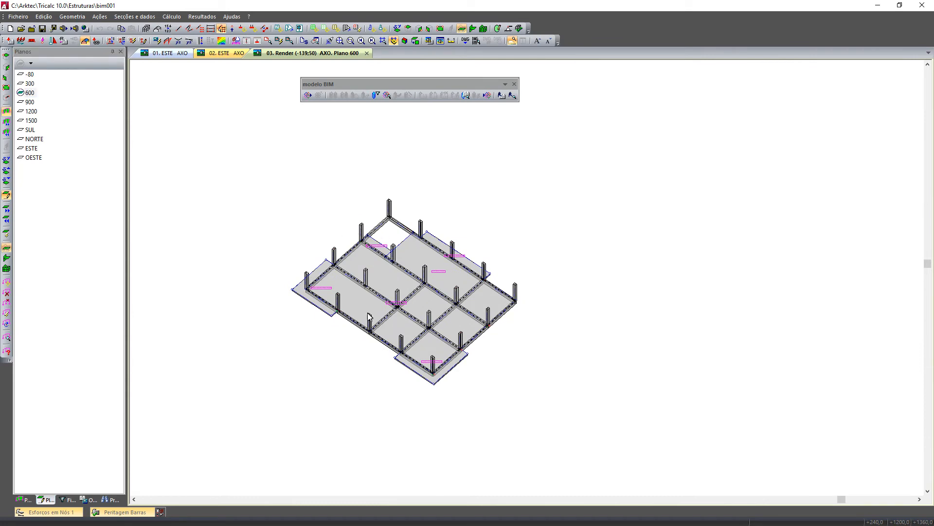
{"action": "scroll", "coordinate": [369, 316], "scroll_direction": "up", "scroll_amount": 5}
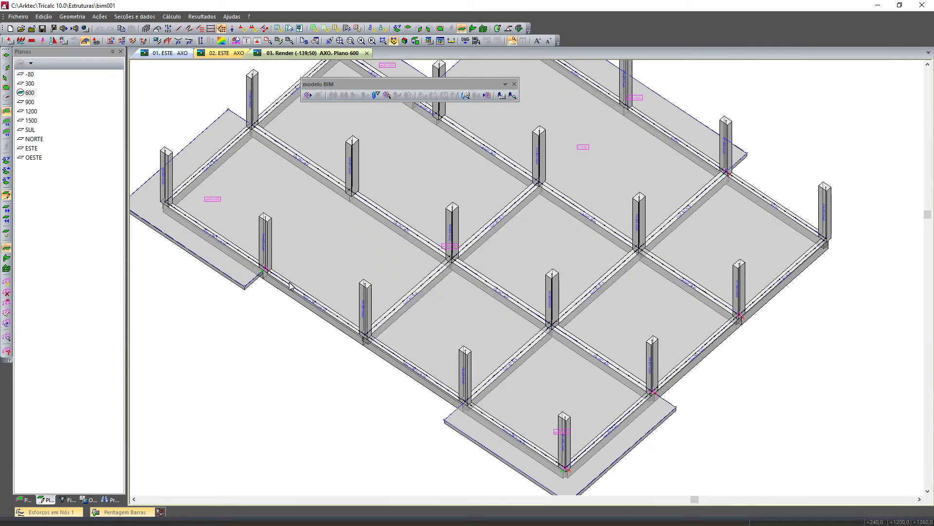
{"action": "mouse_move", "coordinate": [290, 286]}
Turn on the display of the assembly reinforcement (Armaduras montagem) in the visualization filter.
{"action": "left_click", "coordinate": [90, 500]}
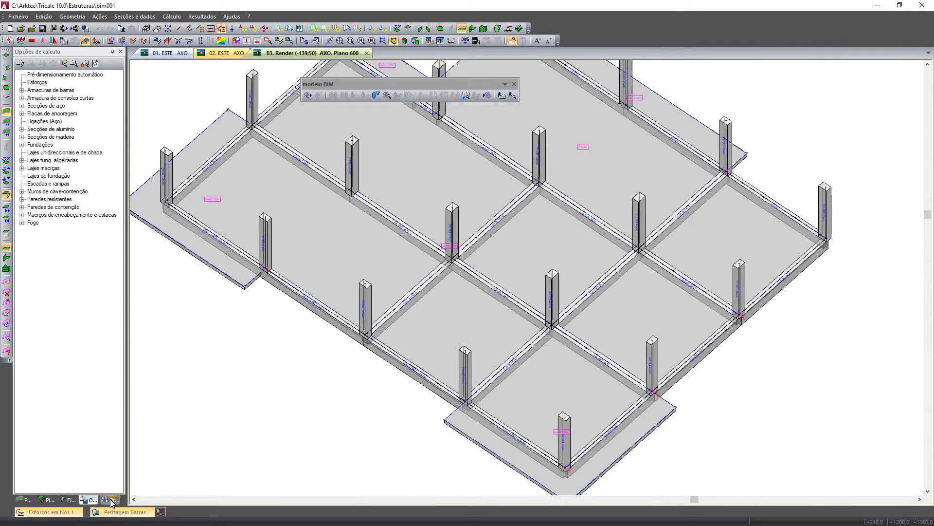
{"action": "left_click", "coordinate": [68, 501]}
{"action": "left_click", "coordinate": [30, 501]}
{"action": "left_click", "coordinate": [40, 499]}
{"action": "left_click", "coordinate": [40, 212]}
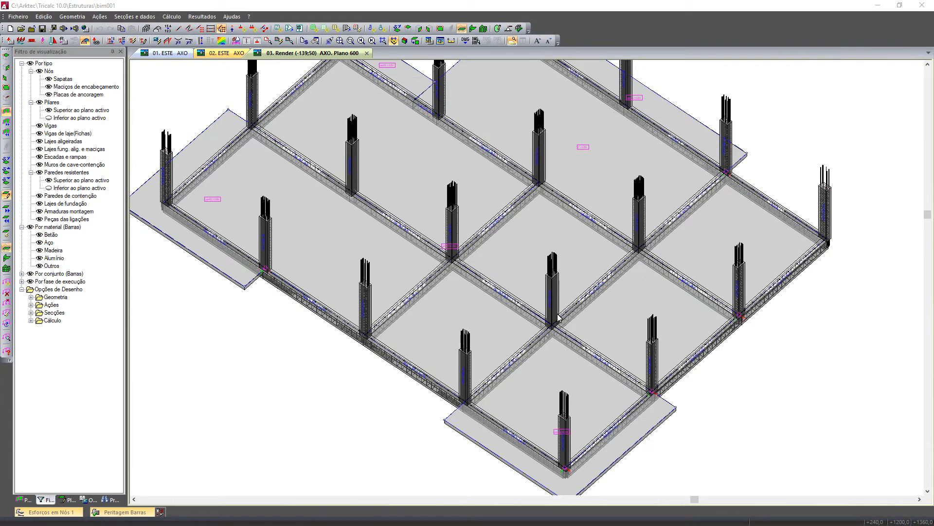
Examine the 3D reinforcement of column P07 and the 30x45 beams that meet it on plane 600.
{"action": "scroll", "coordinate": [559, 318], "scroll_direction": "up", "scroll_amount": 3}
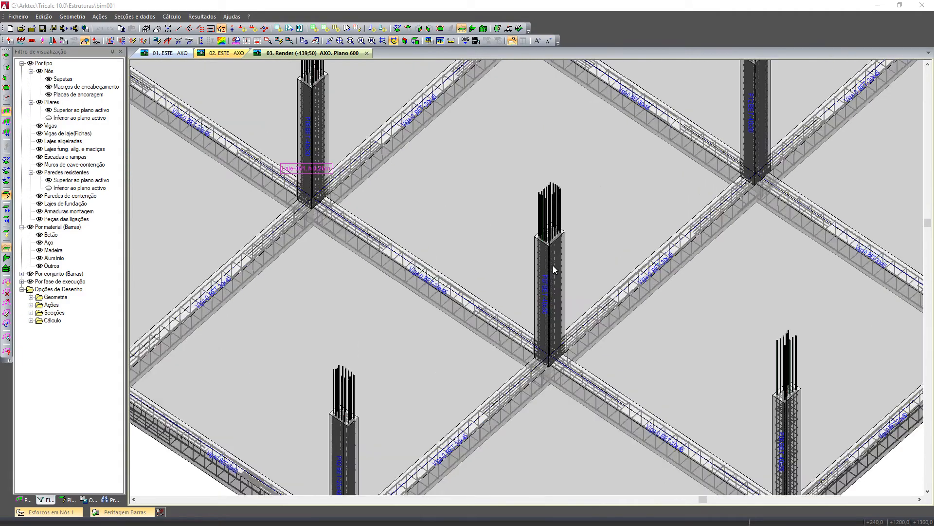
{"action": "scroll", "coordinate": [553, 264], "scroll_direction": "up", "scroll_amount": 2}
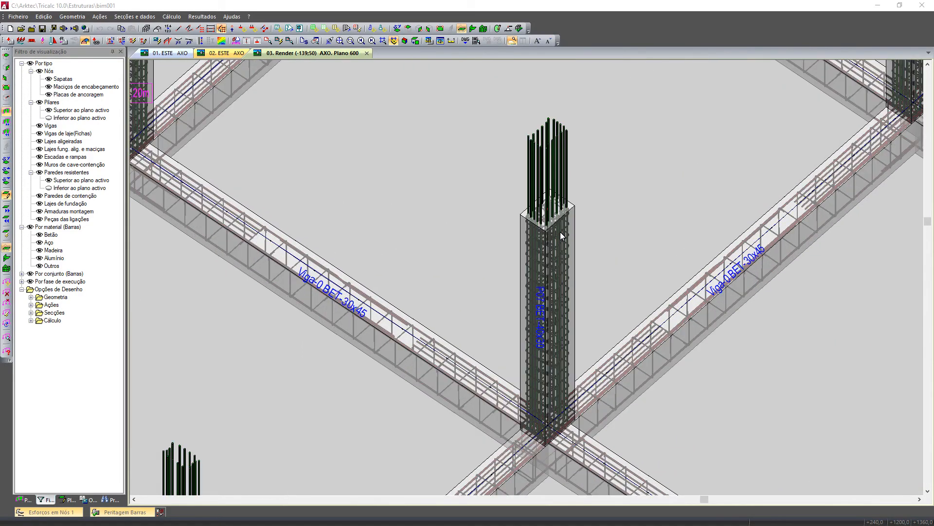
{"action": "scroll", "coordinate": [556, 236], "scroll_direction": "up", "scroll_amount": 3}
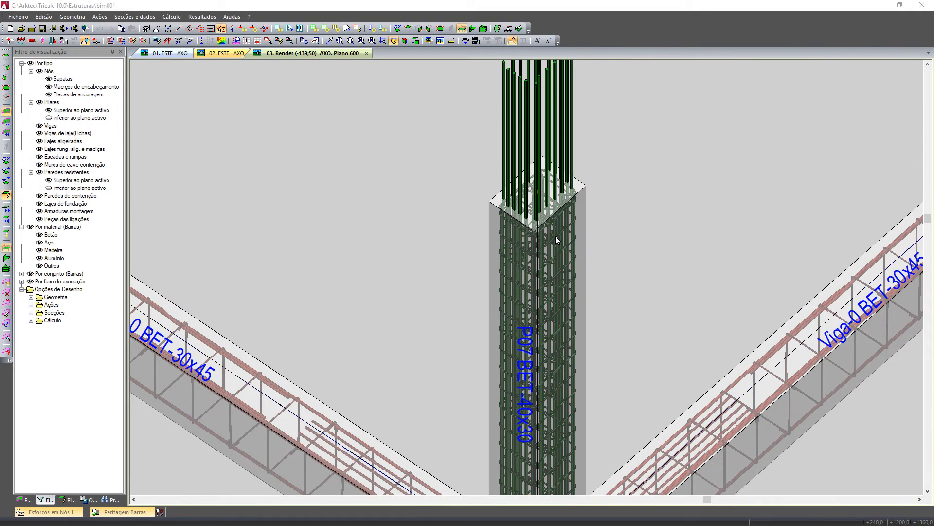
{"action": "scroll", "coordinate": [556, 236], "scroll_direction": "down", "scroll_amount": 3}
{"action": "scroll", "coordinate": [605, 256], "scroll_direction": "down", "scroll_amount": 1}
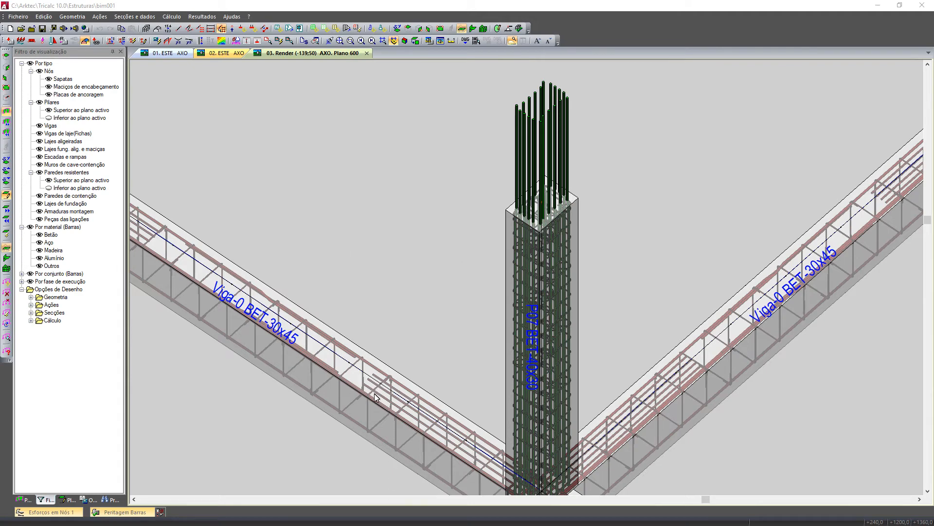
{"action": "scroll", "coordinate": [393, 388], "scroll_direction": "down", "scroll_amount": 2}
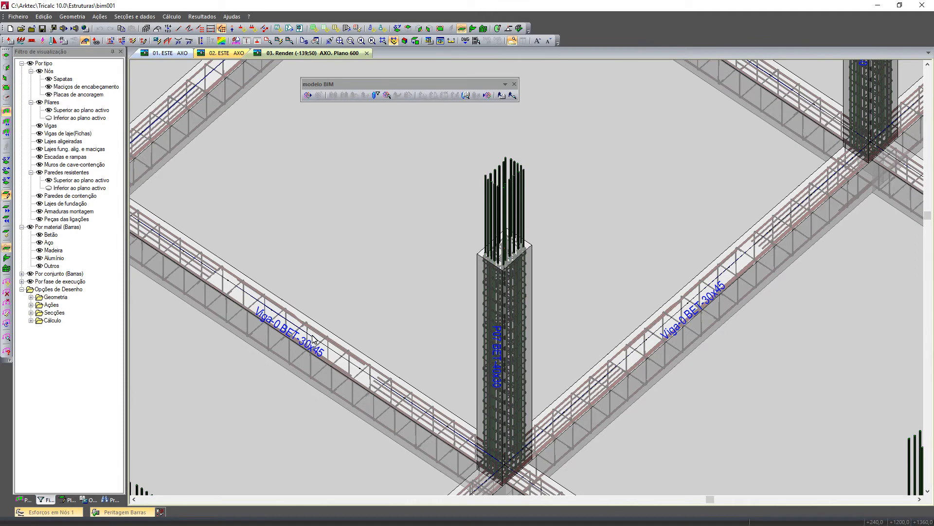
{"action": "middle_click_drag", "start_coordinate": [380, 384], "coordinate": [148, 113]}
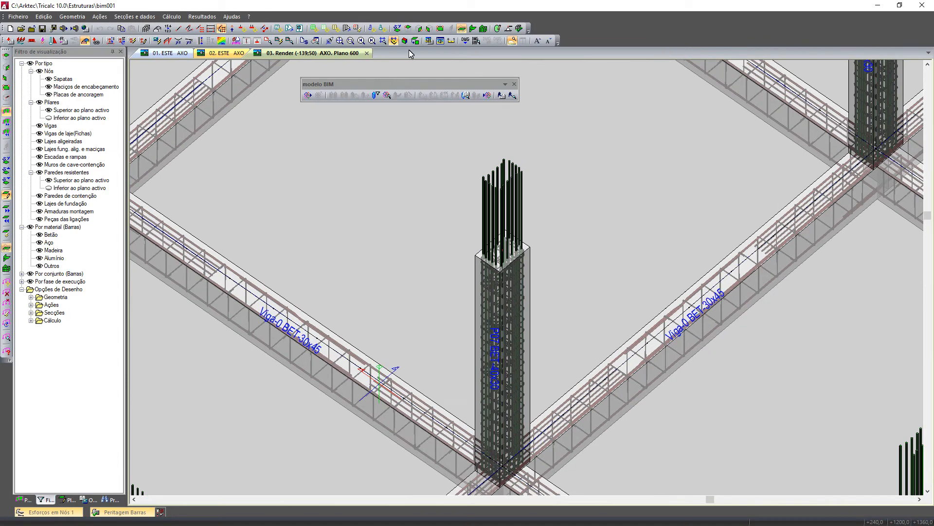
{"action": "middle_click_drag", "start_coordinate": [411, 54], "coordinate": [415, 37]}
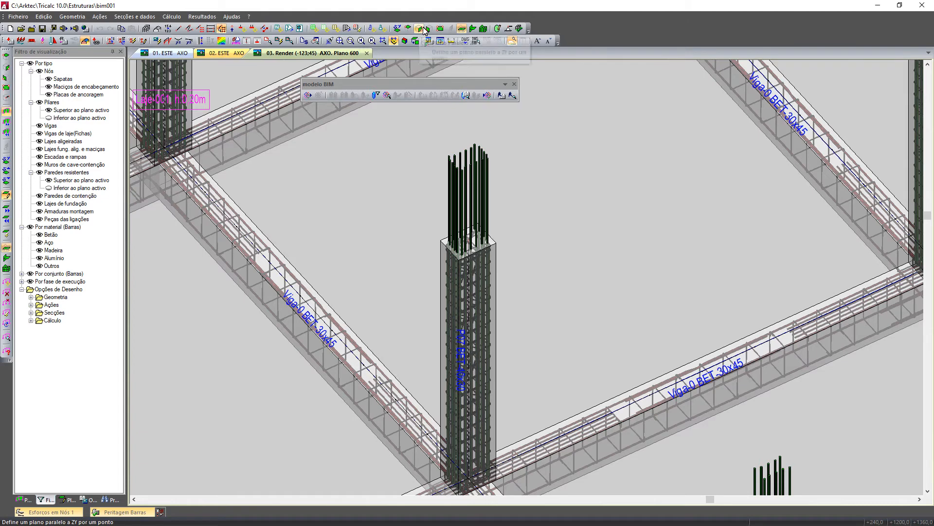
Define a vertical XY work plane through the node at the end of the beam and view the frame from the south.
{"action": "left_click", "coordinate": [421, 31]}
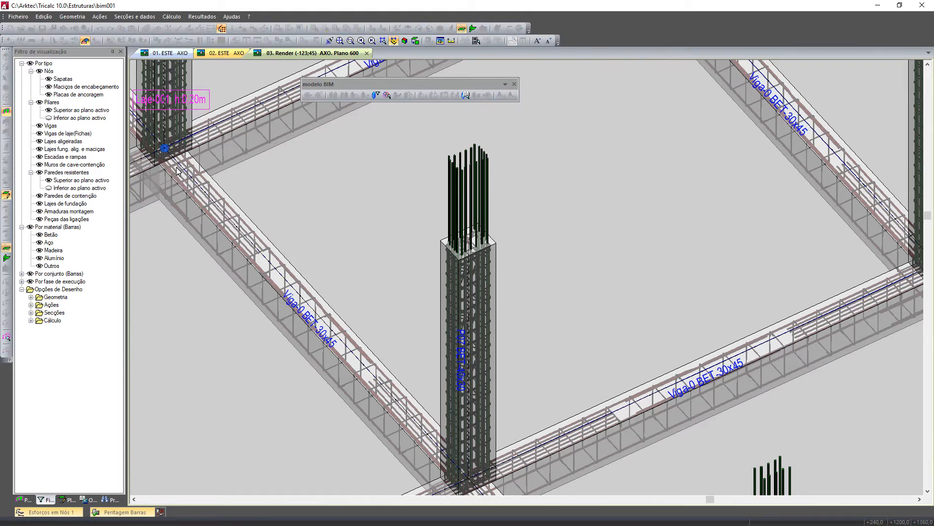
{"action": "left_click", "coordinate": [200, 184]}
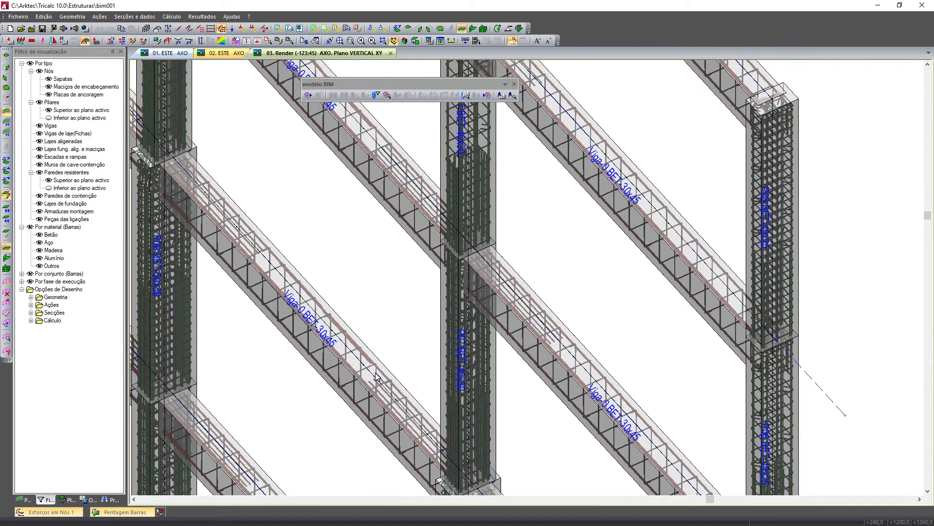
{"action": "key", "text": "F6"}
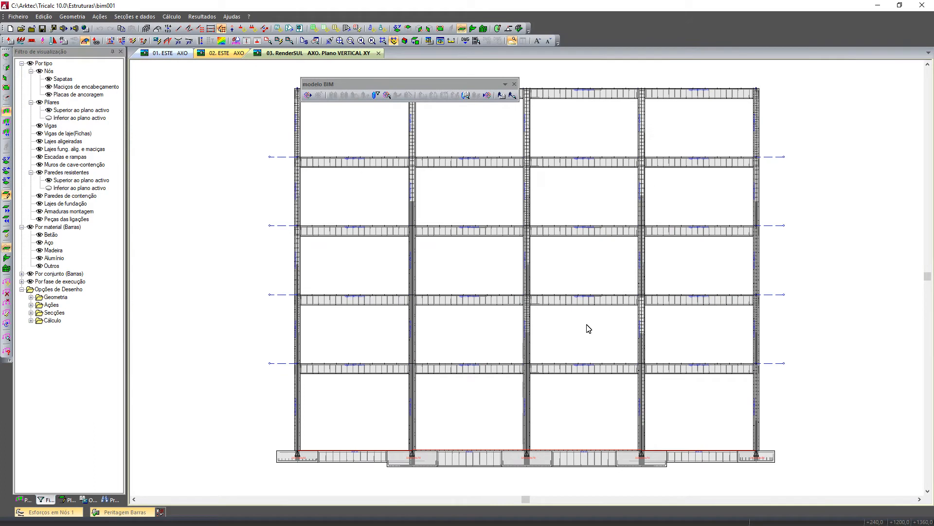
Plot the My and Mz bending moment diagrams for the ultimate limit state with Majorar Hipóteses, shown in axonometric view.
{"action": "left_click", "coordinate": [177, 42]}
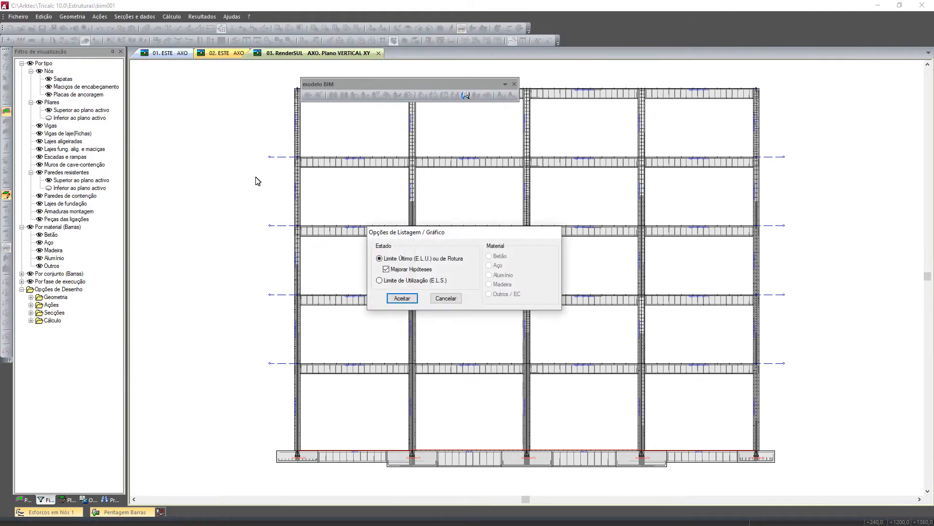
{"action": "left_click", "coordinate": [393, 297]}
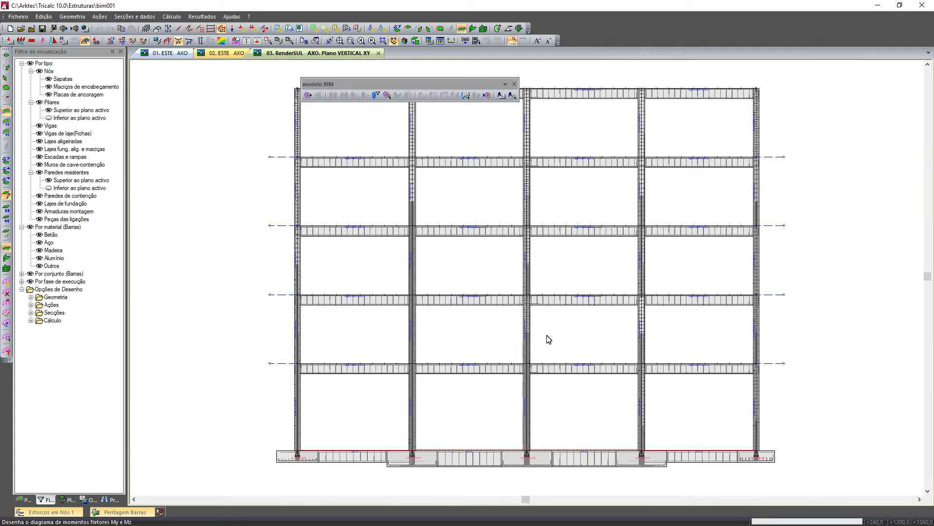
{"action": "left_click", "coordinate": [360, 41]}
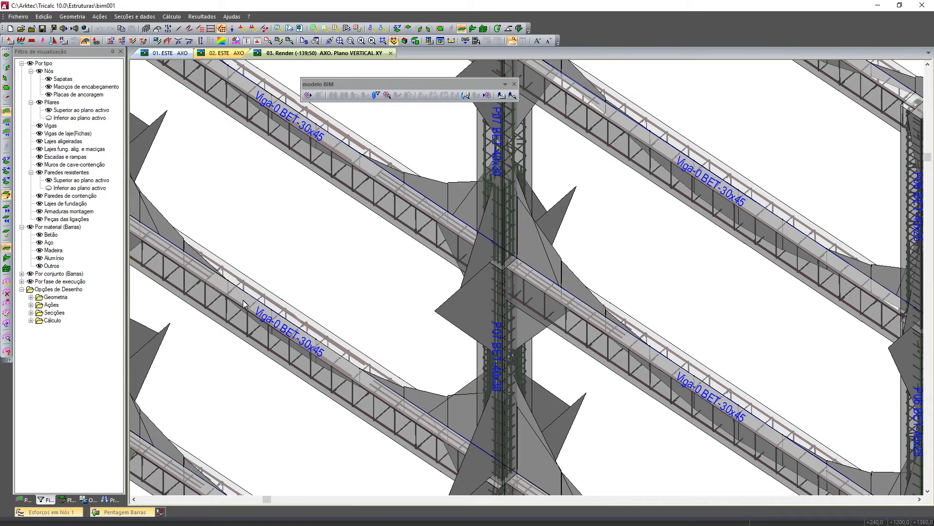
{"action": "scroll", "coordinate": [310, 358], "scroll_direction": "down", "scroll_amount": 1}
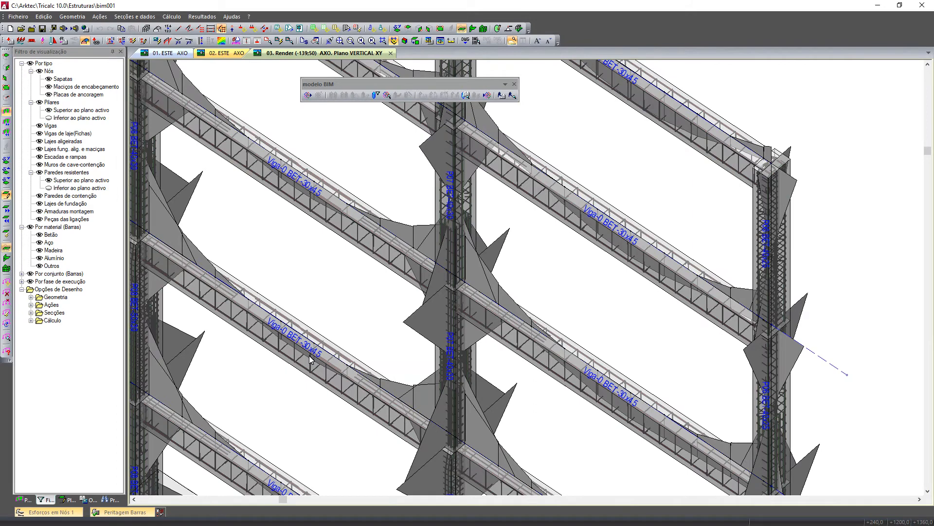
{"action": "scroll", "coordinate": [310, 359], "scroll_direction": "down", "scroll_amount": 1}
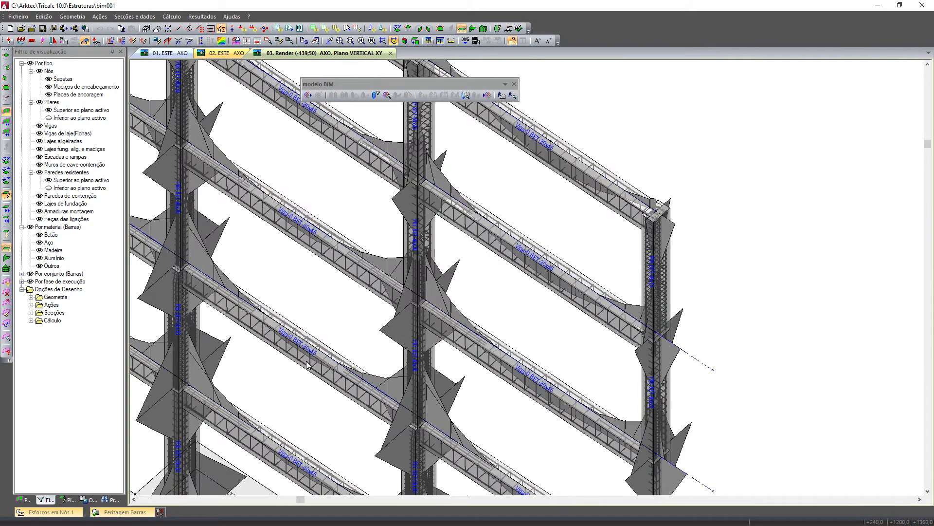
Set the graphics scale of the X, Y, Z moments to 0,7 cm/kNm and inspect the diagrams around a beam.
{"action": "key", "text": "ctrl+e"}
{"action": "left_click_drag", "start_coordinate": [500, 204], "coordinate": [452, 205]}
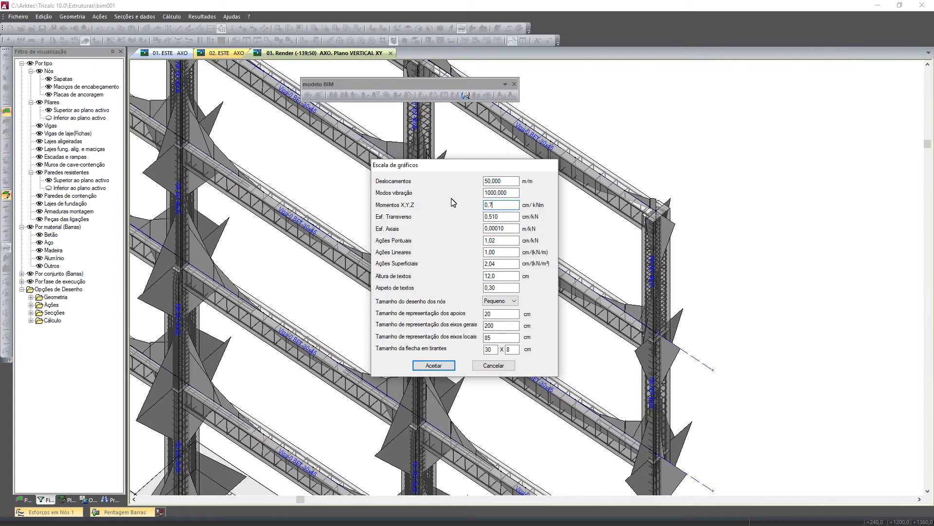
{"action": "type", "text": "0,7"}
{"action": "key", "text": "Return"}
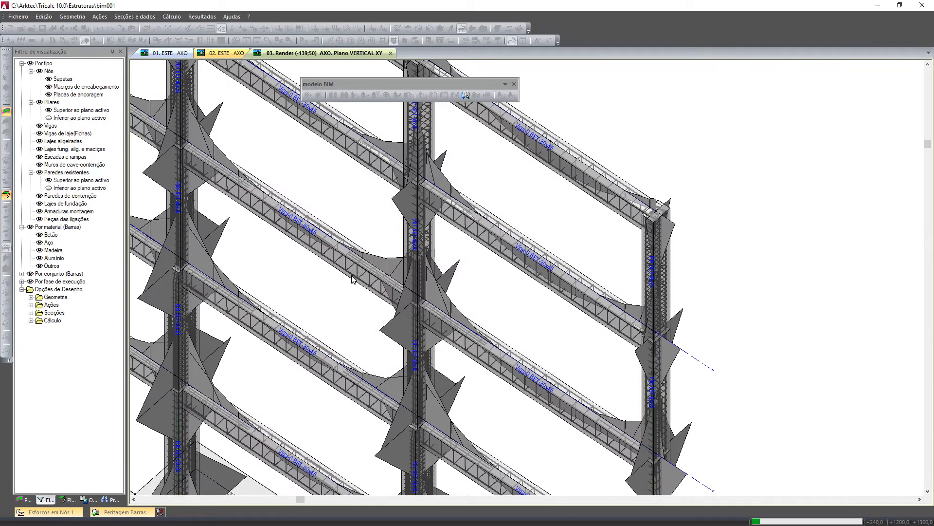
{"action": "left_click", "coordinate": [369, 305]}
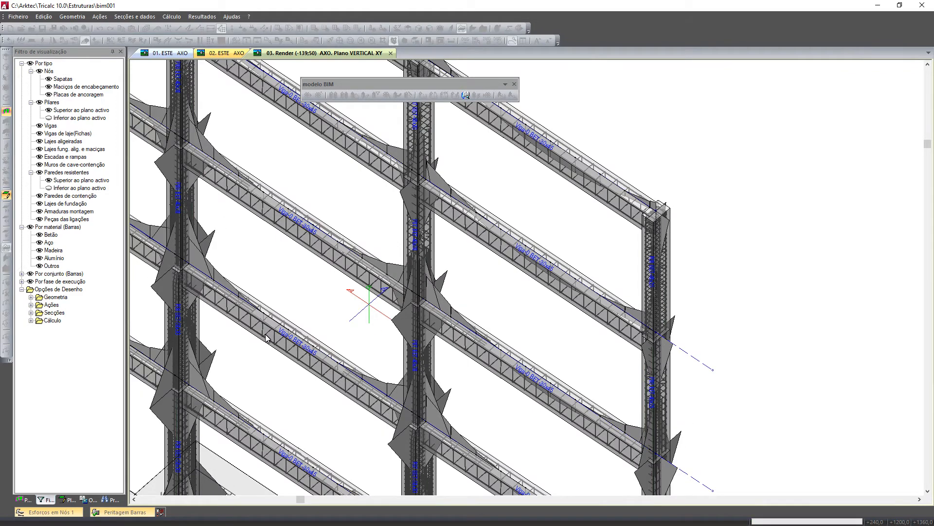
{"action": "middle_click_drag", "start_coordinate": [244, 313], "coordinate": [258, 315]}
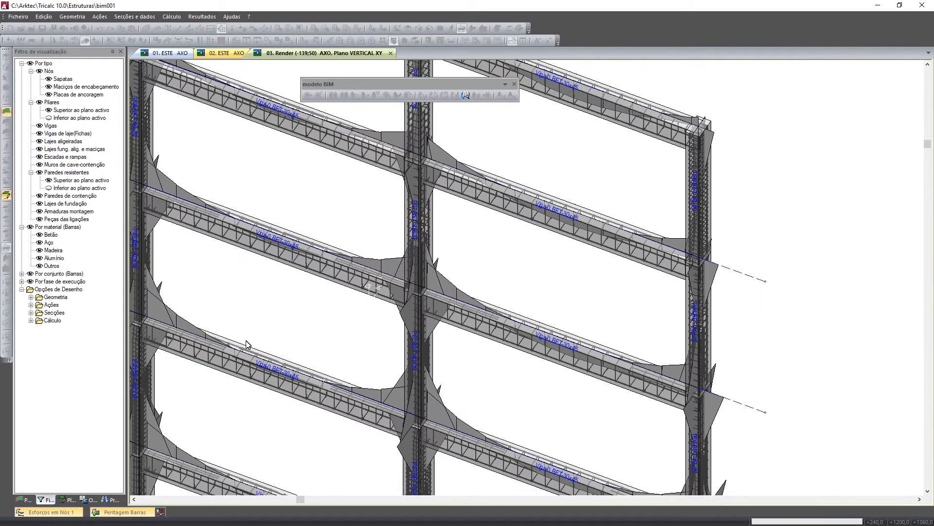
{"action": "middle_click_drag", "start_coordinate": [223, 356], "coordinate": [194, 324]}
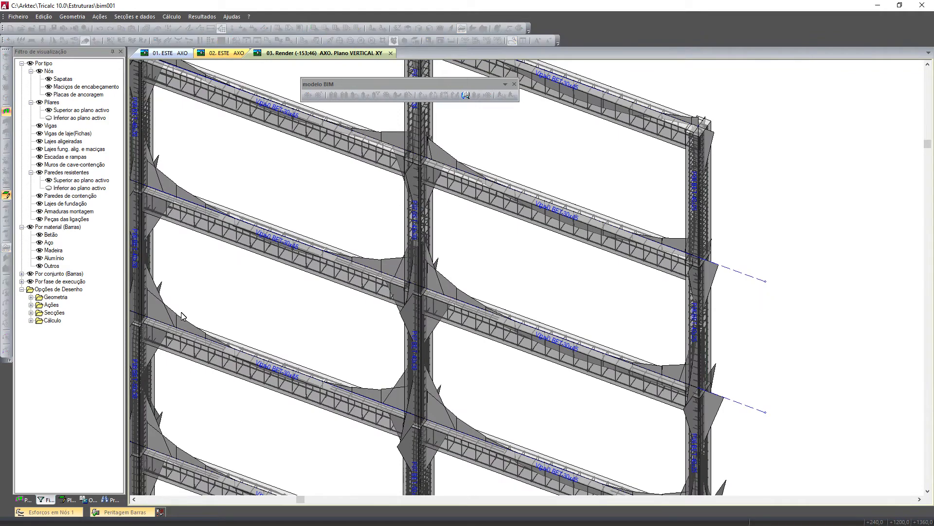
{"action": "left_click_drag", "start_coordinate": [132, 265], "coordinate": [444, 480]}
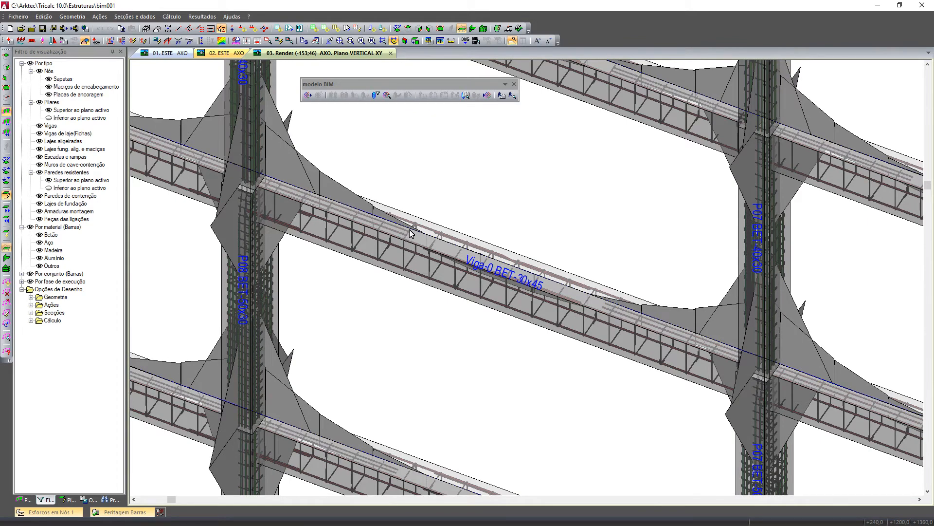
Set the render transparency factor of bars and slab beams (Barras e vigas de laje) to 0.3.
{"action": "left_click", "coordinate": [430, 40]}
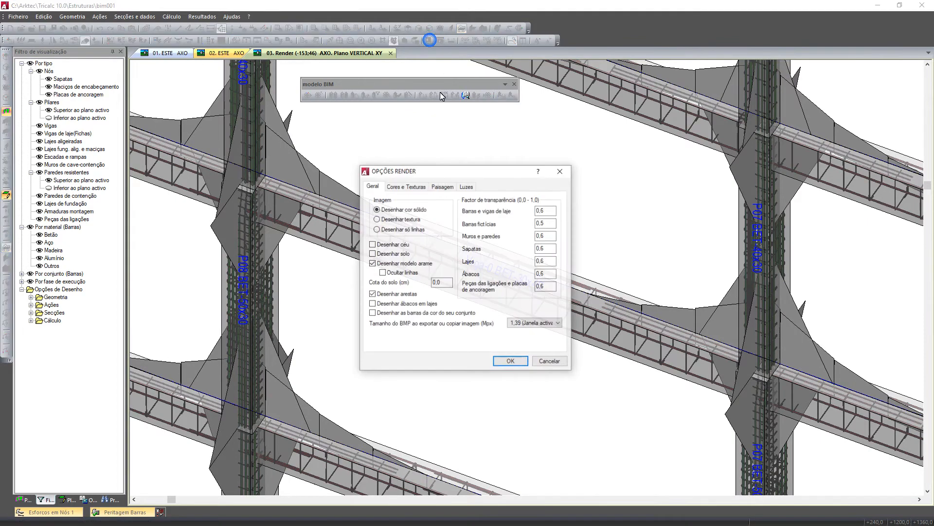
{"action": "left_click", "coordinate": [404, 188]}
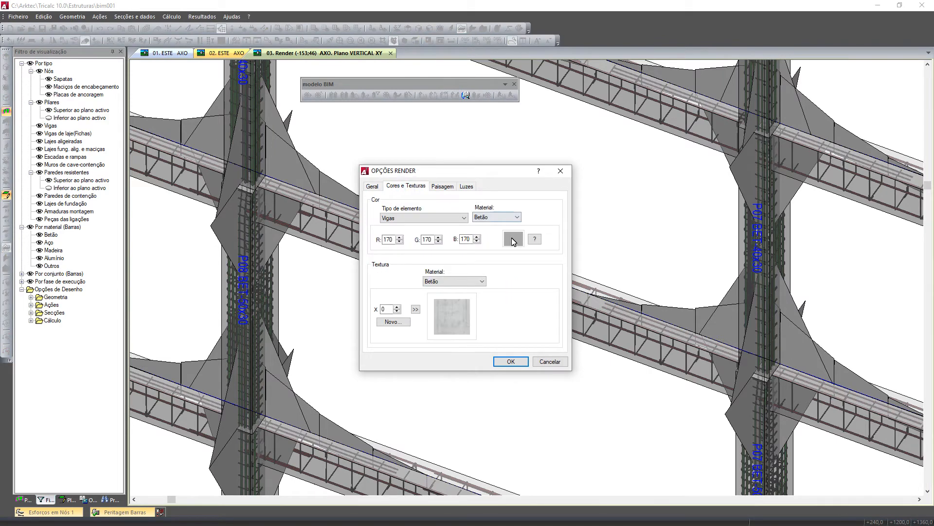
{"action": "left_click", "coordinate": [380, 188]}
{"action": "left_click", "coordinate": [548, 213]}
{"action": "key", "text": "BackSpace"}
{"action": "type", "text": "3"}
{"action": "key", "text": "Return"}
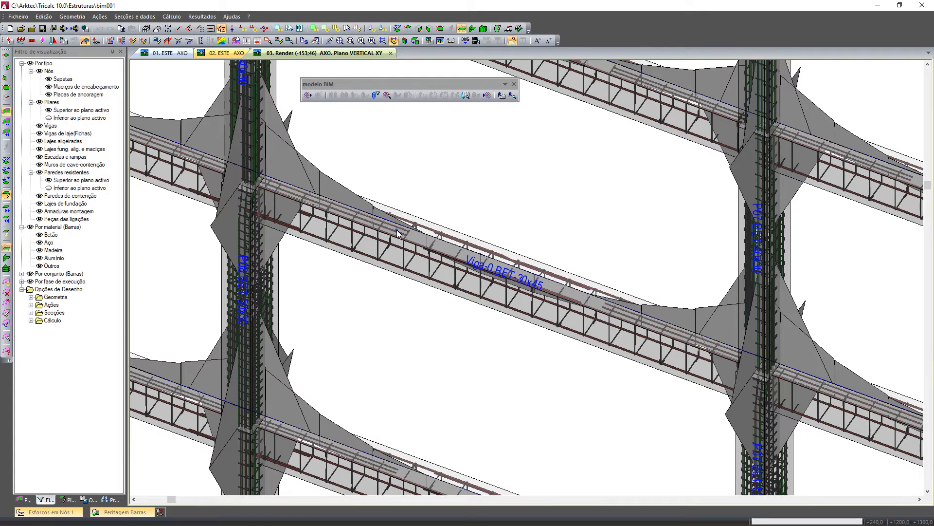
Replace the bending moment diagrams with the geometry graphics of the vertical frame.
{"action": "scroll", "coordinate": [396, 230], "scroll_direction": "down", "scroll_amount": 2}
{"action": "right_click", "coordinate": [419, 263]}
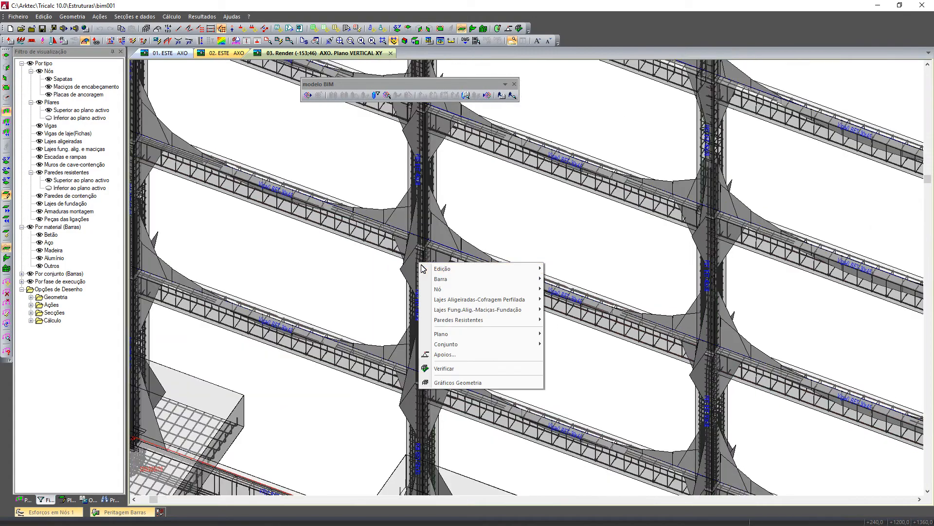
{"action": "left_click", "coordinate": [465, 383]}
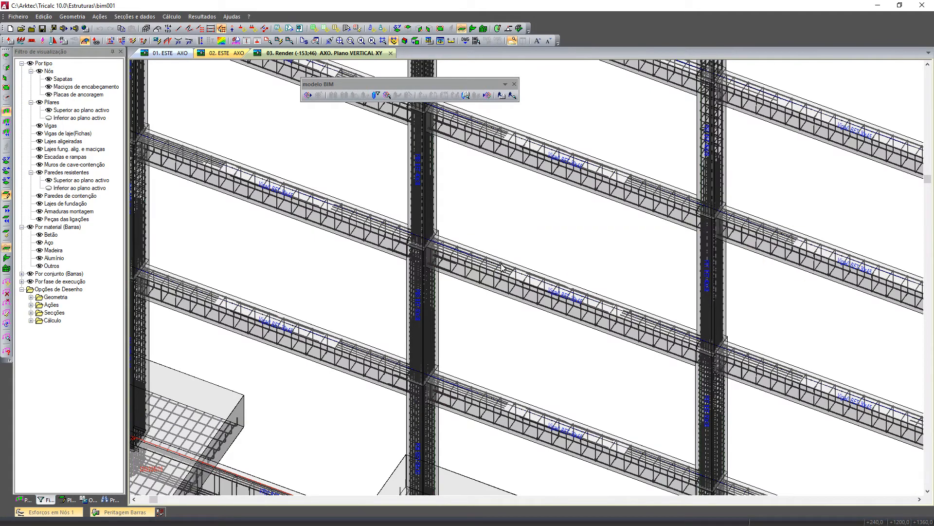
Display the reinforcement drawing of frame B at level 600 with Ver Pórtico by picking its beam.
{"action": "left_click", "coordinate": [199, 16]}
{"action": "left_click", "coordinate": [231, 62]}
{"action": "left_click", "coordinate": [349, 92]}
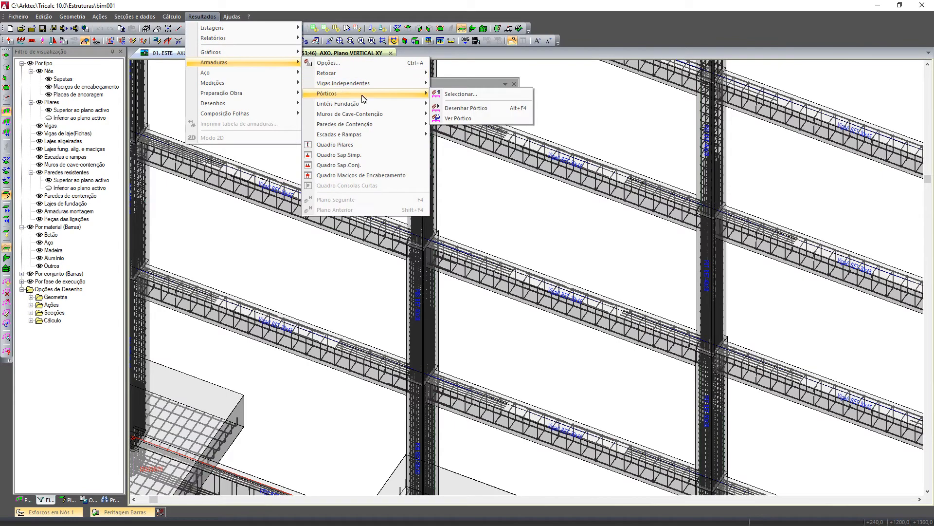
{"action": "left_click", "coordinate": [463, 119]}
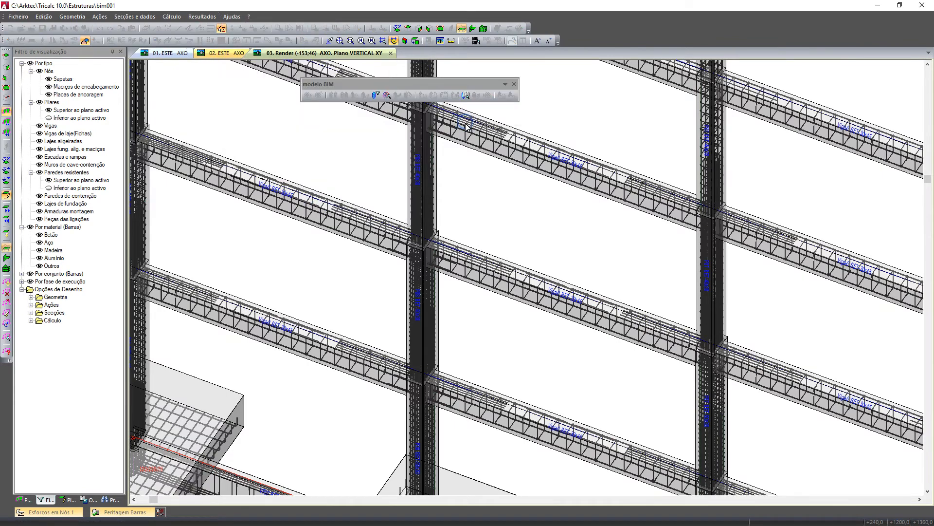
{"action": "left_click", "coordinate": [555, 288]}
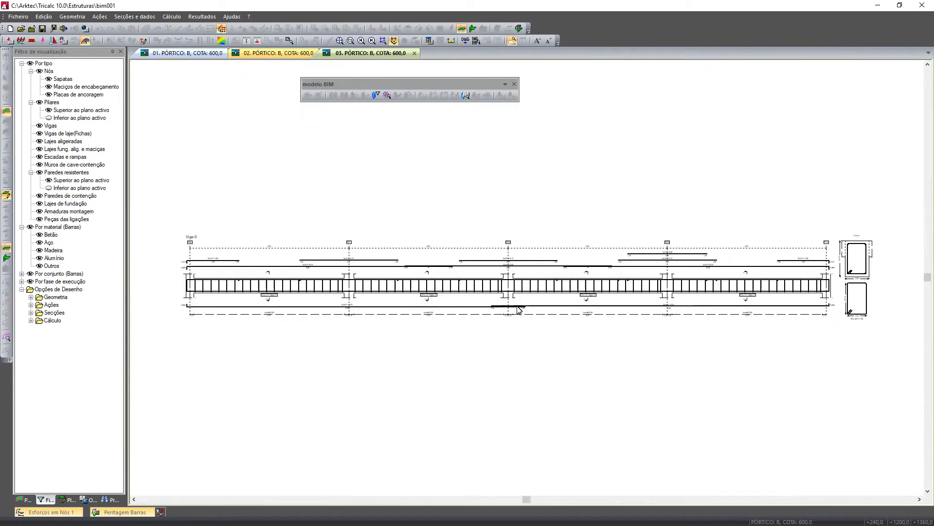
Set the reinforcement drawing's text height to 14 cm and its bar scale factor (Factor de escala para varões) to 1.3.
{"action": "scroll", "coordinate": [624, 277], "scroll_direction": "up", "scroll_amount": 5}
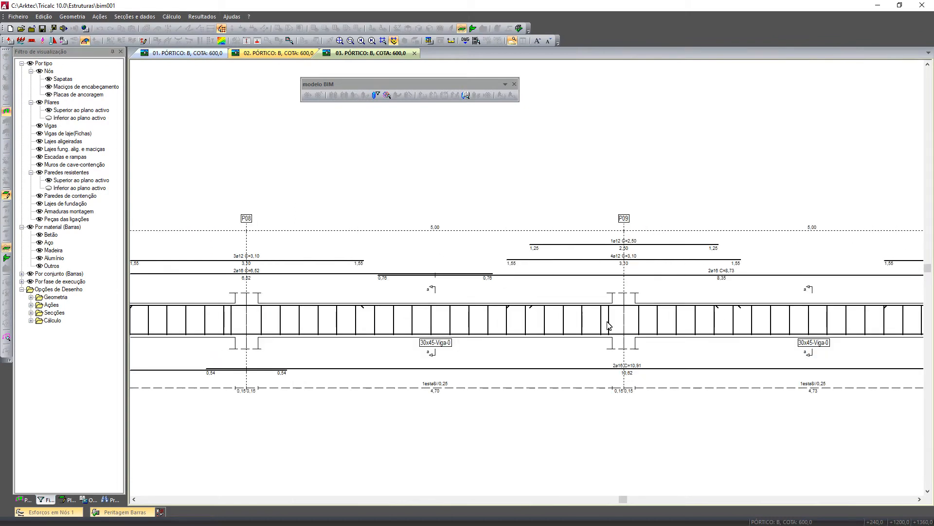
{"action": "scroll", "coordinate": [608, 325], "scroll_direction": "down", "scroll_amount": 3}
{"action": "scroll", "coordinate": [754, 294], "scroll_direction": "up", "scroll_amount": 4}
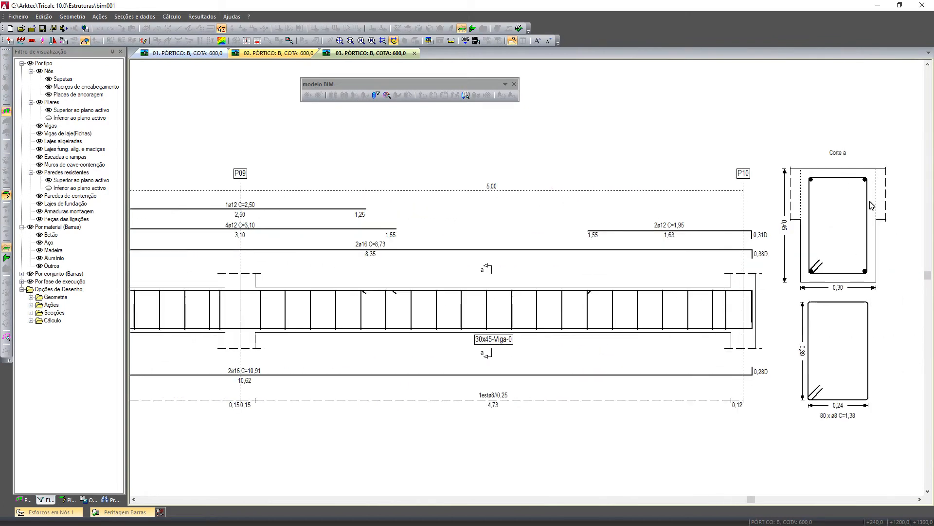
{"action": "right_click", "coordinate": [471, 154]}
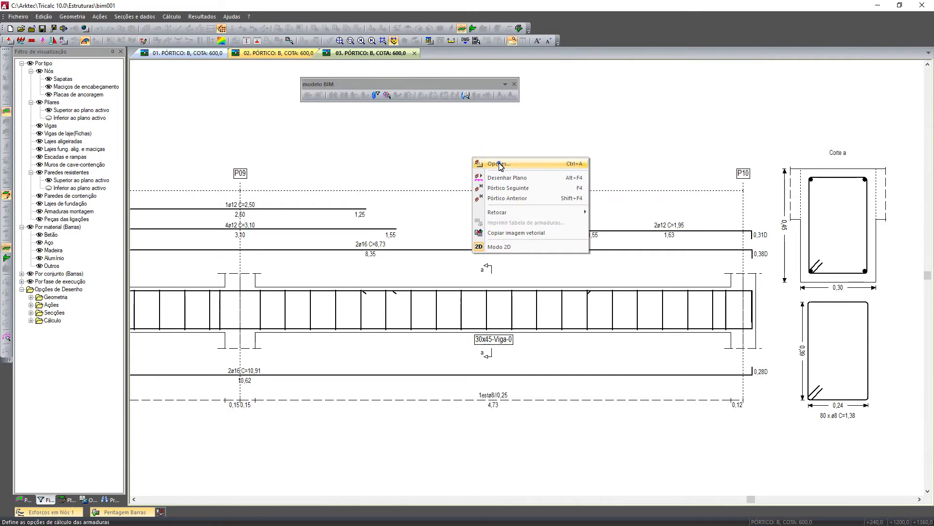
{"action": "left_click", "coordinate": [497, 162]}
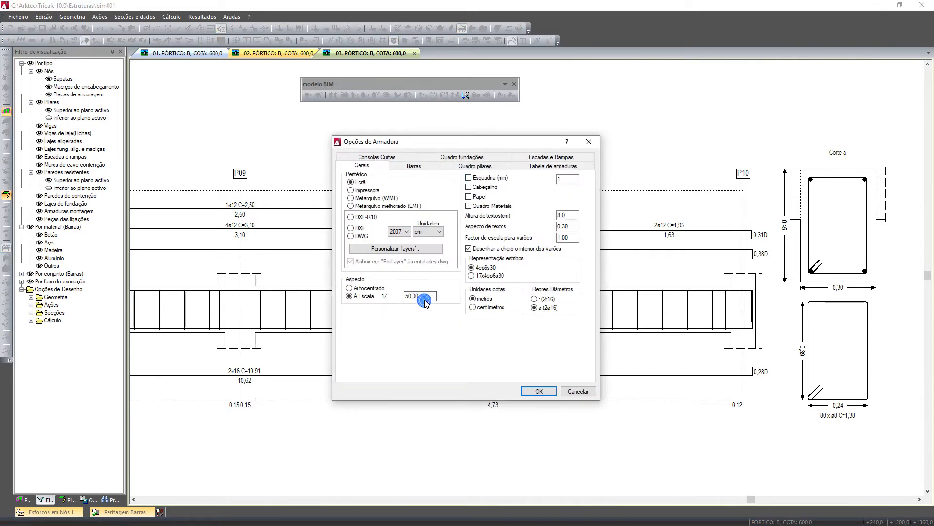
{"action": "left_click", "coordinate": [569, 234]}
{"action": "key", "text": "BackSpace"}
{"action": "key", "text": "BackSpace"}
{"action": "double_click", "coordinate": [565, 215]}
{"action": "type", "text": "14"}
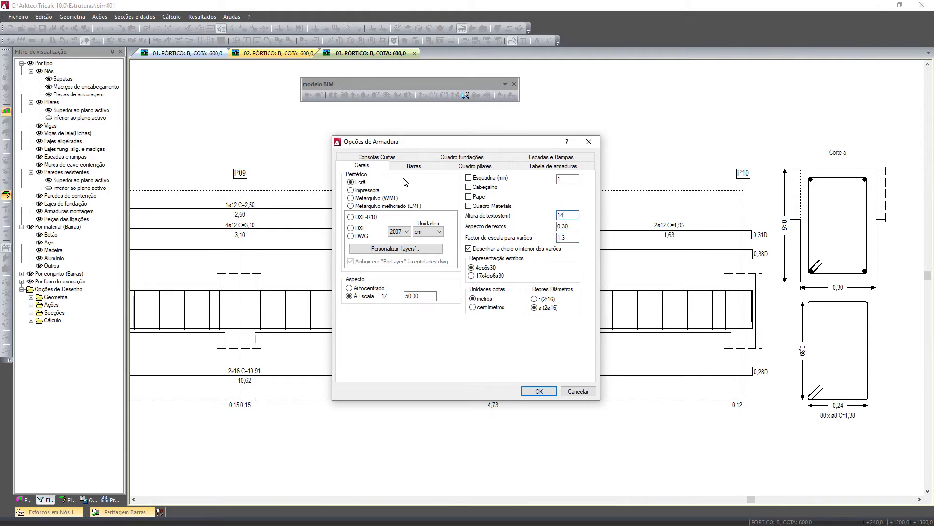
Enable drawing of the column sections and their reinforcement in the bar options and inspect the redrawn beam.
{"action": "left_click", "coordinate": [413, 166]}
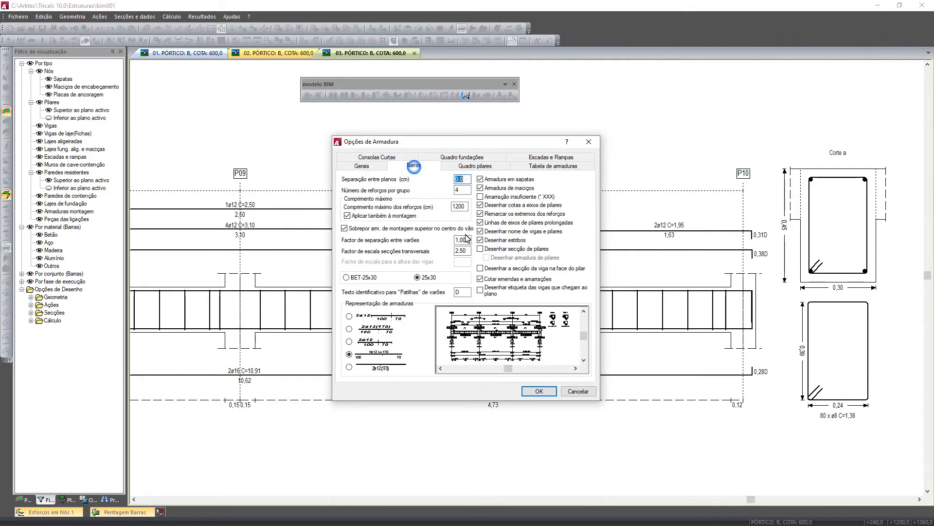
{"action": "left_click", "coordinate": [490, 248]}
{"action": "left_click", "coordinate": [487, 258]}
{"action": "left_click", "coordinate": [535, 392]}
{"action": "scroll", "coordinate": [496, 302], "scroll_direction": "up", "scroll_amount": 3}
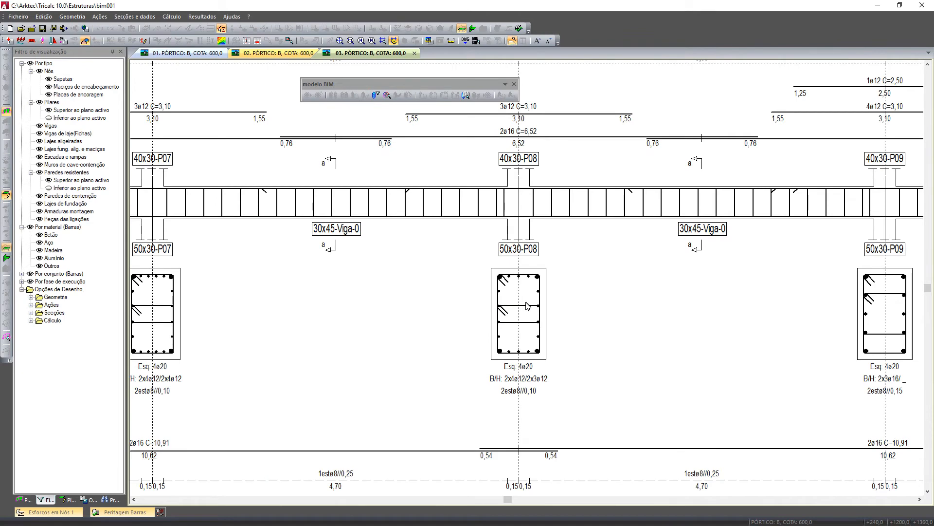
{"action": "scroll", "coordinate": [502, 305], "scroll_direction": "down", "scroll_amount": 3}
Turn off the column sections and switch the reinforcement representation to the single-line 2ø12(170) style.
{"action": "right_click", "coordinate": [611, 264]}
{"action": "left_click", "coordinate": [633, 271]}
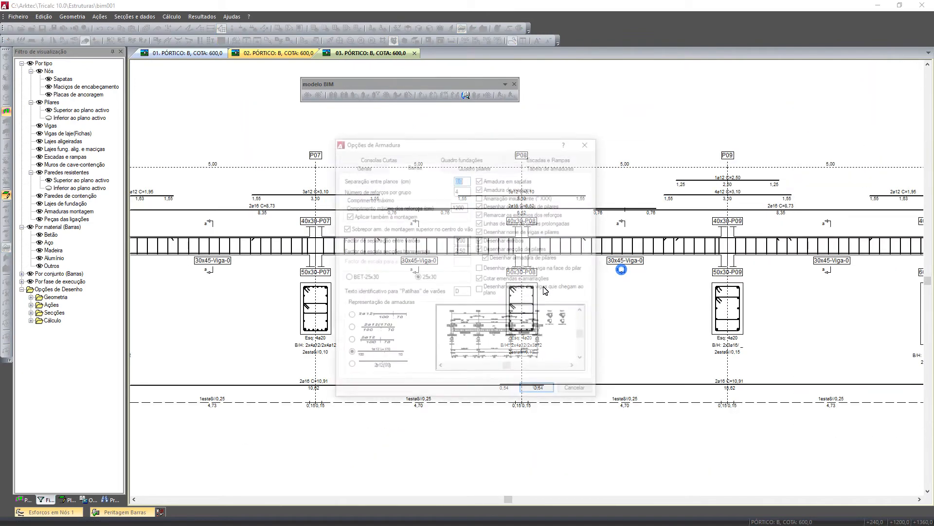
{"action": "left_click", "coordinate": [500, 250]}
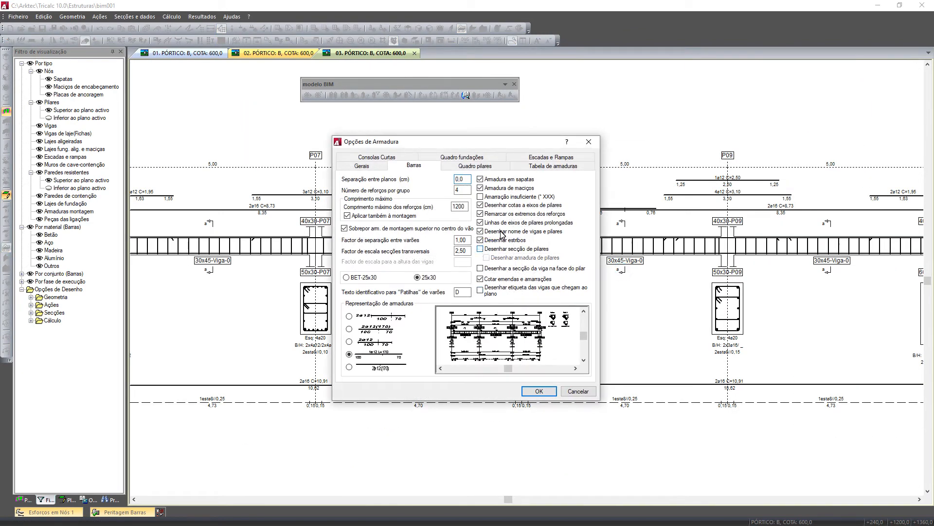
{"action": "left_click", "coordinate": [378, 366]}
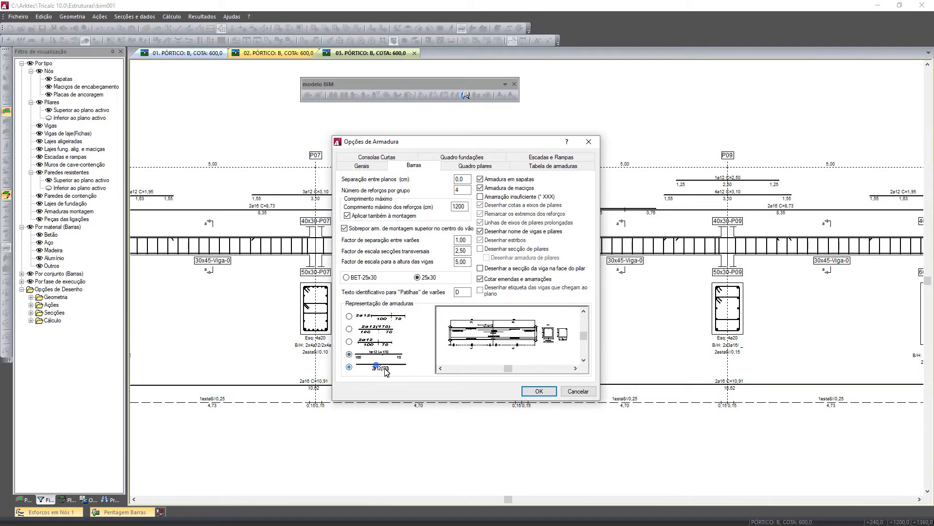
{"action": "left_click", "coordinate": [539, 391]}
{"action": "scroll", "coordinate": [619, 271], "scroll_direction": "up", "scroll_amount": 5}
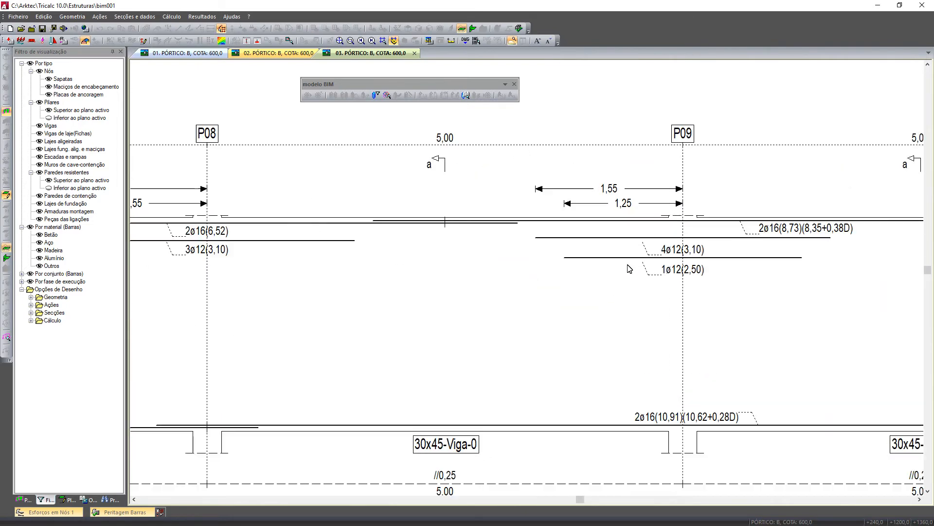
{"action": "scroll", "coordinate": [636, 271], "scroll_direction": "down", "scroll_amount": 4}
Change the beam reinforcement representation to the third style, 2ø12 over 100 and 70, and inspect the drawing.
{"action": "right_click", "coordinate": [636, 271]}
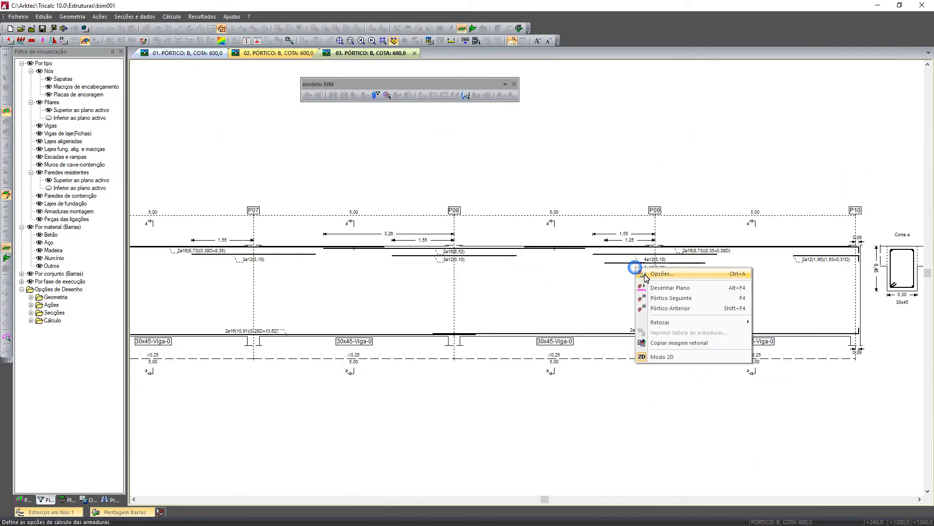
{"action": "left_click", "coordinate": [661, 274]}
{"action": "left_click", "coordinate": [369, 341]}
{"action": "left_click", "coordinate": [535, 387]}
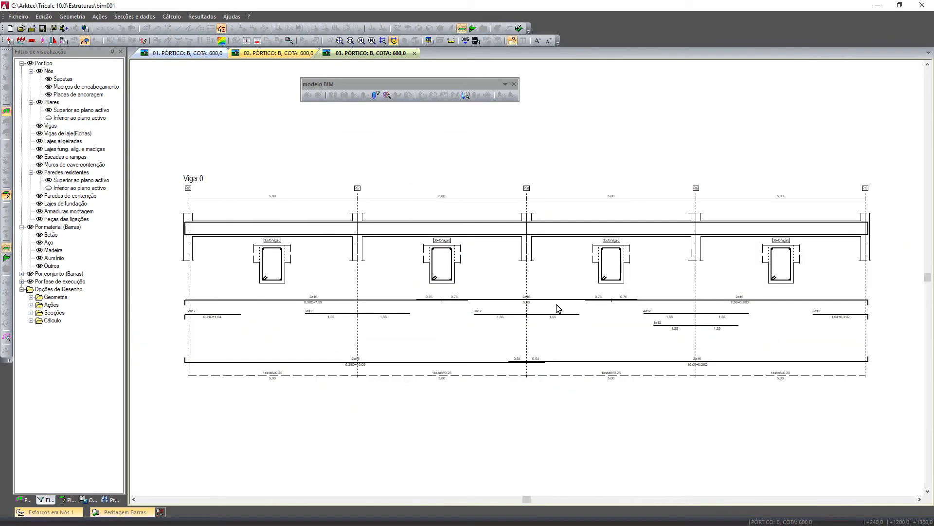
{"action": "scroll", "coordinate": [531, 339], "scroll_direction": "up", "scroll_amount": 3}
{"action": "scroll", "coordinate": [549, 339], "scroll_direction": "down", "scroll_amount": 3}
Set the reinforcement representation to the 1ø12 L=170 style and enable Desenhar estribos and Remarcar os extremos dos reforços.
{"action": "right_click", "coordinate": [570, 288]}
{"action": "left_click", "coordinate": [574, 292]}
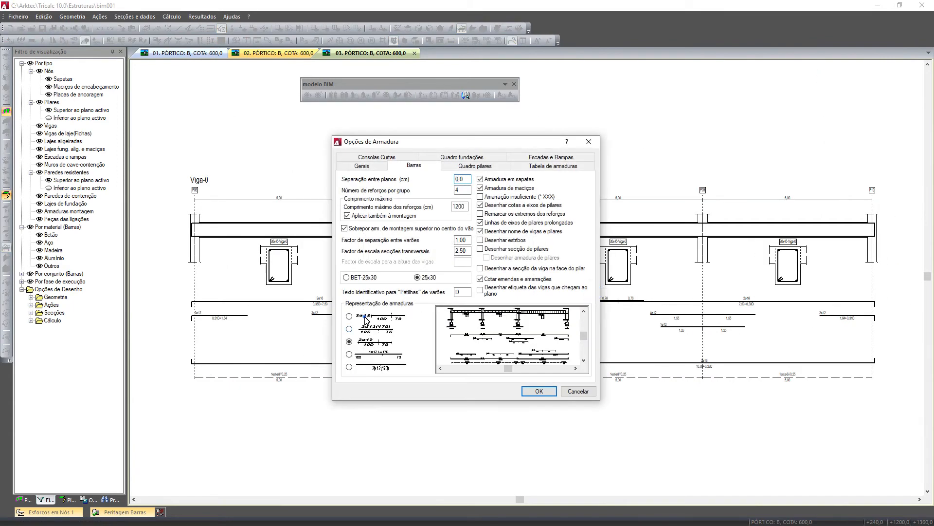
{"action": "left_click", "coordinate": [364, 316]}
{"action": "left_click", "coordinate": [364, 355]}
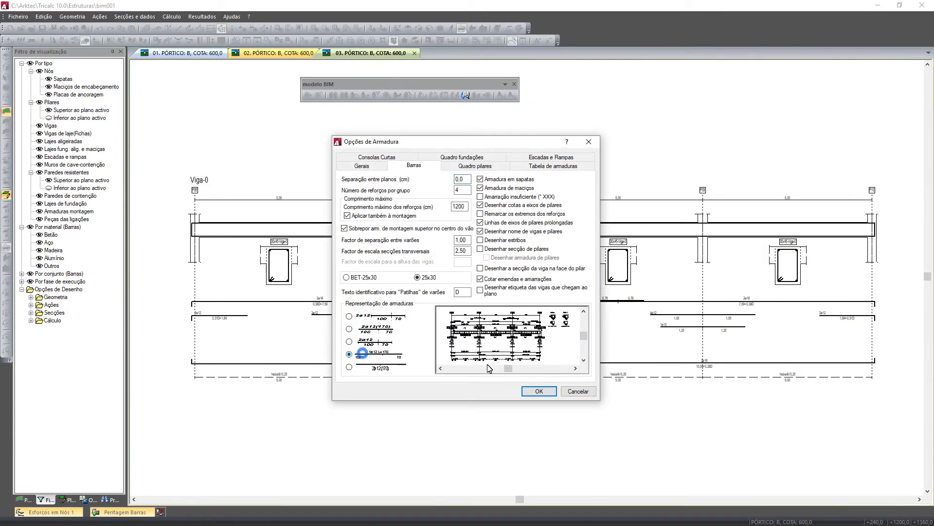
{"action": "left_click", "coordinate": [500, 242]}
{"action": "left_click", "coordinate": [492, 214]}
{"action": "left_click", "coordinate": [492, 196]}
{"action": "left_click", "coordinate": [481, 179]}
{"action": "left_click", "coordinate": [481, 188]}
{"action": "double_click", "coordinate": [461, 190]}
Enable Desenhar tabela for the reinforcement table, apply the options and inspect the table beside the beam.
{"action": "left_click", "coordinate": [471, 167]}
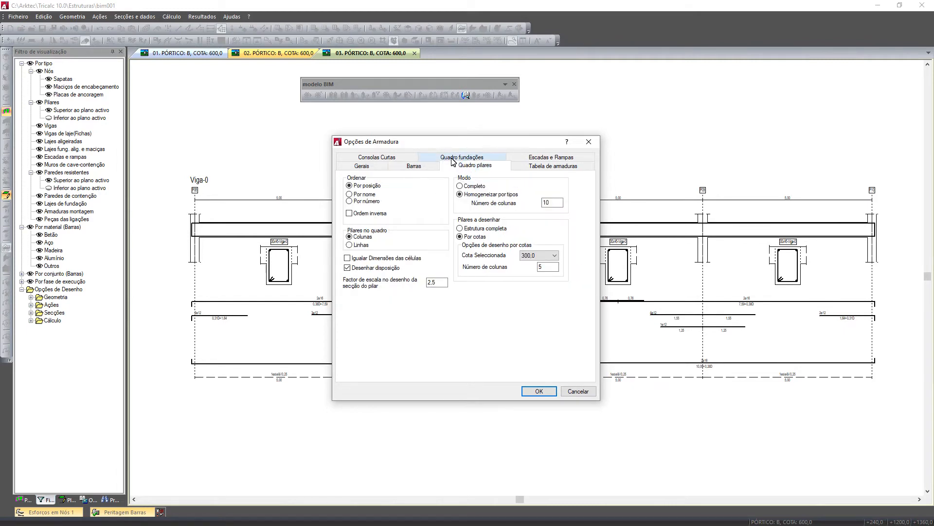
{"action": "left_click", "coordinate": [535, 162]}
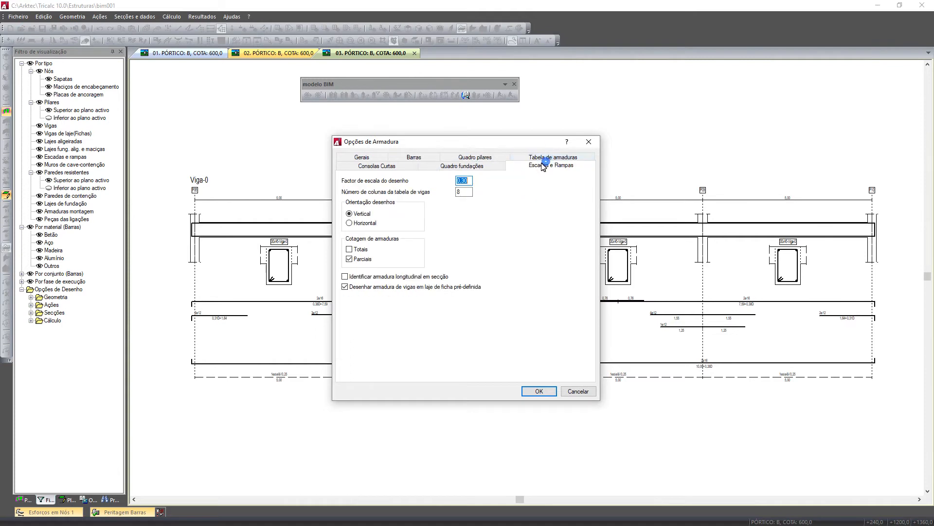
{"action": "left_click", "coordinate": [370, 179]}
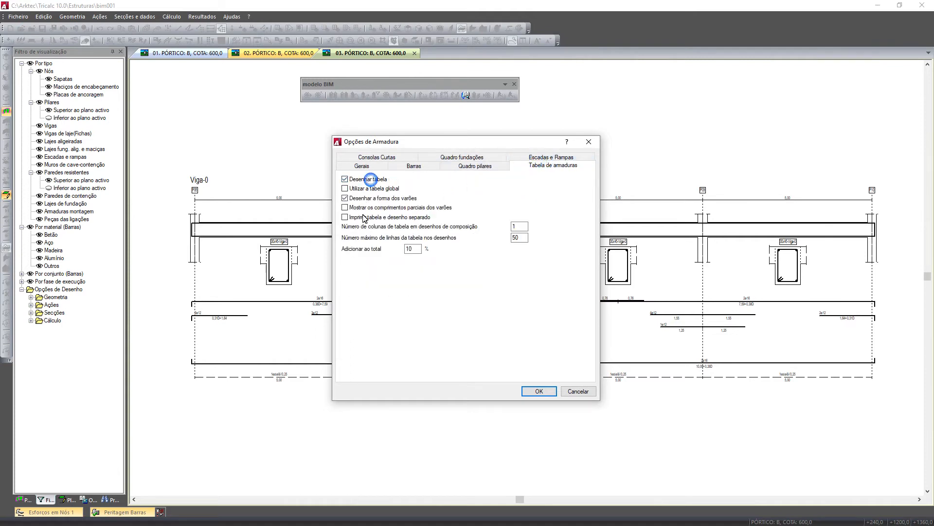
{"action": "left_click", "coordinate": [540, 392]}
{"action": "scroll", "coordinate": [757, 275], "scroll_direction": "up", "scroll_amount": 5}
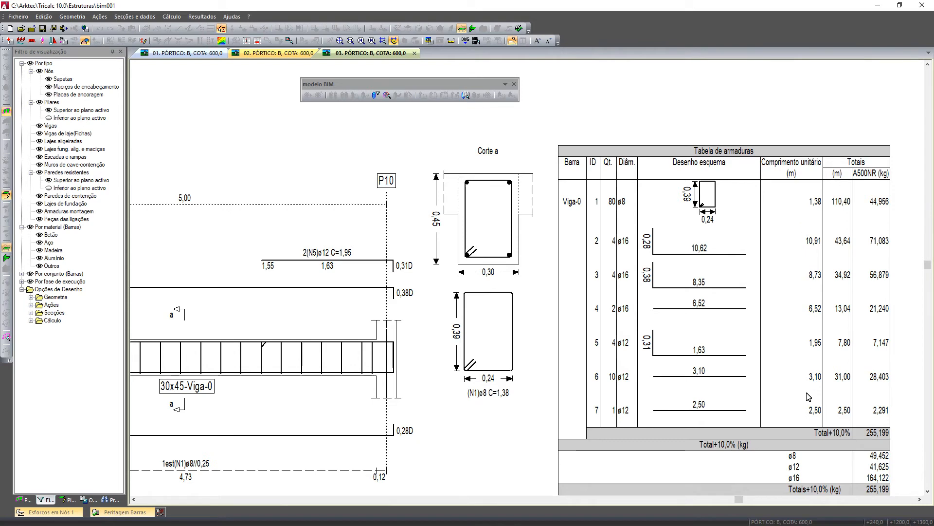
Review the Tabela de armaduras options and examine the bar labels along the beam's reinforcement drawing.
{"action": "right_click", "coordinate": [578, 199]}
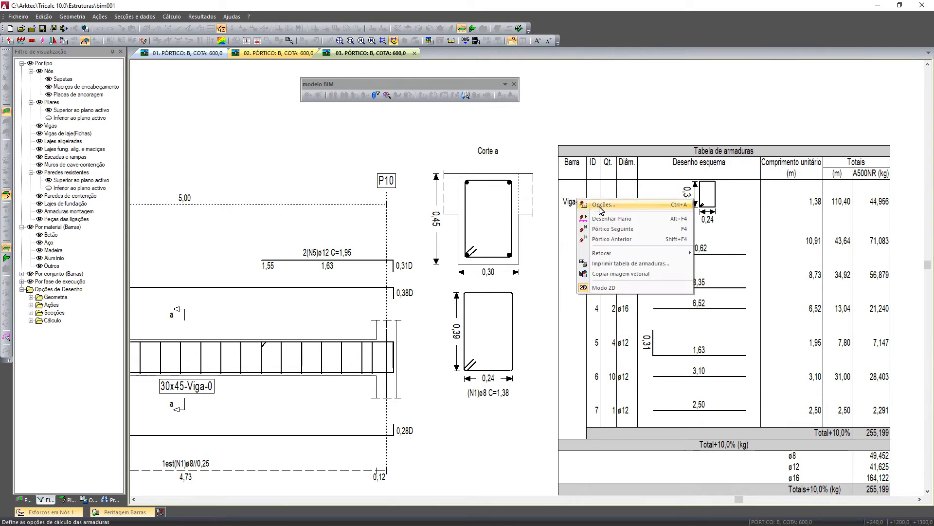
{"action": "left_click", "coordinate": [601, 205]}
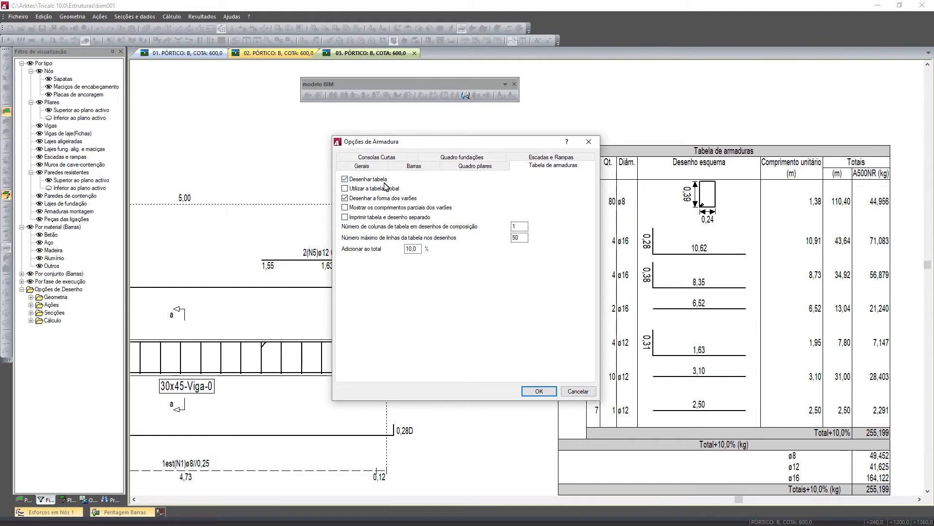
{"action": "left_click", "coordinate": [579, 392]}
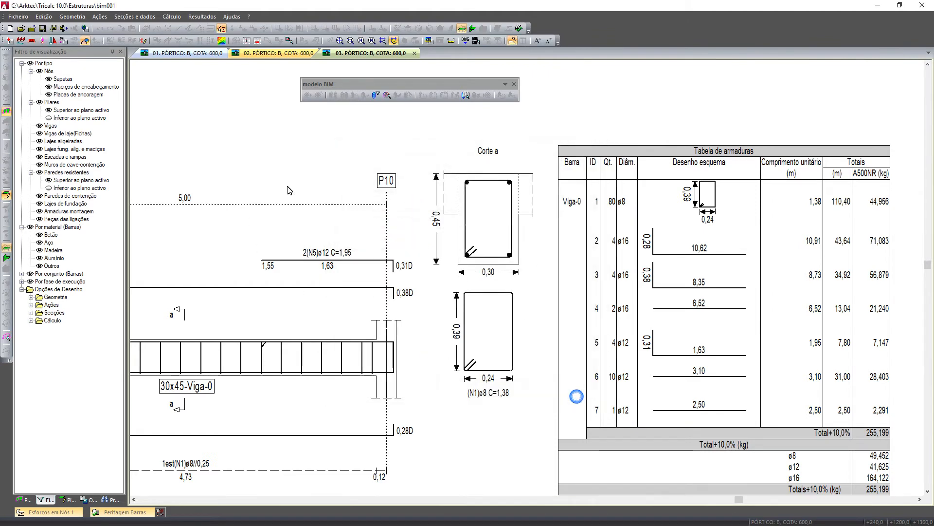
{"action": "scroll", "coordinate": [680, 221], "scroll_direction": "down", "scroll_amount": 5}
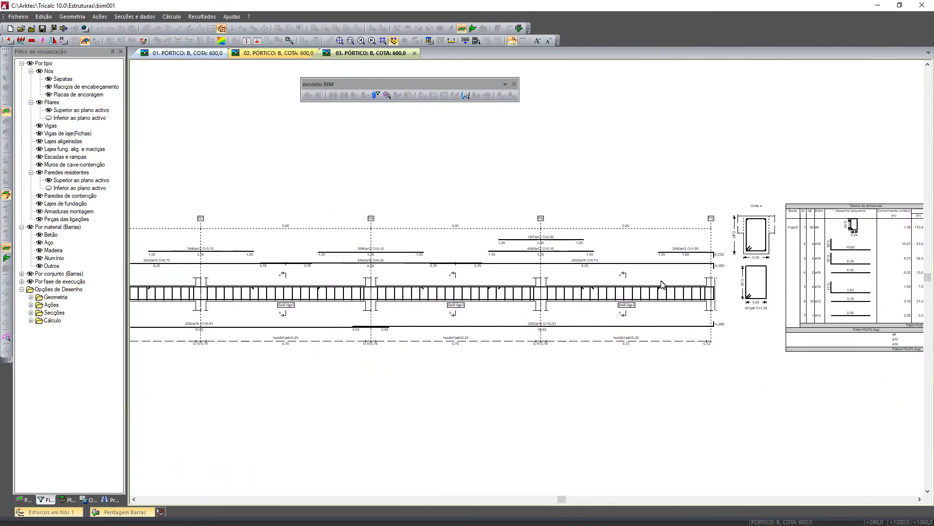
{"action": "scroll", "coordinate": [304, 297], "scroll_direction": "up", "scroll_amount": 2}
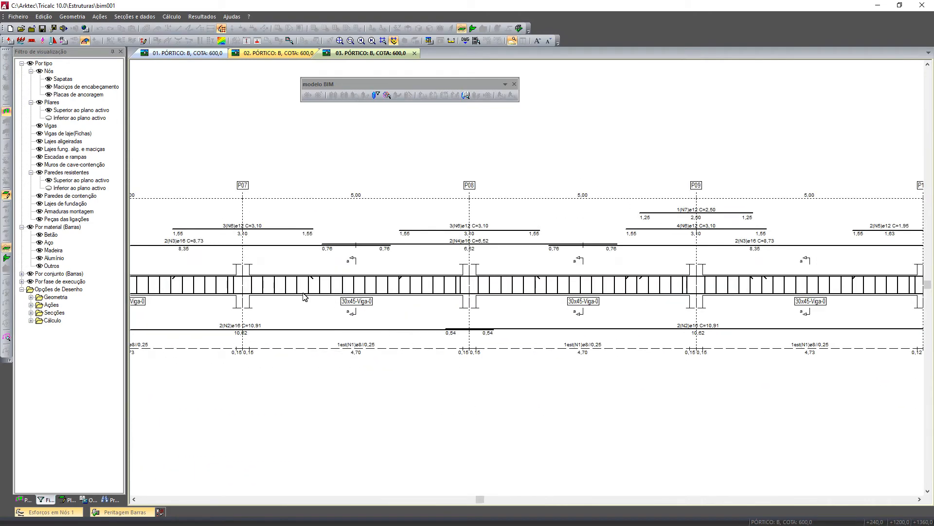
{"action": "middle_click_drag", "start_coordinate": [436, 280], "coordinate": [489, 270]}
Leave 2D mode and hide the assembly reinforcement (Armaduras montagem) in the 3D model.
{"action": "right_click", "coordinate": [273, 116]}
{"action": "left_click", "coordinate": [313, 208]}
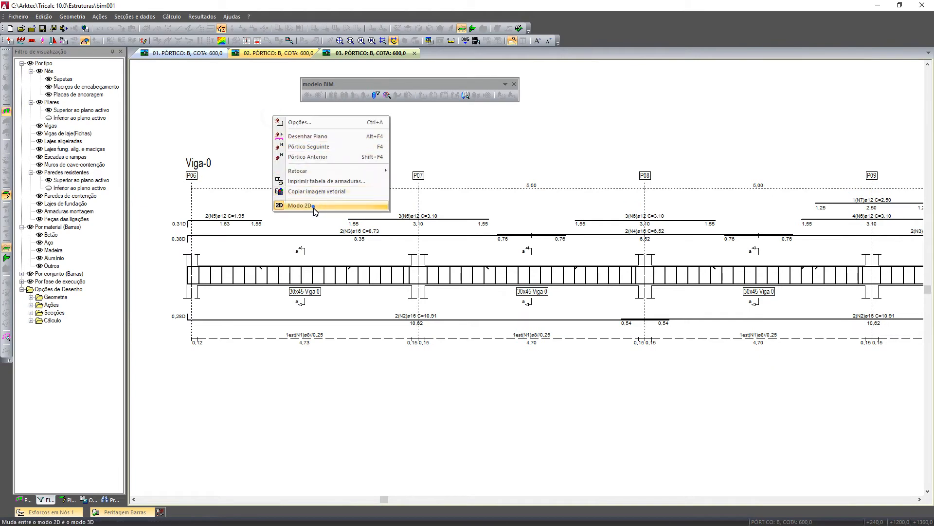
{"action": "left_click", "coordinate": [207, 18]}
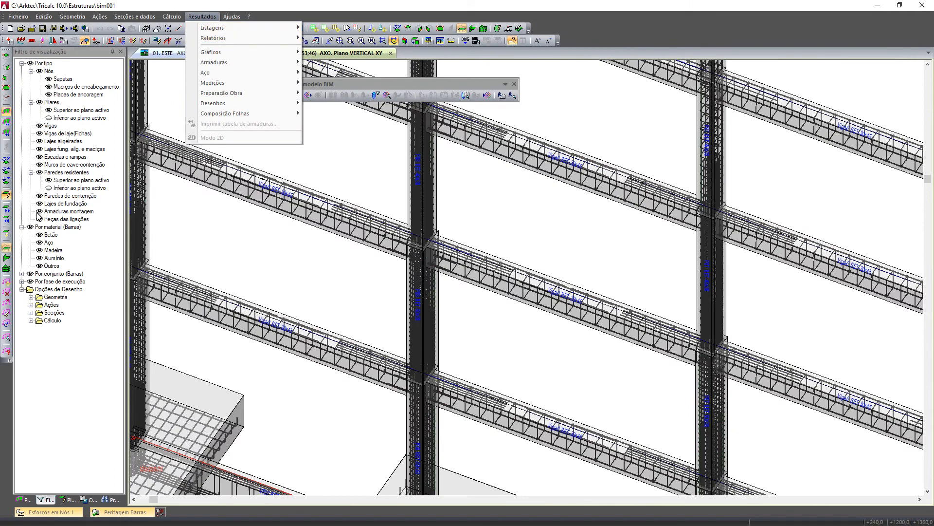
{"action": "left_click", "coordinate": [40, 213]}
{"action": "left_click", "coordinate": [40, 211]}
Display the column reinforcement schedule for level 300, inspect the Tipo 1 column details and close the modelo BIM toolbar.
{"action": "left_click", "coordinate": [200, 16]}
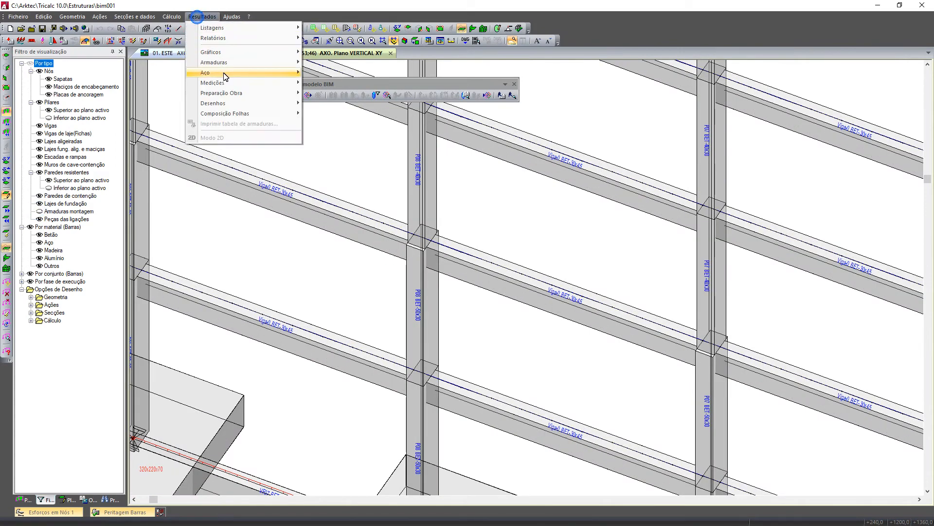
{"action": "mouse_move", "coordinate": [225, 76]}
{"action": "left_click", "coordinate": [367, 143]}
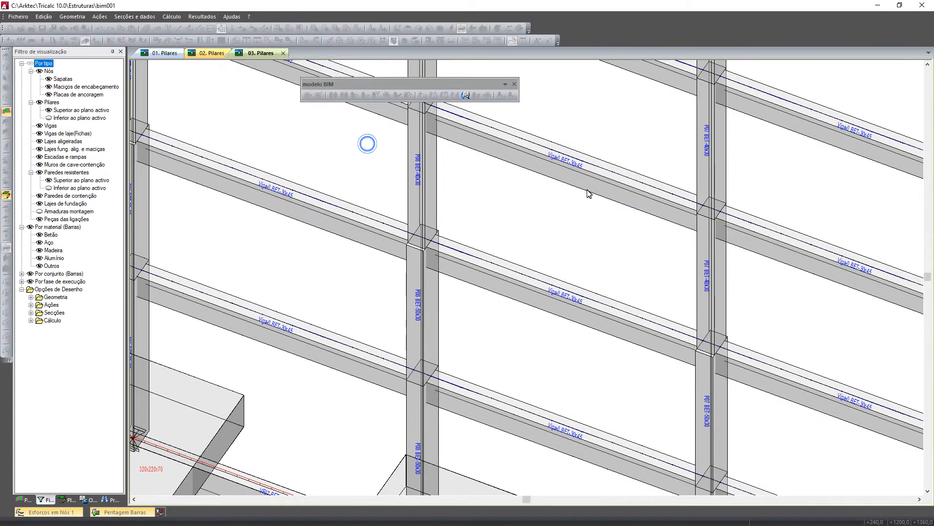
{"action": "scroll", "coordinate": [228, 291], "scroll_direction": "up", "scroll_amount": 5}
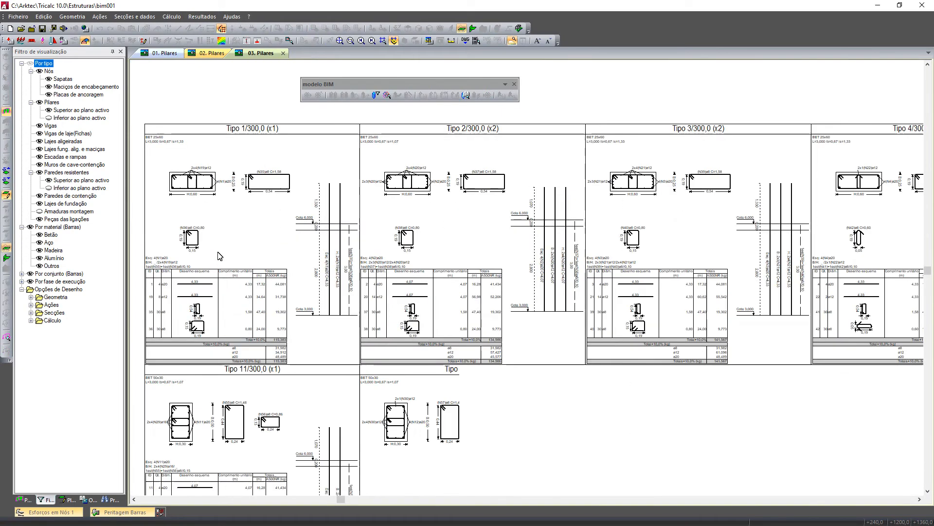
{"action": "scroll", "coordinate": [456, 290], "scroll_direction": "up", "scroll_amount": 1}
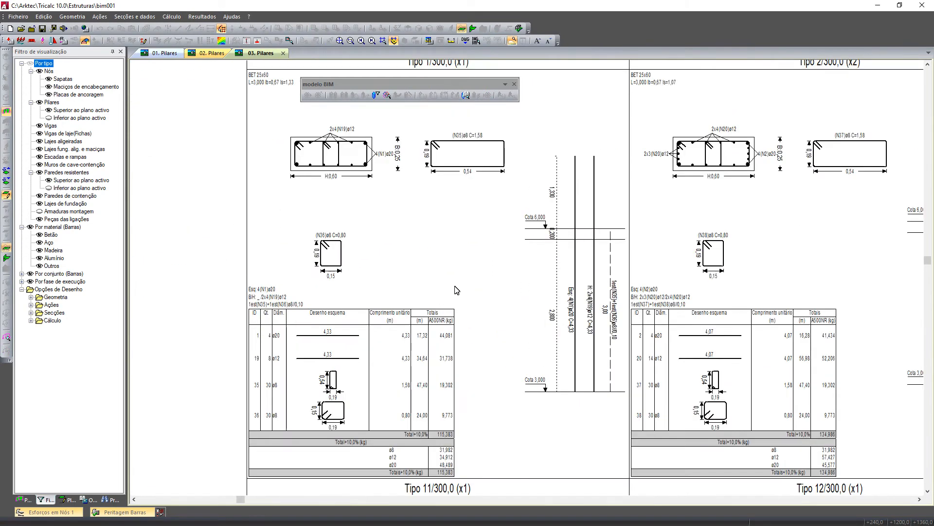
{"action": "middle_click_drag", "start_coordinate": [474, 242], "coordinate": [465, 265]}
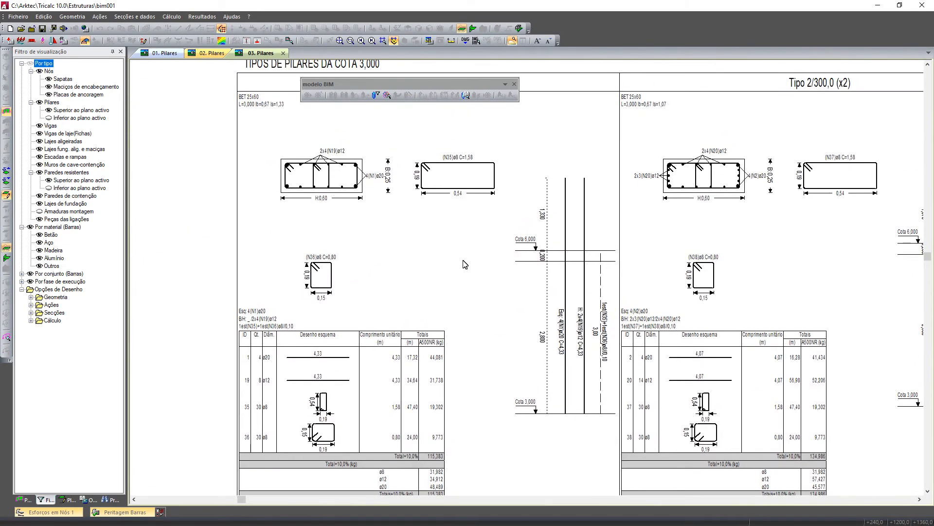
{"action": "left_click", "coordinate": [515, 85]}
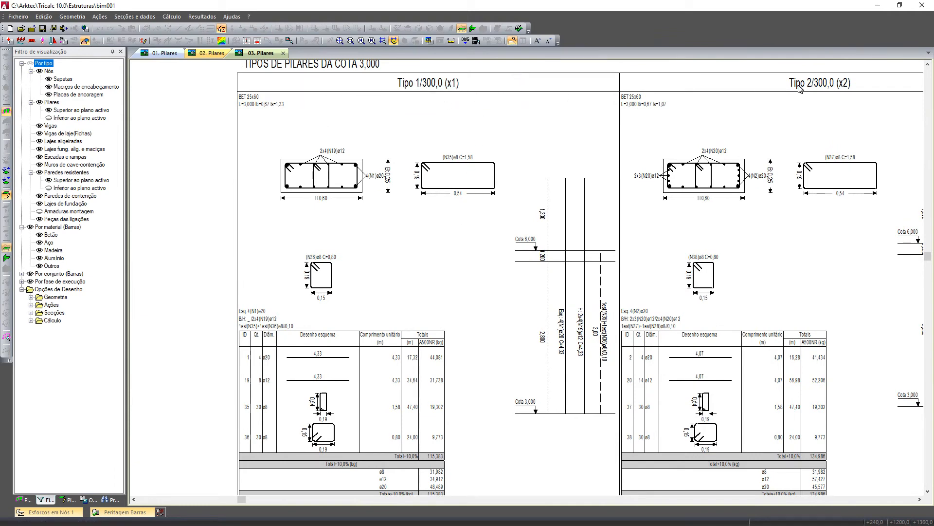
Examine the Tipo 2/300,0 column detail and its bar table, and review the reinforcement table and column schedule options.
{"action": "mouse_move", "coordinate": [818, 98]}
{"action": "middle_mouse_down"}
{"action": "mouse_move", "coordinate": [691, 92]}
{"action": "mouse_move", "coordinate": [535, 104]}
{"action": "middle_mouse_up"}
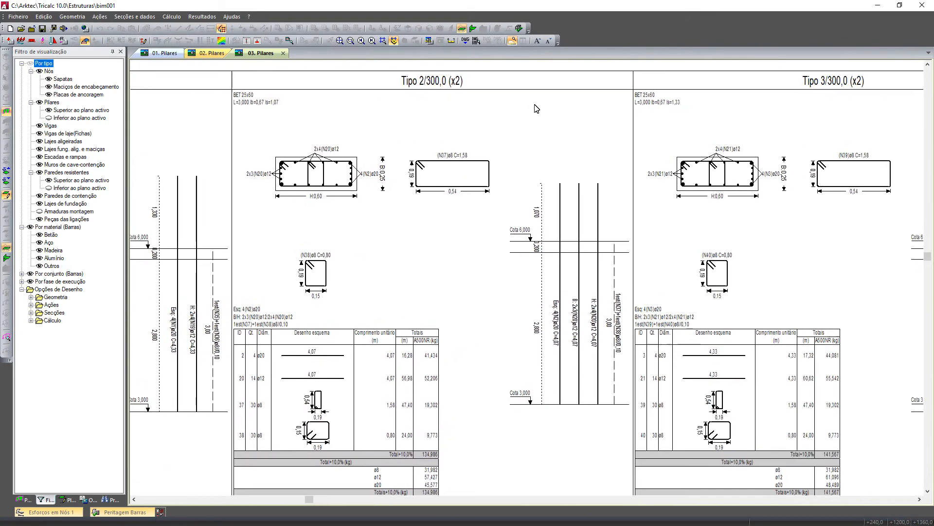
{"action": "right_click", "coordinate": [524, 111]}
{"action": "left_click", "coordinate": [539, 123]}
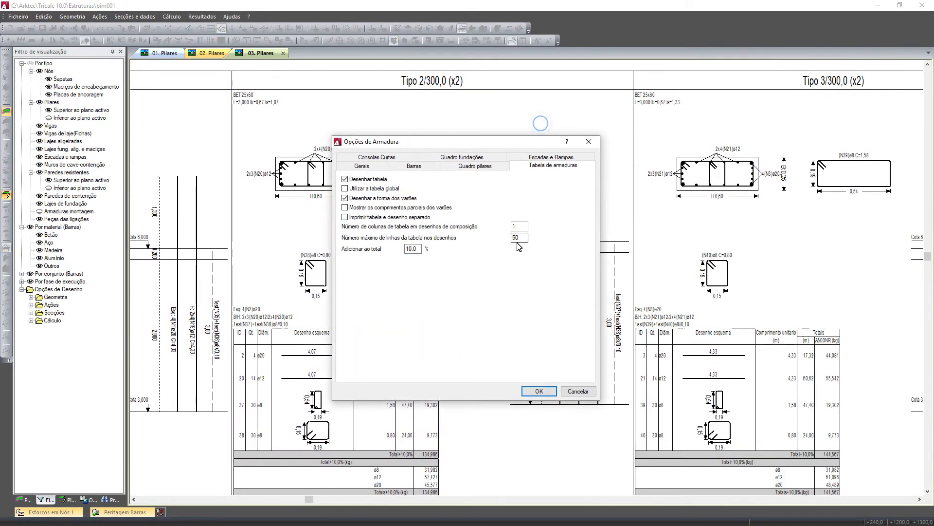
{"action": "left_click", "coordinate": [468, 168]}
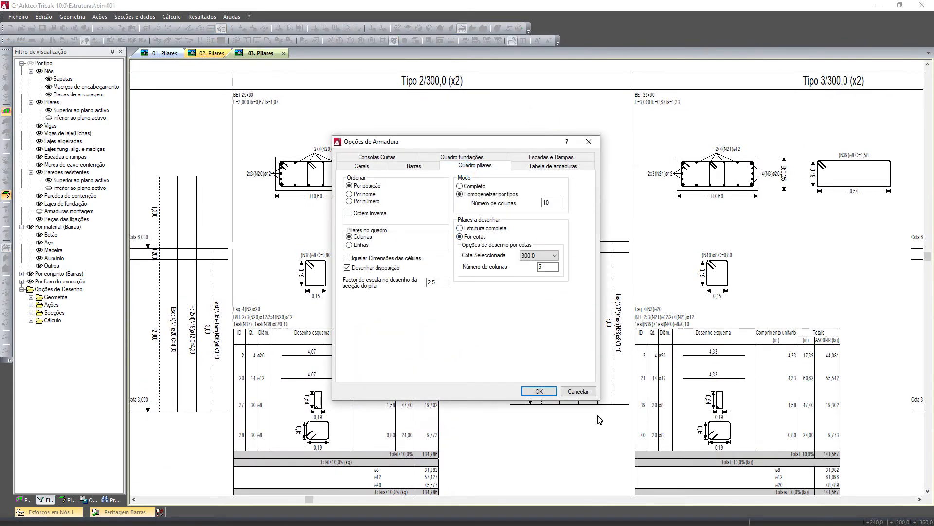
{"action": "left_click", "coordinate": [539, 391]}
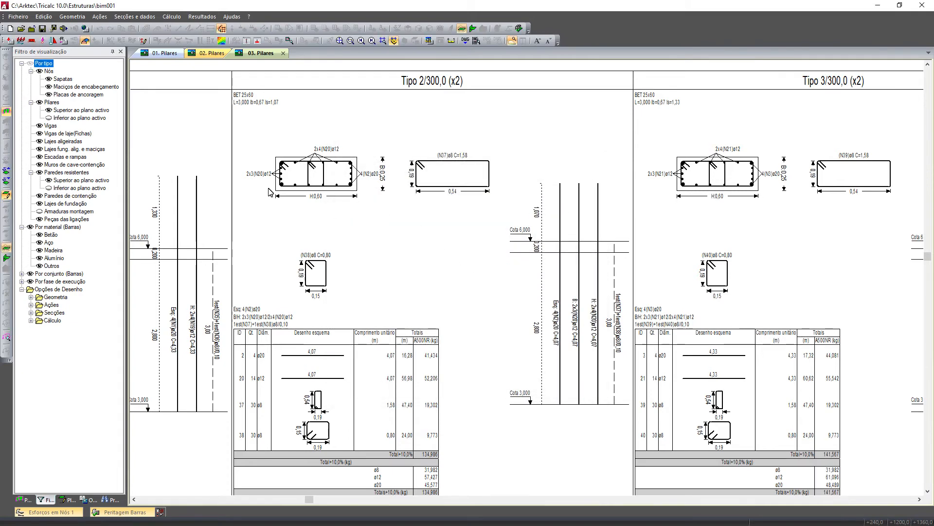
{"action": "left_click", "coordinate": [348, 185]}
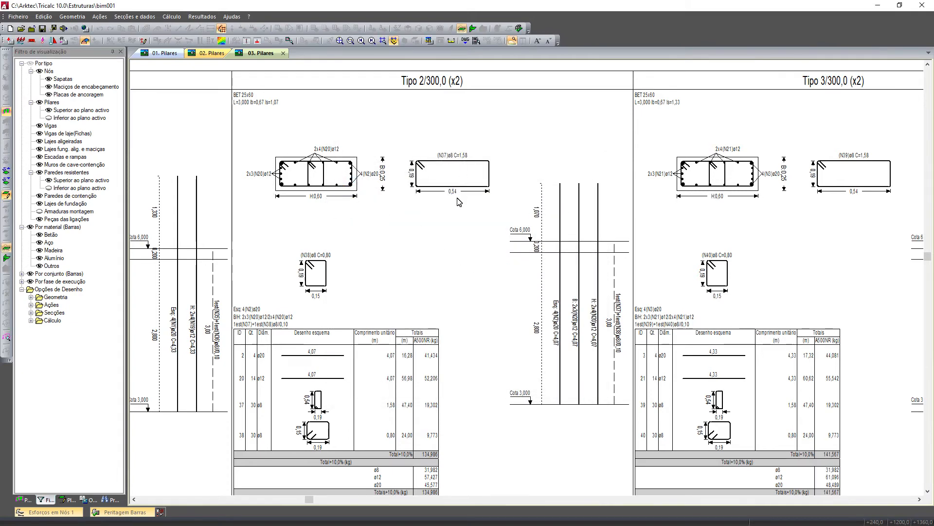
{"action": "scroll", "coordinate": [559, 402], "scroll_direction": "up", "scroll_amount": 2}
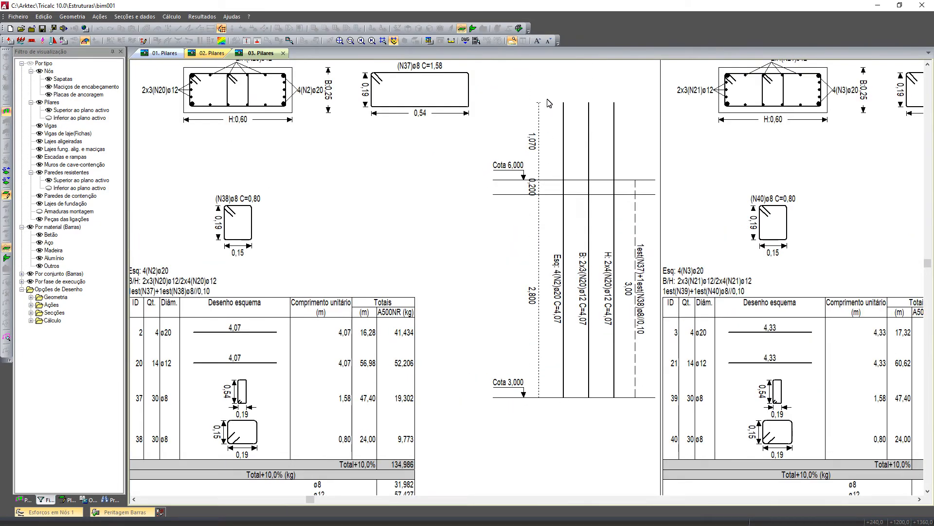
{"action": "middle_click_drag", "start_coordinate": [334, 354], "coordinate": [372, 323]}
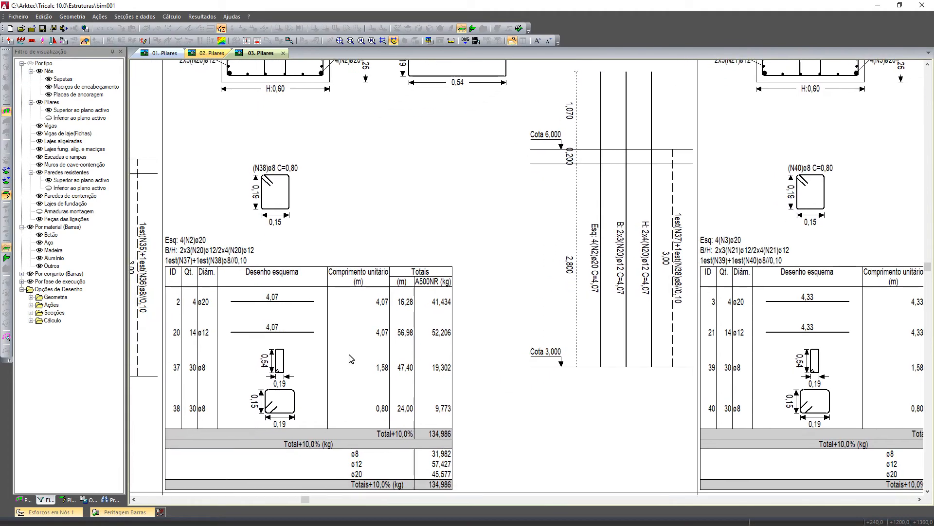
{"action": "scroll", "coordinate": [402, 335], "scroll_direction": "down", "scroll_amount": 3}
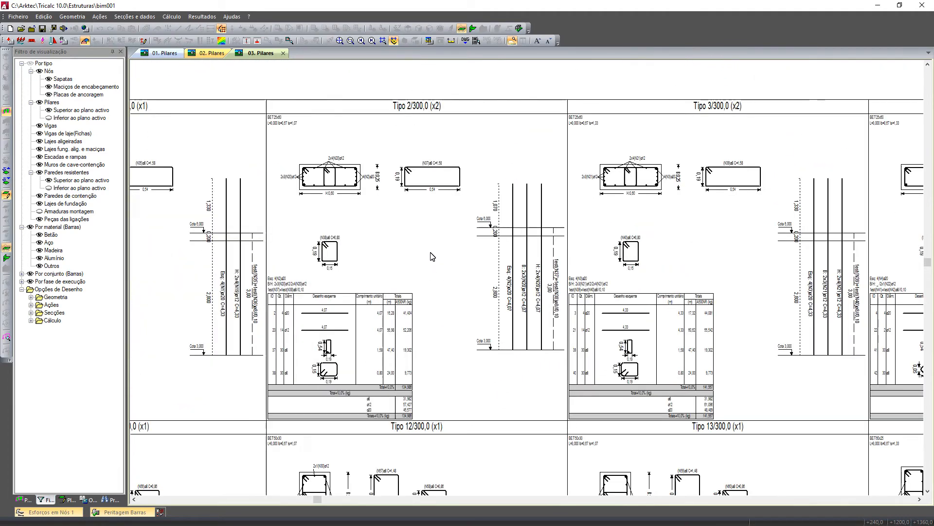
Turn off Desenhar tabela in the reinforcement table options so the column schedule is drawn without bar tables.
{"action": "right_click", "coordinate": [400, 204]}
{"action": "left_click", "coordinate": [430, 214]}
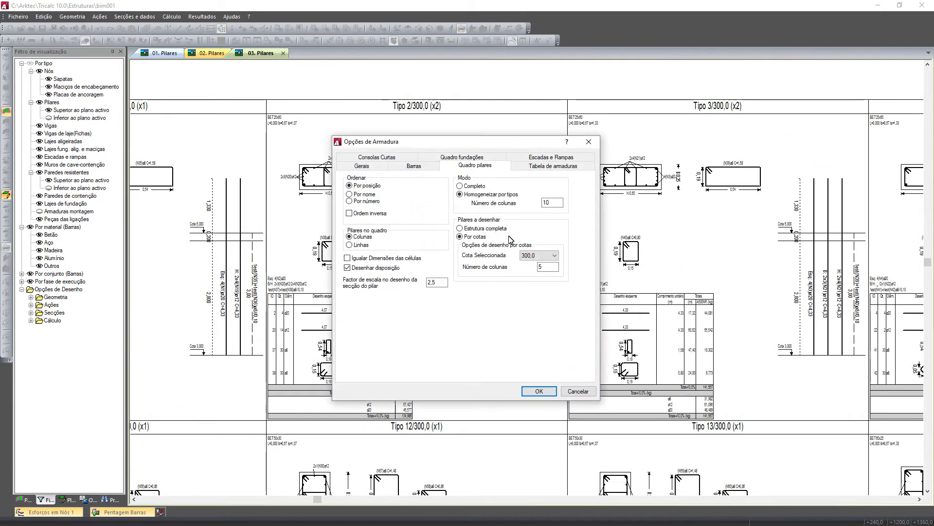
{"action": "left_click", "coordinate": [540, 166]}
{"action": "left_click", "coordinate": [376, 183]}
{"action": "left_click", "coordinate": [538, 391]}
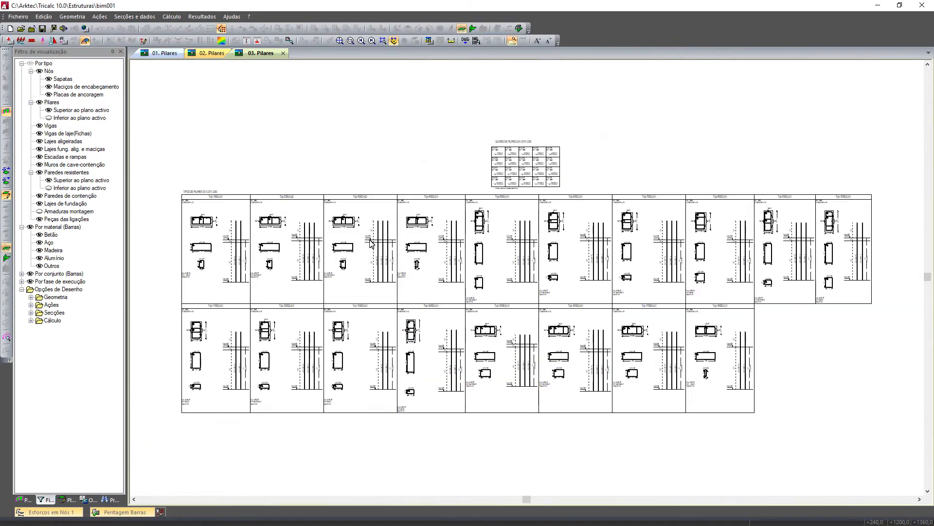
{"action": "scroll", "coordinate": [370, 242], "scroll_direction": "up", "scroll_amount": 5}
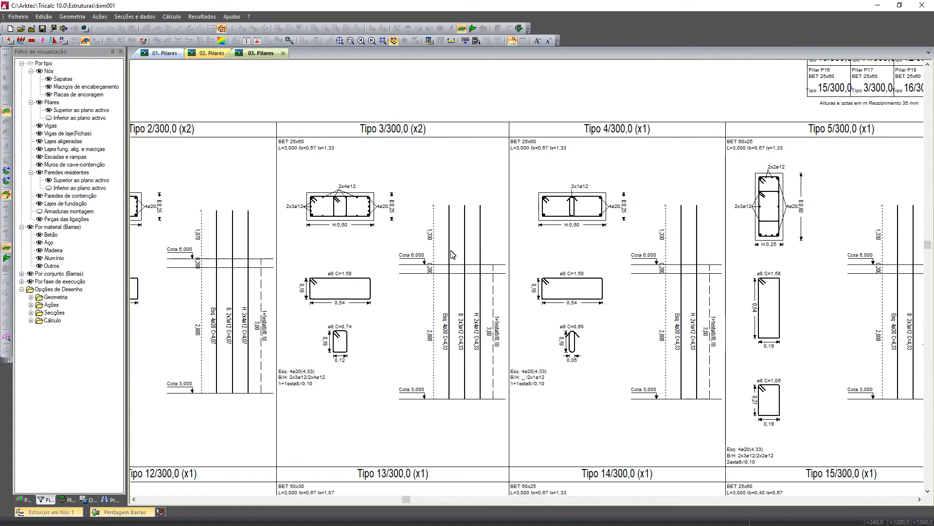
Turn off Desenhar disposição in the column schedule options and redraw the schedule.
{"action": "right_click", "coordinate": [451, 253]}
{"action": "left_click", "coordinate": [474, 258]}
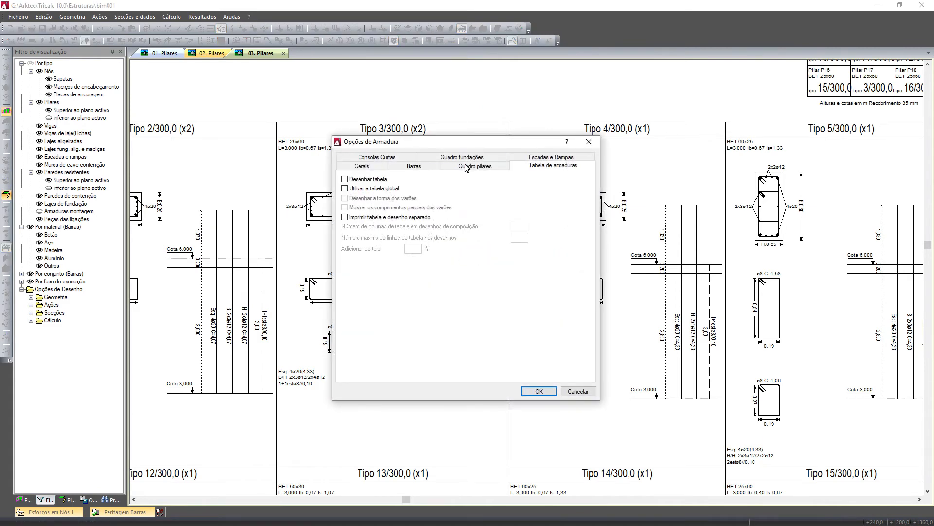
{"action": "left_click", "coordinate": [480, 168]}
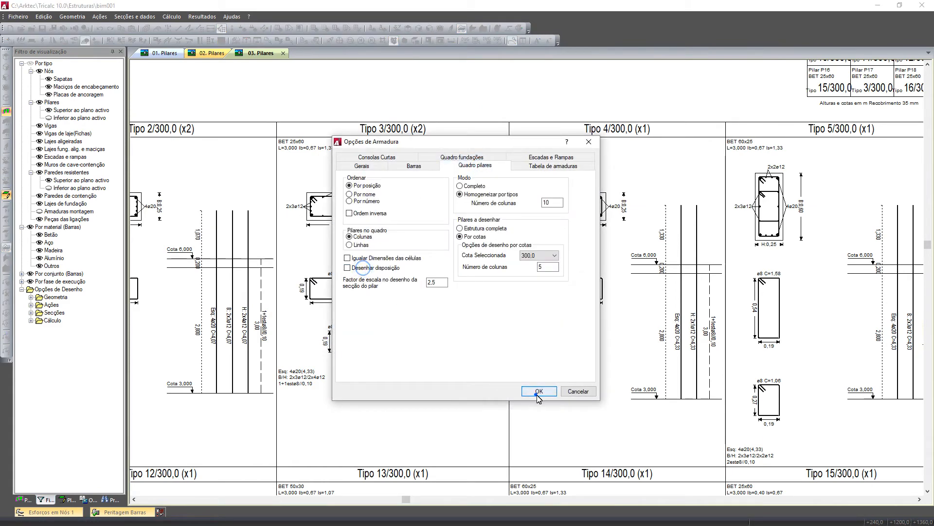
{"action": "left_click", "coordinate": [539, 390]}
{"action": "scroll", "coordinate": [445, 301], "scroll_direction": "up", "scroll_amount": 5}
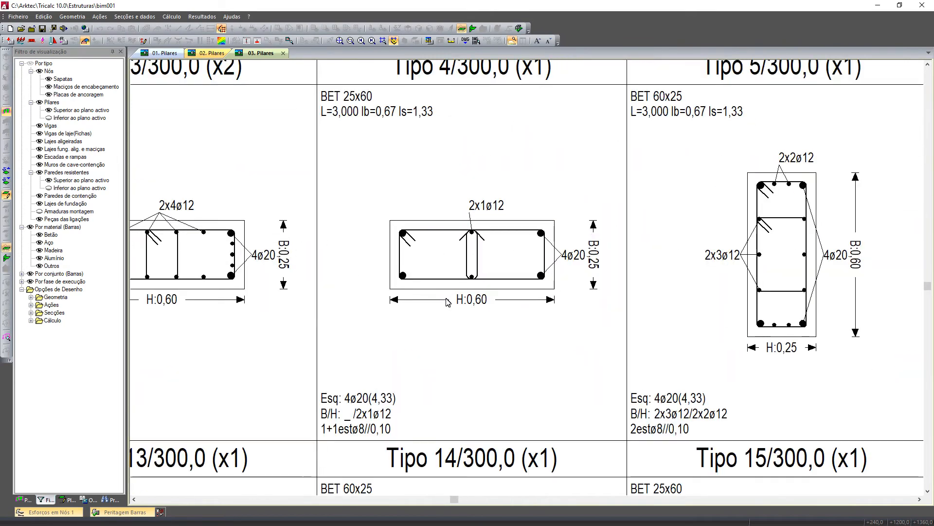
{"action": "scroll", "coordinate": [530, 314], "scroll_direction": "down", "scroll_amount": 3}
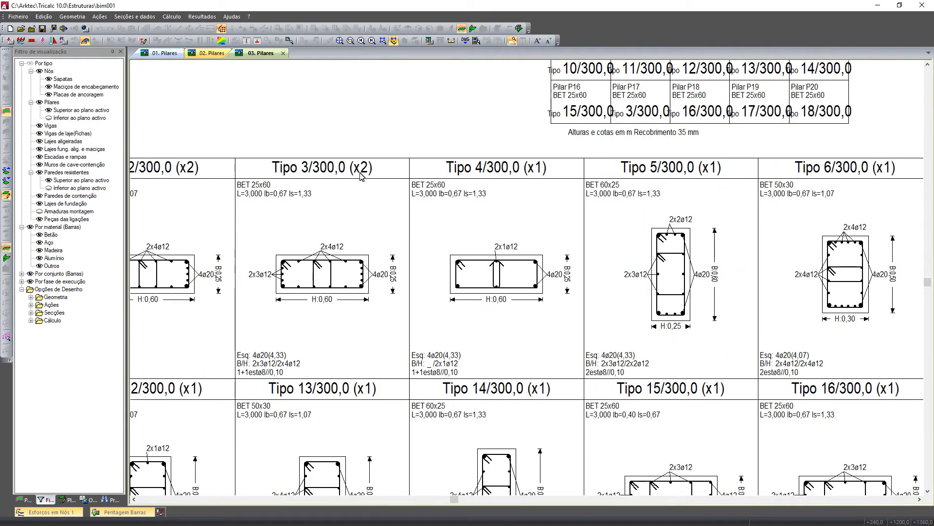
Set the column schedule mode to Completo and order the columns Por nome.
{"action": "right_click", "coordinate": [433, 203]}
{"action": "left_click", "coordinate": [441, 209]}
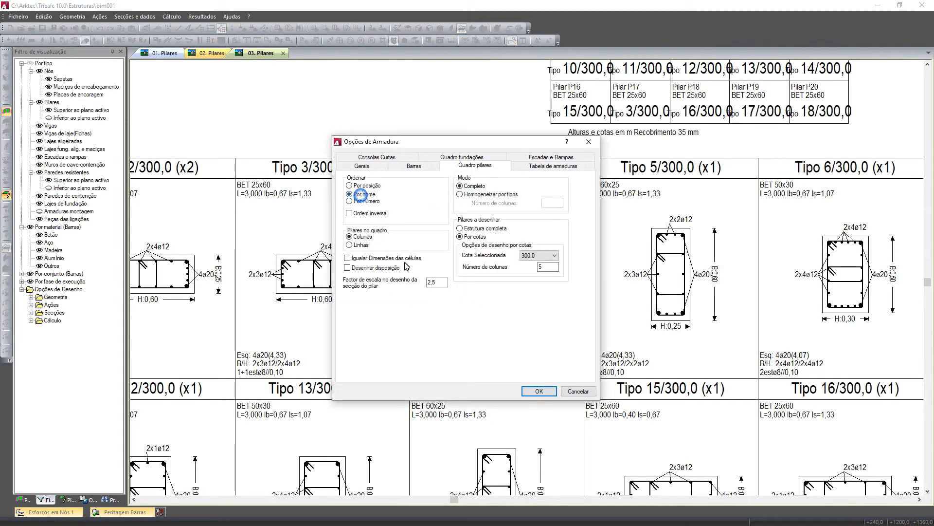
{"action": "left_click", "coordinate": [538, 391]}
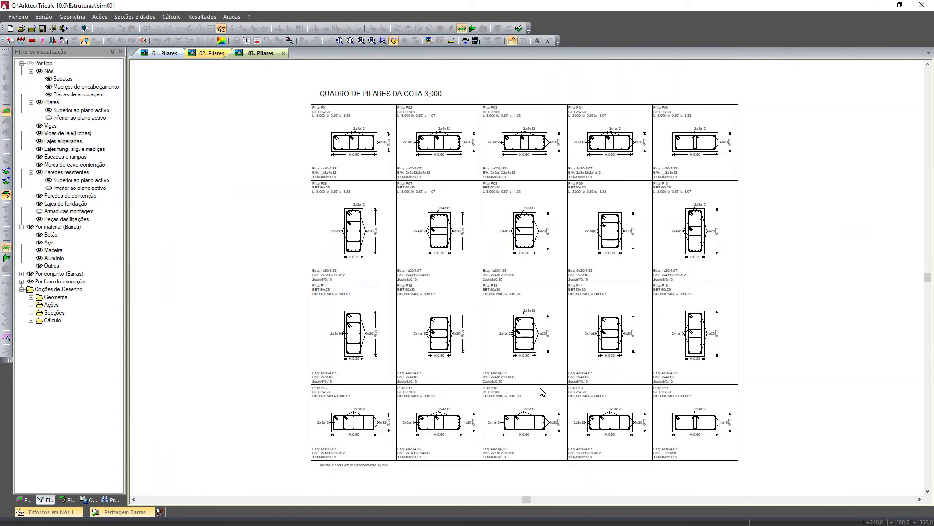
Set the columns to draw to Estrutura completa and redraw the column schedule.
{"action": "right_click", "coordinate": [419, 191]}
{"action": "left_click", "coordinate": [441, 201]}
{"action": "left_click", "coordinate": [460, 228]}
{"action": "left_click", "coordinate": [535, 389]}
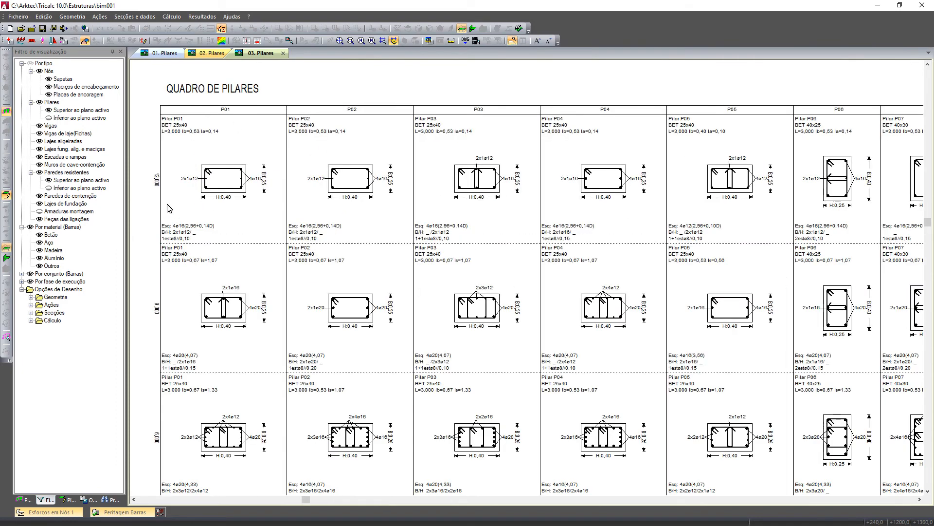
{"action": "scroll", "coordinate": [615, 245], "scroll_direction": "down", "scroll_amount": 1}
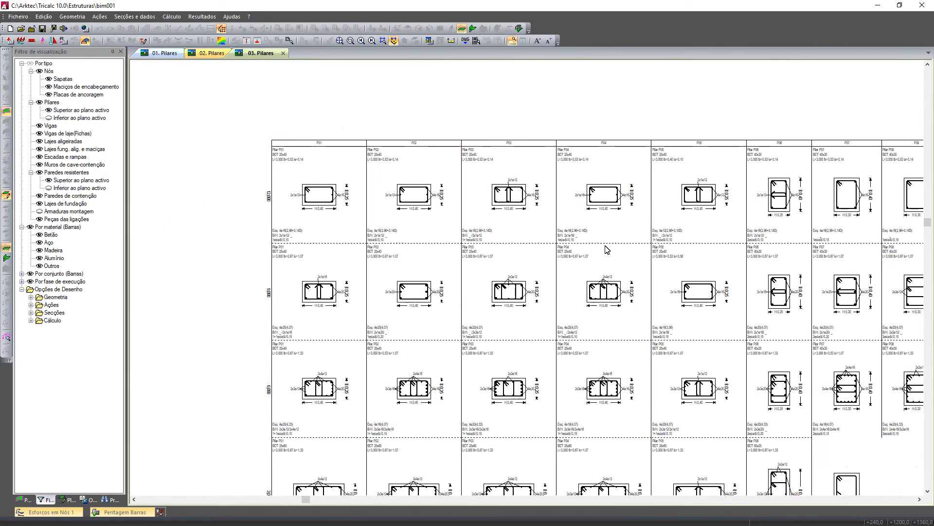
Exit the column schedule's 2D mode, generate the isolated footing schedule (Quadro Sap.Simp.), and inspect the details of Sapata 1.
{"action": "right_click", "coordinate": [428, 222]}
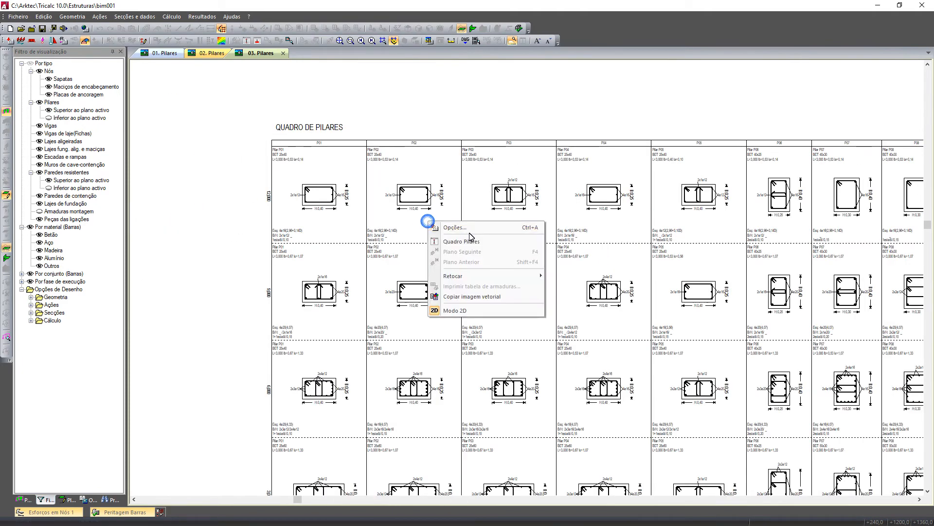
{"action": "left_click", "coordinate": [468, 308]}
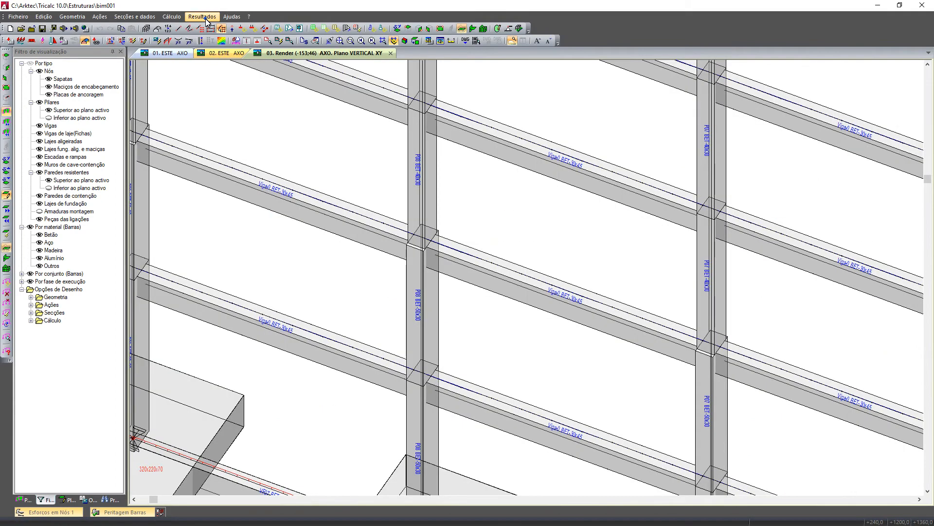
{"action": "left_click", "coordinate": [202, 17]}
{"action": "mouse_move", "coordinate": [248, 74]}
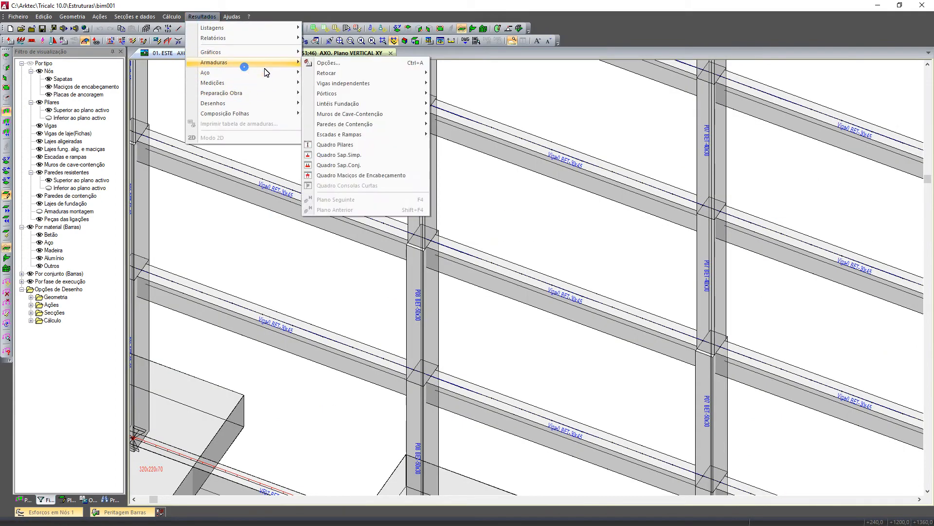
{"action": "left_click", "coordinate": [367, 154]}
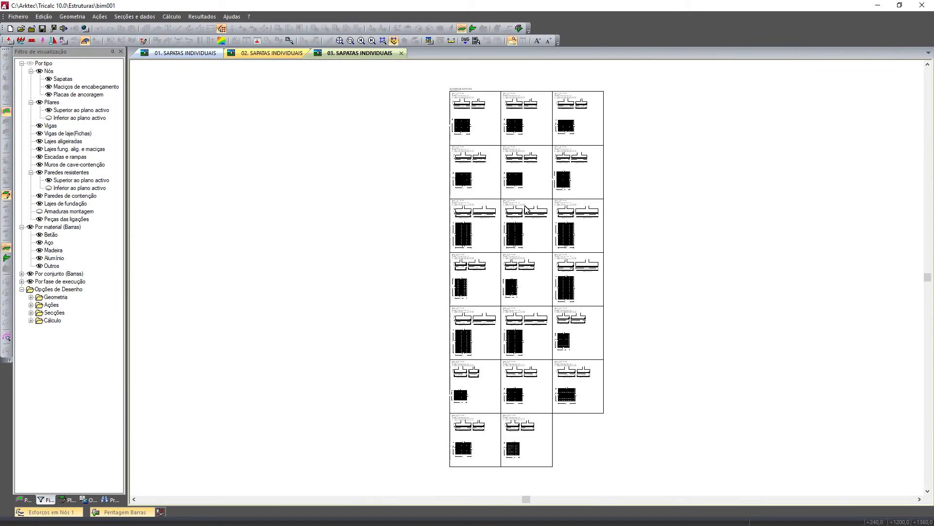
{"action": "scroll", "coordinate": [460, 97], "scroll_direction": "up", "scroll_amount": 10}
{"action": "scroll", "coordinate": [428, 167], "scroll_direction": "down", "scroll_amount": 2}
{"action": "scroll", "coordinate": [428, 167], "scroll_direction": "down", "scroll_amount": 2}
{"action": "scroll", "coordinate": [492, 124], "scroll_direction": "up", "scroll_amount": 2}
{"action": "scroll", "coordinate": [451, 193], "scroll_direction": "up", "scroll_amount": 1}
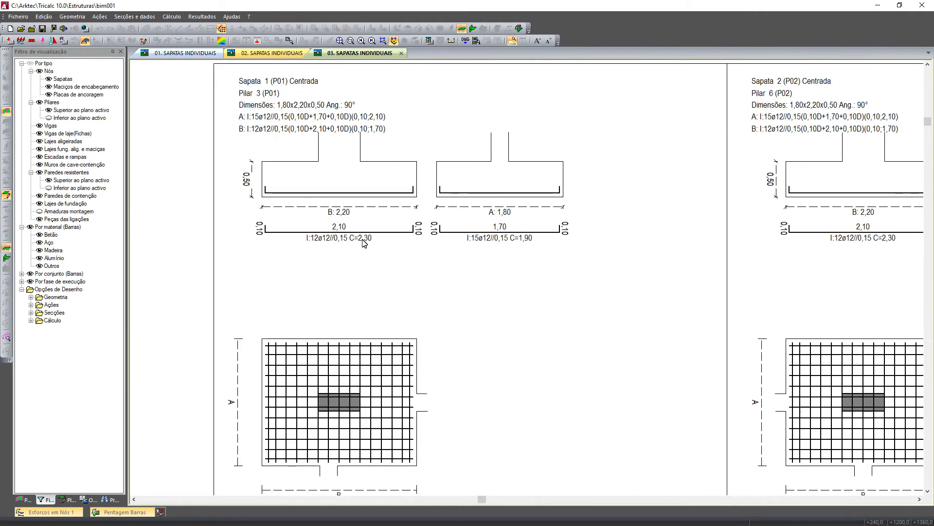
{"action": "scroll", "coordinate": [362, 240], "scroll_direction": "down", "scroll_amount": 1}
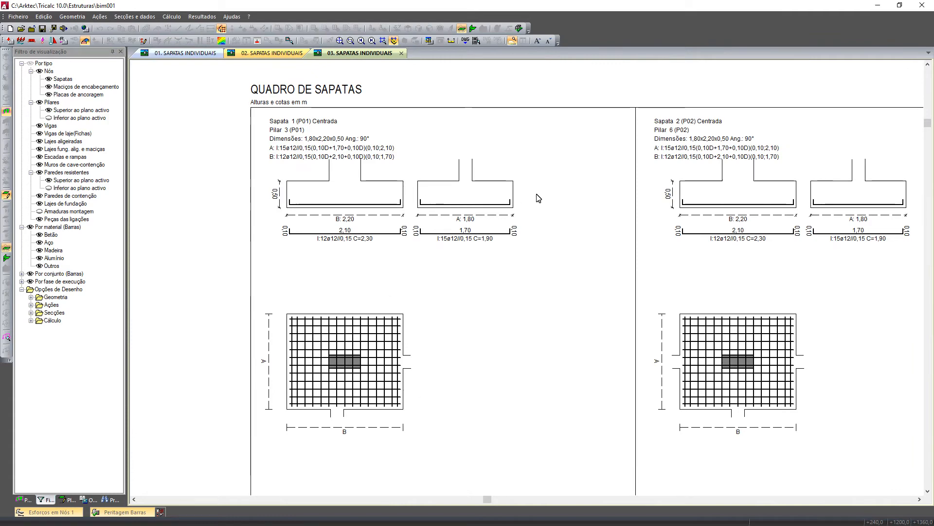
Exit the footing schedule and display the 2D drawing of plan -80.
{"action": "right_click", "coordinate": [392, 144]}
{"action": "left_click", "coordinate": [428, 208]}
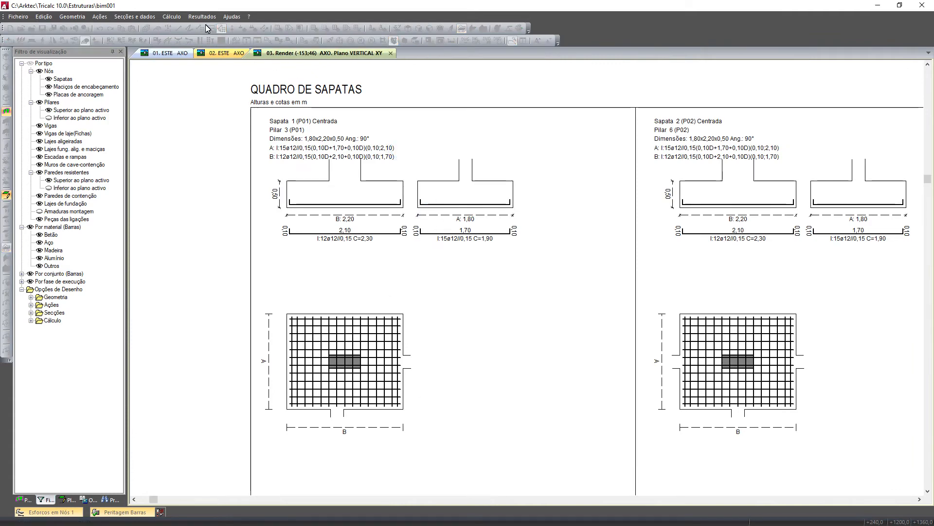
{"action": "left_click", "coordinate": [202, 17]}
{"action": "left_click", "coordinate": [239, 106]}
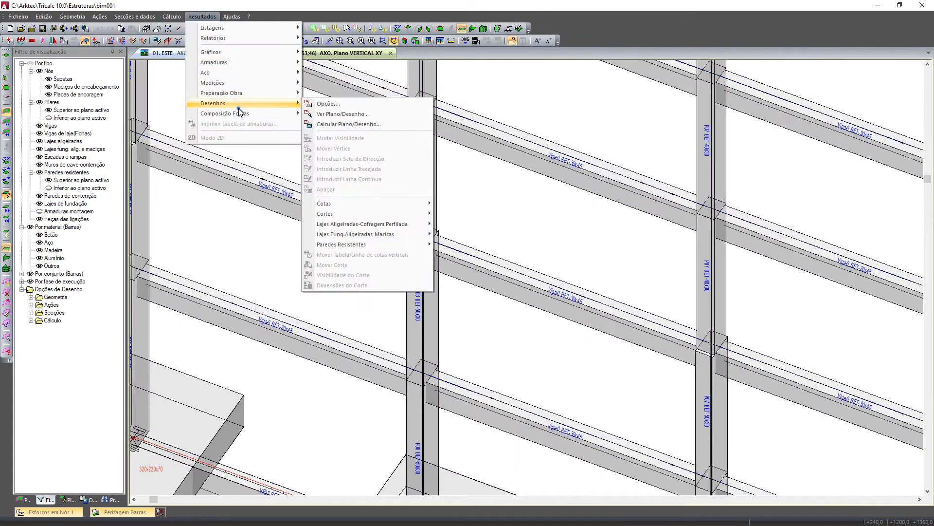
{"action": "left_click", "coordinate": [346, 114]}
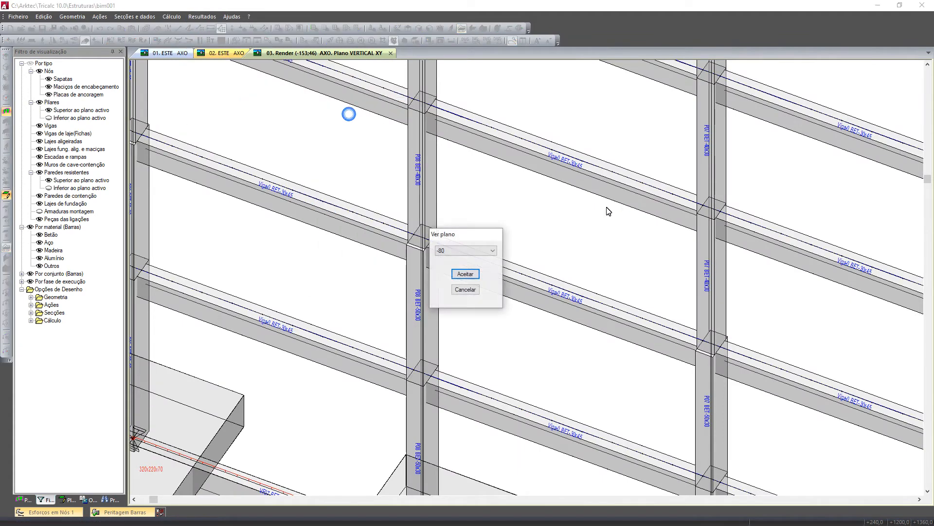
{"action": "left_click", "coordinate": [467, 274]}
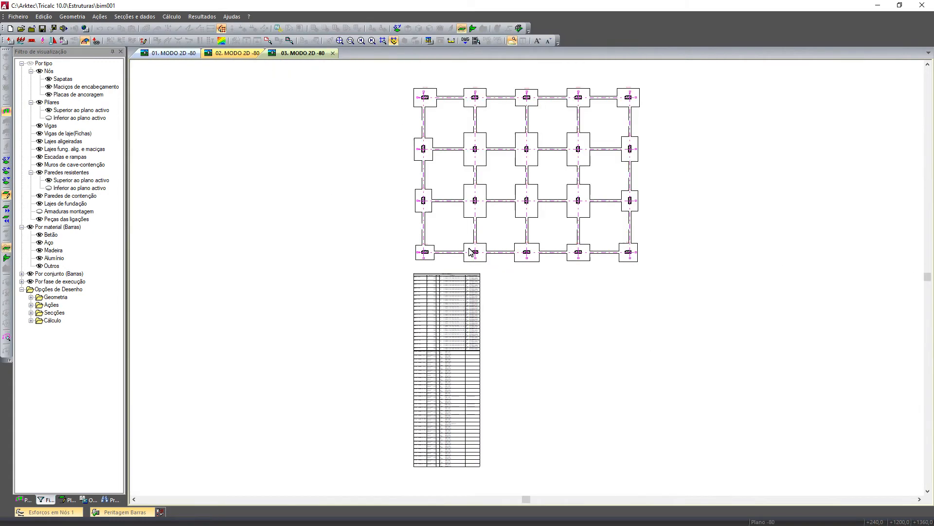
Enable drawing the reinforcement in footings and pile caps and in retaining walls, and inspect the foundation plan.
{"action": "right_click", "coordinate": [493, 184]}
{"action": "left_click", "coordinate": [512, 190]}
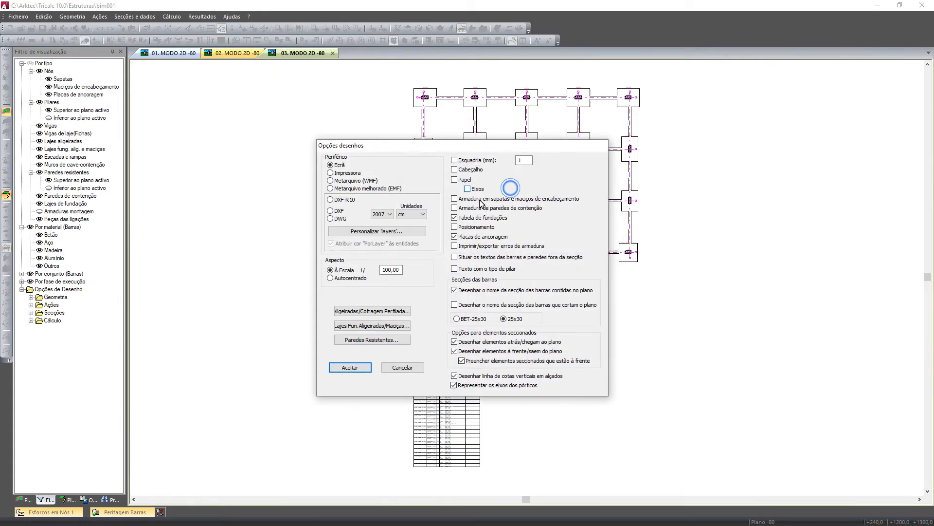
{"action": "left_click", "coordinate": [455, 198]}
{"action": "left_click", "coordinate": [455, 208]}
{"action": "left_click", "coordinate": [349, 367]}
{"action": "scroll", "coordinate": [486, 294], "scroll_direction": "up", "scroll_amount": 3}
{"action": "scroll", "coordinate": [438, 268], "scroll_direction": "up", "scroll_amount": 3}
{"action": "scroll", "coordinate": [369, 340], "scroll_direction": "up", "scroll_amount": 2}
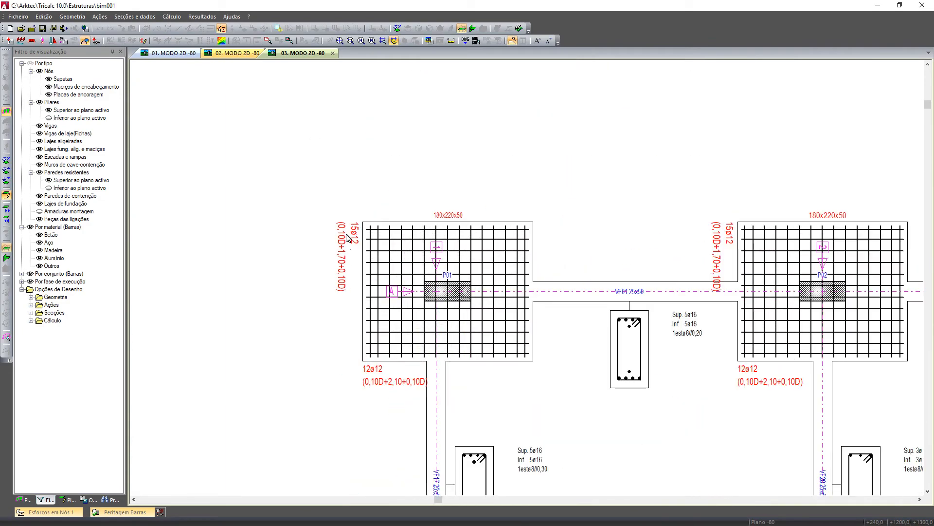
{"action": "middle_click_drag", "start_coordinate": [677, 356], "coordinate": [245, 306]}
{"action": "scroll", "coordinate": [494, 232], "scroll_direction": "down", "scroll_amount": 3}
Turn off the footing and pile cap reinforcement, enable Tabela de fundações, and inspect the foundation table.
{"action": "right_click", "coordinate": [471, 203]}
{"action": "left_click", "coordinate": [484, 208]}
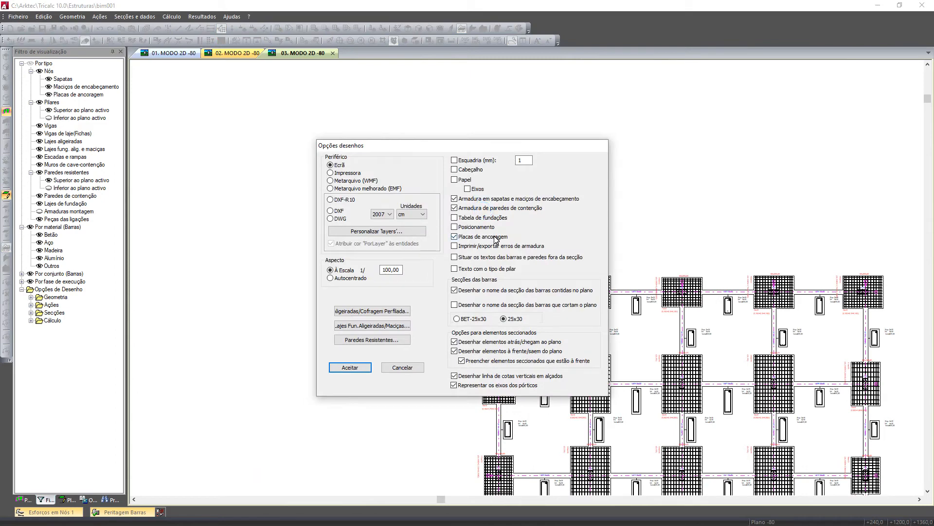
{"action": "left_click", "coordinate": [464, 199]}
{"action": "left_click", "coordinate": [464, 218]}
{"action": "left_click", "coordinate": [348, 370]}
{"action": "scroll", "coordinate": [438, 273], "scroll_direction": "up", "scroll_amount": 4}
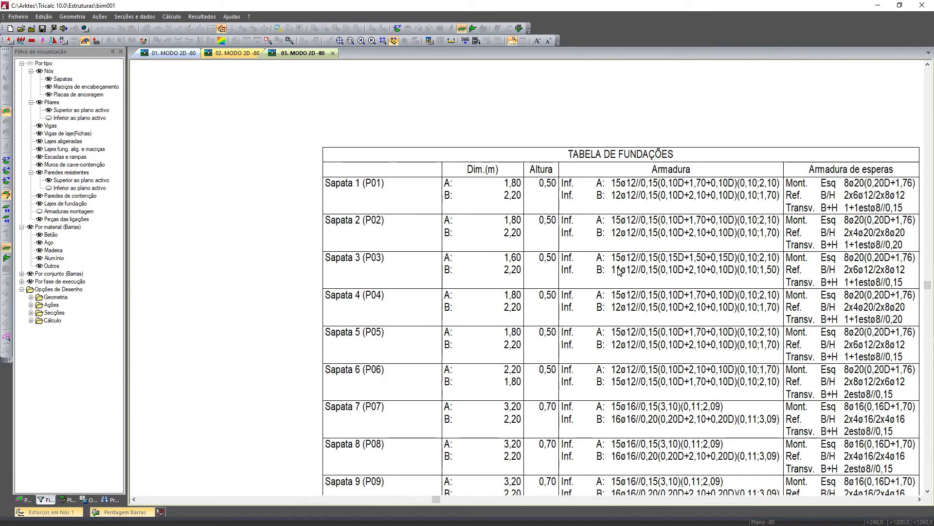
{"action": "scroll", "coordinate": [623, 199], "scroll_direction": "down", "scroll_amount": 3}
{"action": "scroll", "coordinate": [615, 344], "scroll_direction": "down", "scroll_amount": 2}
{"action": "scroll", "coordinate": [553, 285], "scroll_direction": "up", "scroll_amount": 1}
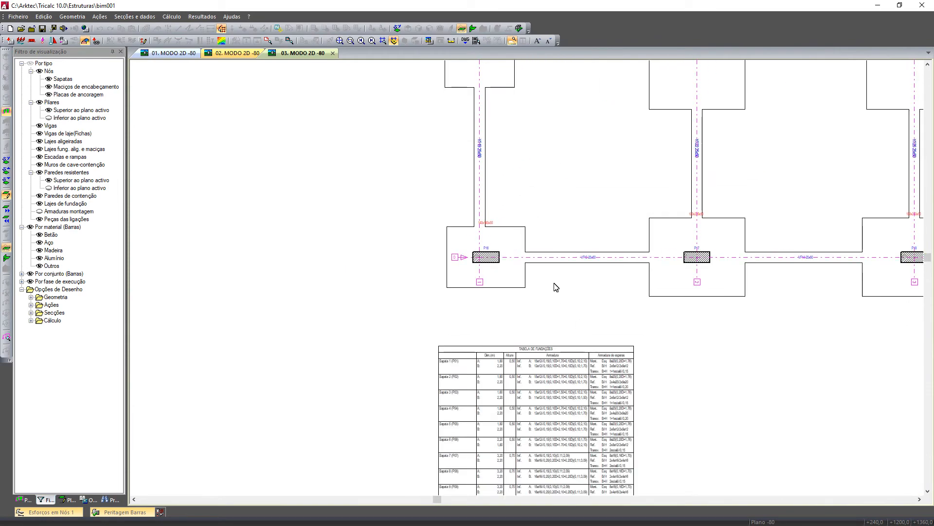
Exit the foundation plan's 2D mode and show the rendered foundations of plan -80 in a 3D view.
{"action": "right_click", "coordinate": [537, 273]}
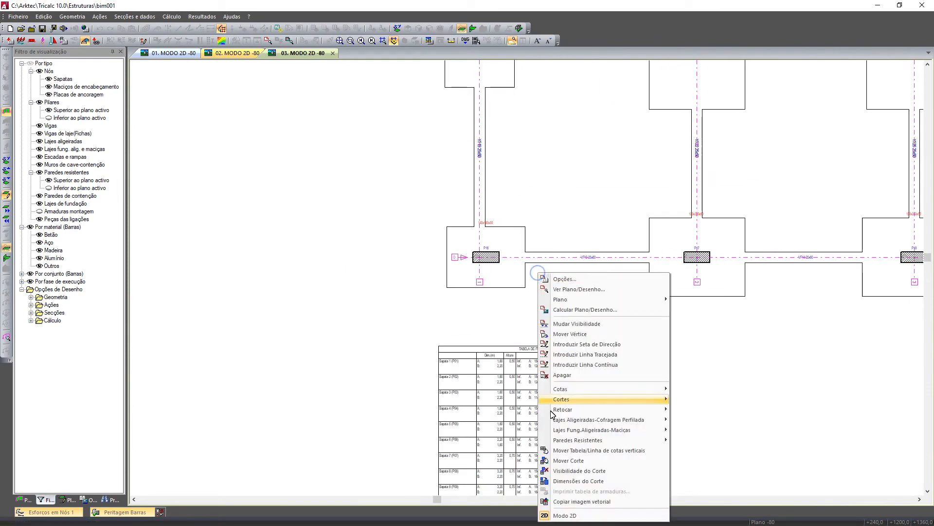
{"action": "left_click", "coordinate": [567, 515]}
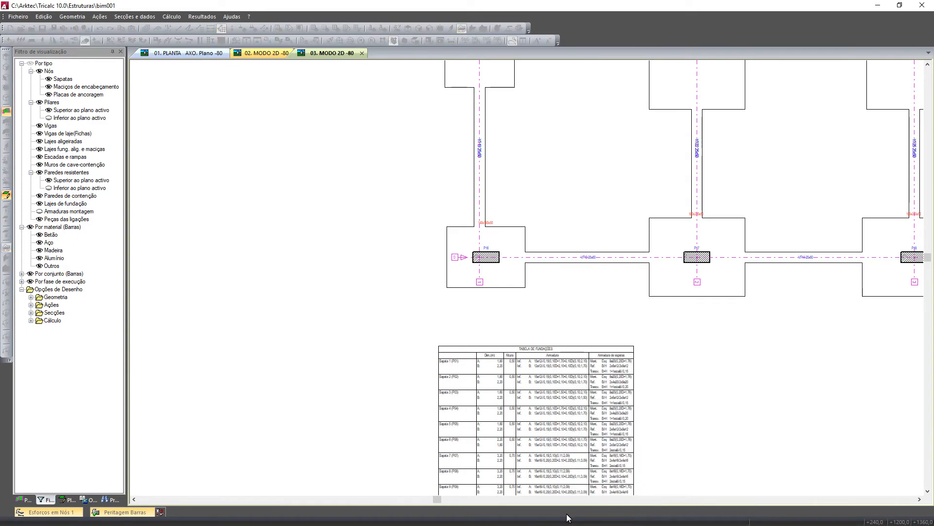
{"action": "middle_click_drag", "start_coordinate": [408, 209], "coordinate": [324, 285]}
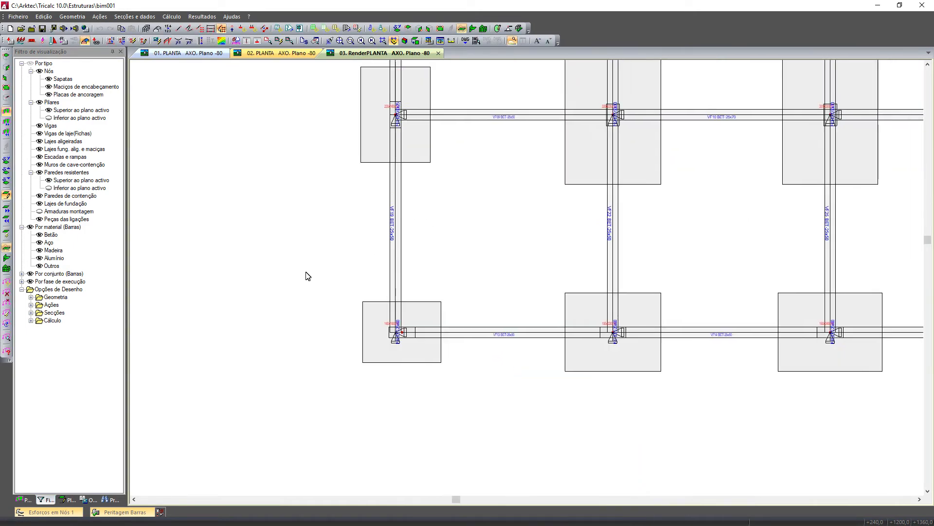
{"action": "middle_click_drag", "start_coordinate": [399, 241], "coordinate": [382, 212], "text": "shift"}
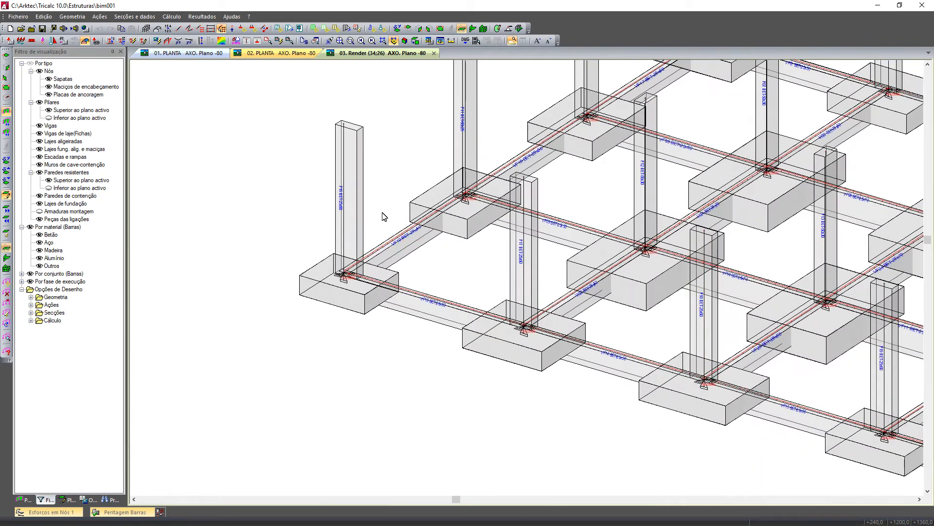
Enable the visibility of Armaduras montagem and turn off Desenhar modelo arame in the render options.
{"action": "left_click", "coordinate": [40, 212]}
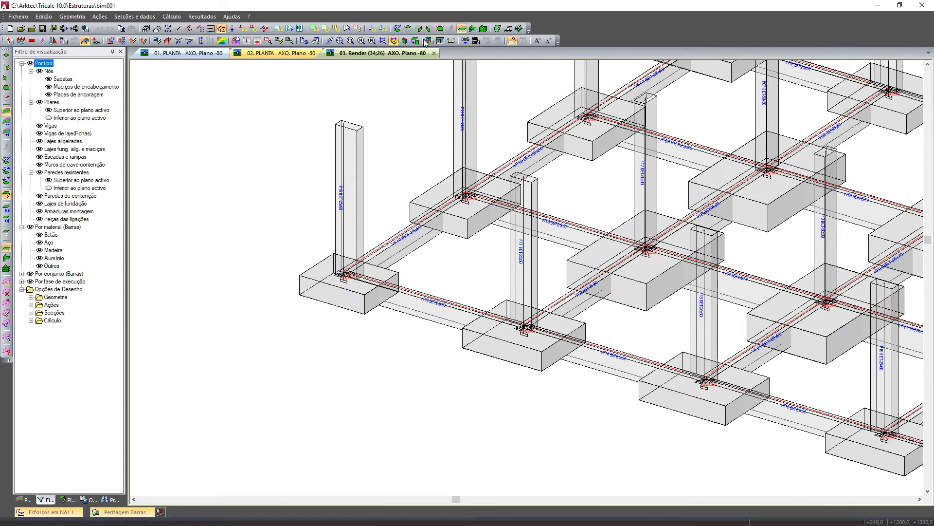
{"action": "left_click", "coordinate": [430, 41]}
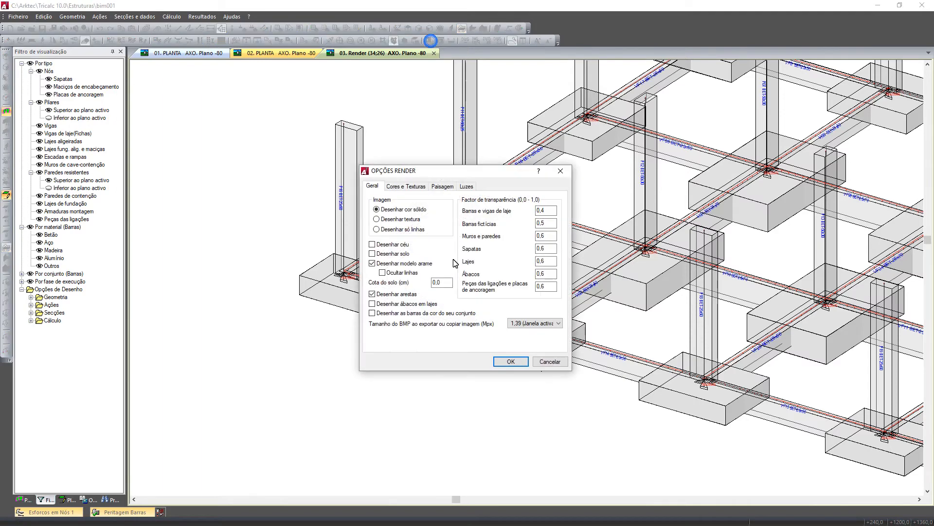
{"action": "left_click", "coordinate": [397, 267]}
{"action": "left_click", "coordinate": [511, 362]}
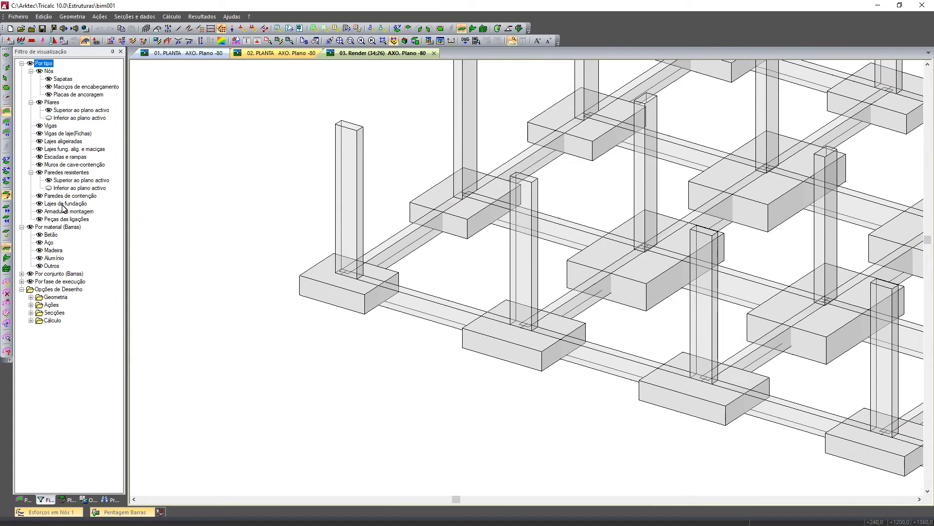
{"action": "middle_click_drag", "start_coordinate": [344, 195], "coordinate": [346, 202]}
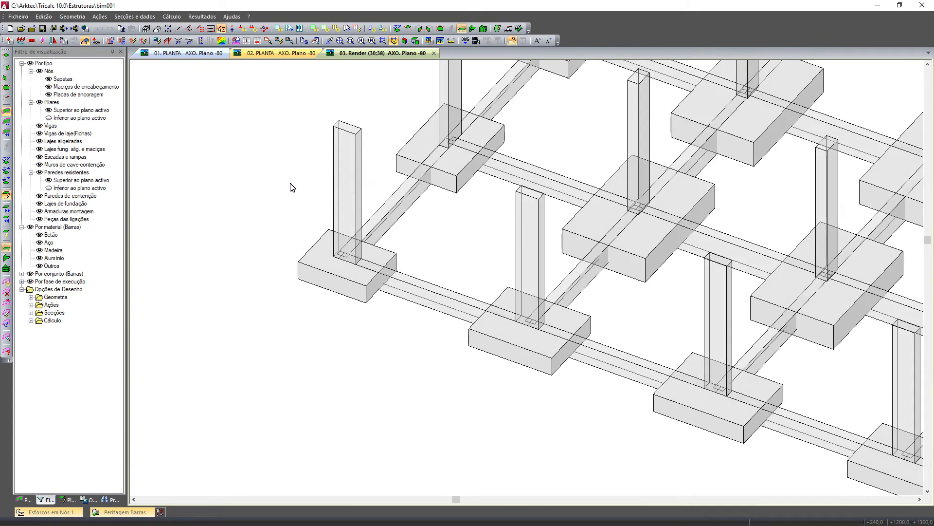
Generate the column reinforcement schedule (Quadro Pilares).
{"action": "left_click", "coordinate": [202, 17]}
{"action": "mouse_move", "coordinate": [226, 63]}
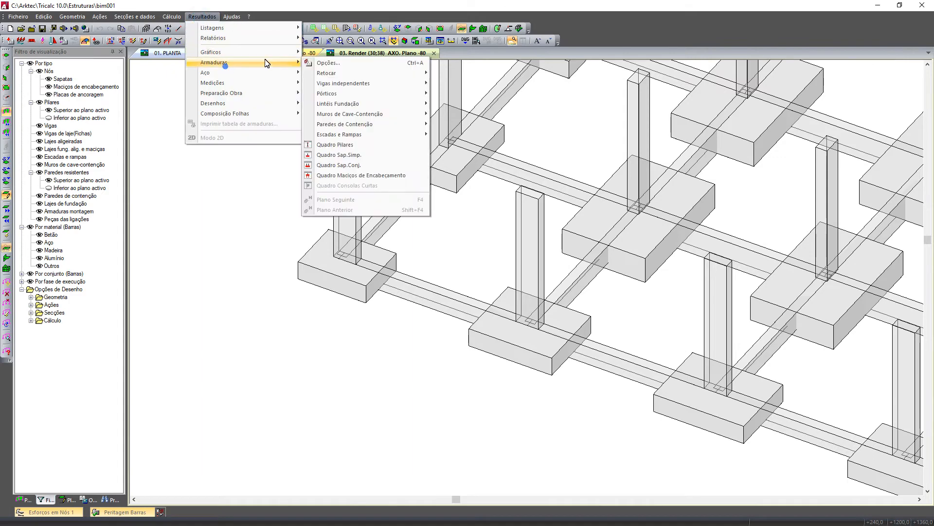
{"action": "left_click", "coordinate": [403, 145]}
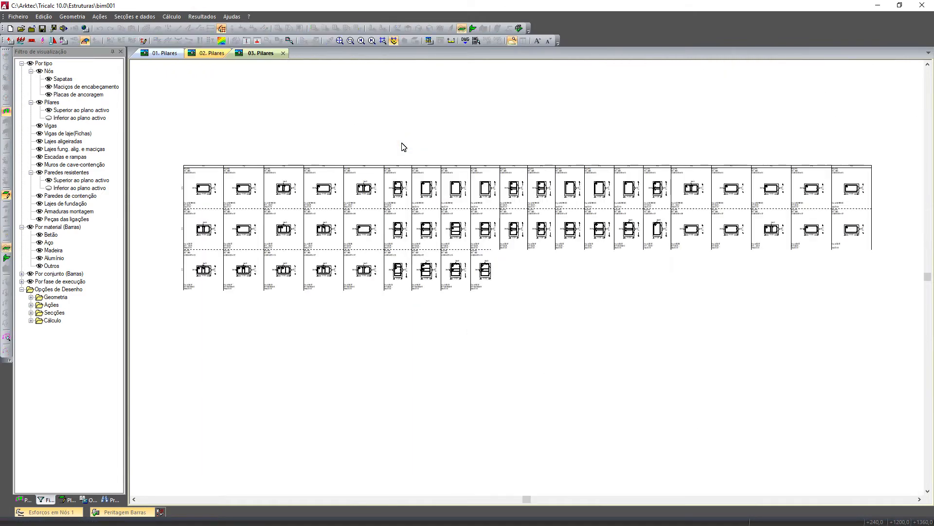
{"action": "scroll", "coordinate": [347, 388], "scroll_direction": "up", "scroll_amount": 2}
Set the column schedule options to draw the longitudinal bar elevations and stirrup shapes, and inspect the starter bars between Cota -0,800 and 3,000.
{"action": "right_click", "coordinate": [302, 341]}
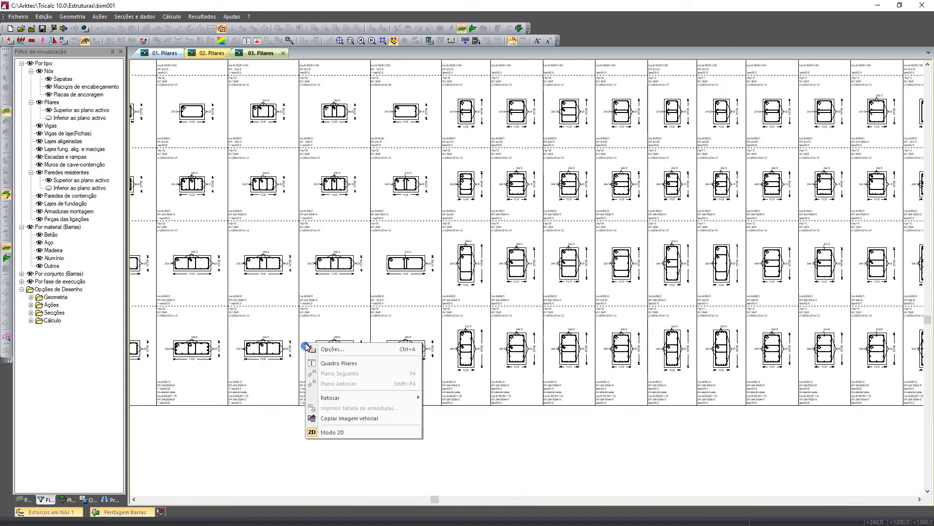
{"action": "left_click", "coordinate": [327, 347]}
{"action": "left_click", "coordinate": [382, 267]}
{"action": "left_click", "coordinate": [526, 393]}
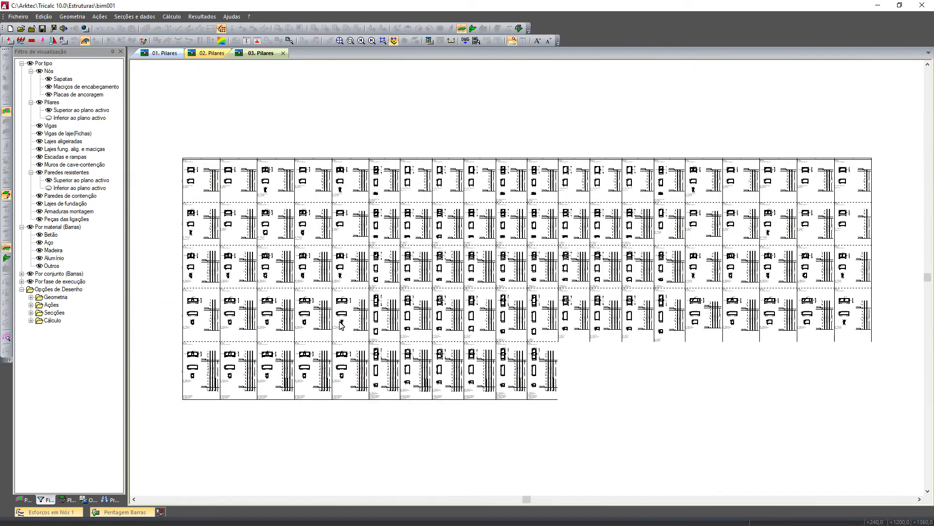
{"action": "scroll", "coordinate": [311, 370], "scroll_direction": "up", "scroll_amount": 4}
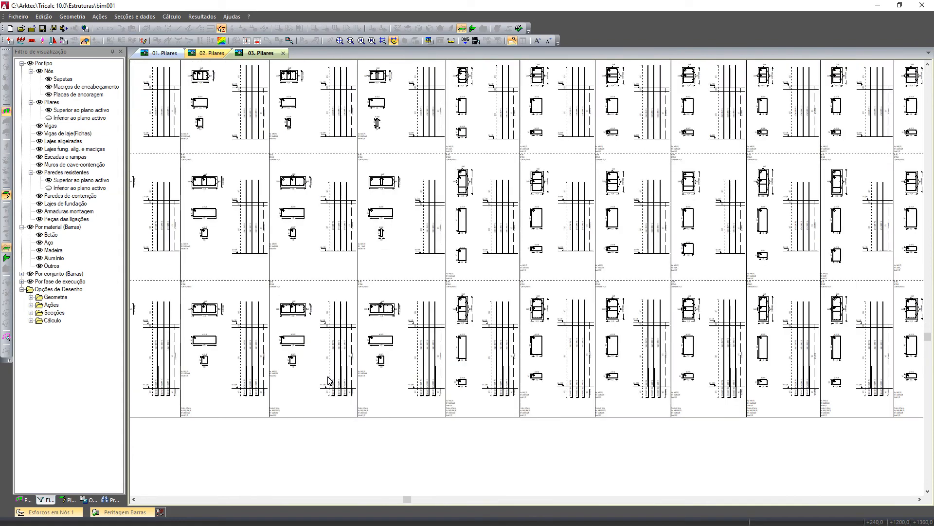
{"action": "scroll", "coordinate": [342, 415], "scroll_direction": "up", "scroll_amount": 1}
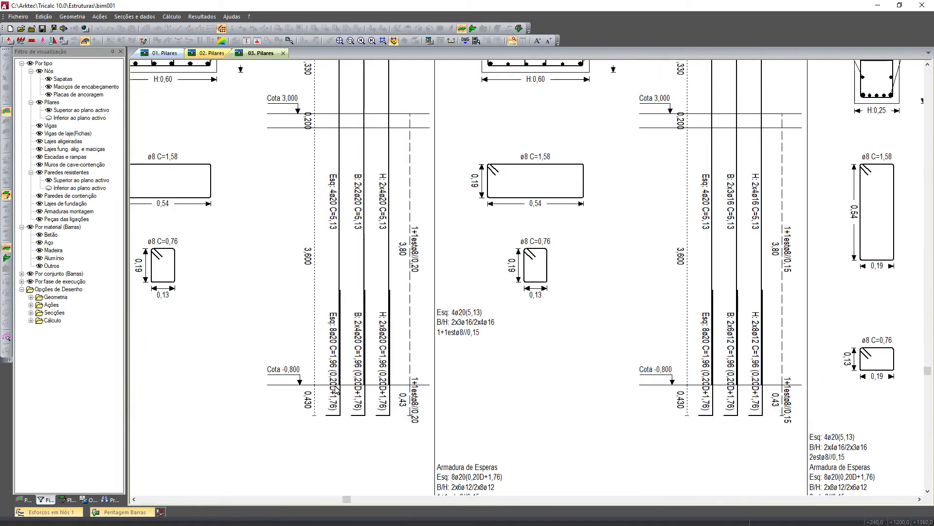
{"action": "scroll", "coordinate": [377, 98], "scroll_direction": "up", "scroll_amount": 2}
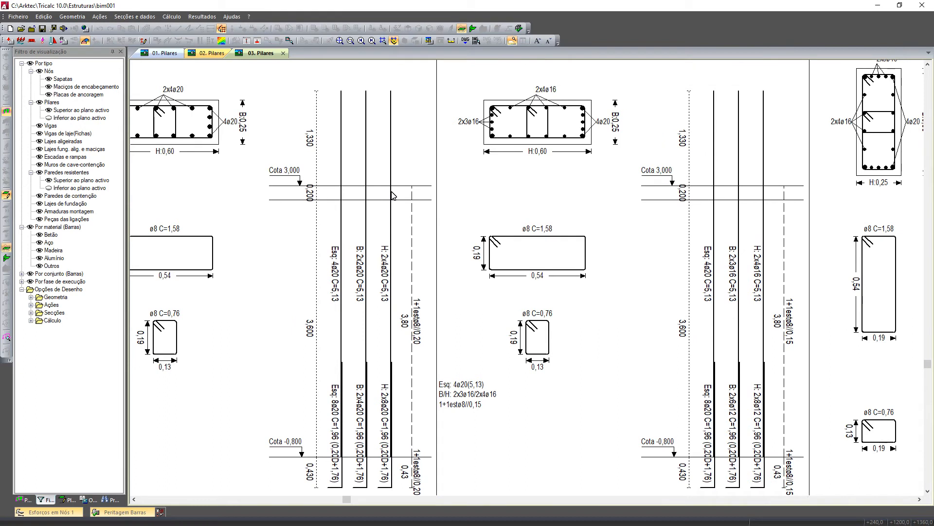
Review the Unir armadura de pilares options for joining to starter bars, mid-height splicing and joining to the upper column, without applying any.
{"action": "right_click", "coordinate": [349, 235]}
{"action": "mouse_move", "coordinate": [409, 289]}
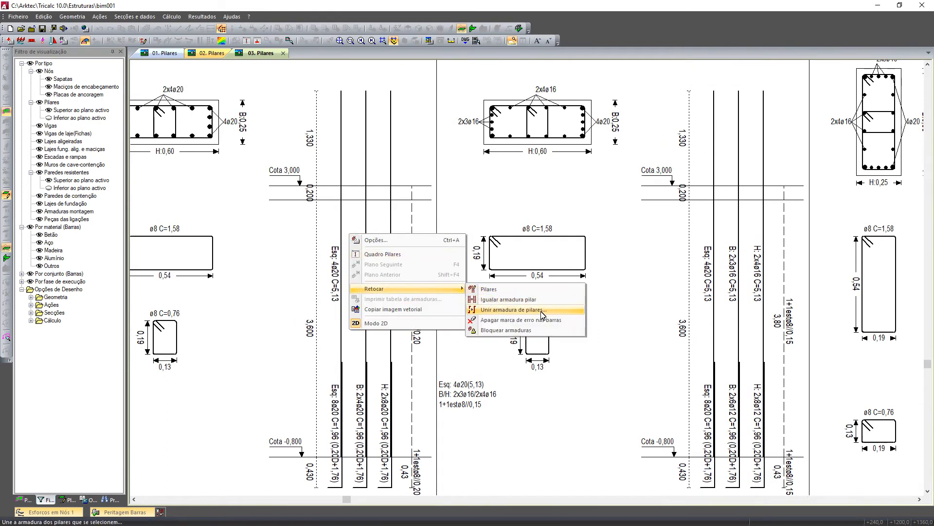
{"action": "left_click", "coordinate": [542, 311]}
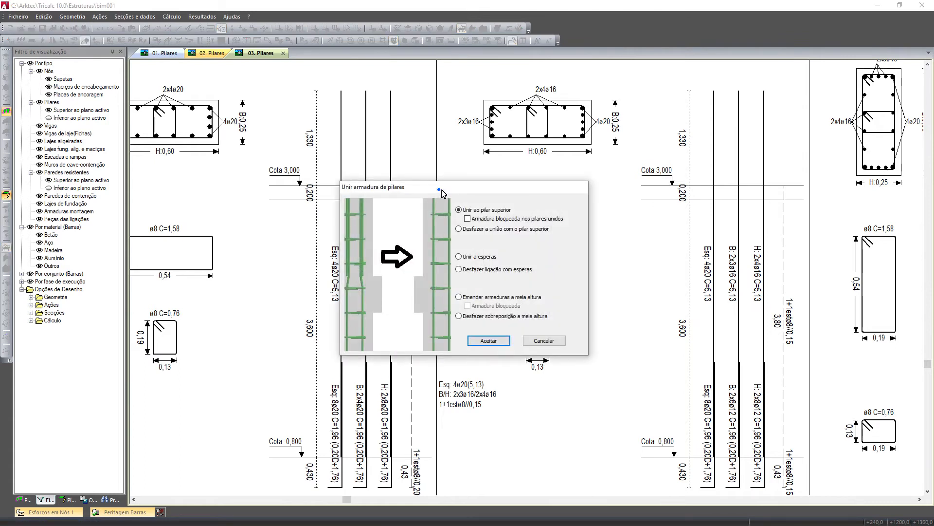
{"action": "left_click_drag", "start_coordinate": [440, 192], "coordinate": [558, 158]}
{"action": "left_click", "coordinate": [591, 238]}
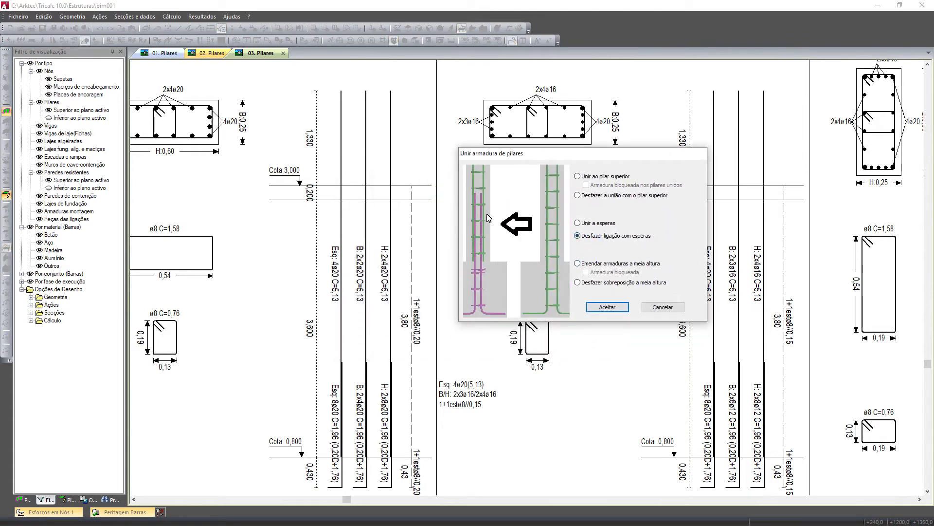
{"action": "left_click", "coordinate": [599, 223]}
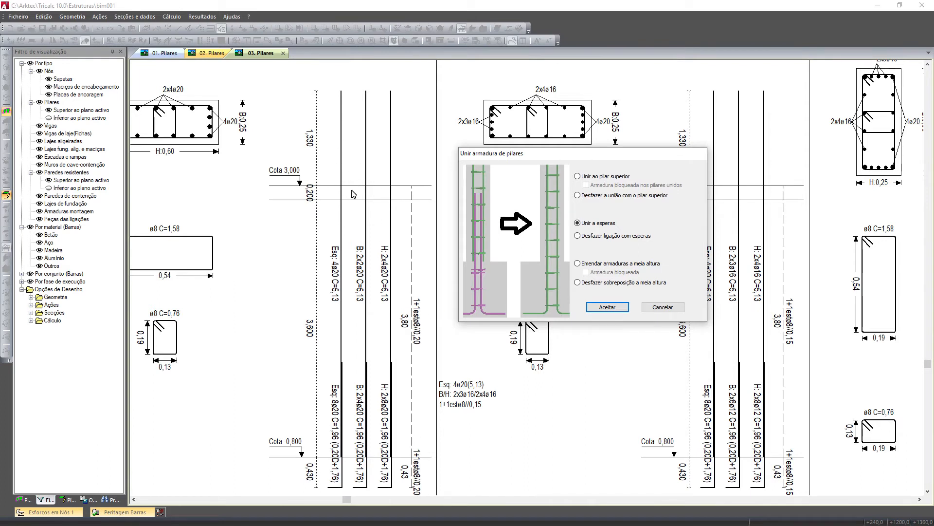
{"action": "left_click", "coordinate": [599, 266]}
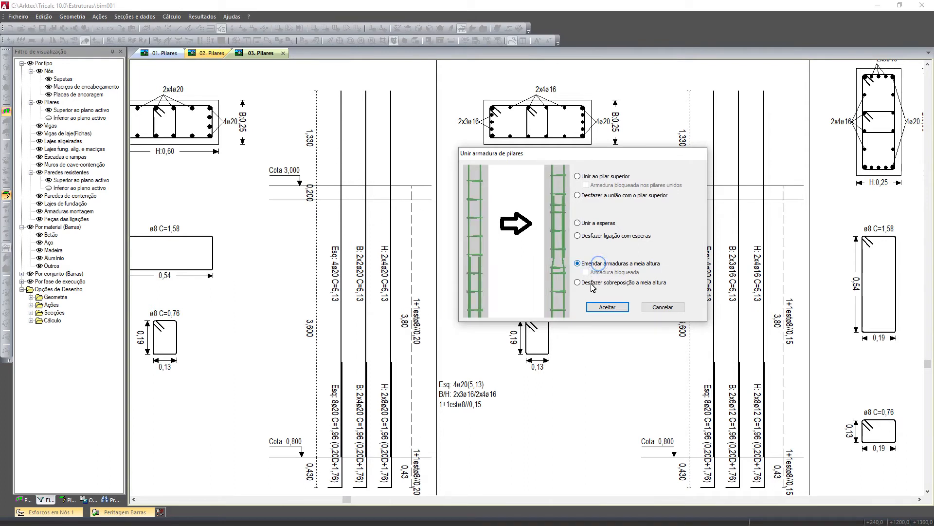
{"action": "left_click", "coordinate": [592, 287]}
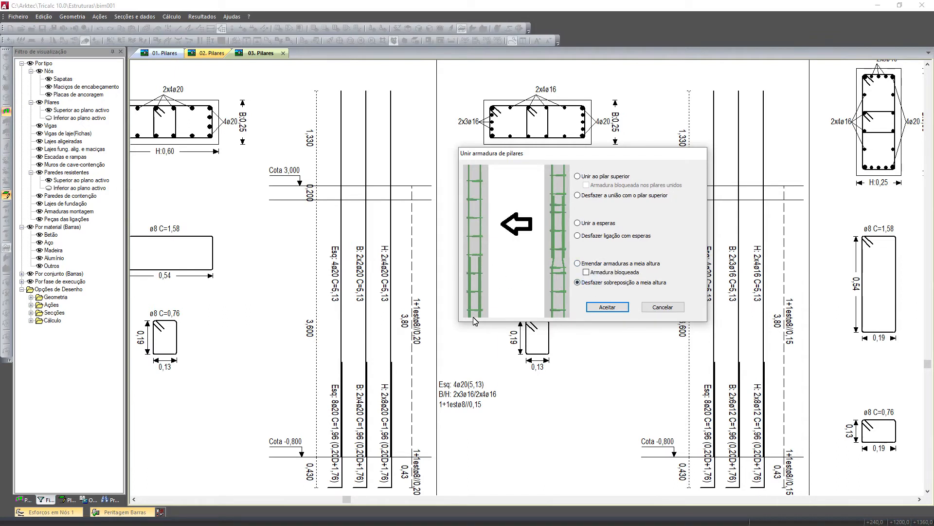
{"action": "left_click", "coordinate": [593, 266]}
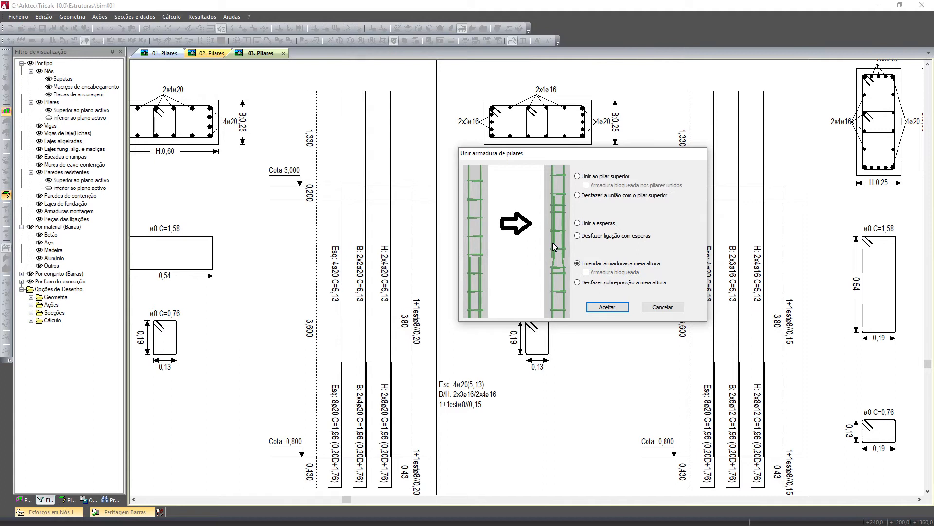
{"action": "left_click", "coordinate": [589, 178]}
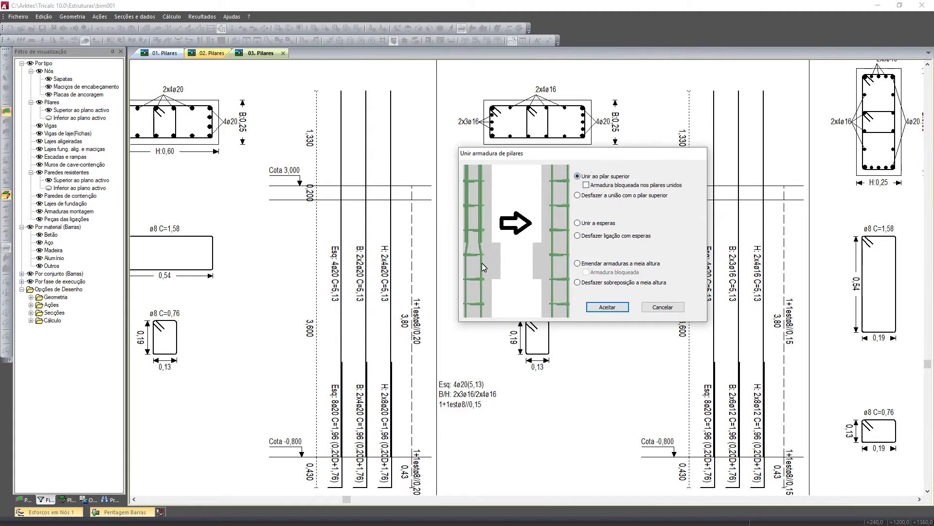
{"action": "left_click", "coordinate": [662, 309]}
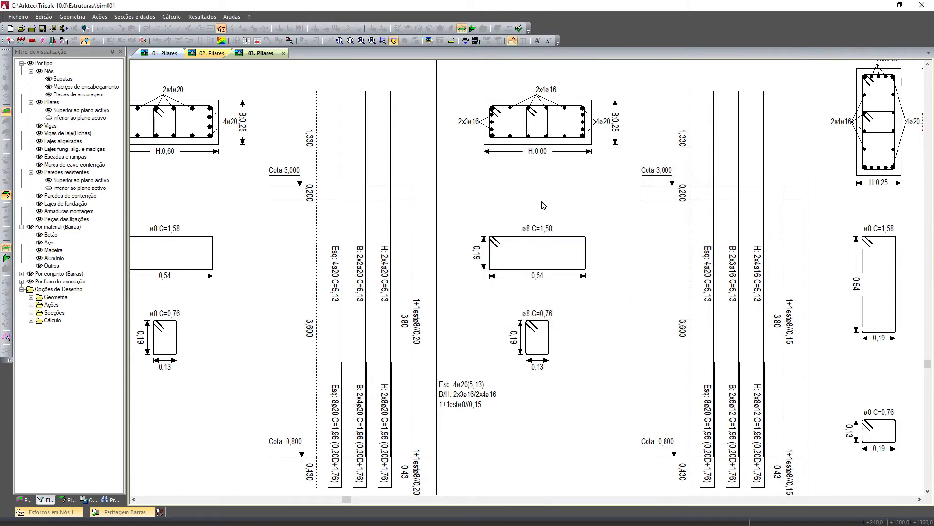
Exit the column schedule's 2D mode and display the Armaduras montagem reinforcement in the 3D foundation render.
{"action": "right_click", "coordinate": [540, 201]}
{"action": "left_click", "coordinate": [560, 290]}
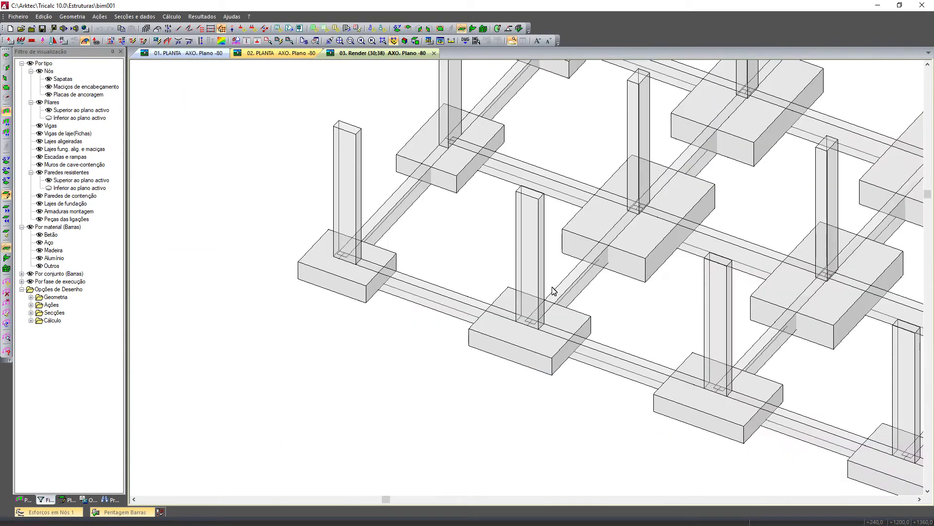
{"action": "scroll", "coordinate": [429, 258], "scroll_direction": "down", "scroll_amount": 3}
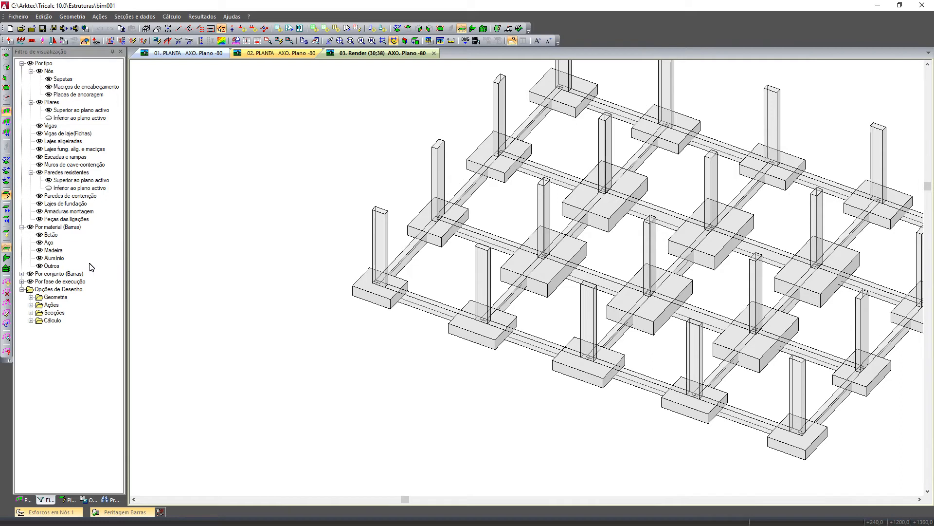
{"action": "left_click", "coordinate": [51, 212]}
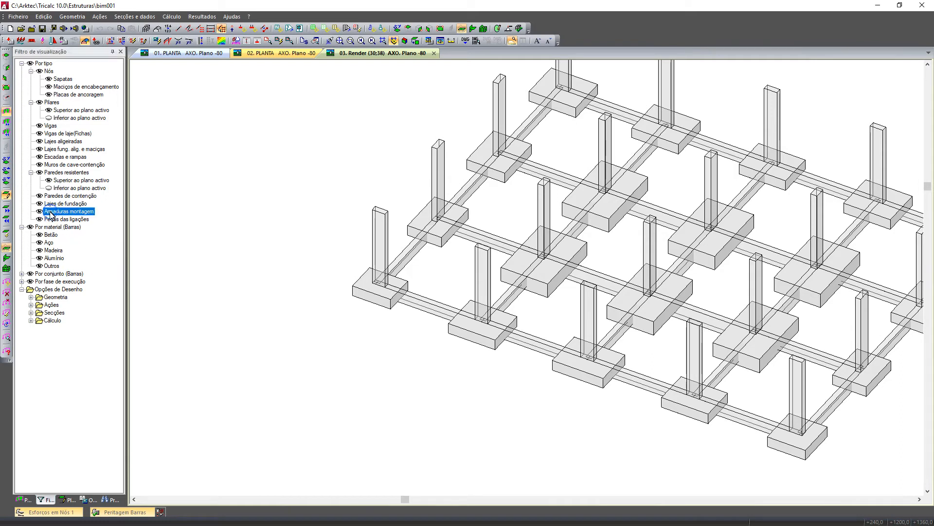
{"action": "left_click", "coordinate": [39, 212]}
{"action": "left_click", "coordinate": [39, 212]}
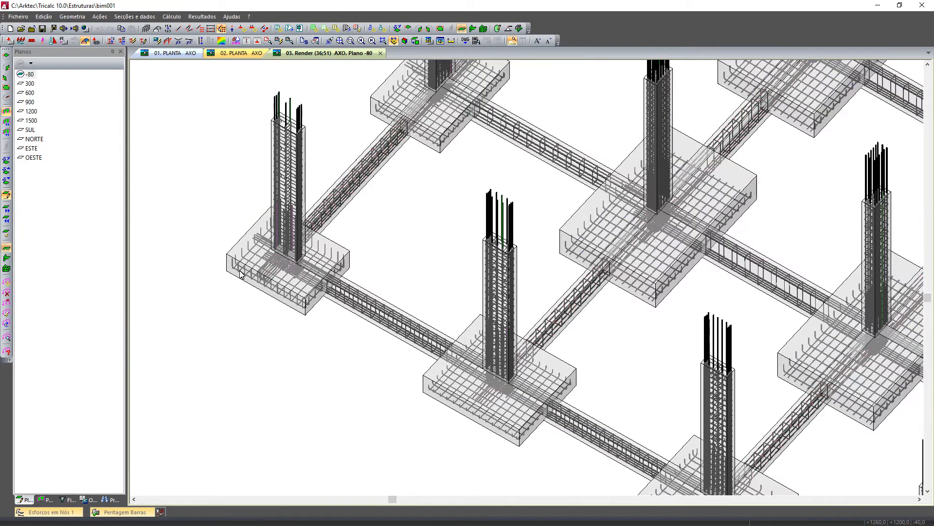
Examine the 3D reinforcement of the corner footing, its column starter bars and the adjoining foundation beams.
{"action": "scroll", "coordinate": [271, 265], "scroll_direction": "up", "scroll_amount": 3}
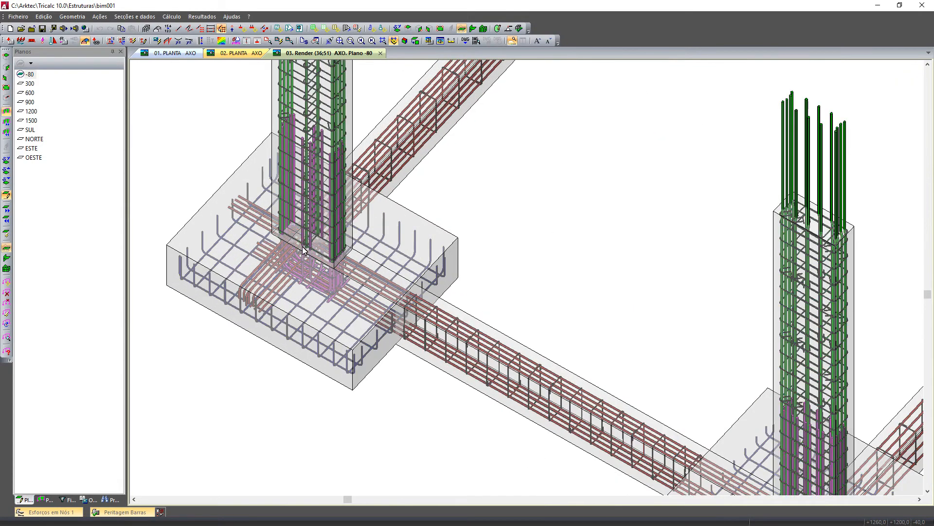
{"action": "scroll", "coordinate": [302, 247], "scroll_direction": "up", "scroll_amount": 1}
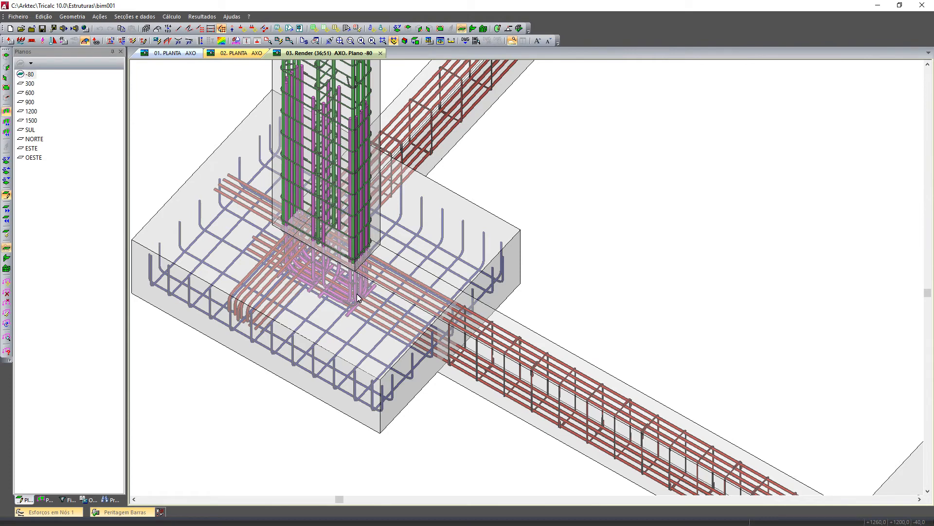
{"action": "scroll", "coordinate": [356, 286], "scroll_direction": "down", "scroll_amount": 1}
{"action": "scroll", "coordinate": [356, 286], "scroll_direction": "down", "scroll_amount": 1}
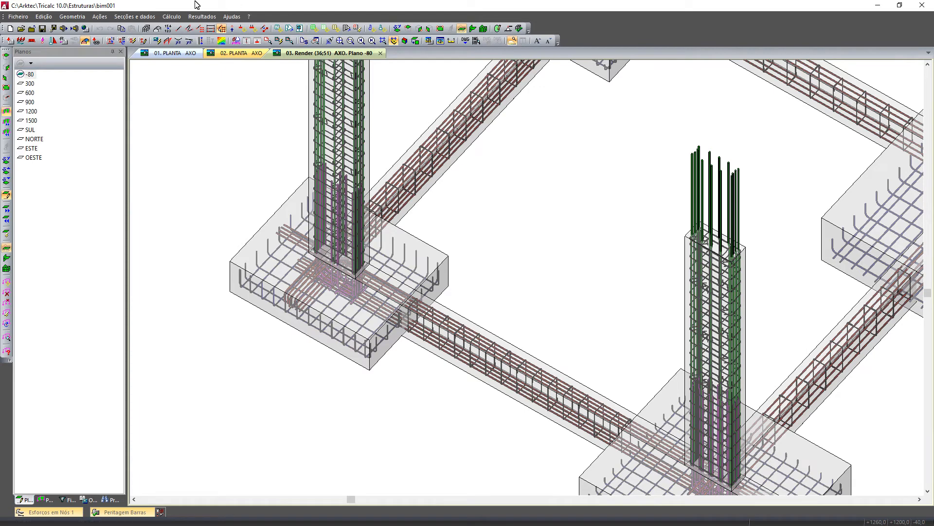
Display the 2D drawing of plan 1200.
{"action": "left_click", "coordinate": [202, 16]}
{"action": "mouse_move", "coordinate": [241, 109]}
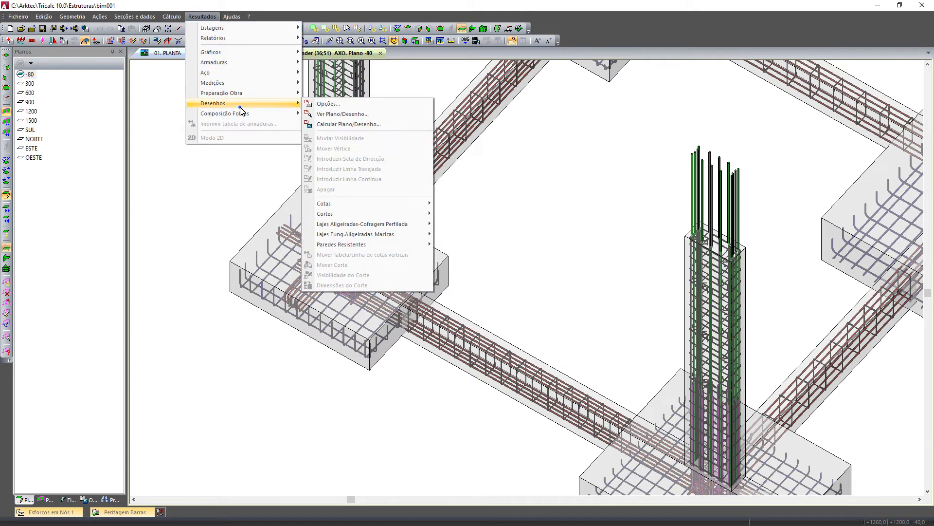
{"action": "left_click", "coordinate": [369, 114]}
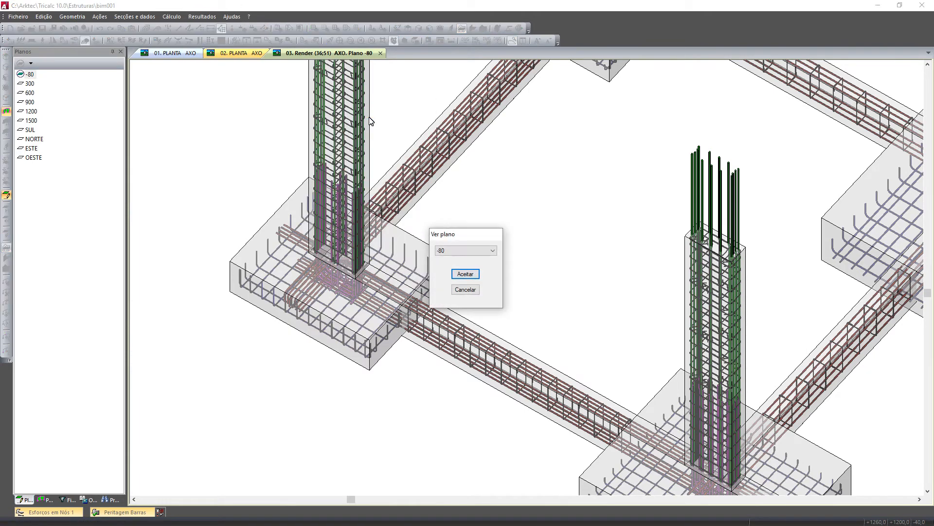
{"action": "left_click", "coordinate": [459, 250]}
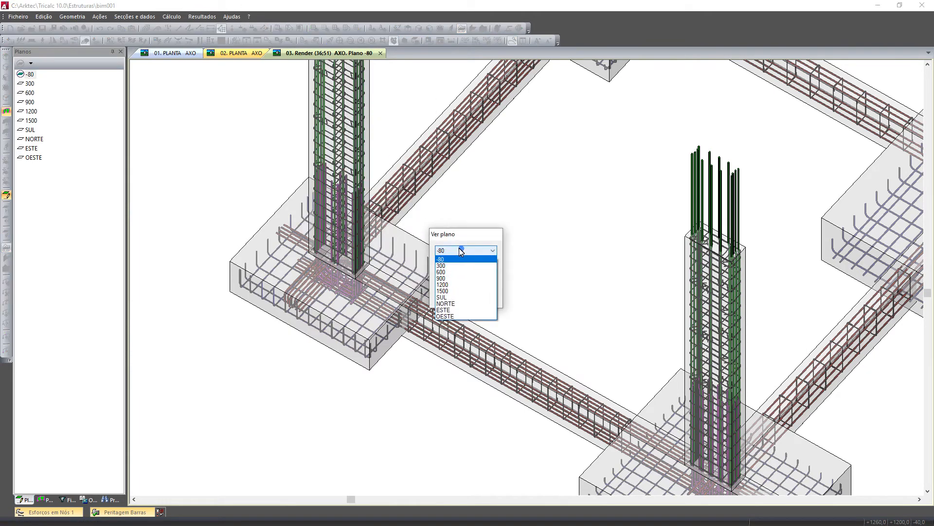
{"action": "left_click", "coordinate": [456, 287]}
{"action": "left_click", "coordinate": [460, 273]}
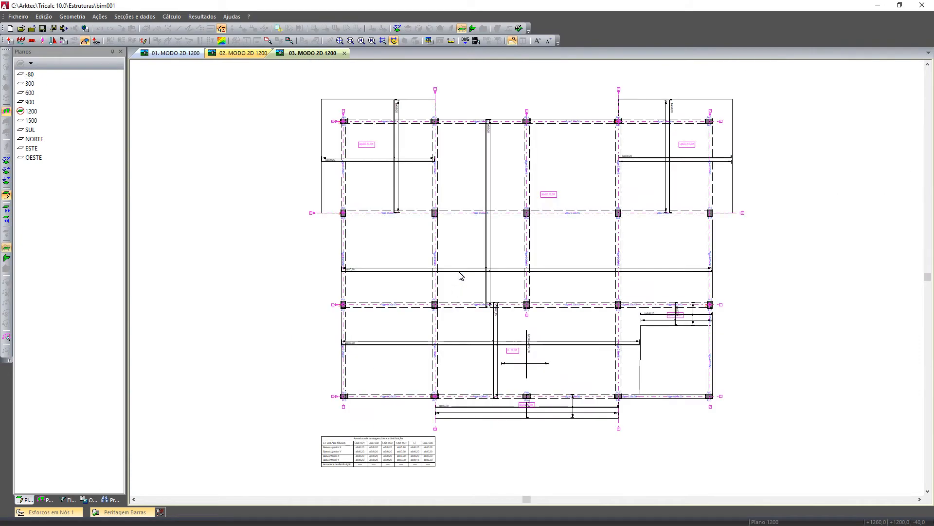
Examine the slab reinforcement drawn on plan 1200 and the Armadura de montagem, base e distribuição table below it.
{"action": "scroll", "coordinate": [517, 358], "scroll_direction": "up", "scroll_amount": 5}
{"action": "middle_click_drag", "start_coordinate": [688, 267], "coordinate": [527, 315]}
{"action": "middle_click_drag", "start_coordinate": [543, 274], "coordinate": [686, 489]}
{"action": "scroll", "coordinate": [641, 422], "scroll_direction": "down", "scroll_amount": 1}
{"action": "scroll", "coordinate": [641, 422], "scroll_direction": "down", "scroll_amount": 1}
{"action": "middle_click_drag", "start_coordinate": [634, 400], "coordinate": [649, 174]}
{"action": "middle_click_drag", "start_coordinate": [483, 388], "coordinate": [520, 272]}
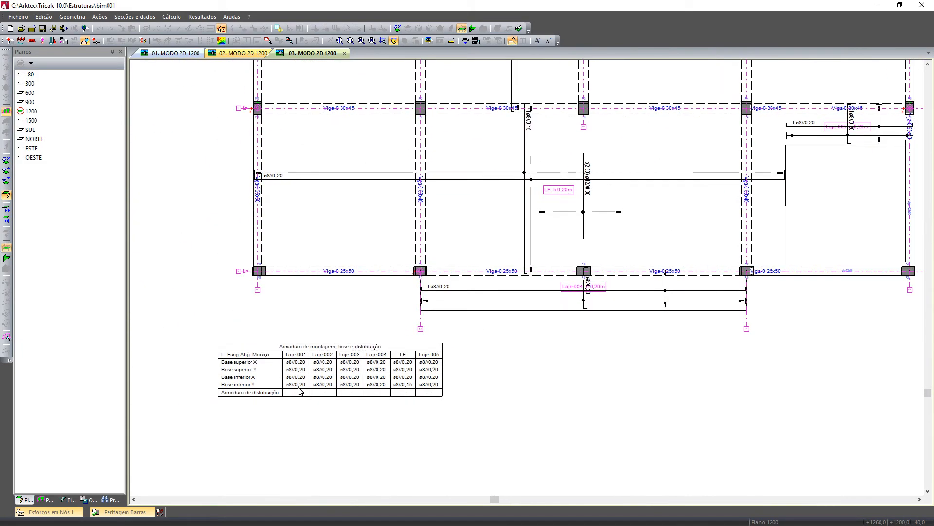
{"action": "scroll", "coordinate": [298, 388], "scroll_direction": "up", "scroll_amount": 2}
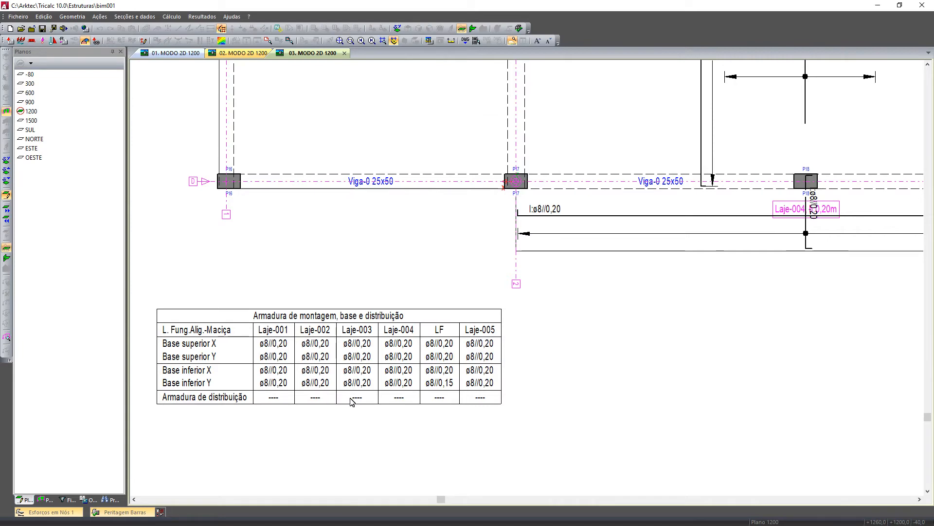
{"action": "scroll", "coordinate": [409, 372], "scroll_direction": "down", "scroll_amount": 3}
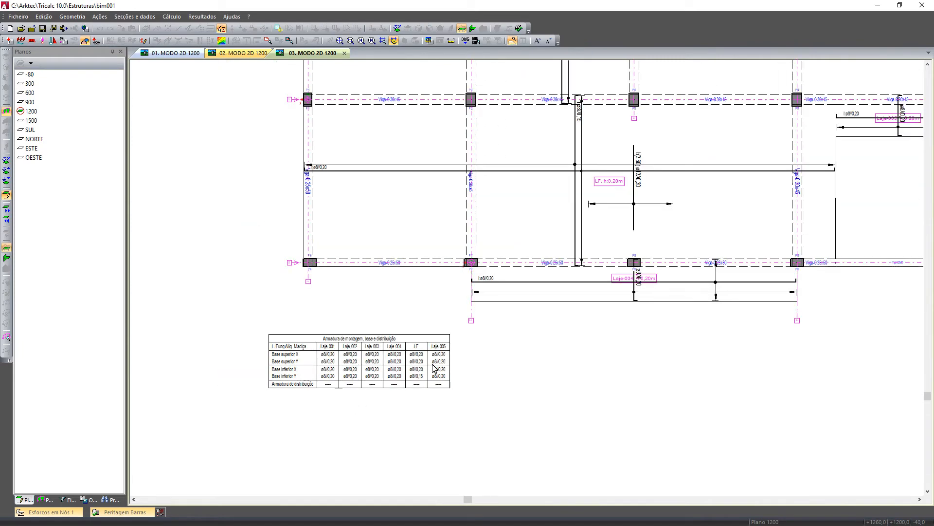
{"action": "scroll", "coordinate": [519, 373], "scroll_direction": "up", "scroll_amount": 3}
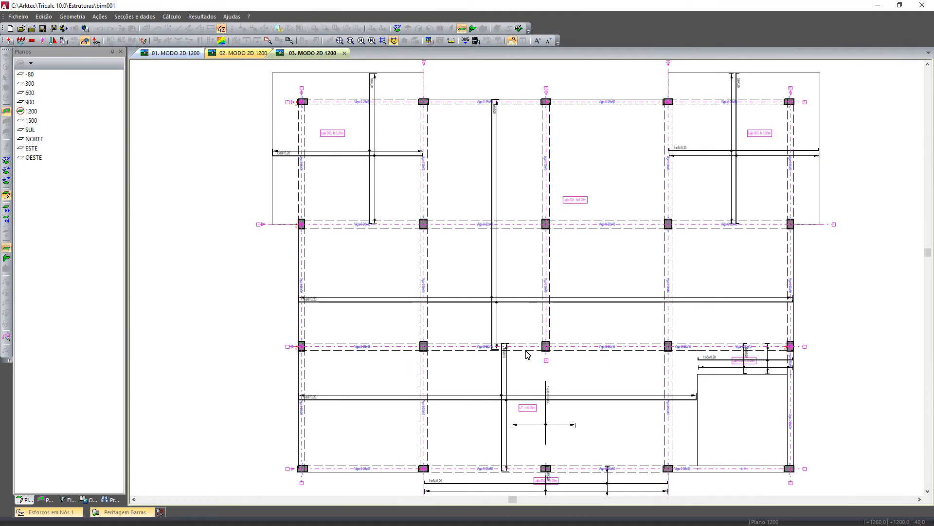
{"action": "scroll", "coordinate": [528, 354], "scroll_direction": "down", "scroll_amount": 1}
{"action": "middle_click_drag", "start_coordinate": [528, 353], "coordinate": [511, 326]}
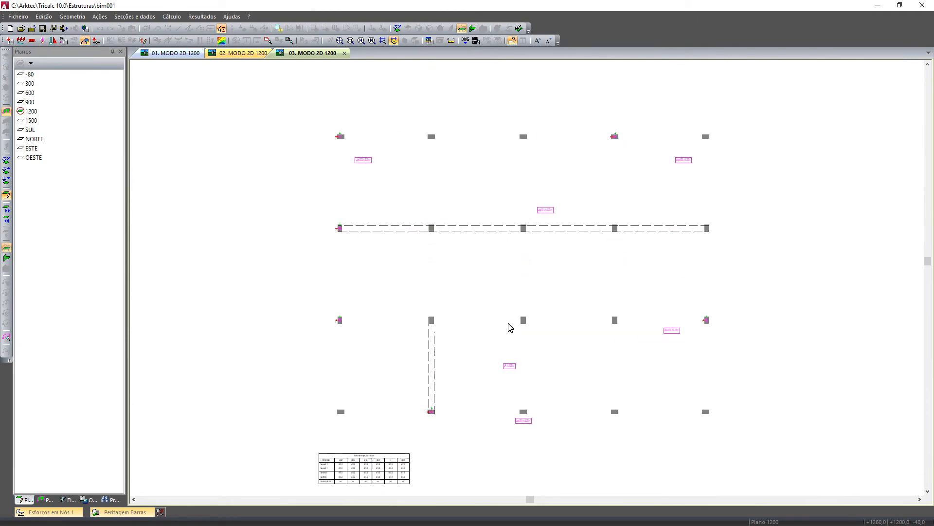
Define transverse section A–B along the second beam row from the bottom of plan 1200 and place it above the floor plan.
{"action": "right_click", "coordinate": [461, 346]}
{"action": "mouse_move", "coordinate": [513, 221]}
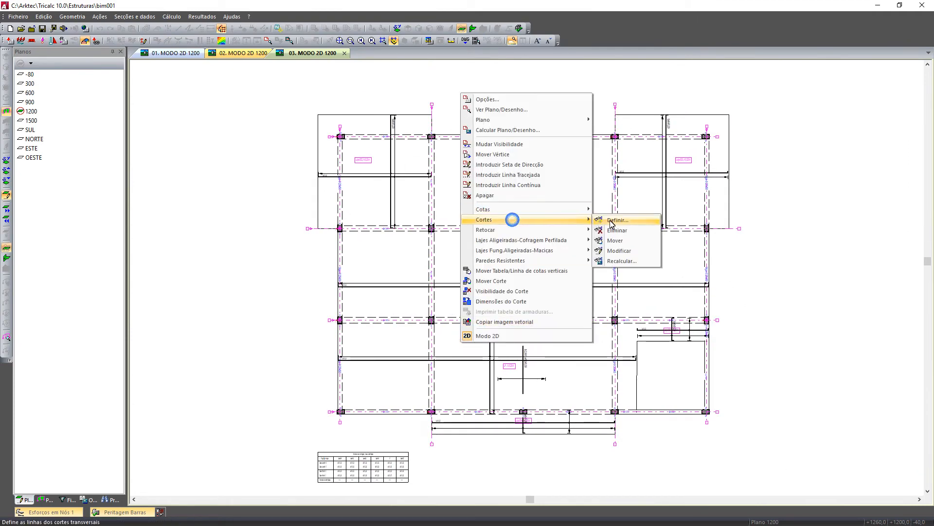
{"action": "left_click", "coordinate": [611, 221]}
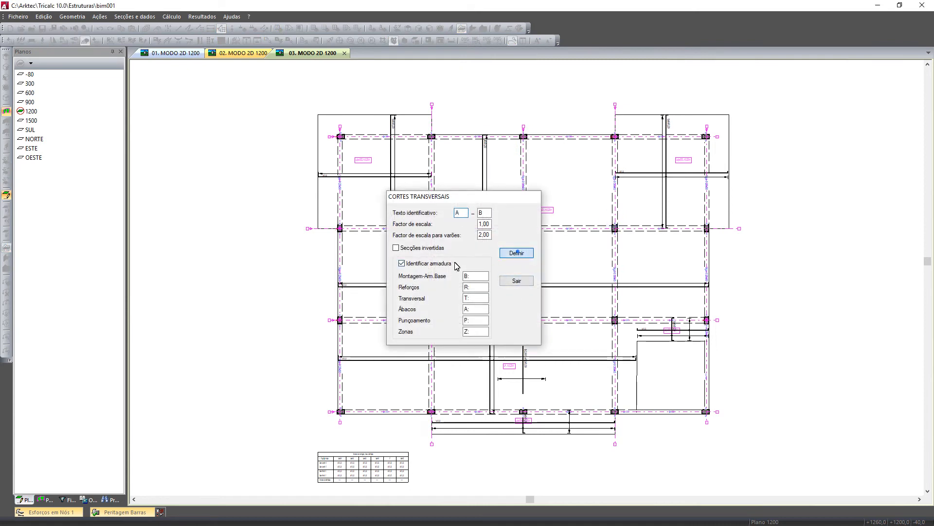
{"action": "left_click", "coordinate": [517, 252]}
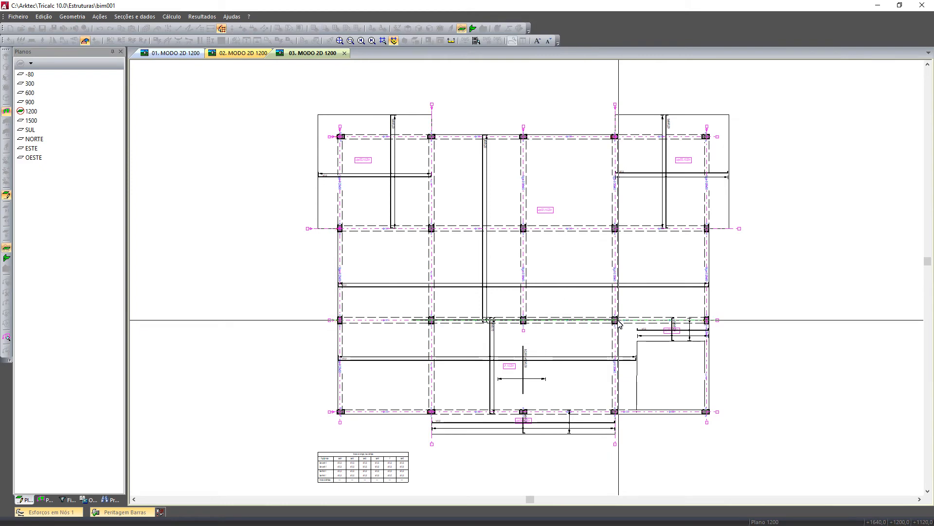
{"action": "left_click", "coordinate": [531, 76]}
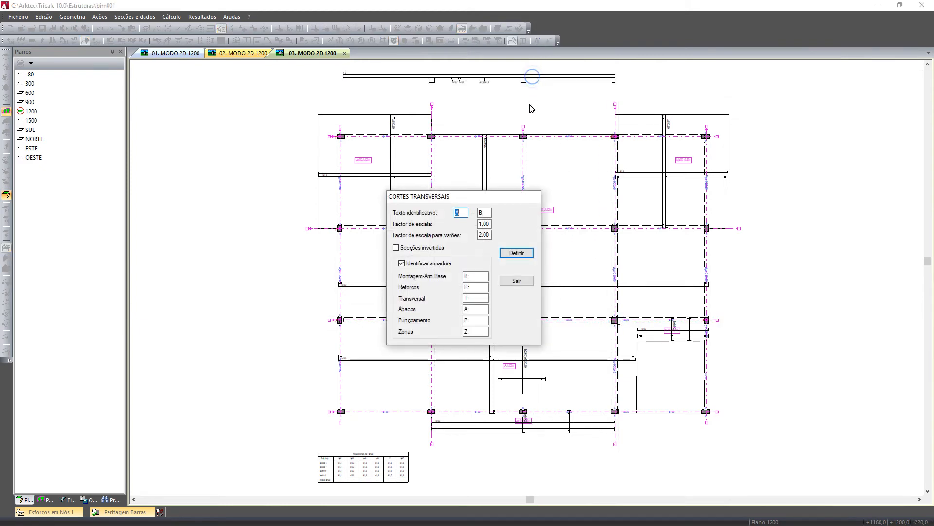
{"action": "left_click", "coordinate": [516, 281]}
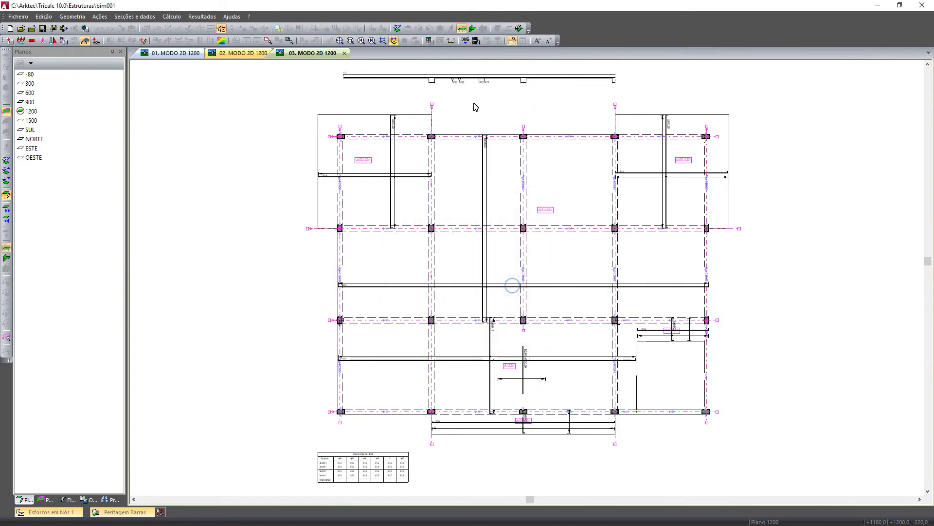
Set the slab drawing options to show only the upper (Superior) reinforcement in the plan and section.
{"action": "scroll", "coordinate": [515, 194], "scroll_direction": "up", "scroll_amount": 5}
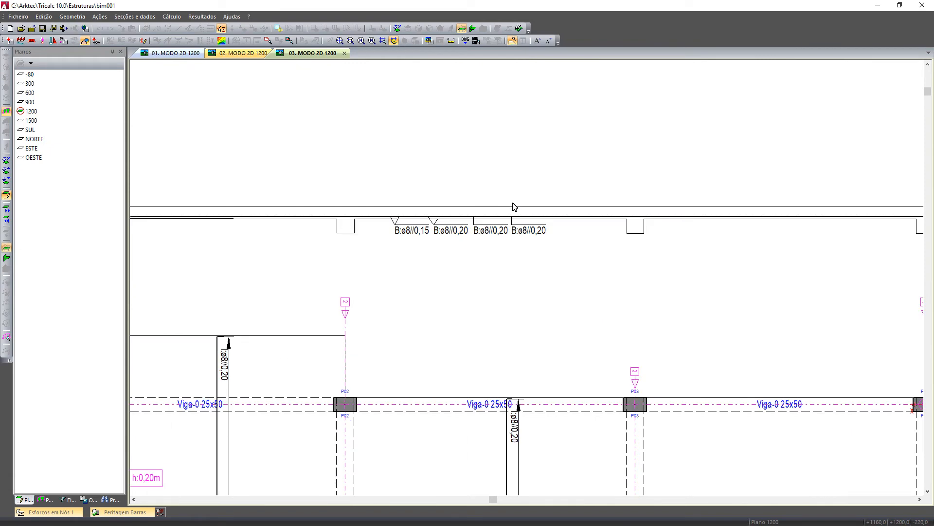
{"action": "key", "text": "F3"}
{"action": "left_click", "coordinate": [376, 204]}
{"action": "left_click", "coordinate": [372, 214]}
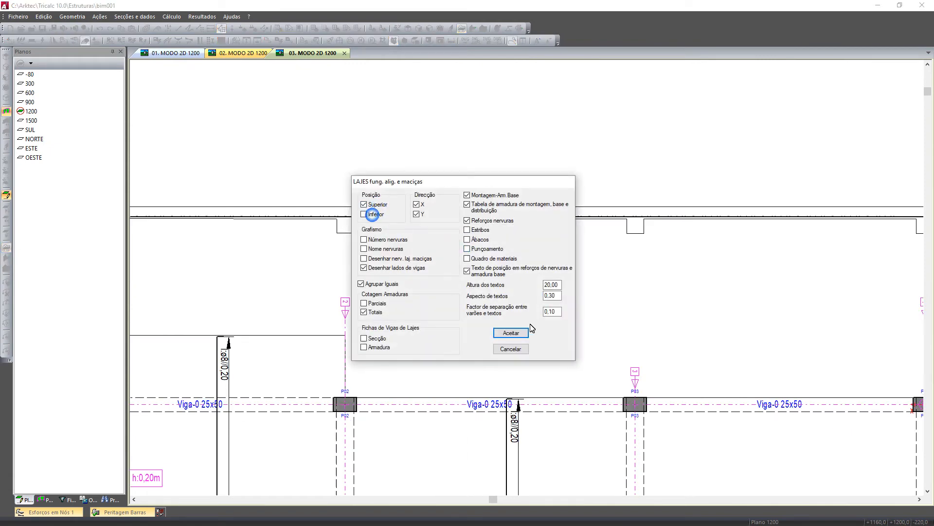
{"action": "left_click", "coordinate": [521, 333]}
Set the slab drawing options to show the lower (Inferior) reinforcement on plan 1200.
{"action": "key", "text": "F3"}
{"action": "left_click", "coordinate": [365, 215]}
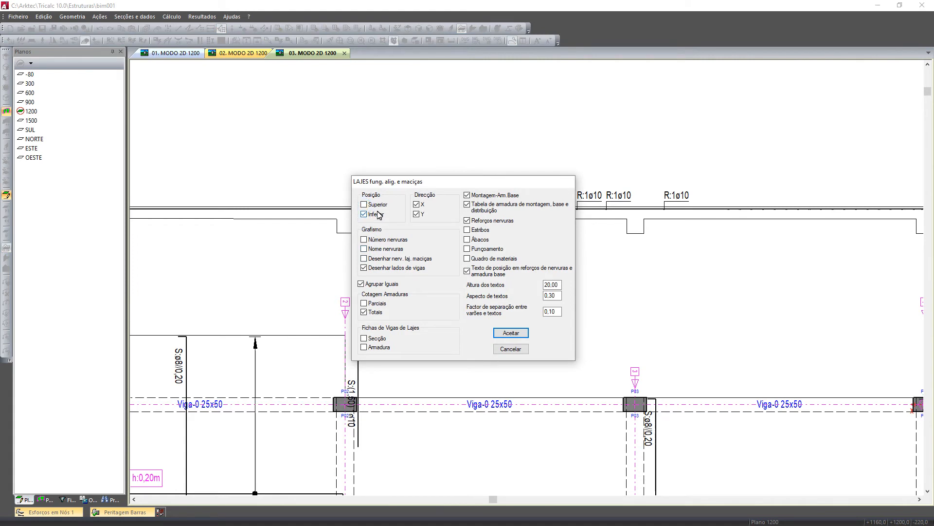
{"action": "left_click", "coordinate": [375, 205]}
{"action": "left_click", "coordinate": [373, 213]}
{"action": "left_click", "coordinate": [374, 204]}
{"action": "left_click", "coordinate": [364, 214]}
{"action": "left_click", "coordinate": [511, 333]}
Overlay the associated architectural DWG drawing on the plan 1200 reinforcement drawing.
{"action": "scroll", "coordinate": [498, 315], "scroll_direction": "down", "scroll_amount": 5}
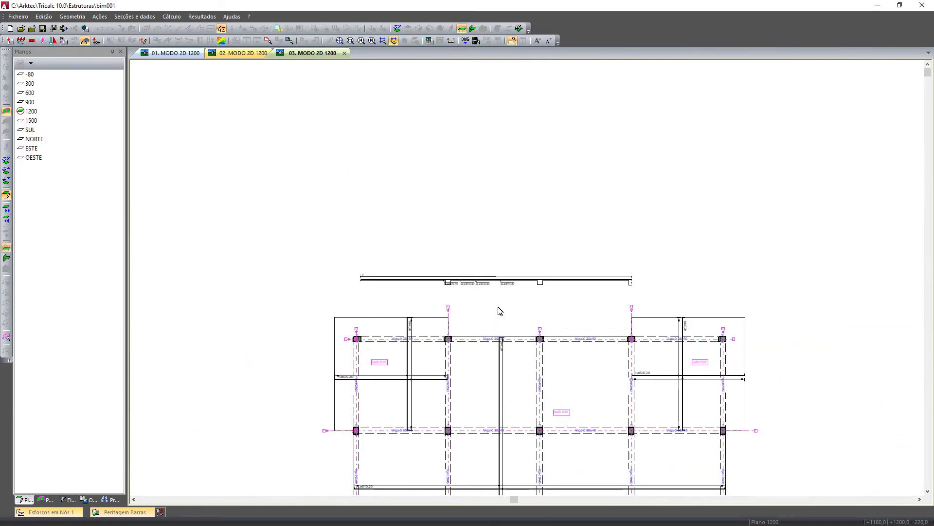
{"action": "left_click", "coordinate": [476, 40]}
{"action": "left_click", "coordinate": [477, 40]}
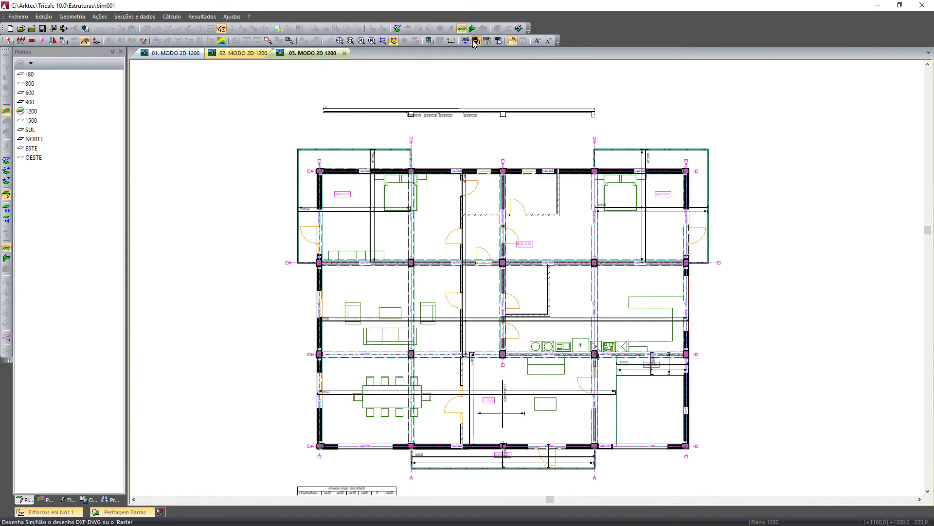
Review which DWG files are associated with the floor and elevation planes, leaving the assignments as they are.
{"action": "left_click", "coordinate": [466, 42]}
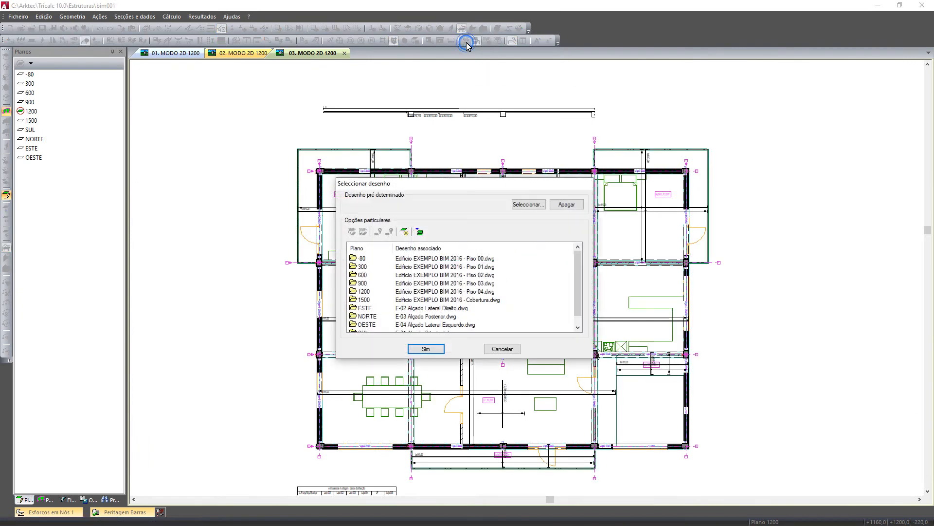
{"action": "left_click", "coordinate": [362, 275]}
{"action": "left_click", "coordinate": [365, 292]}
{"action": "left_click", "coordinate": [369, 325]}
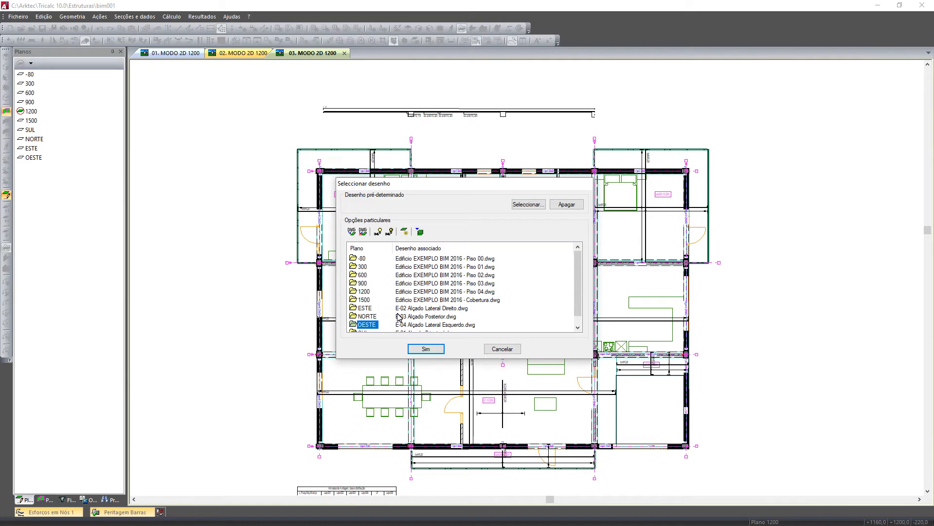
{"action": "left_click", "coordinate": [499, 350]}
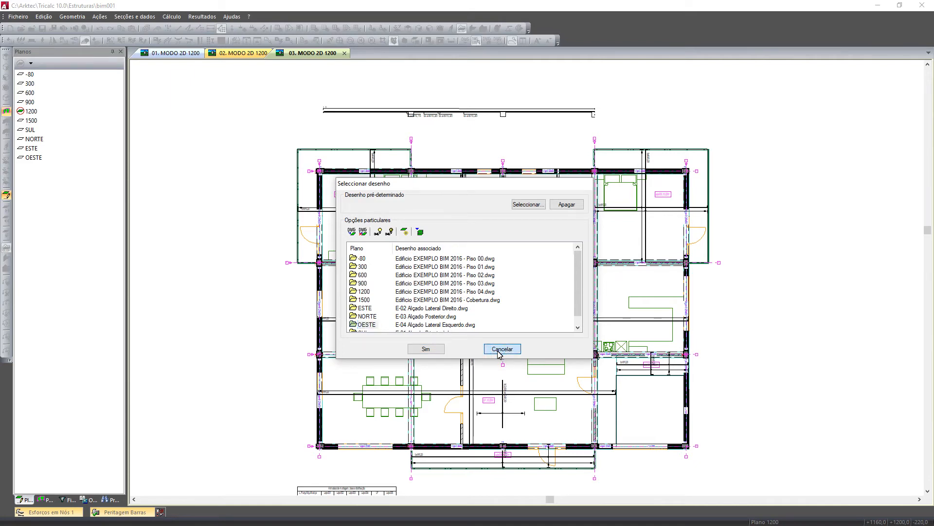
Display the 2D drawing of elevation plane SUL, followed by that of plane NORTE.
{"action": "double_click", "coordinate": [30, 129]}
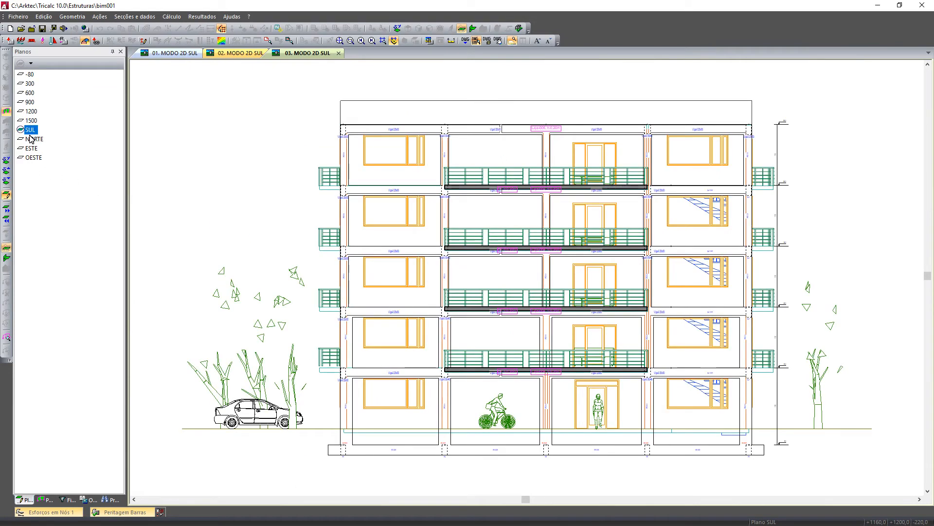
{"action": "scroll", "coordinate": [411, 214], "scroll_direction": "up", "scroll_amount": 3}
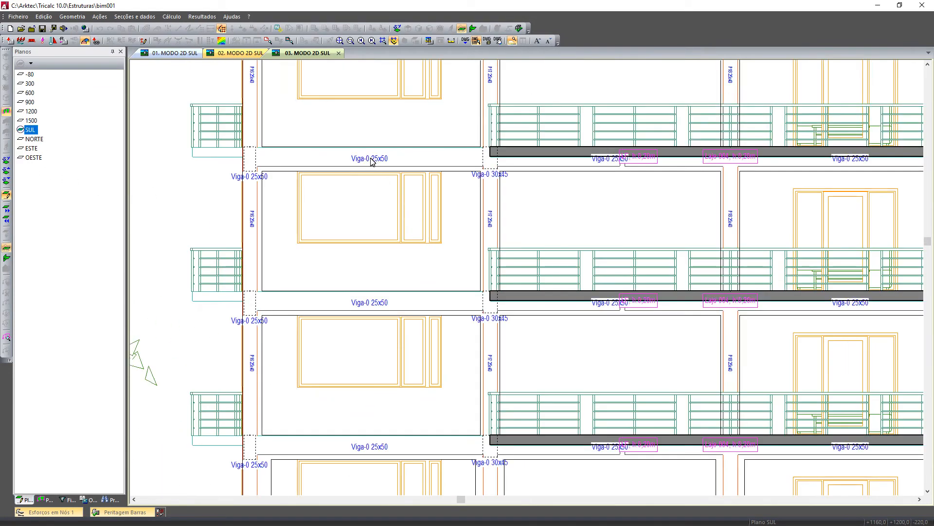
{"action": "double_click", "coordinate": [33, 140]}
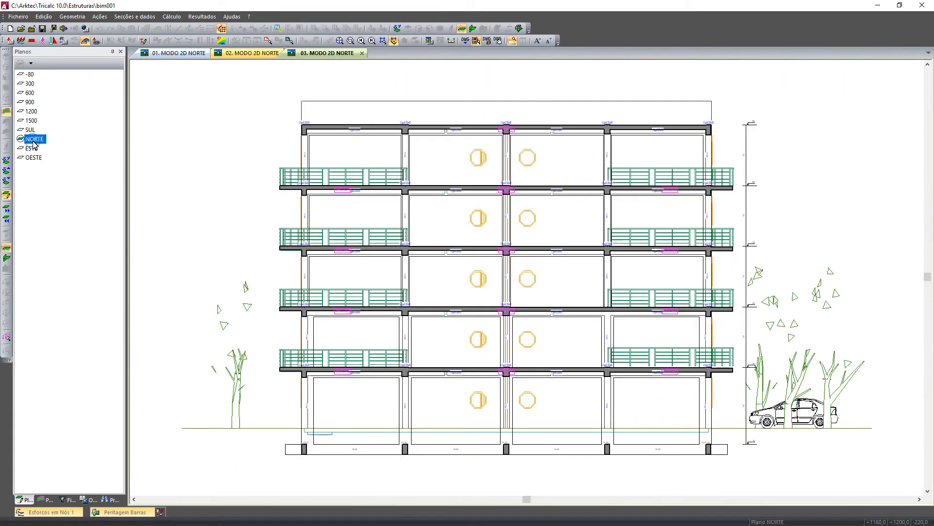
Examine the NORTE elevation's slabs, beams, columns and level marks against the overlaid architectural drawing.
{"action": "scroll", "coordinate": [309, 249], "scroll_direction": "up", "scroll_amount": 4}
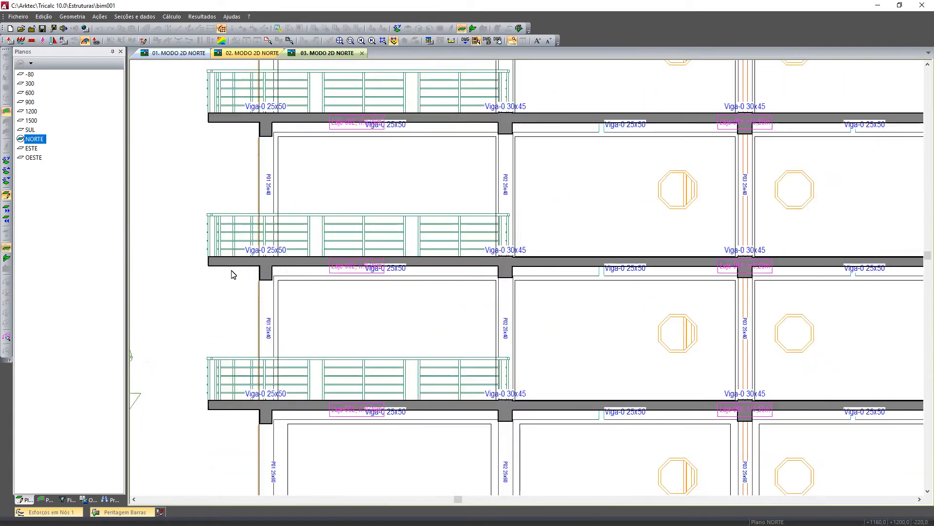
{"action": "scroll", "coordinate": [761, 258], "scroll_direction": "down", "scroll_amount": 3}
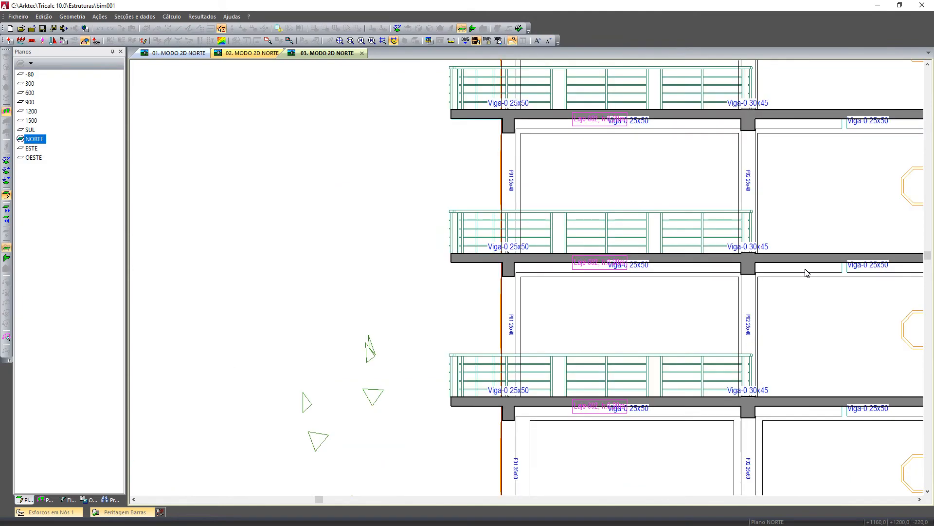
{"action": "scroll", "coordinate": [507, 265], "scroll_direction": "down", "scroll_amount": 2}
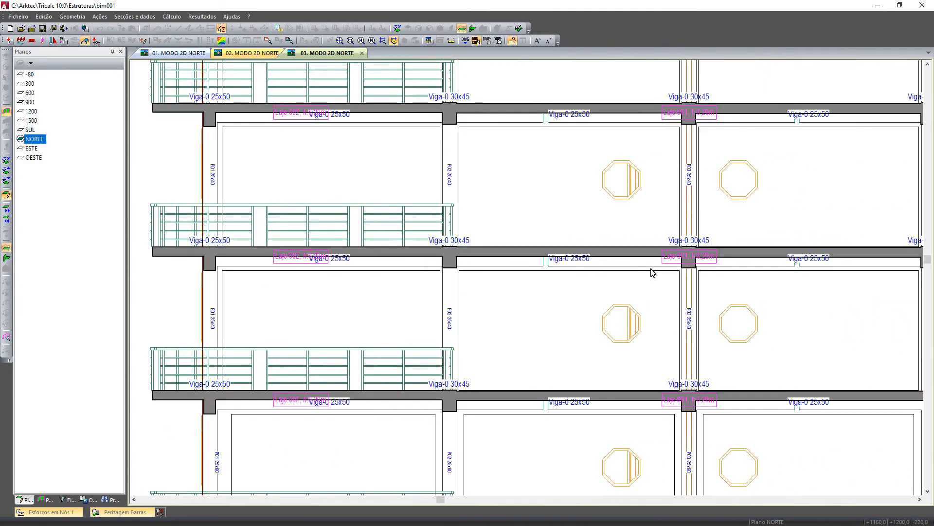
{"action": "scroll", "coordinate": [653, 272], "scroll_direction": "up", "scroll_amount": 1}
{"action": "middle_click_drag", "start_coordinate": [651, 269], "coordinate": [473, 324]}
{"action": "scroll", "coordinate": [654, 316], "scroll_direction": "down", "scroll_amount": 1}
{"action": "middle_click_drag", "start_coordinate": [653, 316], "coordinate": [393, 290]}
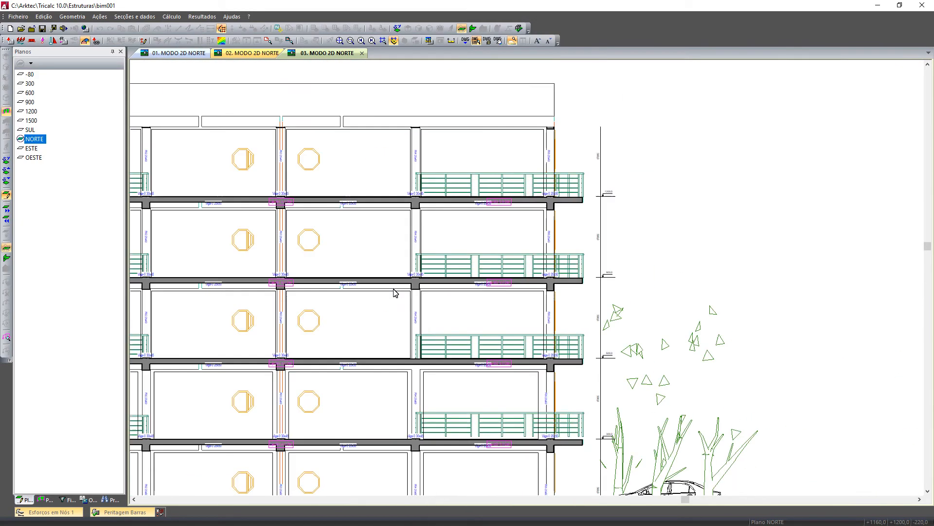
{"action": "scroll", "coordinate": [511, 300], "scroll_direction": "down", "scroll_amount": 1}
{"action": "scroll", "coordinate": [591, 267], "scroll_direction": "up", "scroll_amount": 5}
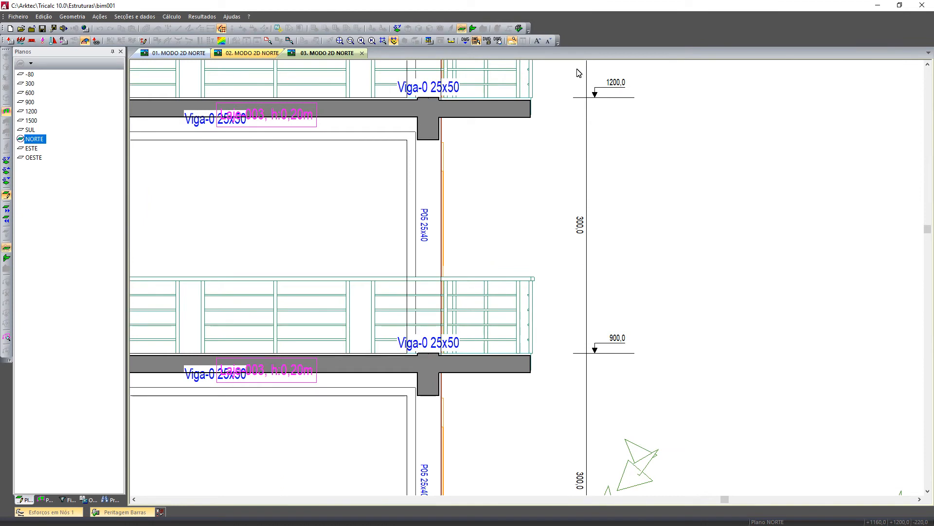
Hide the architectural DWG overlay so the NORTE elevation shows only the structure.
{"action": "left_click", "coordinate": [476, 40]}
{"action": "scroll", "coordinate": [516, 288], "scroll_direction": "down", "scroll_amount": 3}
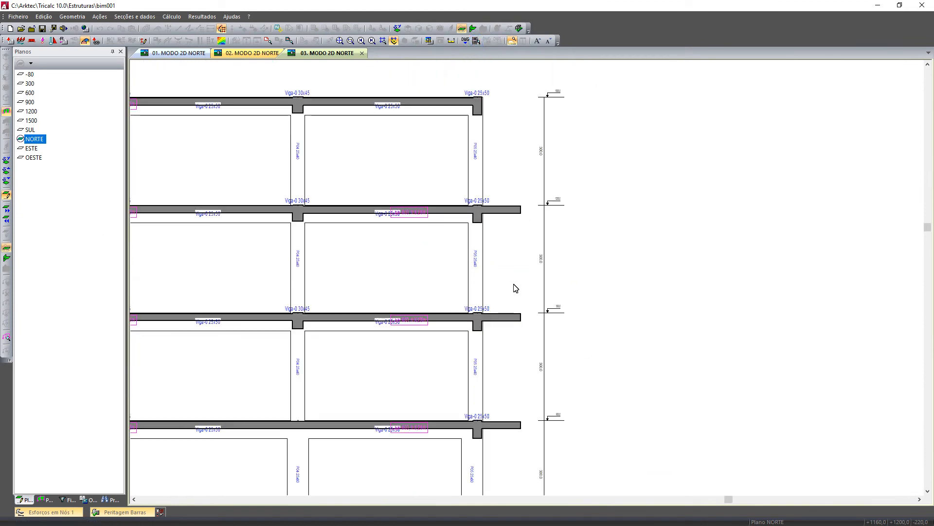
{"action": "scroll", "coordinate": [462, 313], "scroll_direction": "down", "scroll_amount": 1}
{"action": "middle_click_drag", "start_coordinate": [463, 313], "coordinate": [765, 224]}
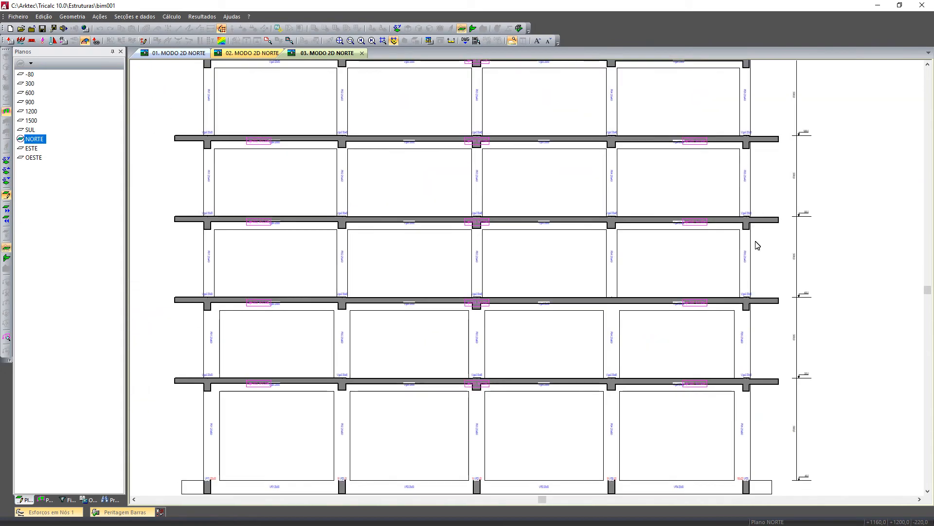
{"action": "scroll", "coordinate": [731, 285], "scroll_direction": "down", "scroll_amount": 1}
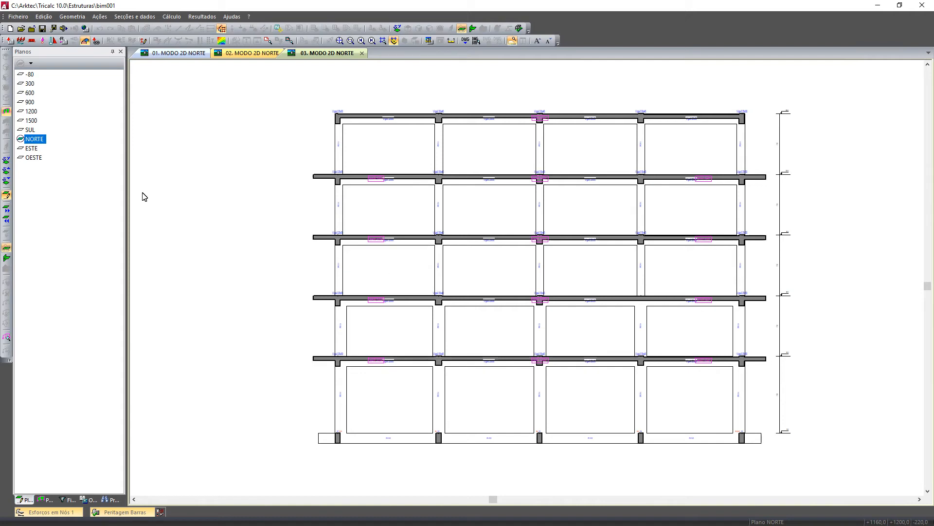
Exit the 2D mode of plane NORTE and inspect the rendered reinforcement at the beam-column joints where the column section changes.
{"action": "right_click", "coordinate": [209, 139]}
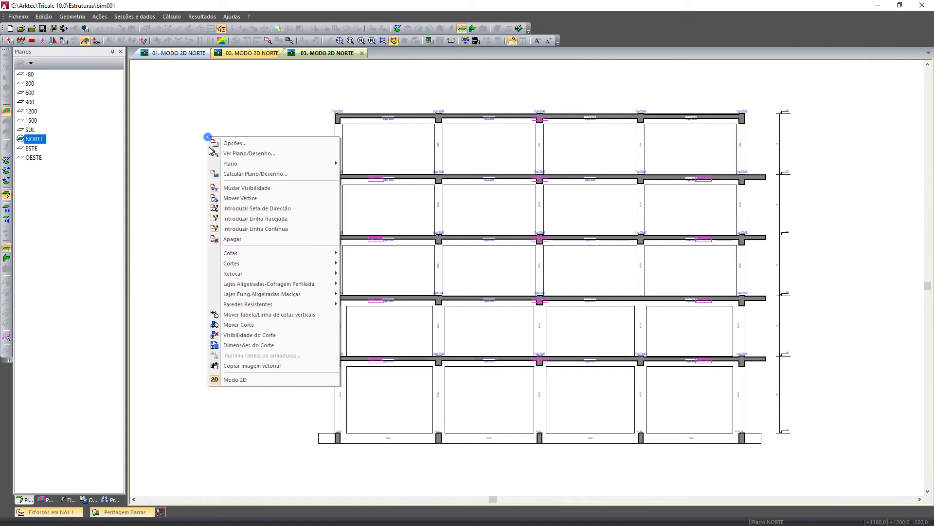
{"action": "left_click", "coordinate": [261, 380]}
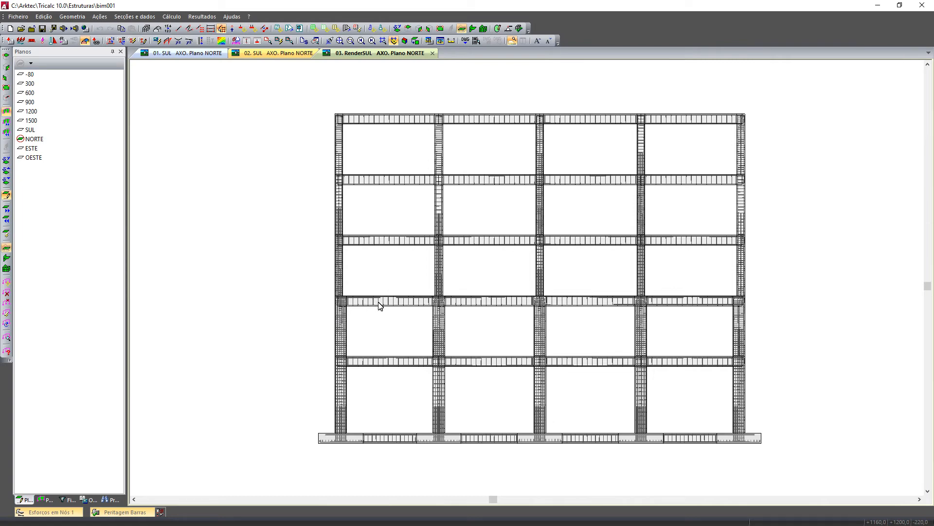
{"action": "scroll", "coordinate": [380, 305], "scroll_direction": "up", "scroll_amount": 1}
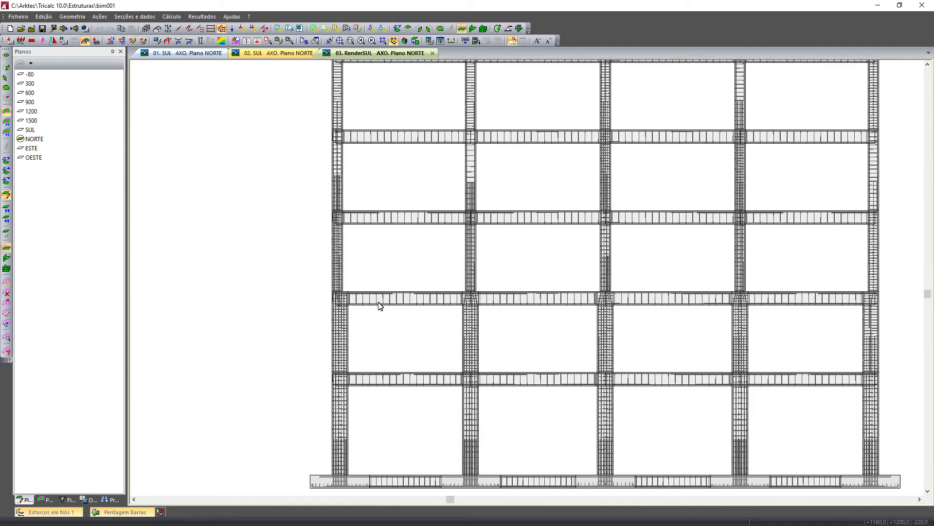
{"action": "scroll", "coordinate": [380, 305], "scroll_direction": "up", "scroll_amount": 1}
{"action": "scroll", "coordinate": [387, 307], "scroll_direction": "up", "scroll_amount": 1}
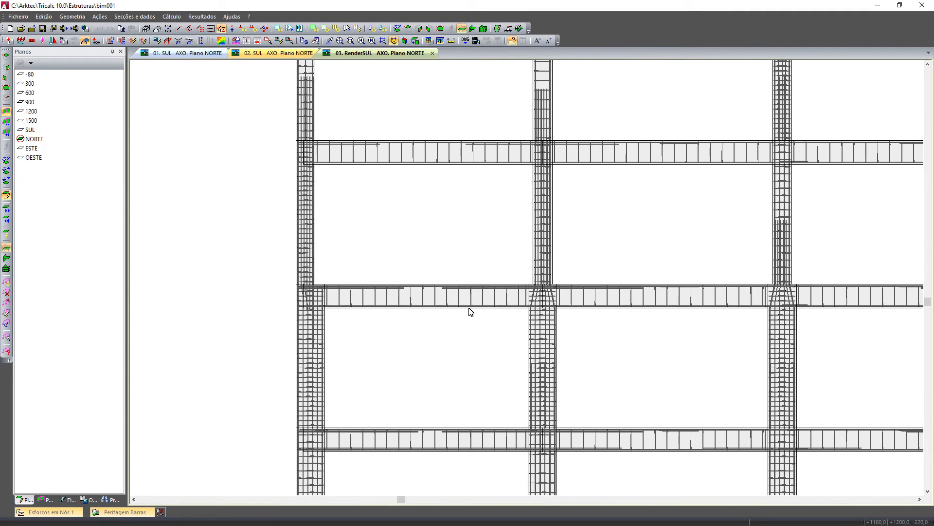
{"action": "scroll", "coordinate": [553, 316], "scroll_direction": "up", "scroll_amount": 1}
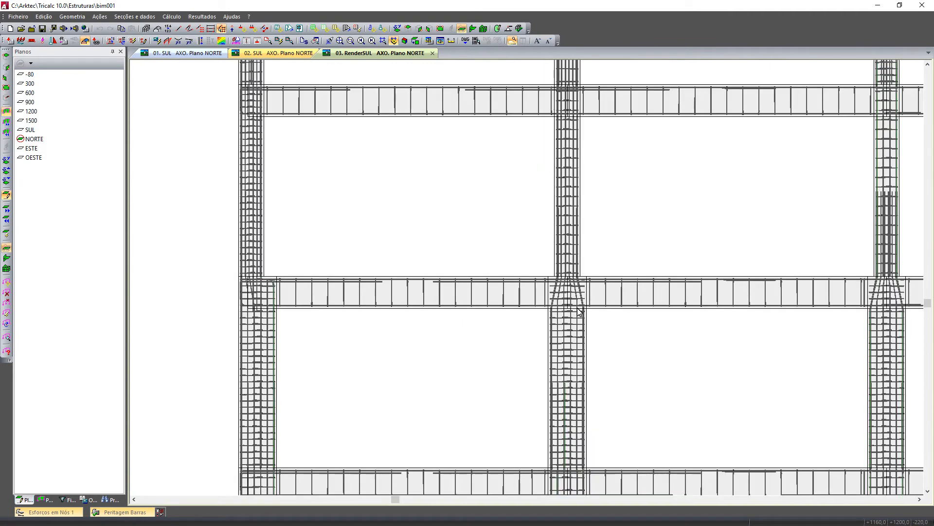
{"action": "scroll", "coordinate": [580, 311], "scroll_direction": "up", "scroll_amount": 1}
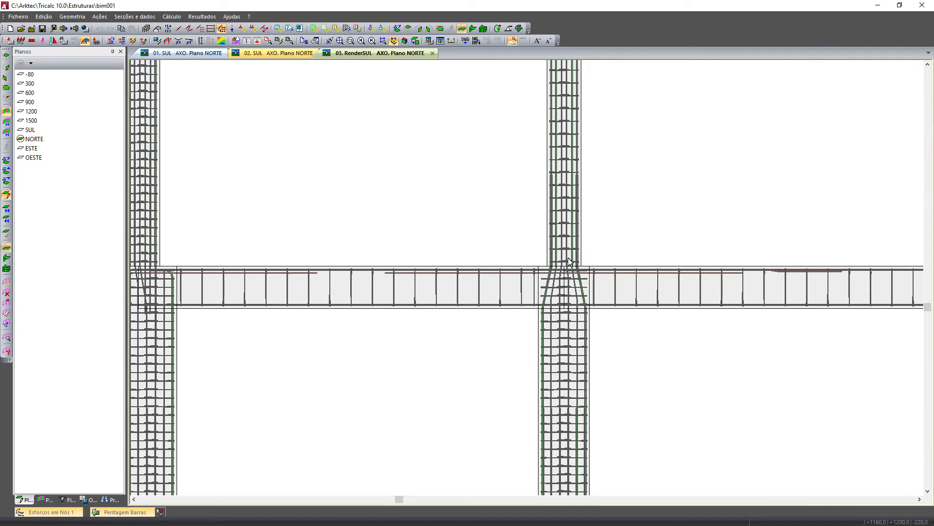
Examine the rendered reinforcement of the NORTE frame in perspective, from the beam-column joints out to the complete frame with footings.
{"action": "middle_click_drag", "start_coordinate": [333, 313], "coordinate": [333, 313], "text": "shift"}
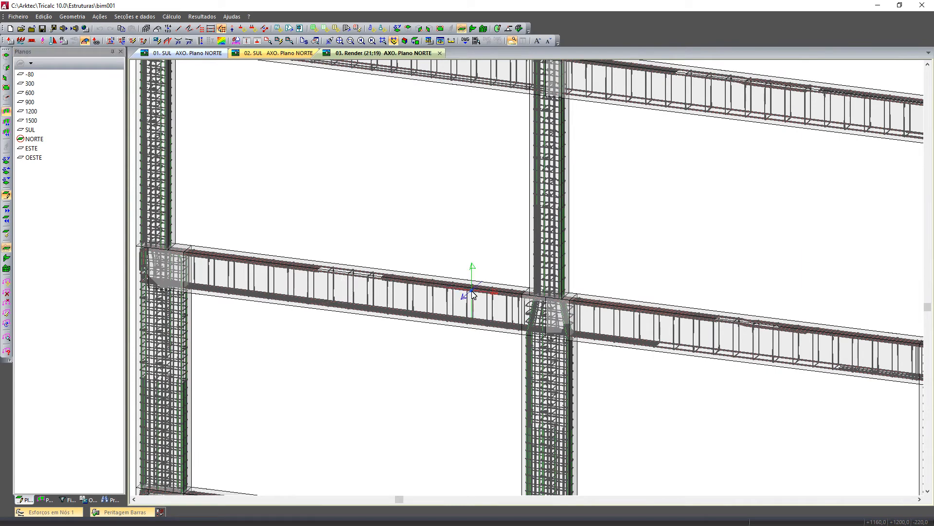
{"action": "middle_click_drag", "start_coordinate": [468, 299], "coordinate": [468, 299], "text": "shift"}
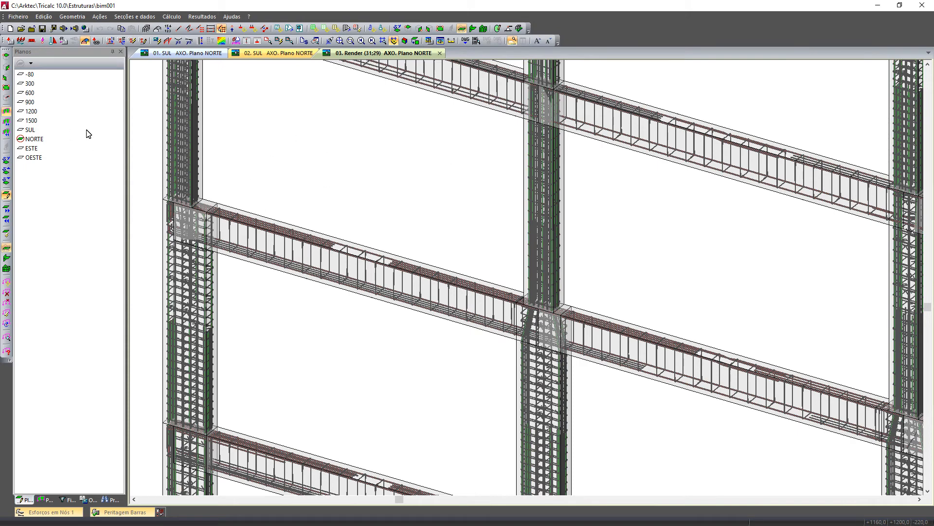
{"action": "right_click", "coordinate": [305, 152]}
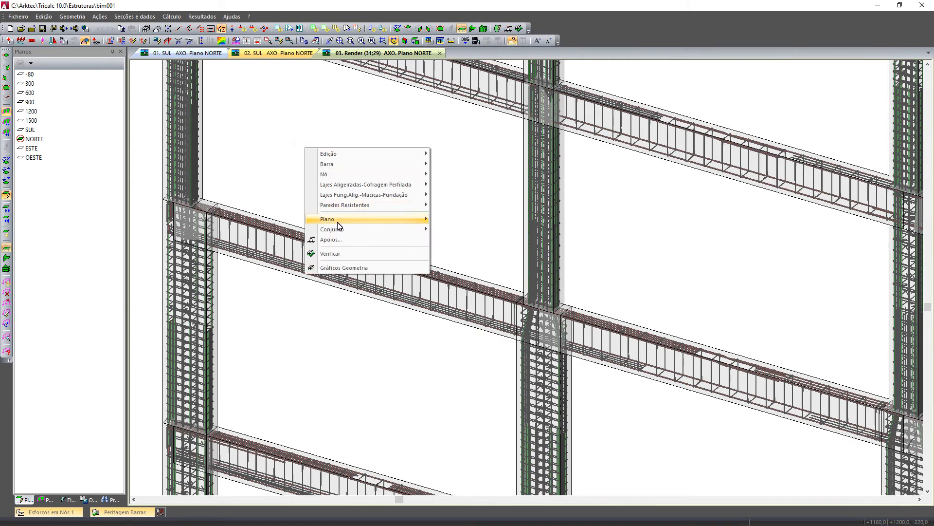
{"action": "left_click", "coordinate": [70, 499]}
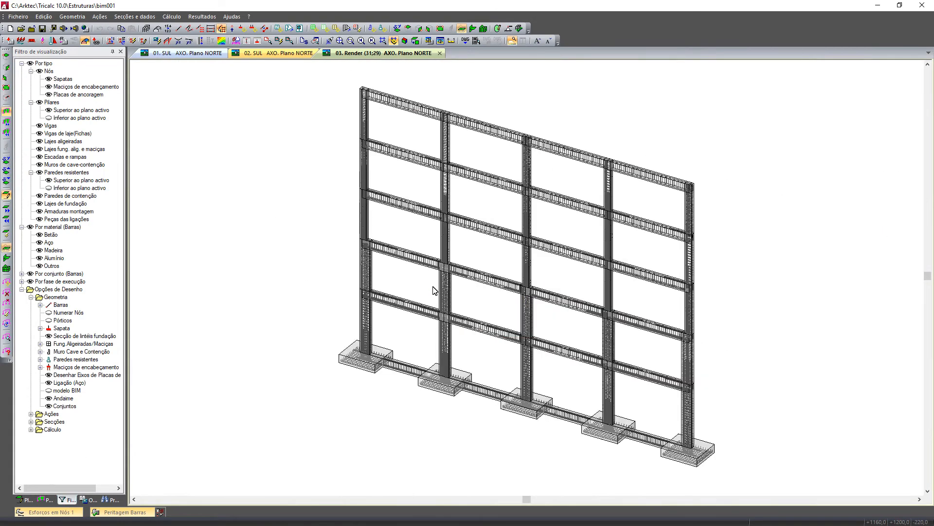
{"action": "left_click", "coordinate": [28, 501]}
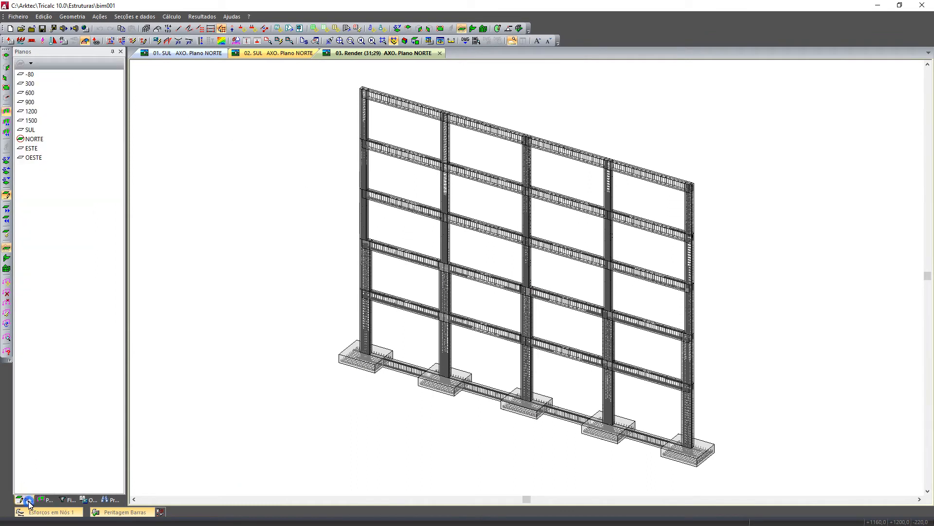
Review the sheet composition's legend and frame configurations, previewing Legend_FRA with its title block.
{"action": "left_click", "coordinate": [194, 16]}
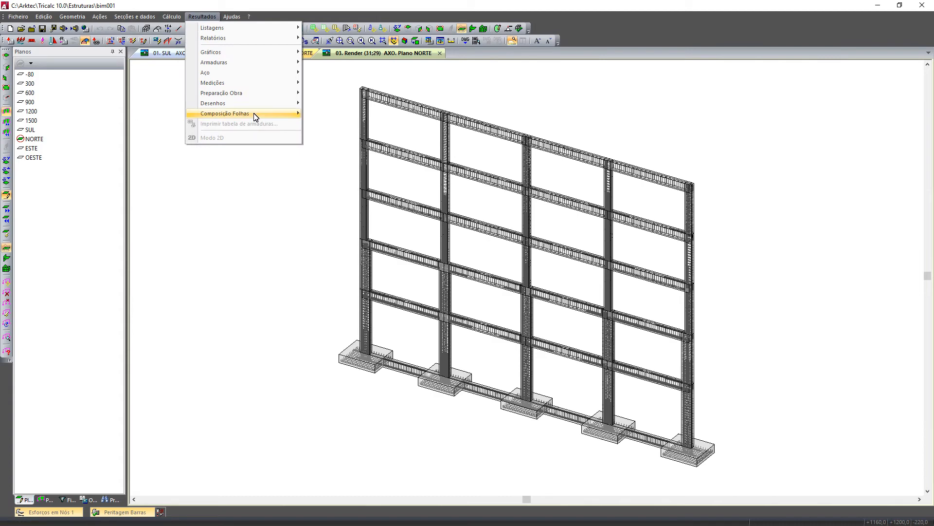
{"action": "mouse_move", "coordinate": [254, 116]}
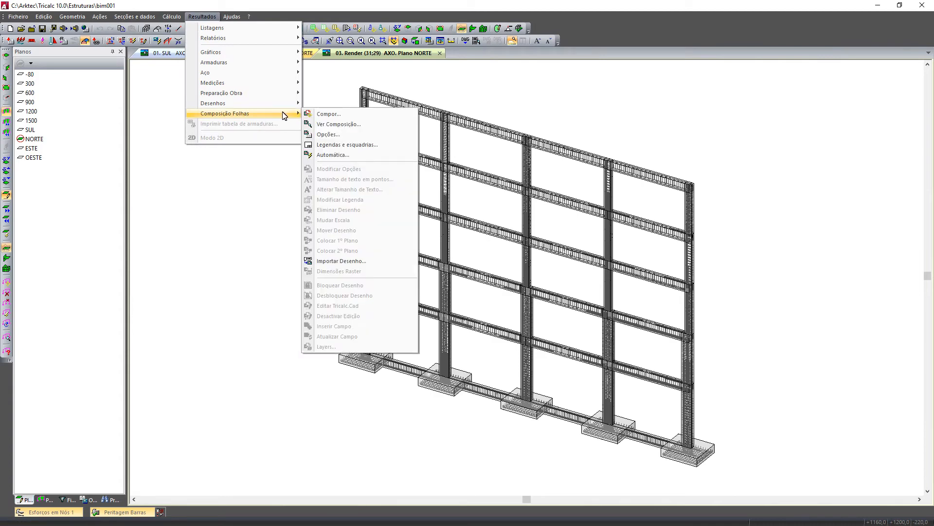
{"action": "left_click", "coordinate": [343, 145]}
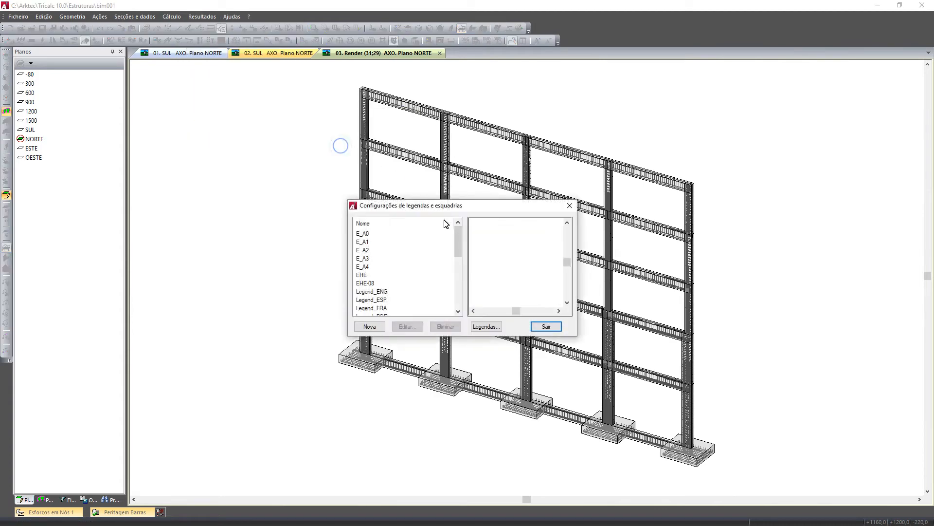
{"action": "left_click", "coordinate": [376, 307]}
{"action": "left_click", "coordinate": [566, 257]}
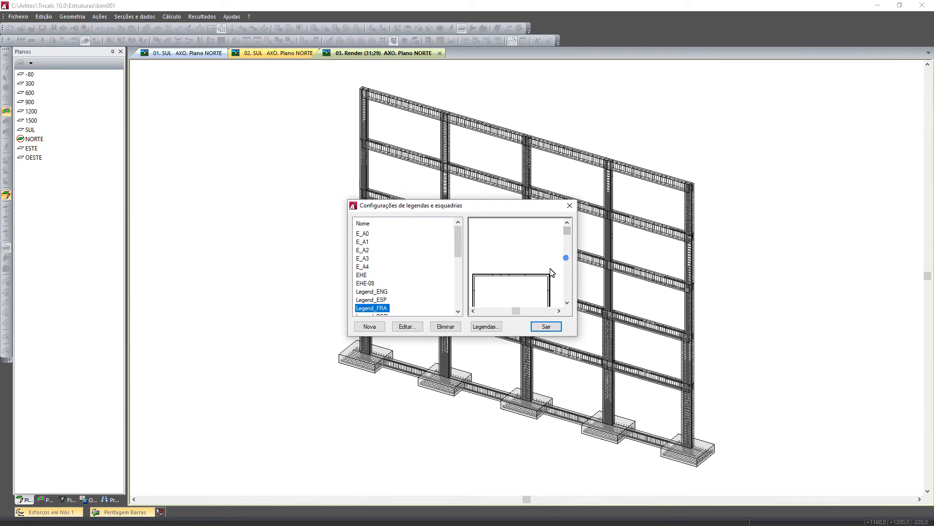
{"action": "left_click", "coordinate": [567, 302]}
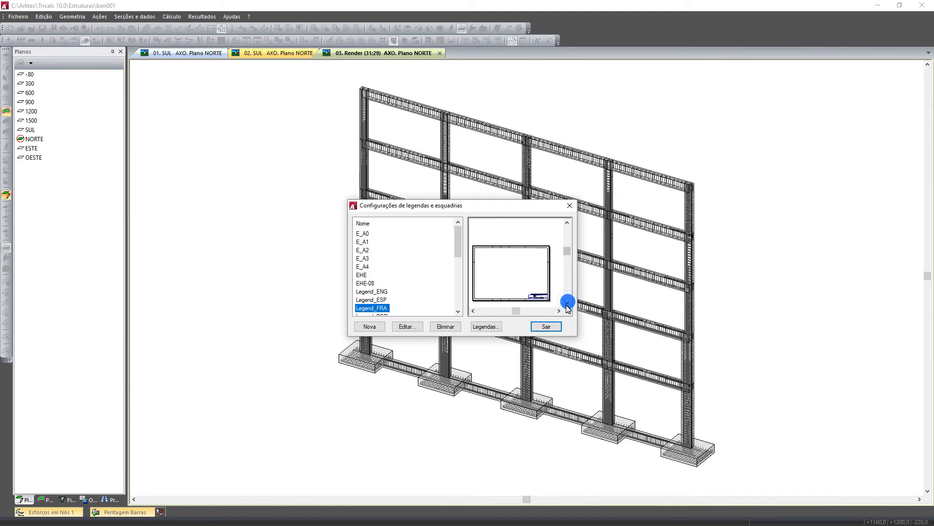
{"action": "left_click", "coordinate": [546, 327]}
Review the output formats in the sheet composition options, including DXF and DWG, and leave without applying changes.
{"action": "left_click", "coordinate": [202, 17]}
{"action": "mouse_move", "coordinate": [253, 115]}
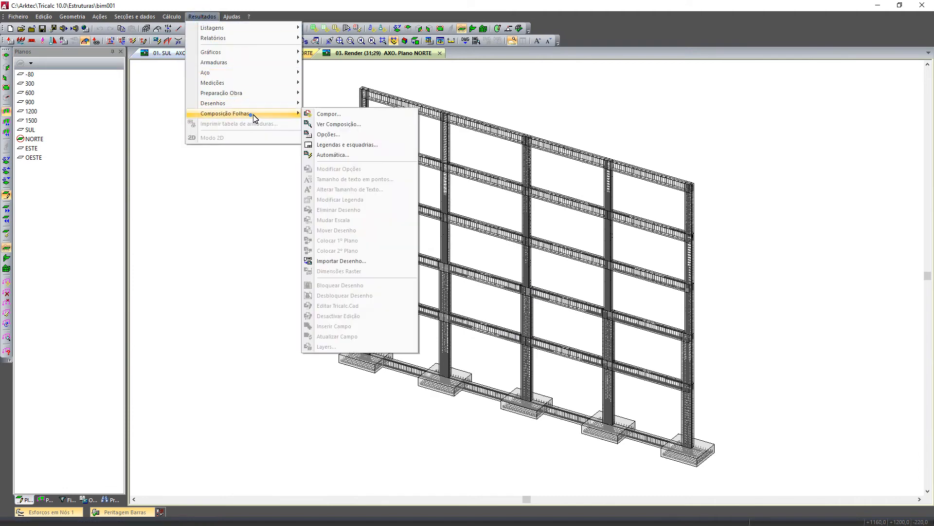
{"action": "left_click", "coordinate": [357, 135]}
{"action": "left_click", "coordinate": [465, 215]}
{"action": "left_click", "coordinate": [467, 234]}
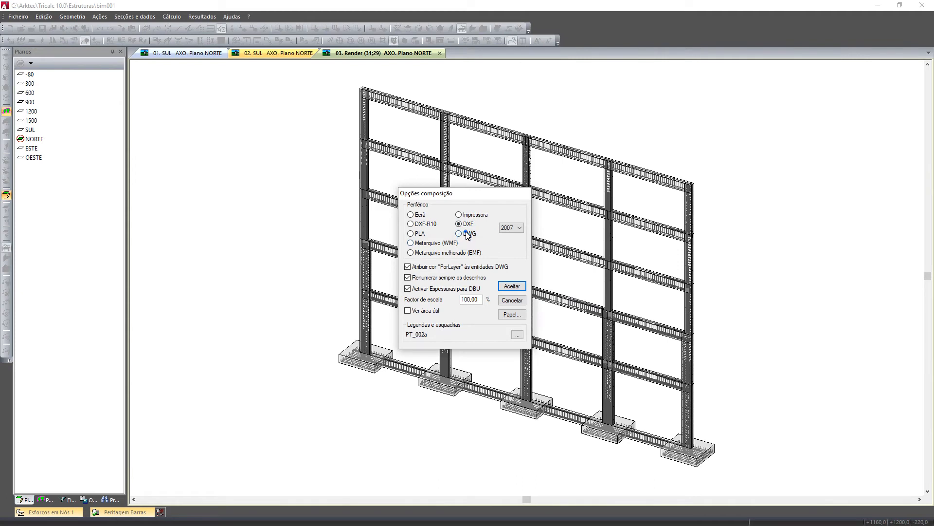
{"action": "left_click", "coordinate": [515, 302]}
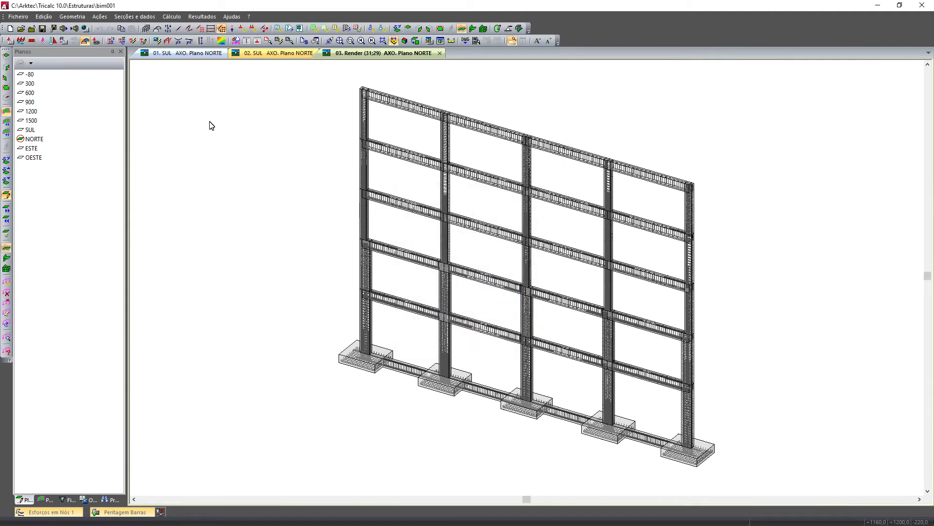
Hide the assembly reinforcement (Armaduras montagem) and display the whole building structure in axonometric view.
{"action": "left_click", "coordinate": [68, 500]}
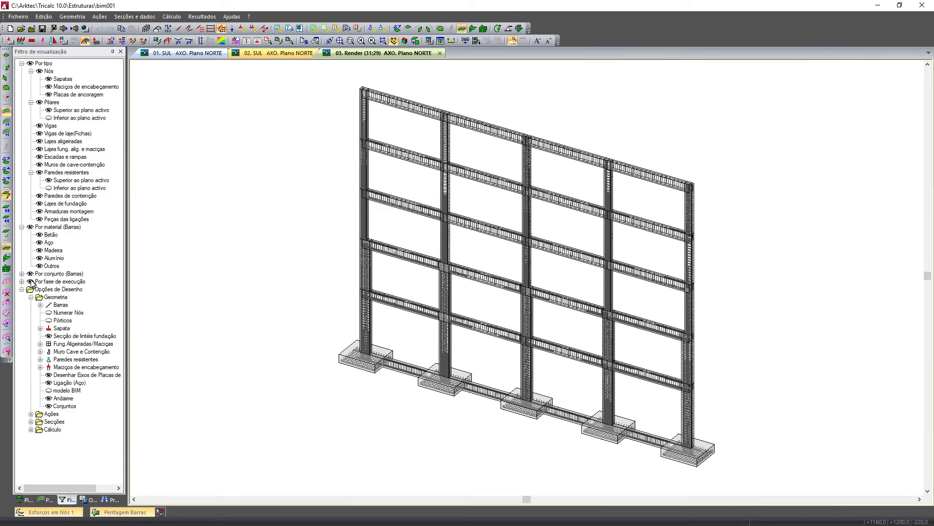
{"action": "left_click", "coordinate": [40, 212]}
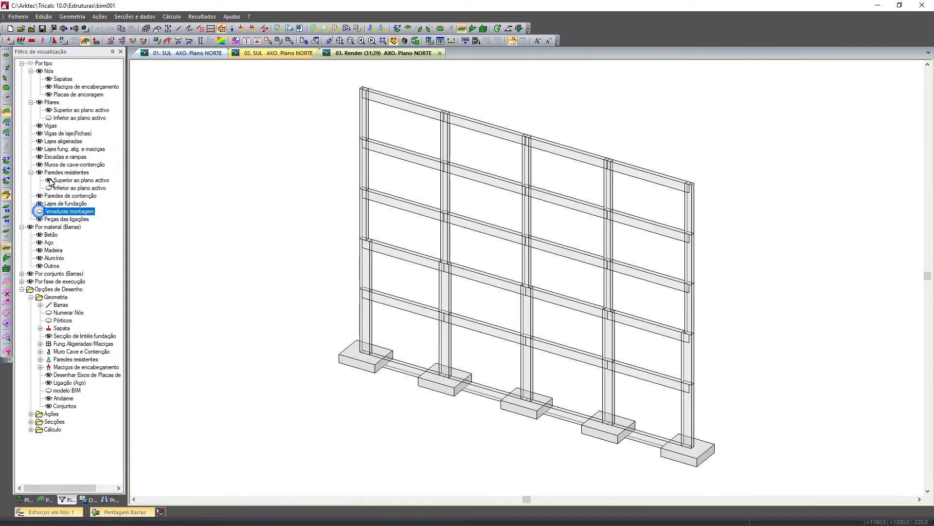
{"action": "left_click", "coordinate": [235, 217]}
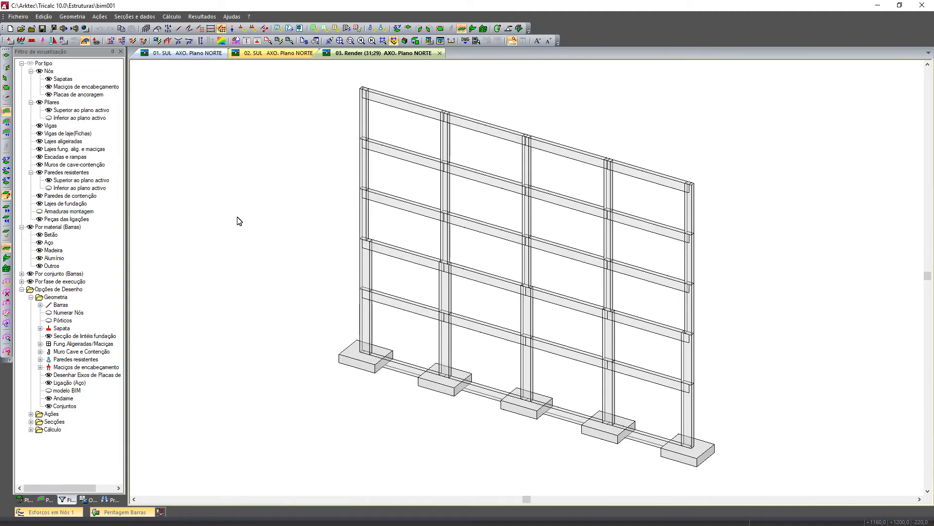
{"action": "key", "text": "F3"}
{"action": "middle_click", "coordinate": [532, 226]}
{"action": "middle_click_drag", "start_coordinate": [524, 250], "coordinate": [518, 253], "text": "shift"}
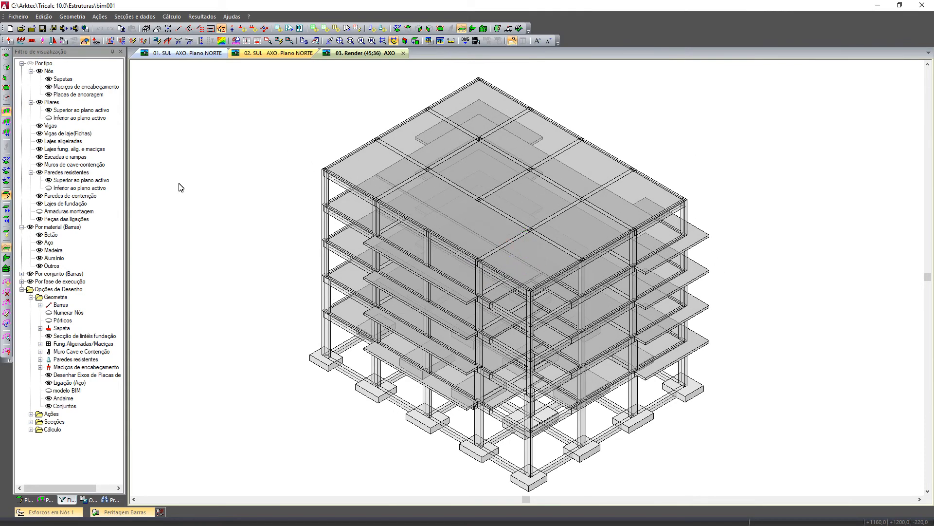
Show the BIM model commands (modelo BIM) and open the file Edifício EXEMPLO BIM 2017.ifc for import.
{"action": "right_click", "coordinate": [320, 40]}
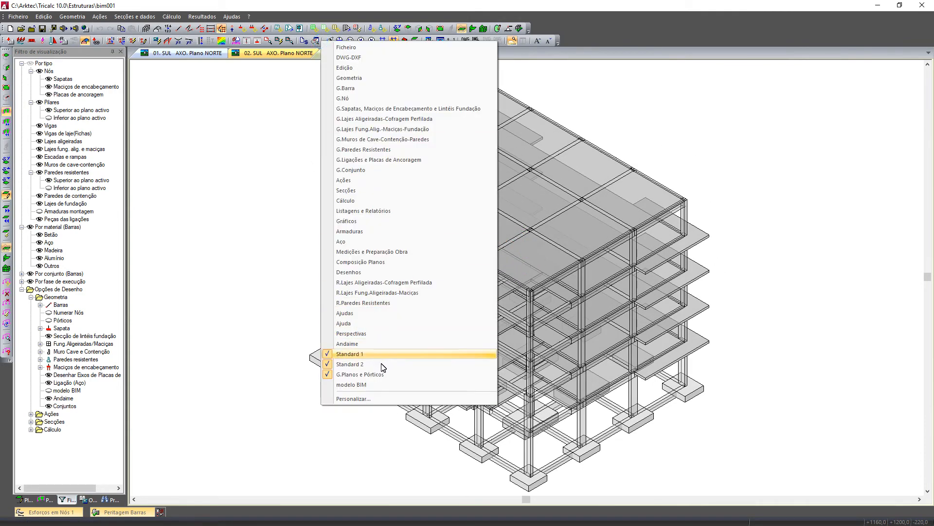
{"action": "left_click", "coordinate": [384, 389]}
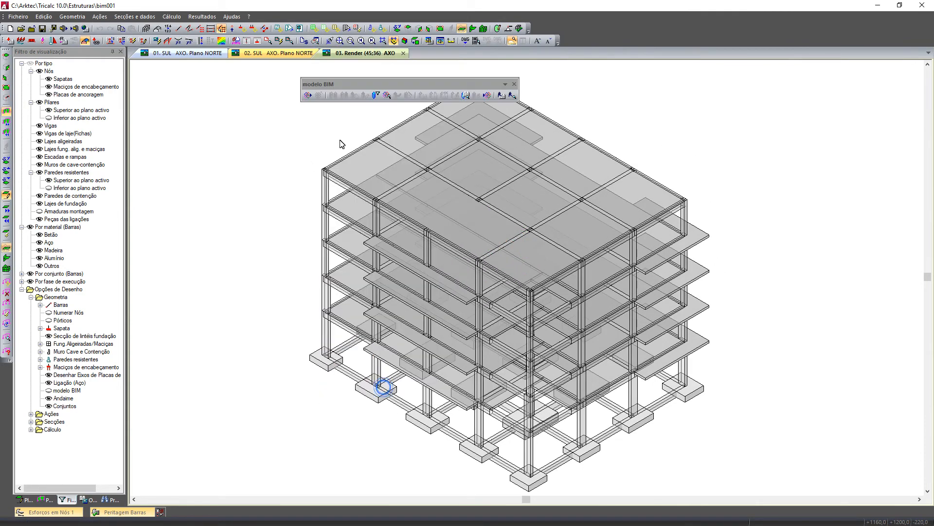
{"action": "left_click", "coordinate": [308, 98]}
{"action": "left_click", "coordinate": [366, 208]}
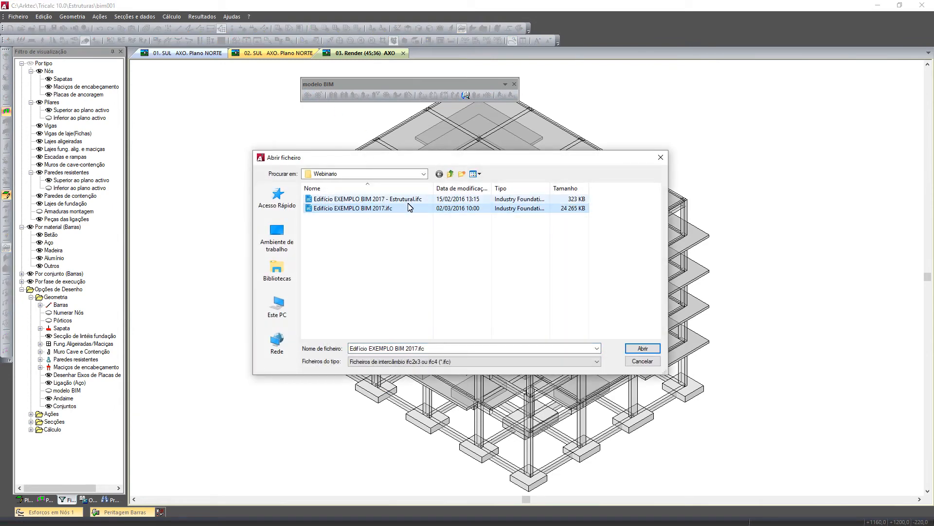
{"action": "left_click", "coordinate": [641, 349]}
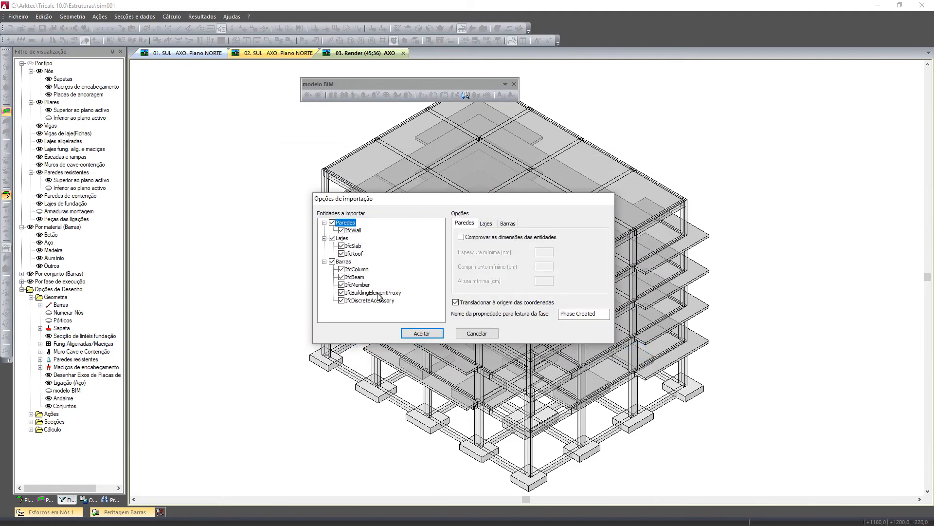
Import all wall, slab and bar entities translated to the coordinate origin, and save the Edifício EXEMPLO BIM 2017.ntr file.
{"action": "left_click", "coordinate": [421, 332]}
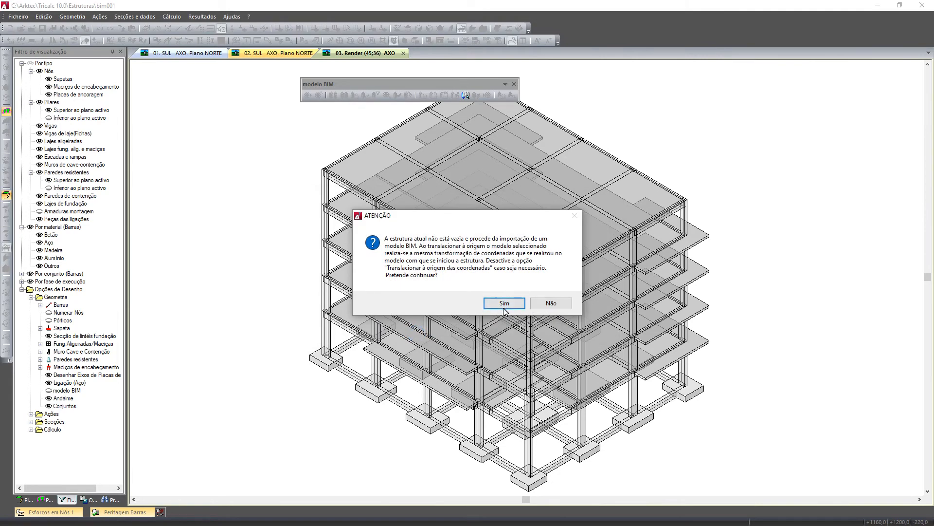
{"action": "left_click", "coordinate": [503, 308]}
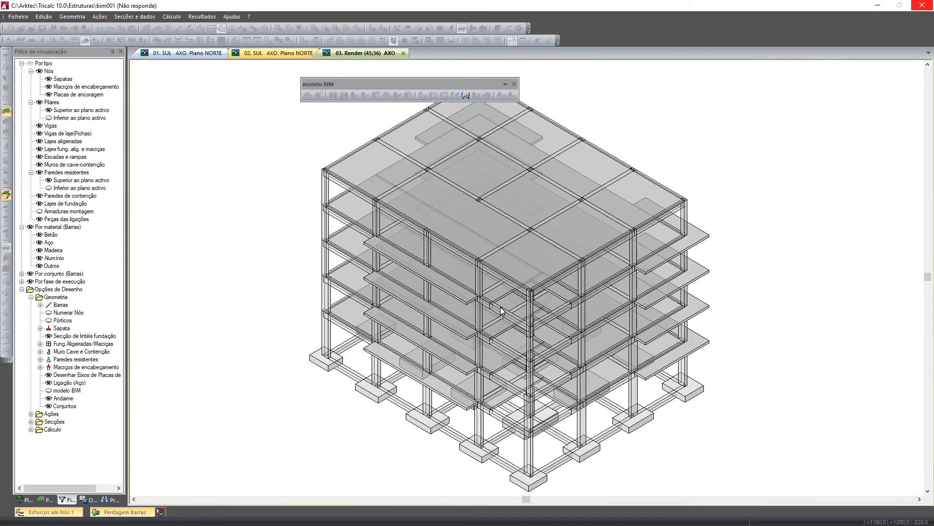
{"action": "left_click", "coordinate": [523, 336]}
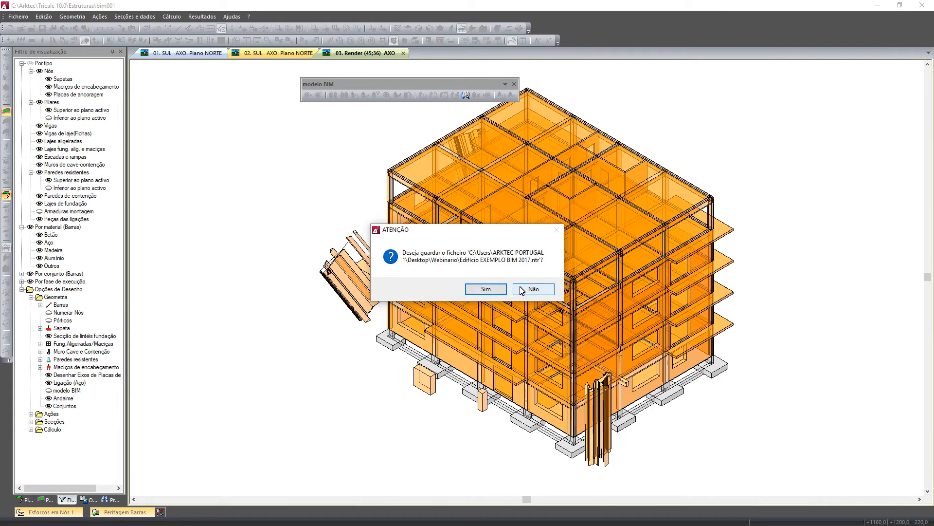
{"action": "left_click", "coordinate": [501, 290]}
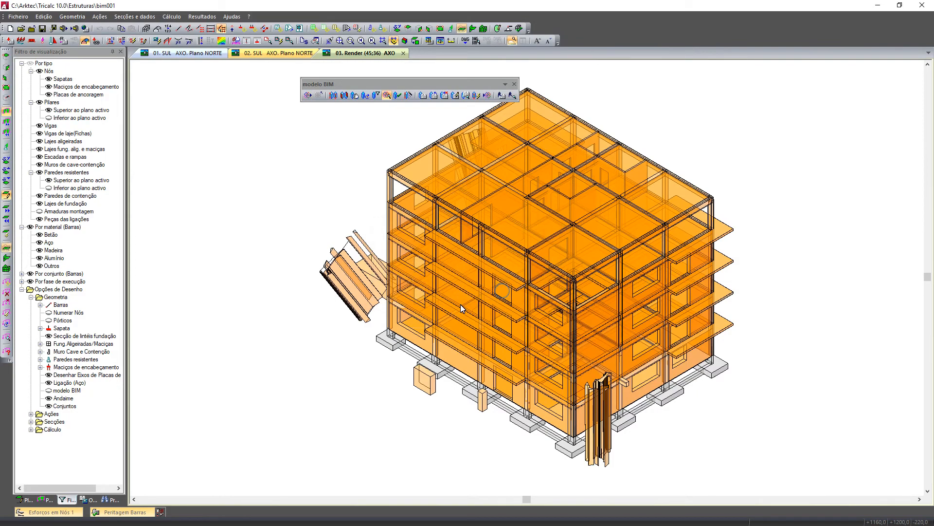
Display only plane 300 and inspect its imported BIM walls and slabs together with the structural columns from above.
{"action": "middle_click_drag", "start_coordinate": [492, 283], "coordinate": [454, 371]}
{"action": "middle_click_drag", "start_coordinate": [421, 294], "coordinate": [305, 333]}
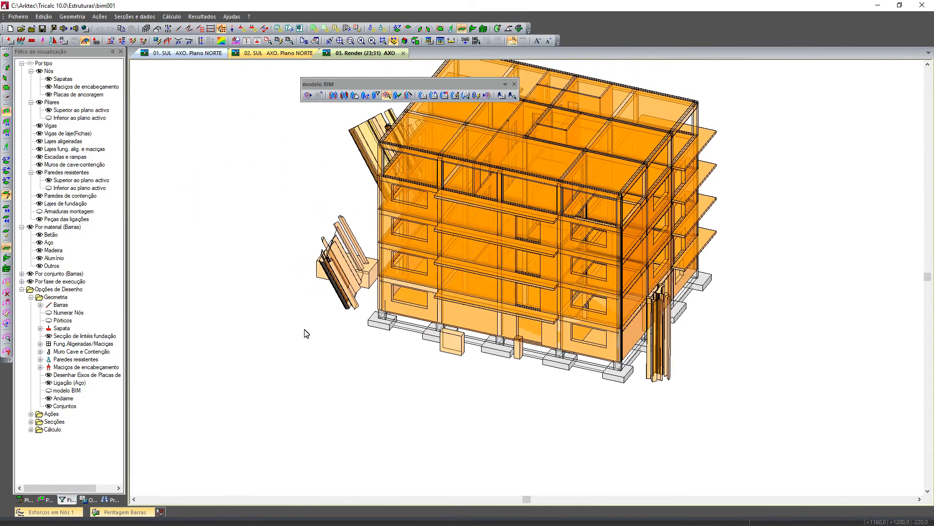
{"action": "left_click", "coordinate": [24, 500]}
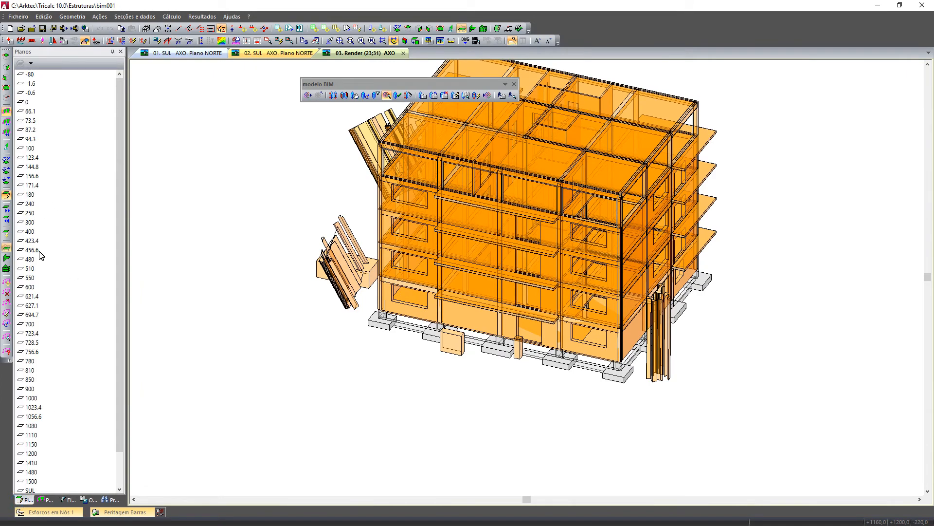
{"action": "left_click", "coordinate": [29, 222]}
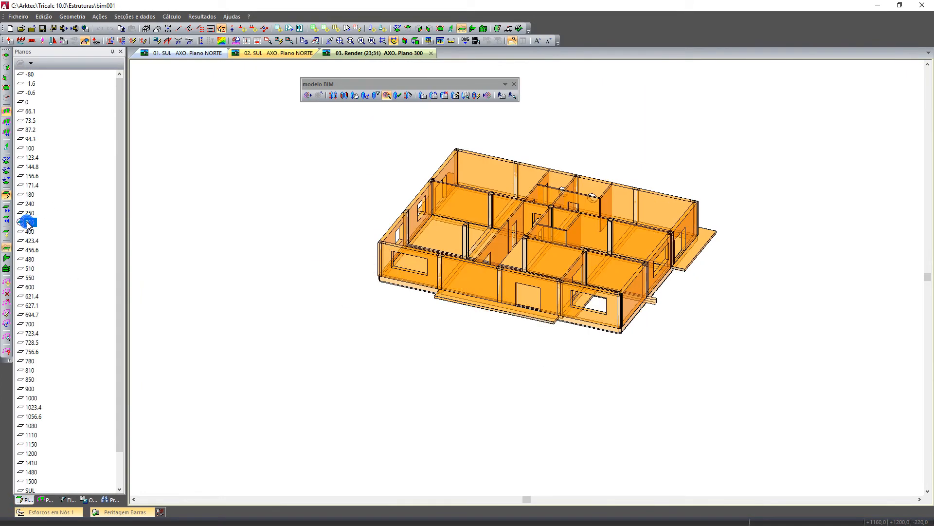
{"action": "middle_click_drag", "start_coordinate": [431, 274], "coordinate": [469, 291]}
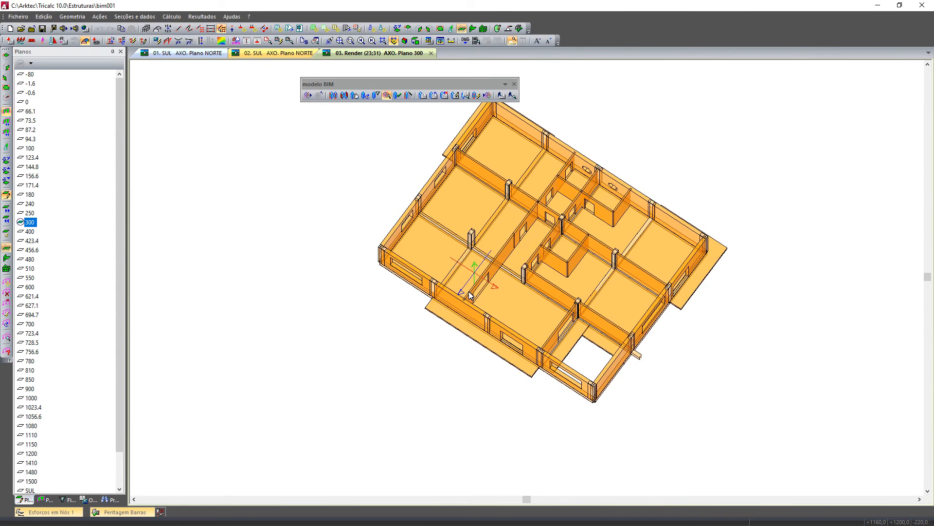
{"action": "scroll", "coordinate": [531, 280], "scroll_direction": "up", "scroll_amount": 6}
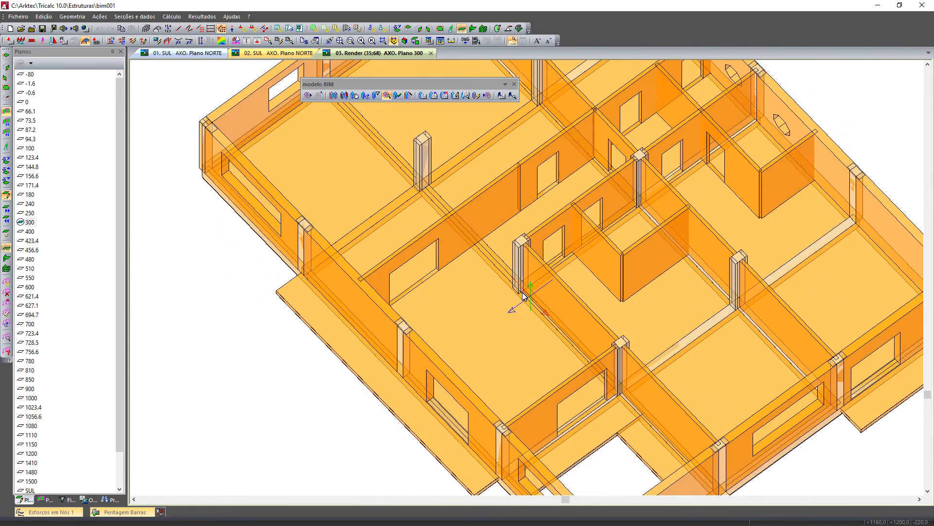
{"action": "middle_click_drag", "start_coordinate": [518, 288], "coordinate": [518, 288]}
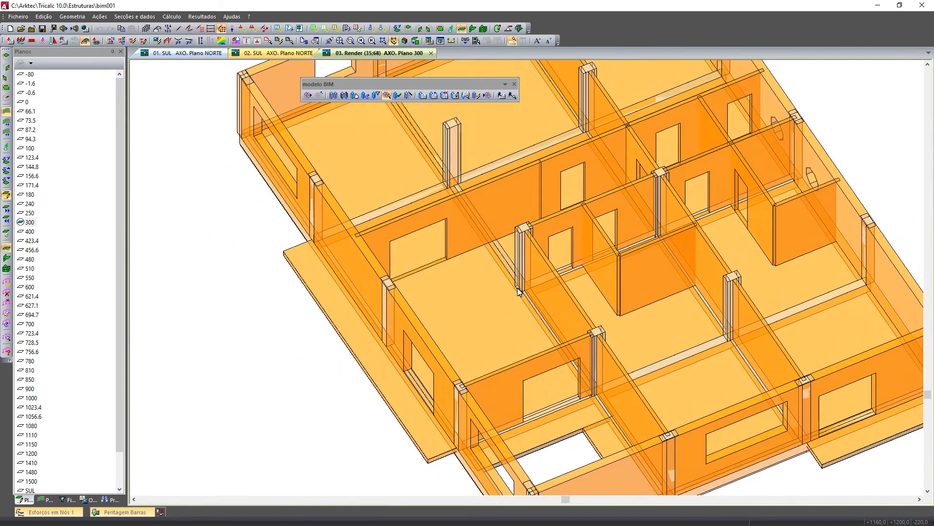
Show the DWG plan drawing in the plane 300 render, with the wireframe model drawn and line hiding (Ocultar linhas) off.
{"action": "left_click", "coordinate": [476, 41]}
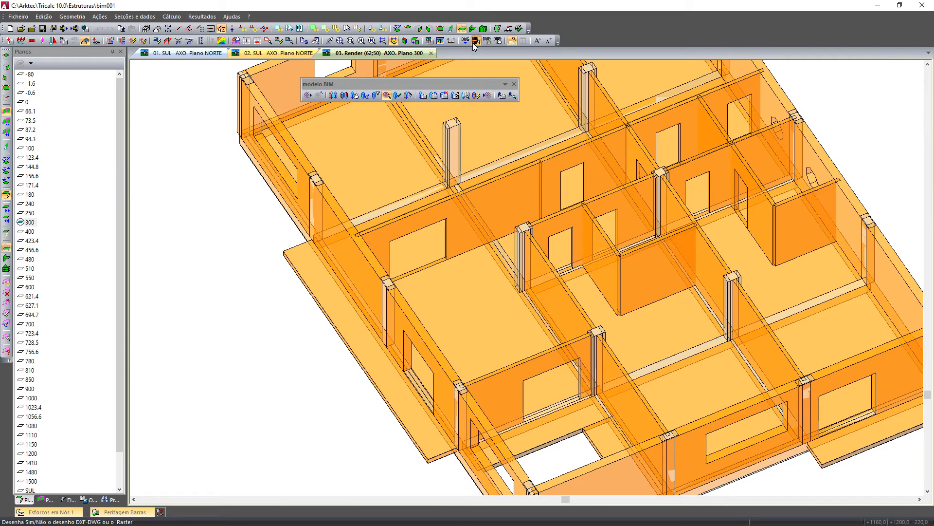
{"action": "left_click", "coordinate": [427, 42]}
{"action": "left_click", "coordinate": [411, 263]}
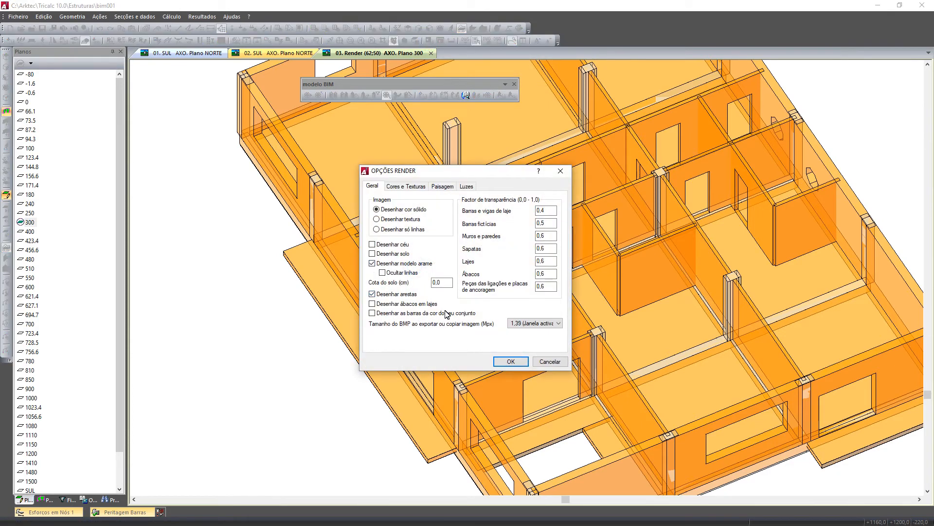
{"action": "left_click", "coordinate": [511, 361]}
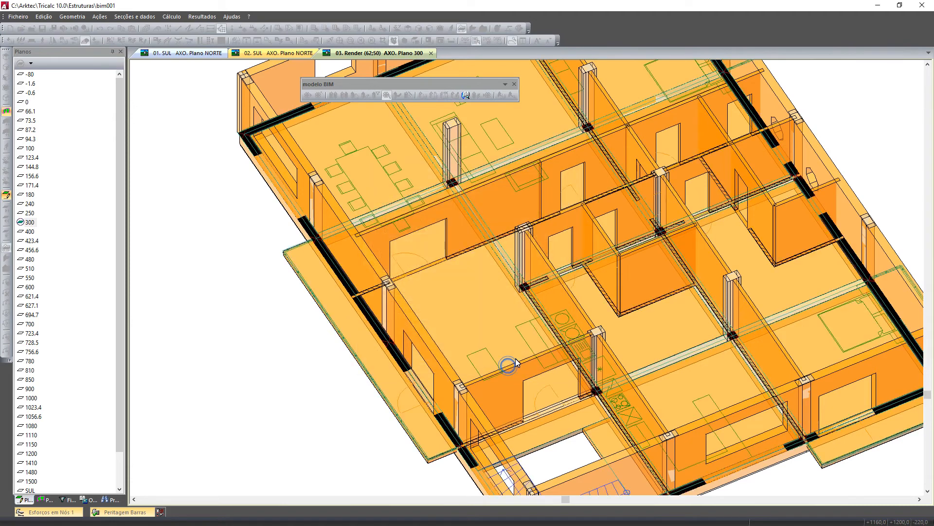
{"action": "left_click", "coordinate": [427, 41]}
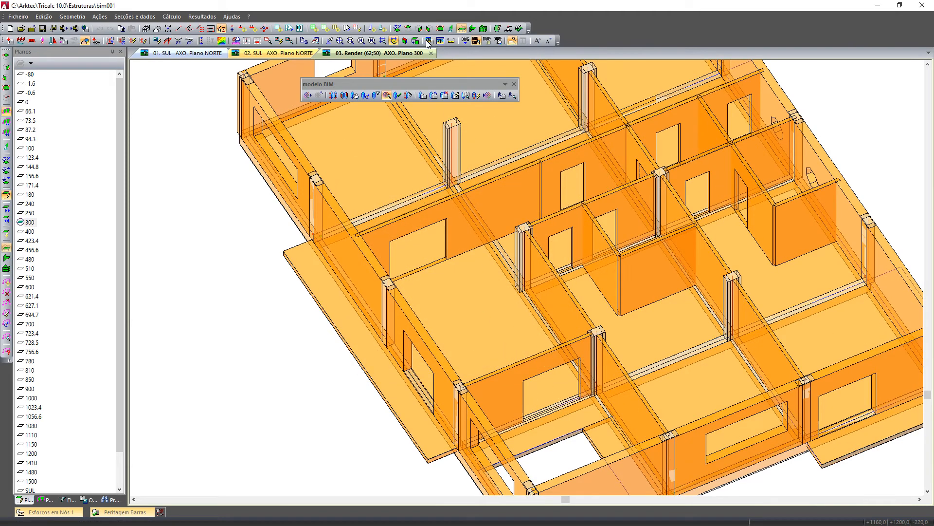
{"action": "left_click", "coordinate": [400, 273]}
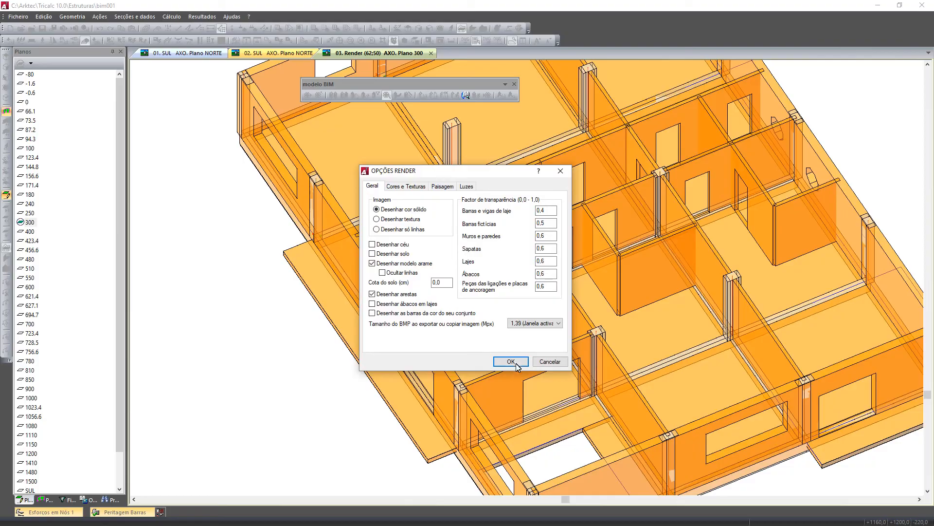
{"action": "left_click", "coordinate": [514, 362]}
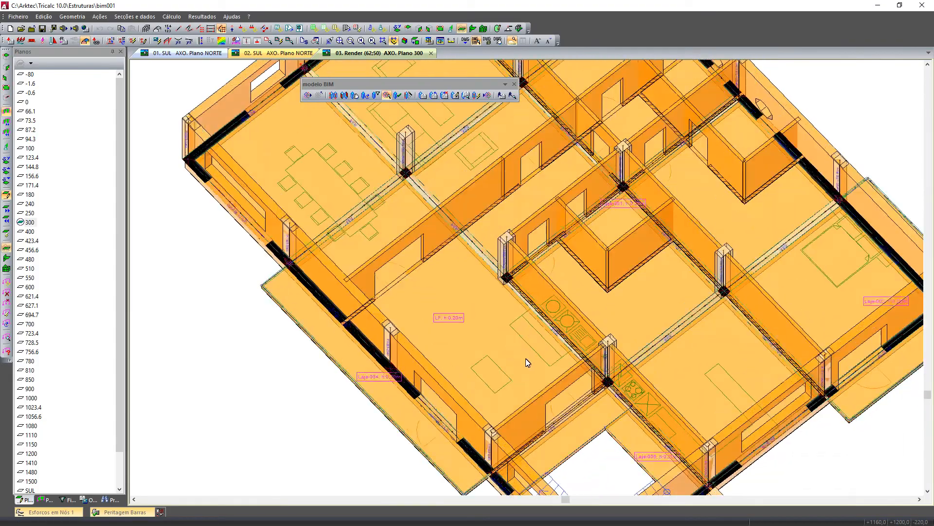
Examine plane 300 from several angles, comparing the imported BIM walls and slabs with the DWG plan and structural columns.
{"action": "middle_click_drag", "start_coordinate": [526, 359], "coordinate": [516, 344], "text": "shift"}
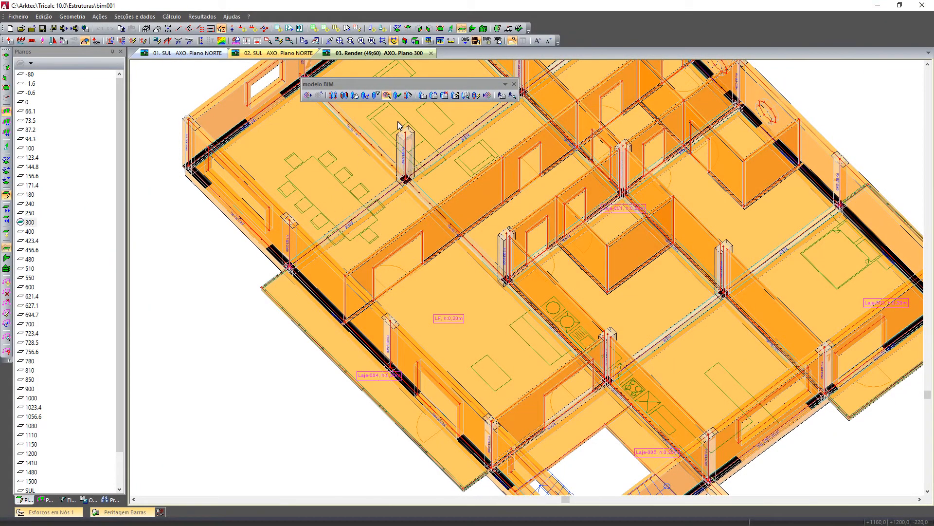
{"action": "middle_click_drag", "start_coordinate": [578, 344], "coordinate": [492, 390], "text": "shift"}
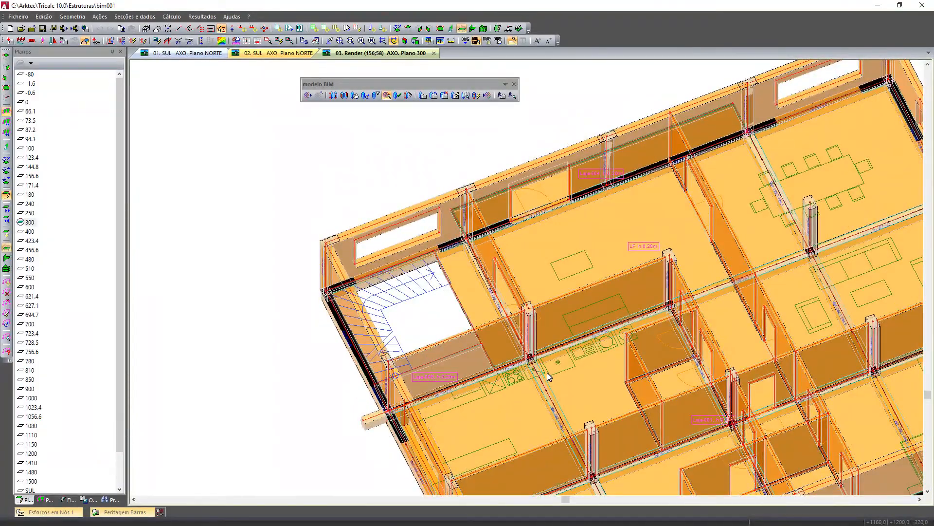
{"action": "scroll", "coordinate": [553, 391], "scroll_direction": "down", "scroll_amount": 2}
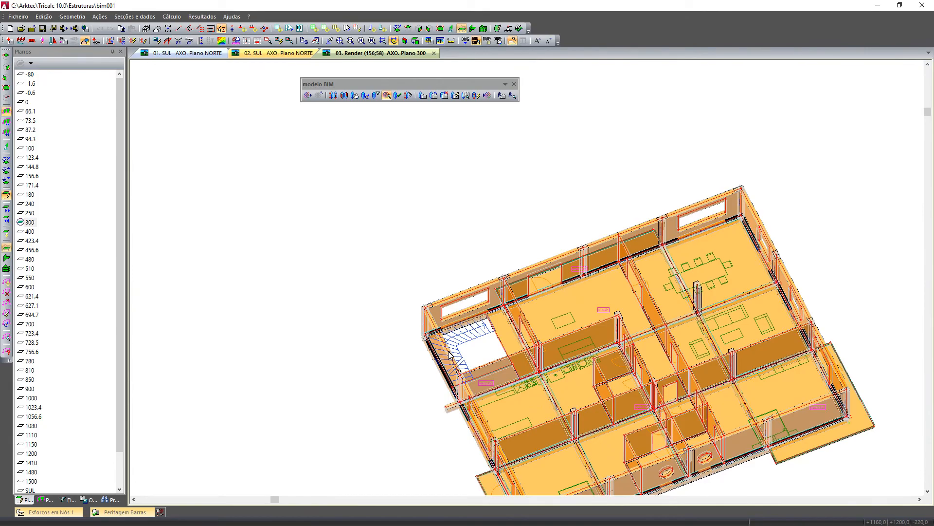
{"action": "middle_click_drag", "start_coordinate": [605, 386], "coordinate": [596, 417], "text": "shift"}
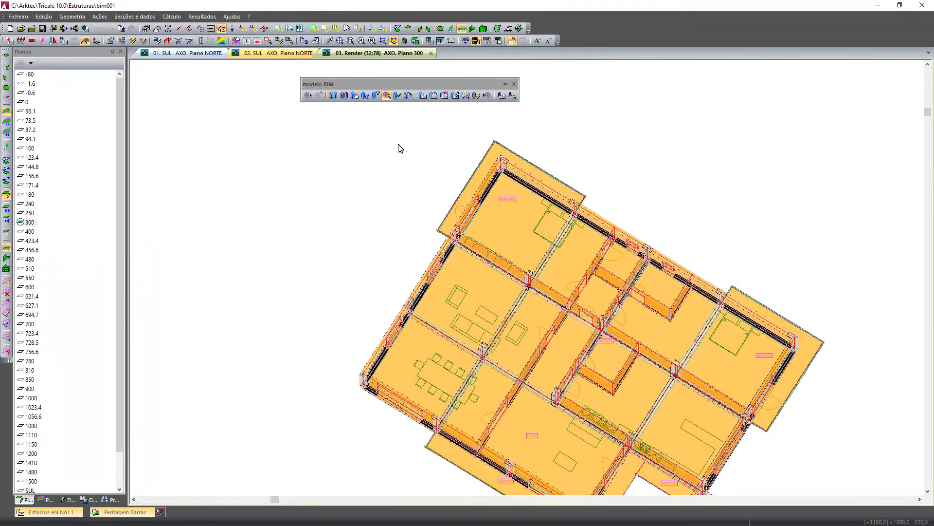
{"action": "middle_click_drag", "start_coordinate": [565, 326], "coordinate": [451, 167], "text": "shift"}
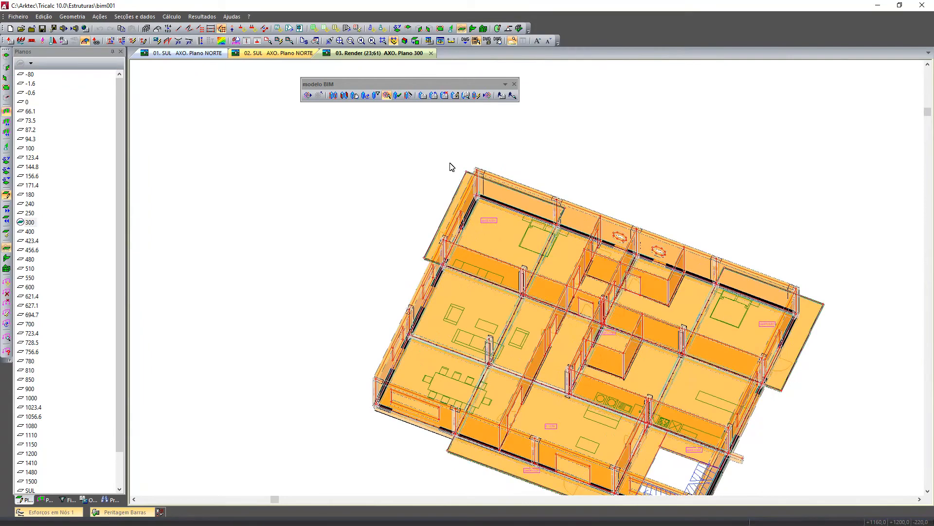
Hide the BIM model and the DWG plan to view the plane 300 structure alone, and show both again.
{"action": "left_click", "coordinate": [388, 96]}
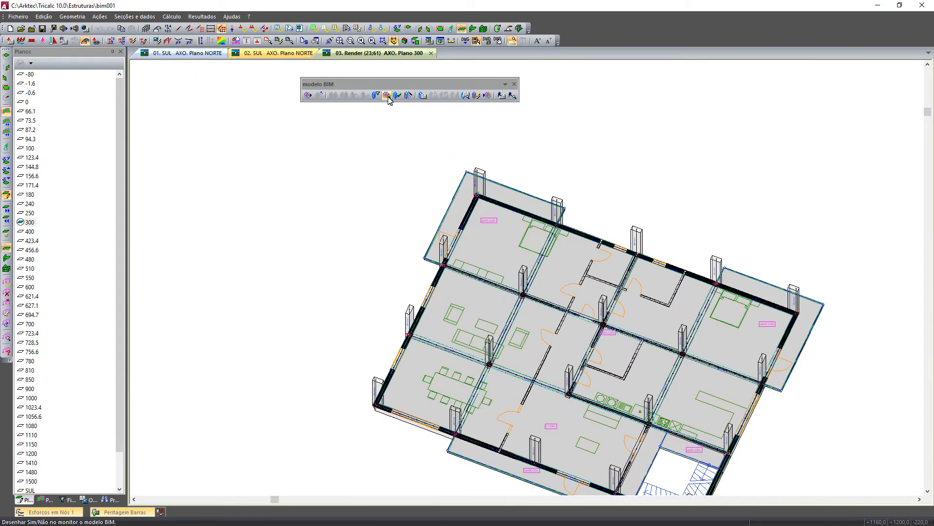
{"action": "left_click", "coordinate": [476, 41]}
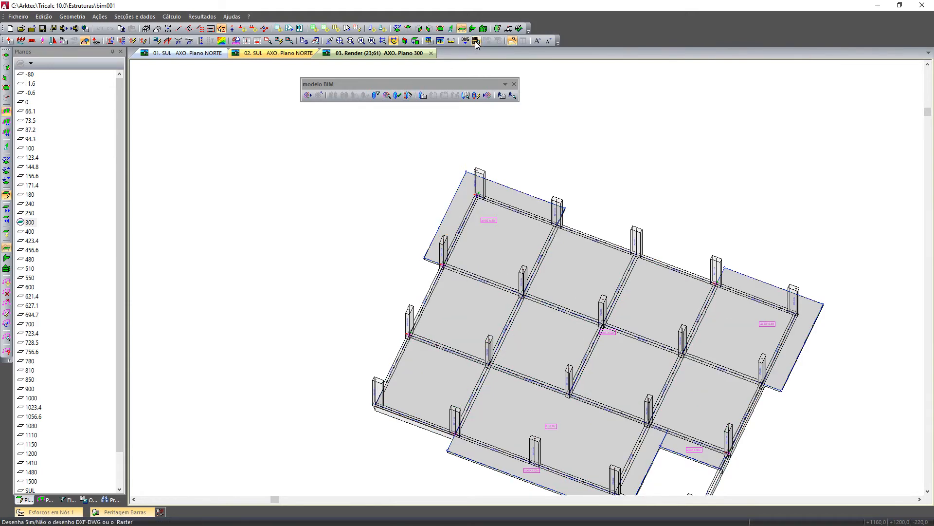
{"action": "left_click", "coordinate": [398, 96]}
{"action": "left_click", "coordinate": [387, 96]}
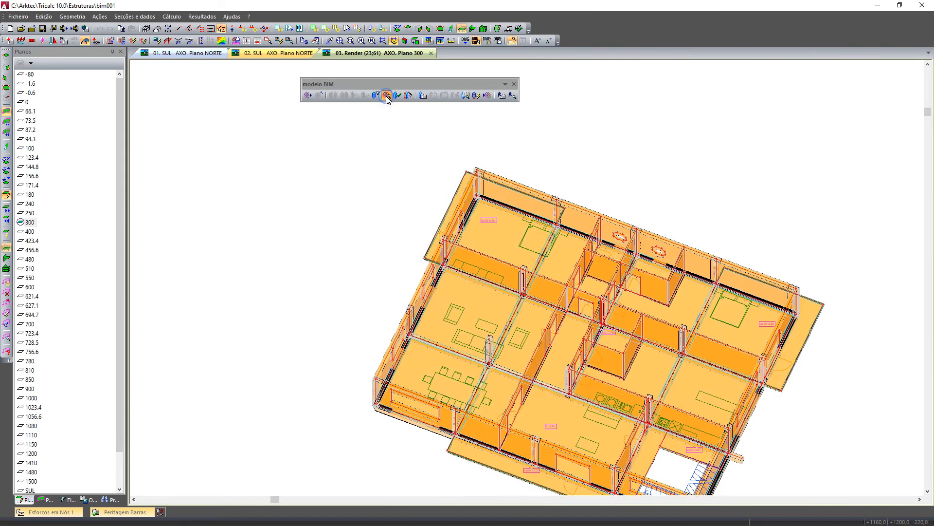
Display the elevation planes SUL, NORTE and ESTE one after another to compare the BIM façades with their DWG drawings.
{"action": "left_click_drag", "start_coordinate": [121, 432], "coordinate": [121, 468]}
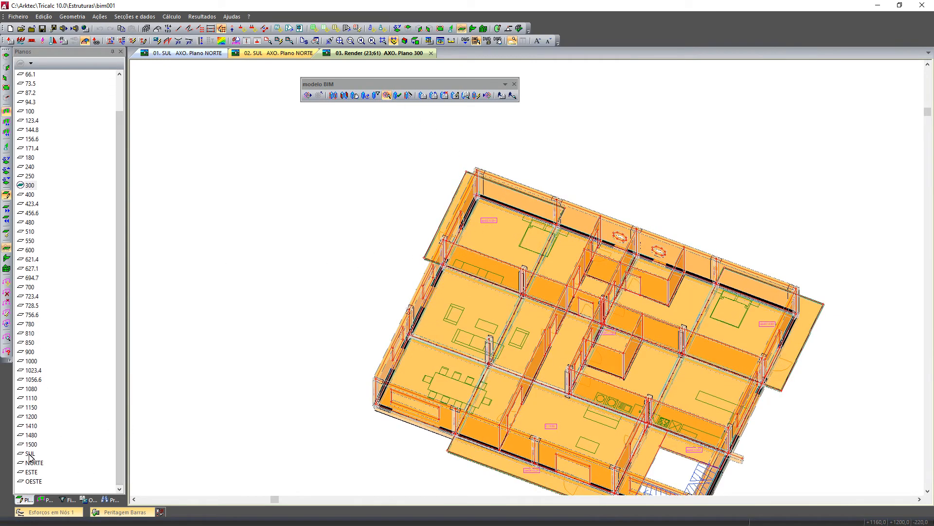
{"action": "left_click", "coordinate": [29, 453]}
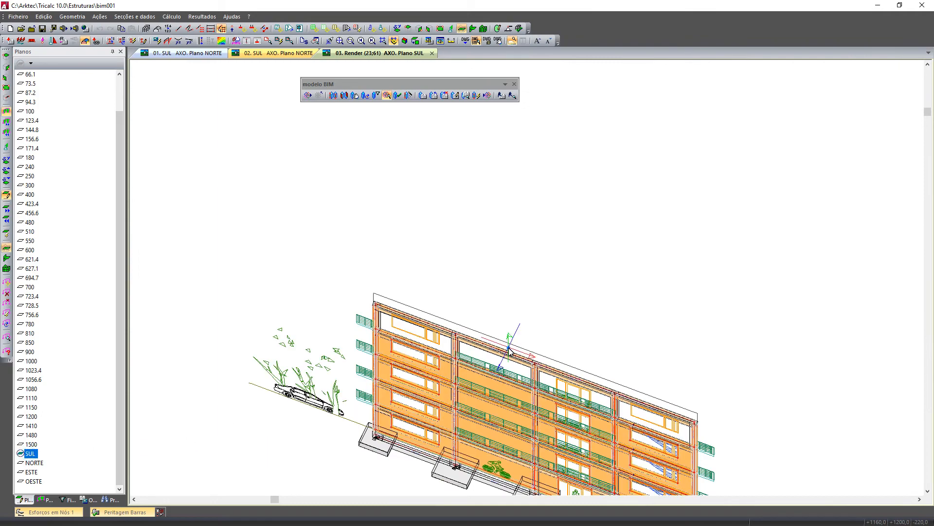
{"action": "scroll", "coordinate": [509, 349], "scroll_direction": "down", "scroll_amount": 5}
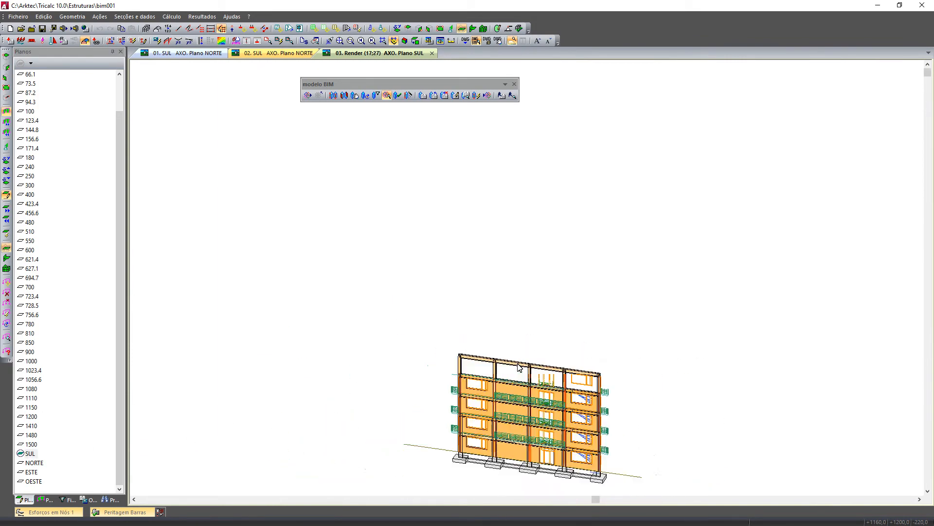
{"action": "left_click", "coordinate": [34, 463]}
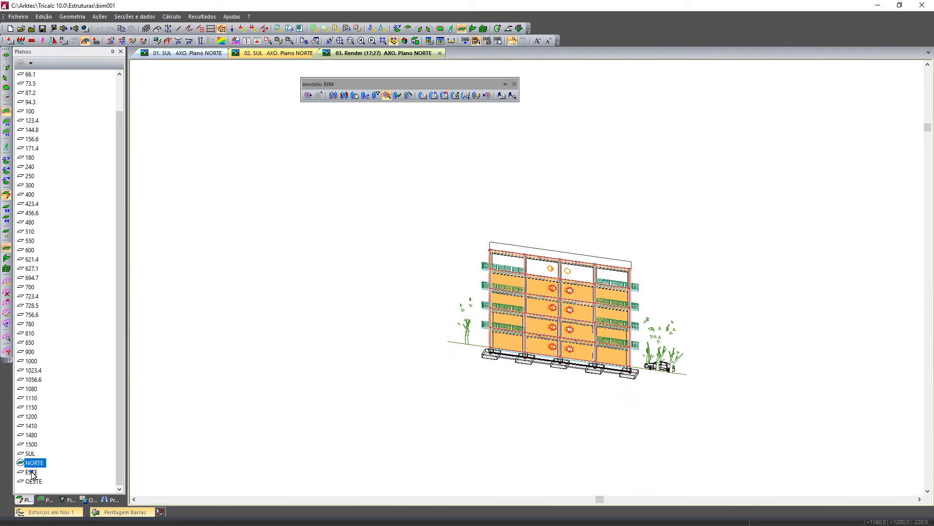
{"action": "left_click", "coordinate": [31, 472]}
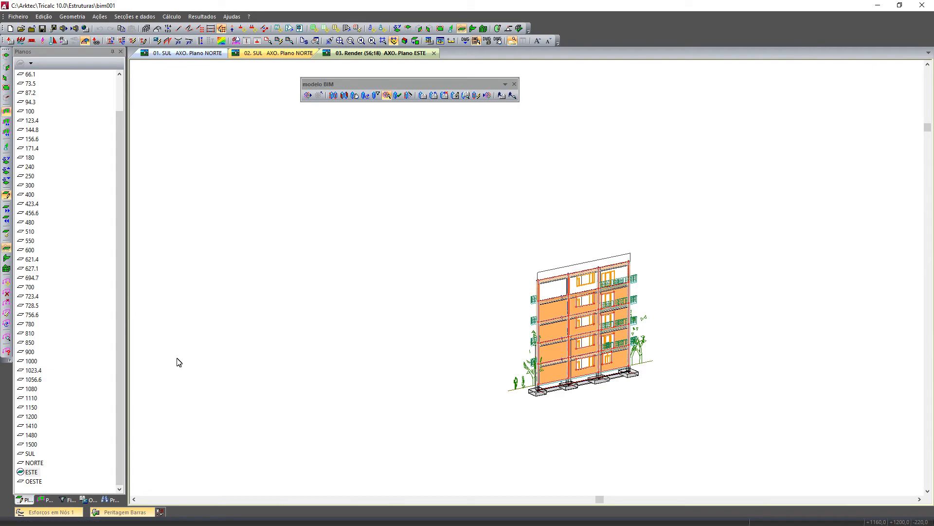
Display the whole building in axonometric view and remove the imported BIM model from the structure.
{"action": "middle_click_drag", "start_coordinate": [278, 359], "coordinate": [382, 359]}
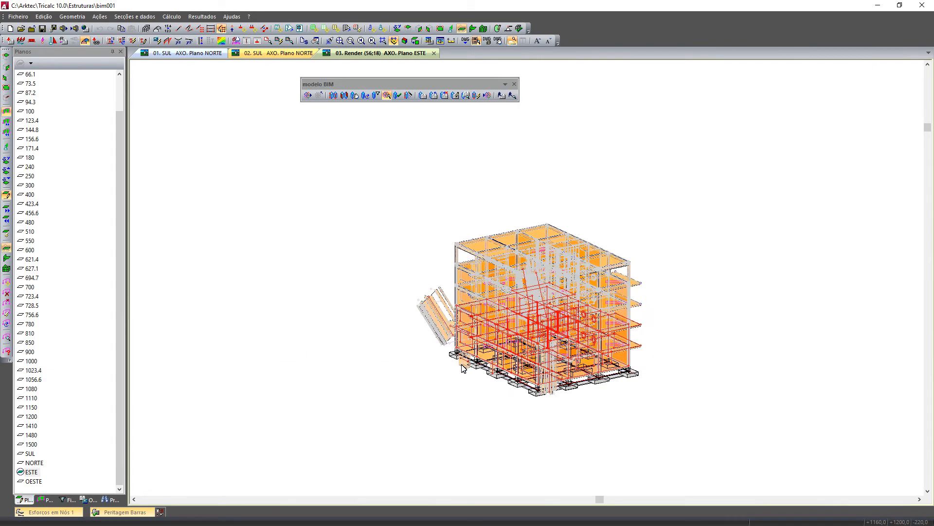
{"action": "middle_click_drag", "start_coordinate": [488, 261], "coordinate": [499, 218]}
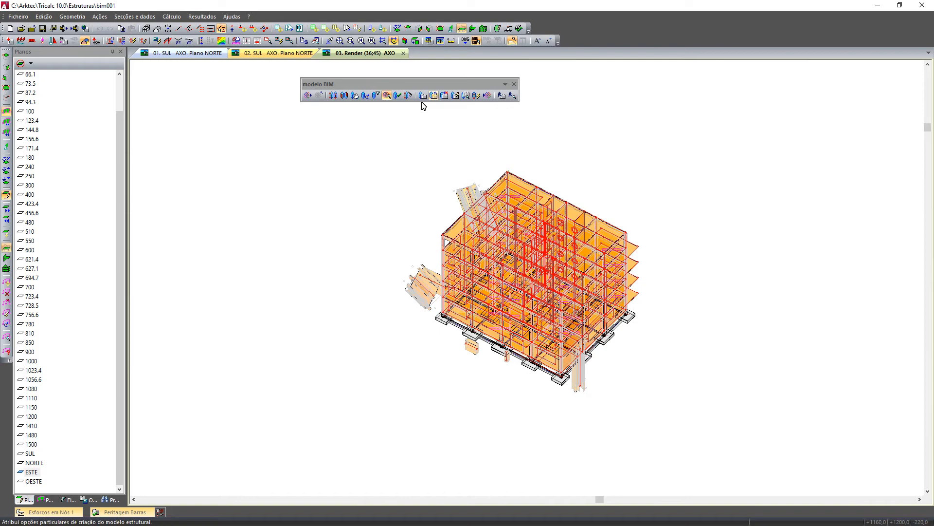
{"action": "left_click", "coordinate": [319, 95]}
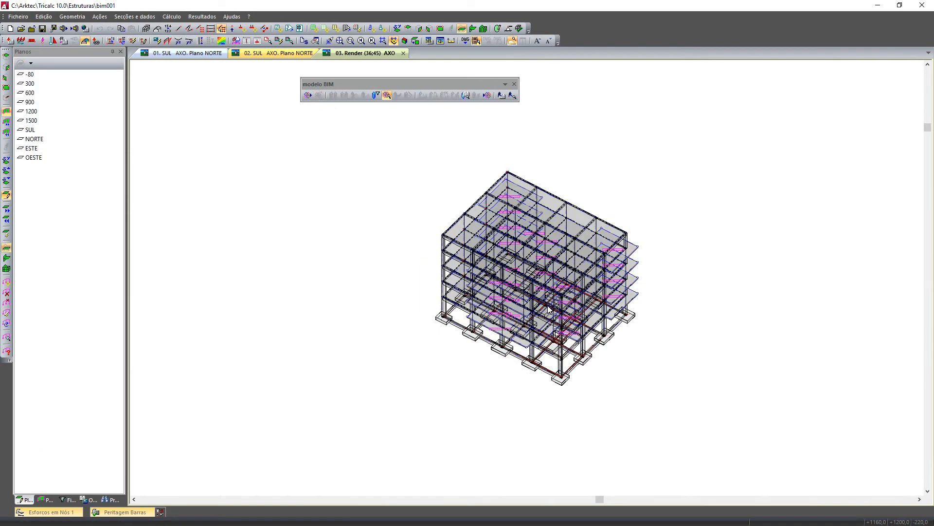
{"action": "scroll", "coordinate": [549, 309], "scroll_direction": "up", "scroll_amount": 4}
{"action": "scroll", "coordinate": [553, 336], "scroll_direction": "down", "scroll_amount": 1}
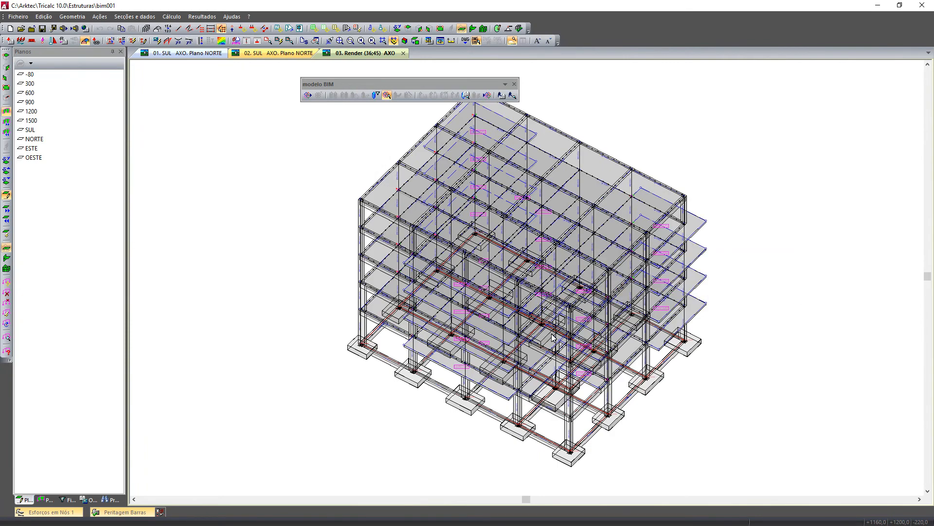
Display plane 1200 with its DWG plan and make the columns below the active plane (Inferior ao plano activo) visible.
{"action": "left_click", "coordinate": [29, 112]}
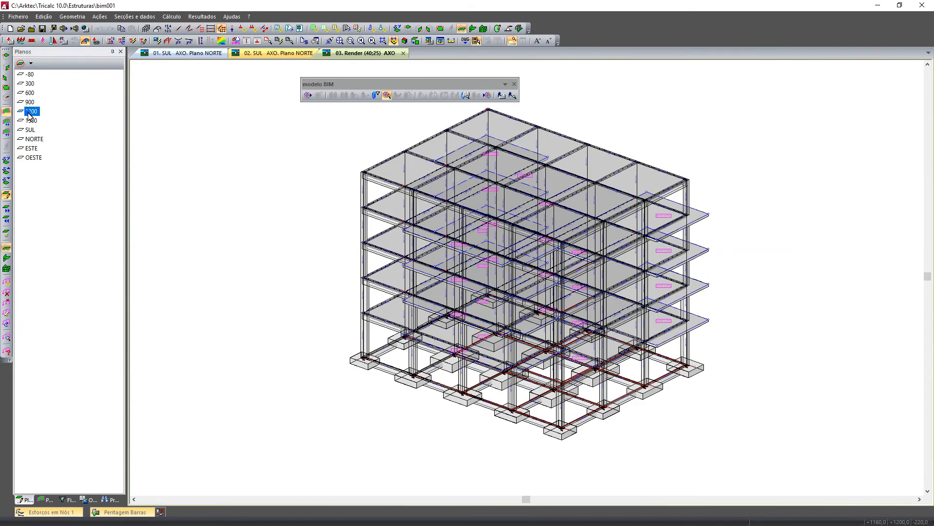
{"action": "double_click", "coordinate": [29, 113]}
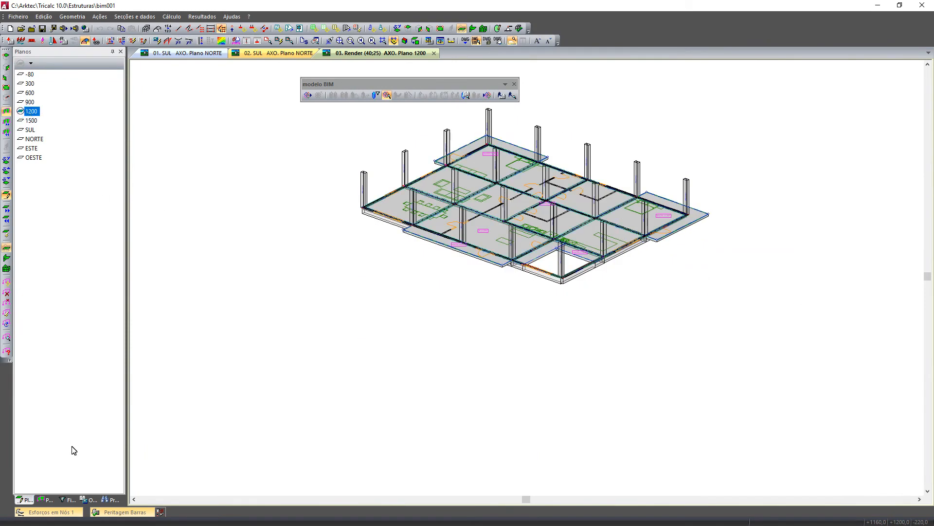
{"action": "left_click", "coordinate": [67, 499]}
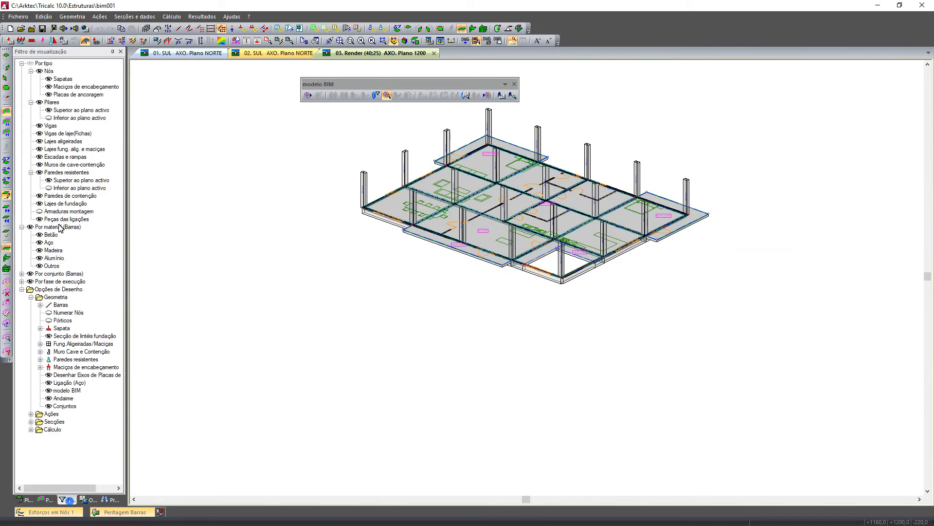
{"action": "left_click", "coordinate": [48, 118]}
{"action": "middle_click_drag", "start_coordinate": [258, 208], "coordinate": [259, 208]}
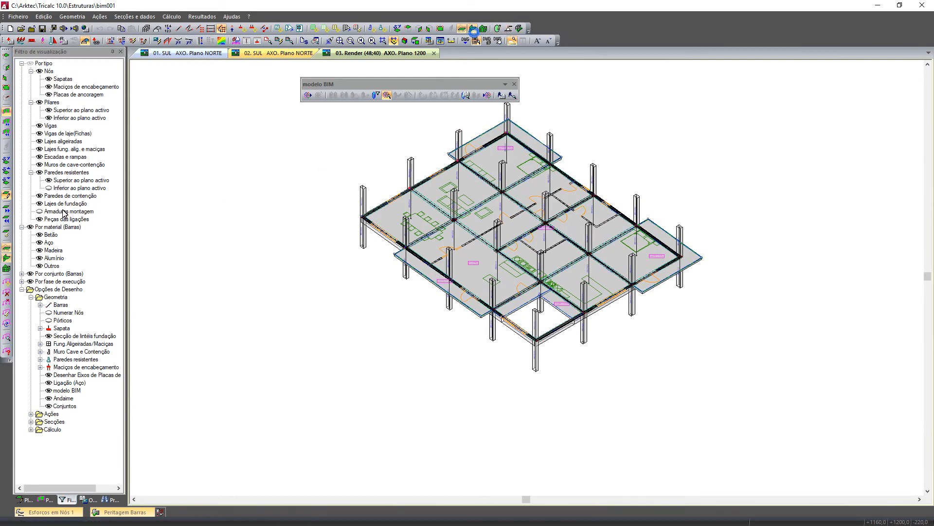
Display plane 1500 and the SUL elevation plane through the building corner together with plane 1200.
{"action": "left_click", "coordinate": [26, 500]}
{"action": "double_click", "coordinate": [31, 121]}
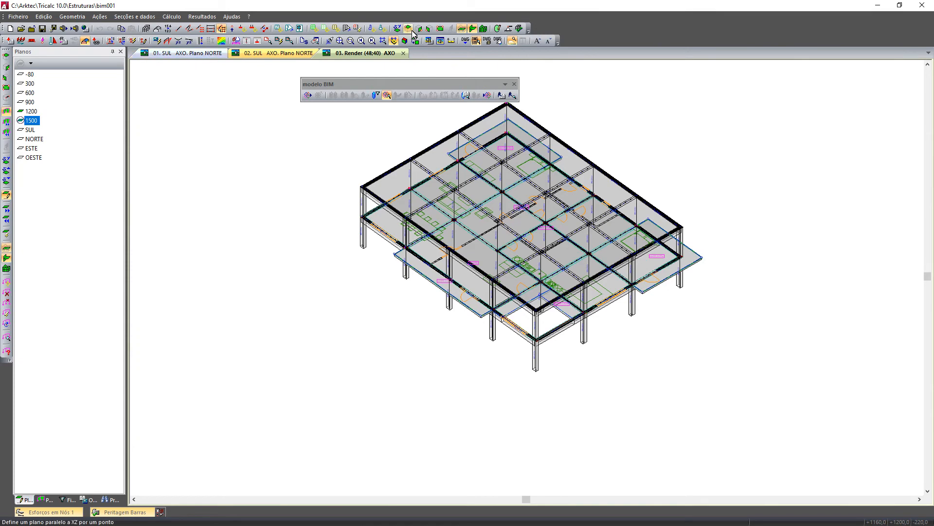
{"action": "left_click", "coordinate": [427, 29]}
{"action": "left_click", "coordinate": [361, 187]}
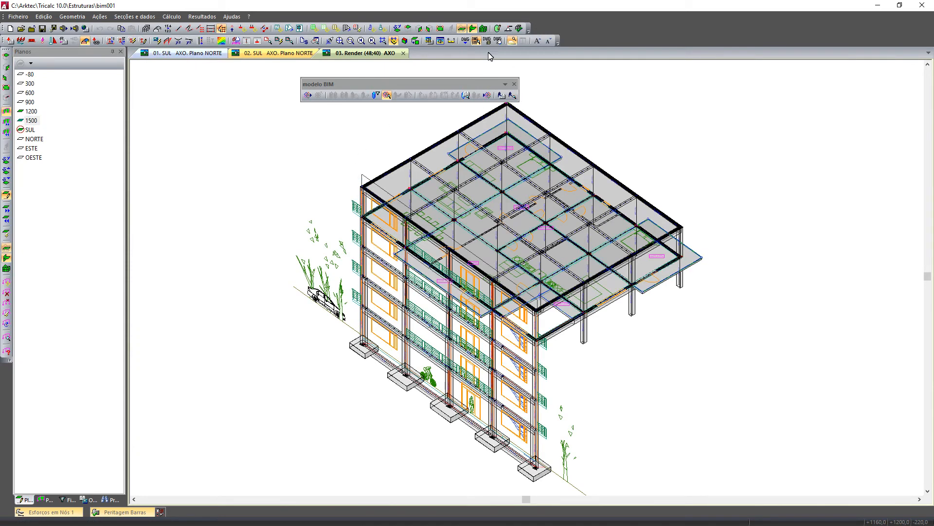
Turn off the DWG drawings and display the complete structure in axonometric view.
{"action": "left_click", "coordinate": [477, 41]}
{"action": "middle_click_drag", "start_coordinate": [545, 239], "coordinate": [559, 269]}
{"action": "key", "text": "Escape"}
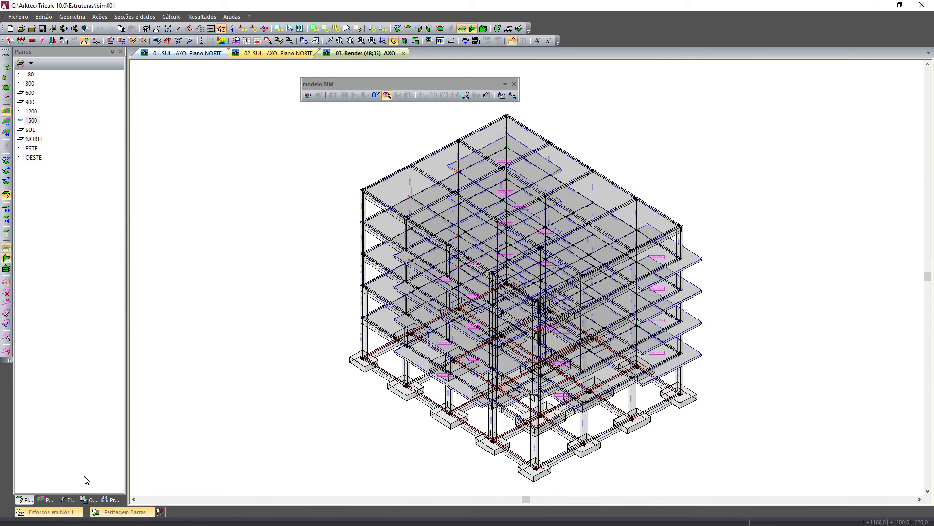
Make the assembly reinforcement (Armaduras montagem) visible for the whole structure.
{"action": "left_click", "coordinate": [68, 499]}
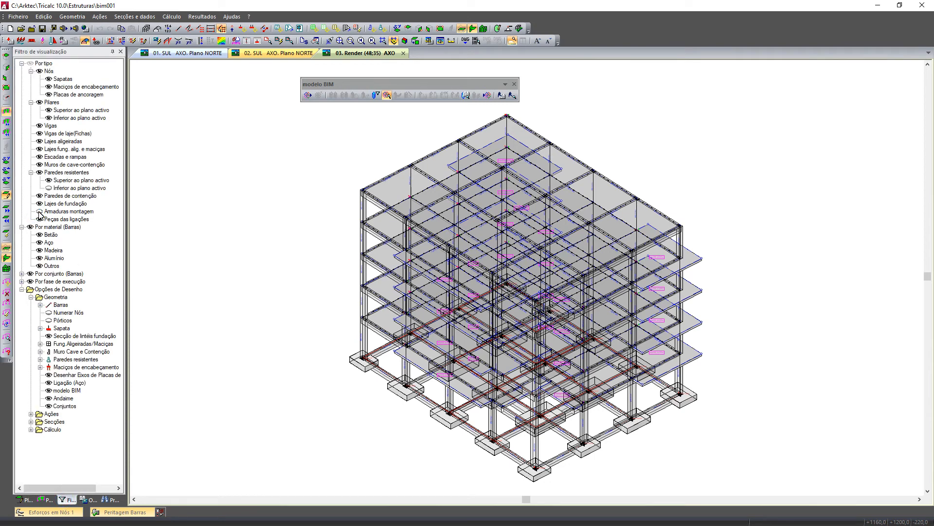
{"action": "left_click", "coordinate": [40, 211]}
{"action": "left_click", "coordinate": [39, 212]}
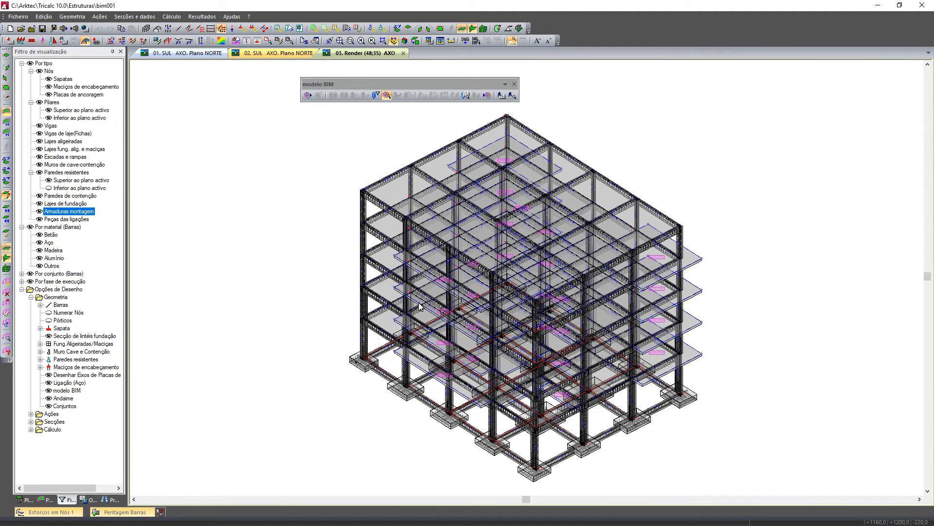
{"action": "left_click", "coordinate": [486, 96]}
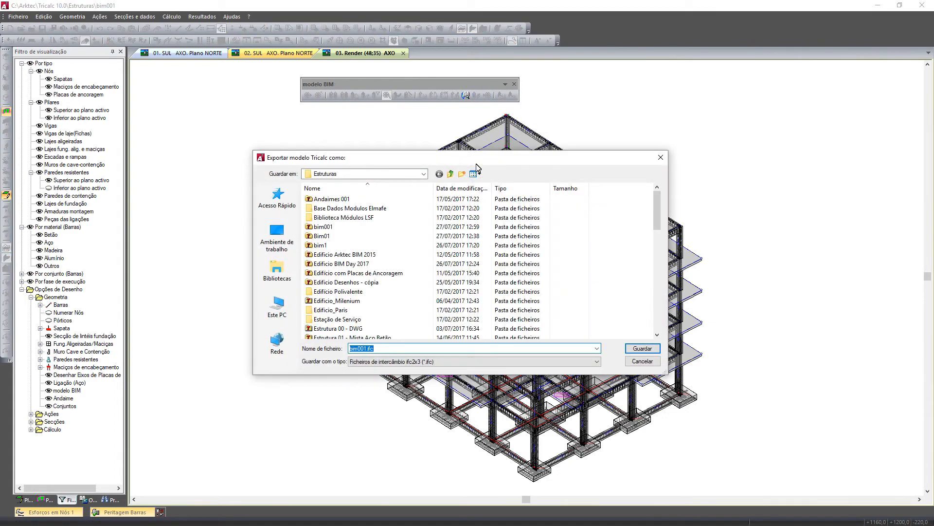
{"action": "left_click", "coordinate": [277, 237]}
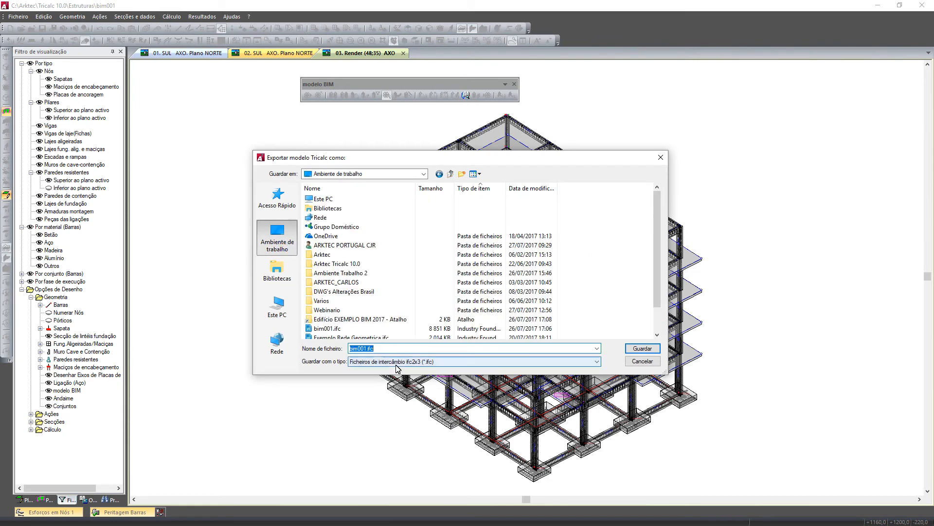
{"action": "left_click_drag", "start_coordinate": [373, 348], "coordinate": [359, 350]}
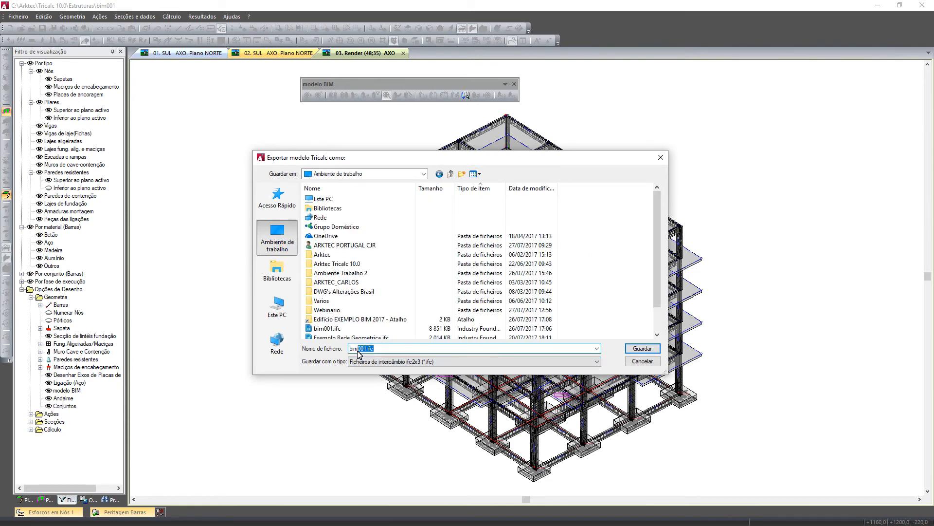
{"action": "key", "text": "BackSpace"}
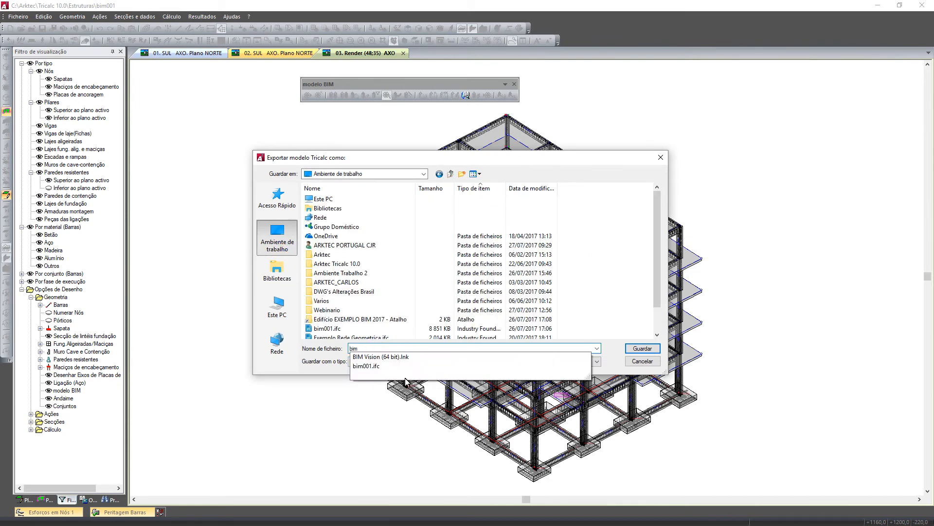
{"action": "type", "text": "v01"}
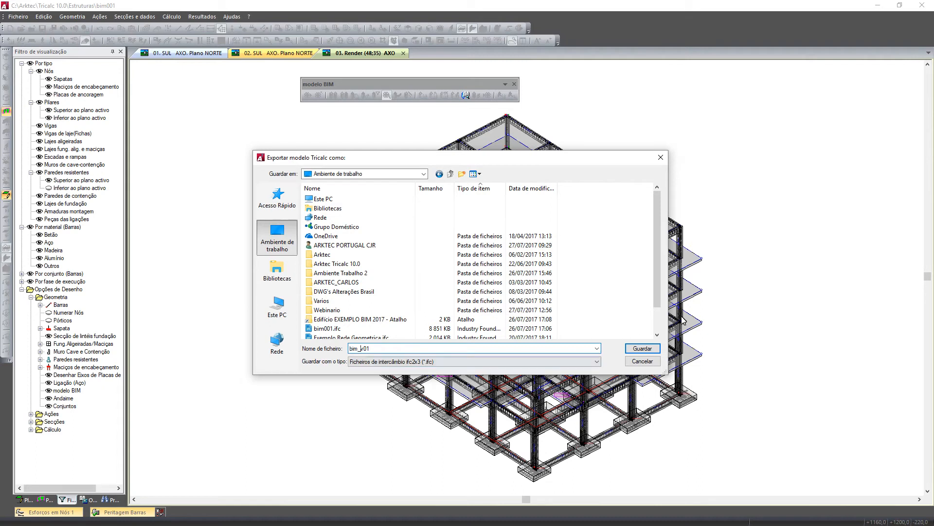
{"action": "left_click", "coordinate": [649, 352]}
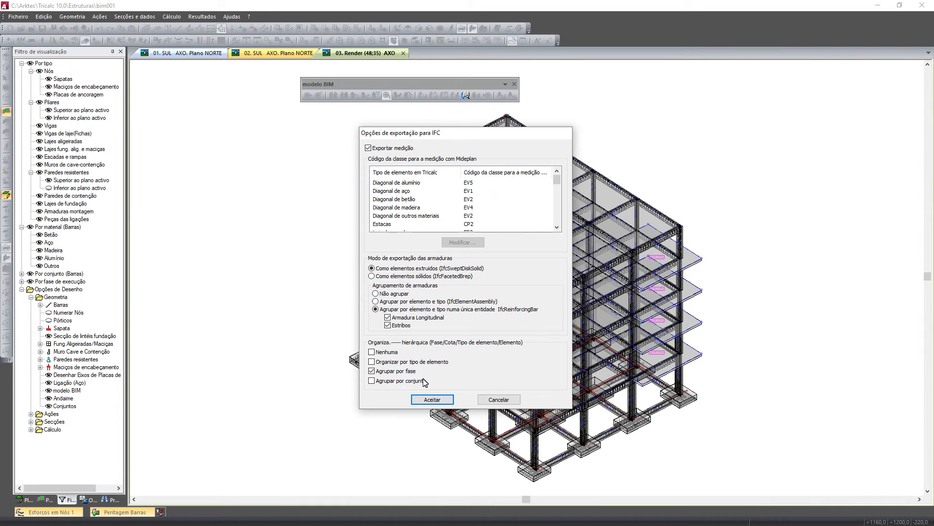
{"action": "left_click", "coordinate": [377, 362]}
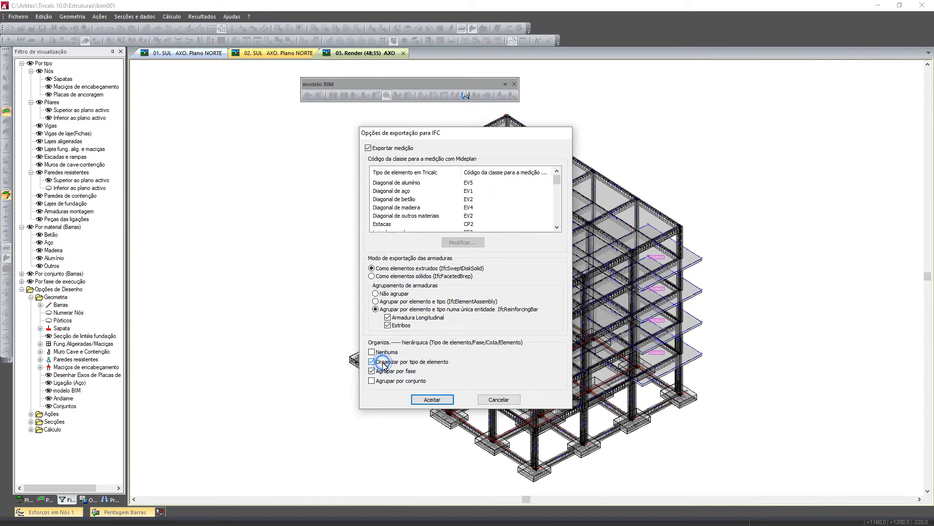
{"action": "left_click", "coordinate": [391, 381]}
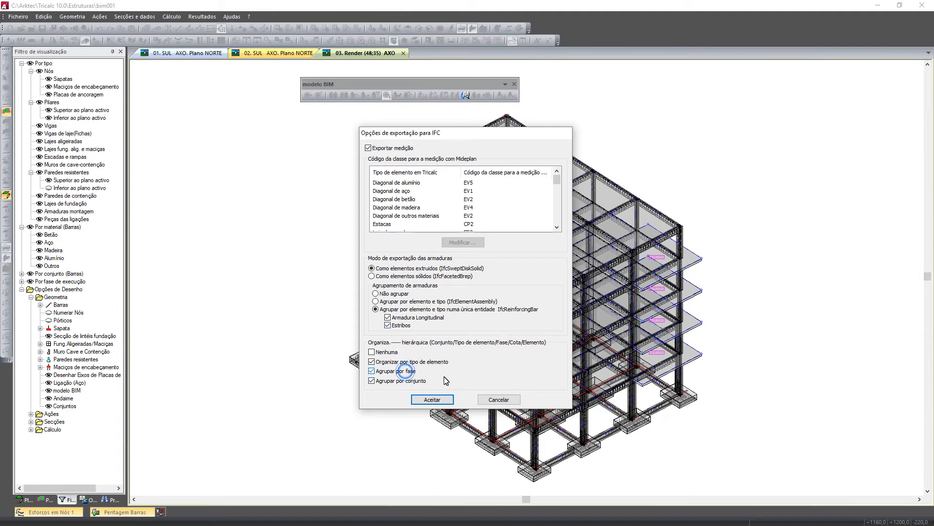
{"action": "left_click", "coordinate": [507, 403]}
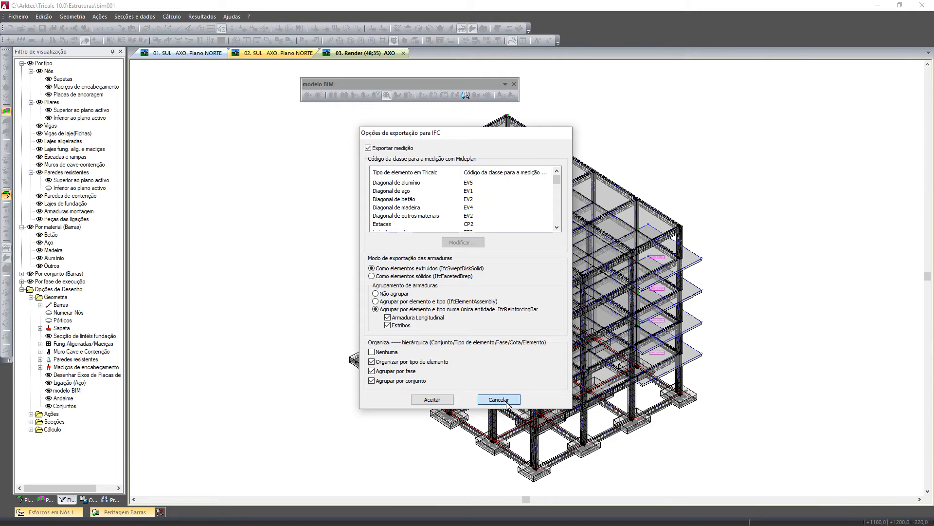
{"action": "left_click", "coordinate": [507, 403]}
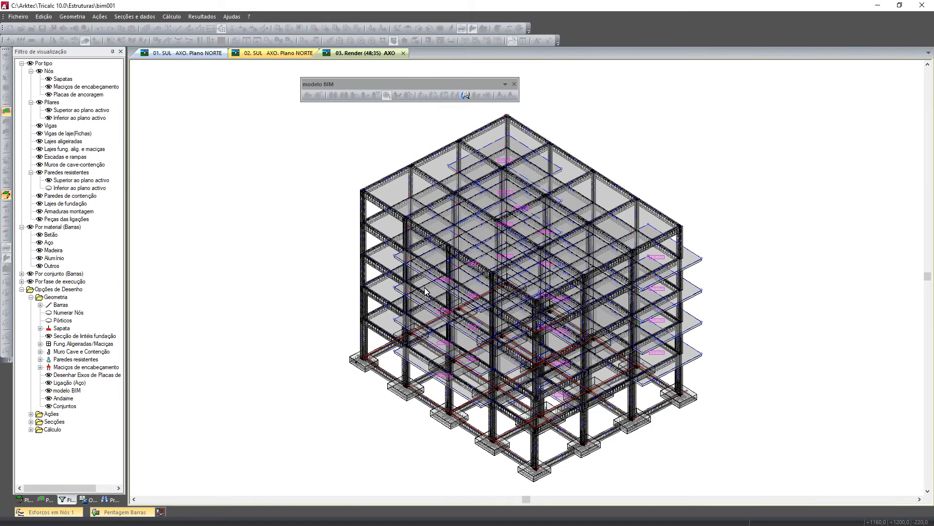
Generate the execution phases automatically for all floor planes from -80 to 1500.
{"action": "left_click", "coordinate": [226, 18]}
{"action": "mouse_move", "coordinate": [241, 28]}
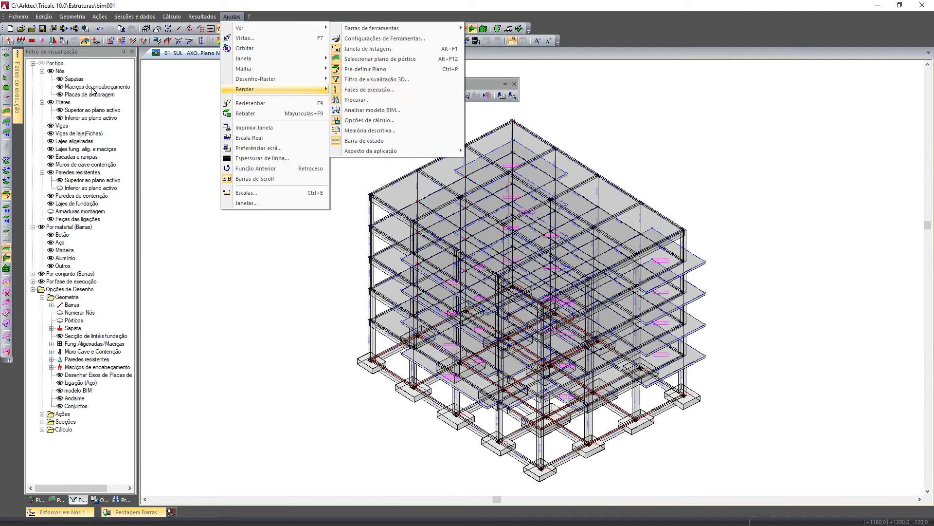
{"action": "left_click", "coordinate": [18, 82]}
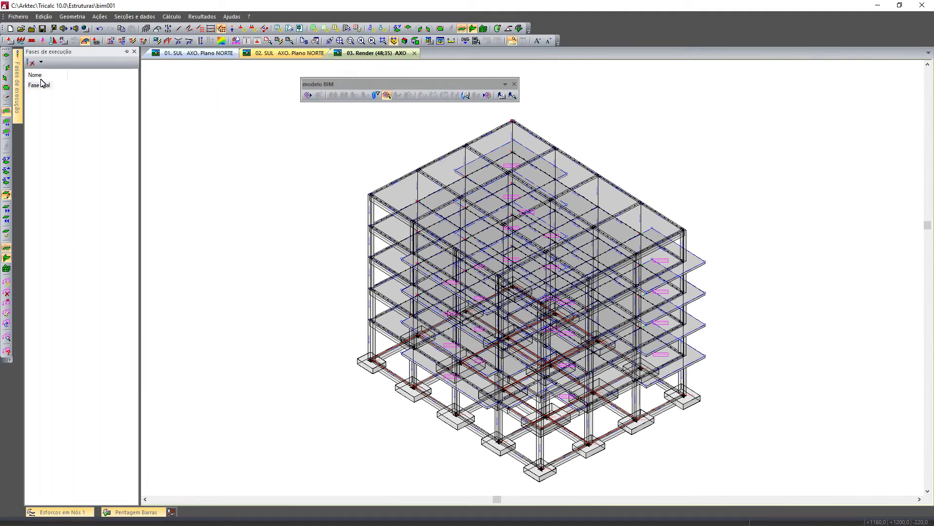
{"action": "left_click", "coordinate": [41, 62]}
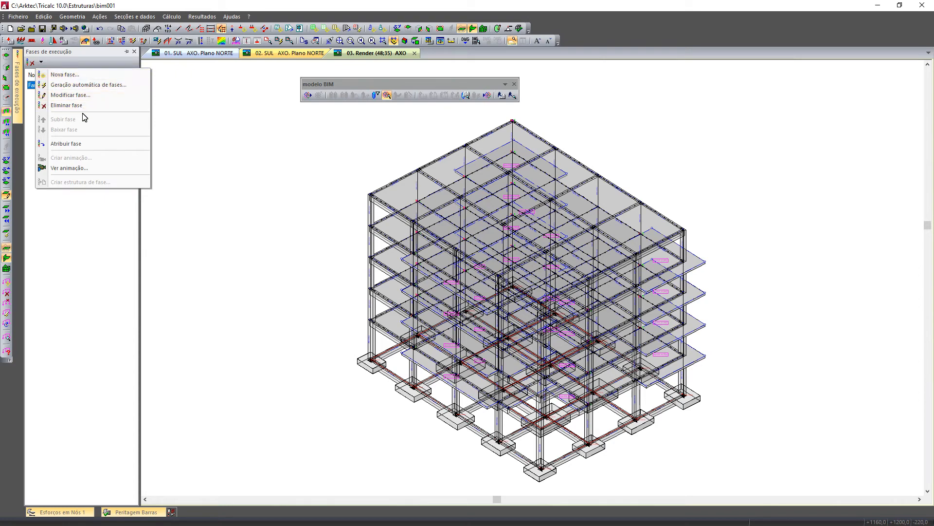
{"action": "left_click", "coordinate": [87, 87]}
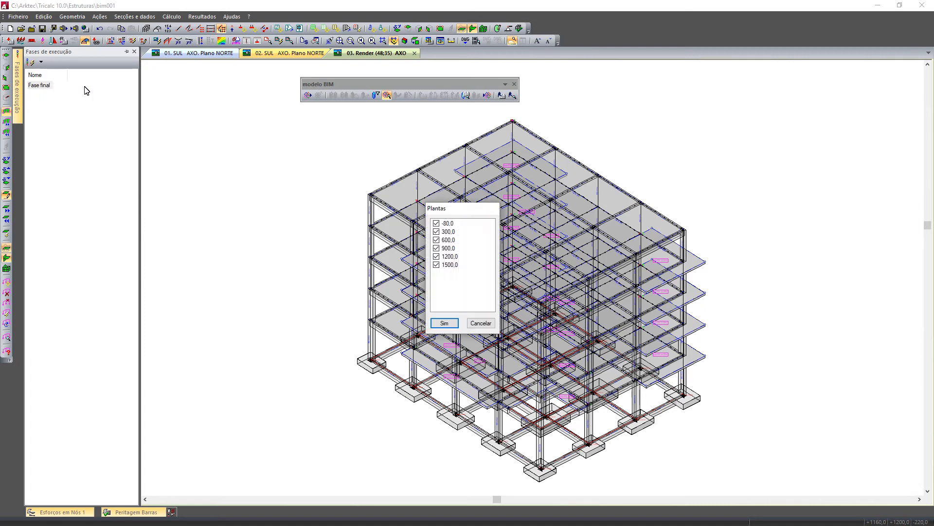
{"action": "left_click", "coordinate": [445, 323]}
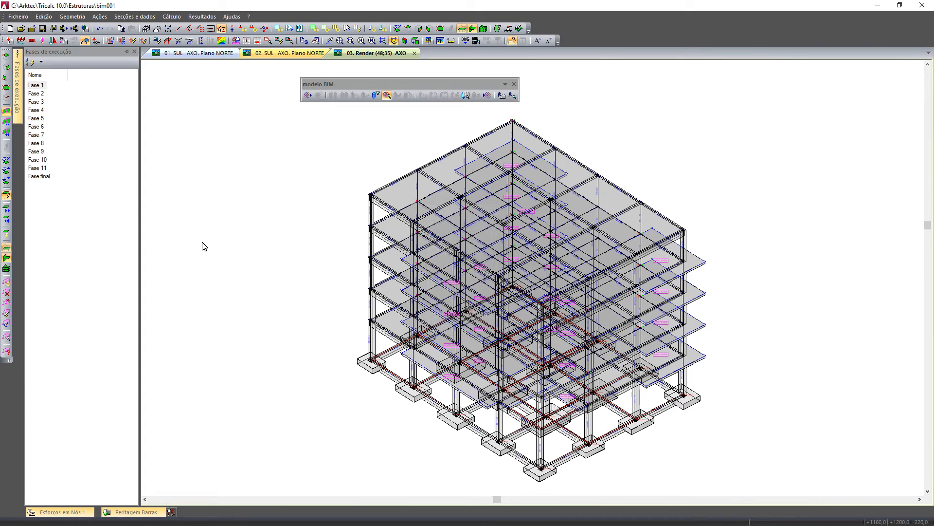
Create the execution-phase animation as Fases-bim001.avi, keeping the default frame duration and the full-frames (Fotogramas completos) compressor.
{"action": "left_click", "coordinate": [17, 87]}
{"action": "left_click", "coordinate": [34, 86]}
{"action": "left_click", "coordinate": [40, 62]}
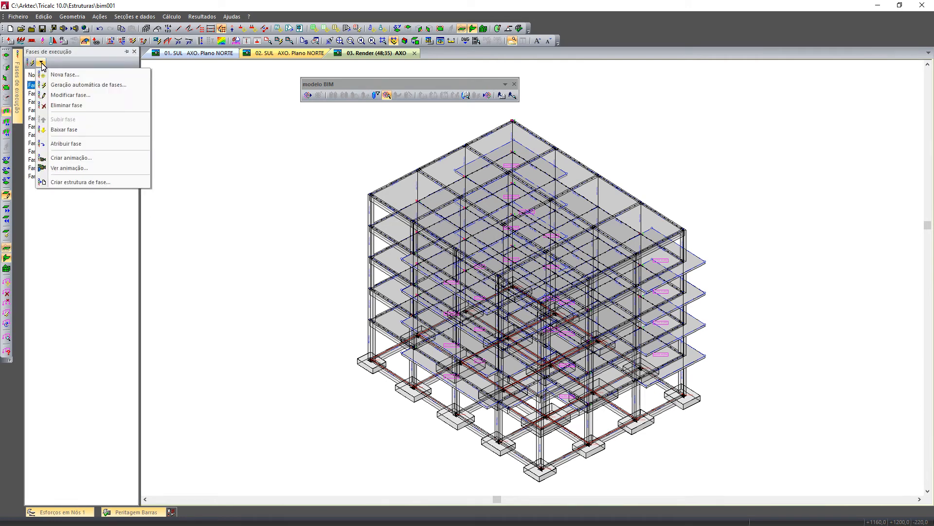
{"action": "left_click", "coordinate": [71, 158]}
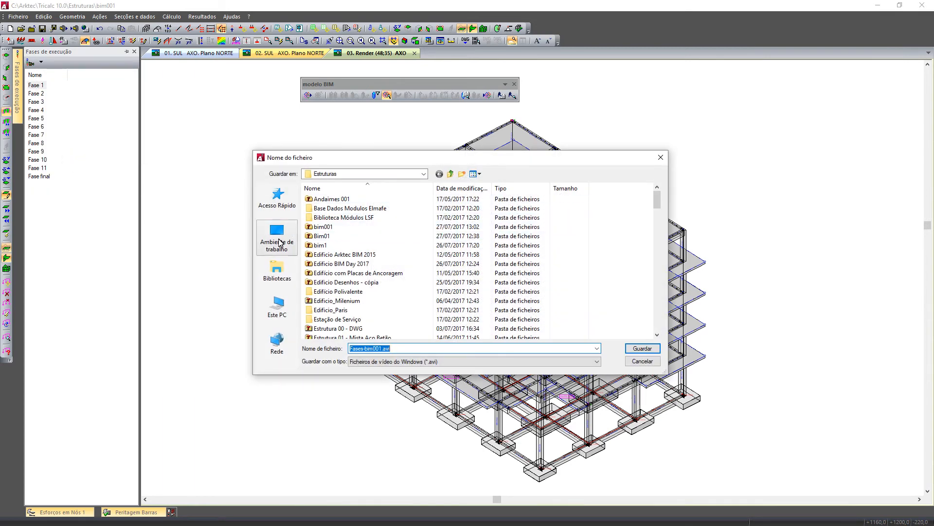
{"action": "left_click", "coordinate": [642, 349]}
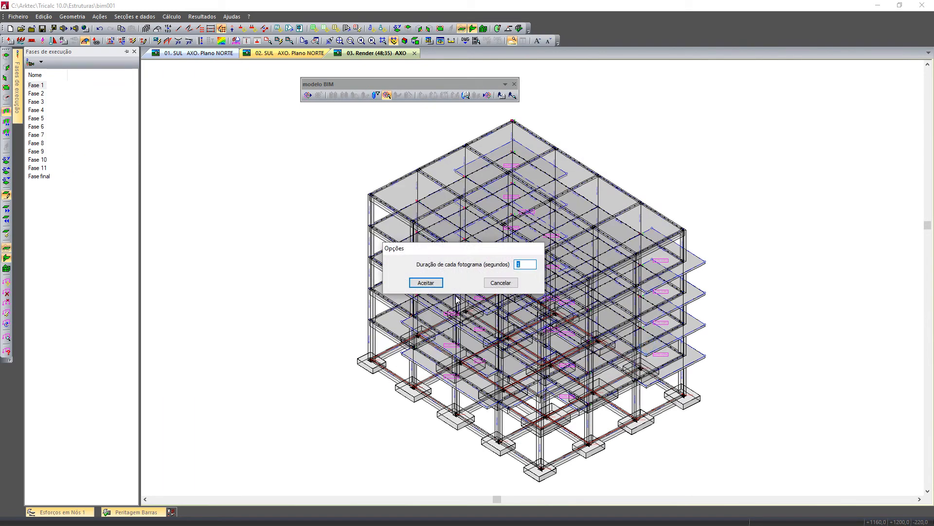
{"action": "left_click", "coordinate": [426, 283]}
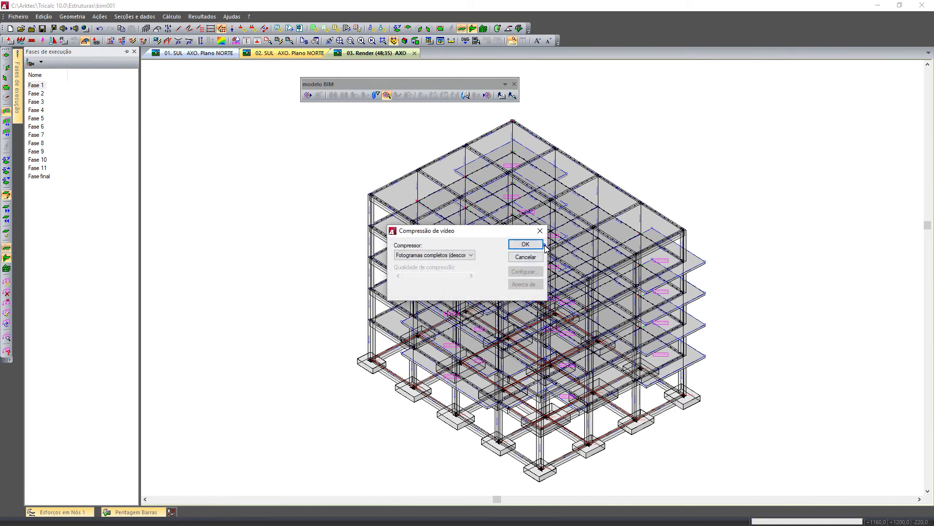
{"action": "left_click", "coordinate": [524, 245]}
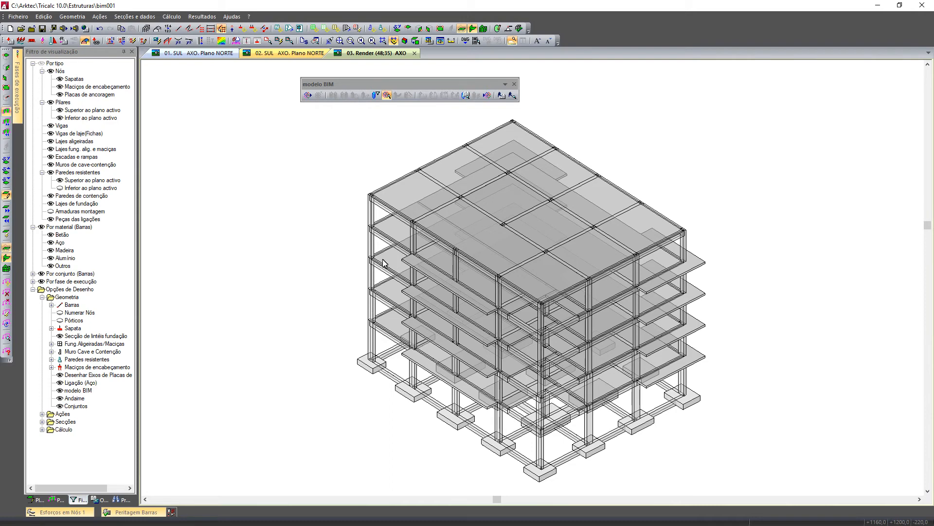
{"action": "mouse_move", "coordinate": [17, 90]}
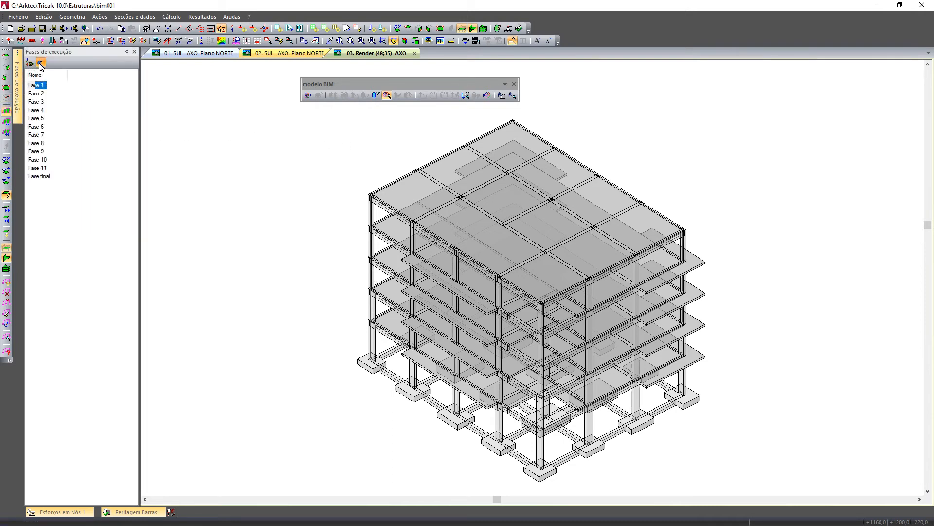
{"action": "left_click", "coordinate": [40, 63]}
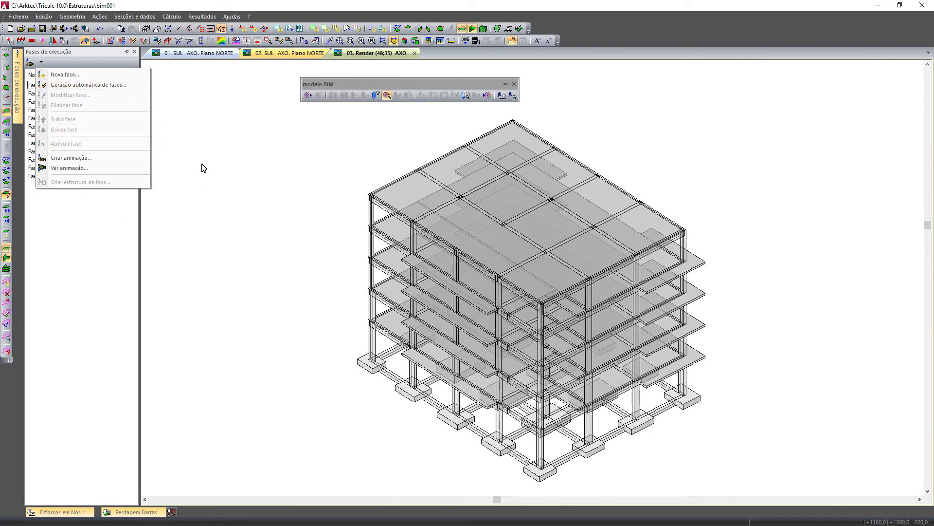
{"action": "left_click", "coordinate": [194, 146]}
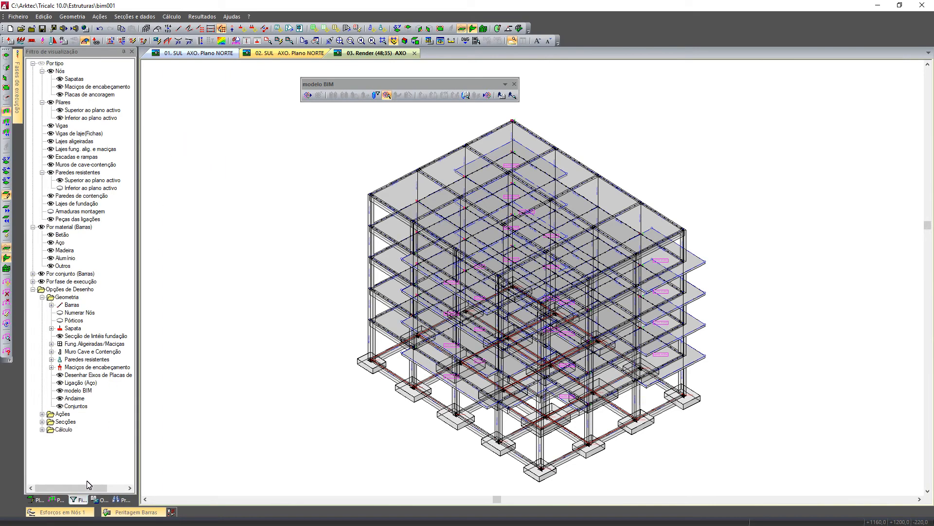
Hide all execution phases and make only Fase 1 to Fase 4 visible, one after another.
{"action": "left_click", "coordinate": [33, 282]}
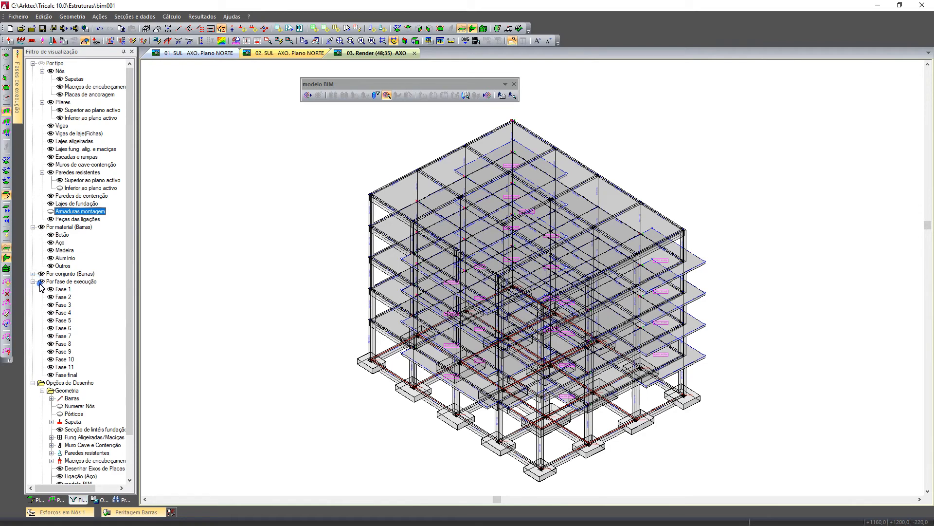
{"action": "left_click", "coordinate": [39, 282]}
{"action": "left_click", "coordinate": [50, 290]}
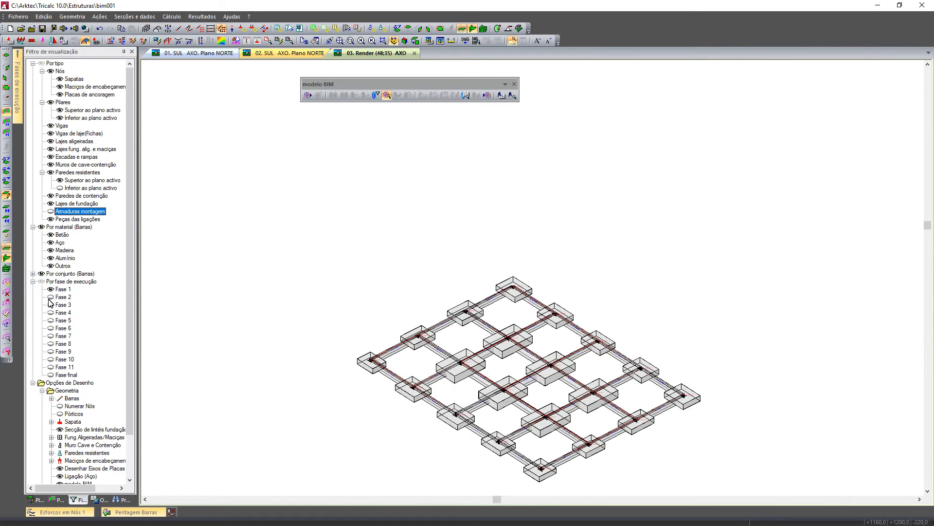
{"action": "left_click", "coordinate": [50, 297]}
{"action": "left_click", "coordinate": [51, 305]}
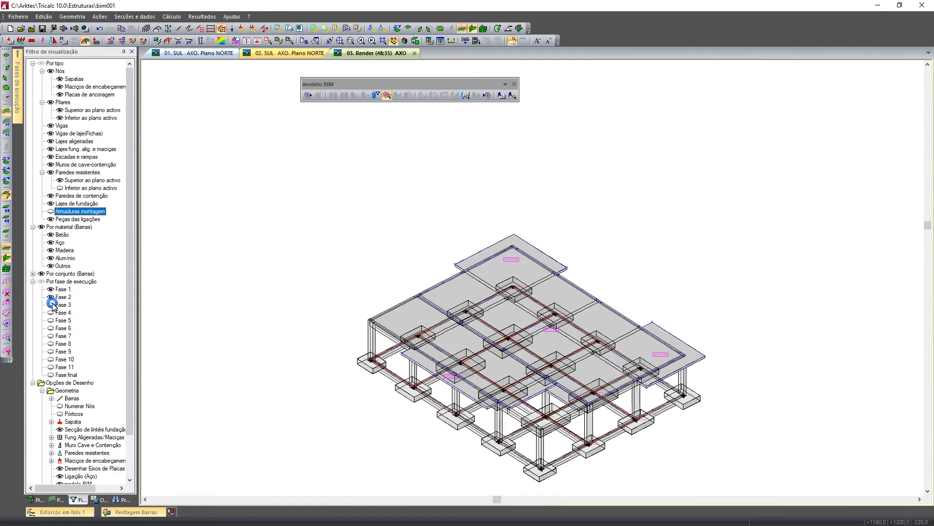
{"action": "left_click", "coordinate": [50, 313]}
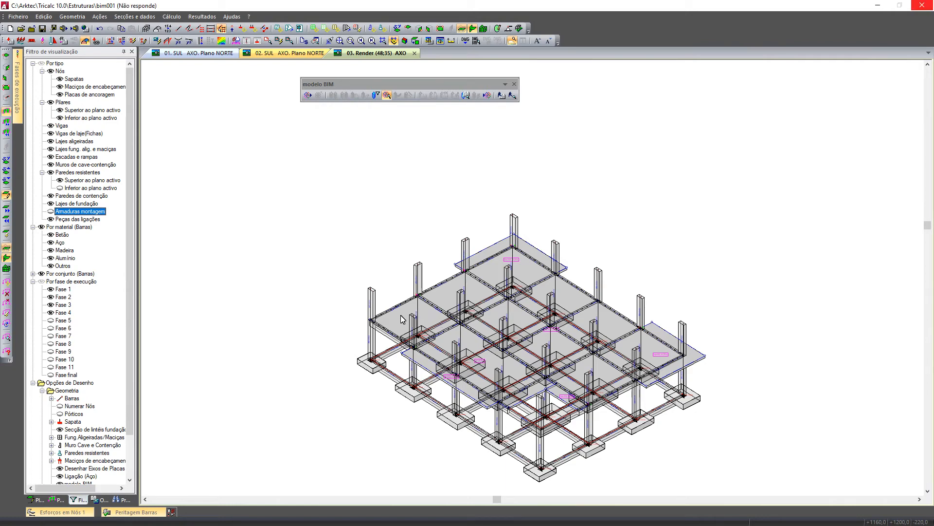
Make the assembly reinforcement (Armaduras montagem) and the remaining execution phases from Fase 5 onwards visible at the building corner.
{"action": "left_click_drag", "start_coordinate": [341, 249], "coordinate": [459, 392]}
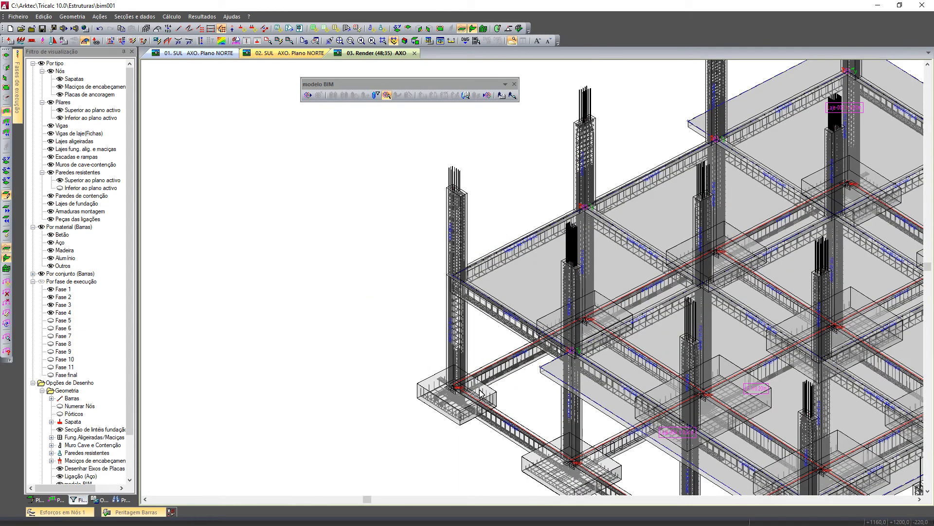
{"action": "left_click", "coordinate": [50, 320]}
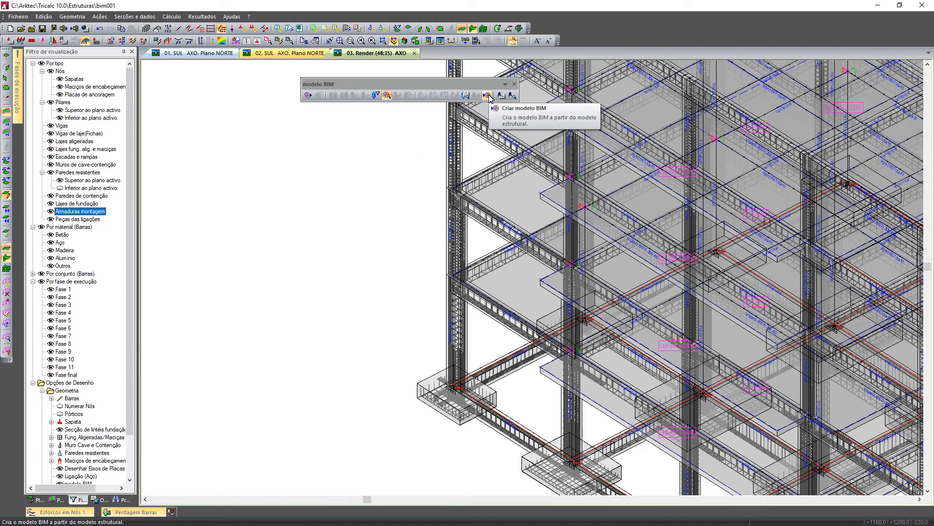
Export the structural model to the desktop as the ifc2x3 file bim_v01, grouped by phase and translated to its original import position.
{"action": "left_click", "coordinate": [487, 95]}
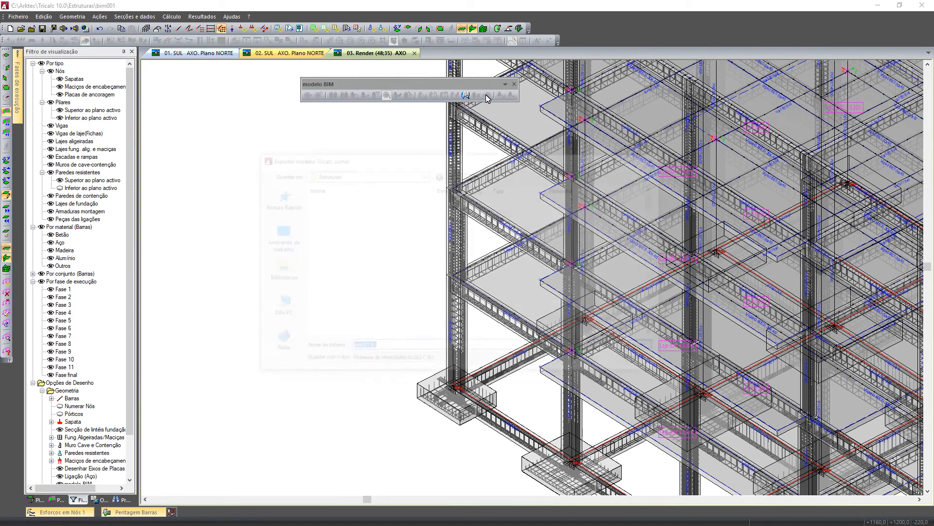
{"action": "left_click", "coordinate": [273, 239]}
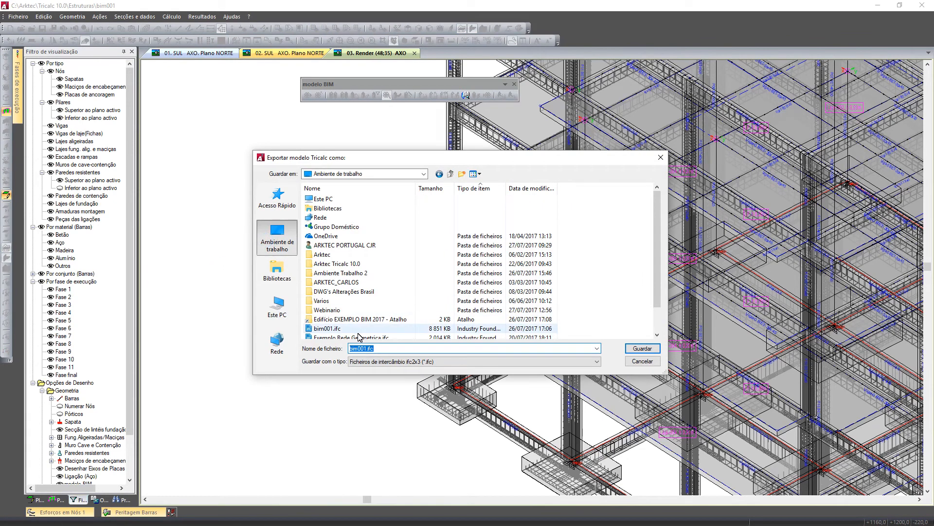
{"action": "type", "text": "bim_v"}
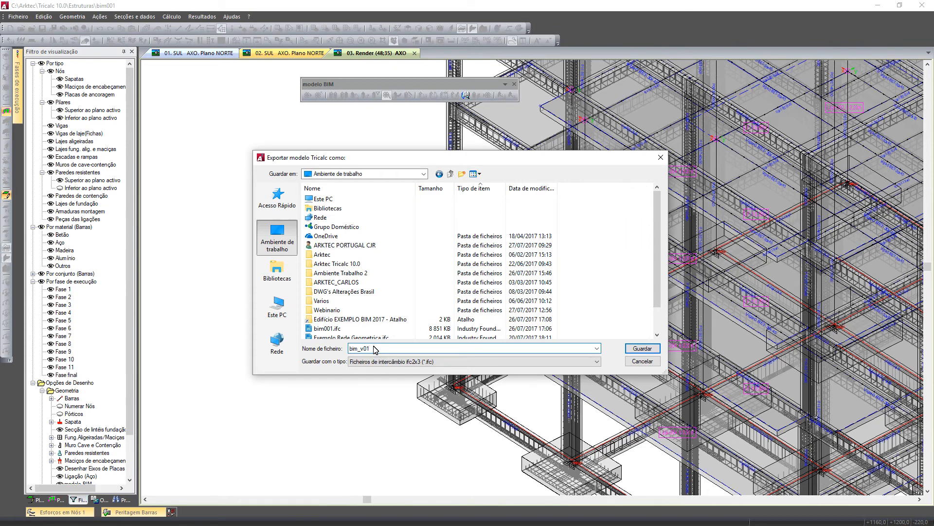
{"action": "key", "text": "Return"}
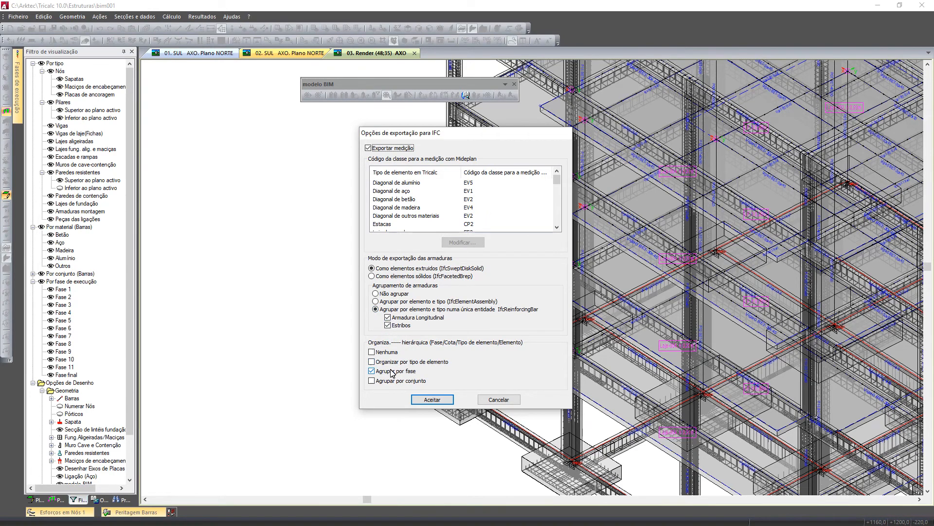
{"action": "left_click", "coordinate": [438, 400]}
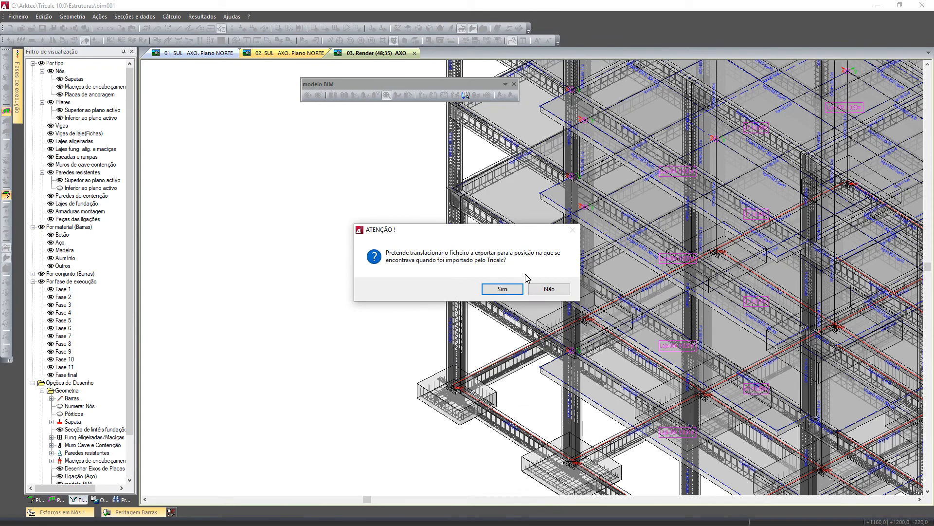
{"action": "left_click", "coordinate": [502, 288]}
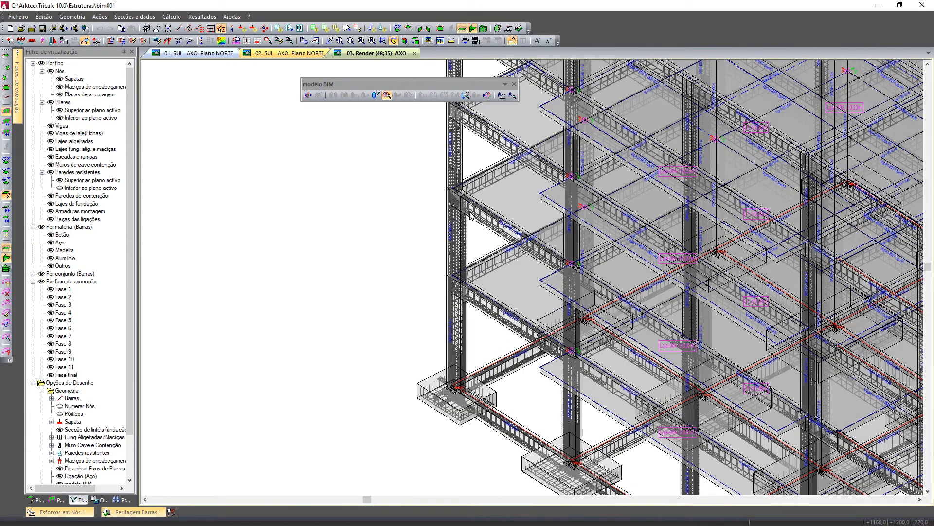
Switch to the desktop and open the exported bim_v01.ifc file in BIM Vision.
{"action": "left_click", "coordinate": [878, 7]}
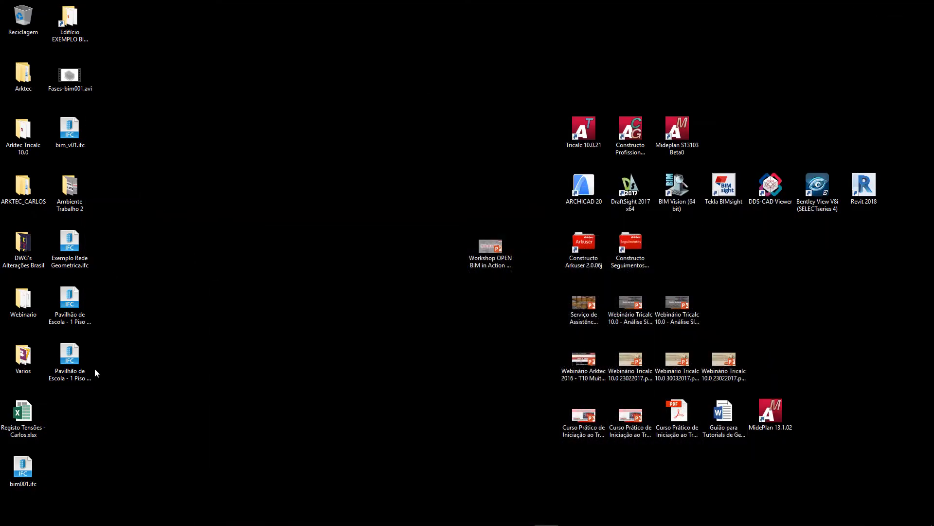
{"action": "left_click_drag", "start_coordinate": [17, 469], "coordinate": [66, 467]}
{"action": "left_click_drag", "start_coordinate": [59, 122], "coordinate": [293, 122]}
{"action": "double_click", "coordinate": [304, 136]}
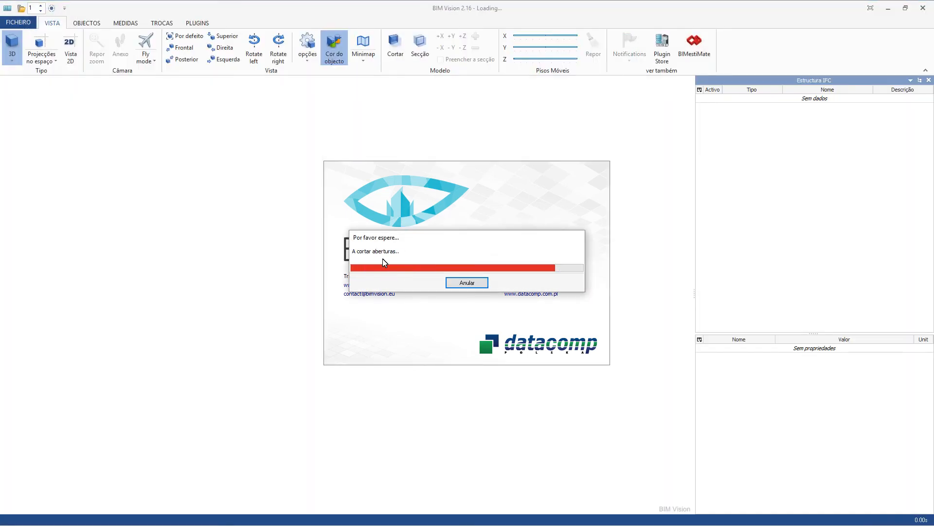
{"action": "left_click_drag", "start_coordinate": [307, 352], "coordinate": [384, 282]}
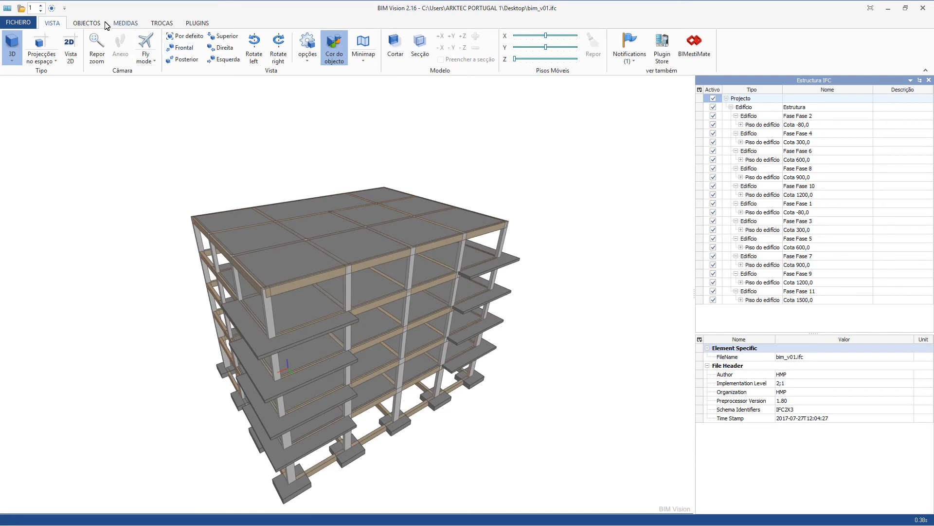
Make all unselected elements transparent to expose the reinforcement, and select one rectangular concrete column at the building corner.
{"action": "left_click", "coordinate": [86, 25]}
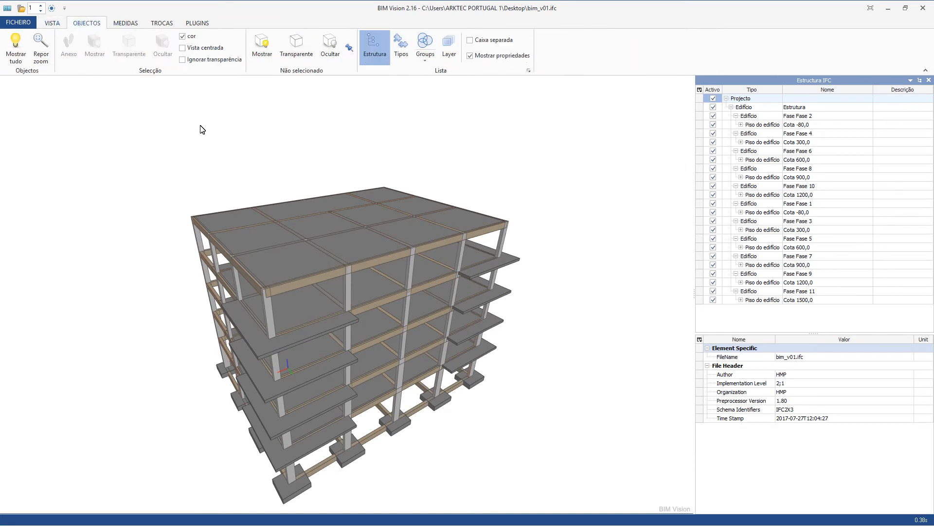
{"action": "left_click", "coordinate": [297, 52]}
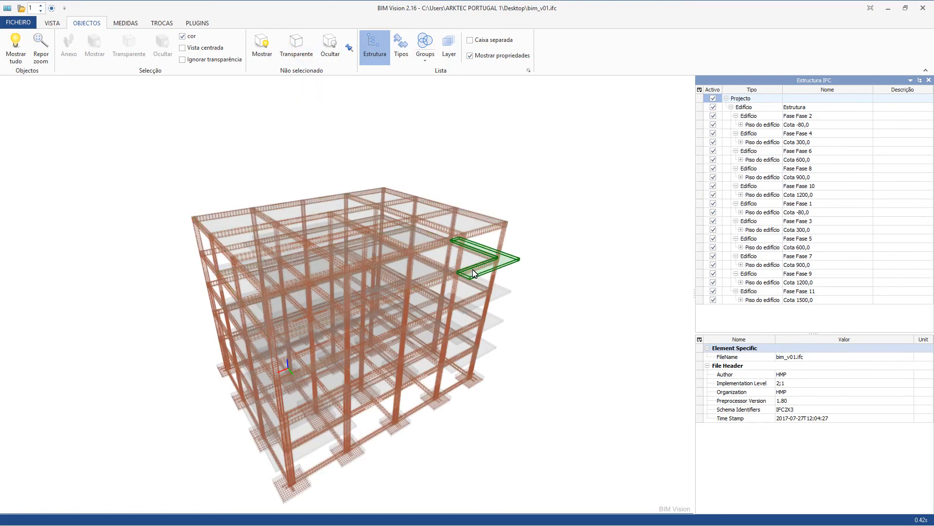
{"action": "scroll", "coordinate": [475, 274], "scroll_direction": "up", "scroll_amount": 5}
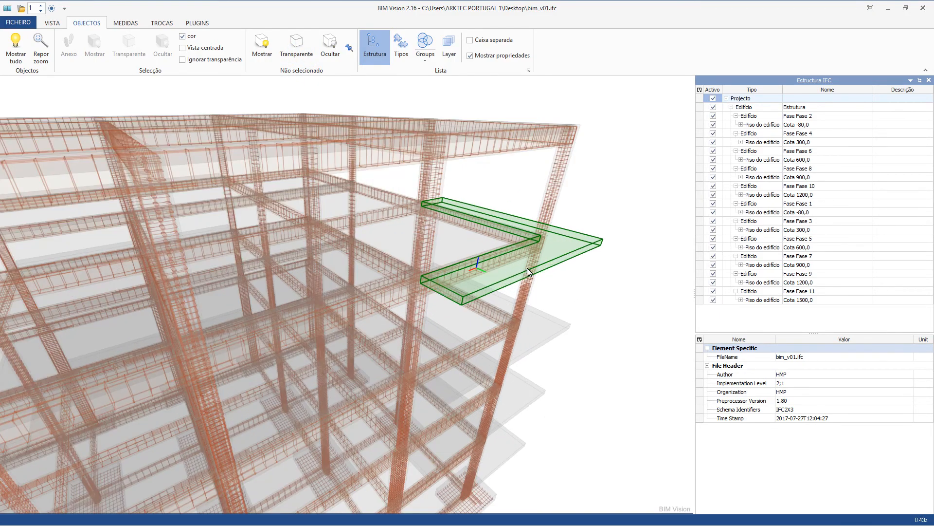
{"action": "scroll", "coordinate": [527, 267], "scroll_direction": "up", "scroll_amount": 6}
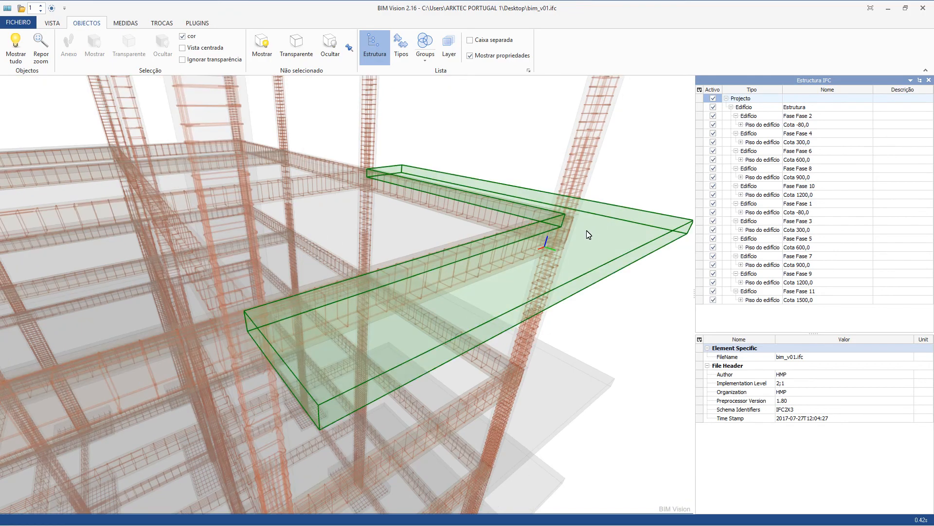
{"action": "scroll", "coordinate": [586, 228], "scroll_direction": "up", "scroll_amount": 2}
{"action": "left_click_drag", "start_coordinate": [525, 255], "coordinate": [485, 214]}
{"action": "scroll", "coordinate": [464, 337], "scroll_direction": "down", "scroll_amount": 6}
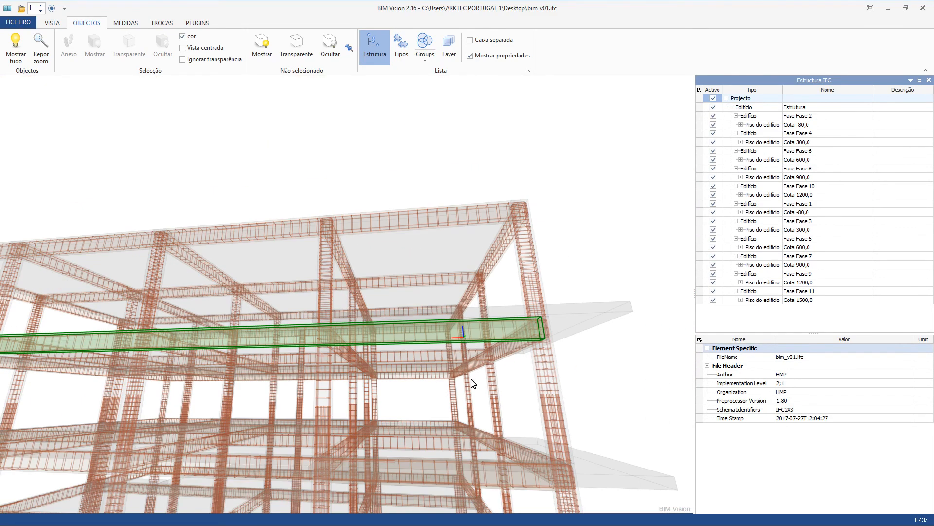
{"action": "scroll", "coordinate": [496, 394], "scroll_direction": "down", "scroll_amount": 4}
{"action": "left_click", "coordinate": [507, 420]}
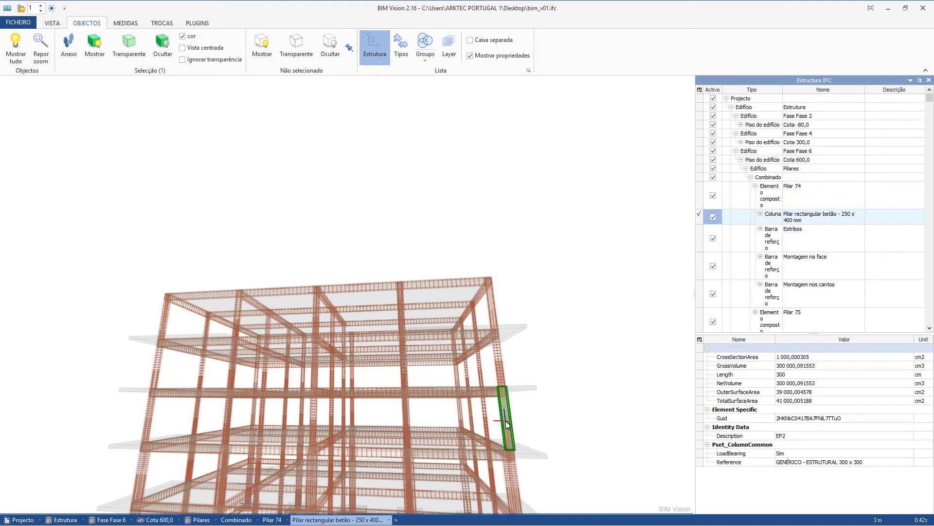
{"action": "left_click_drag", "start_coordinate": [562, 441], "coordinate": [621, 446]}
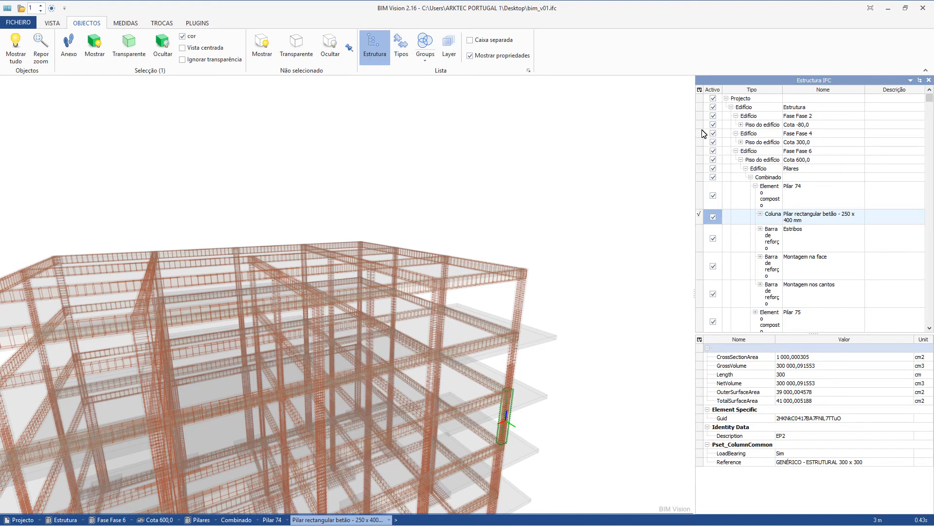
Hide the whole Estrutura building, briefly showing and hiding Fase 2 on its own.
{"action": "left_click", "coordinate": [713, 107]}
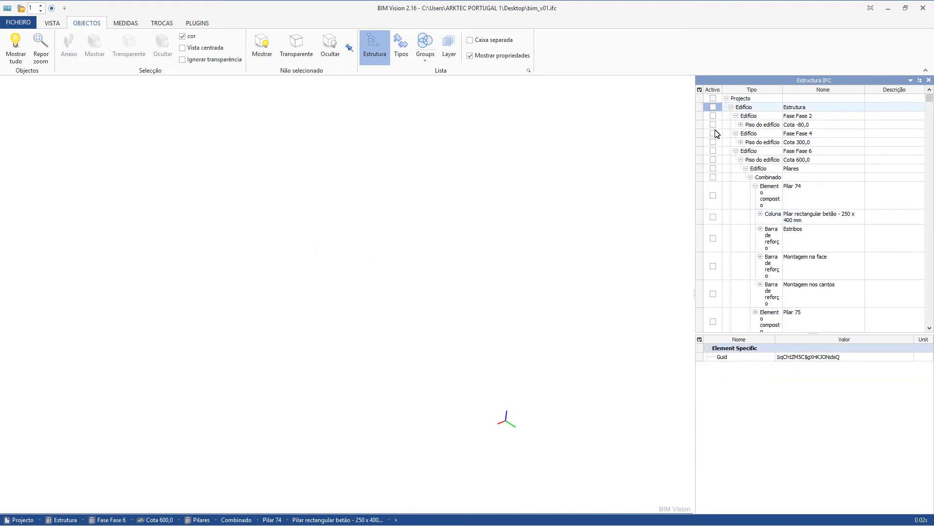
{"action": "left_click", "coordinate": [714, 117]}
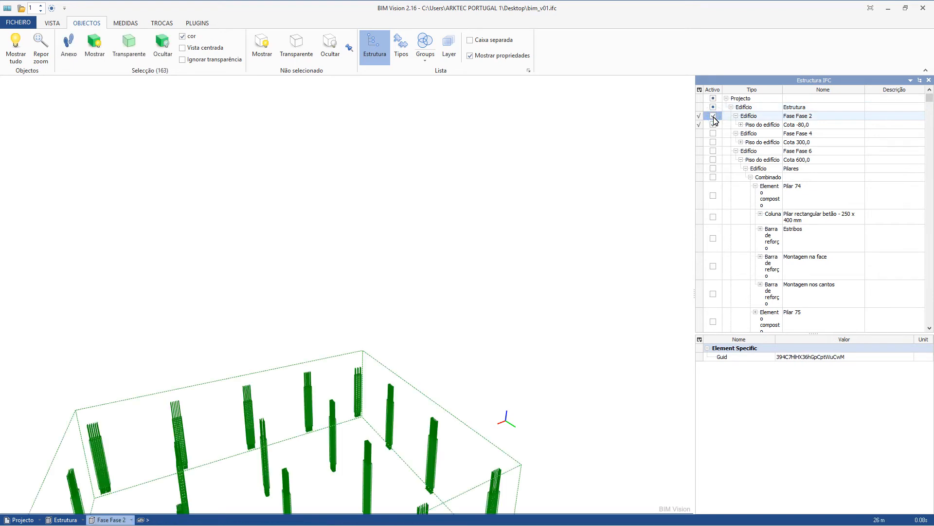
{"action": "left_click", "coordinate": [713, 117]}
Collapse every phase entry under Estrutura, from Fase 2 to Fase 11, so only the phase names are listed.
{"action": "left_click", "coordinate": [736, 116]}
{"action": "left_click", "coordinate": [731, 107]}
{"action": "left_click", "coordinate": [731, 107]}
{"action": "left_click", "coordinate": [736, 124]}
{"action": "left_click", "coordinate": [736, 133]}
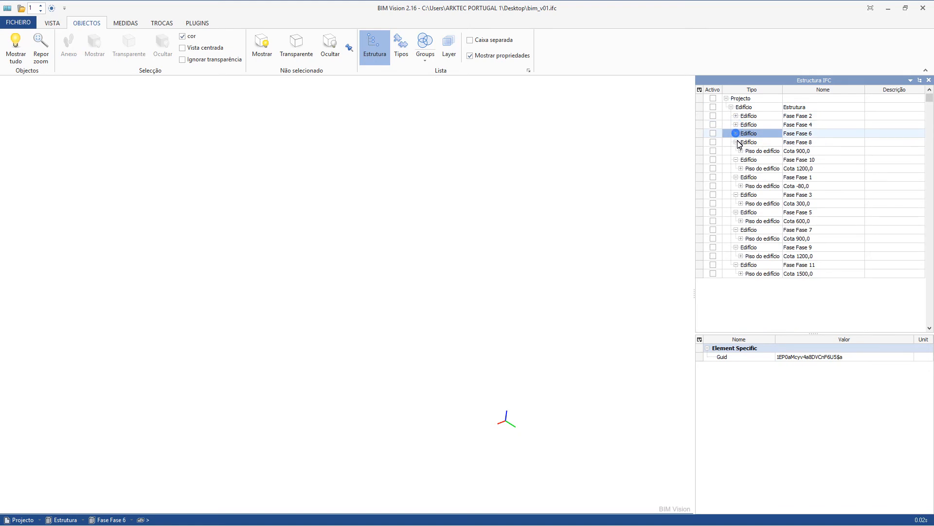
{"action": "left_click", "coordinate": [736, 142]}
{"action": "left_click", "coordinate": [736, 151]}
{"action": "left_click", "coordinate": [736, 160]}
{"action": "left_click", "coordinate": [736, 168]}
{"action": "left_click", "coordinate": [736, 177]}
{"action": "left_click", "coordinate": [736, 186]}
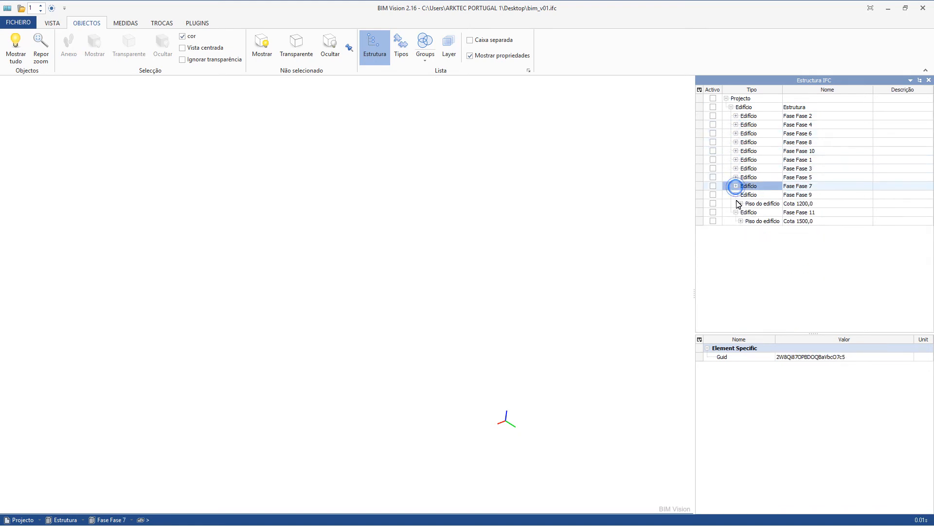
{"action": "left_click", "coordinate": [736, 194]}
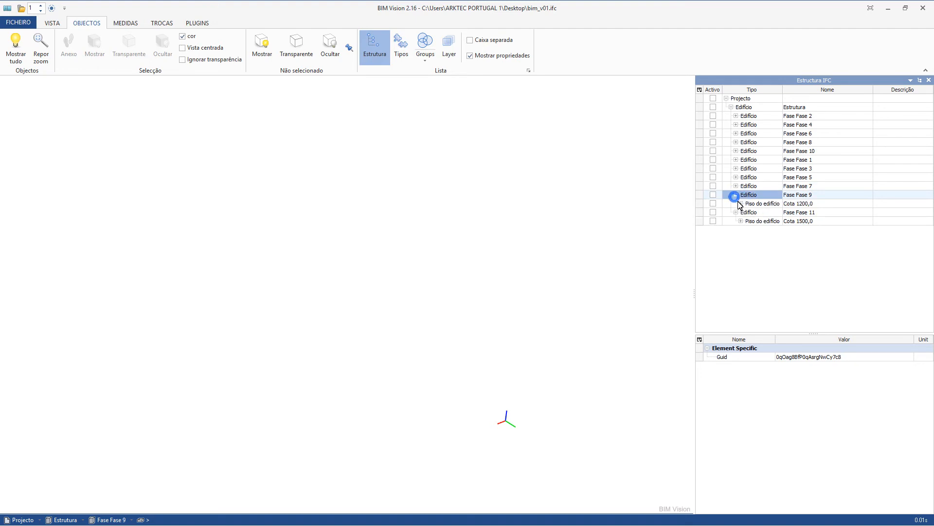
{"action": "left_click", "coordinate": [736, 204]}
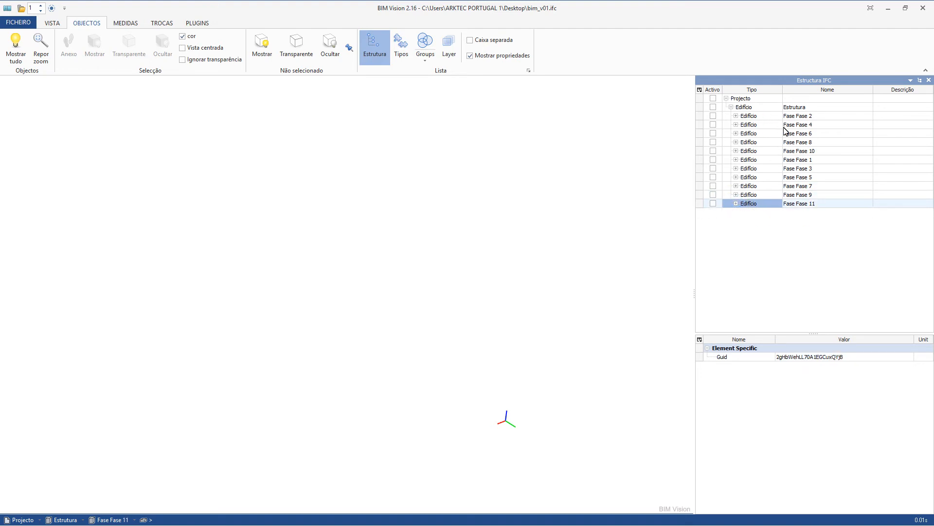
Show Fase 1 and Fase 2, inspect the column starter reinforcement on the footings, and clear the selection.
{"action": "left_click", "coordinate": [714, 160]}
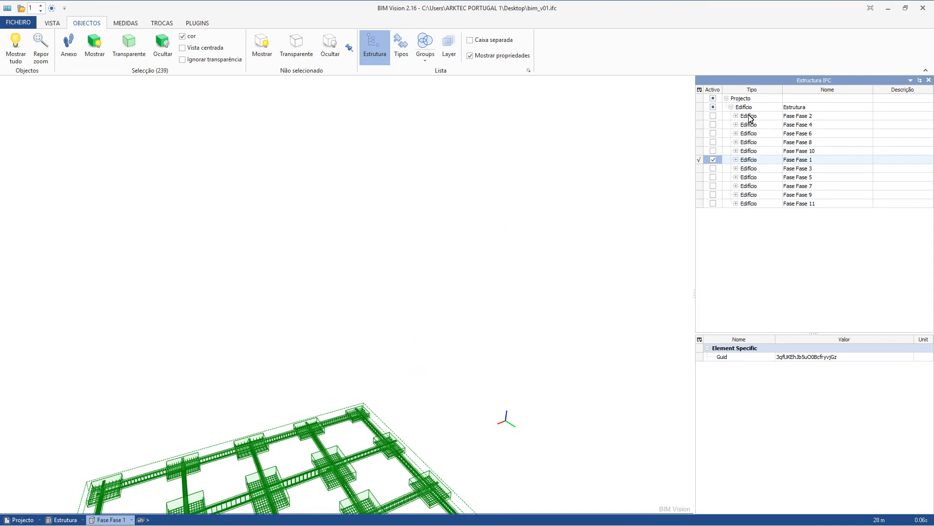
{"action": "left_click", "coordinate": [714, 115]}
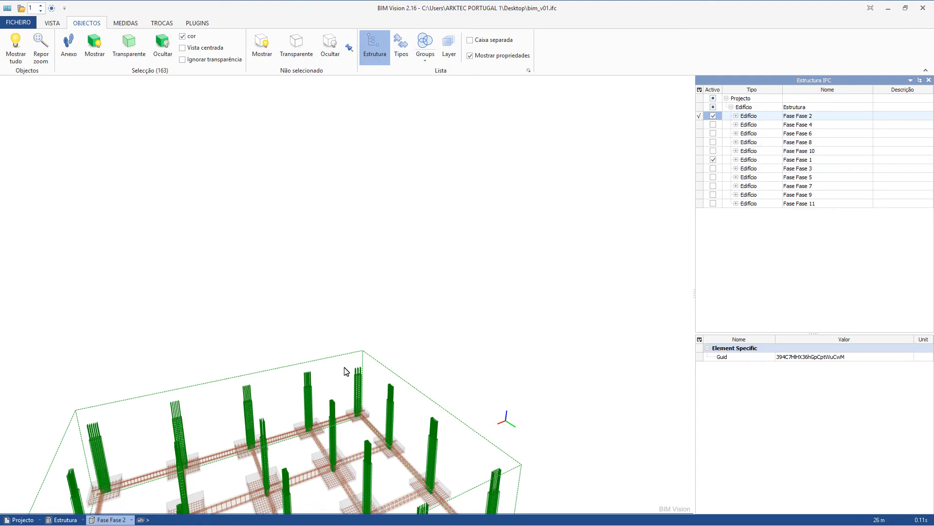
{"action": "left_click_drag", "start_coordinate": [352, 325], "coordinate": [377, 358]}
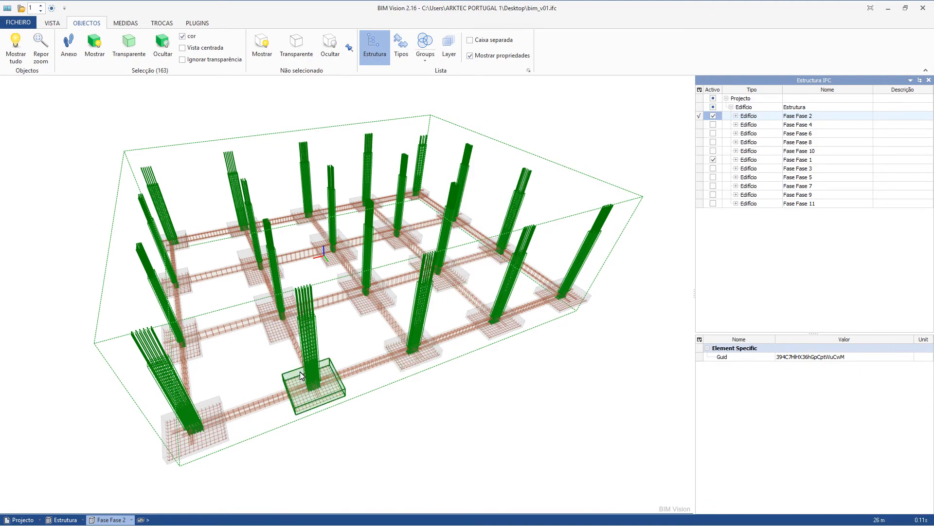
{"action": "scroll", "coordinate": [322, 428], "scroll_direction": "up", "scroll_amount": 5}
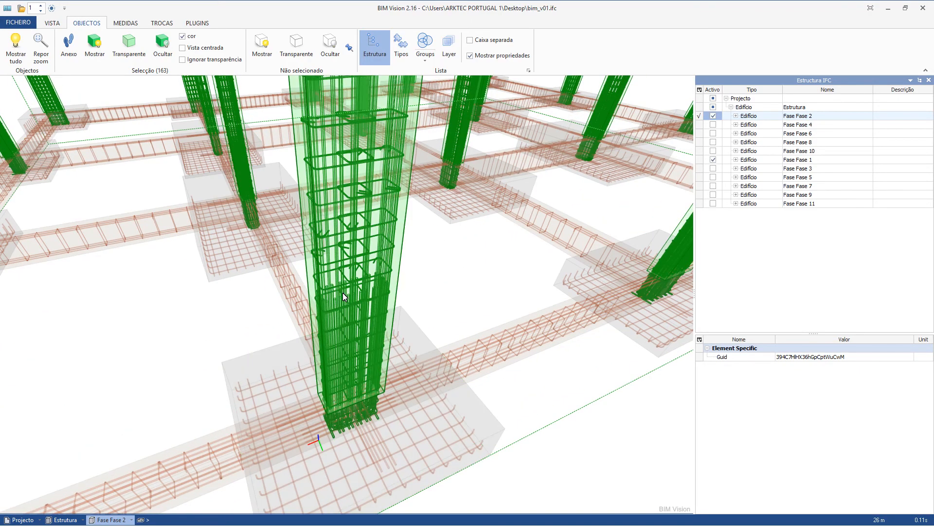
{"action": "scroll", "coordinate": [343, 293], "scroll_direction": "down", "scroll_amount": 4}
{"action": "scroll", "coordinate": [577, 238], "scroll_direction": "down", "scroll_amount": 5}
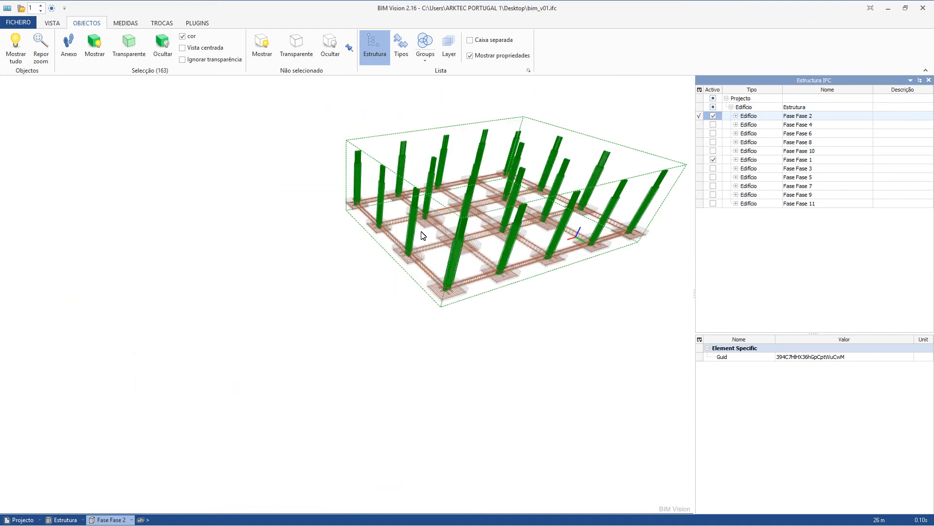
{"action": "left_click", "coordinate": [421, 231]}
{"action": "middle_click_drag", "start_coordinate": [479, 231], "coordinate": [449, 293]}
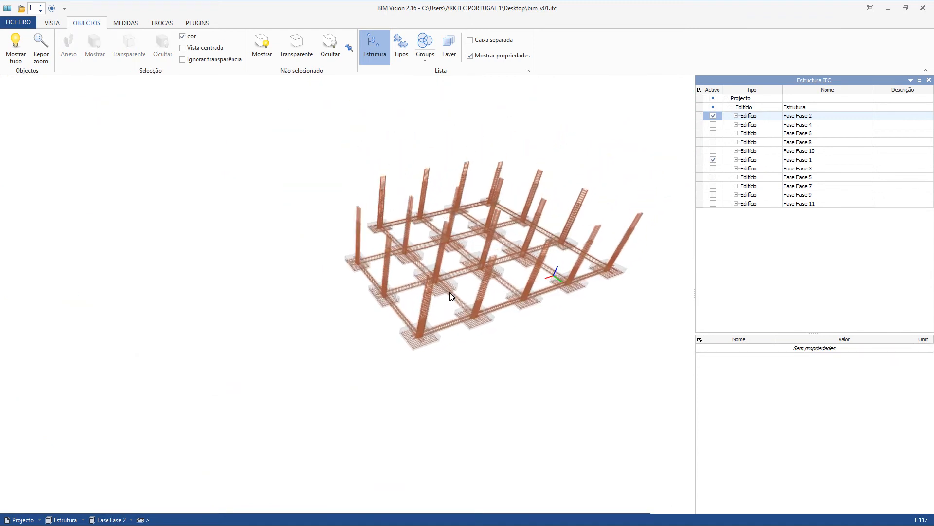
Hide and show Fase 1 again, followed by Fase 2, to compare the foundations with the columns.
{"action": "left_click", "coordinate": [713, 161]}
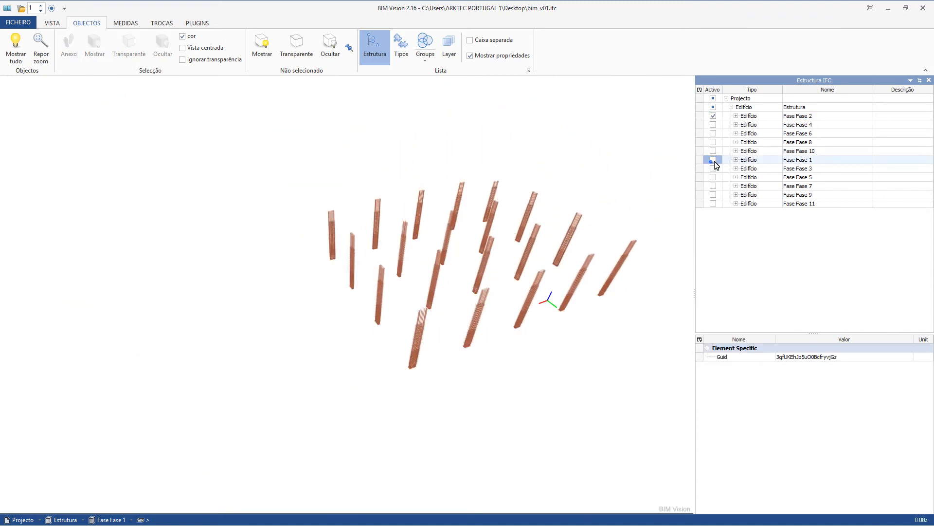
{"action": "left_click", "coordinate": [712, 161]}
{"action": "left_click", "coordinate": [713, 117]}
{"action": "left_click", "coordinate": [713, 116]}
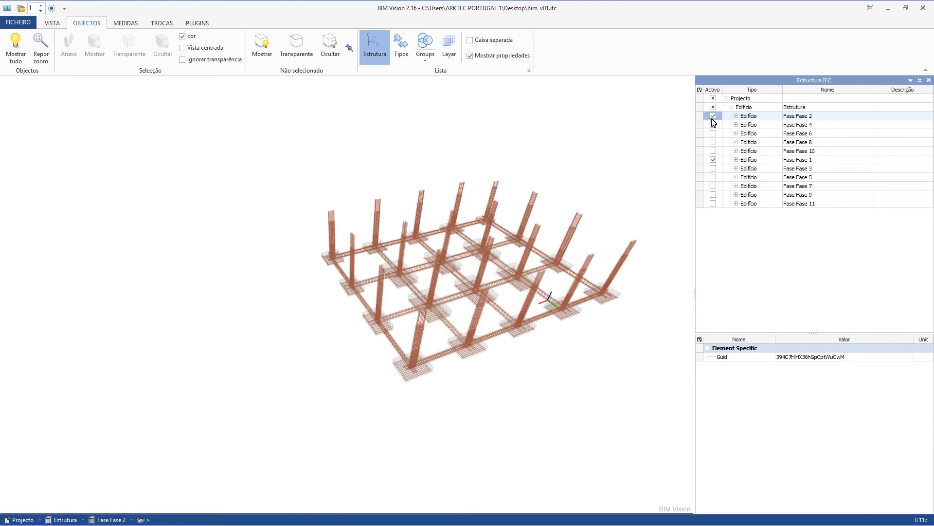
{"action": "left_click_drag", "start_coordinate": [575, 317], "coordinate": [572, 314]}
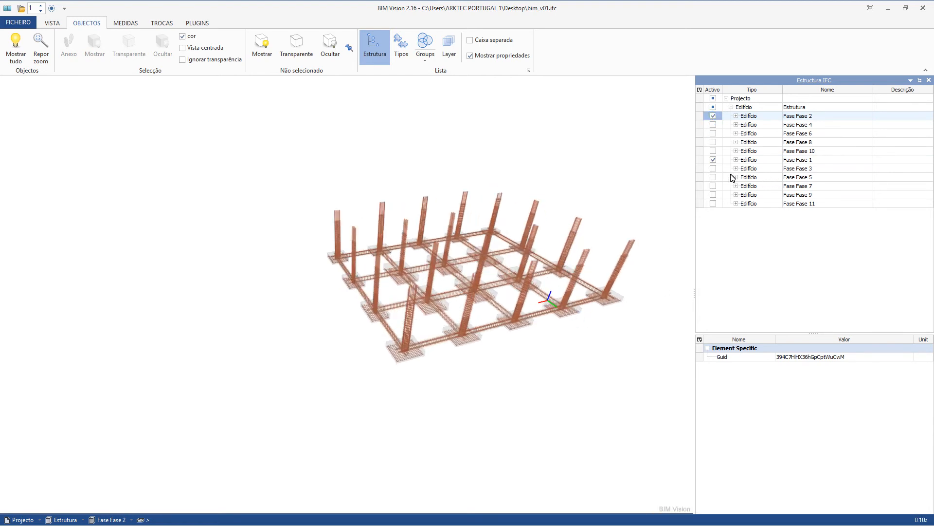
Show Fase 3, Fase 4, Fase 5 and Fase 6 in sequence, and inspect the corner column reinforcement of Fase 6.
{"action": "left_click", "coordinate": [713, 168]}
{"action": "left_click_drag", "start_coordinate": [491, 271], "coordinate": [432, 279]}
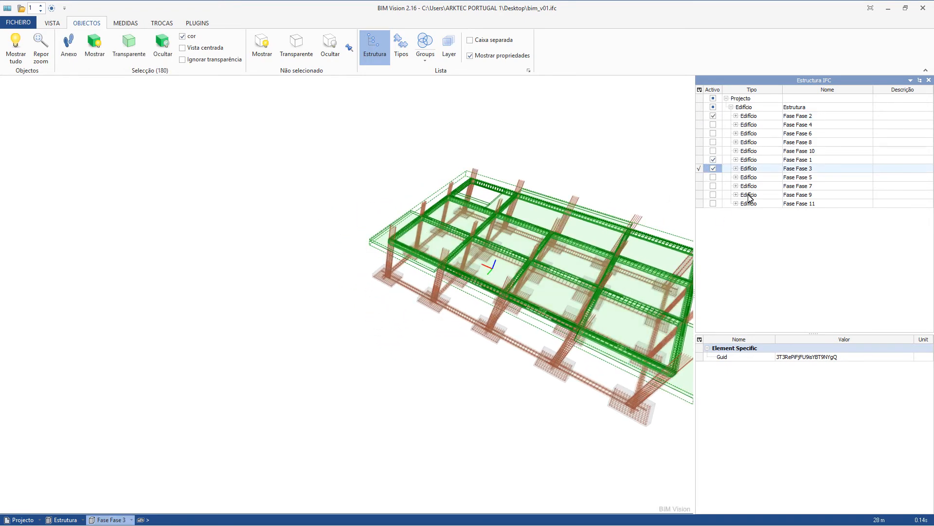
{"action": "left_click", "coordinate": [714, 124]}
{"action": "left_click", "coordinate": [713, 178]}
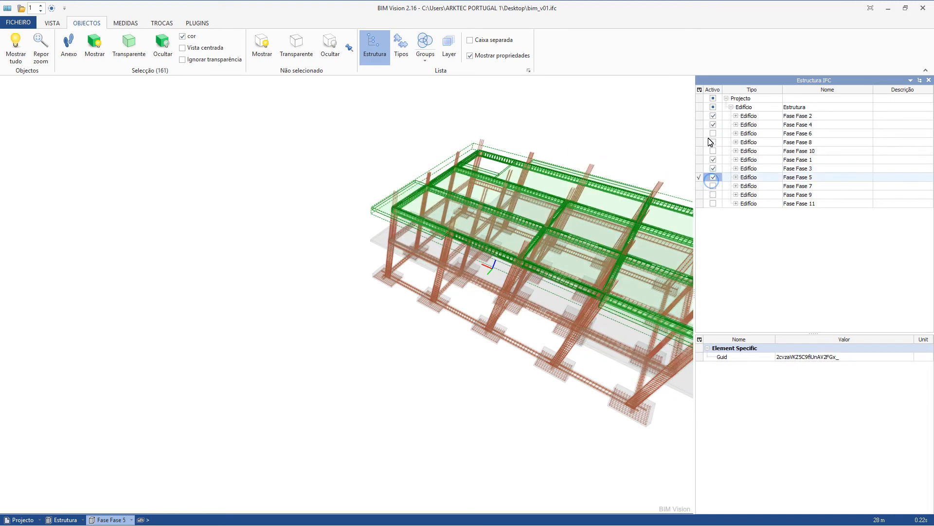
{"action": "left_click", "coordinate": [714, 133]}
{"action": "scroll", "coordinate": [437, 198], "scroll_direction": "down", "scroll_amount": 6}
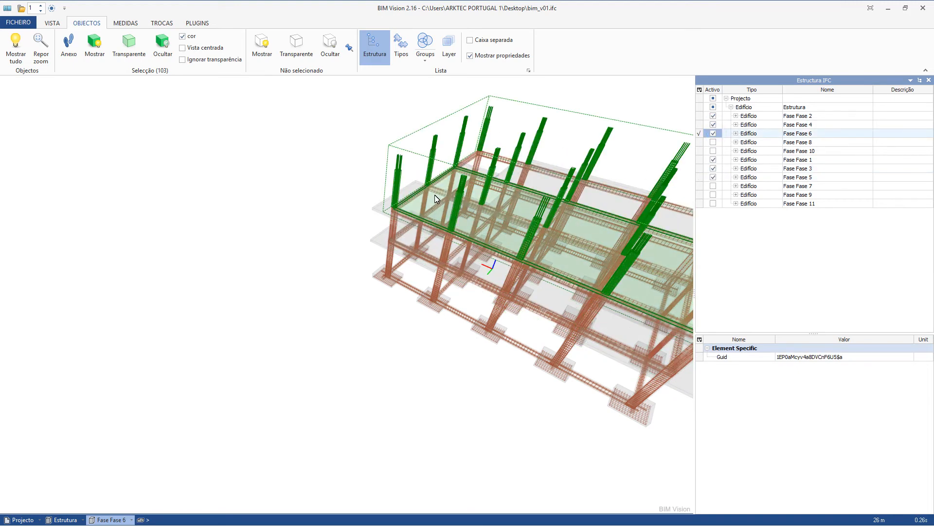
{"action": "scroll", "coordinate": [373, 278], "scroll_direction": "up", "scroll_amount": 7}
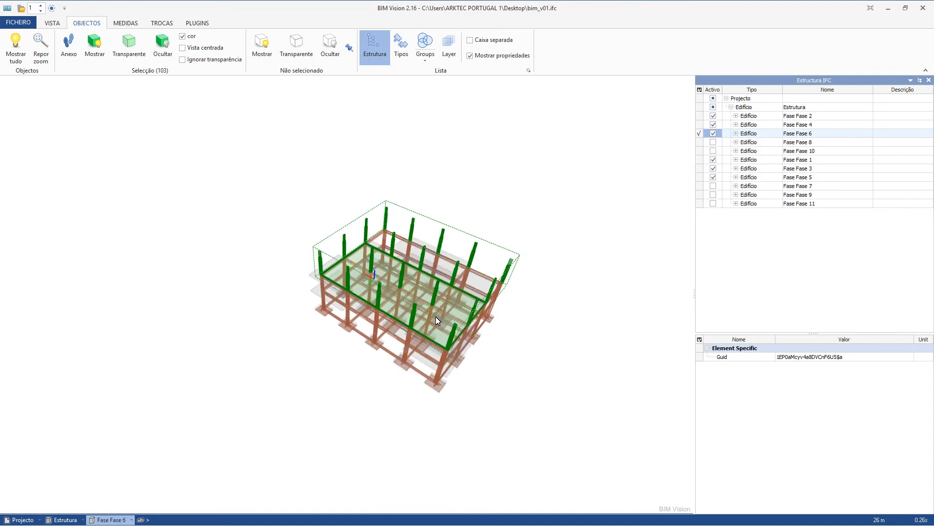
{"action": "left_click_drag", "start_coordinate": [463, 308], "coordinate": [521, 332]}
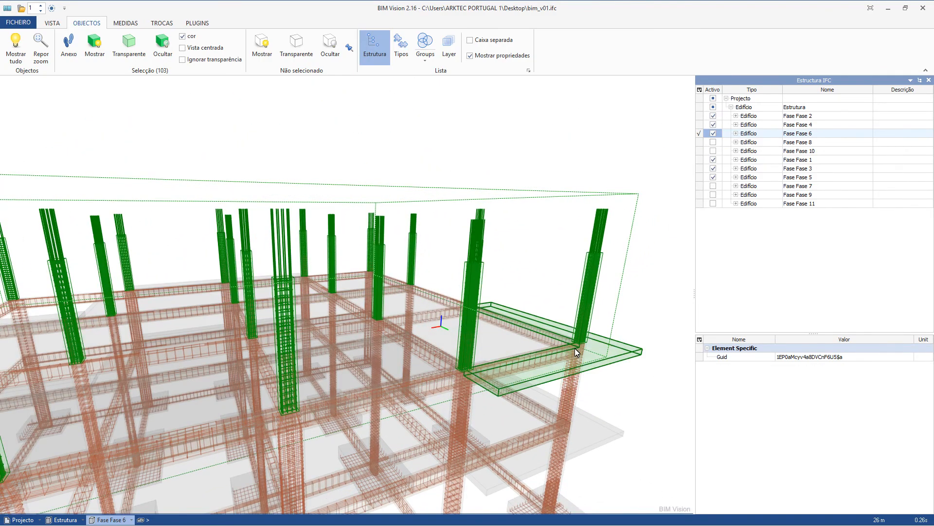
{"action": "scroll", "coordinate": [582, 340], "scroll_direction": "up", "scroll_amount": 5}
{"action": "scroll", "coordinate": [544, 361], "scroll_direction": "up", "scroll_amount": 8}
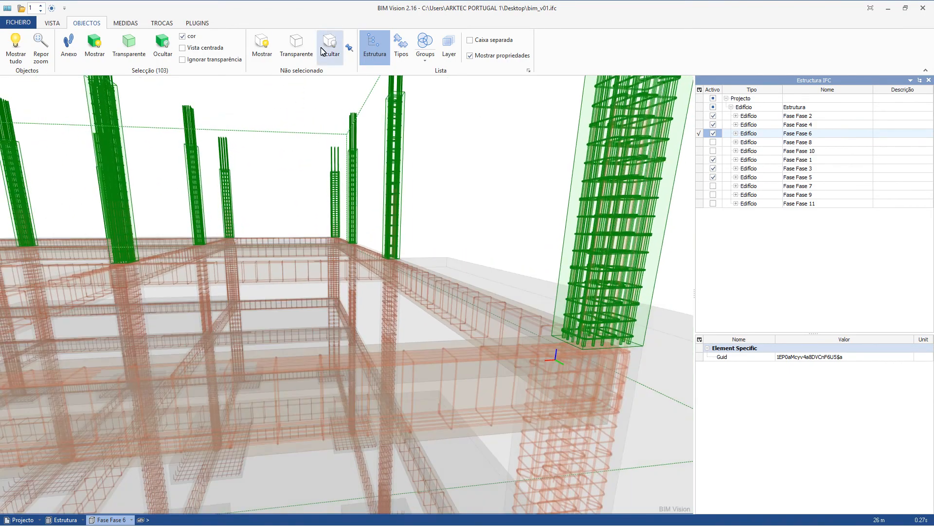
Switch the unselected elements around Fase 6 between hidden, transparent and fully shown display.
{"action": "left_click", "coordinate": [334, 58]}
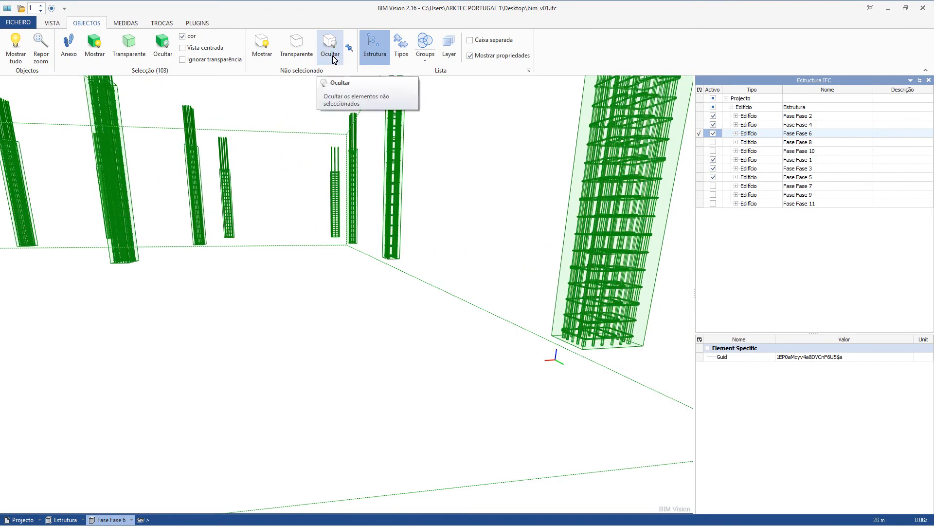
{"action": "left_click", "coordinate": [296, 46]}
{"action": "left_click", "coordinate": [267, 47]}
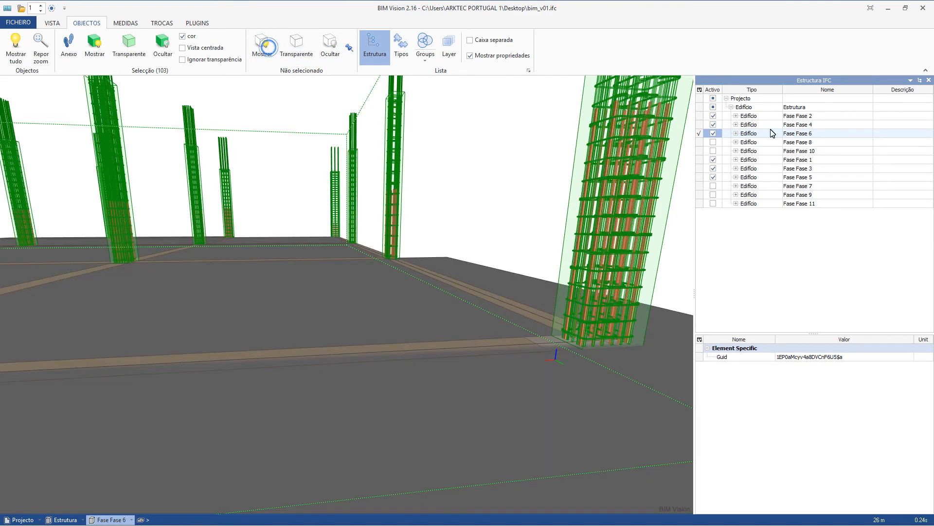
Select the Estrutura building, the project node and the Fase 6 corner column in turn to inspect their properties.
{"action": "left_click", "coordinate": [743, 107]}
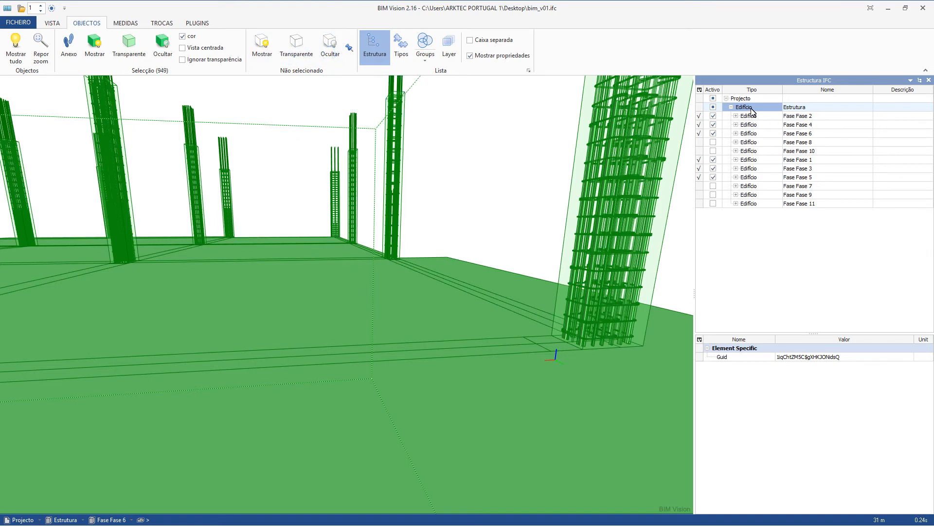
{"action": "left_click", "coordinate": [740, 98]}
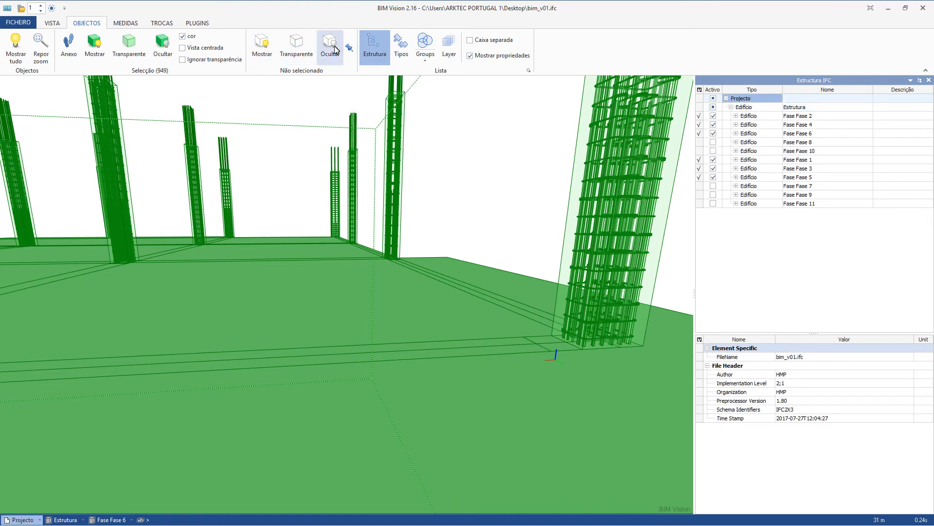
{"action": "left_click", "coordinate": [586, 249]}
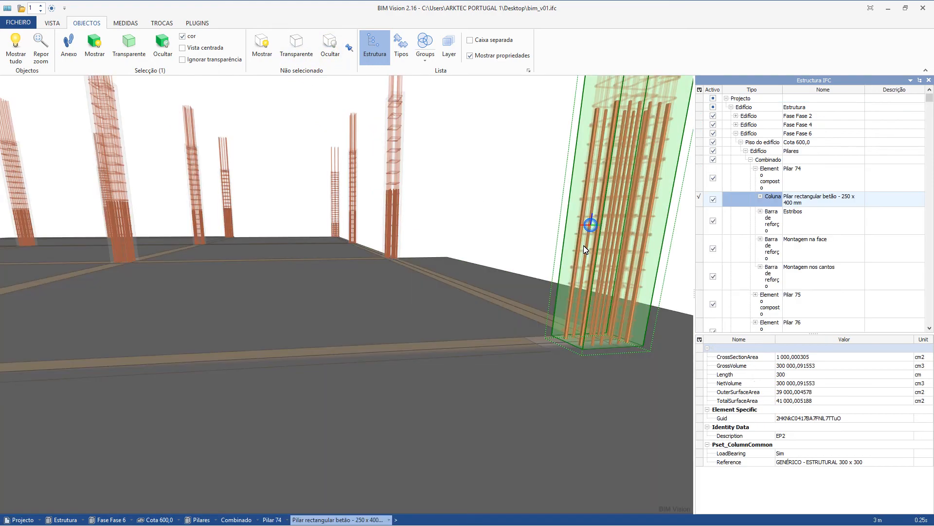
Examine the whole structure built up to Fase 6 from several sides, including the column reinforcement rising above the upper slab.
{"action": "scroll", "coordinate": [584, 250], "scroll_direction": "down", "scroll_amount": 6}
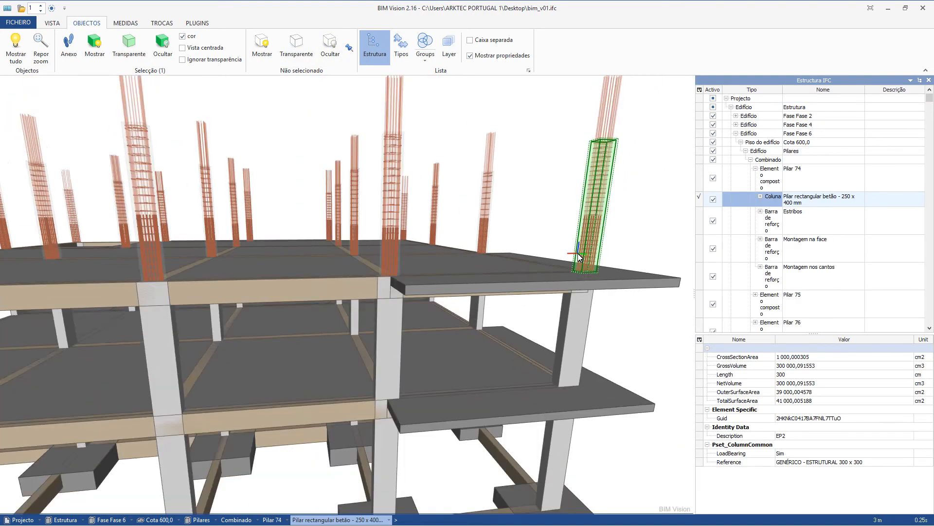
{"action": "scroll", "coordinate": [579, 256], "scroll_direction": "down", "scroll_amount": 3}
{"action": "mouse_move", "coordinate": [416, 329]}
{"action": "left_mouse_down"}
{"action": "mouse_move", "coordinate": [168, 327]}
{"action": "mouse_move", "coordinate": [215, 325]}
{"action": "left_mouse_up"}
{"action": "scroll", "coordinate": [214, 325], "scroll_direction": "up", "scroll_amount": 10}
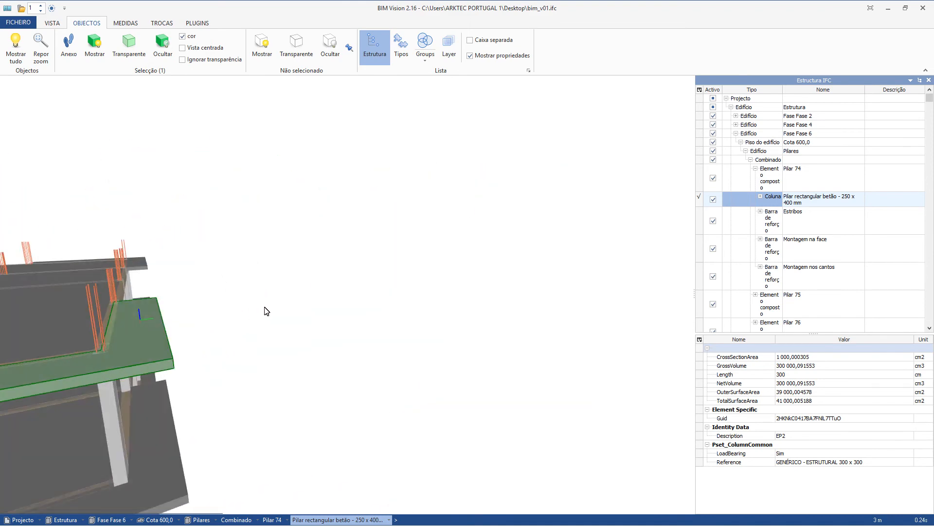
{"action": "scroll", "coordinate": [244, 382], "scroll_direction": "down", "scroll_amount": 9}
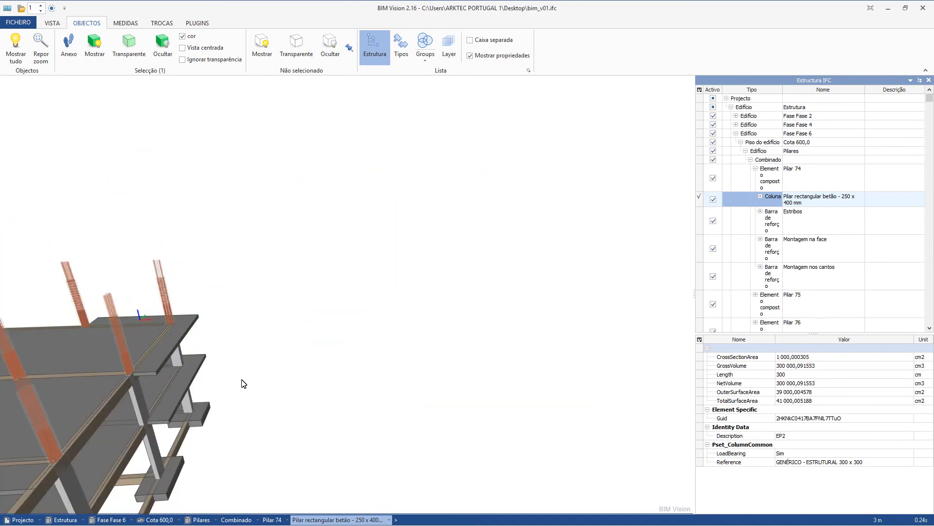
{"action": "left_click_drag", "start_coordinate": [135, 358], "coordinate": [411, 266]}
{"action": "middle_click_drag", "start_coordinate": [411, 267], "coordinate": [482, 269]}
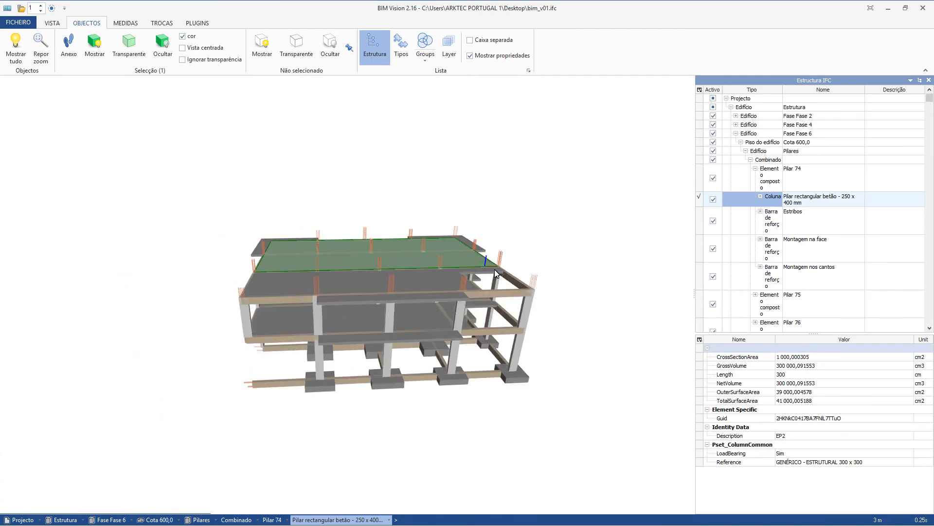
{"action": "scroll", "coordinate": [259, 302], "scroll_direction": "up", "scroll_amount": 2}
{"action": "scroll", "coordinate": [259, 302], "scroll_direction": "up", "scroll_amount": 2}
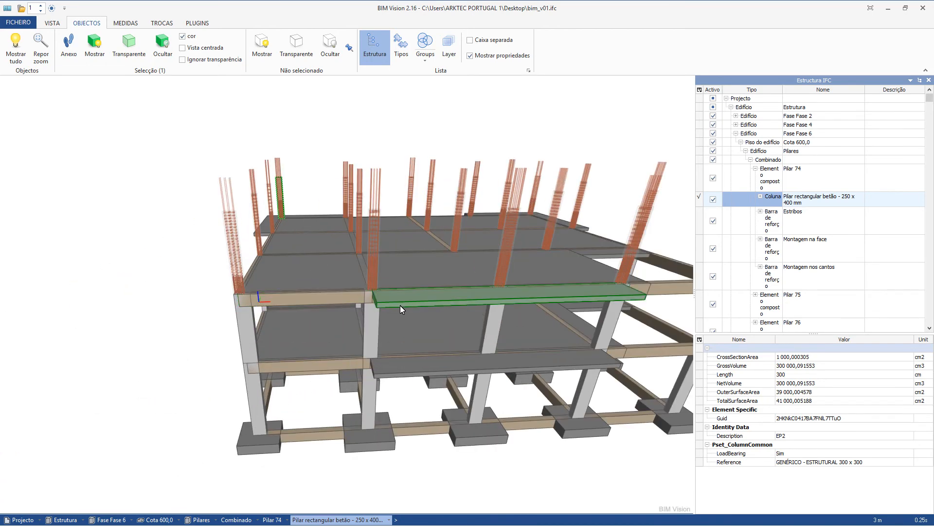
{"action": "scroll", "coordinate": [437, 299], "scroll_direction": "down", "scroll_amount": 3}
{"action": "mouse_move", "coordinate": [550, 297]}
{"action": "left_mouse_down"}
{"action": "mouse_move", "coordinate": [480, 319]}
{"action": "mouse_move", "coordinate": [460, 311]}
{"action": "mouse_move", "coordinate": [551, 325]}
{"action": "mouse_move", "coordinate": [525, 343]}
{"action": "mouse_move", "coordinate": [600, 331]}
{"action": "left_mouse_up"}
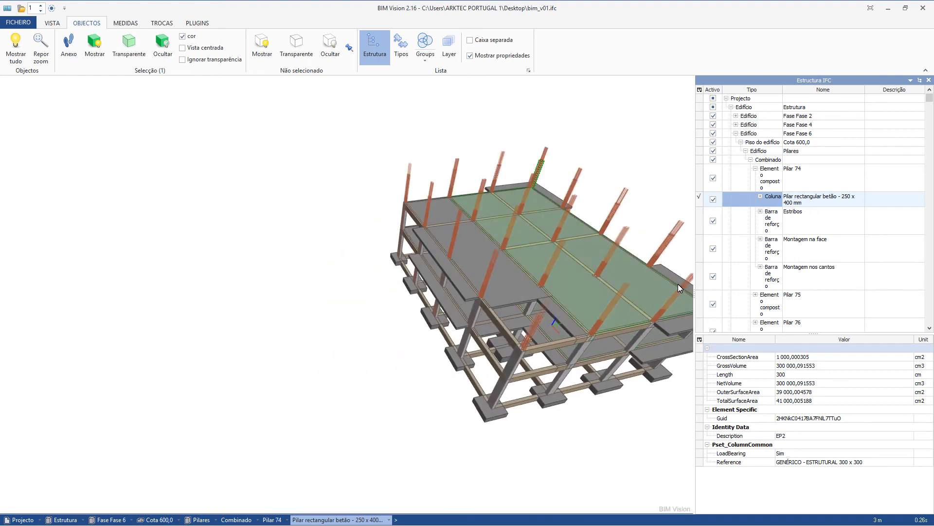
{"action": "left_click_drag", "start_coordinate": [576, 453], "coordinate": [604, 440]}
{"action": "middle_click_drag", "start_coordinate": [459, 256], "coordinate": [309, 241]}
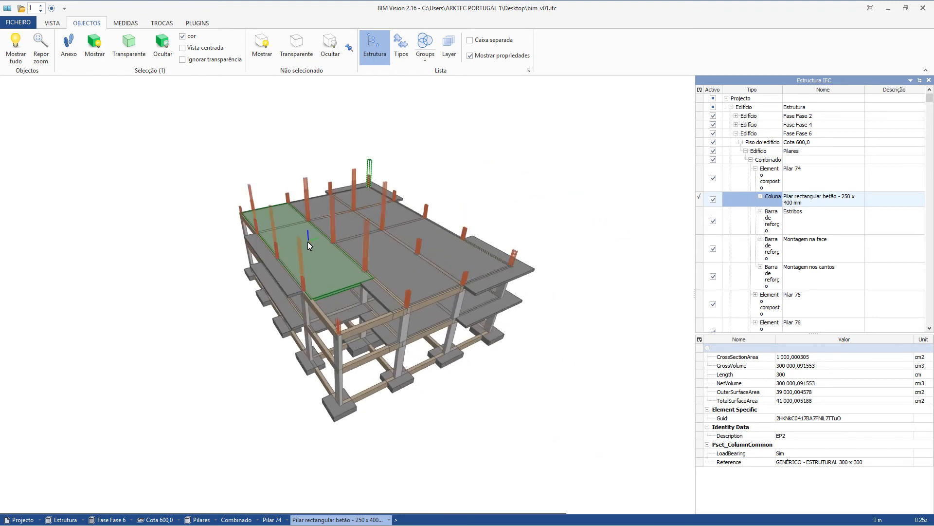
Load the architectural IFC model from the desktop's Webinario folder alongside the structure, and clear its selection.
{"action": "left_click", "coordinate": [33, 25]}
{"action": "left_click", "coordinate": [41, 48]}
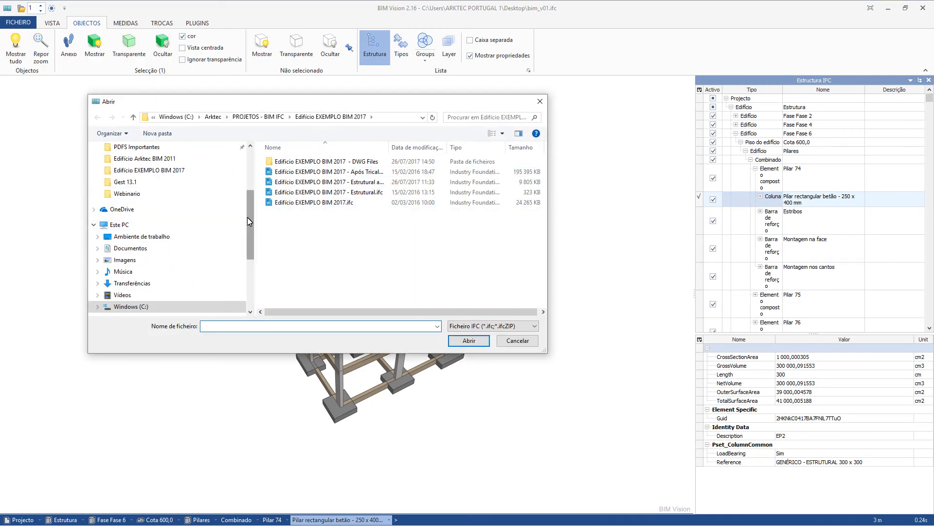
{"action": "scroll", "coordinate": [171, 205], "scroll_direction": "up", "scroll_amount": 3}
{"action": "left_click", "coordinate": [180, 168]}
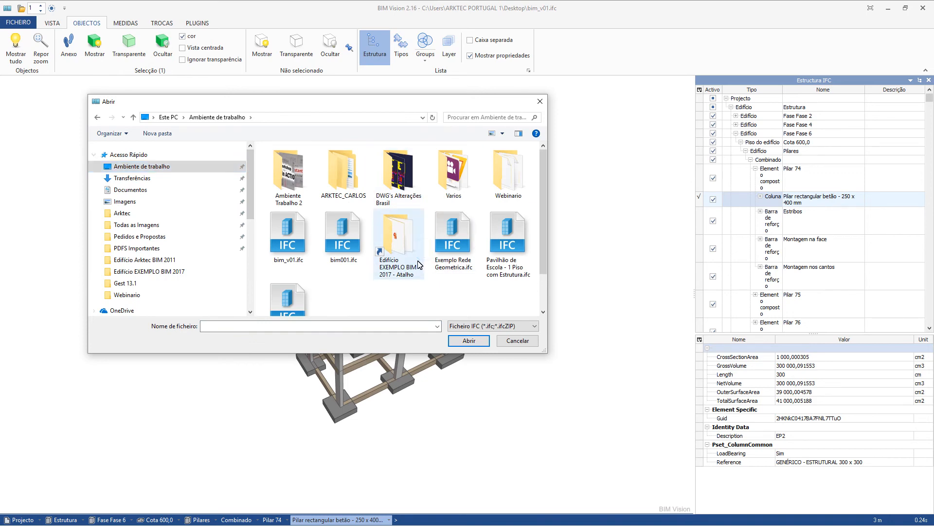
{"action": "left_click", "coordinate": [495, 185]}
{"action": "double_click", "coordinate": [495, 185]}
{"action": "left_click", "coordinate": [328, 171]}
{"action": "left_click", "coordinate": [462, 342]}
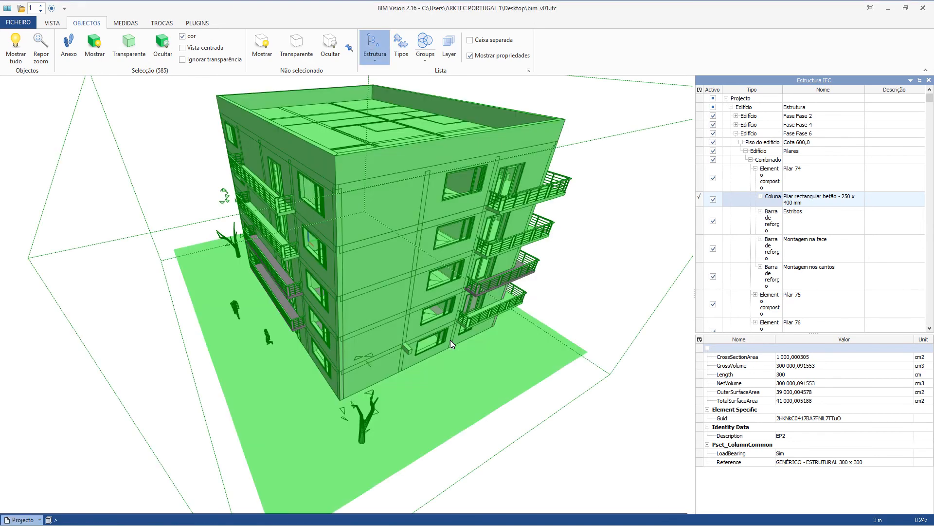
{"action": "left_click", "coordinate": [573, 282]}
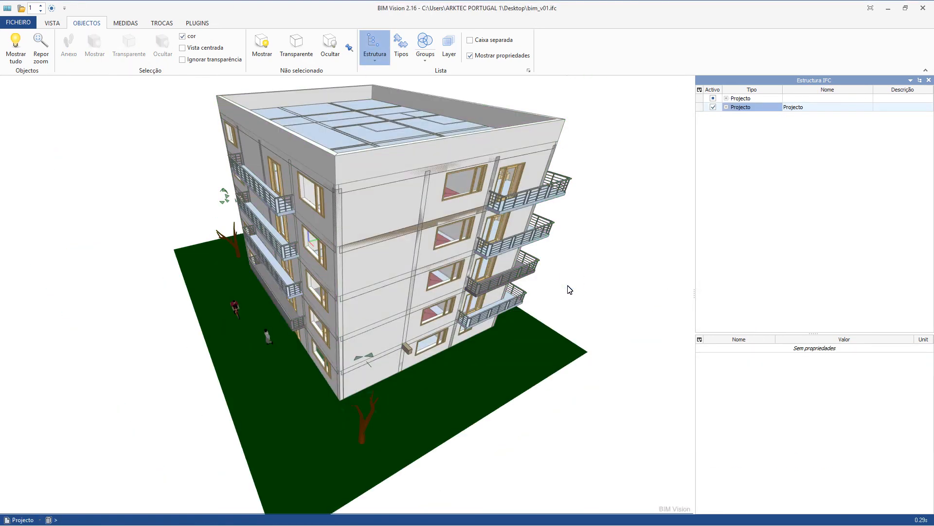
{"action": "left_click_drag", "start_coordinate": [527, 336], "coordinate": [552, 328]}
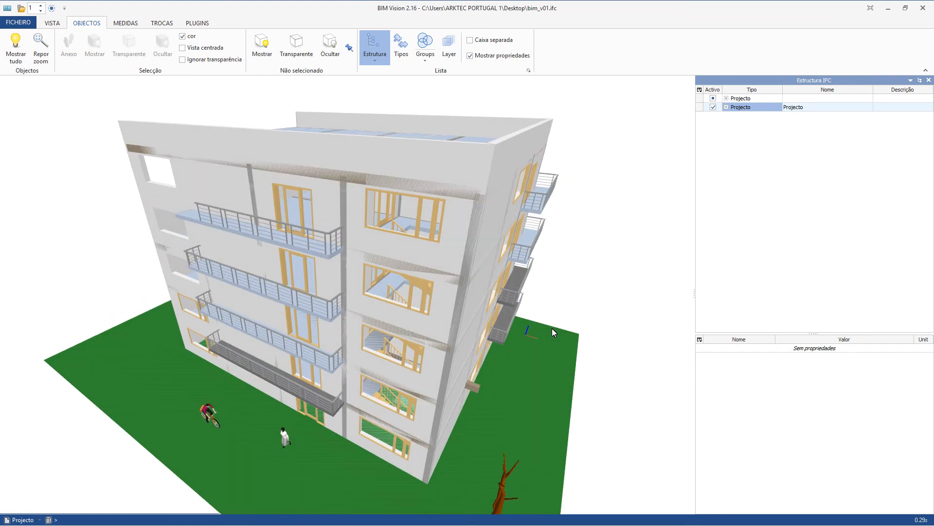
Expand the architectural building down to its storeys and hide Piso 03 and Piso 02 to expose the structure's column reinforcement.
{"action": "left_click", "coordinate": [732, 116]}
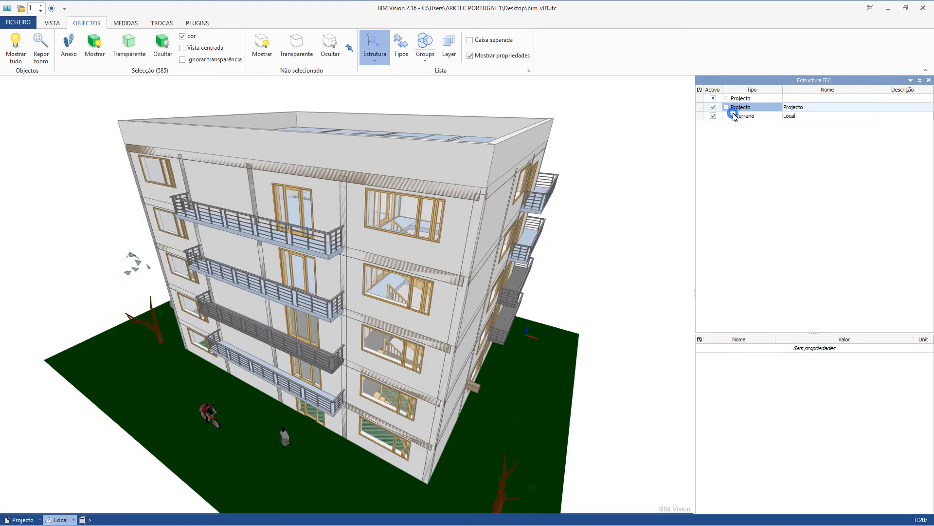
{"action": "left_click", "coordinate": [739, 134]}
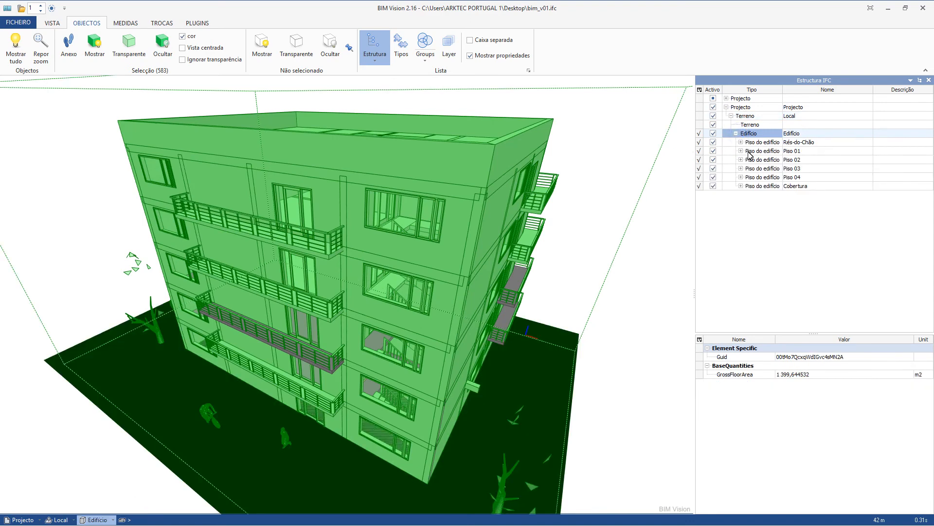
{"action": "left_click", "coordinate": [742, 168]}
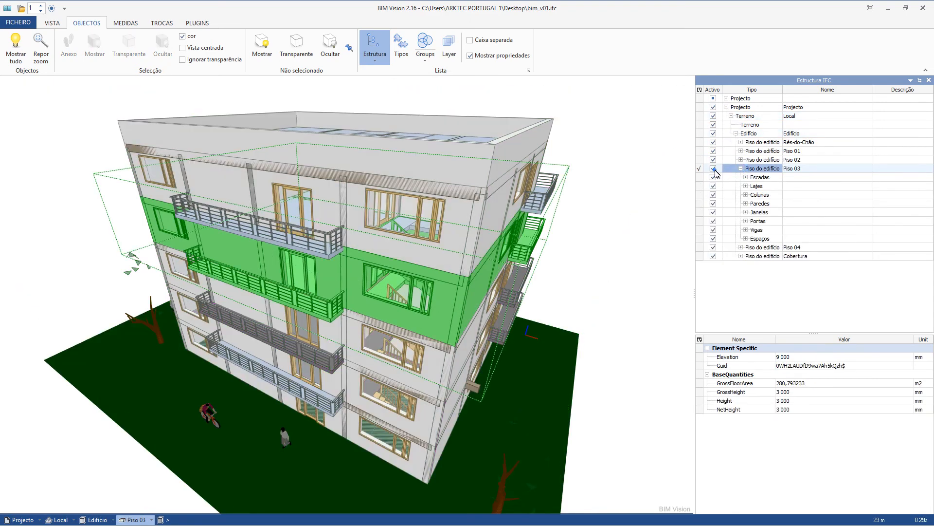
{"action": "left_click", "coordinate": [716, 171]}
{"action": "left_click", "coordinate": [714, 160]}
{"action": "left_click", "coordinate": [714, 161]}
{"action": "scroll", "coordinate": [470, 316], "scroll_direction": "up", "scroll_amount": 4}
{"action": "scroll", "coordinate": [628, 292], "scroll_direction": "up", "scroll_amount": 2}
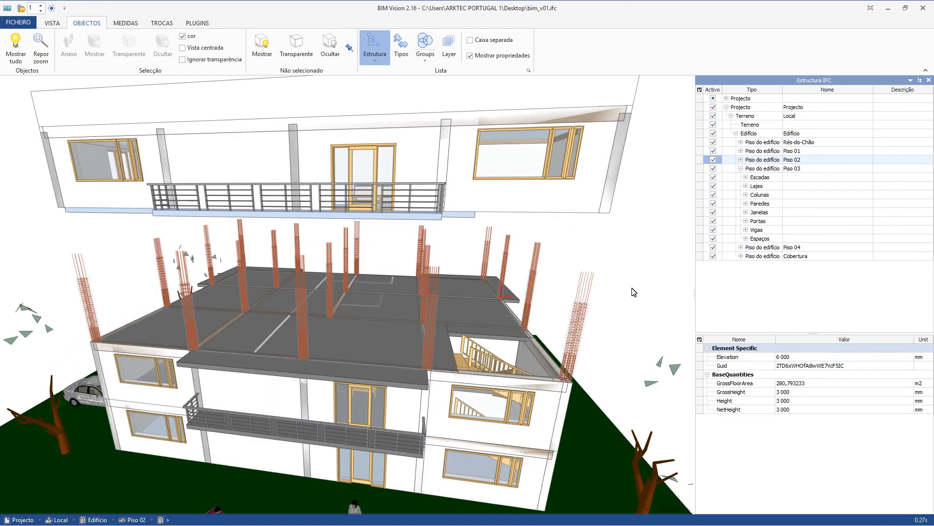
{"action": "left_click_drag", "start_coordinate": [646, 283], "coordinate": [638, 284]}
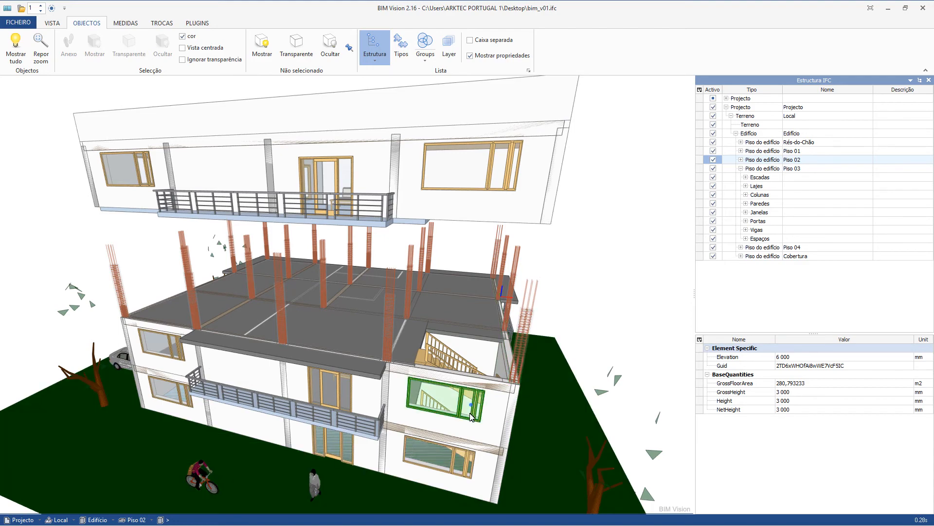
{"action": "scroll", "coordinate": [465, 428], "scroll_direction": "up", "scroll_amount": 3}
{"action": "mouse_move", "coordinate": [464, 433]}
{"action": "left_mouse_down"}
{"action": "mouse_move", "coordinate": [457, 413]}
{"action": "mouse_move", "coordinate": [468, 407]}
{"action": "mouse_move", "coordinate": [469, 417]}
{"action": "left_mouse_up"}
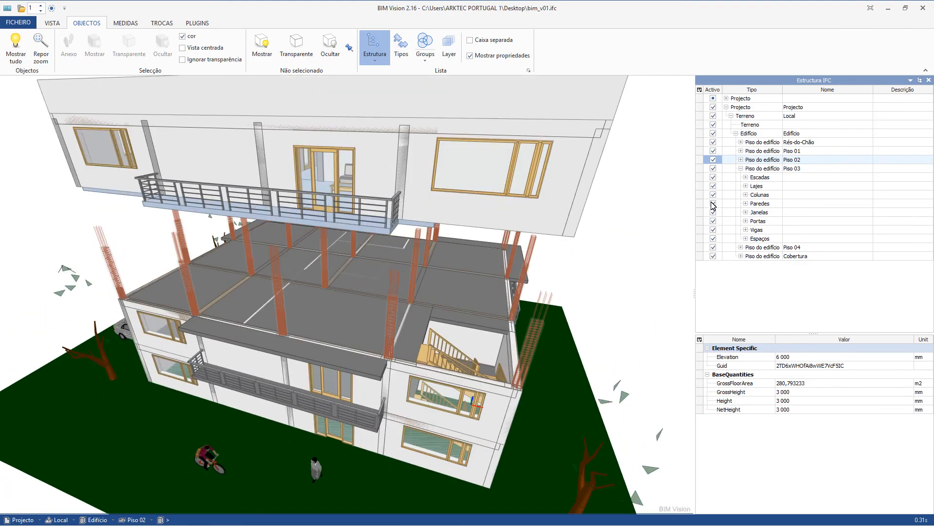
Expand Piso 02 down to its individual slabs and toggle the display of its Lajes group.
{"action": "left_click", "coordinate": [740, 160]}
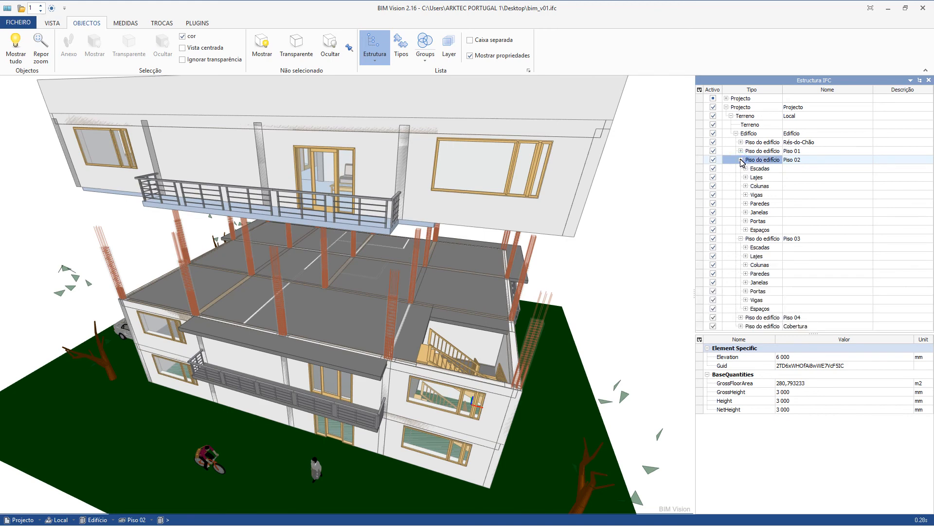
{"action": "left_click", "coordinate": [746, 177]}
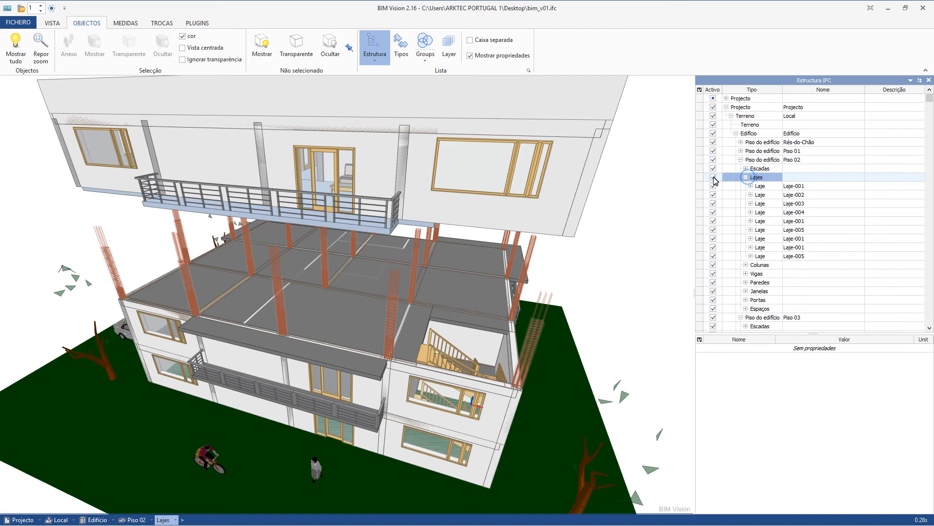
{"action": "left_click", "coordinate": [714, 178]}
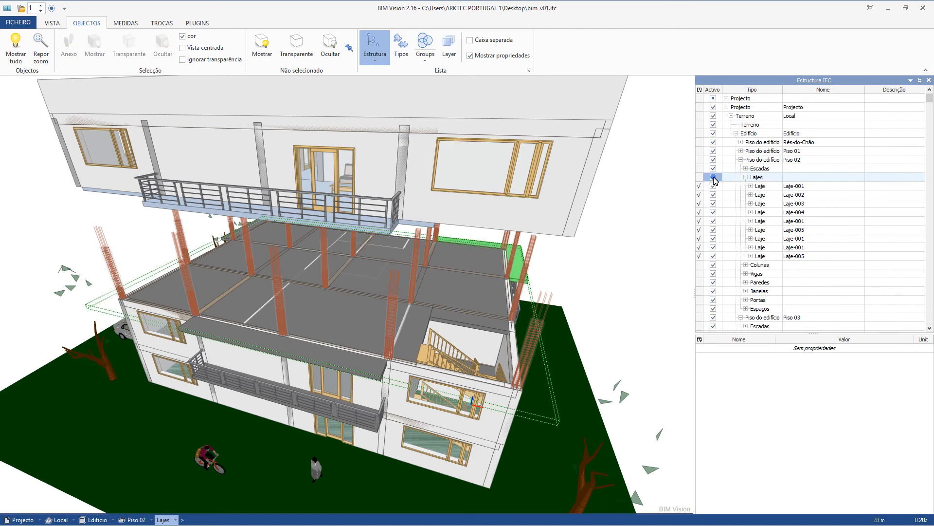
{"action": "left_click", "coordinate": [714, 178]}
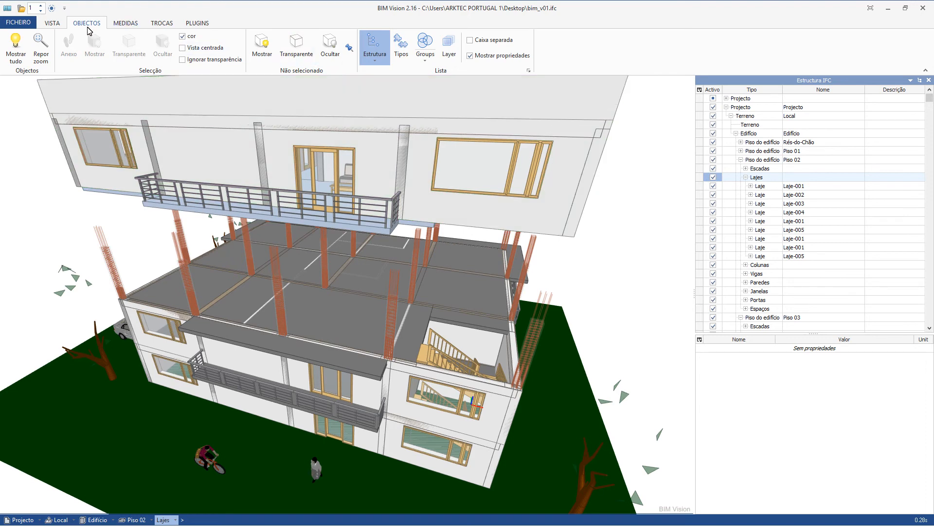
Cut the combined model with a horizontal +Z plane, lower it through the upper remaining storey's columns, and inspect a cut column's reinforcement.
{"action": "left_click", "coordinate": [56, 24]}
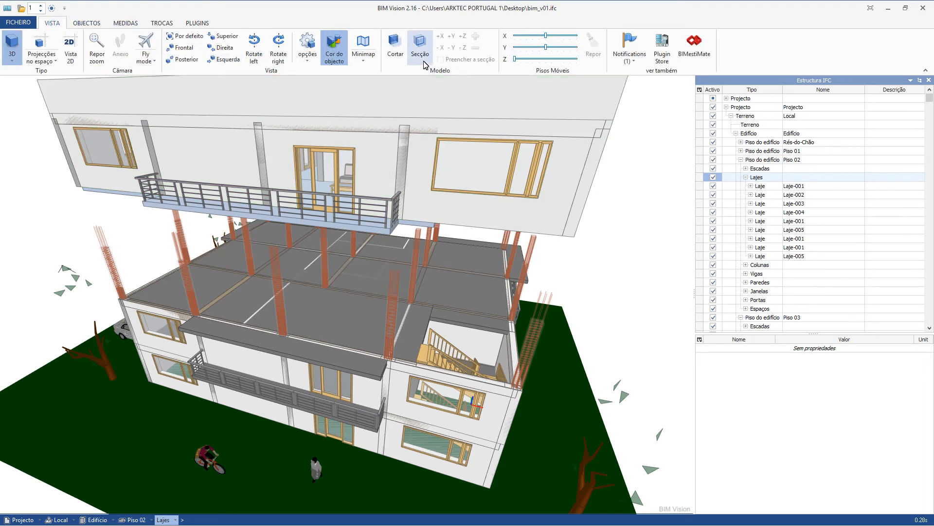
{"action": "left_click", "coordinate": [395, 49]}
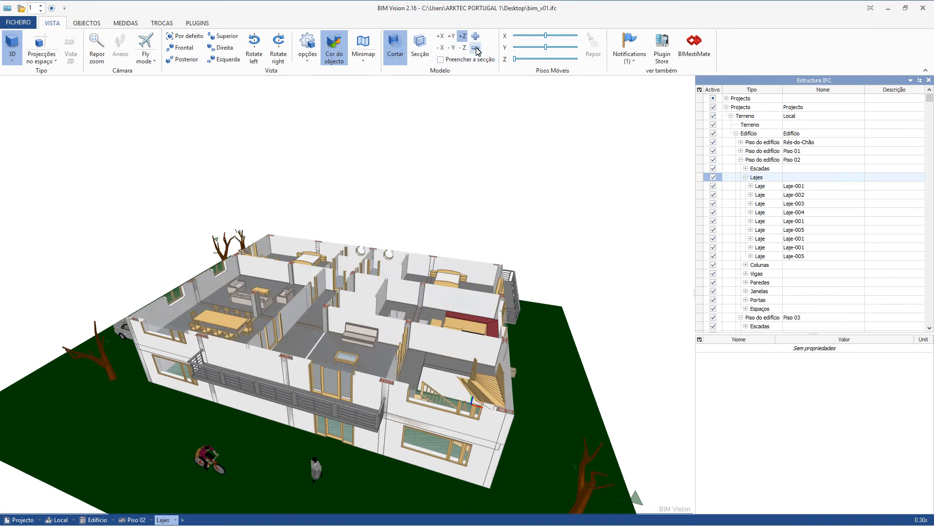
{"action": "left_click", "coordinate": [476, 48]}
{"action": "left_click", "coordinate": [476, 49]}
{"action": "left_click", "coordinate": [477, 48]}
{"action": "left_click", "coordinate": [476, 48]}
{"action": "left_click", "coordinate": [476, 48]}
{"action": "left_click", "coordinate": [477, 48]}
{"action": "left_click_drag", "start_coordinate": [402, 271], "coordinate": [451, 318]}
{"action": "scroll", "coordinate": [452, 313], "scroll_direction": "up", "scroll_amount": 10}
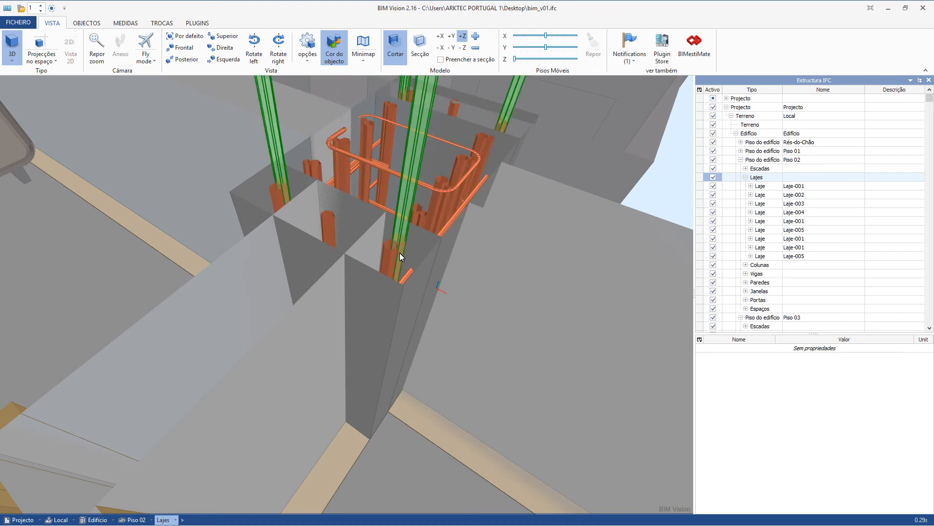
{"action": "scroll", "coordinate": [384, 254], "scroll_direction": "down", "scroll_amount": 8}
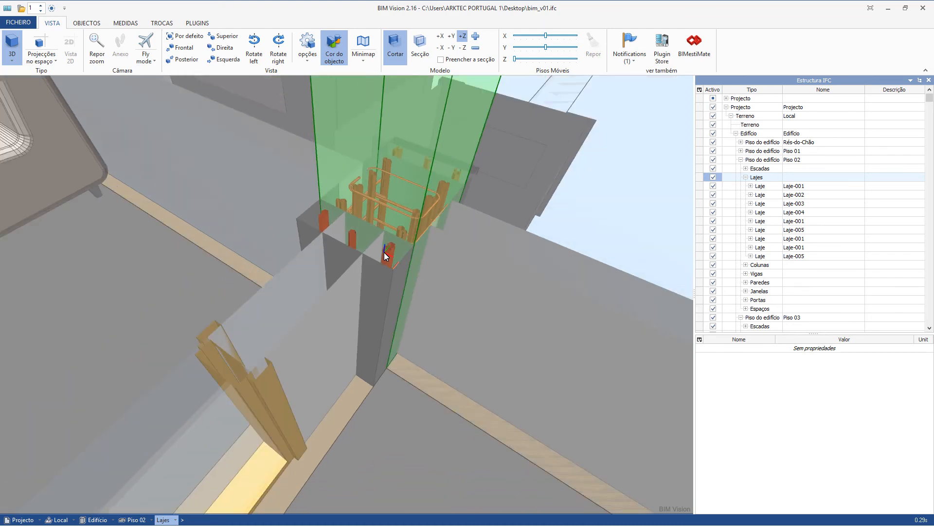
{"action": "scroll", "coordinate": [384, 252], "scroll_direction": "down", "scroll_amount": 6}
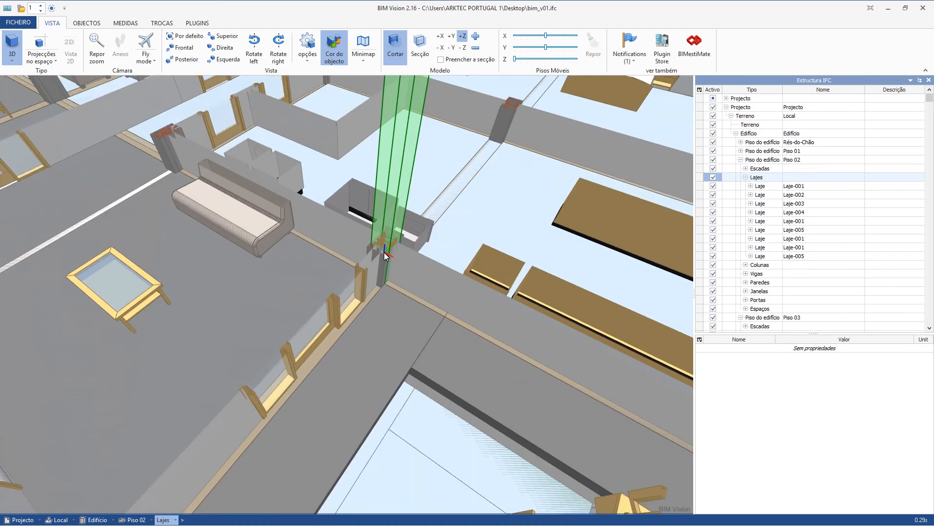
{"action": "scroll", "coordinate": [384, 253], "scroll_direction": "down", "scroll_amount": 6}
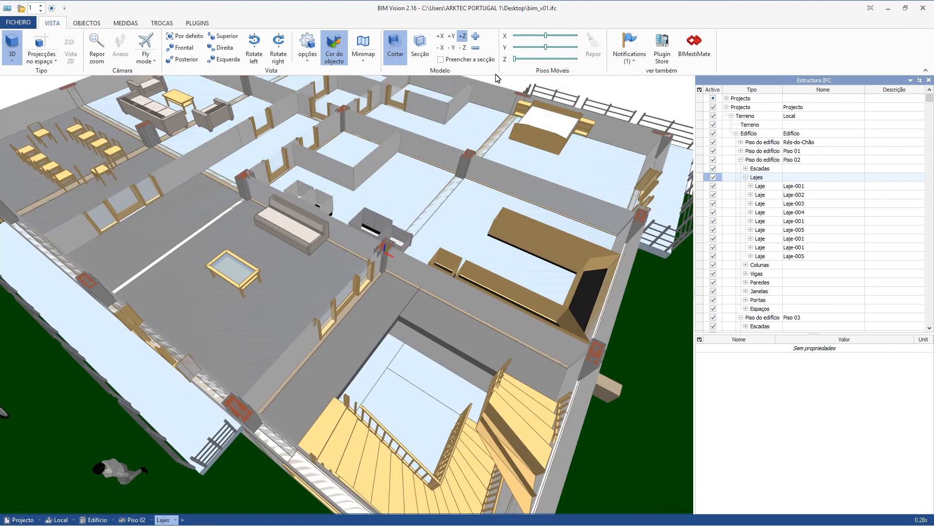
Raise the cutting plane to the slab, lower it slightly into the beams, and inspect the reinforcement at the beam-column junction.
{"action": "left_click", "coordinate": [477, 42]}
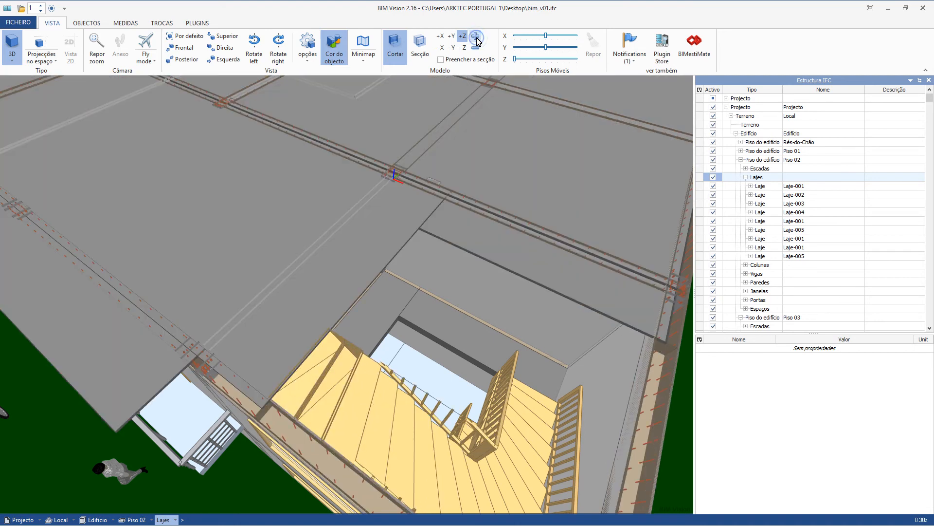
{"action": "left_click", "coordinate": [481, 51]}
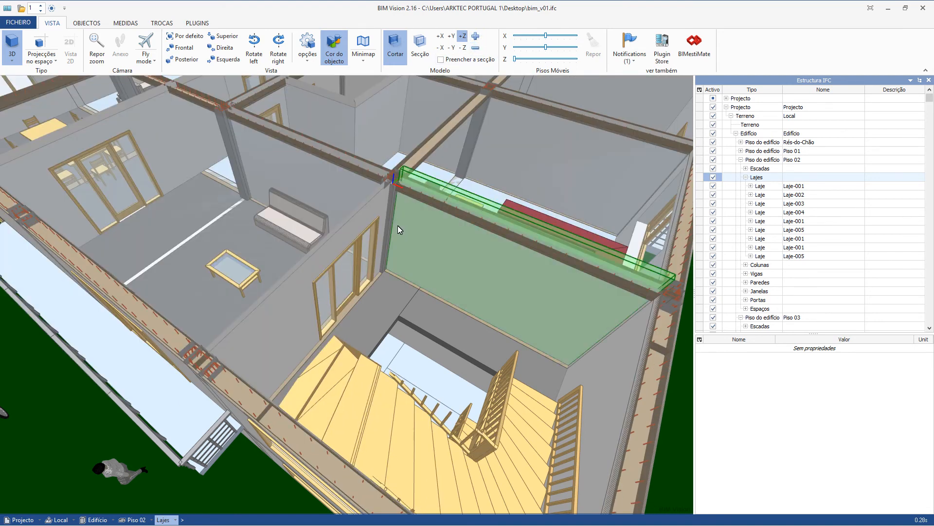
{"action": "scroll", "coordinate": [389, 170], "scroll_direction": "up", "scroll_amount": 5}
{"action": "scroll", "coordinate": [405, 159], "scroll_direction": "up", "scroll_amount": 3}
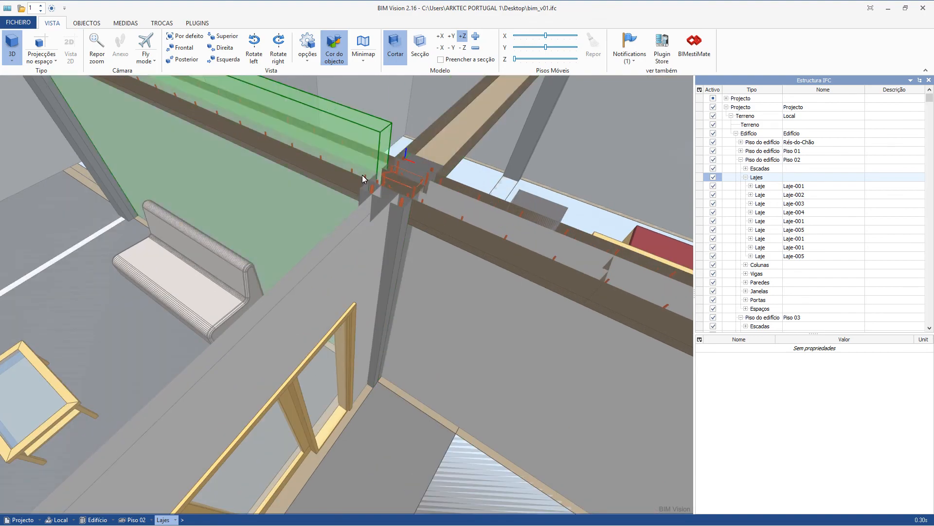
{"action": "mouse_move", "coordinate": [310, 178]}
{"action": "left_mouse_down"}
{"action": "mouse_move", "coordinate": [360, 188]}
{"action": "mouse_move", "coordinate": [383, 180]}
{"action": "mouse_move", "coordinate": [302, 195]}
{"action": "mouse_move", "coordinate": [322, 162]}
{"action": "mouse_move", "coordinate": [313, 138]}
{"action": "mouse_move", "coordinate": [332, 192]}
{"action": "mouse_move", "coordinate": [393, 242]}
{"action": "mouse_move", "coordinate": [398, 266]}
{"action": "left_mouse_up"}
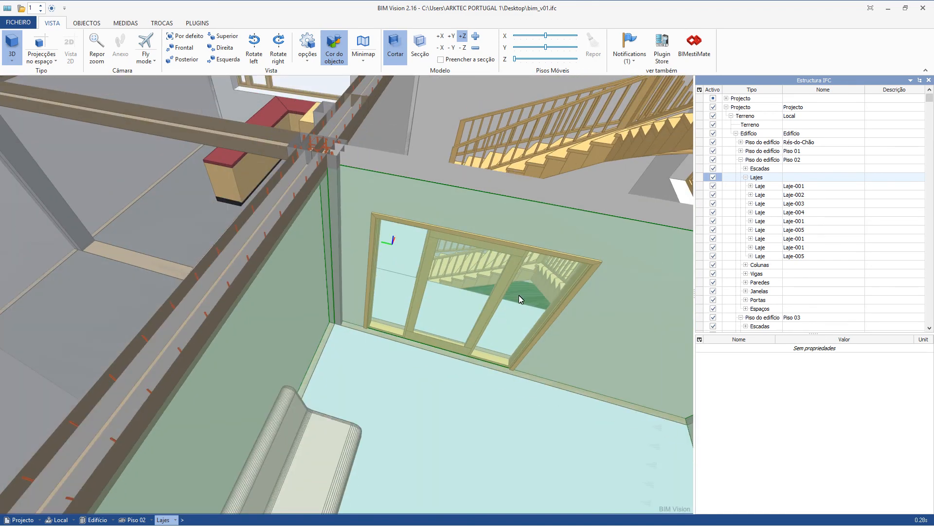
Replace the horizontal cut with a vertical -Y cutting plane and advance it into the building past the outer facade and stairs.
{"action": "scroll", "coordinate": [518, 294], "scroll_direction": "down", "scroll_amount": 5}
{"action": "scroll", "coordinate": [470, 343], "scroll_direction": "up", "scroll_amount": 2}
{"action": "mouse_move", "coordinate": [469, 345]}
{"action": "left_mouse_down"}
{"action": "mouse_move", "coordinate": [438, 355]}
{"action": "mouse_move", "coordinate": [365, 313]}
{"action": "mouse_move", "coordinate": [330, 346]}
{"action": "left_mouse_up"}
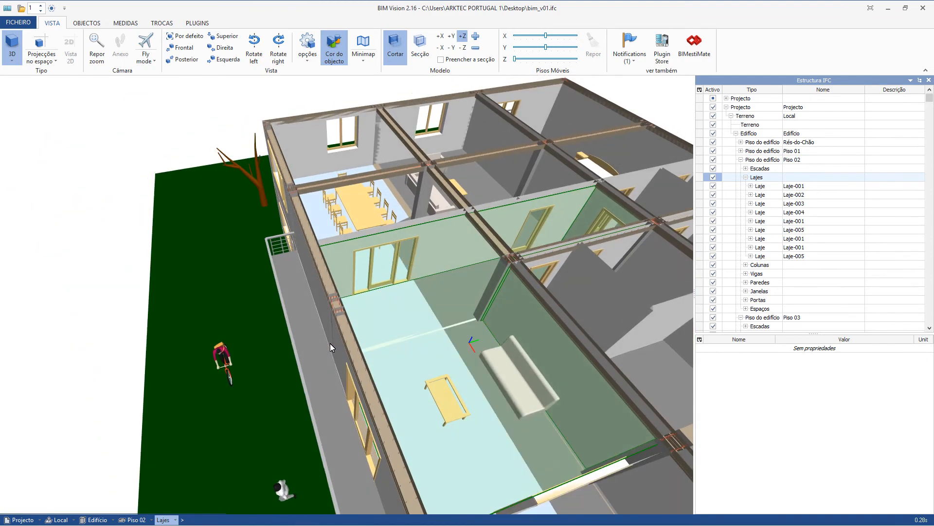
{"action": "scroll", "coordinate": [382, 358], "scroll_direction": "down", "scroll_amount": 3}
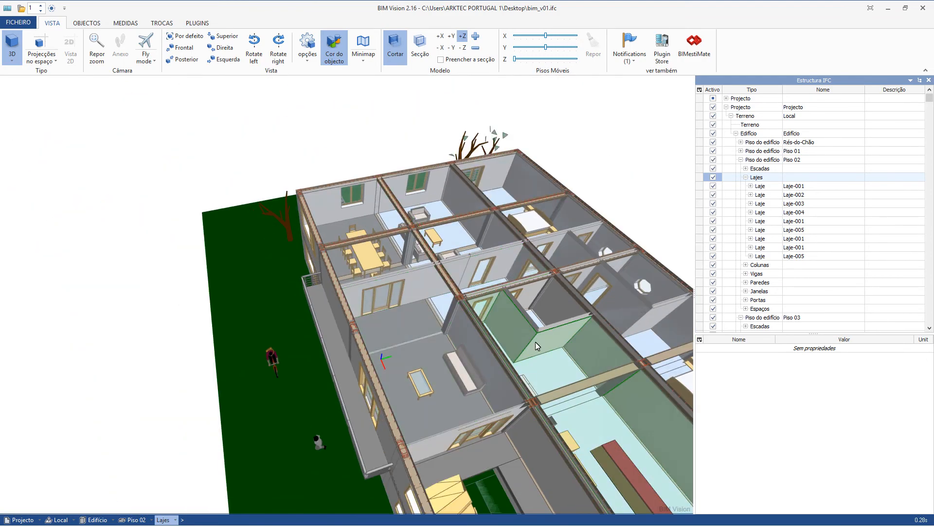
{"action": "left_click_drag", "start_coordinate": [536, 311], "coordinate": [426, 258]}
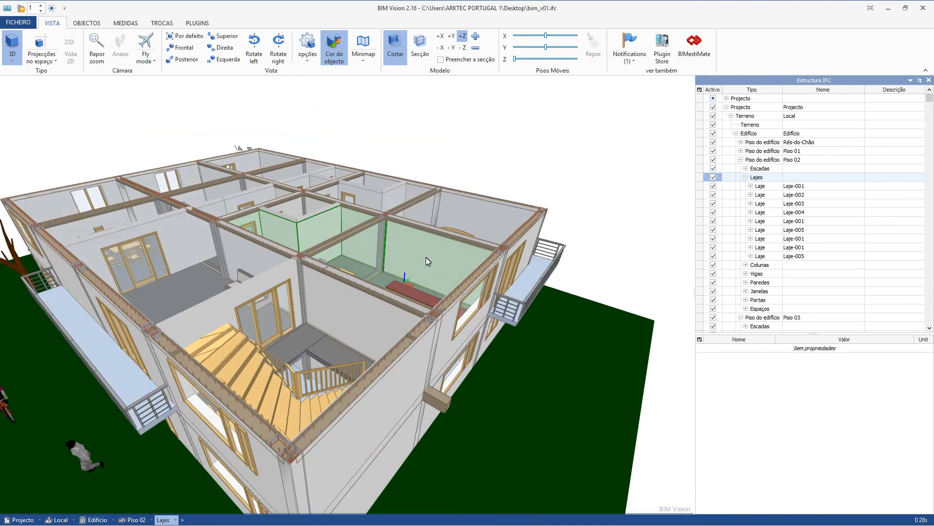
{"action": "left_click", "coordinate": [447, 48]}
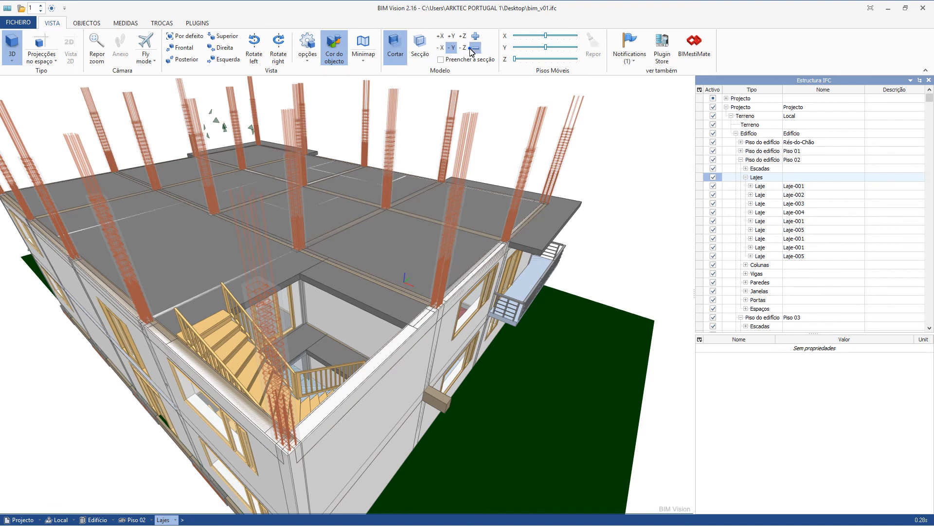
{"action": "left_click", "coordinate": [472, 48]}
{"action": "left_click", "coordinate": [472, 48]}
{"action": "left_click", "coordinate": [472, 48]}
{"action": "left_click", "coordinate": [472, 48]}
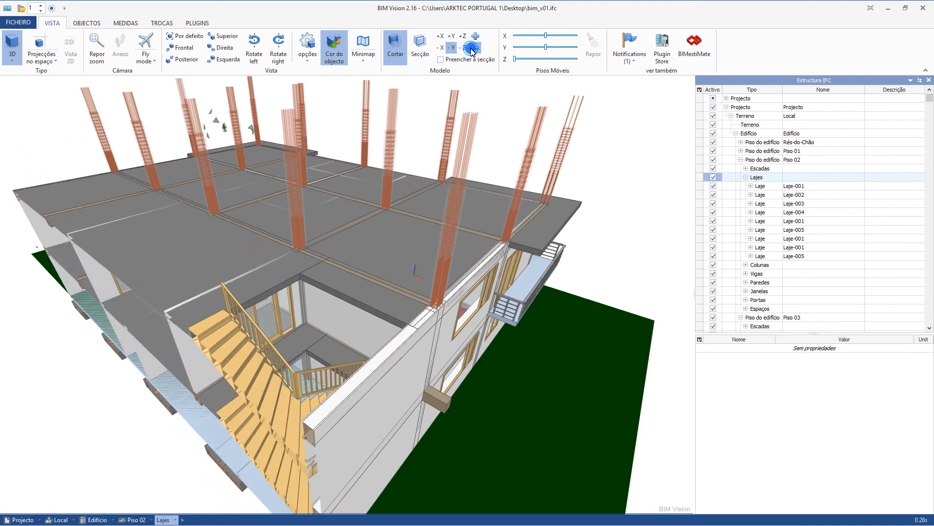
{"action": "left_click", "coordinate": [472, 48]}
{"action": "left_click", "coordinate": [472, 47]}
Examine the vertically cut combined model from below, above and the sides, comparing foundations, slabs, column reinforcement and architectural interiors.
{"action": "left_click_drag", "start_coordinate": [299, 247], "coordinate": [403, 261]}
{"action": "left_click_drag", "start_coordinate": [401, 305], "coordinate": [327, 396]}
{"action": "scroll", "coordinate": [316, 354], "scroll_direction": "down", "scroll_amount": 3}
{"action": "left_click_drag", "start_coordinate": [305, 448], "coordinate": [286, 349]}
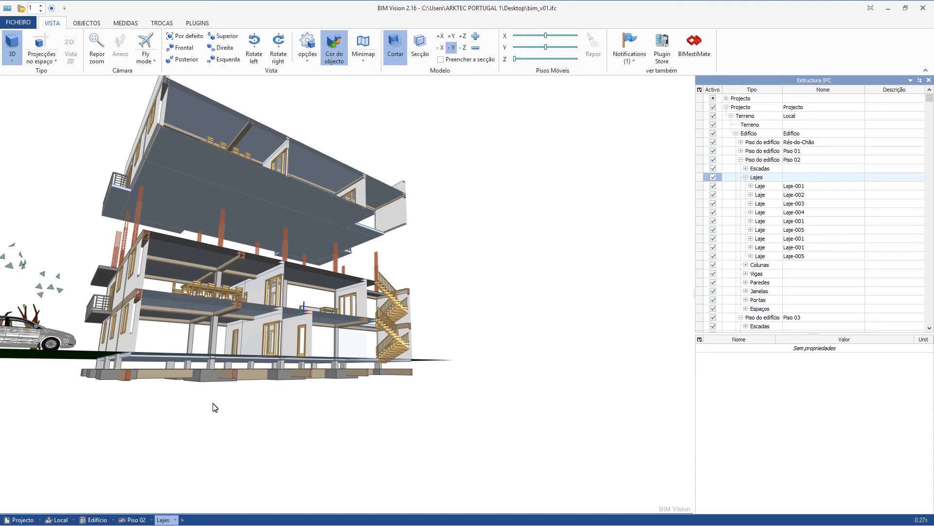
{"action": "scroll", "coordinate": [215, 407], "scroll_direction": "up", "scroll_amount": 5}
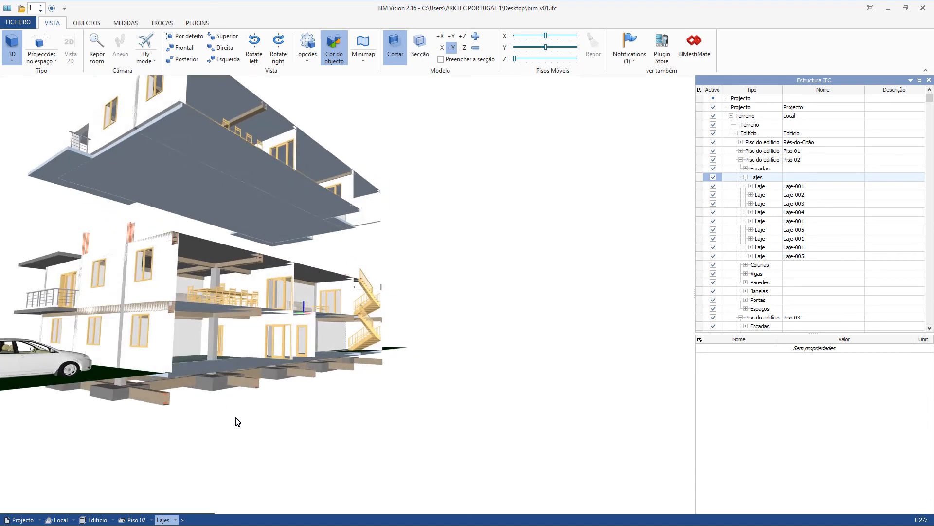
{"action": "left_click_drag", "start_coordinate": [235, 423], "coordinate": [238, 295]}
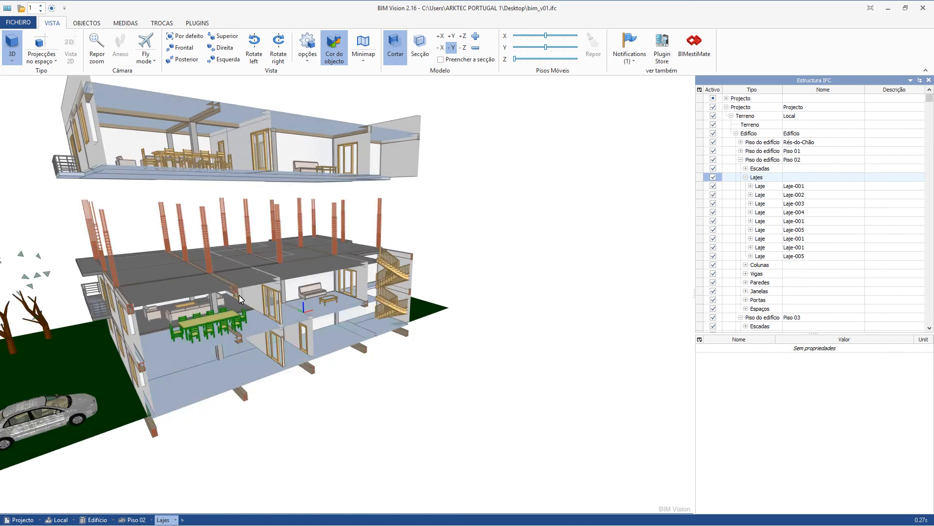
{"action": "scroll", "coordinate": [324, 255], "scroll_direction": "down", "scroll_amount": 5}
{"action": "middle_click_drag", "start_coordinate": [214, 238], "coordinate": [354, 262]}
{"action": "scroll", "coordinate": [353, 265], "scroll_direction": "up", "scroll_amount": 6}
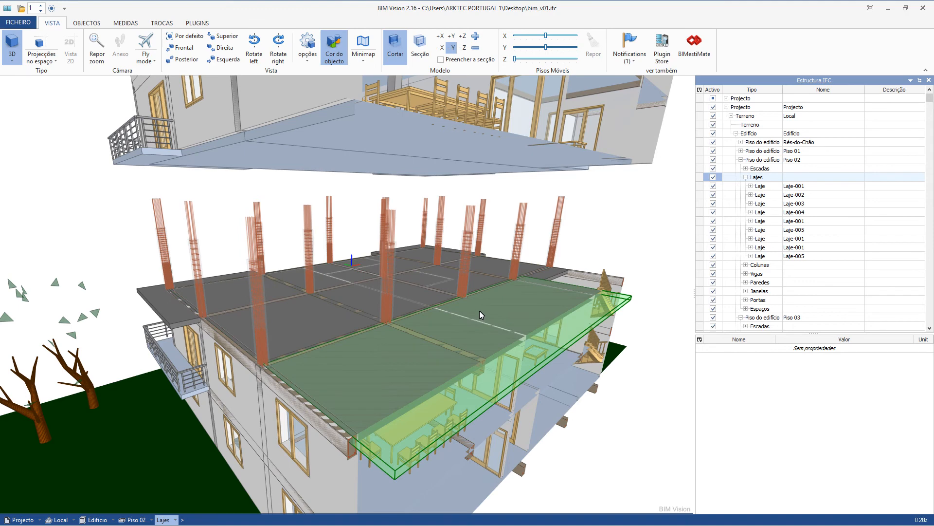
{"action": "scroll", "coordinate": [486, 325], "scroll_direction": "down", "scroll_amount": 6}
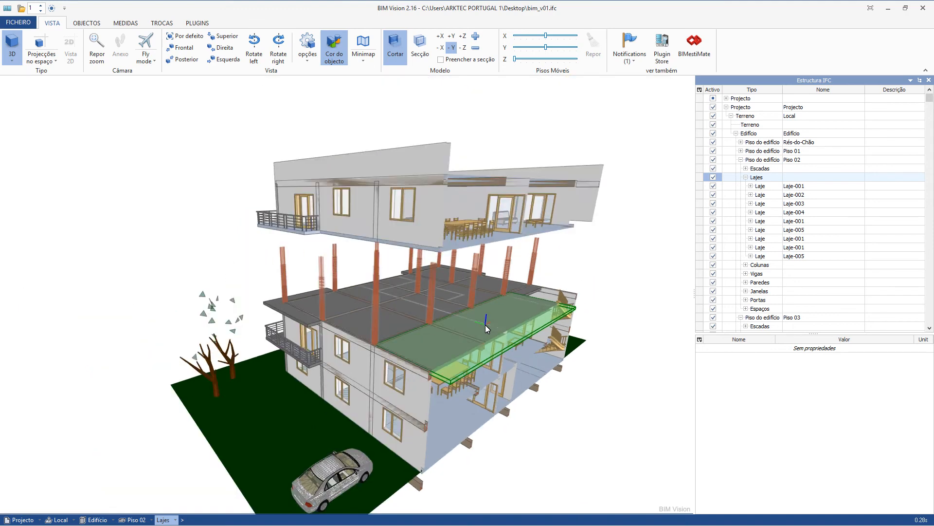
{"action": "left_click_drag", "start_coordinate": [498, 355], "coordinate": [359, 389]}
{"action": "scroll", "coordinate": [311, 416], "scroll_direction": "up", "scroll_amount": 2}
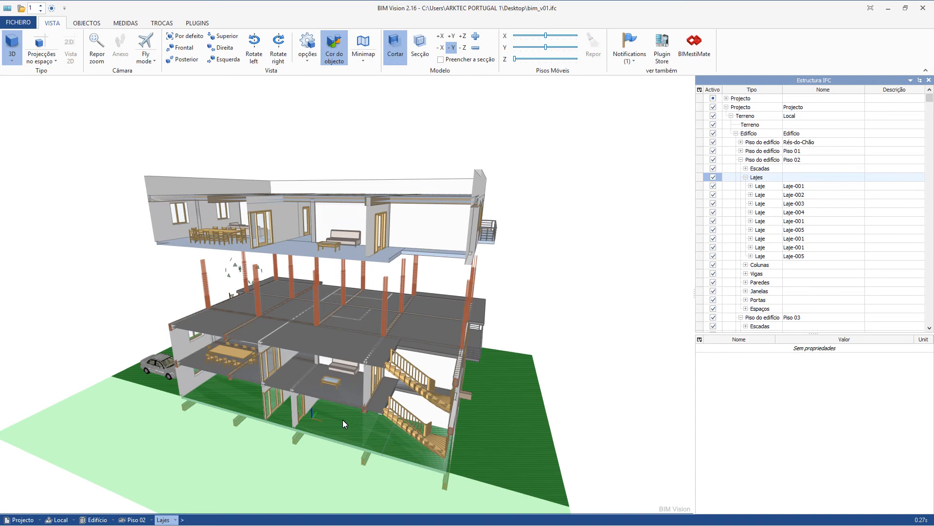
{"action": "left_click_drag", "start_coordinate": [343, 414], "coordinate": [327, 440]}
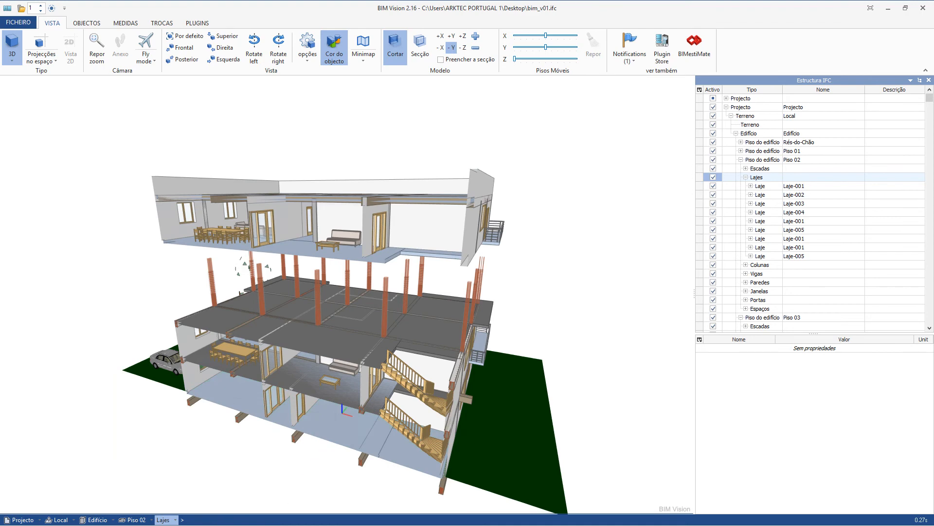
Switch to Tricalc and open the foundations measurement listing at its overall totals.
{"action": "key", "text": "alt+Tab"}
{"action": "key", "text": "alt+Tab"}
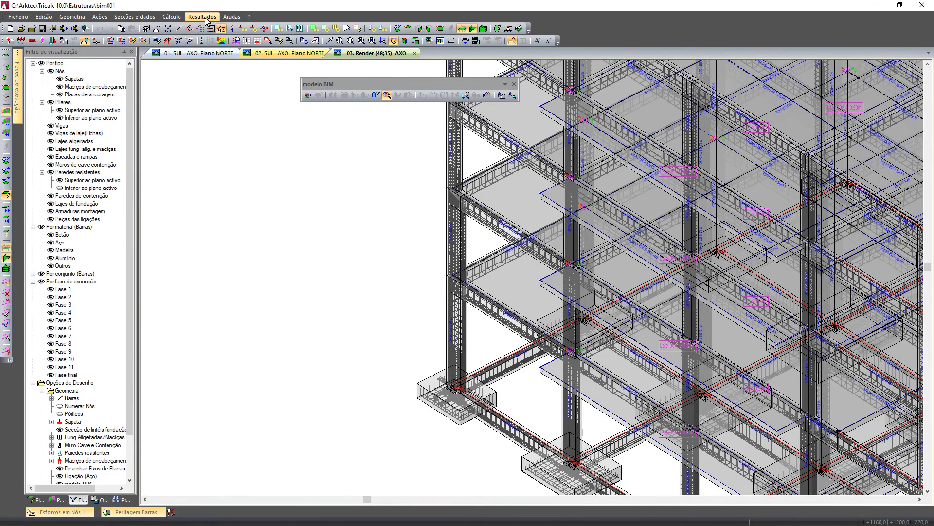
{"action": "left_click", "coordinate": [205, 18]}
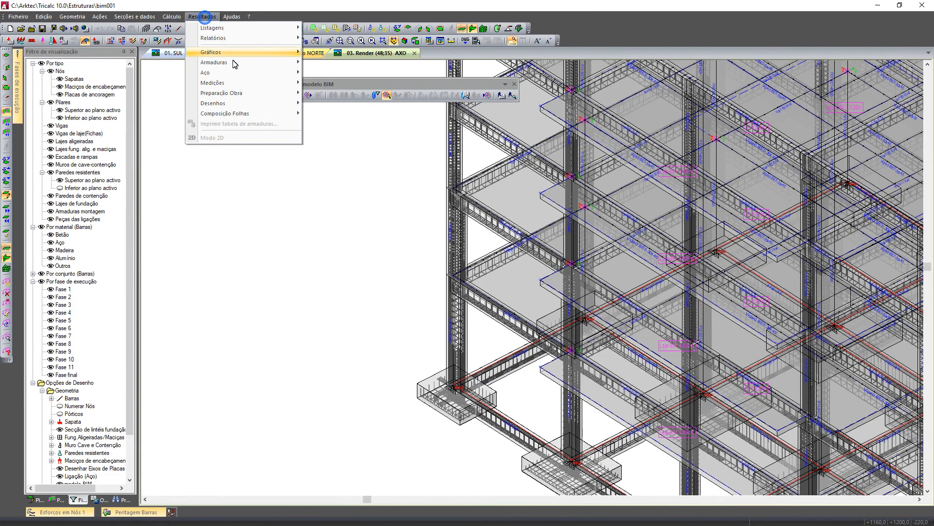
{"action": "mouse_move", "coordinate": [236, 84]}
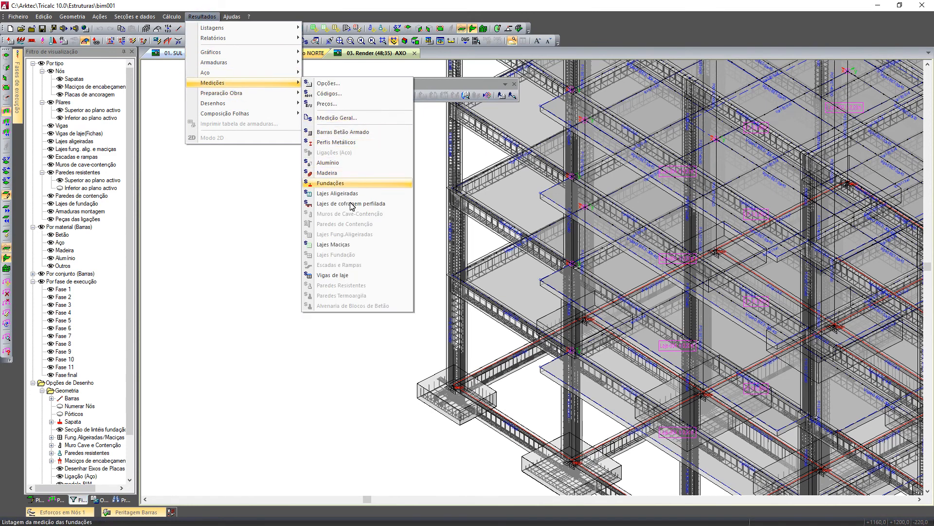
{"action": "left_click", "coordinate": [348, 184]}
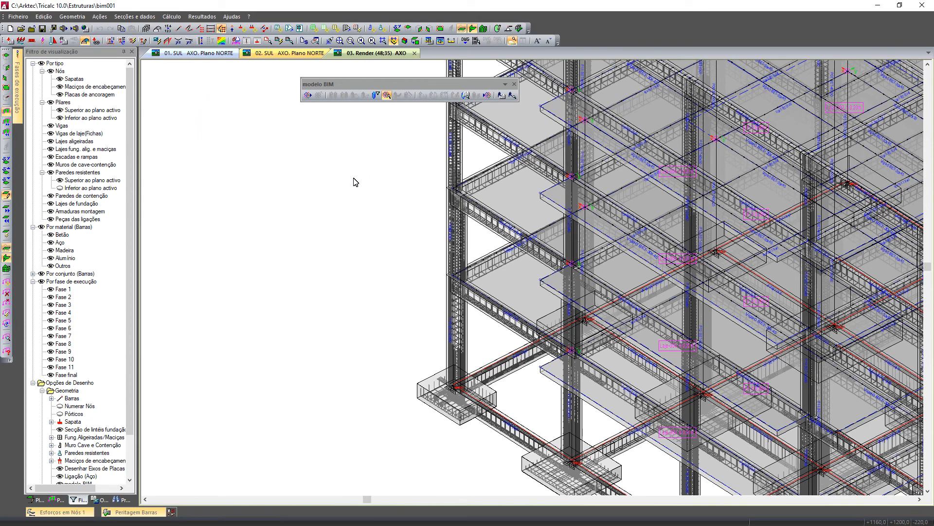
{"action": "left_click_drag", "start_coordinate": [688, 72], "coordinate": [696, 222]}
{"action": "scroll", "coordinate": [550, 151], "scroll_direction": "up", "scroll_amount": 4}
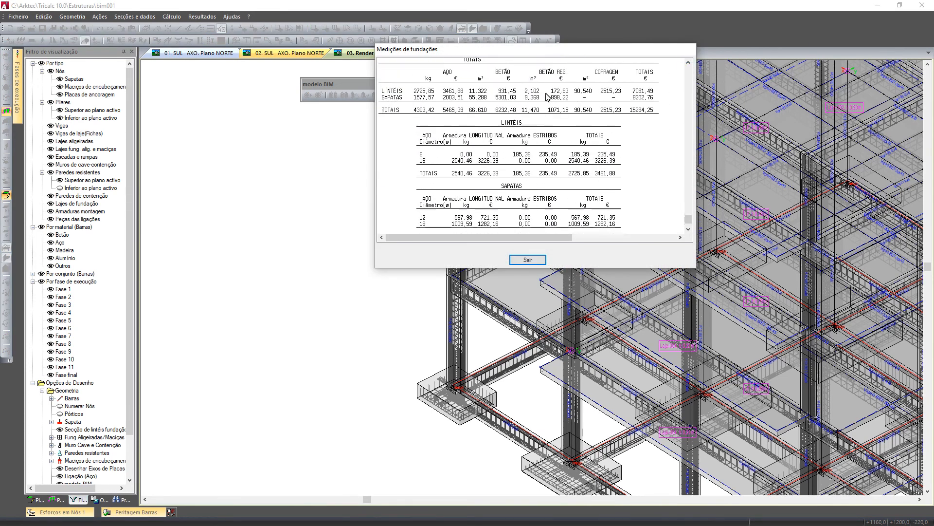
Review the foundation totals and the steel quantities by diameter for Lintéis and Sapatas, and close the listing.
{"action": "left_click", "coordinate": [476, 119]}
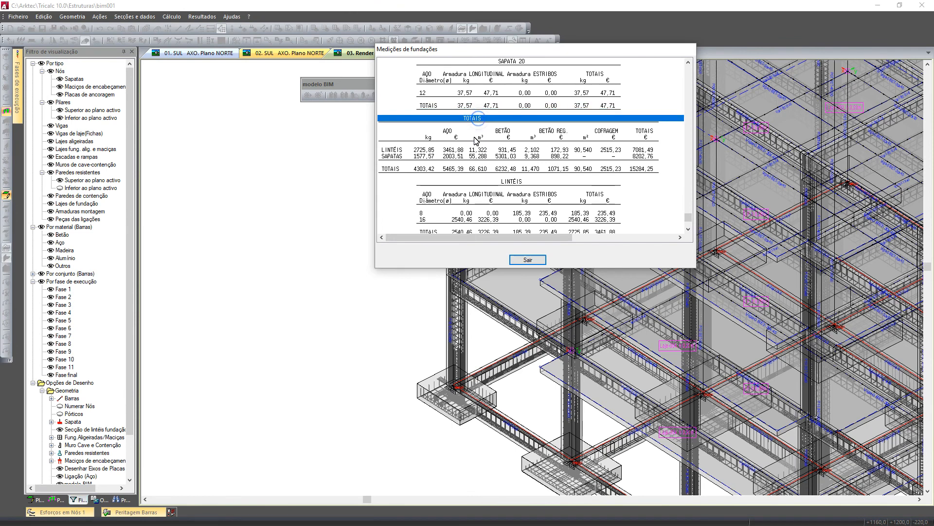
{"action": "scroll", "coordinate": [474, 139], "scroll_direction": "down", "scroll_amount": 2}
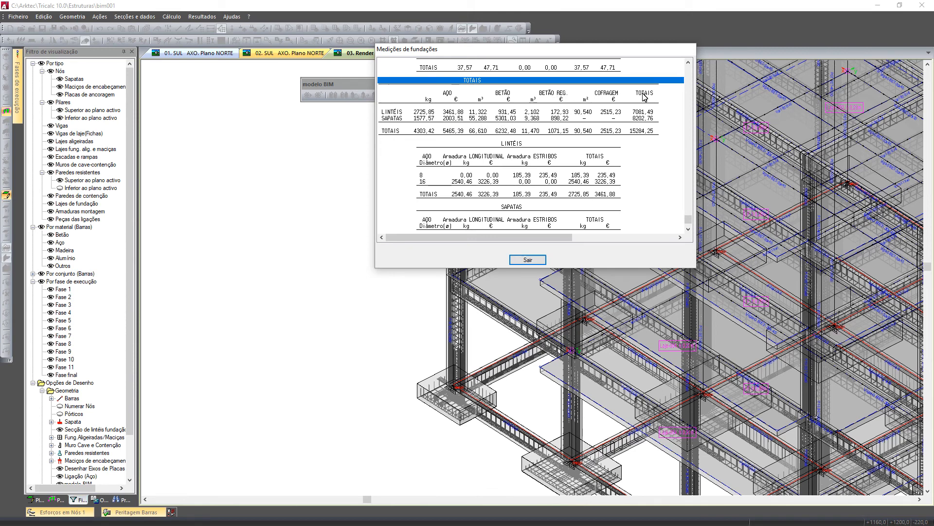
{"action": "left_click", "coordinate": [650, 132]}
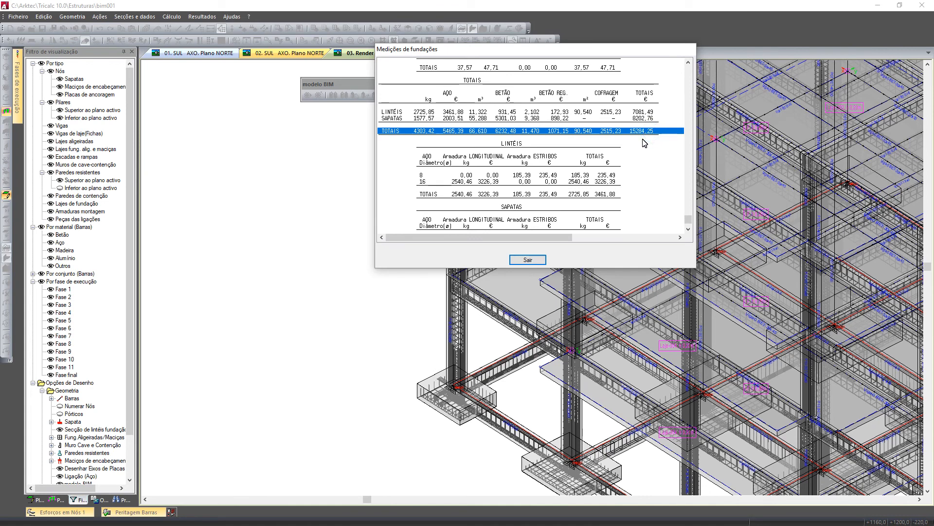
{"action": "left_click", "coordinate": [643, 138]}
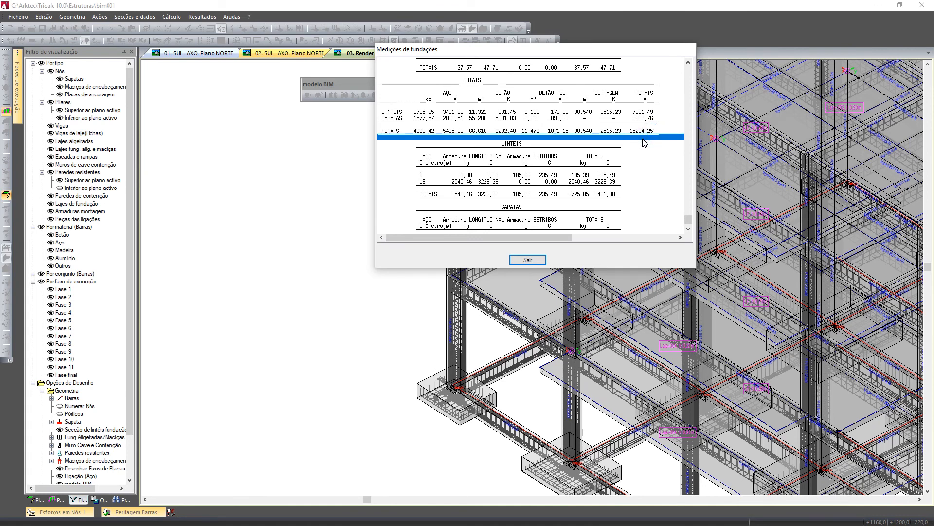
{"action": "left_click", "coordinate": [517, 143]}
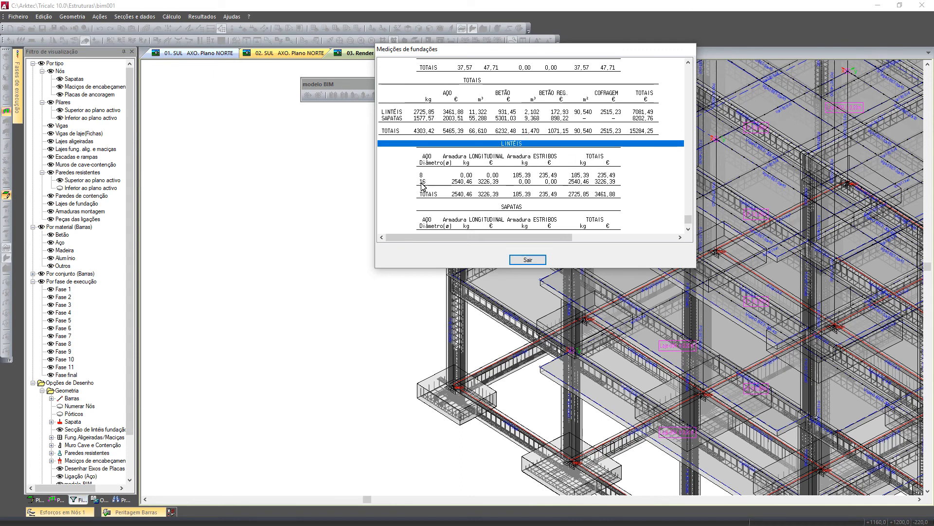
{"action": "left_click", "coordinate": [504, 208]}
{"action": "scroll", "coordinate": [504, 208], "scroll_direction": "down", "scroll_amount": 2}
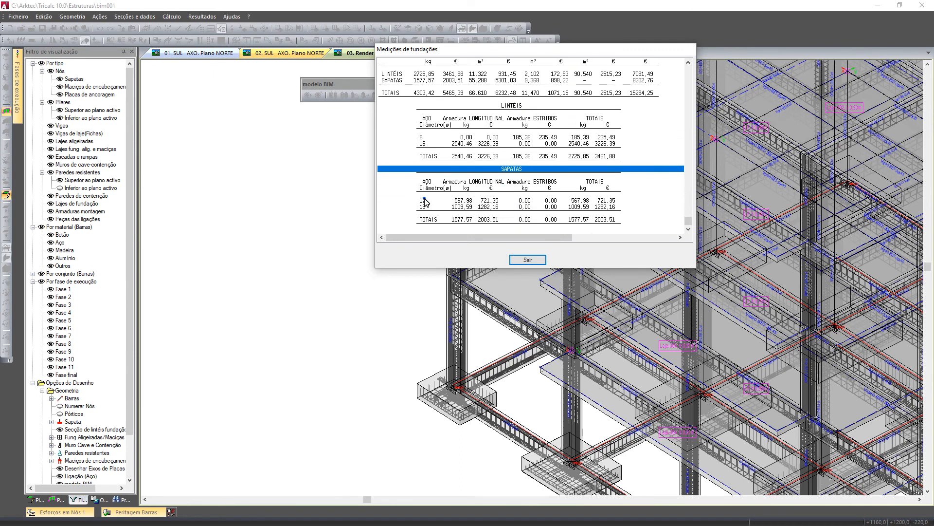
{"action": "left_click", "coordinate": [424, 200]}
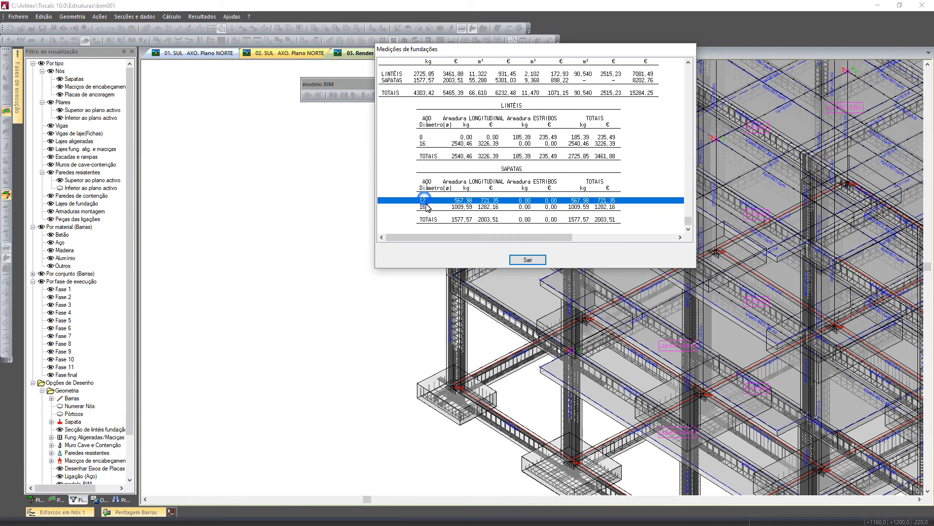
{"action": "left_click", "coordinate": [458, 207]}
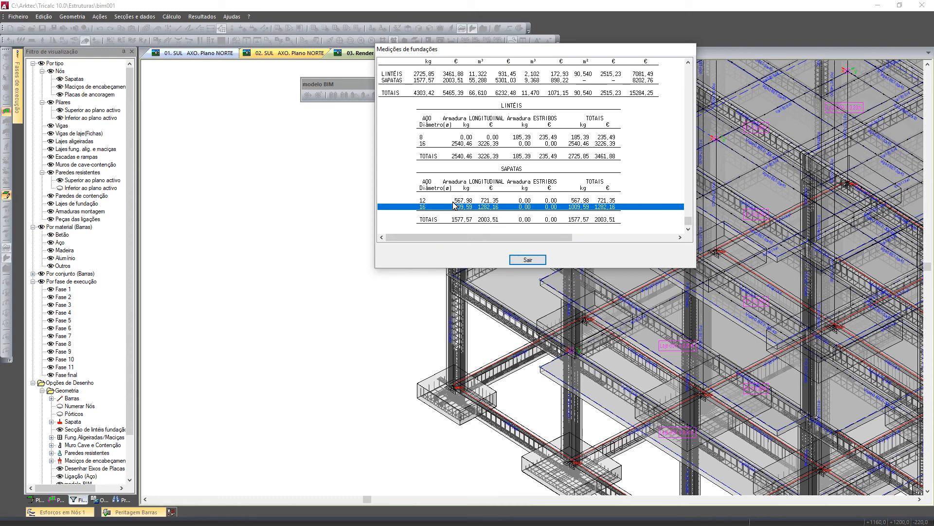
{"action": "left_click", "coordinate": [525, 264]}
Review the footings' longitudinal reinforcement diameters and minimum spacing in the general foundation options, and leave without applying changes.
{"action": "left_click", "coordinate": [99, 499]}
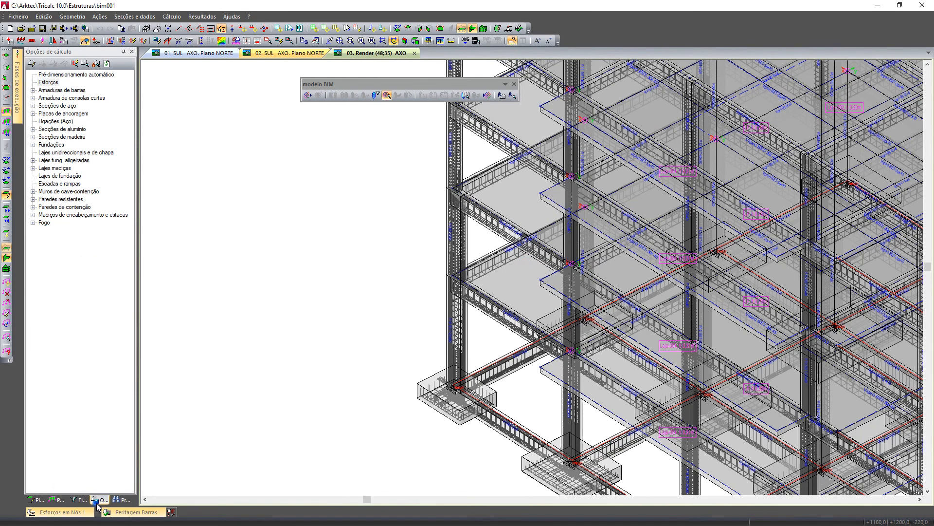
{"action": "double_click", "coordinate": [51, 145]}
{"action": "left_click", "coordinate": [55, 152]}
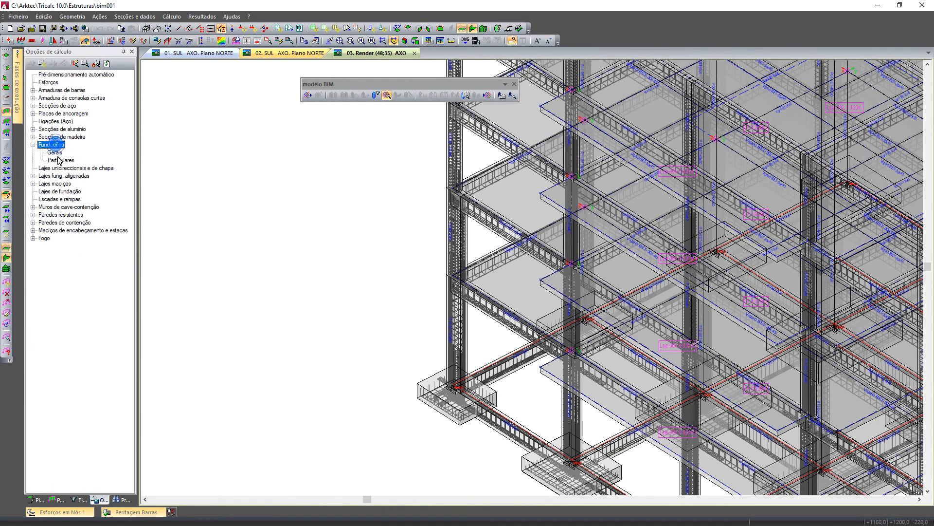
{"action": "double_click", "coordinate": [55, 153]}
{"action": "left_click", "coordinate": [391, 205]}
{"action": "left_click", "coordinate": [388, 227]}
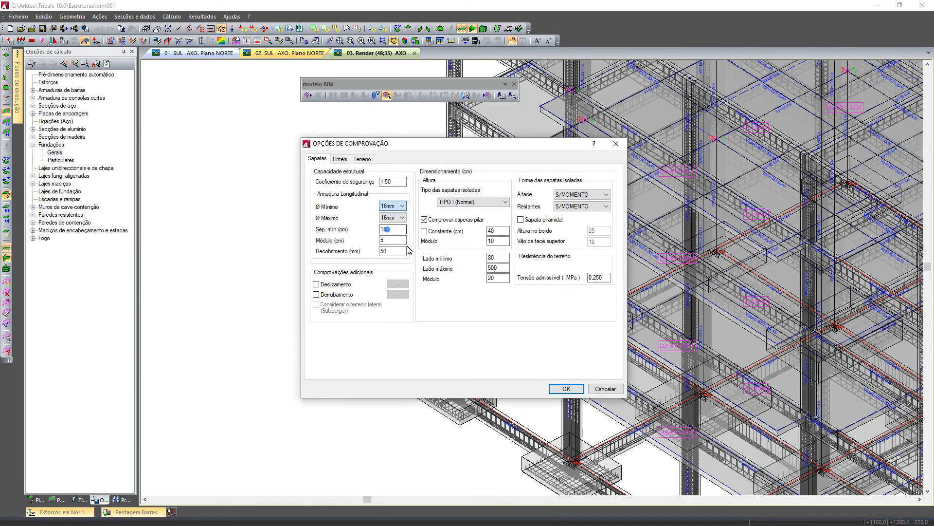
{"action": "left_click", "coordinate": [607, 390]}
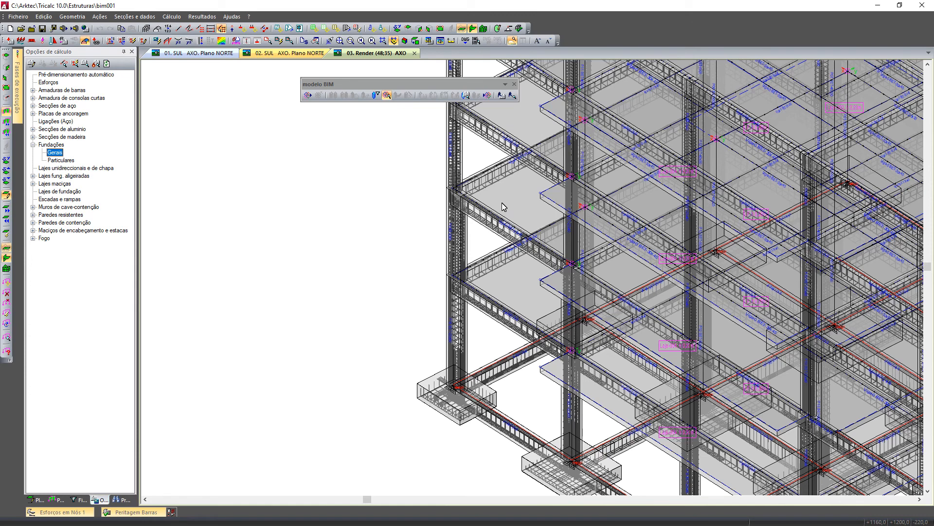
{"action": "left_click", "coordinate": [202, 16]}
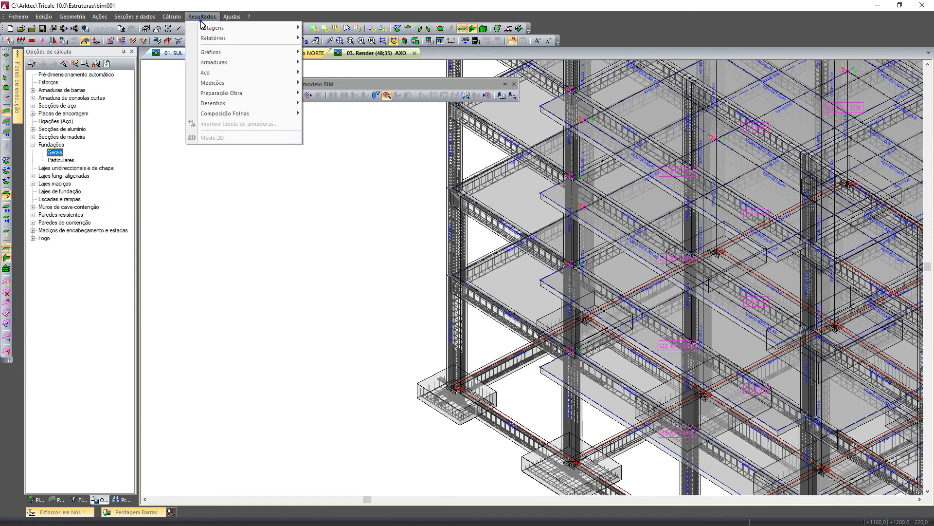
{"action": "left_click", "coordinate": [247, 86]}
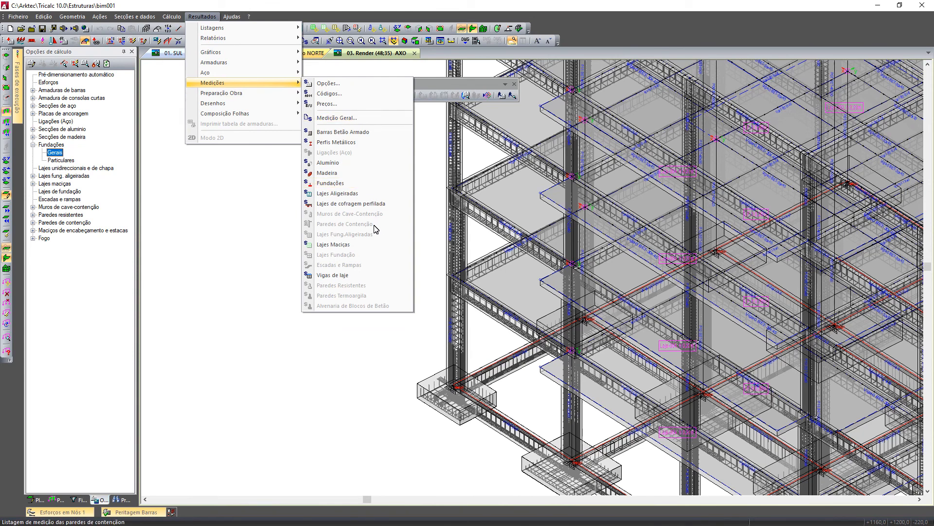
{"action": "left_click", "coordinate": [236, 222]}
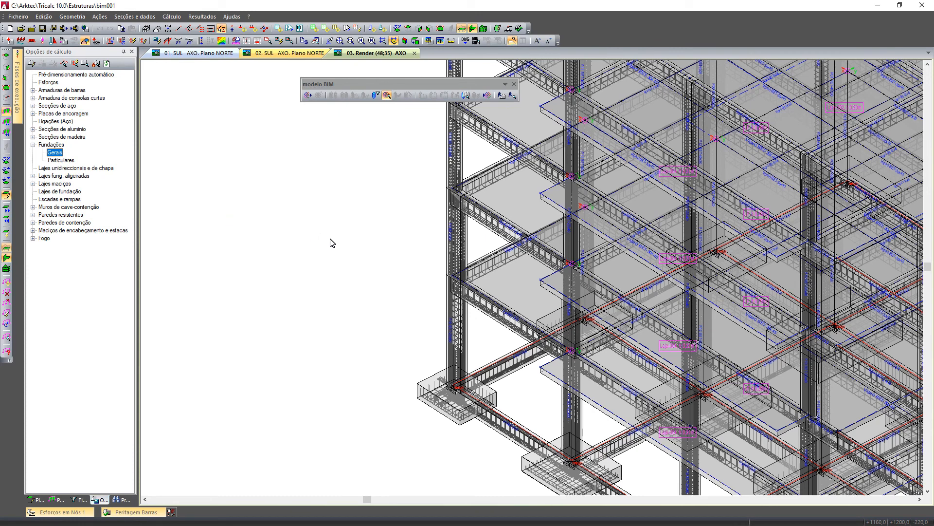